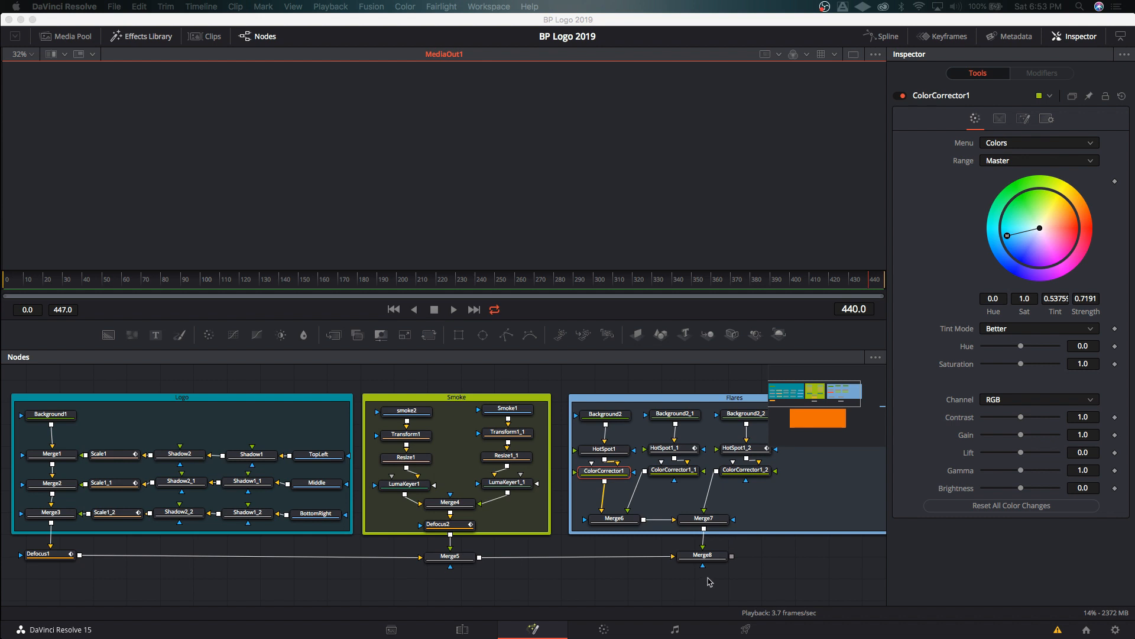
Show the Merge8 node in the viewer and narrow the Particles underlay to free space beside it.
{"action": "left_click", "coordinate": [703, 556]}
{"action": "key", "text": "1"}
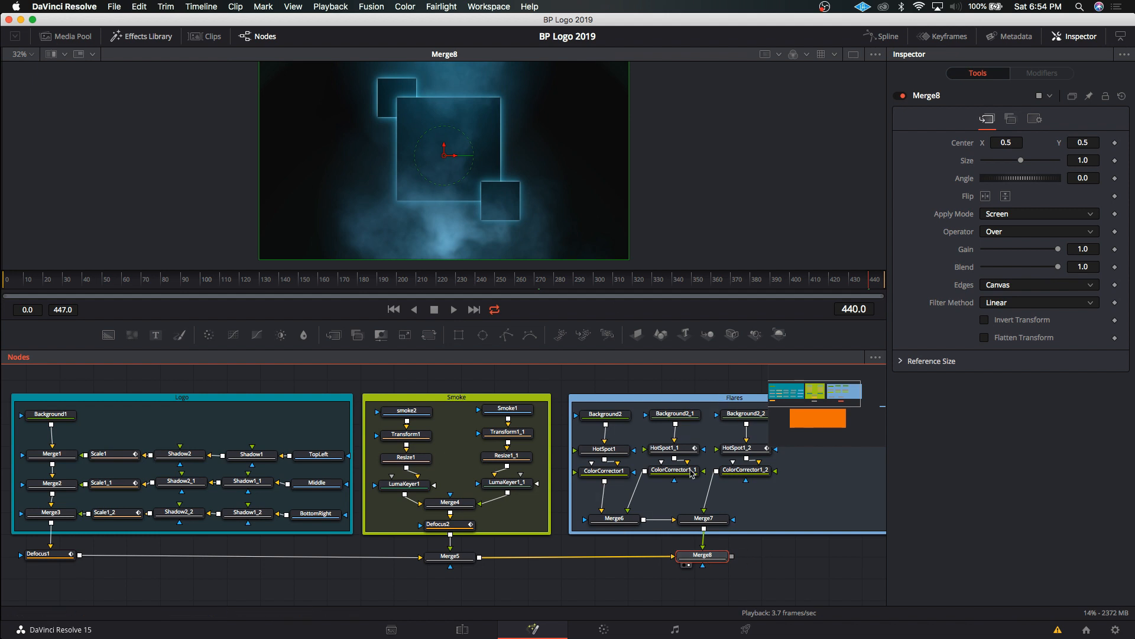
{"action": "scroll", "coordinate": [532, 491], "scroll_direction": "down", "scroll_amount": 5}
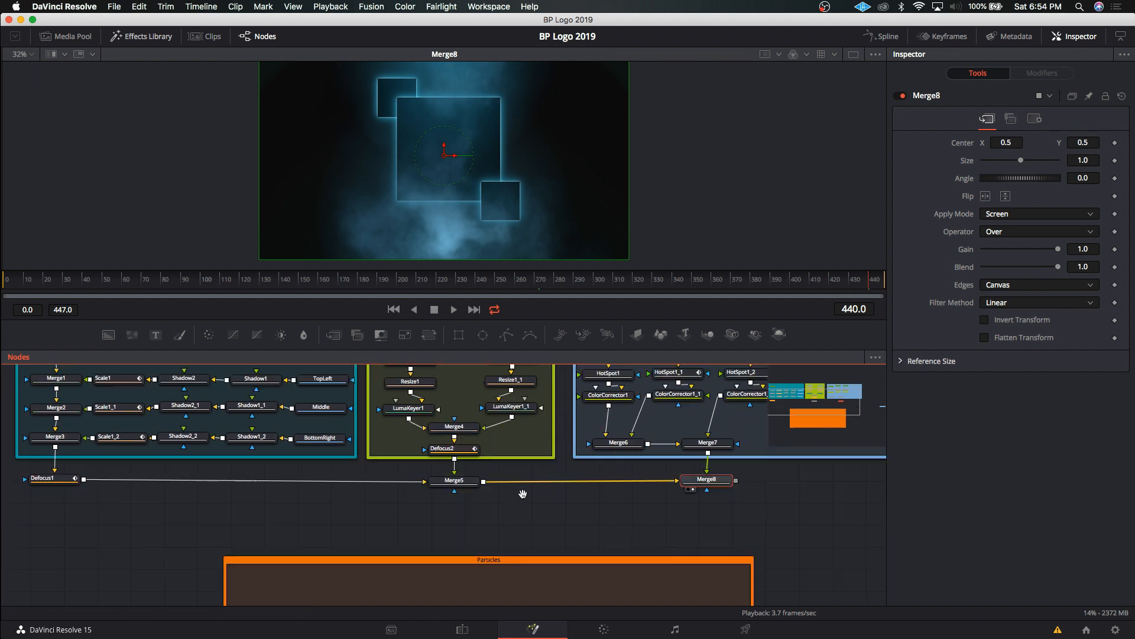
{"action": "left_click_drag", "start_coordinate": [550, 520], "coordinate": [372, 482]}
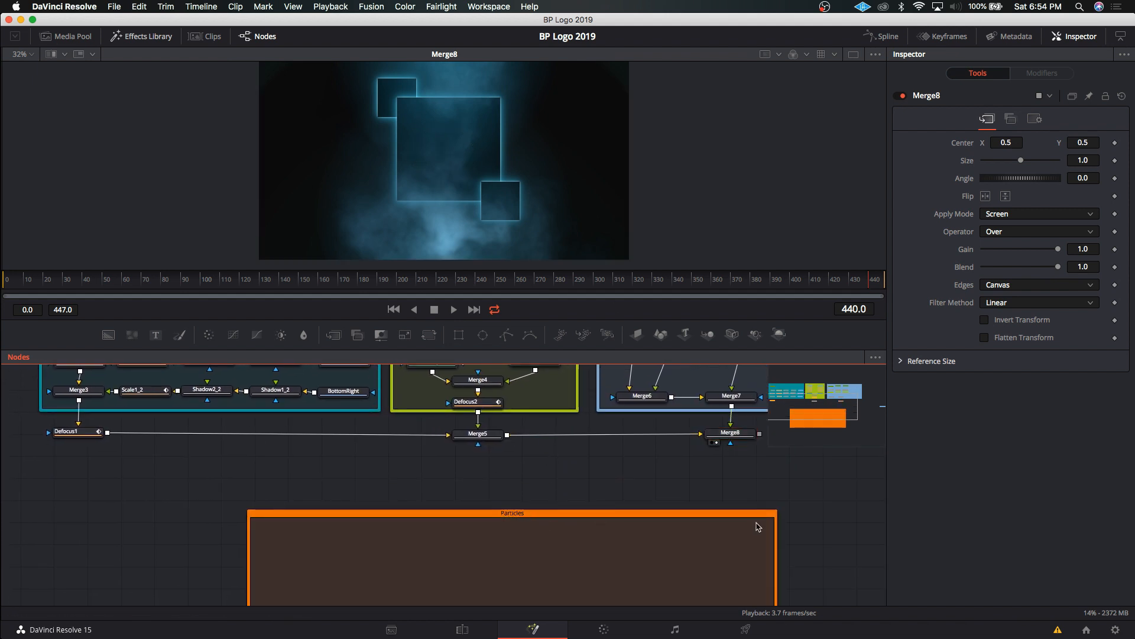
{"action": "left_click_drag", "start_coordinate": [691, 515], "coordinate": [477, 480]}
{"action": "scroll", "coordinate": [591, 505], "scroll_direction": "down", "scroll_amount": 3}
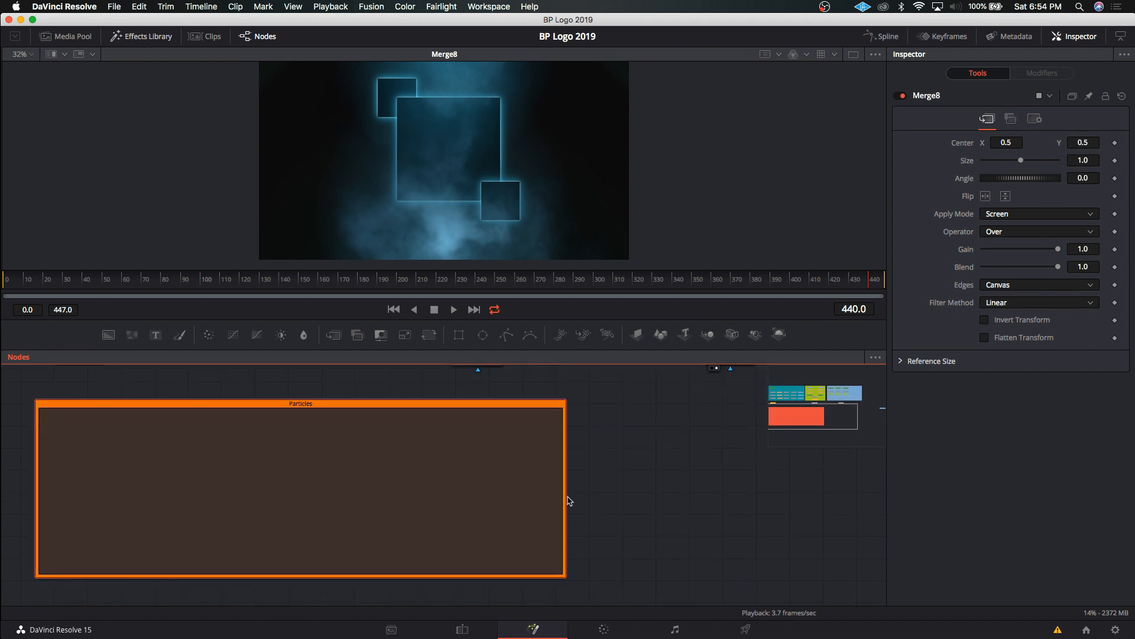
{"action": "left_click_drag", "start_coordinate": [566, 501], "coordinate": [388, 500]}
Add an Underlay to the empty area beside the Particles underlay.
{"action": "key", "text": "shift+space"}
{"action": "type", "text": "def"}
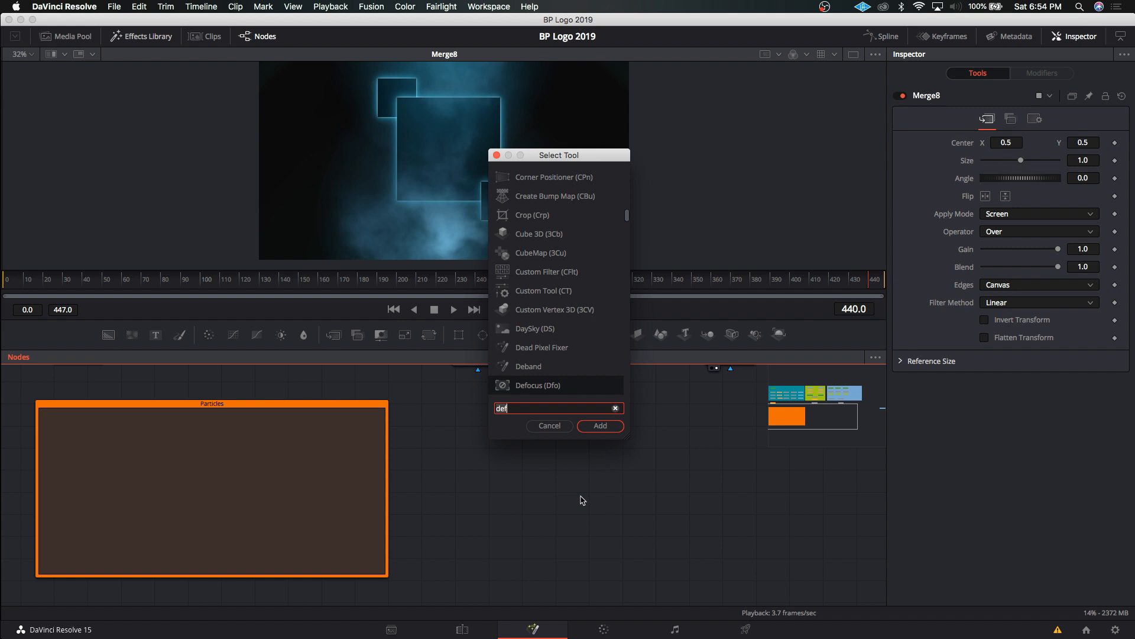
{"action": "key", "text": "BackSpace"}
{"action": "key", "text": "BackSpace"}
{"action": "key", "text": "BackSpace"}
{"action": "type", "text": "un"}
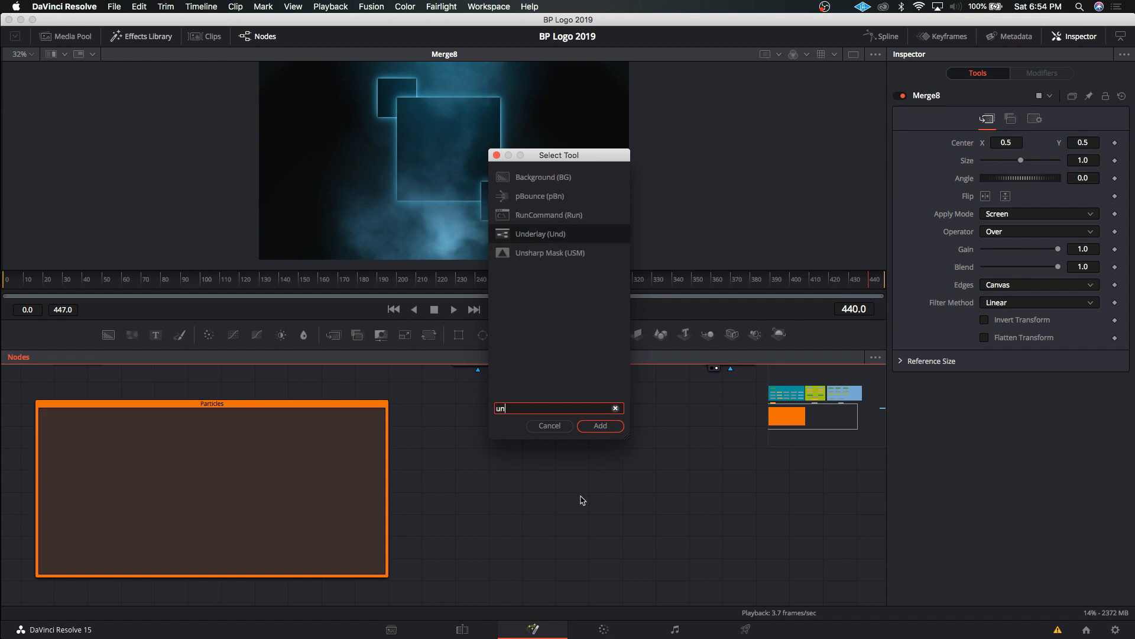
{"action": "key", "text": "Return"}
Colour the new underlay Yellow, then align it beside the Particles underlay and enlarge it to a similar height.
{"action": "right_click", "coordinate": [580, 476]}
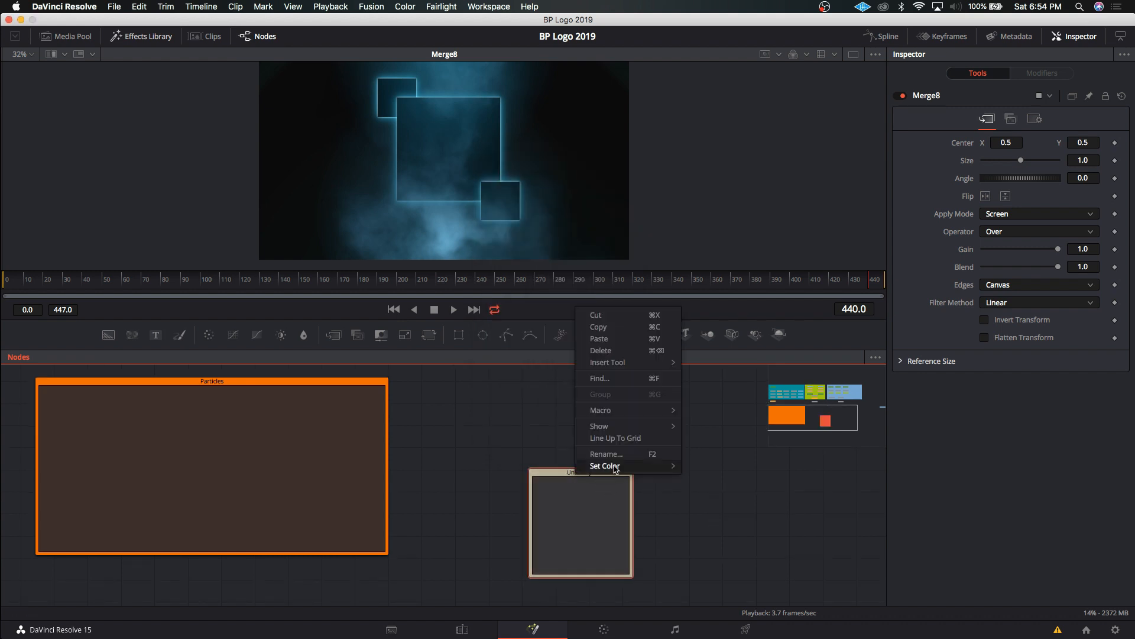
{"action": "mouse_move", "coordinate": [615, 469]}
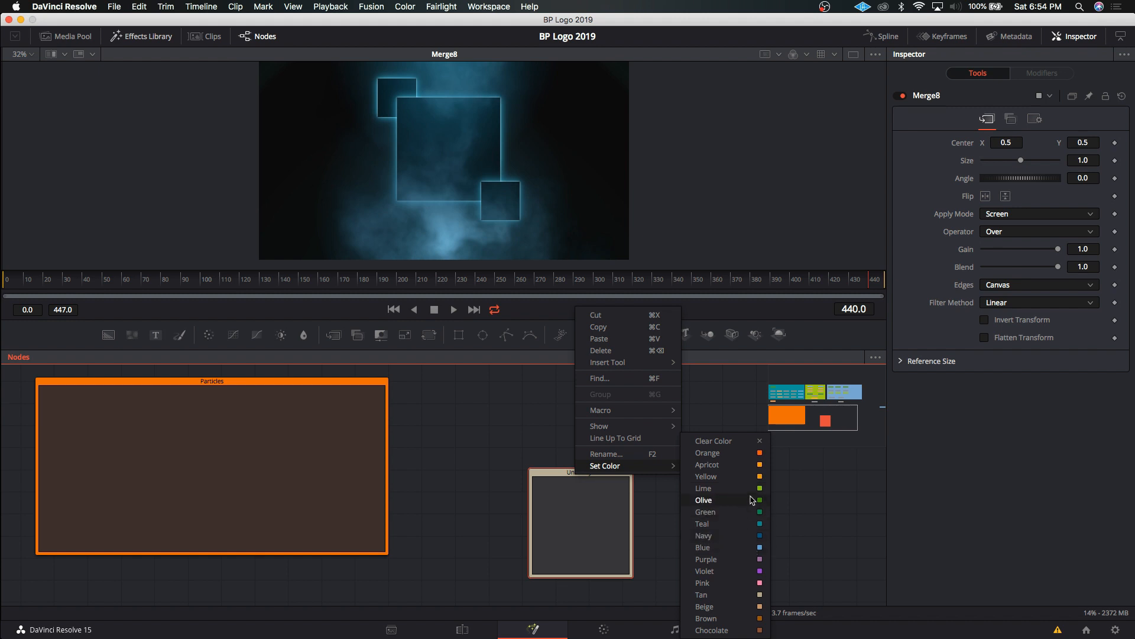
{"action": "left_click", "coordinate": [752, 476]}
{"action": "left_click_drag", "start_coordinate": [604, 474], "coordinate": [499, 385]}
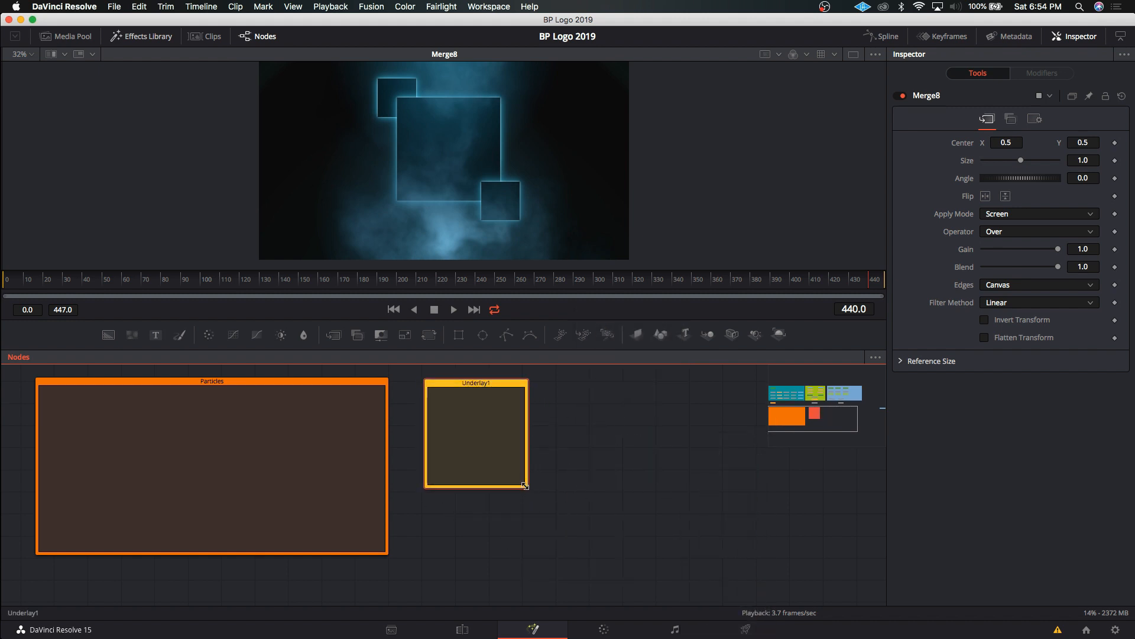
{"action": "left_click_drag", "start_coordinate": [524, 486], "coordinate": [733, 552]}
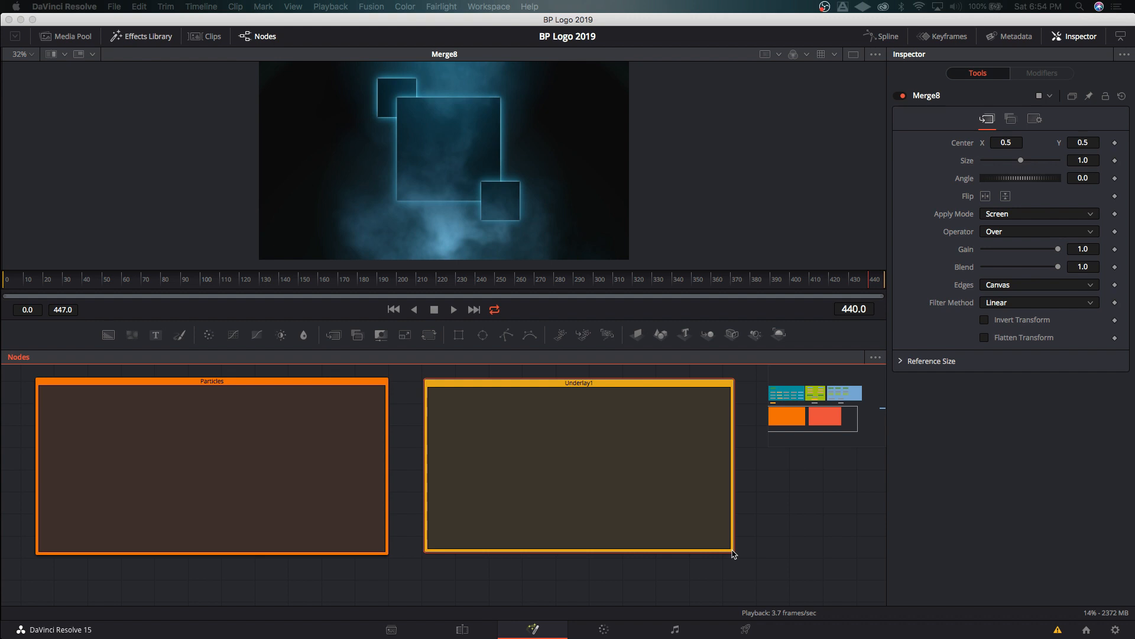
Rename the yellow underlay as Text.
{"action": "key", "text": "Return"}
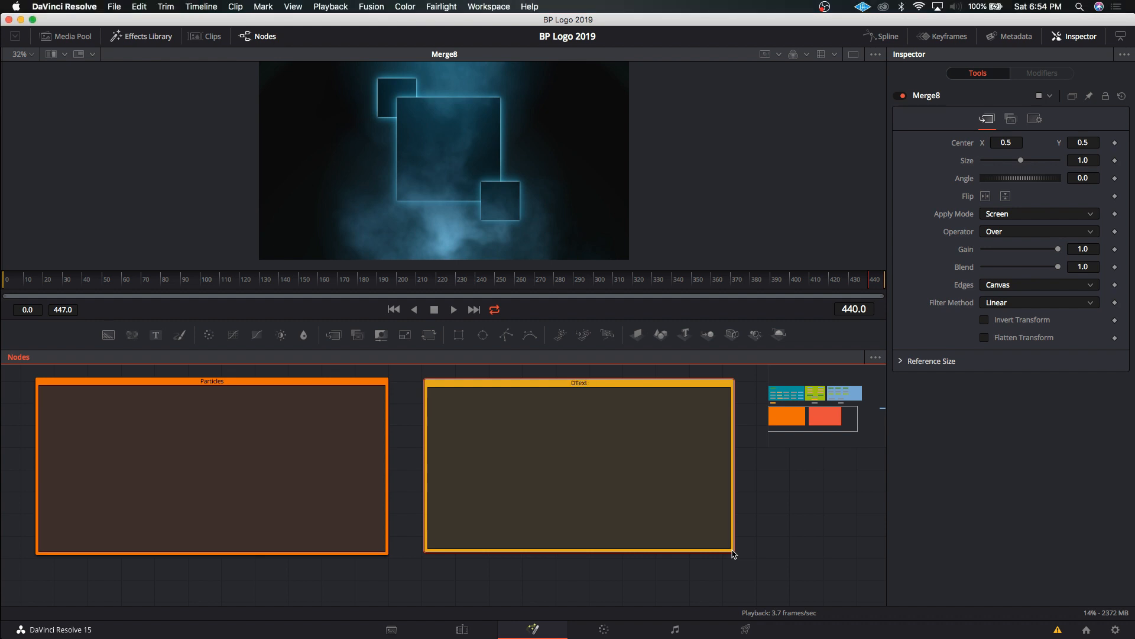
{"action": "right_click", "coordinate": [592, 385]}
{"action": "mouse_move", "coordinate": [637, 443]}
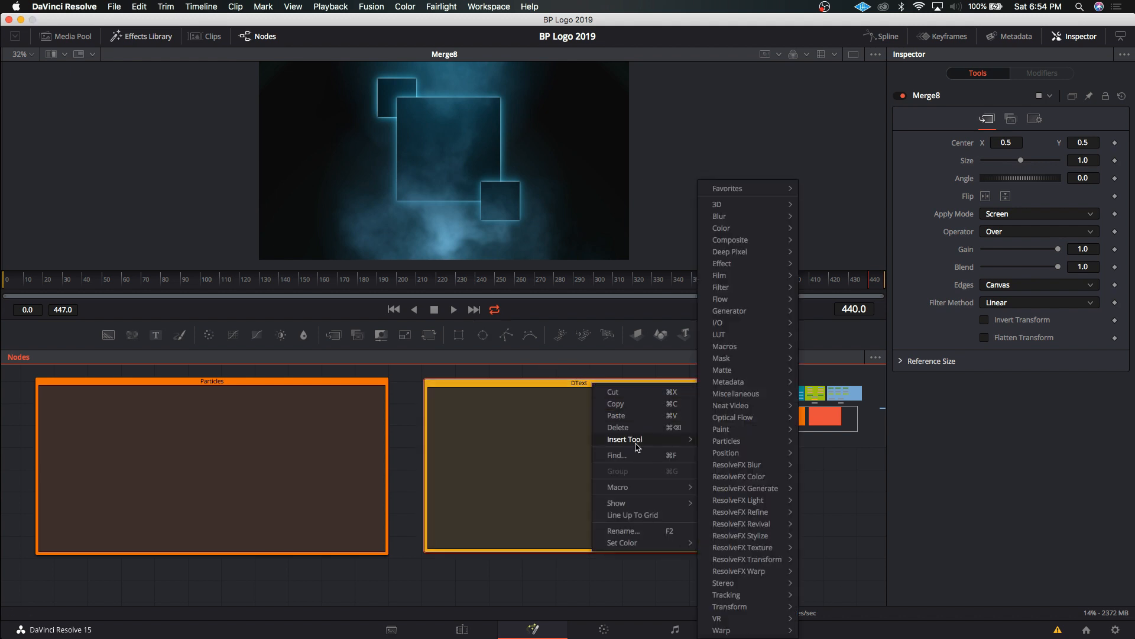
{"action": "left_click", "coordinate": [544, 450]}
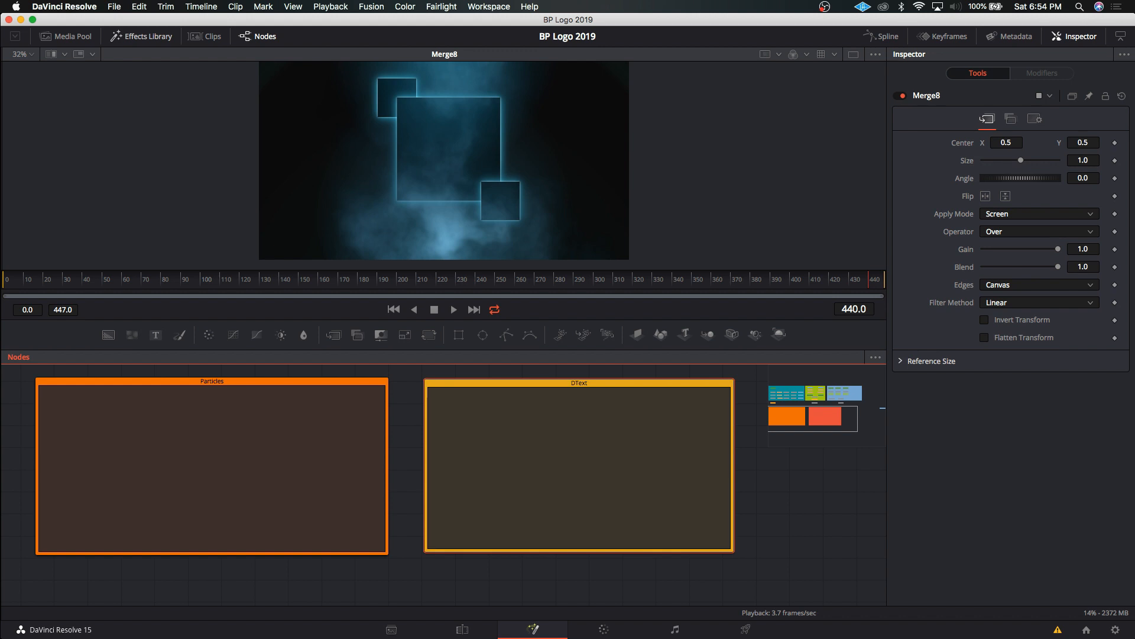
{"action": "key", "text": "shift+space"}
{"action": "type", "text": "un"}
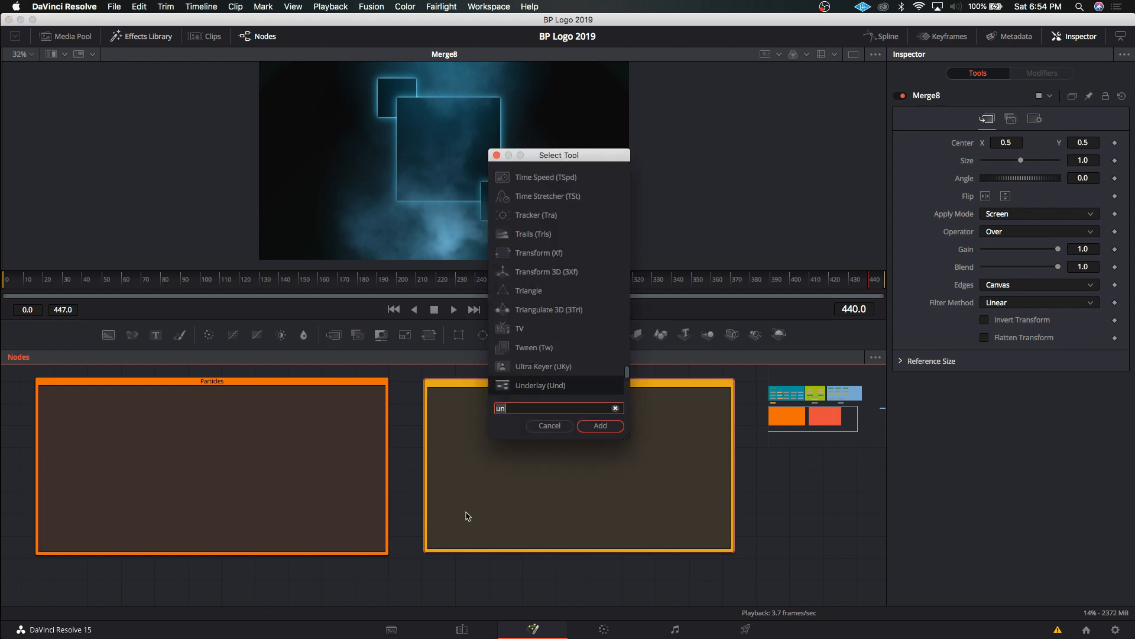
{"action": "left_click", "coordinate": [580, 421]}
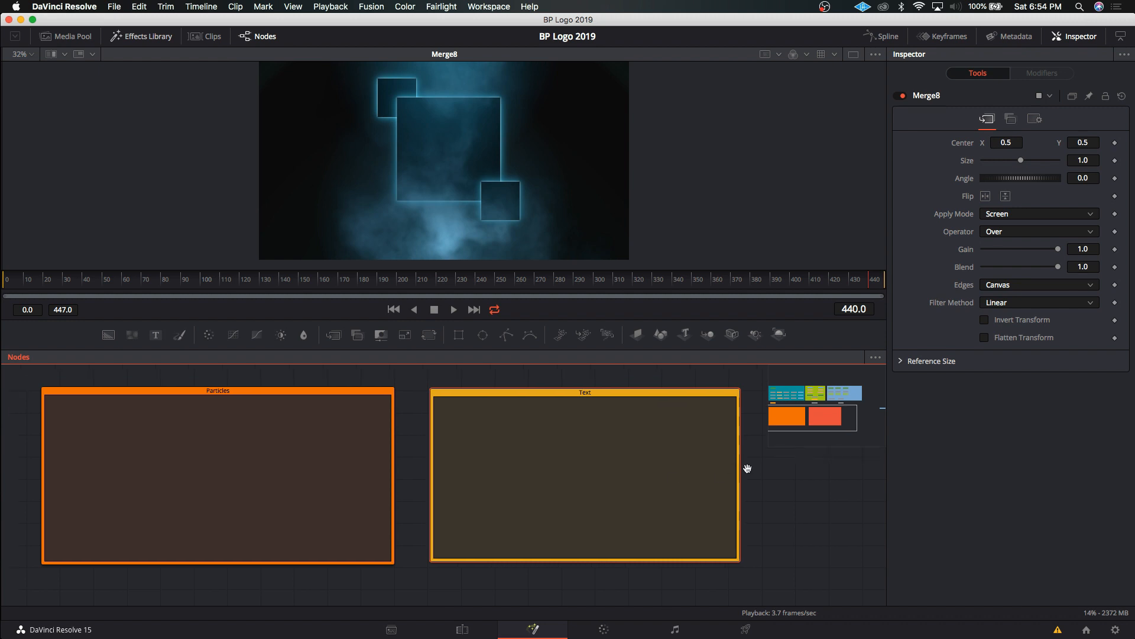
Add a Text 3D node inside the Text underlay, near its upper-left corner.
{"action": "left_click_drag", "start_coordinate": [748, 467], "coordinate": [727, 517]}
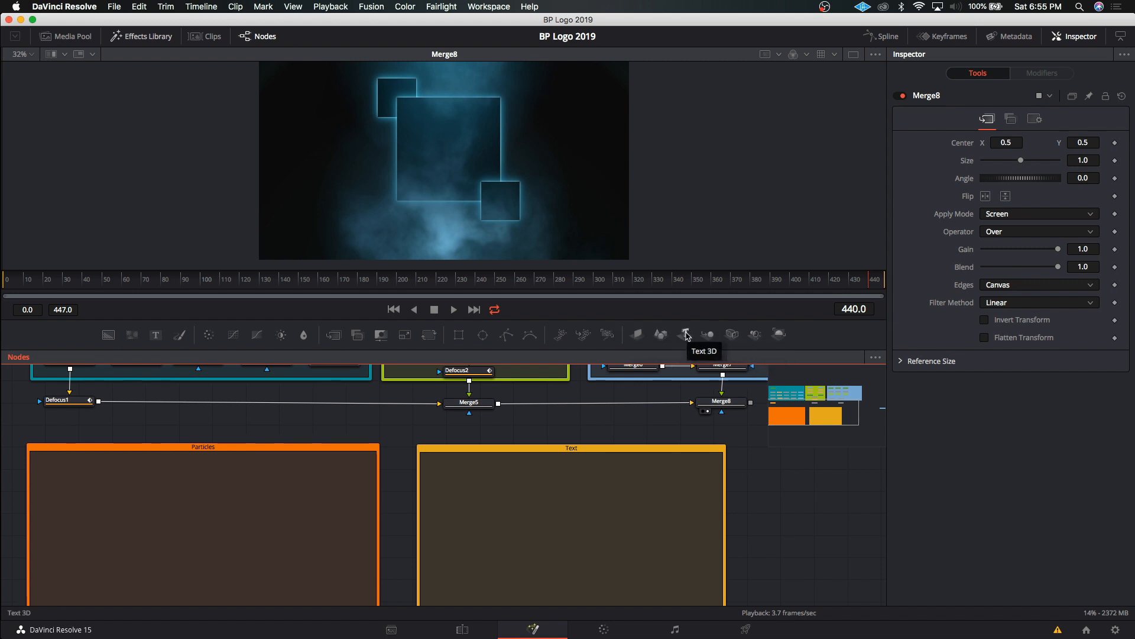
{"action": "right_click", "coordinate": [507, 488]}
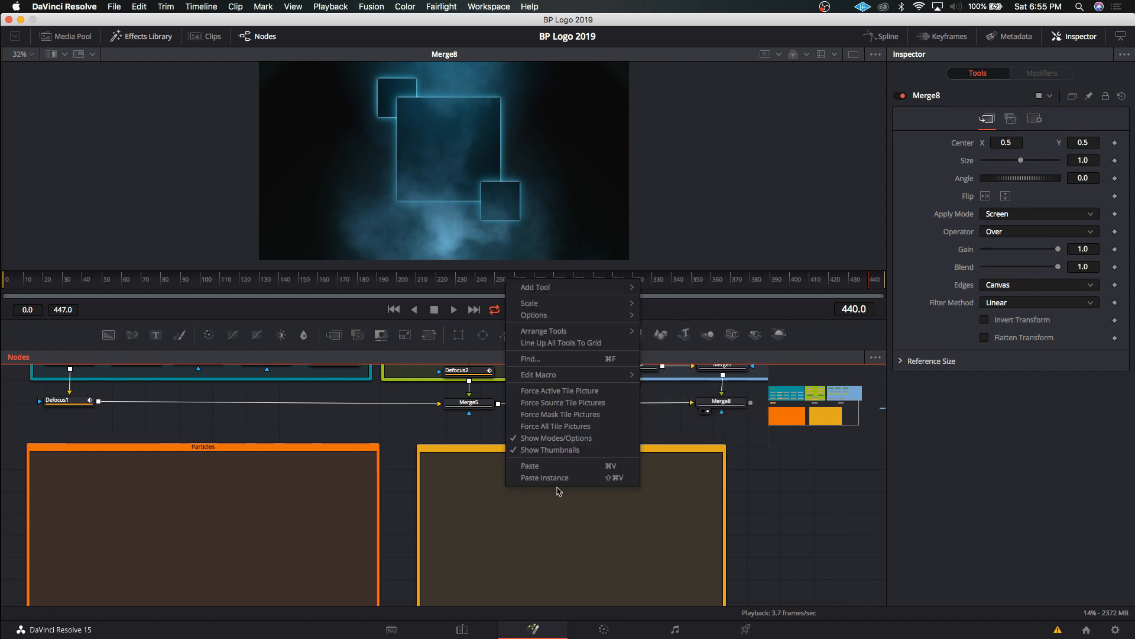
{"action": "mouse_move", "coordinate": [594, 289]}
{"action": "mouse_move", "coordinate": [698, 298]}
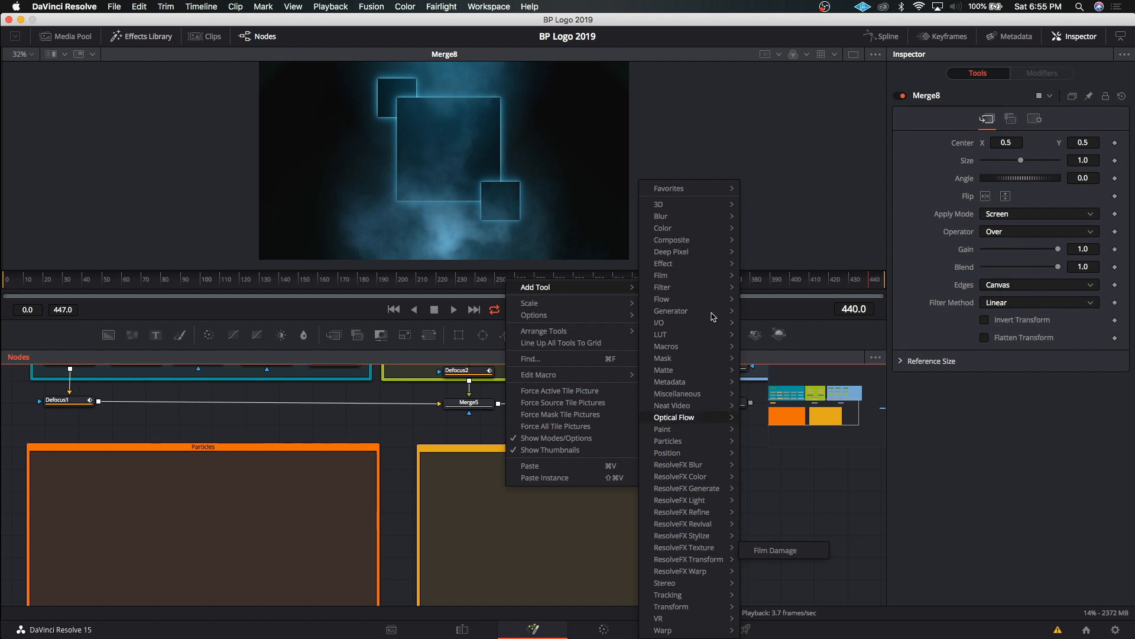
{"action": "mouse_move", "coordinate": [710, 205]}
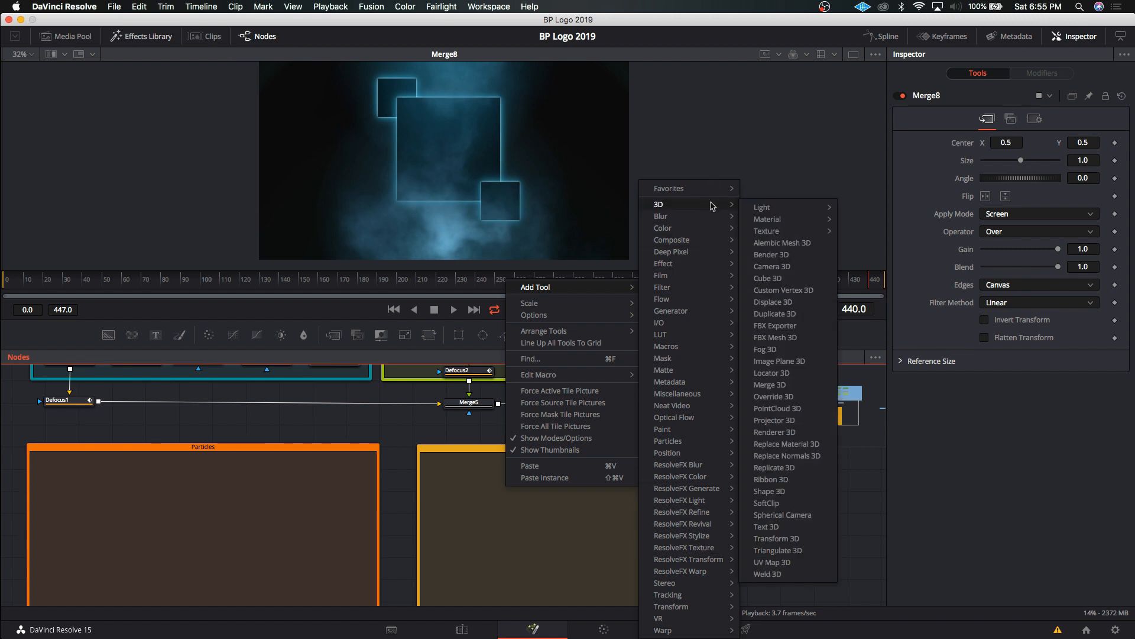
{"action": "left_click", "coordinate": [767, 526]}
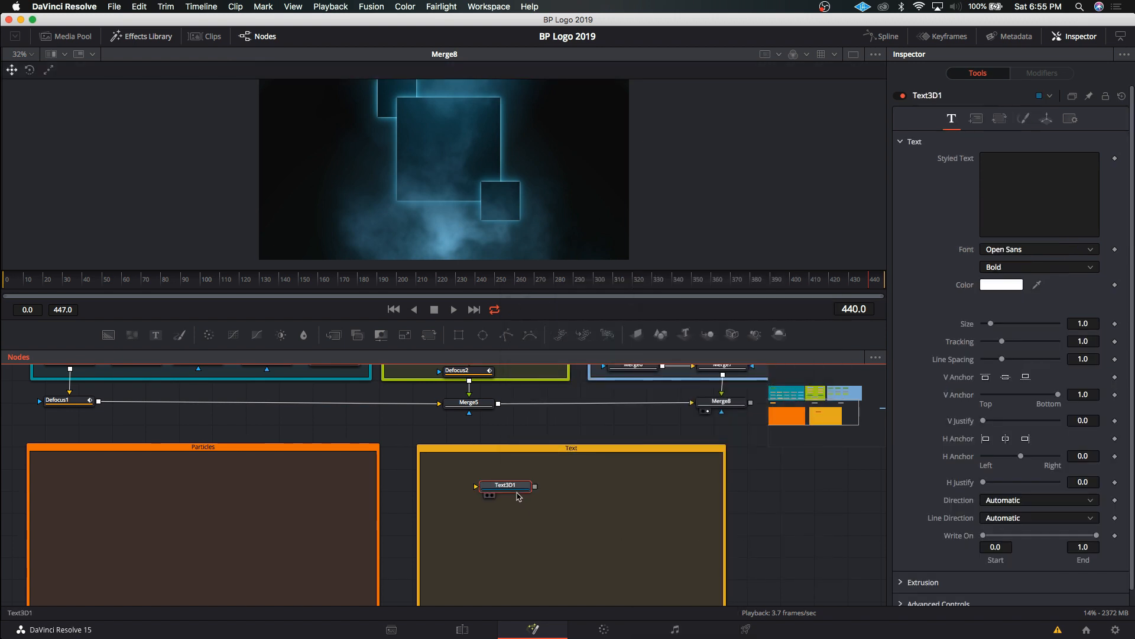
{"action": "left_click_drag", "start_coordinate": [496, 482], "coordinate": [494, 480]}
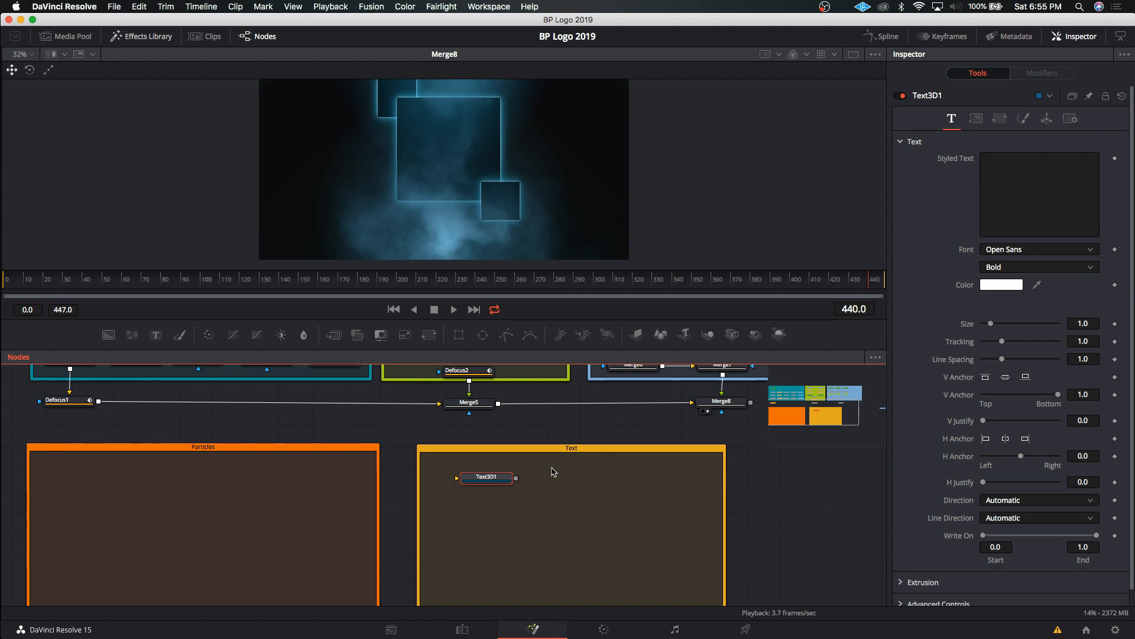
Combine Text3D1 with a new Camera 3D in a Merge 3D node, feeding a Renderer 3D shown in the viewer.
{"action": "left_click", "coordinate": [733, 336]}
{"action": "left_click_drag", "start_coordinate": [558, 505], "coordinate": [576, 504]}
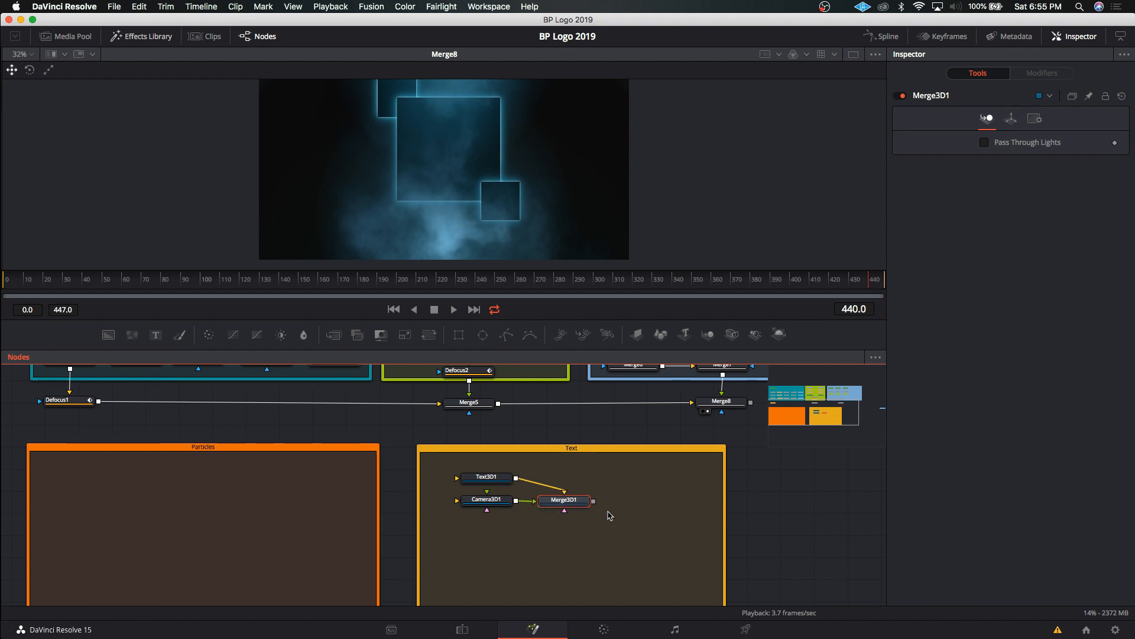
{"action": "left_click", "coordinate": [781, 334]}
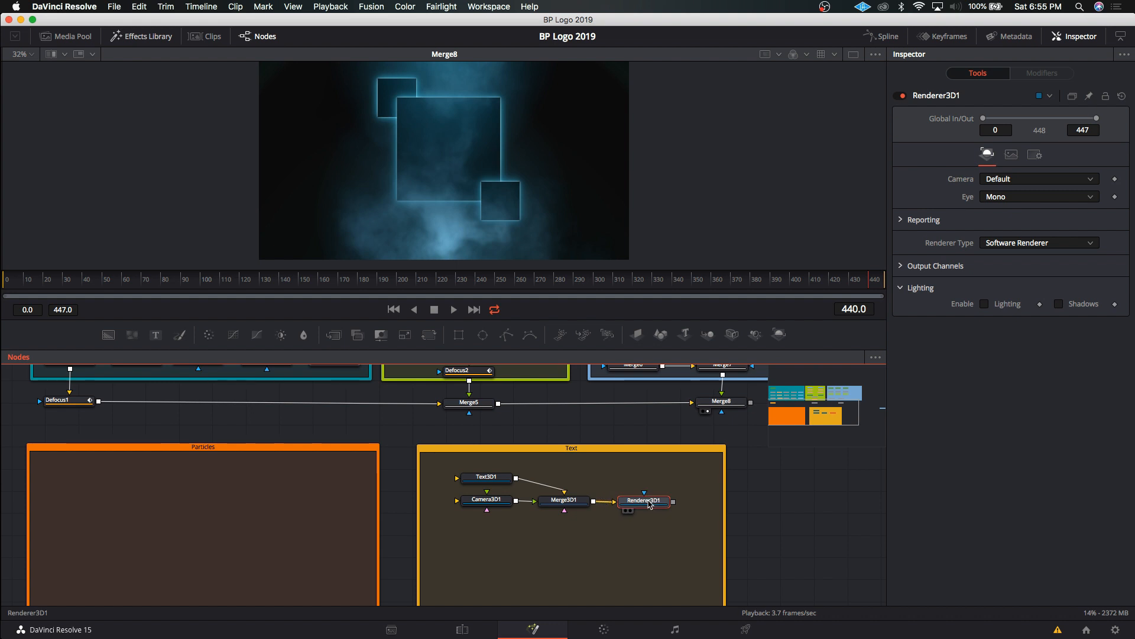
{"action": "key", "text": "1"}
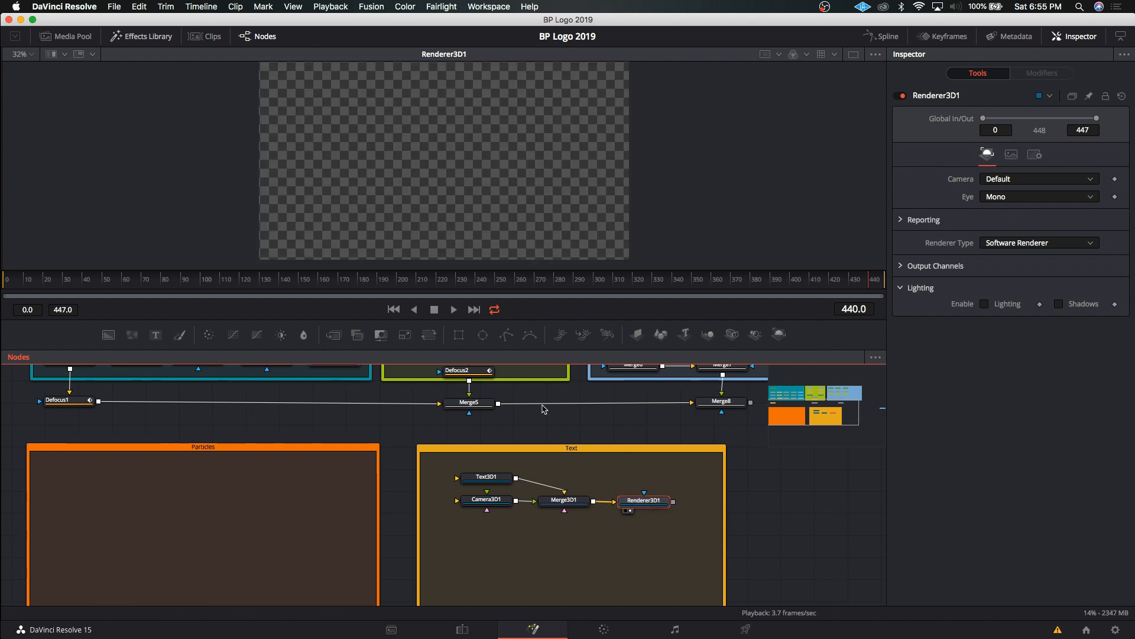
Set the styled text of the Text3D1 node to "BLURRED PIXELS".
{"action": "left_click", "coordinate": [486, 477]}
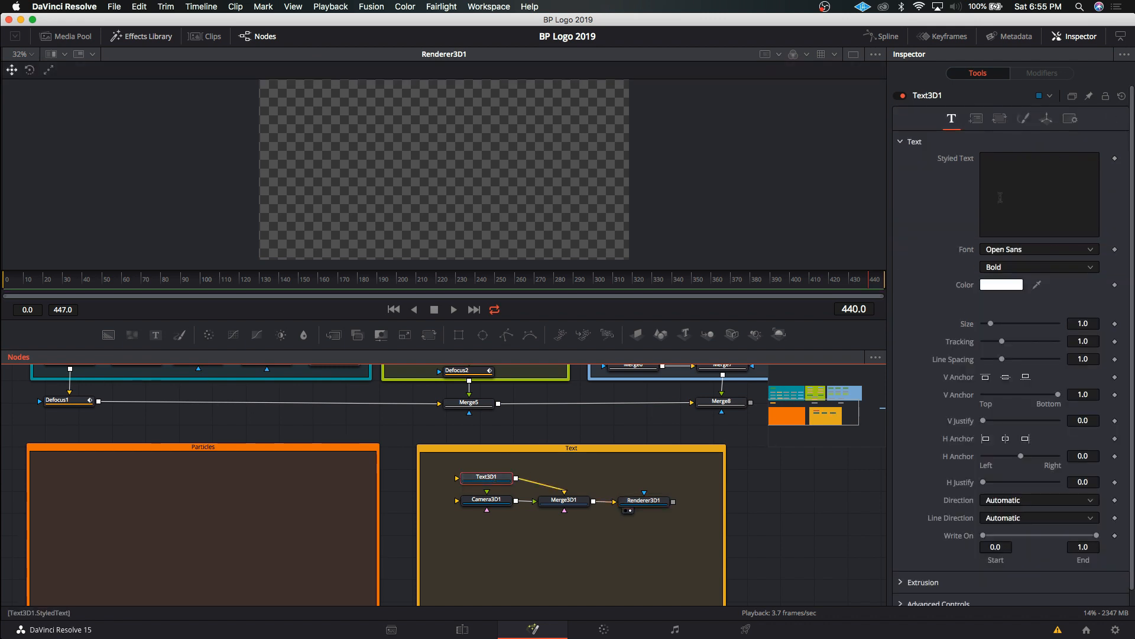
{"action": "left_click", "coordinate": [1016, 184]}
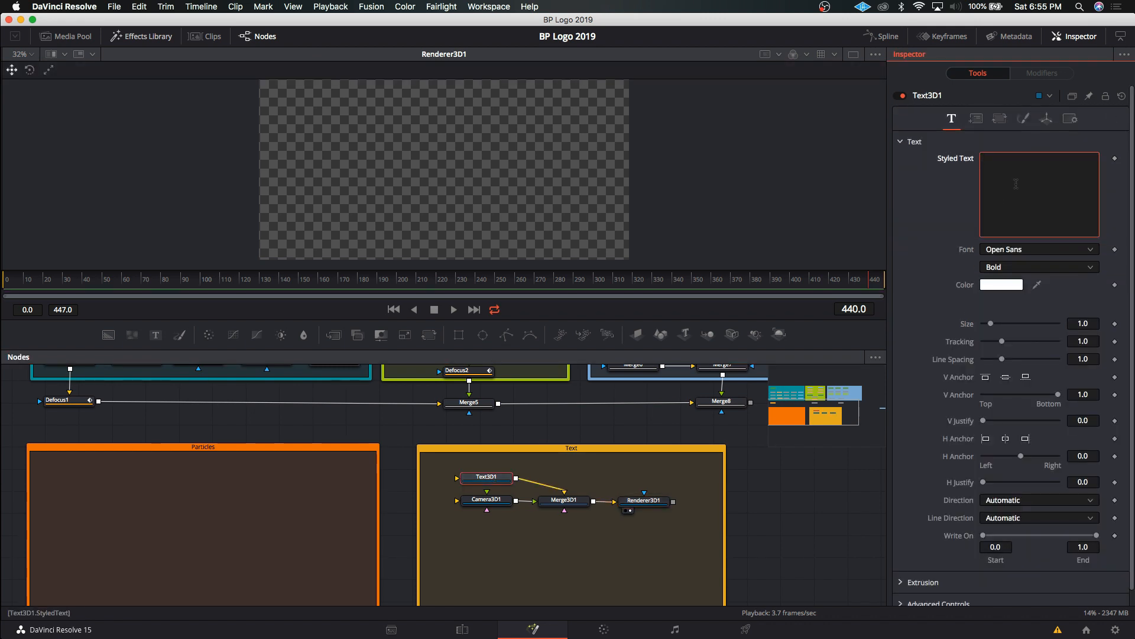
{"action": "type", "text": "BLURRED"}
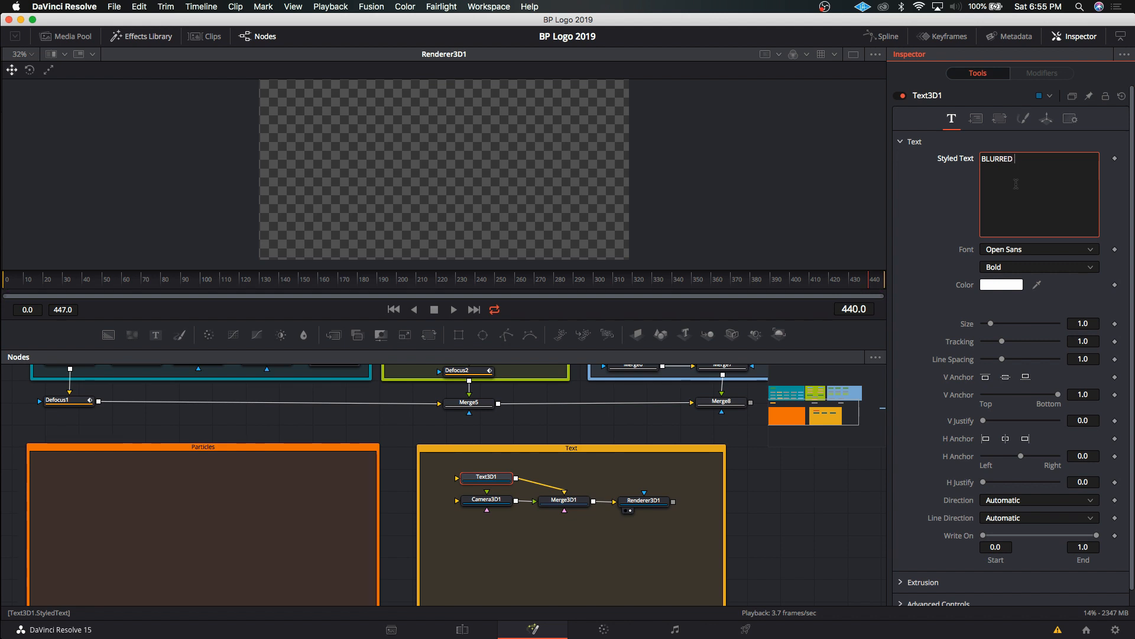
{"action": "type", "text": " PIXELS"}
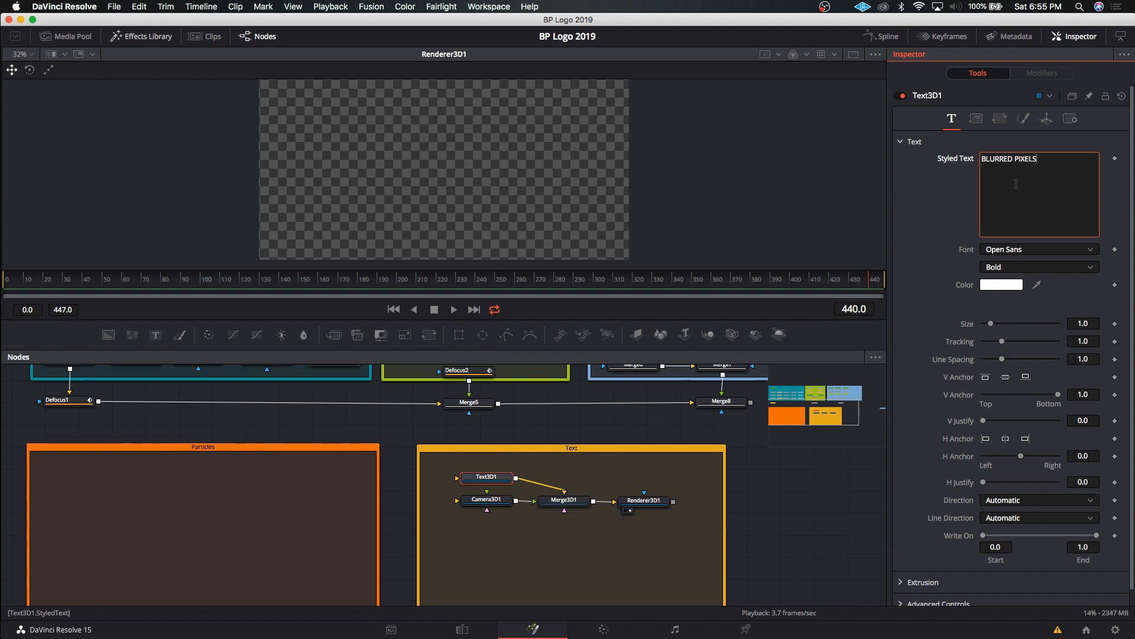
Shift the Renderer3D1 and Merge3D1 nodes slightly away from the text and camera nodes.
{"action": "left_click", "coordinate": [563, 500]}
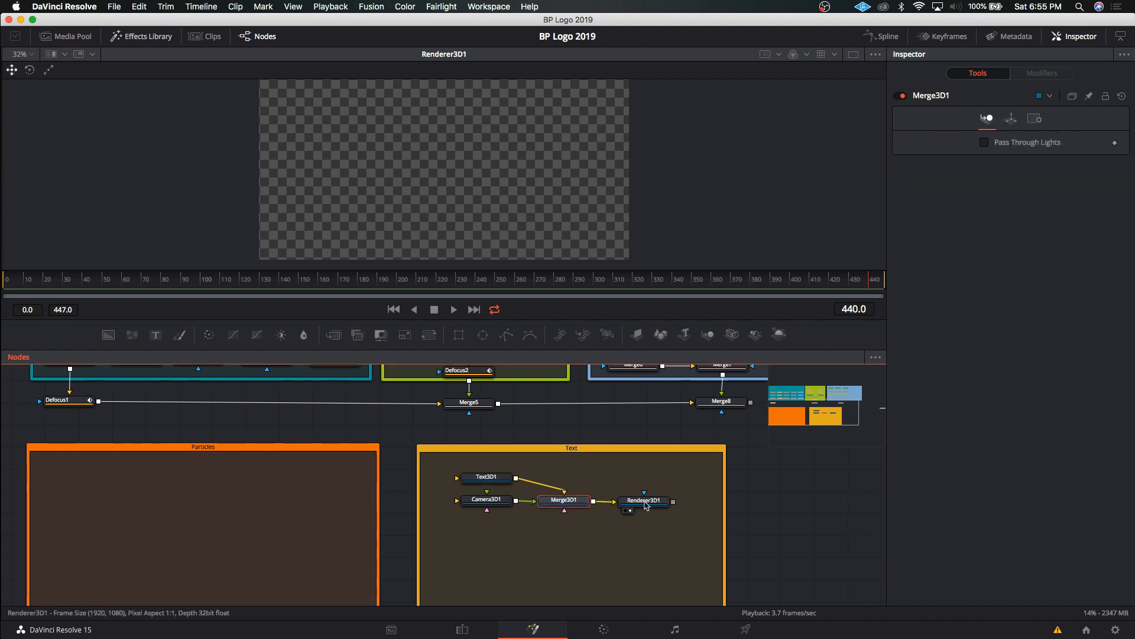
{"action": "left_click_drag", "start_coordinate": [646, 503], "coordinate": [661, 504]}
{"action": "left_click", "coordinate": [661, 501]}
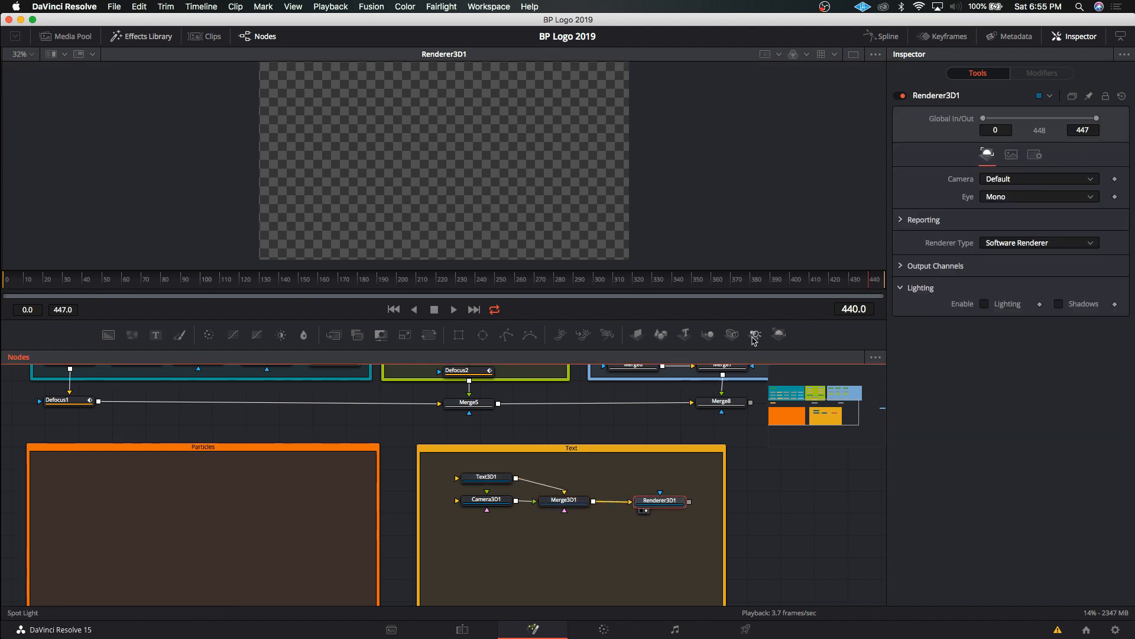
{"action": "left_click", "coordinate": [488, 502]}
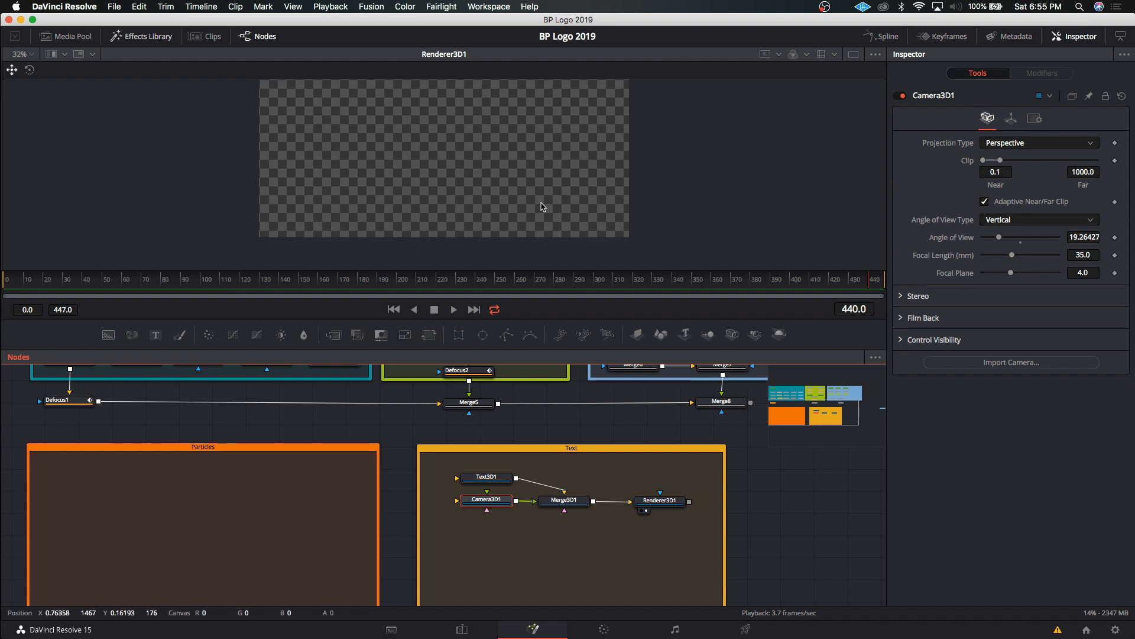
{"action": "left_click_drag", "start_coordinate": [577, 500], "coordinate": [599, 503]}
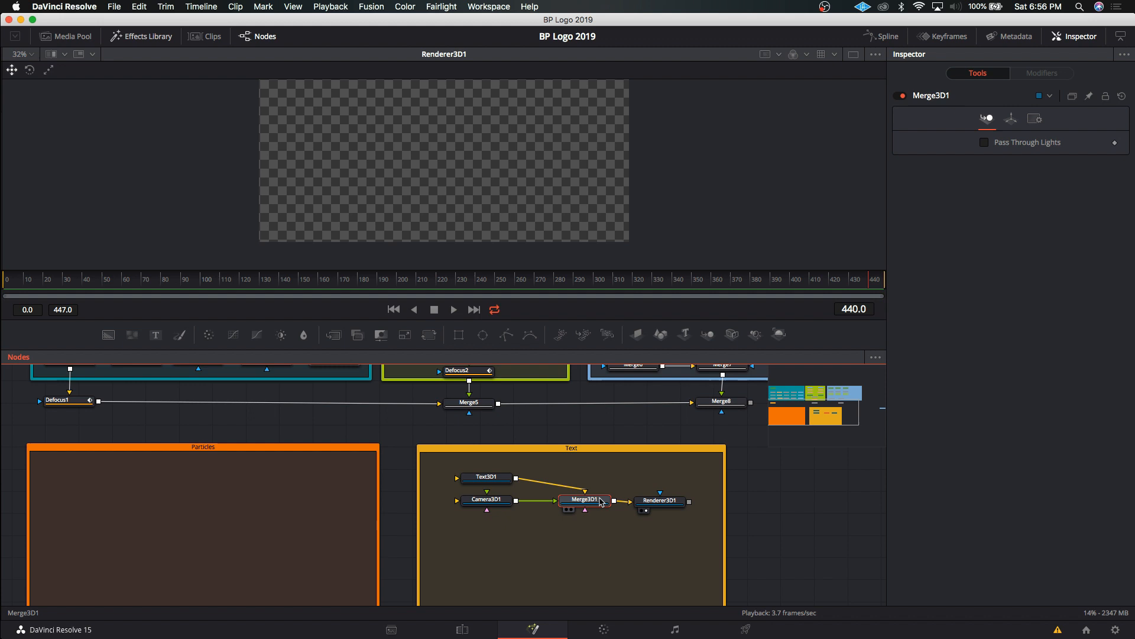
Try enabling lighting on the Renderer3D1 node.
{"action": "left_click", "coordinate": [665, 505]}
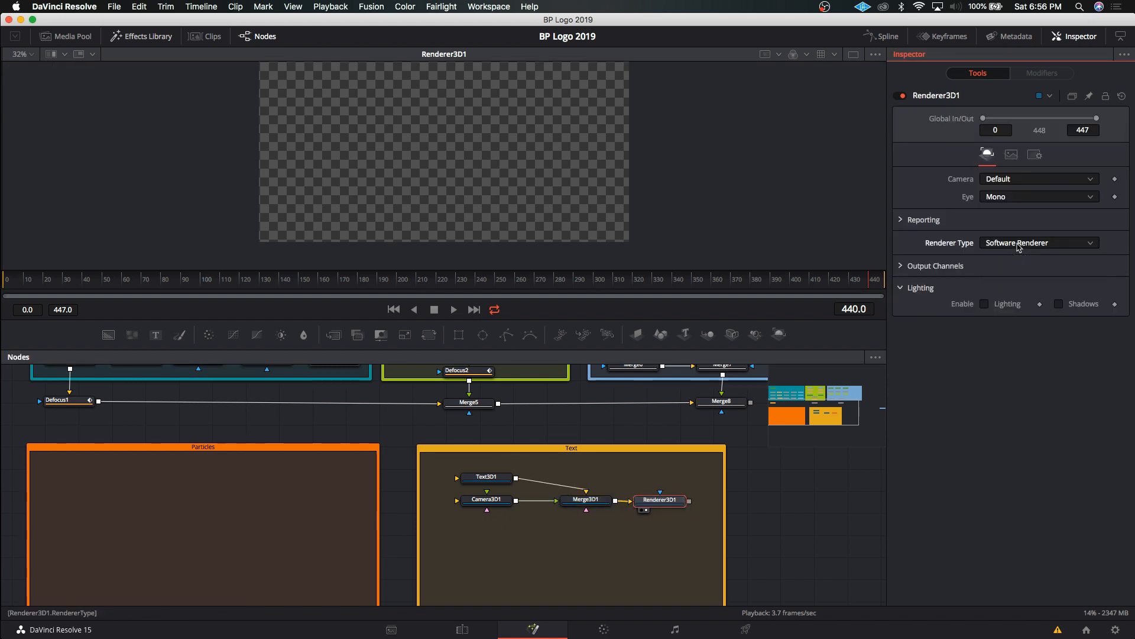
{"action": "left_click", "coordinate": [987, 306]}
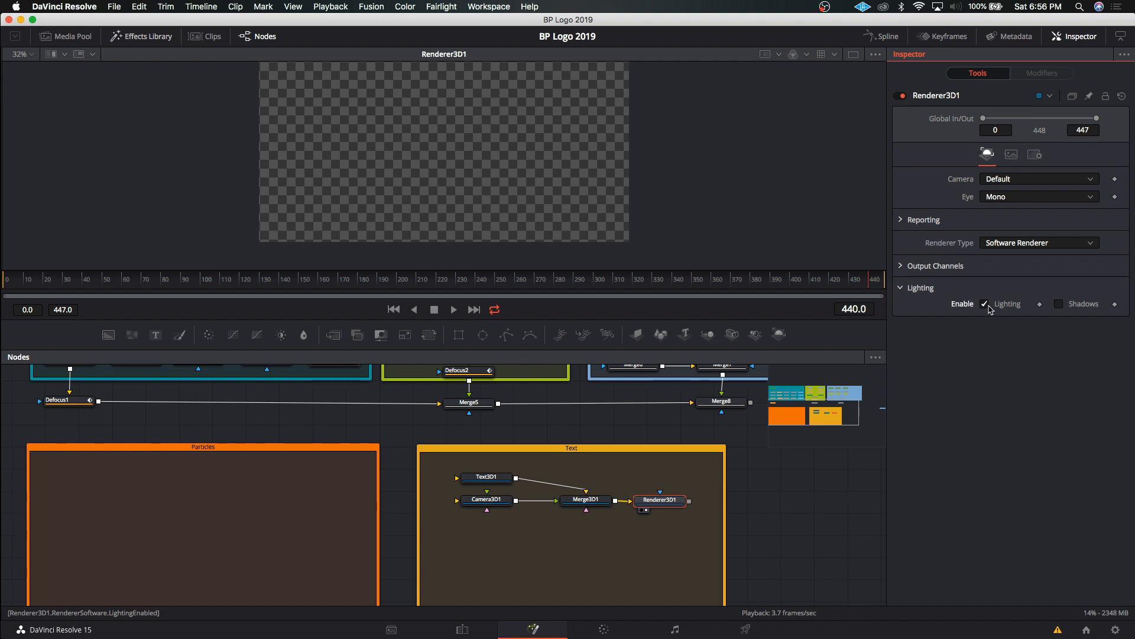
{"action": "left_click", "coordinate": [990, 307]}
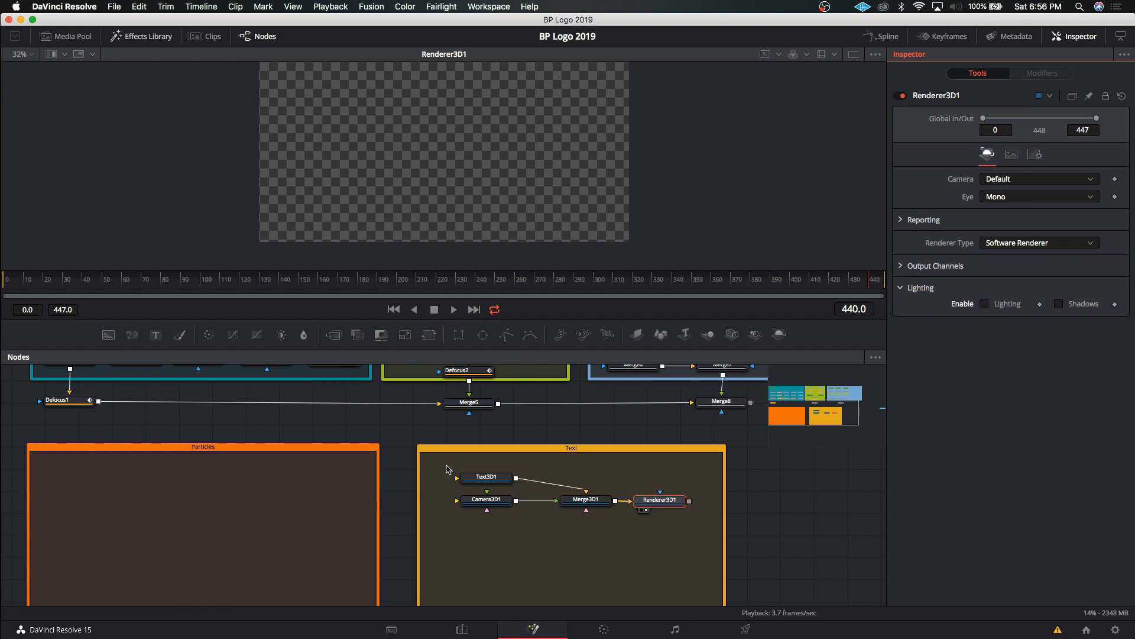
Shift the Text3D1, Camera3D1 and Merge3D1 nodes away from Renderer3D1 to spread out the chain.
{"action": "left_click_drag", "start_coordinate": [446, 465], "coordinate": [475, 502]}
{"action": "left_click_drag", "start_coordinate": [581, 504], "coordinate": [556, 504]}
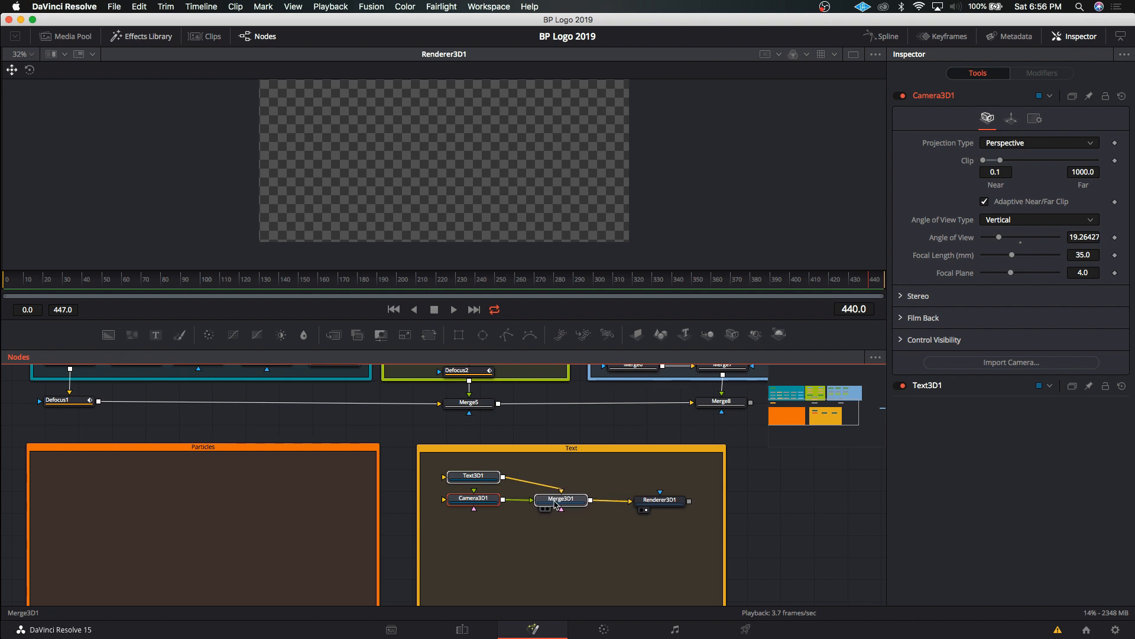
{"action": "right_click", "coordinate": [600, 529]}
{"action": "mouse_move", "coordinate": [701, 334]}
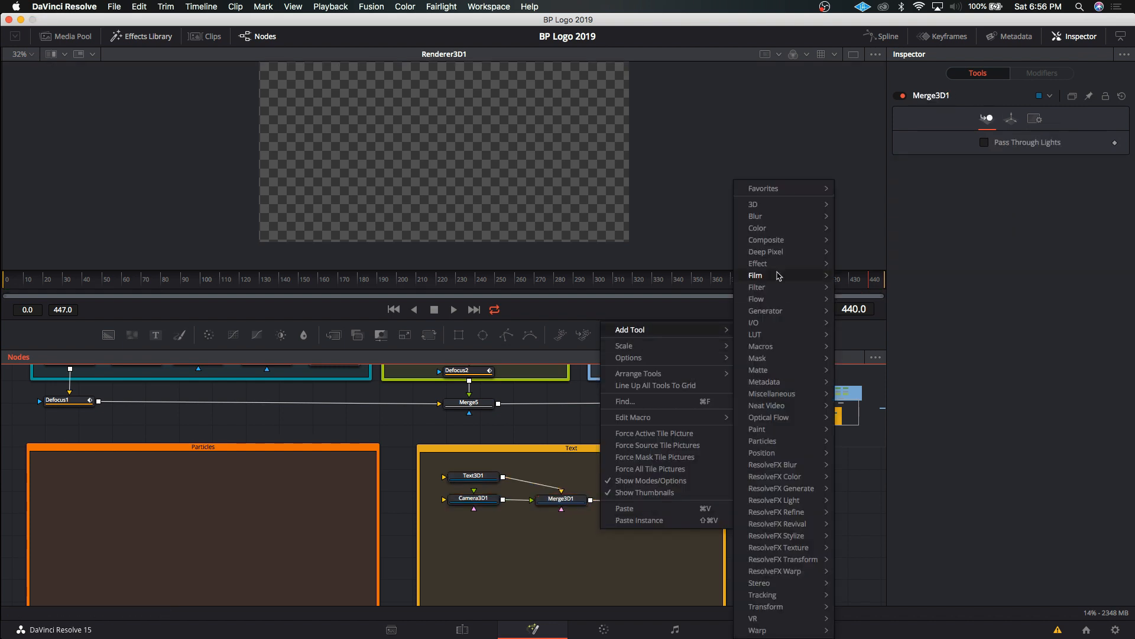
{"action": "mouse_move", "coordinate": [776, 206]}
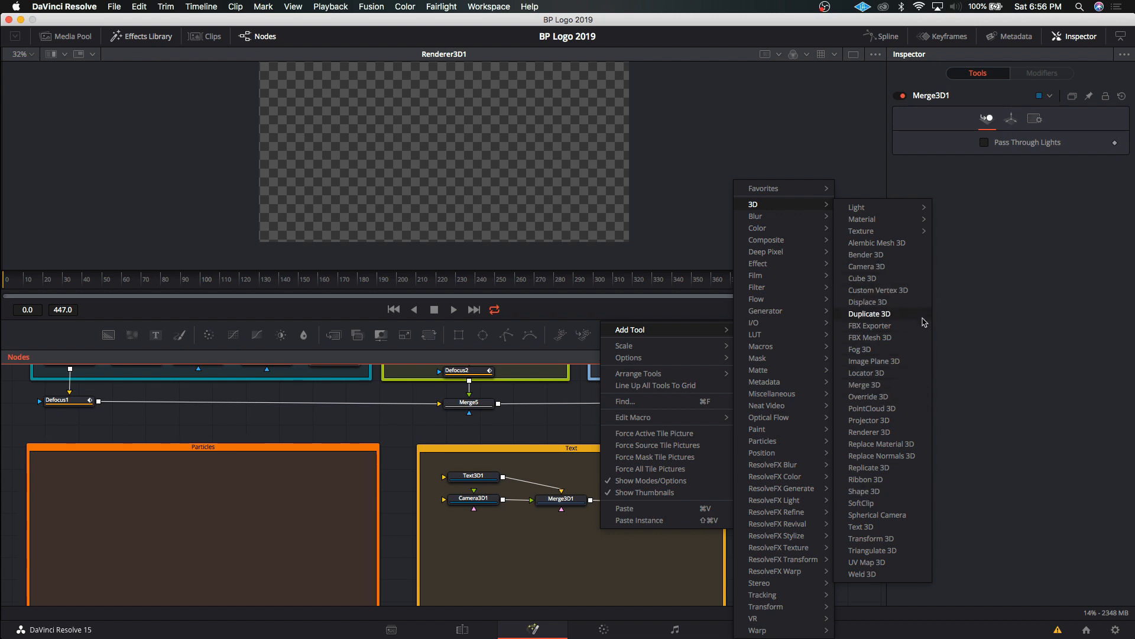
{"action": "key", "text": "Escape"}
Place Camera3D1 below Text3D1, connect the text to Merge3D1's first scene input, and detach the camera from the merge.
{"action": "left_click_drag", "start_coordinate": [484, 500], "coordinate": [478, 507]}
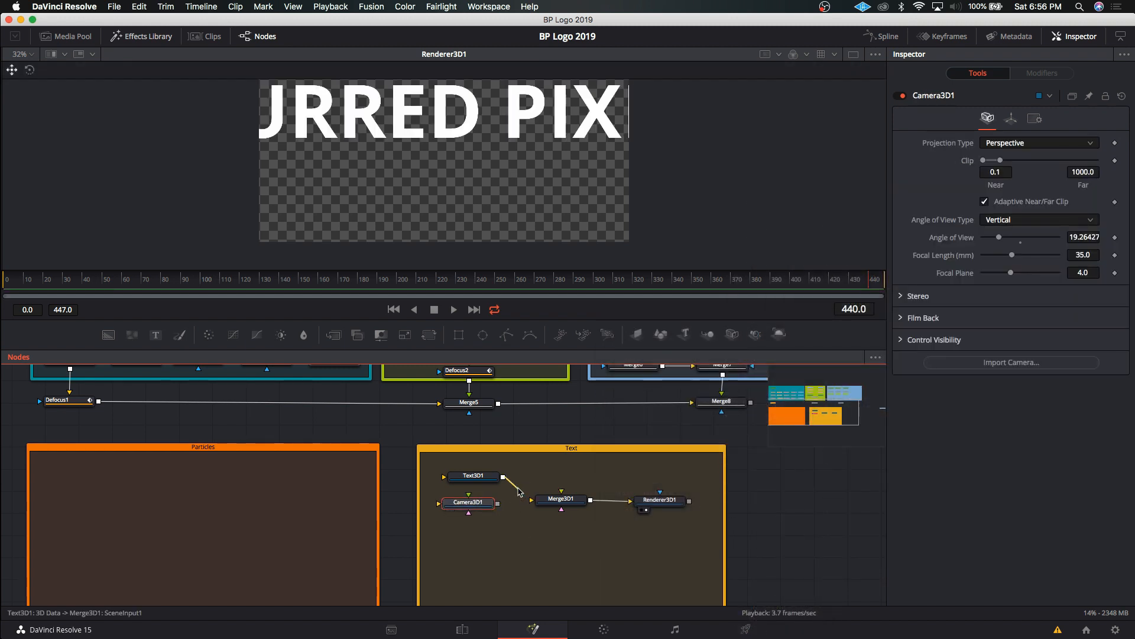
{"action": "left_click_drag", "start_coordinate": [503, 476], "coordinate": [574, 504]}
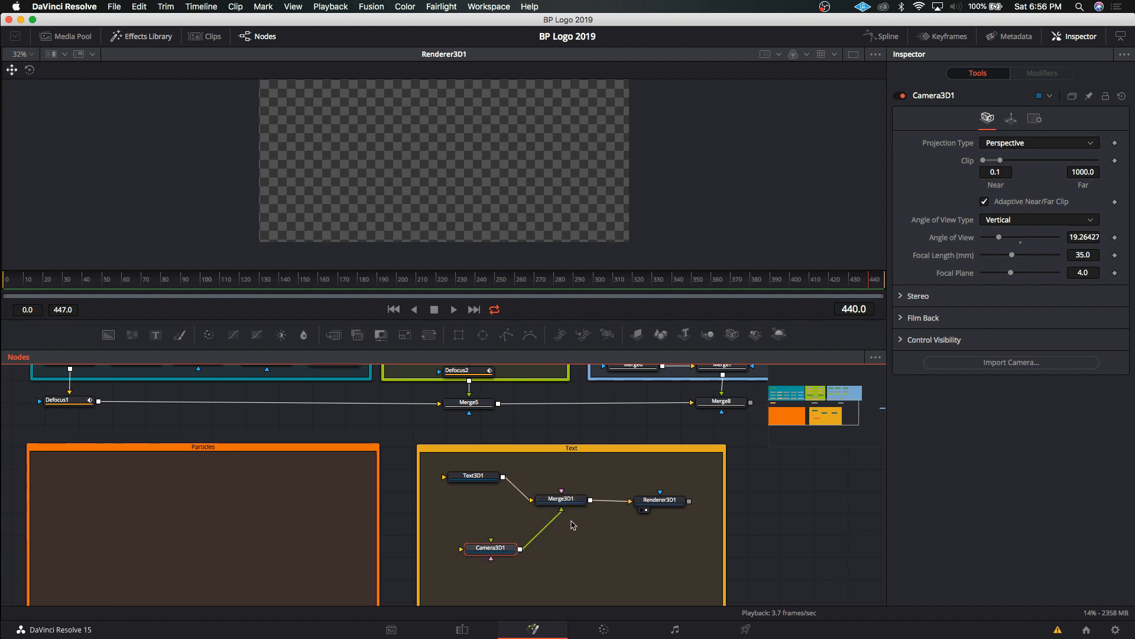
{"action": "left_click", "coordinate": [660, 500]}
{"action": "left_click", "coordinate": [535, 536]}
{"action": "key", "text": "Delete"}
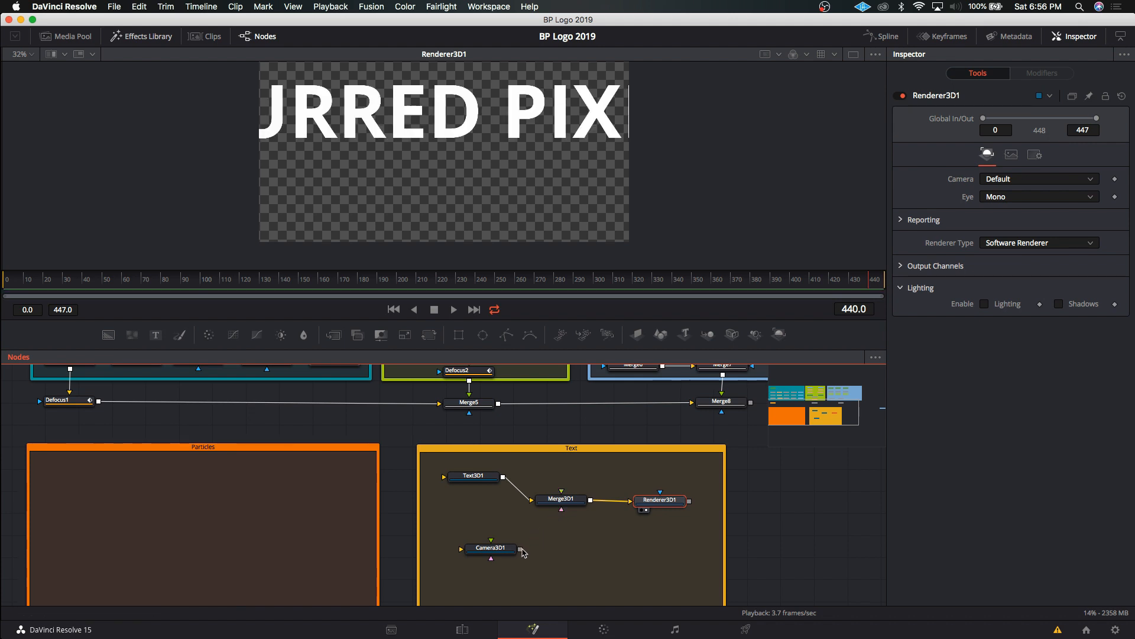
Reconnect Camera3D1 to Merge3D1, place it beneath the merge node and show the camera in the viewer.
{"action": "left_click_drag", "start_coordinate": [686, 493], "coordinate": [654, 502]}
{"action": "left_click_drag", "start_coordinate": [519, 549], "coordinate": [561, 501]}
{"action": "left_click", "coordinate": [493, 547]}
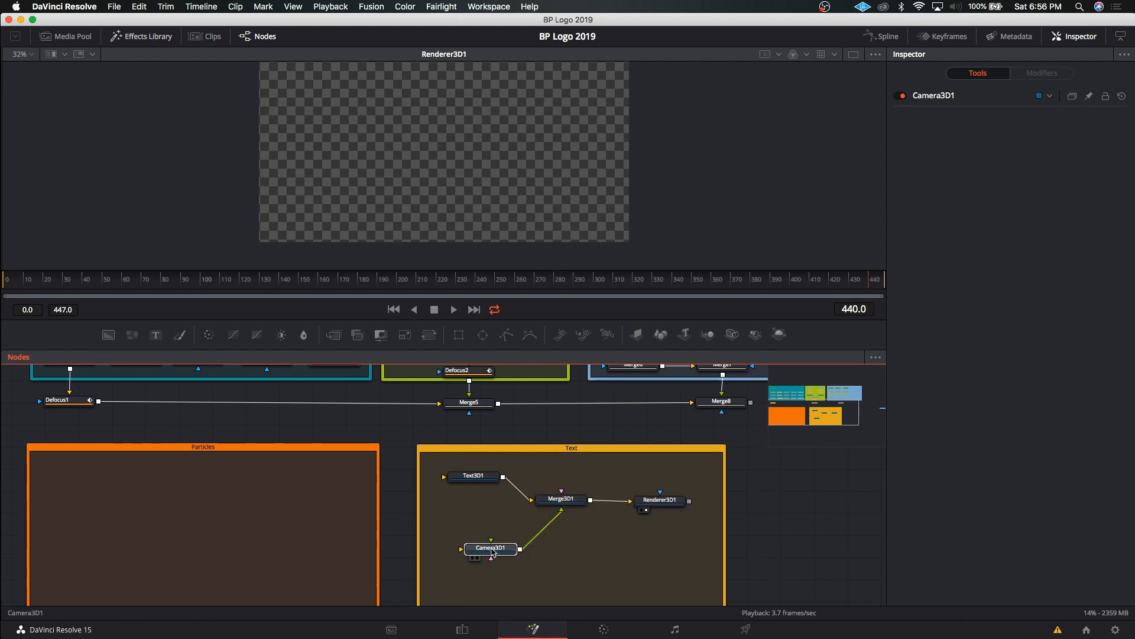
{"action": "left_click_drag", "start_coordinate": [494, 547], "coordinate": [572, 547]}
{"action": "key", "text": "1"}
{"action": "scroll", "coordinate": [481, 183], "scroll_direction": "up", "scroll_amount": 5}
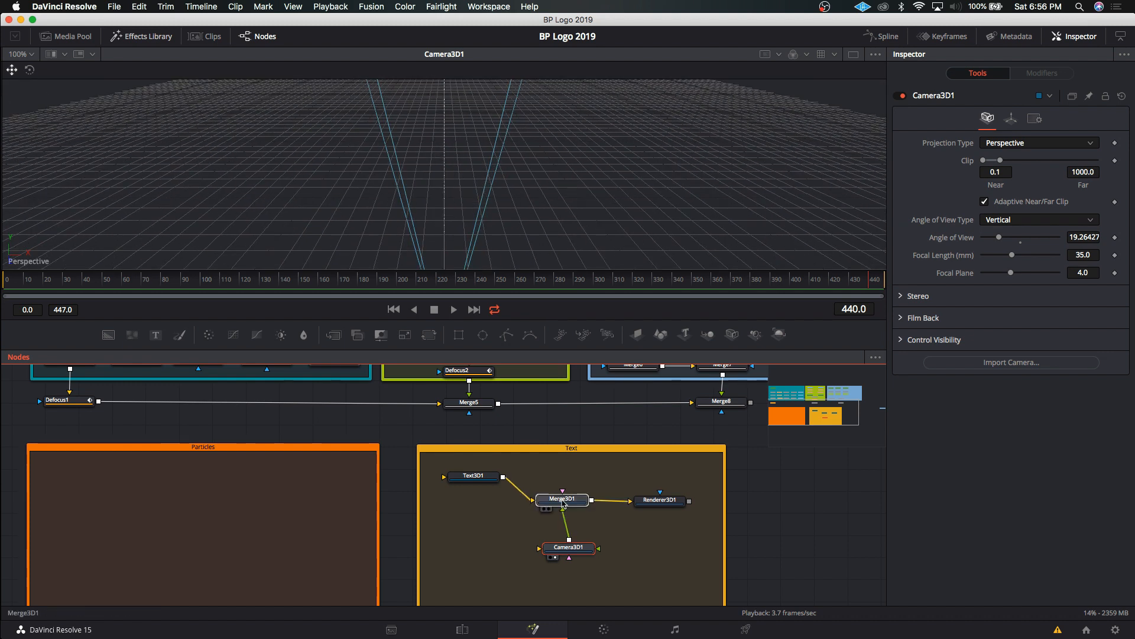
Space Merge3D1 and Camera3D1 apart and rewire the merge with the camera as first input and Text3D1 as second.
{"action": "left_click_drag", "start_coordinate": [560, 498], "coordinate": [592, 497]}
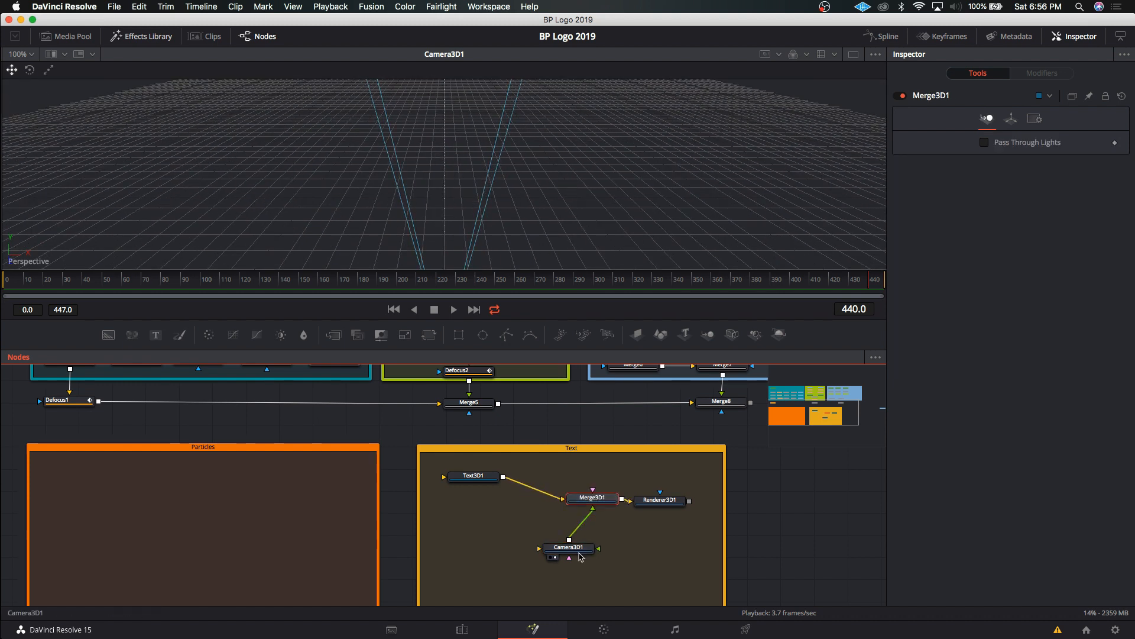
{"action": "left_click_drag", "start_coordinate": [577, 547], "coordinate": [500, 527]}
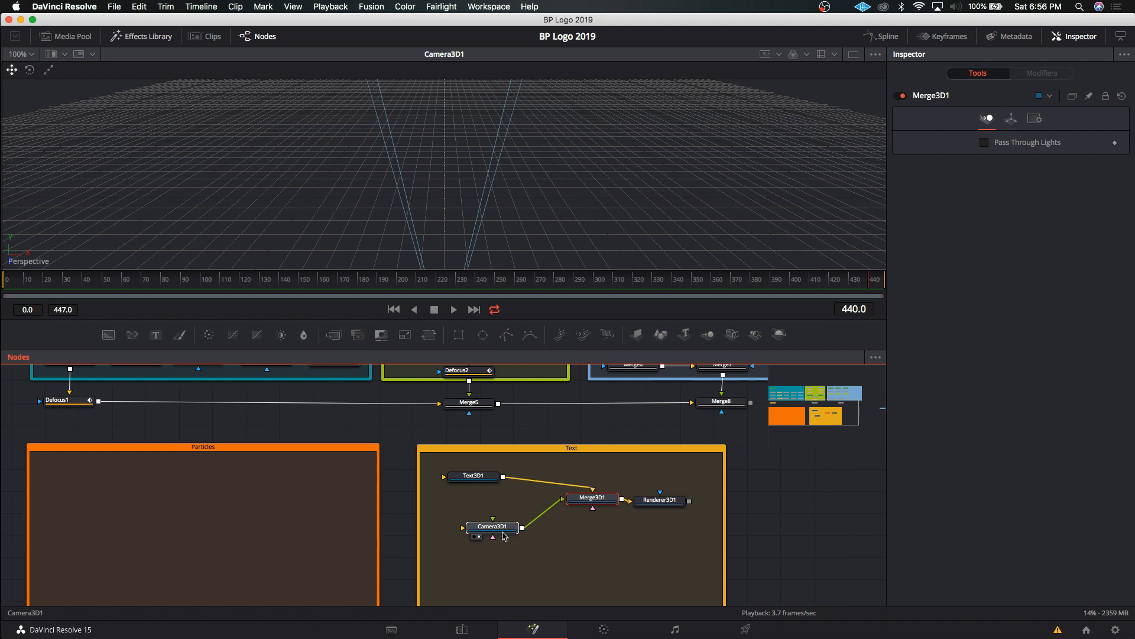
{"action": "left_click", "coordinate": [539, 518]}
{"action": "key", "text": "Delete"}
{"action": "left_click_drag", "start_coordinate": [558, 500], "coordinate": [589, 500]}
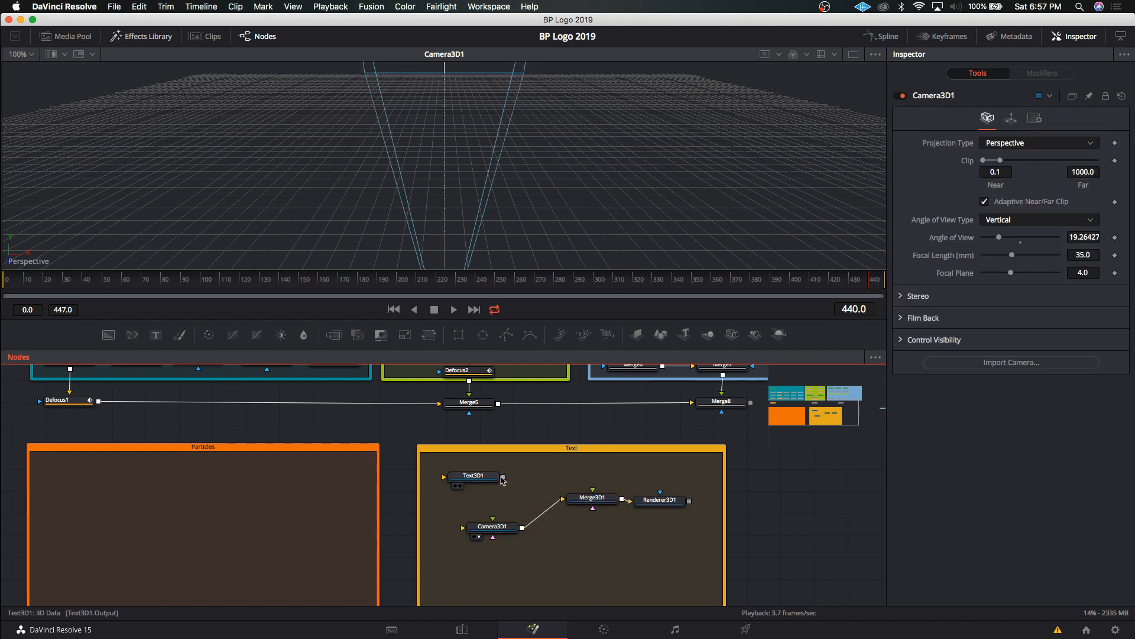
{"action": "left_click_drag", "start_coordinate": [503, 476], "coordinate": [603, 502]}
Show Merge3D1 in the viewer, enlarge the viewer area and return the playhead to frame 0.
{"action": "left_click", "coordinate": [603, 502]}
{"action": "key", "text": "1"}
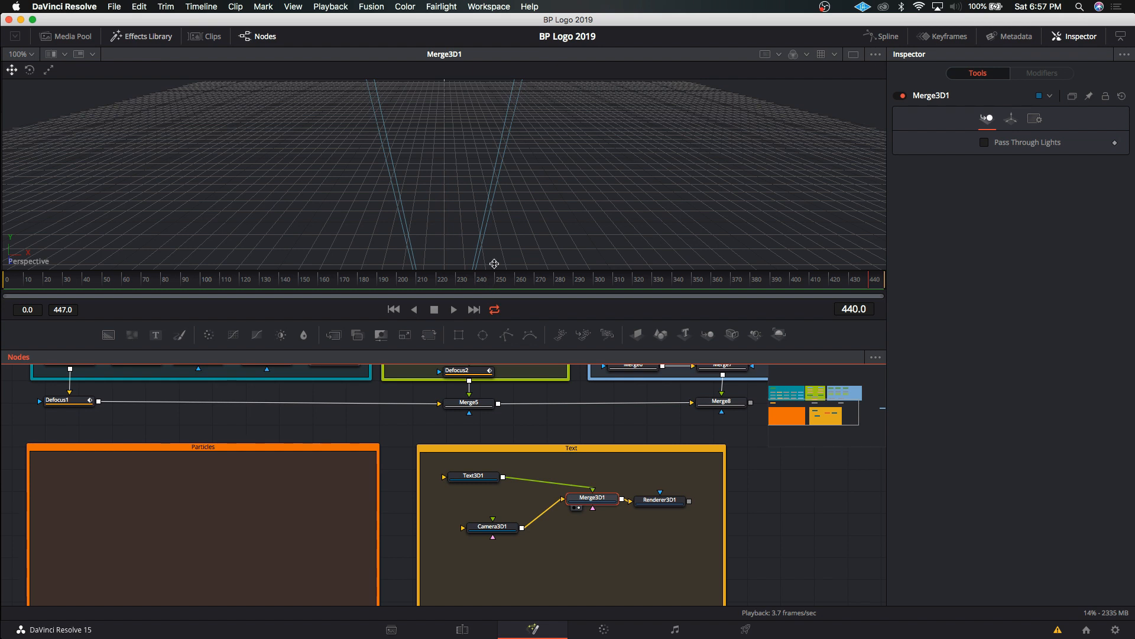
{"action": "key", "text": "space"}
{"action": "left_click_drag", "start_coordinate": [480, 318], "coordinate": [473, 420]}
{"action": "left_click", "coordinate": [435, 413]}
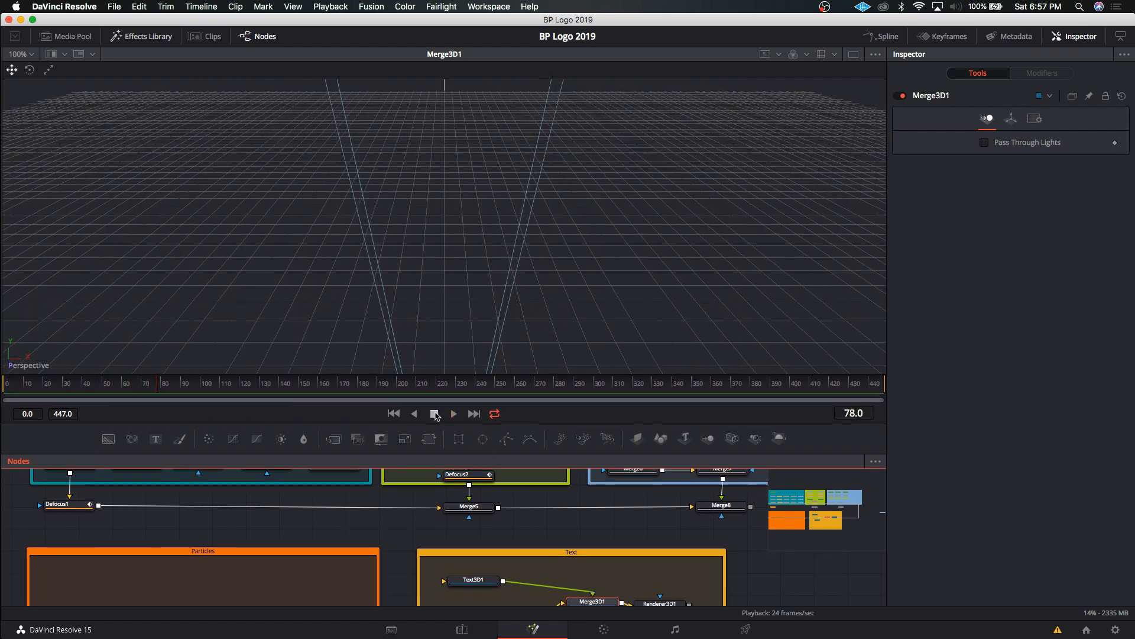
{"action": "key", "text": "Home"}
{"action": "left_click", "coordinate": [394, 414]}
Move Camera3D1 backward along its Z axis, away from the BLURRED PIXELS text.
{"action": "scroll", "coordinate": [496, 188], "scroll_direction": "down", "scroll_amount": 10}
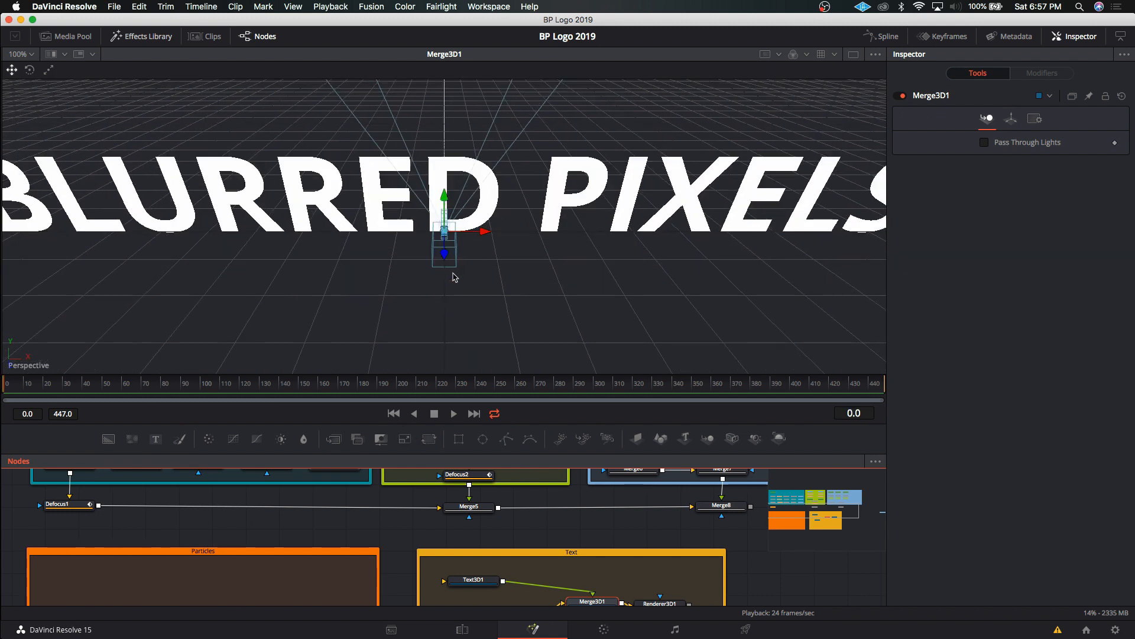
{"action": "left_click_drag", "start_coordinate": [444, 253], "coordinate": [477, 222]}
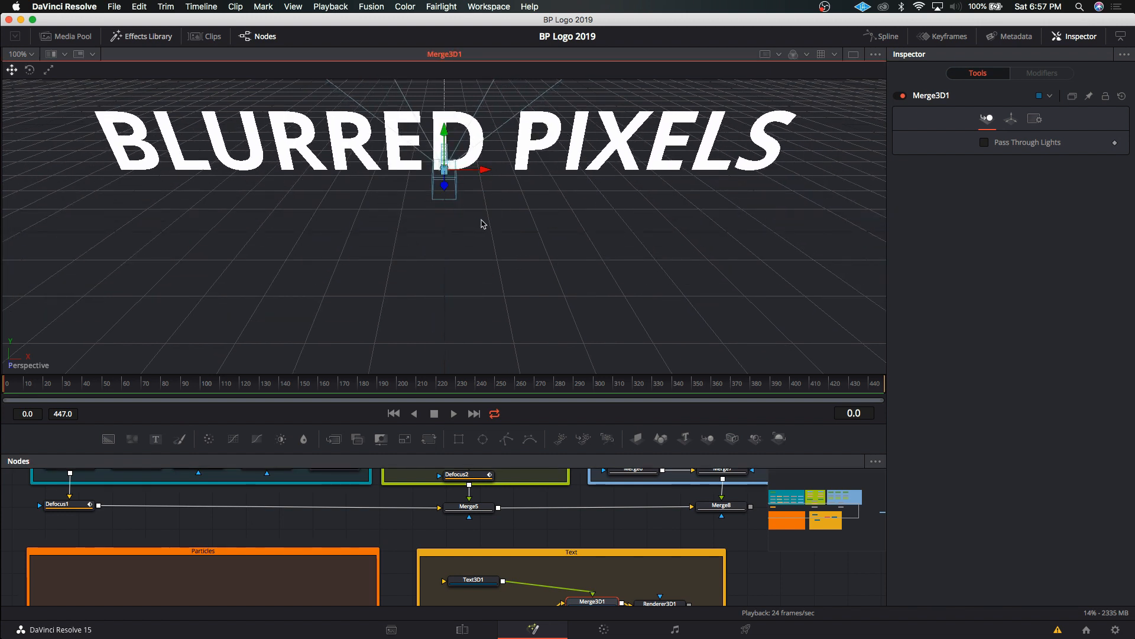
{"action": "scroll", "coordinate": [482, 224], "scroll_direction": "up", "scroll_amount": 2}
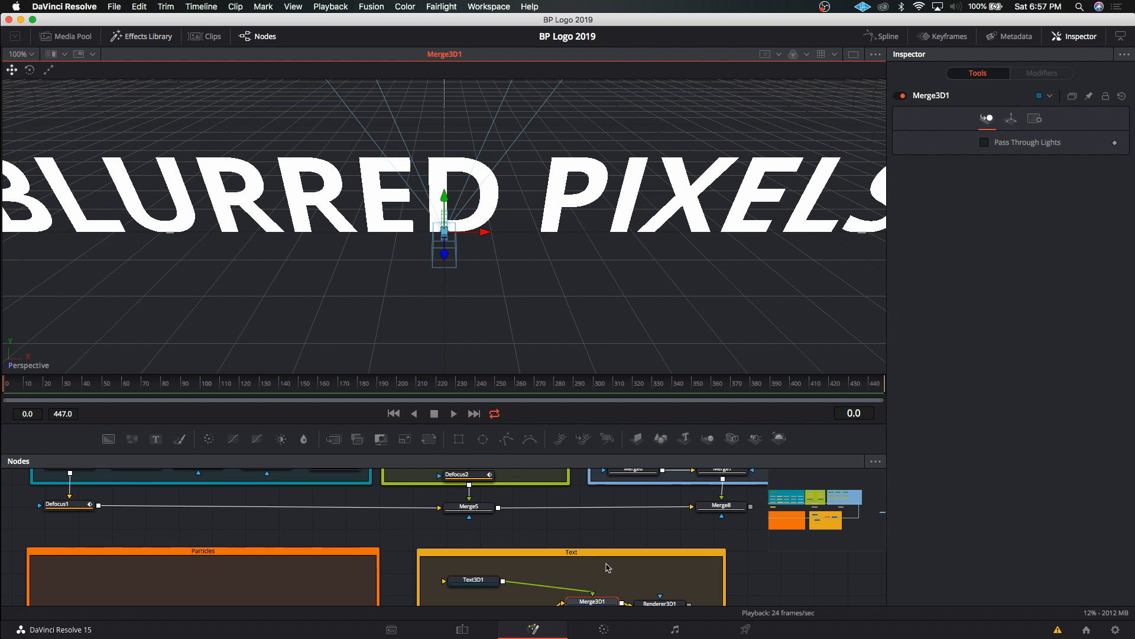
{"action": "scroll", "coordinate": [780, 571], "scroll_direction": "down", "scroll_amount": 3}
{"action": "left_click", "coordinate": [482, 556]}
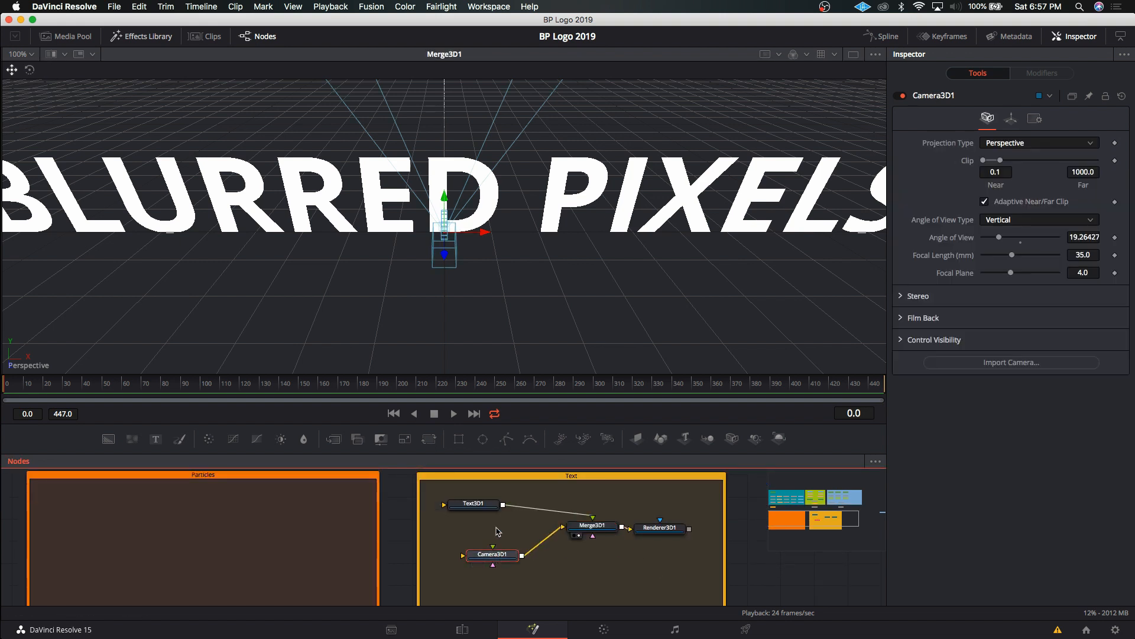
{"action": "left_click_drag", "start_coordinate": [450, 267], "coordinate": [450, 362]}
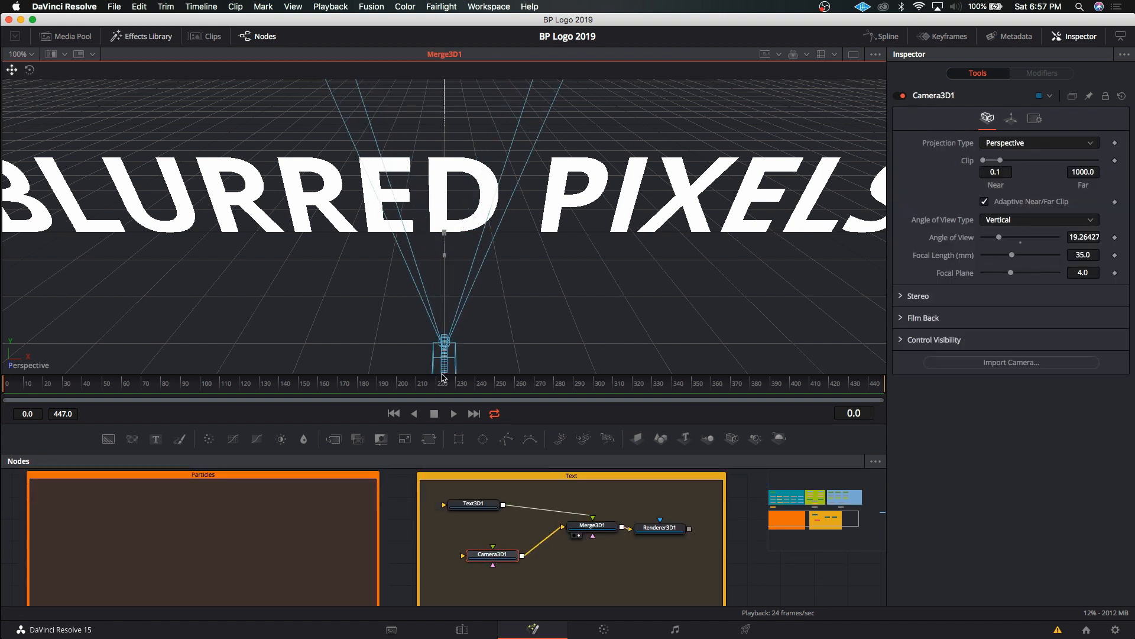
Set up two side-by-side viewers, one showing Merge3D1 and the other Renderer3D1.
{"action": "left_click", "coordinate": [630, 529]}
{"action": "key", "text": "1"}
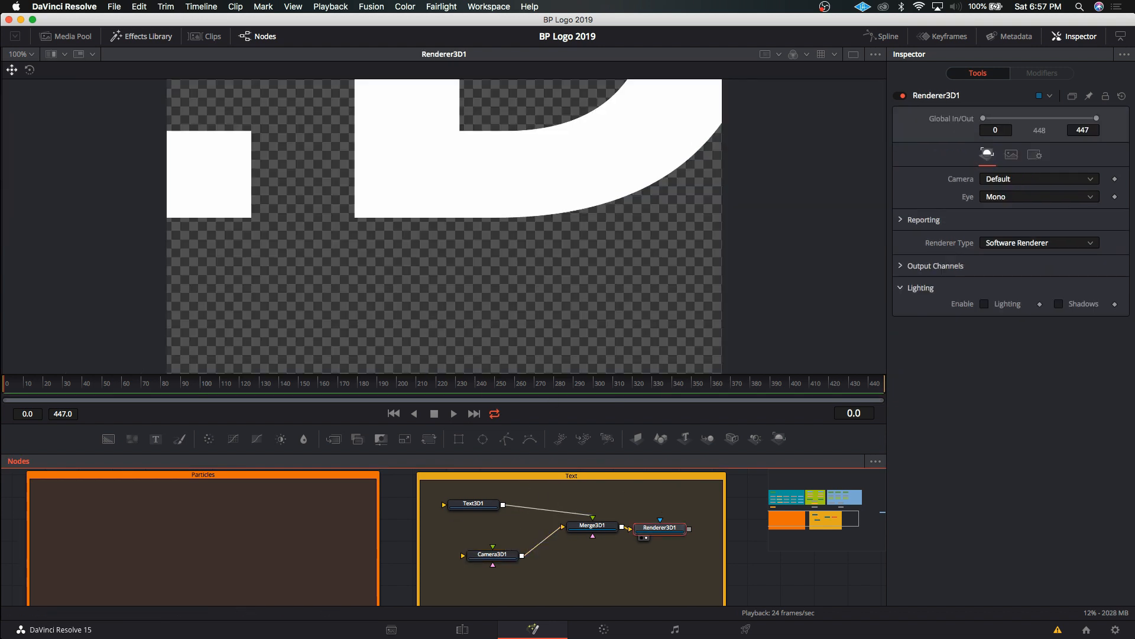
{"action": "left_click_drag", "start_coordinate": [502, 558], "coordinate": [490, 544]}
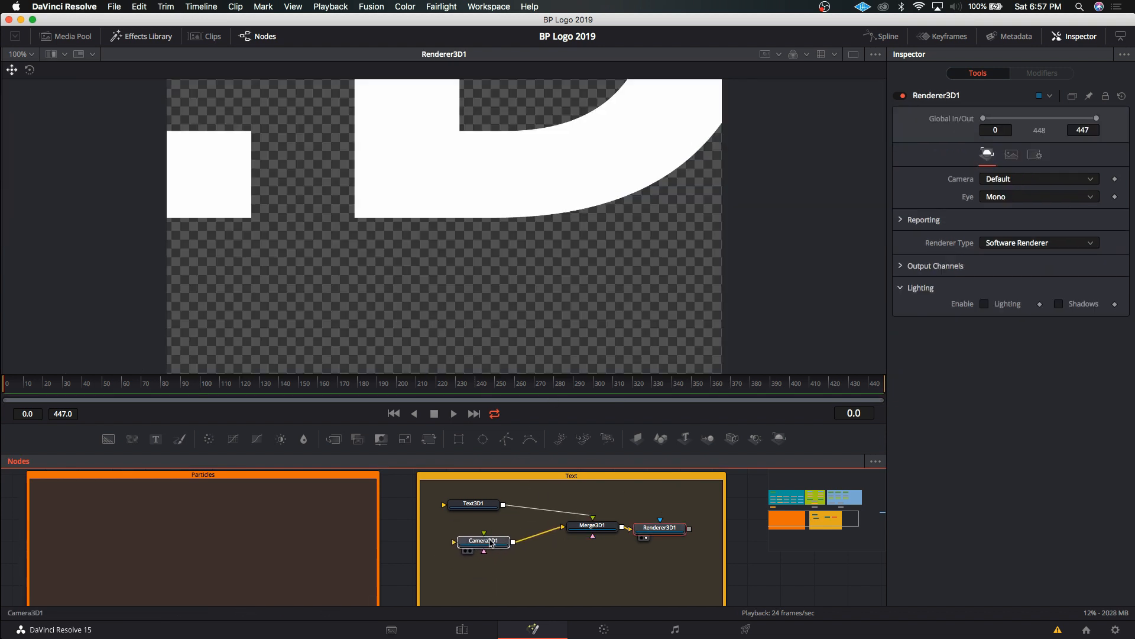
{"action": "left_click", "coordinate": [592, 525]}
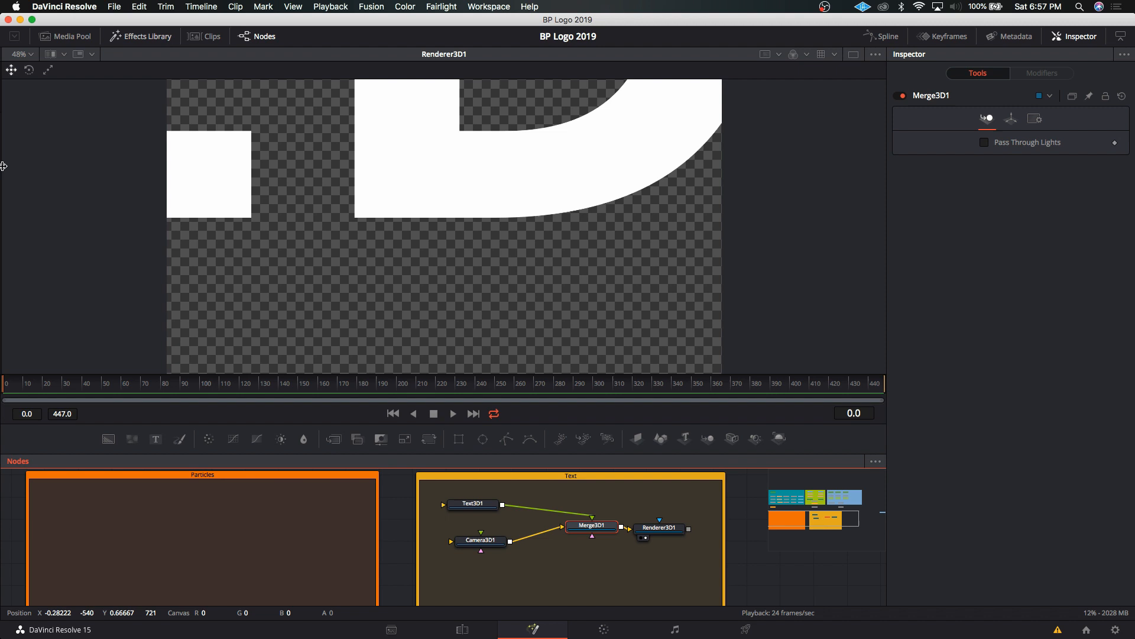
{"action": "left_click_drag", "start_coordinate": [3, 165], "coordinate": [541, 196]}
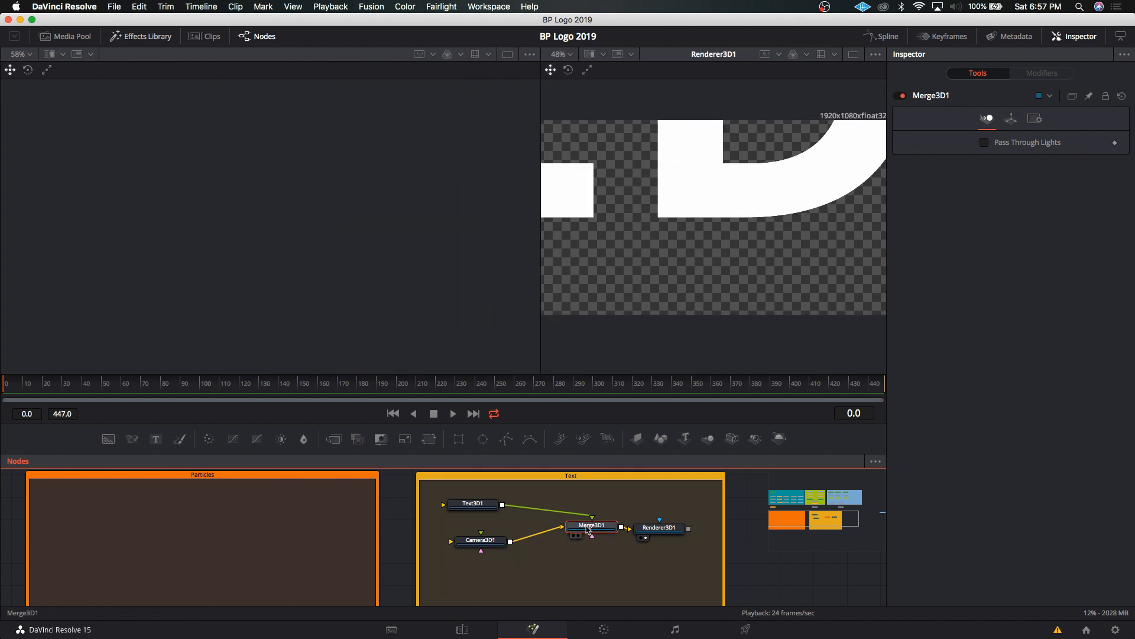
{"action": "key", "text": "1"}
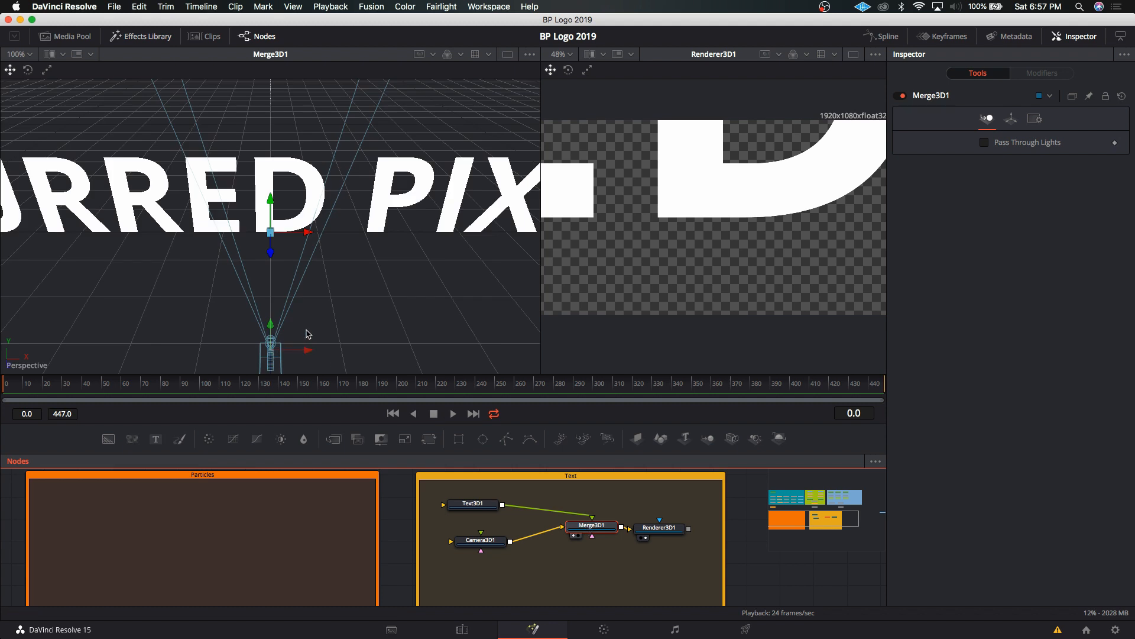
Pull the camera farther back from the text in the Merge3D1 perspective view to widen the rendered framing.
{"action": "scroll", "coordinate": [306, 334], "scroll_direction": "down", "scroll_amount": 3}
{"action": "scroll", "coordinate": [306, 333], "scroll_direction": "up", "scroll_amount": 3}
{"action": "scroll", "coordinate": [305, 331], "scroll_direction": "down", "scroll_amount": 6}
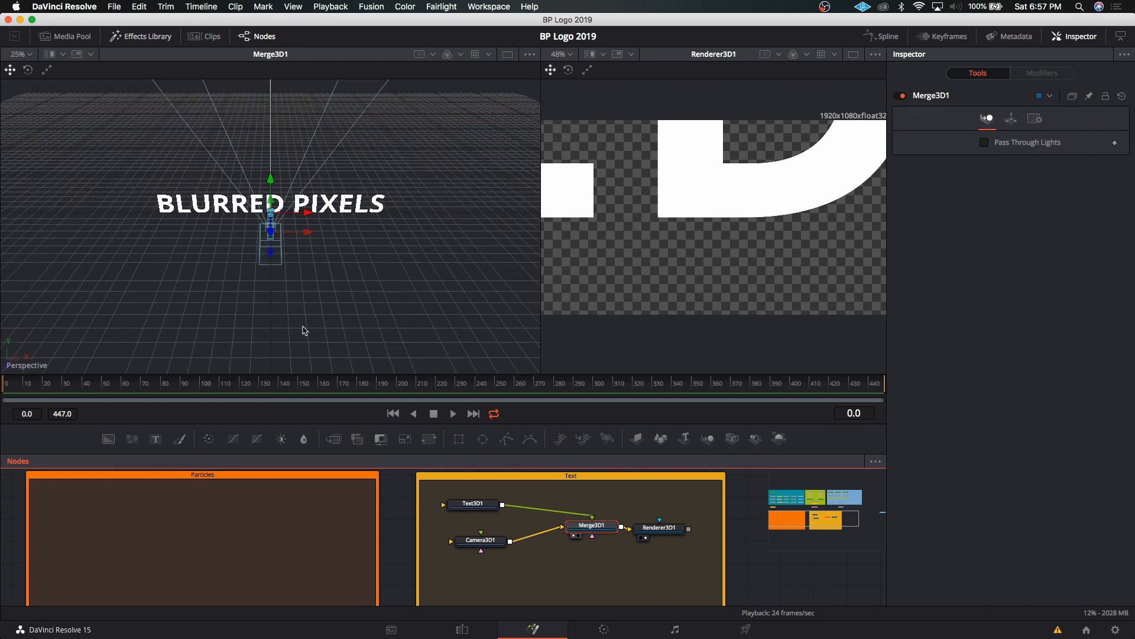
{"action": "scroll", "coordinate": [305, 331], "scroll_direction": "up", "scroll_amount": 3}
{"action": "left_click_drag", "start_coordinate": [269, 276], "coordinate": [271, 342]}
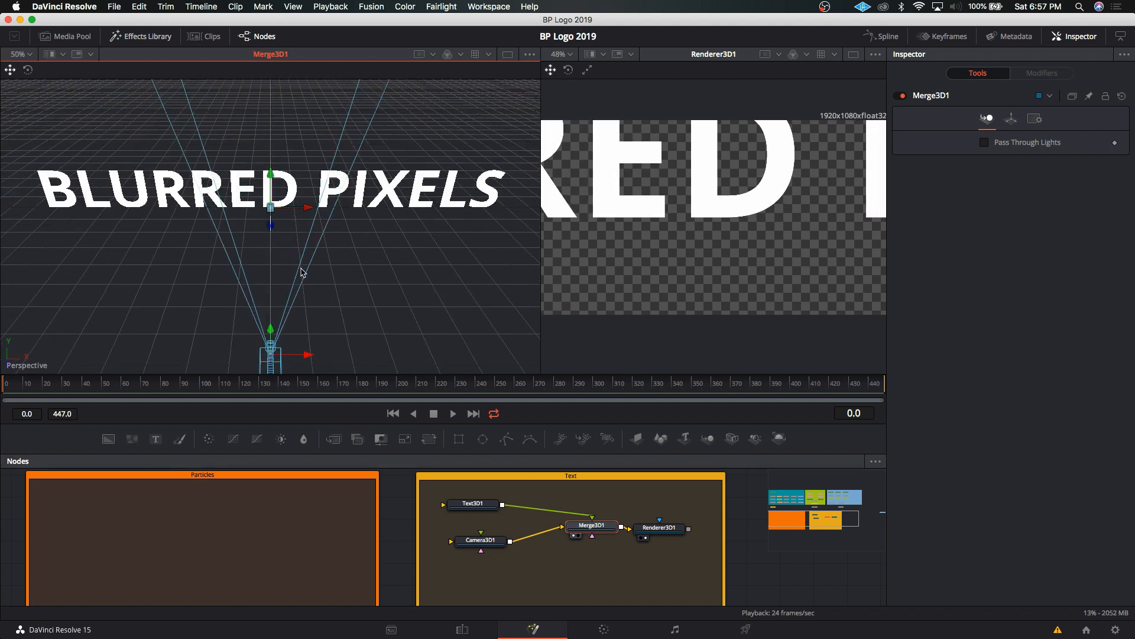
{"action": "scroll", "coordinate": [312, 273], "scroll_direction": "up", "scroll_amount": 4}
{"action": "scroll", "coordinate": [312, 269], "scroll_direction": "down", "scroll_amount": 6}
{"action": "scroll", "coordinate": [311, 269], "scroll_direction": "down", "scroll_amount": 3}
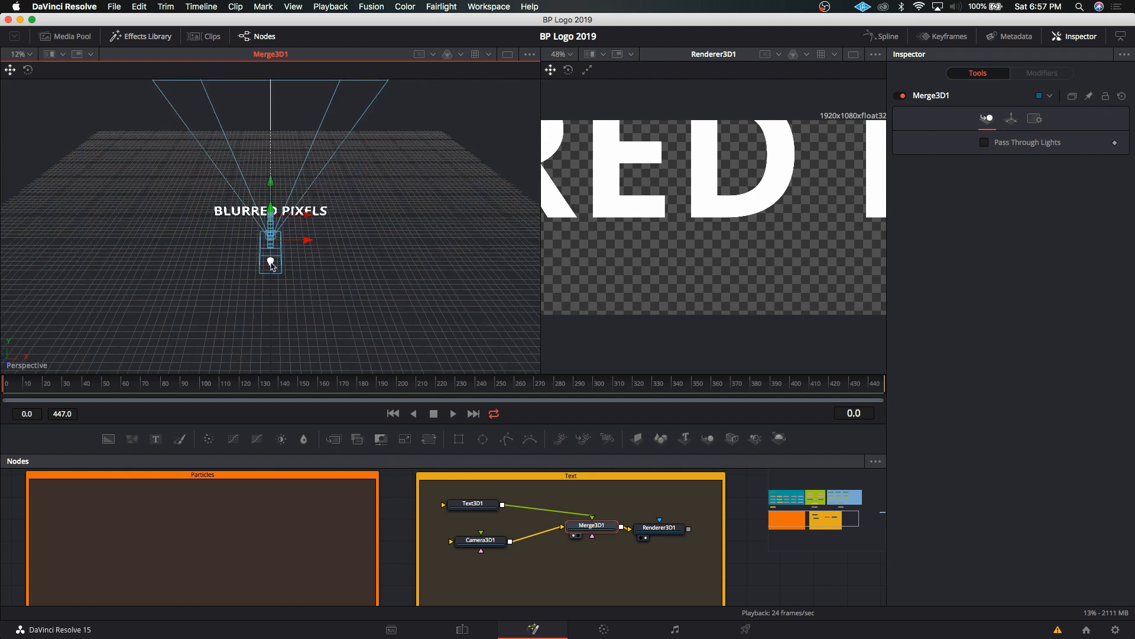
{"action": "left_click_drag", "start_coordinate": [271, 264], "coordinate": [277, 320]}
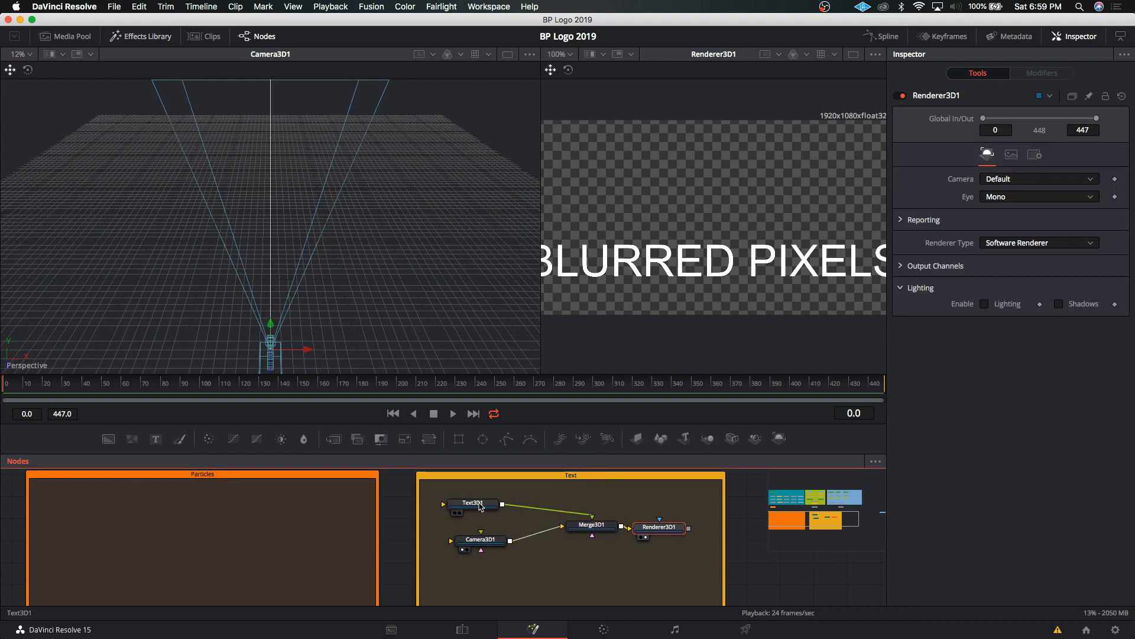
Show Text3D1 in the second viewer and set its font to Neuropol X.
{"action": "left_click", "coordinate": [477, 504]}
{"action": "key", "text": "2"}
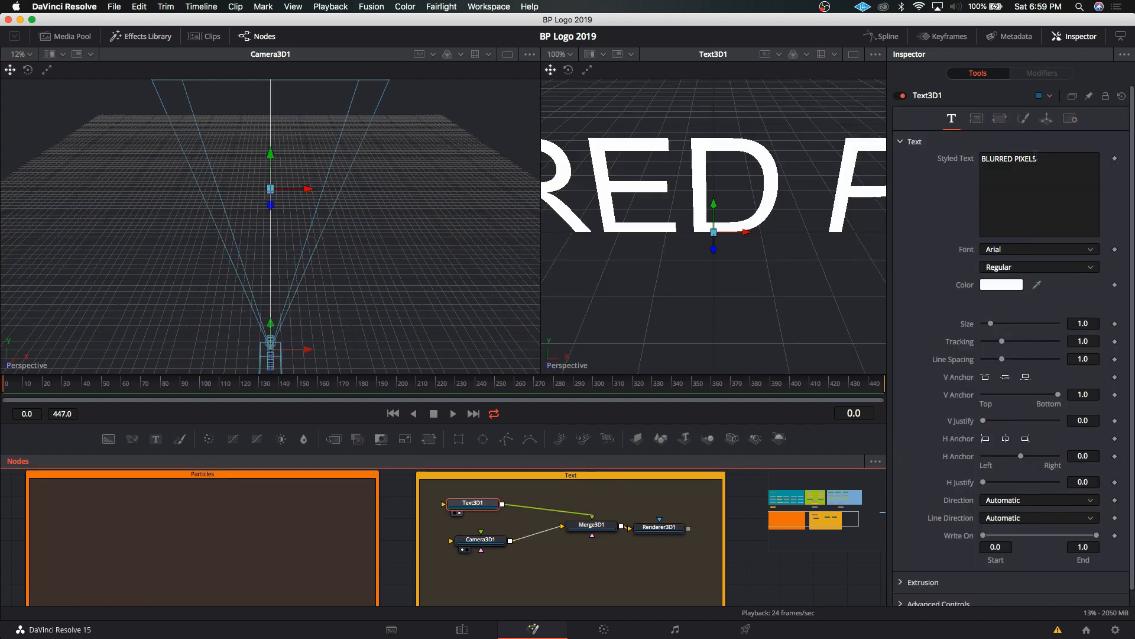
{"action": "left_click", "coordinate": [1059, 250]}
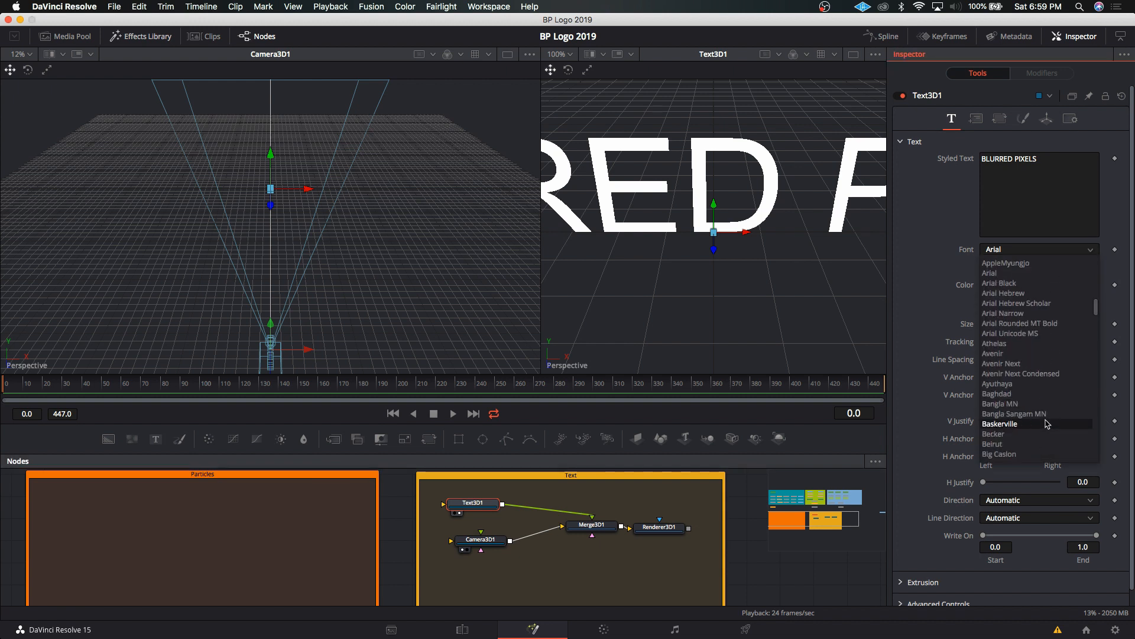
{"action": "scroll", "coordinate": [1047, 423], "scroll_direction": "down", "scroll_amount": 15}
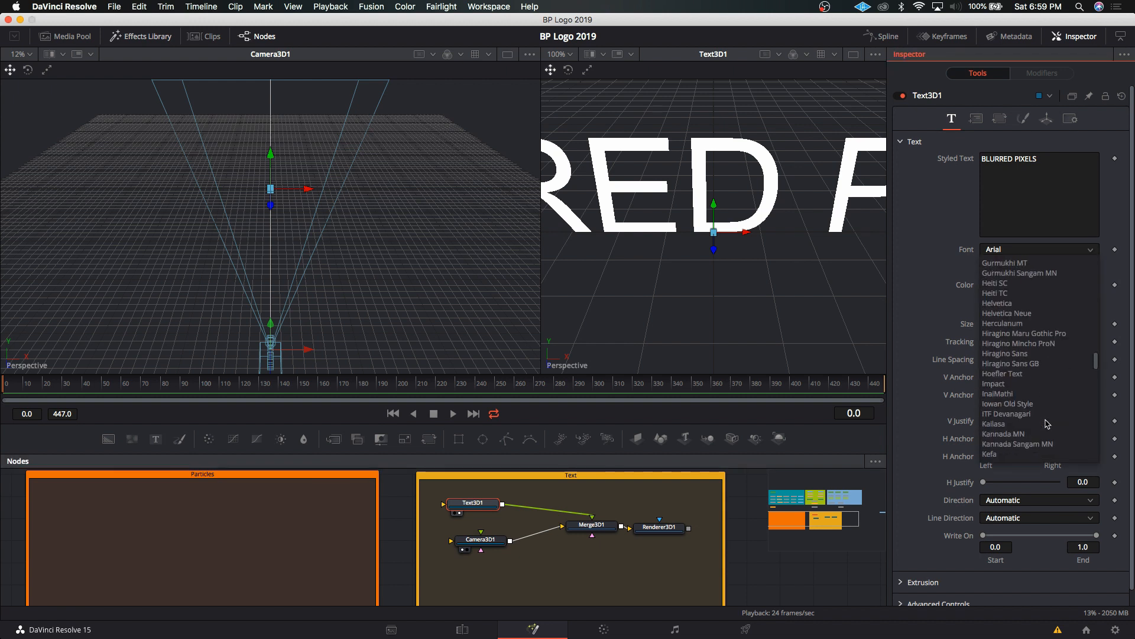
{"action": "scroll", "coordinate": [1046, 424], "scroll_direction": "down", "scroll_amount": 15}
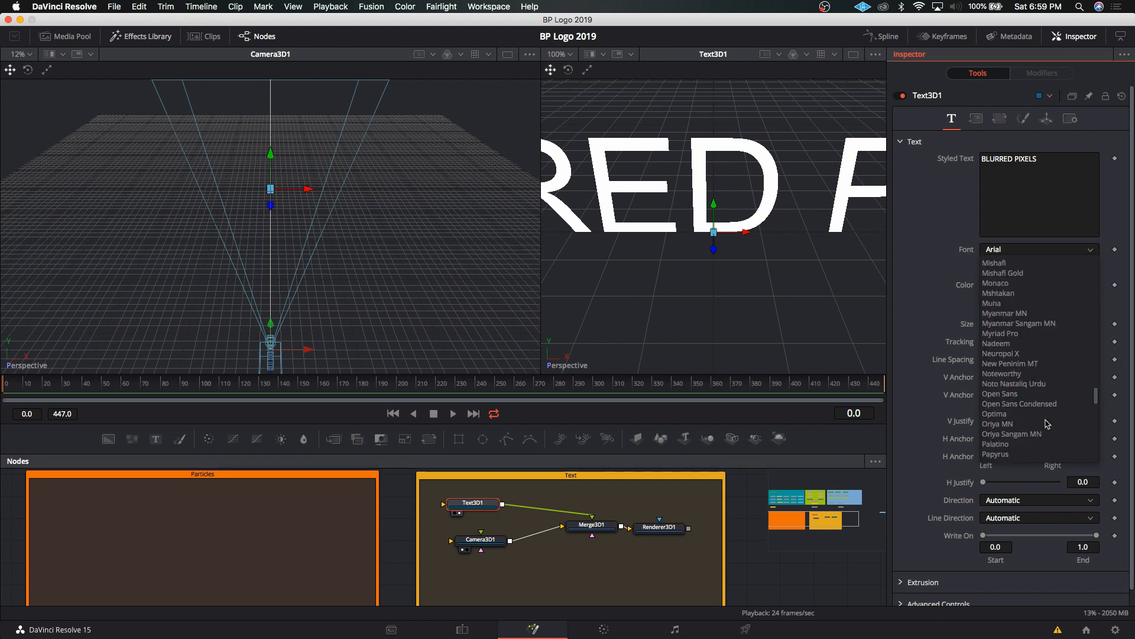
{"action": "left_click", "coordinate": [1029, 358]}
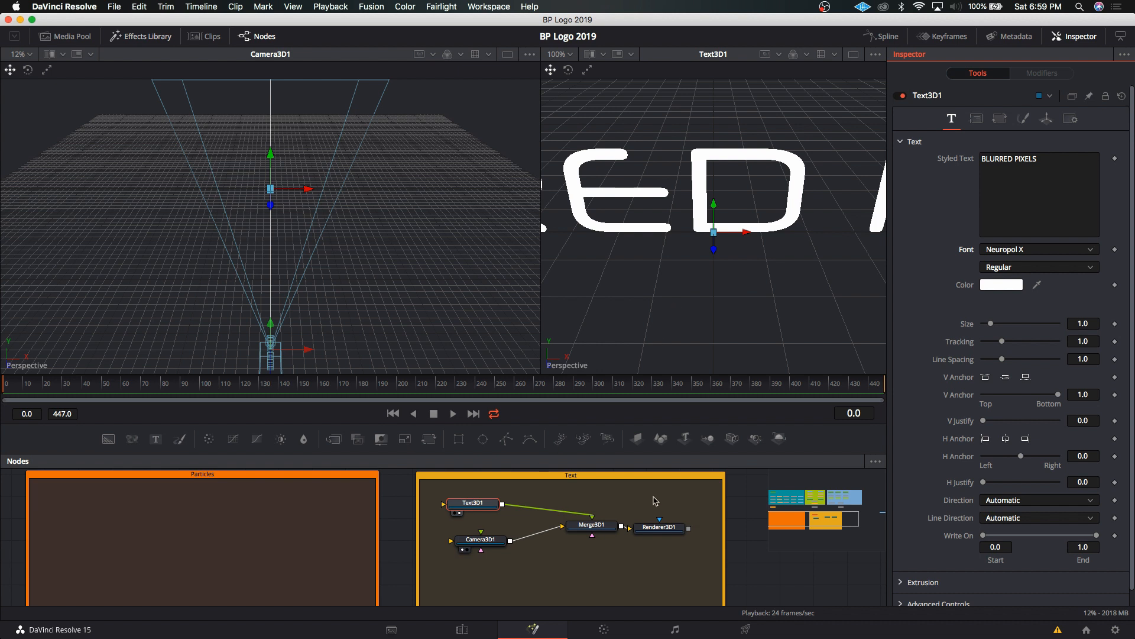
Show Renderer3D1 in the second viewer to check the text with the new font.
{"action": "left_click", "coordinate": [654, 535]}
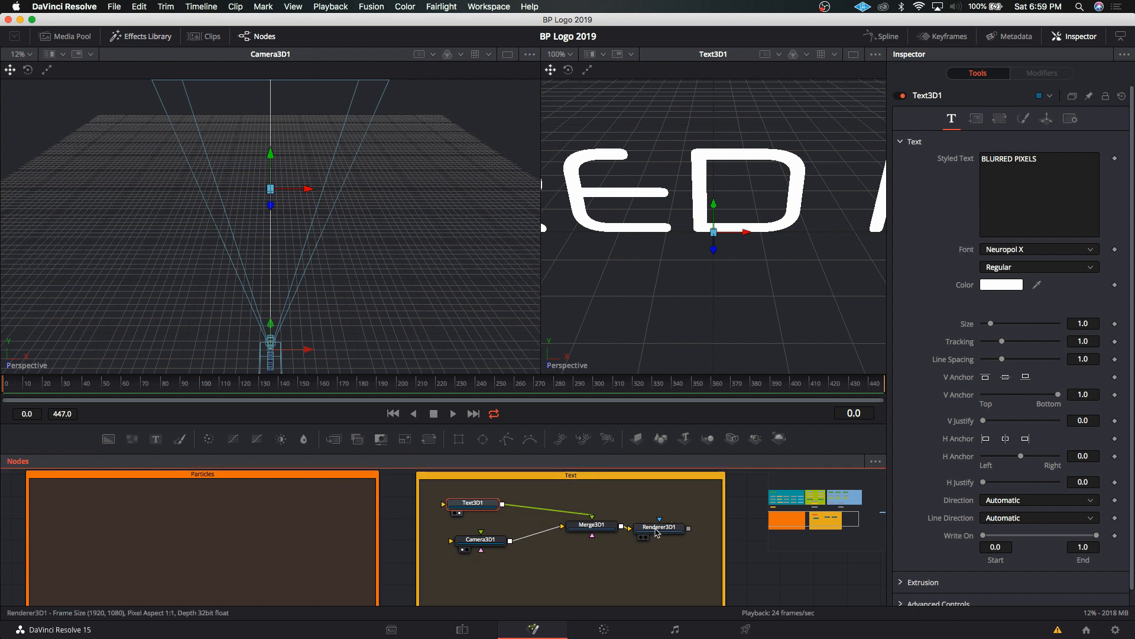
{"action": "scroll", "coordinate": [680, 247], "scroll_direction": "up", "scroll_amount": 1}
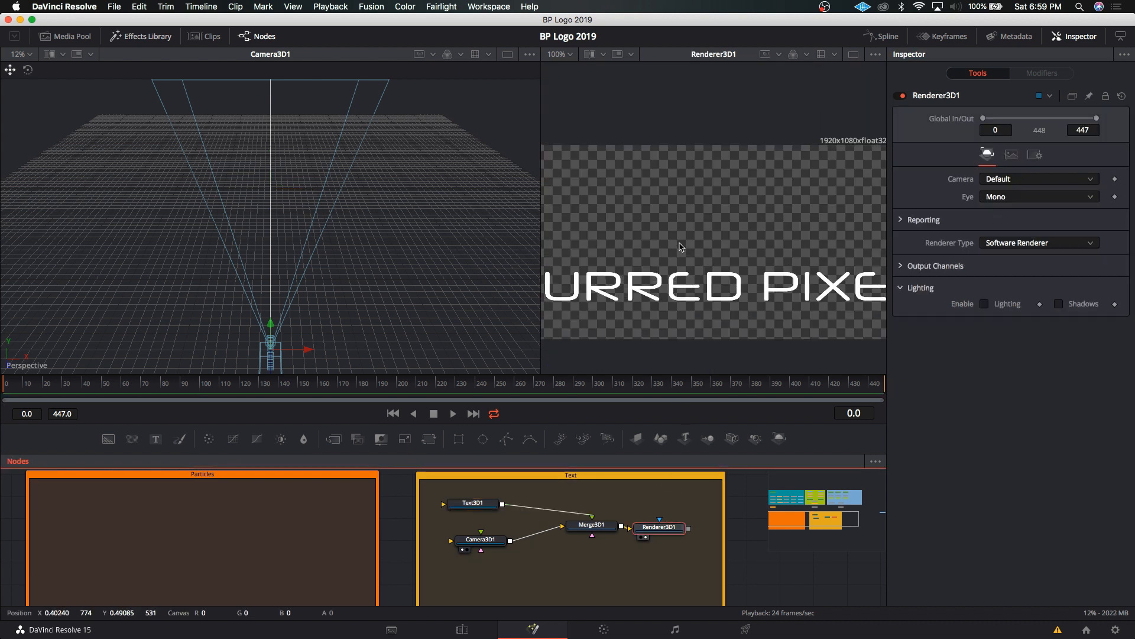
{"action": "scroll", "coordinate": [680, 246], "scroll_direction": "down", "scroll_amount": 1}
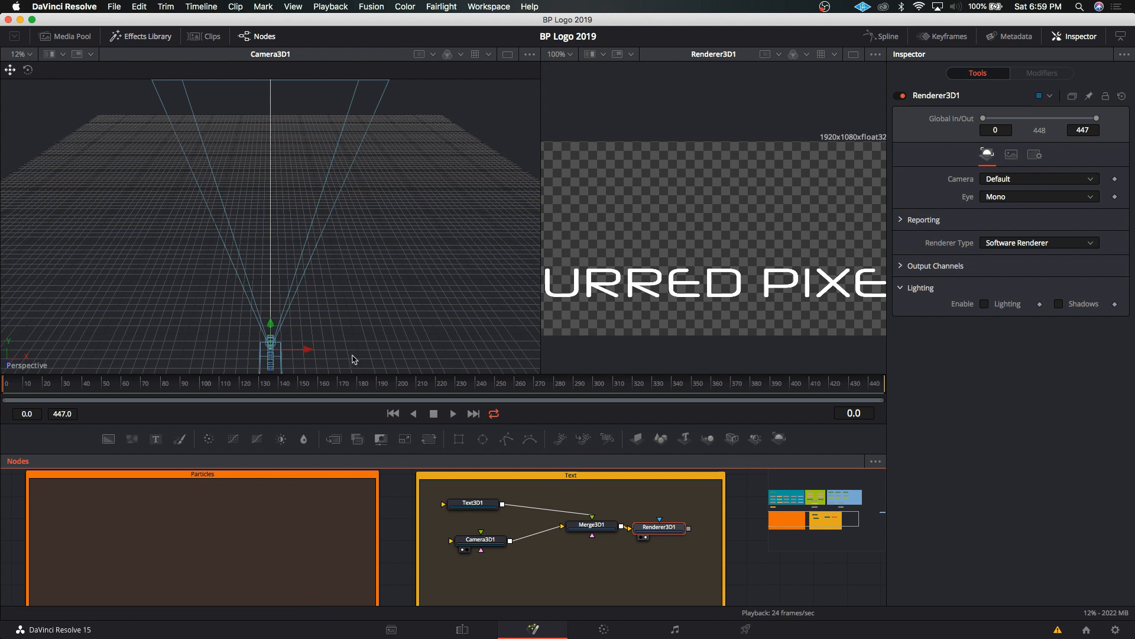
Pull the camera farther back from the text in the Camera3D1 perspective view and fit the render in the Renderer3D1 viewer.
{"action": "left_click", "coordinate": [373, 341]}
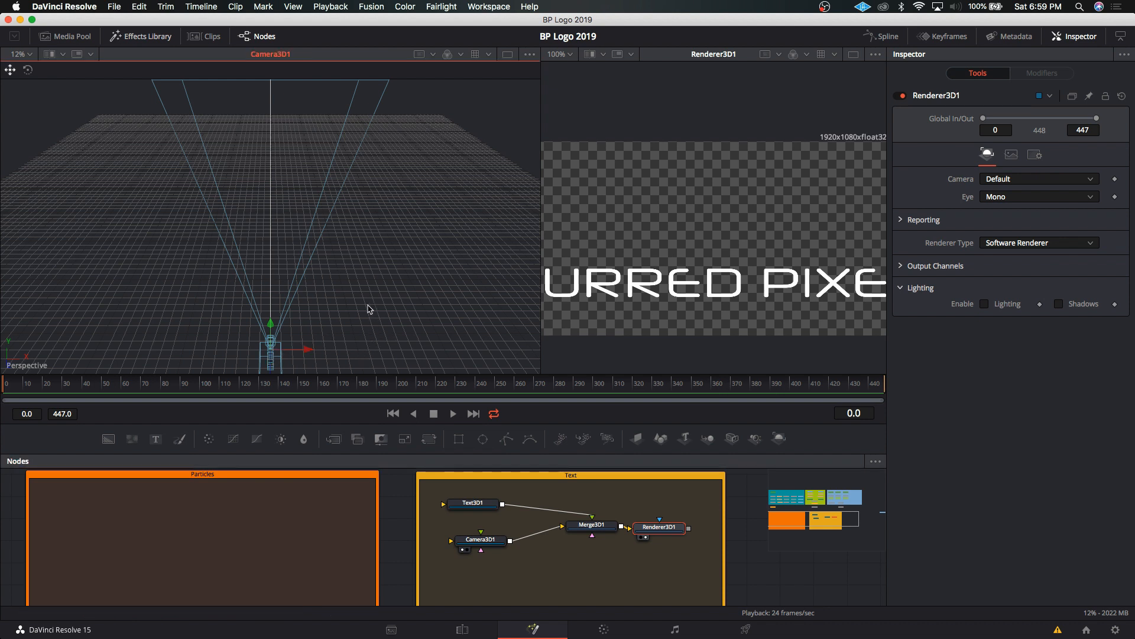
{"action": "scroll", "coordinate": [368, 309], "scroll_direction": "down", "scroll_amount": 2}
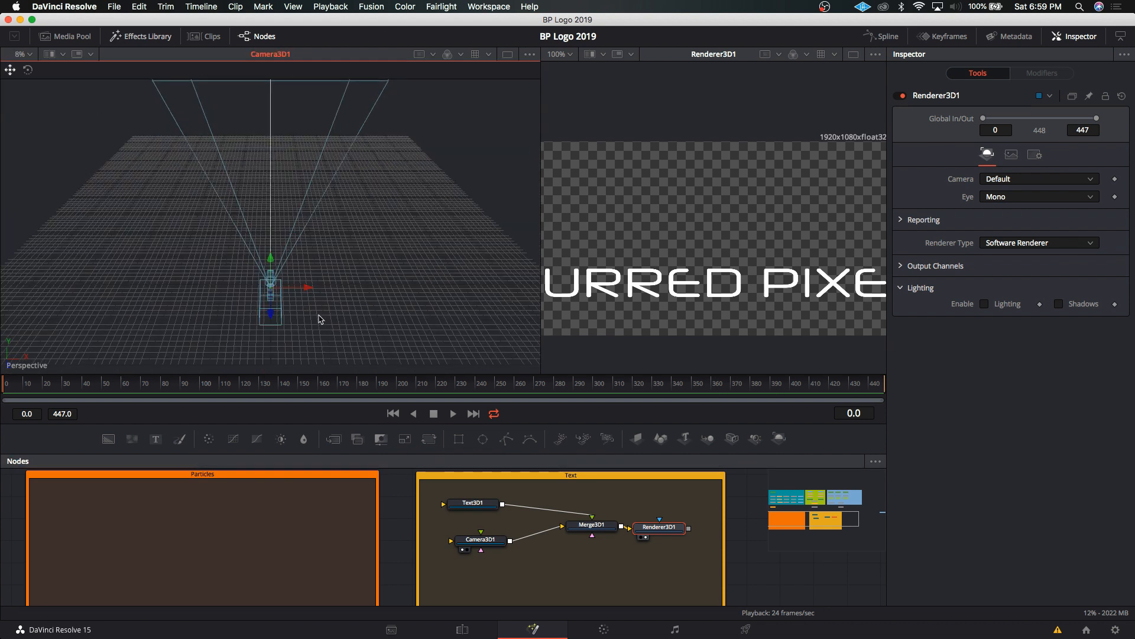
{"action": "left_click_drag", "start_coordinate": [269, 320], "coordinate": [271, 368]}
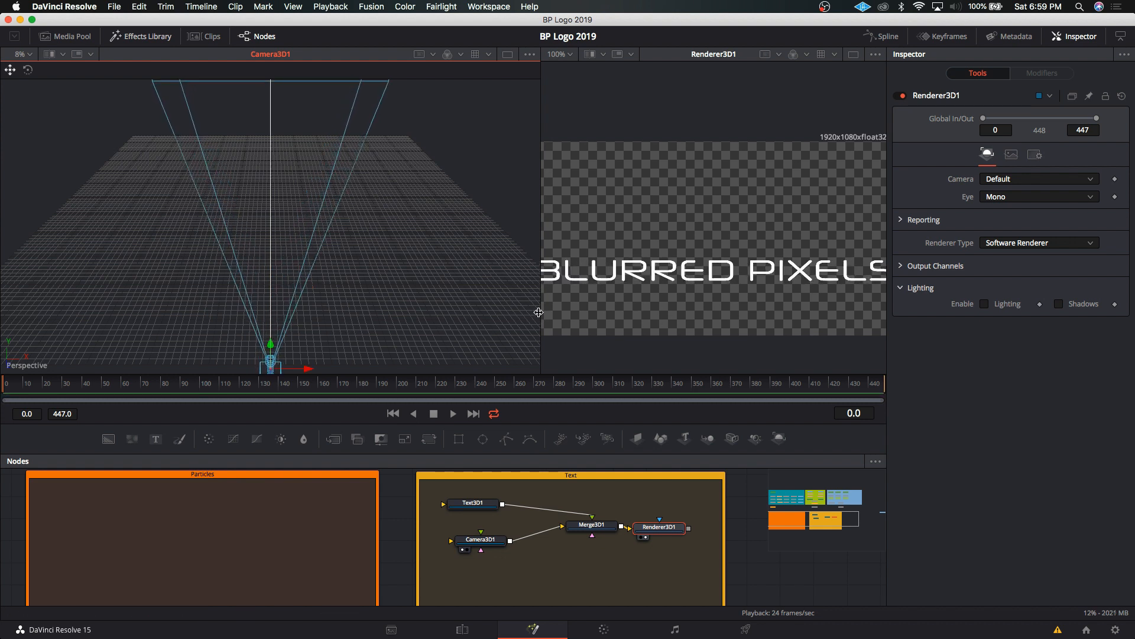
{"action": "left_click", "coordinate": [570, 54]}
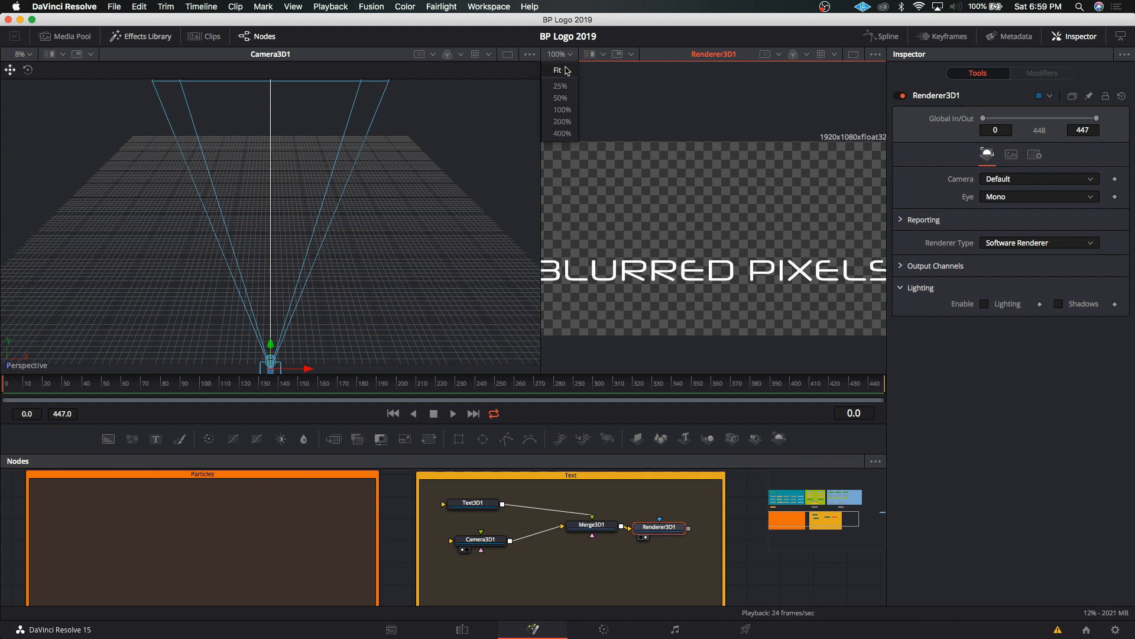
{"action": "left_click", "coordinate": [559, 70]}
Pull the camera back until the whole BLURRED PIXELS text is in frame, and raise it slightly.
{"action": "scroll", "coordinate": [320, 324], "scroll_direction": "down", "scroll_amount": 3}
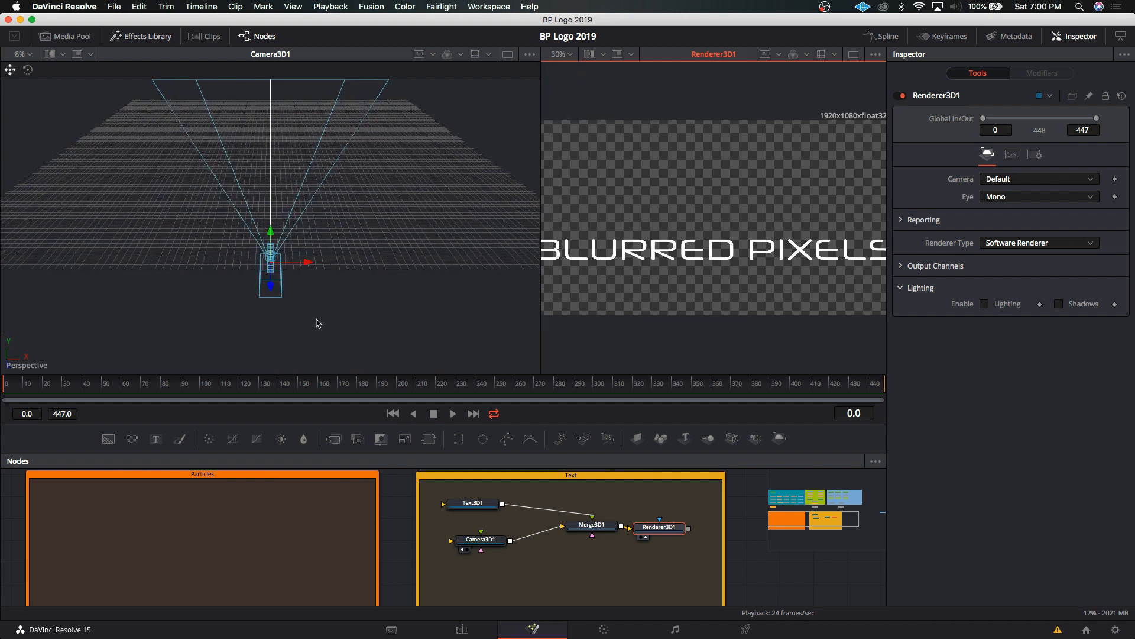
{"action": "left_click_drag", "start_coordinate": [275, 294], "coordinate": [276, 327]}
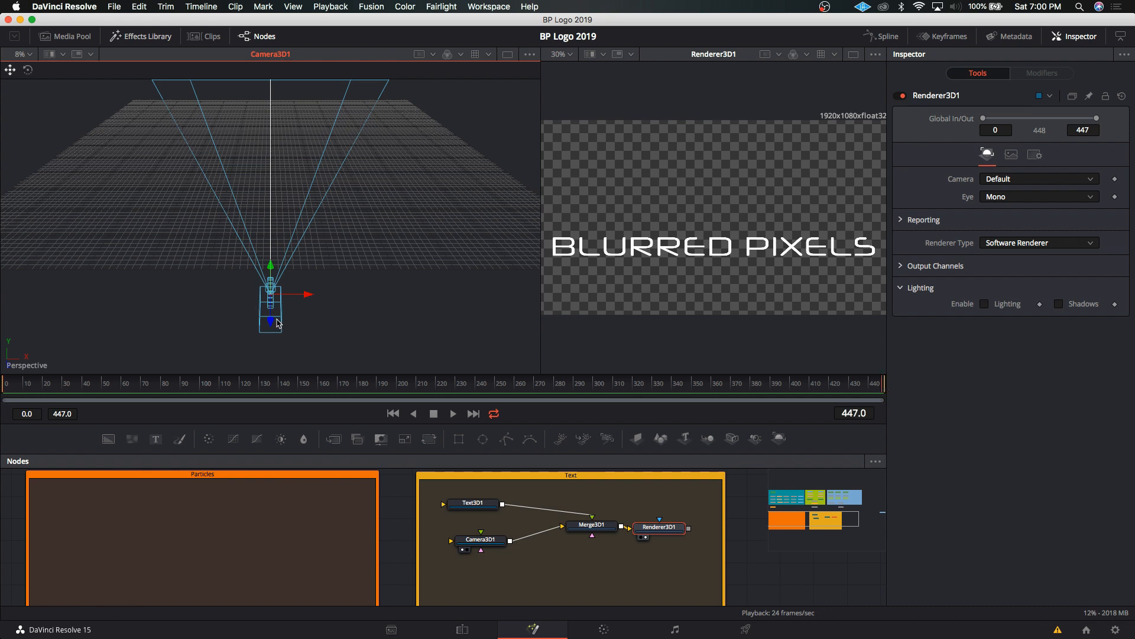
{"action": "left_click_drag", "start_coordinate": [278, 322], "coordinate": [273, 267]}
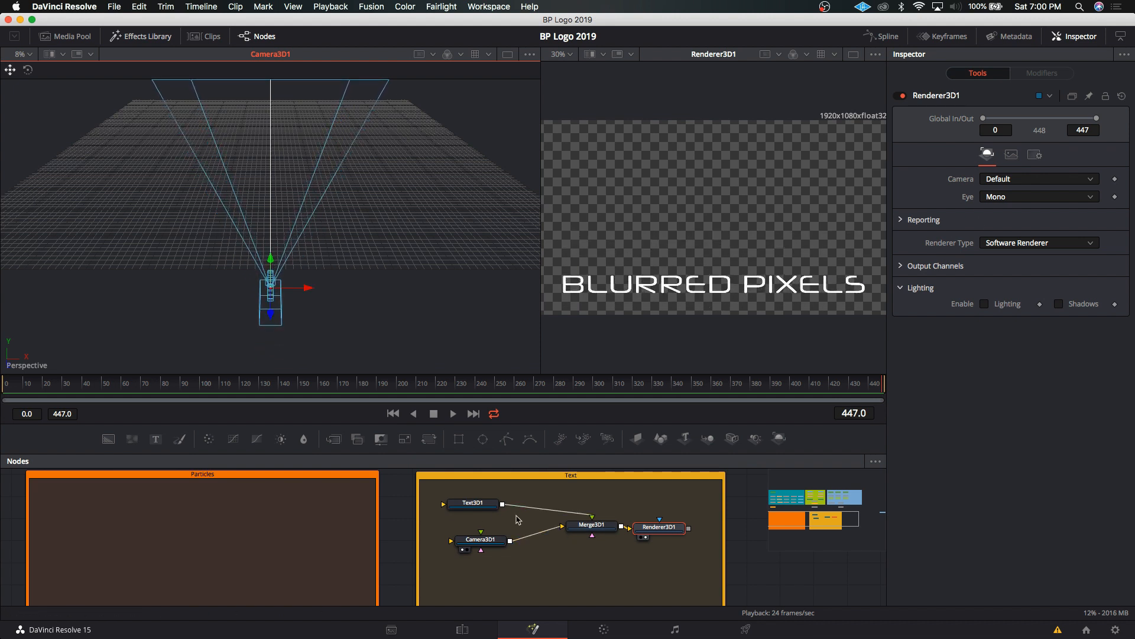
Set the size of Text3D1 to 0.79 and its tracking to 1.134.
{"action": "left_click", "coordinate": [480, 512]}
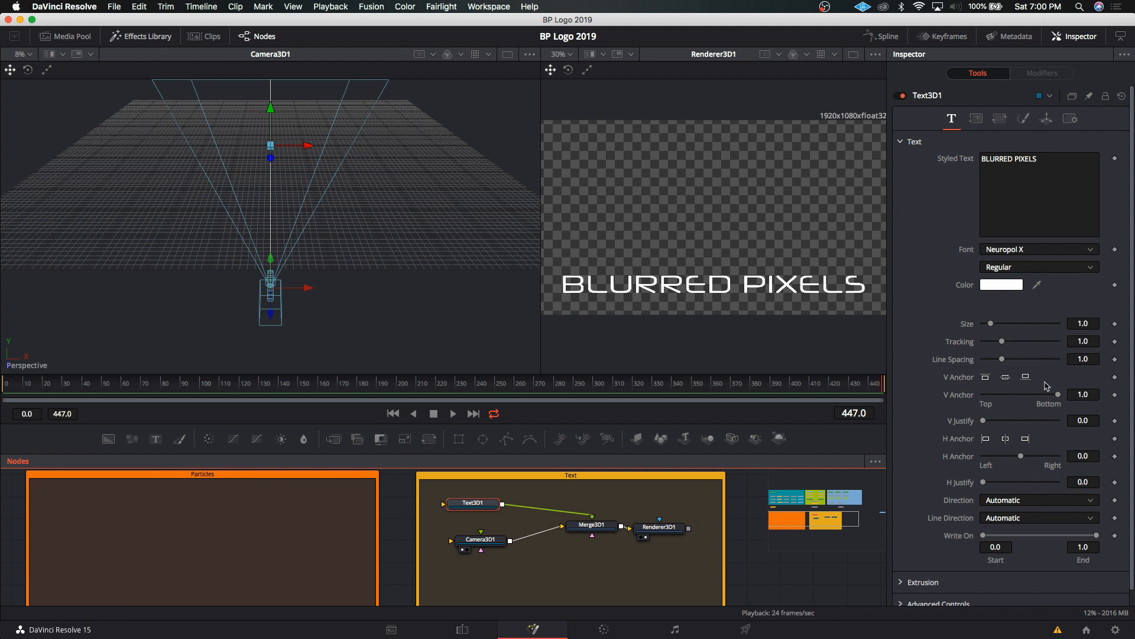
{"action": "left_click", "coordinate": [1004, 359]}
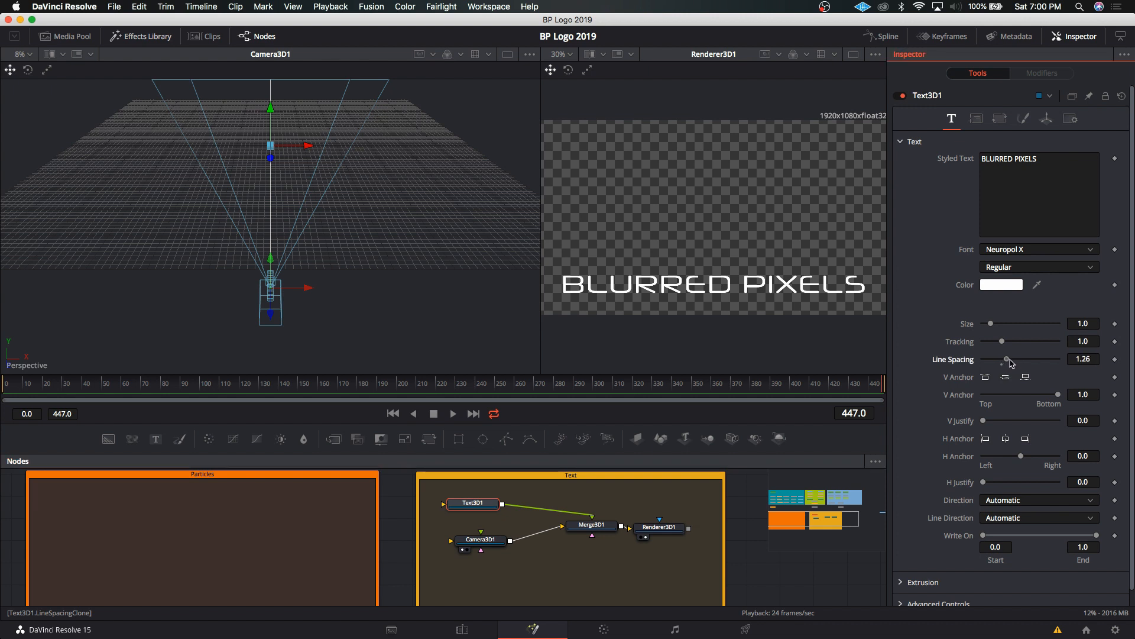
{"action": "left_click_drag", "start_coordinate": [1010, 363], "coordinate": [1007, 365]}
{"action": "left_click", "coordinate": [976, 119]}
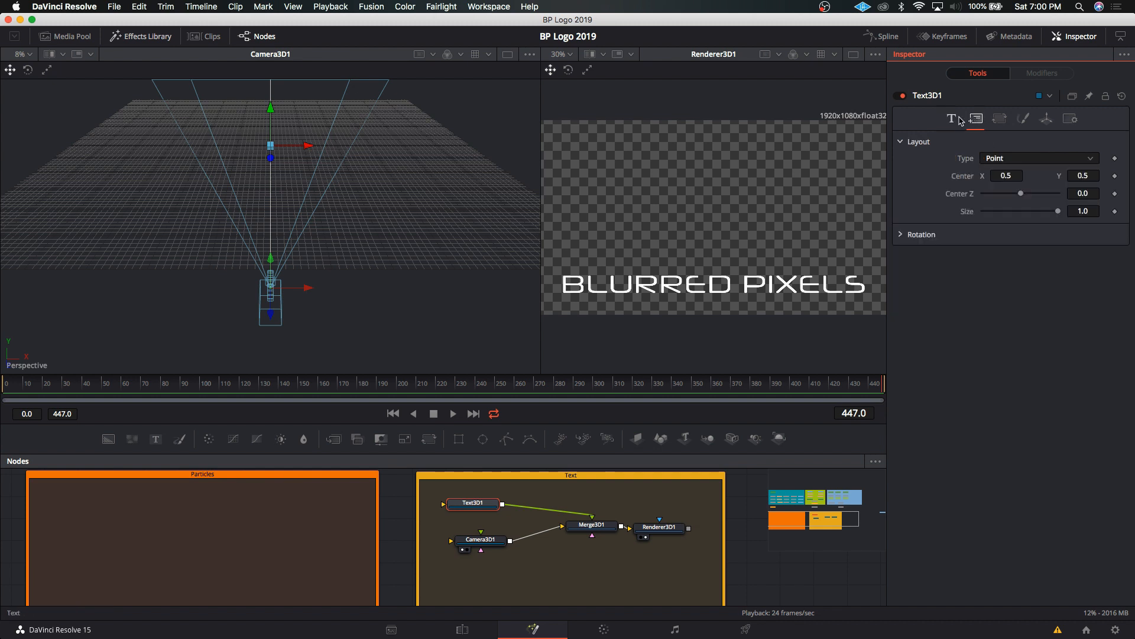
{"action": "left_click", "coordinate": [953, 119]}
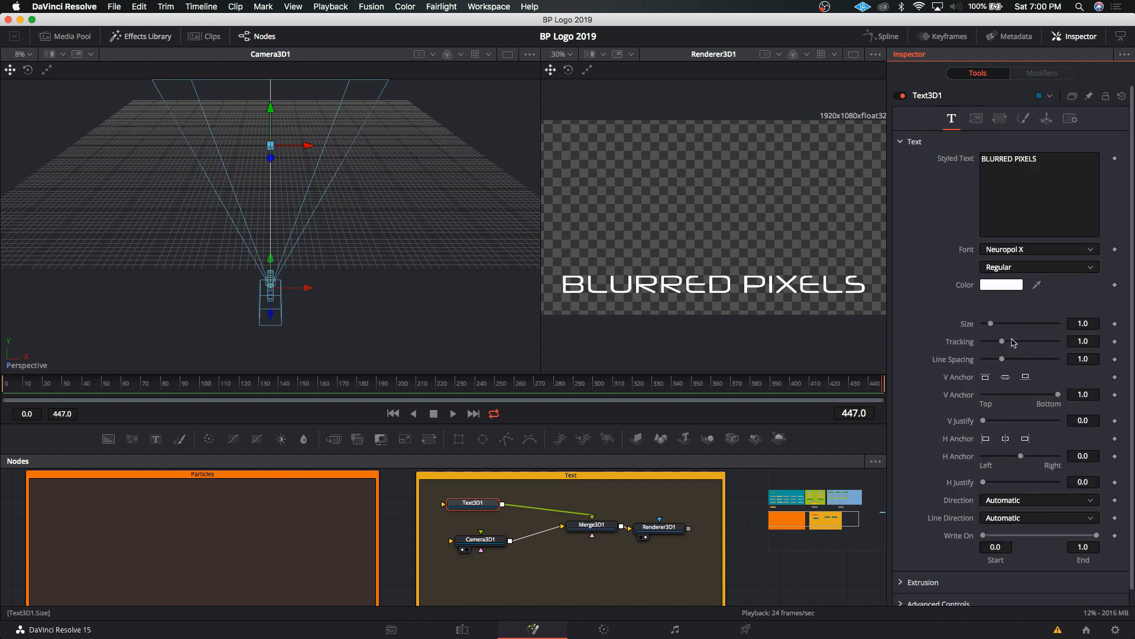
{"action": "mouse_move", "coordinate": [1001, 342]}
{"action": "left_mouse_down"}
{"action": "mouse_move", "coordinate": [1011, 343]}
{"action": "mouse_move", "coordinate": [989, 326]}
{"action": "mouse_move", "coordinate": [1005, 346]}
{"action": "left_mouse_up"}
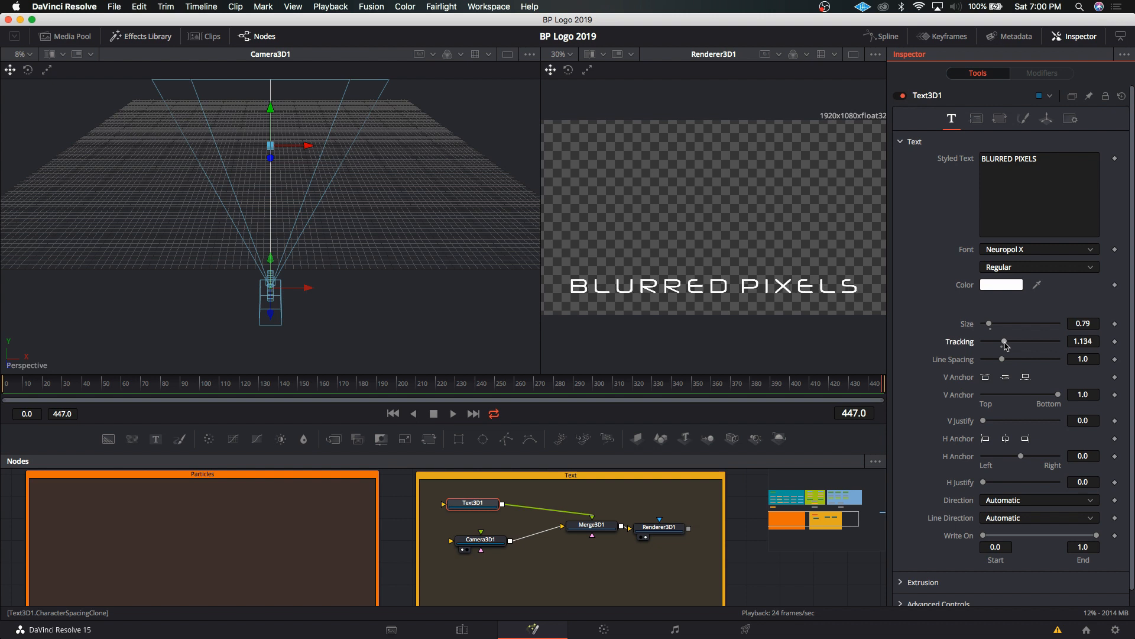
Lower the camera slightly and widen the text's tracking to 1.197.
{"action": "left_click_drag", "start_coordinate": [272, 269], "coordinate": [273, 277]}
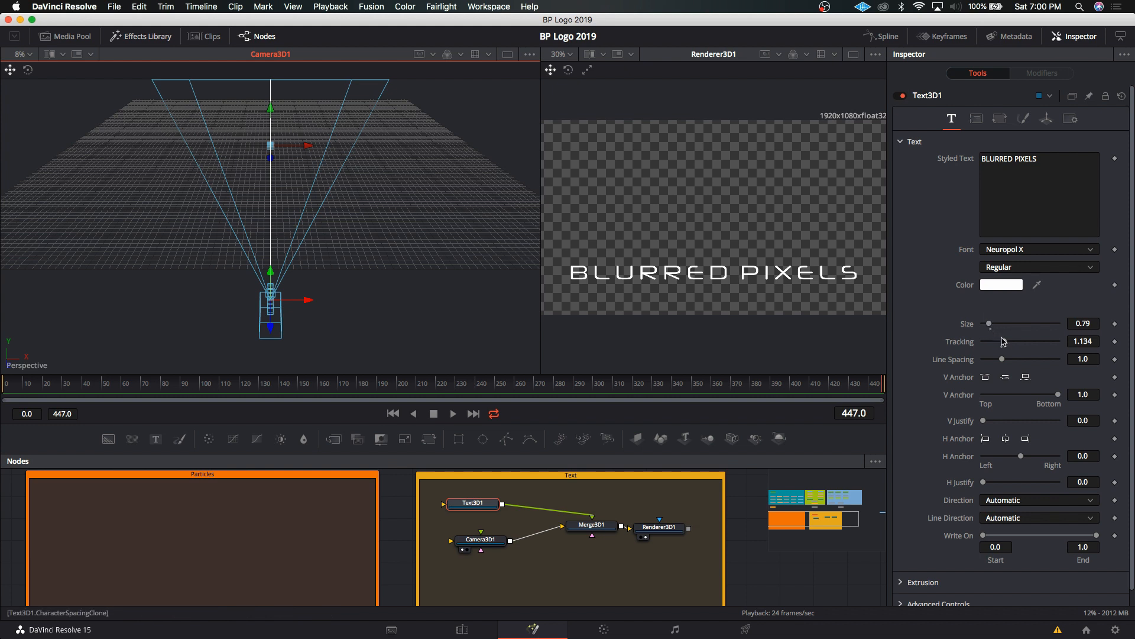
{"action": "left_click_drag", "start_coordinate": [1004, 342], "coordinate": [1007, 343]}
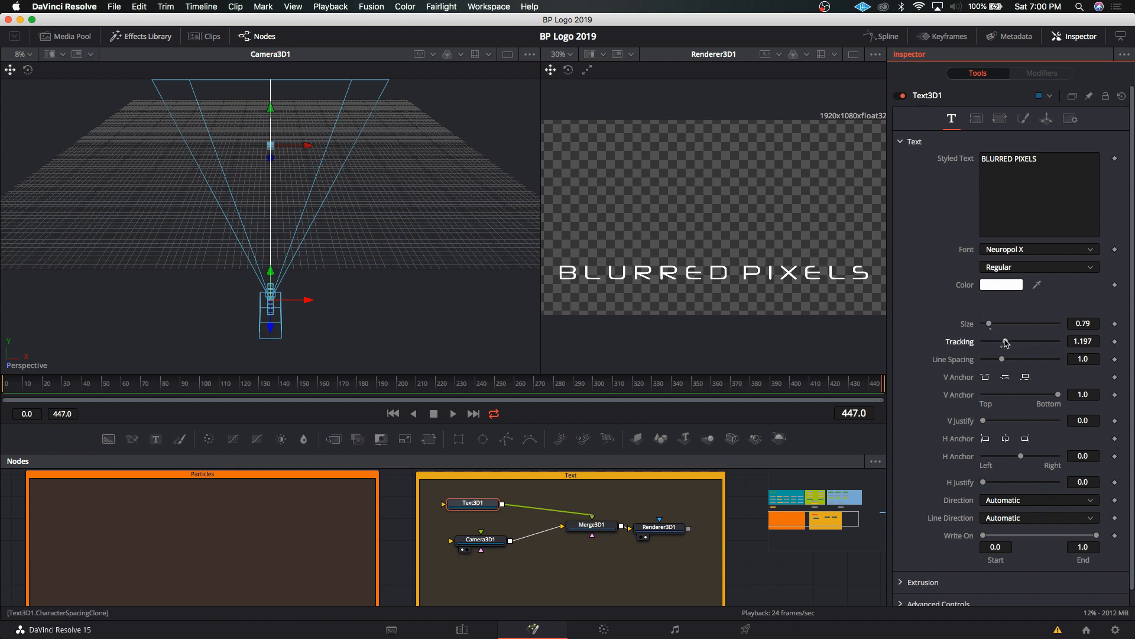
Give Text3D1 a Classic extrusion with an extrusion depth of about 0.0236.
{"action": "scroll", "coordinate": [896, 523], "scroll_direction": "down", "scroll_amount": 1}
{"action": "left_click", "coordinate": [902, 567]}
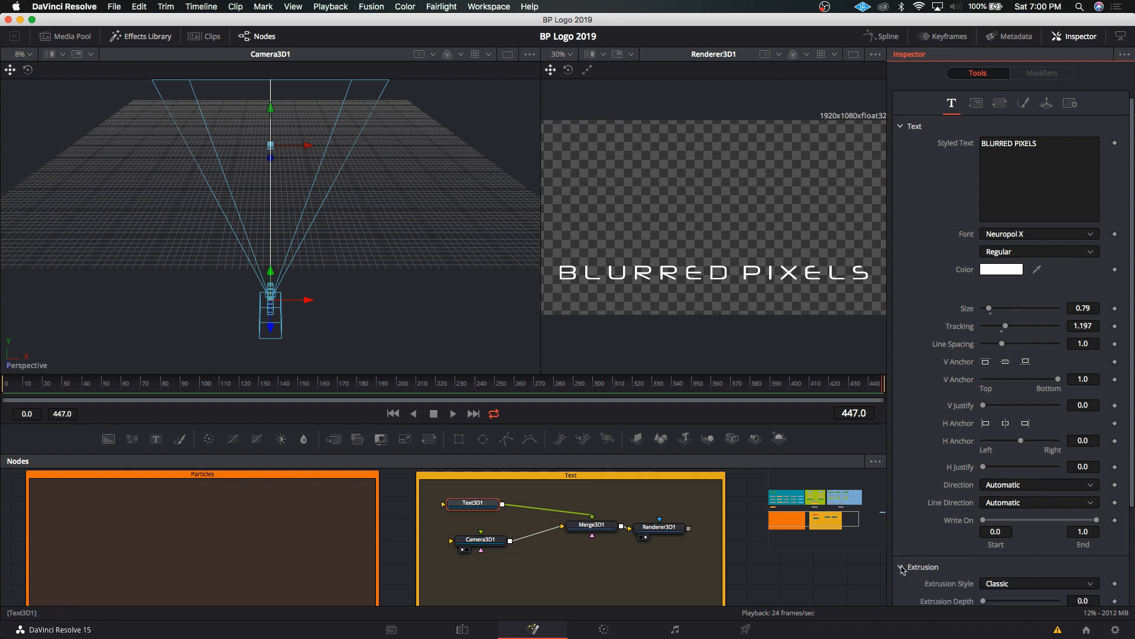
{"action": "scroll", "coordinate": [901, 569], "scroll_direction": "down", "scroll_amount": 5}
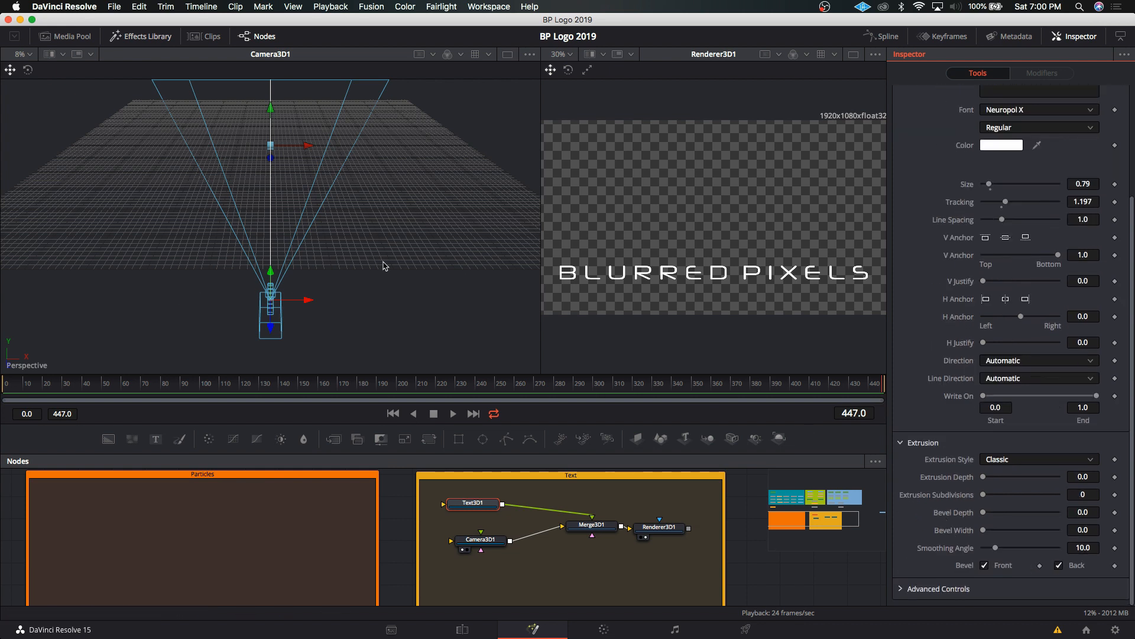
{"action": "scroll", "coordinate": [306, 283], "scroll_direction": "down", "scroll_amount": 3}
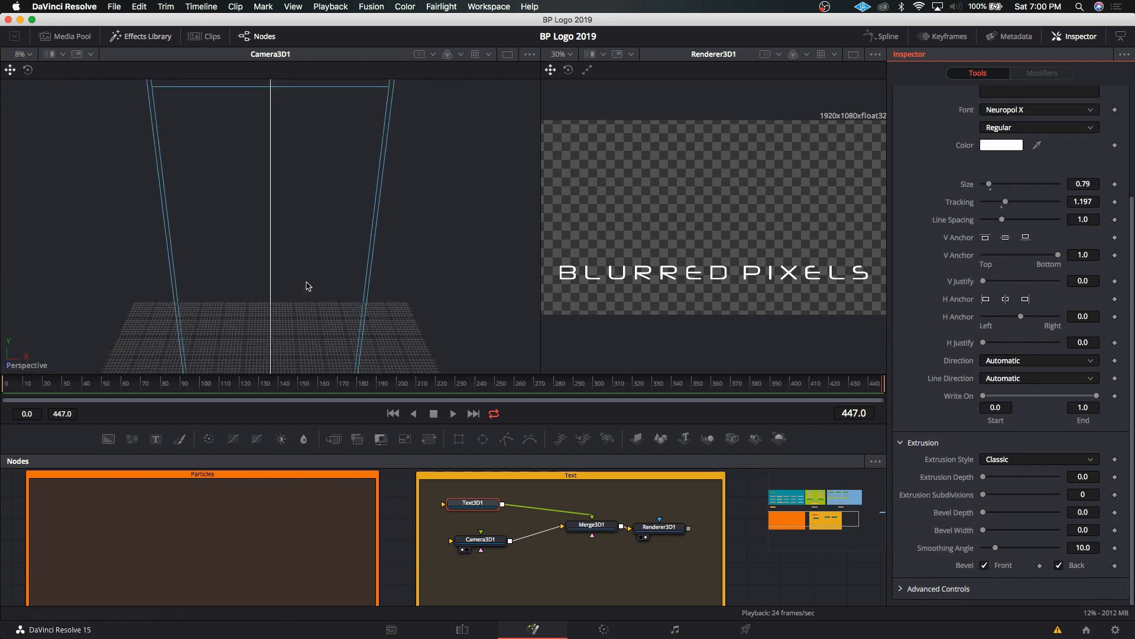
{"action": "scroll", "coordinate": [306, 284], "scroll_direction": "up", "scroll_amount": 3}
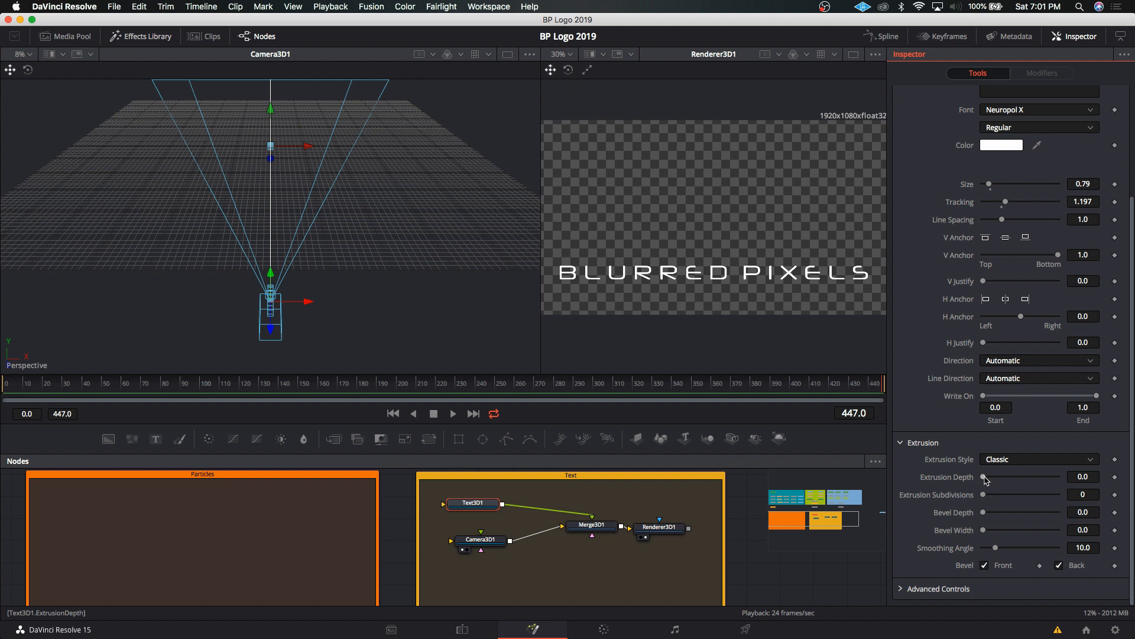
{"action": "left_click_drag", "start_coordinate": [984, 477], "coordinate": [985, 478]}
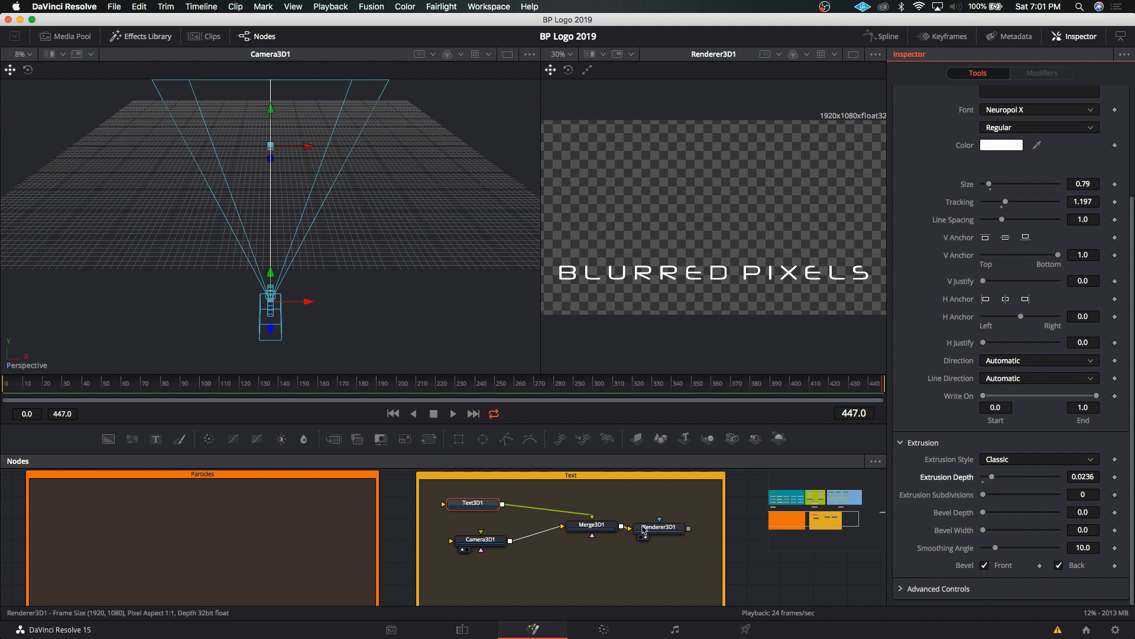
Shift the Renderer3D1 node slightly away from Merge3D1 and show Merge3D1 in the first viewer.
{"action": "left_click_drag", "start_coordinate": [660, 527], "coordinate": [673, 521]}
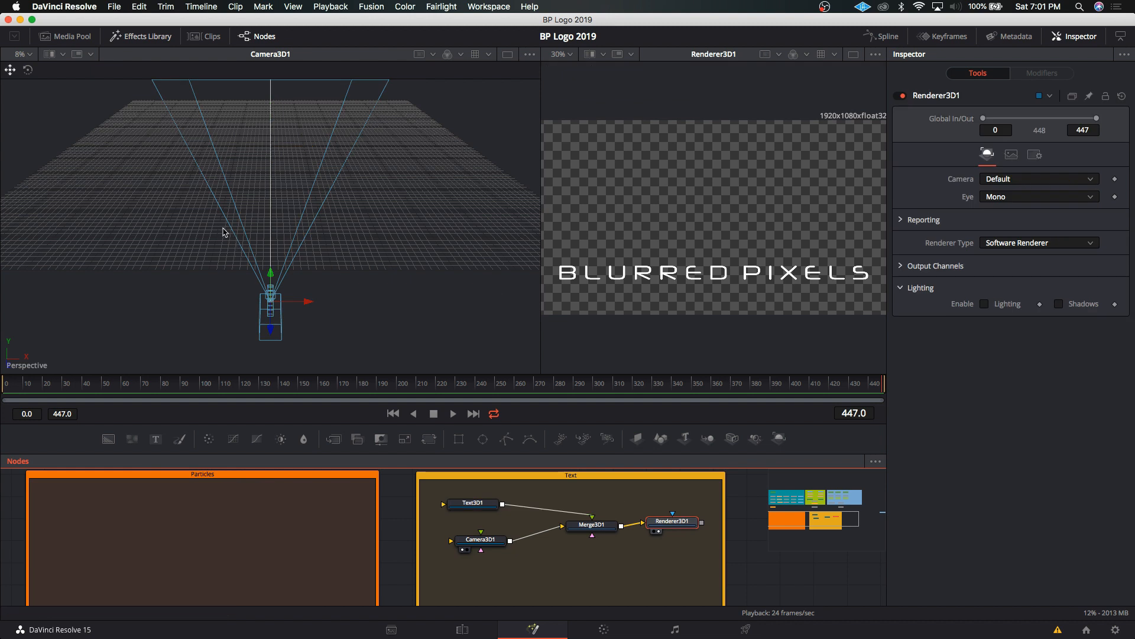
{"action": "left_click", "coordinate": [182, 217]}
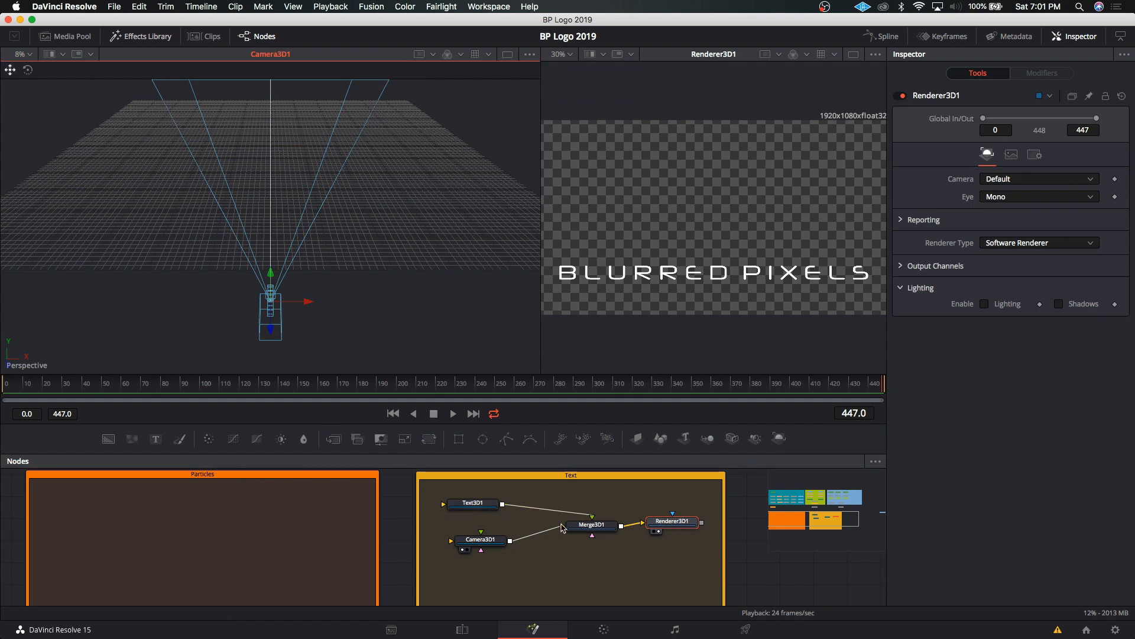
{"action": "left_click", "coordinate": [586, 526]}
{"action": "key", "text": "1"}
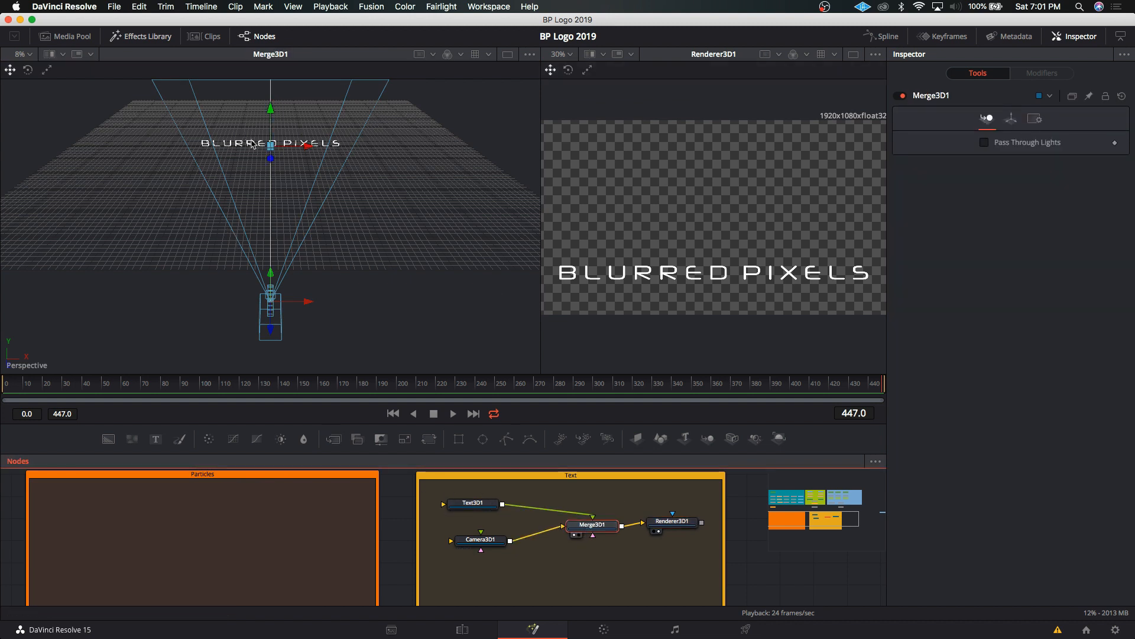
Examine the text up close at an angle in the Merge3D1 perspective view.
{"action": "left_click_drag", "start_coordinate": [251, 144], "coordinate": [232, 188]}
{"action": "scroll", "coordinate": [244, 203], "scroll_direction": "up", "scroll_amount": 10}
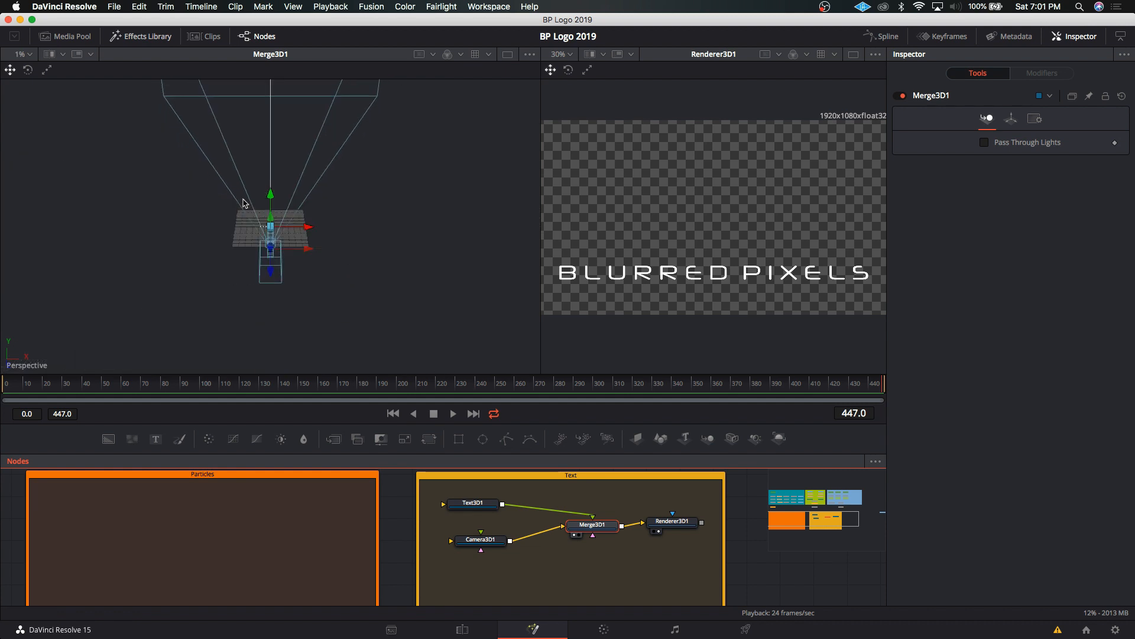
{"action": "left_click", "coordinate": [232, 211]}
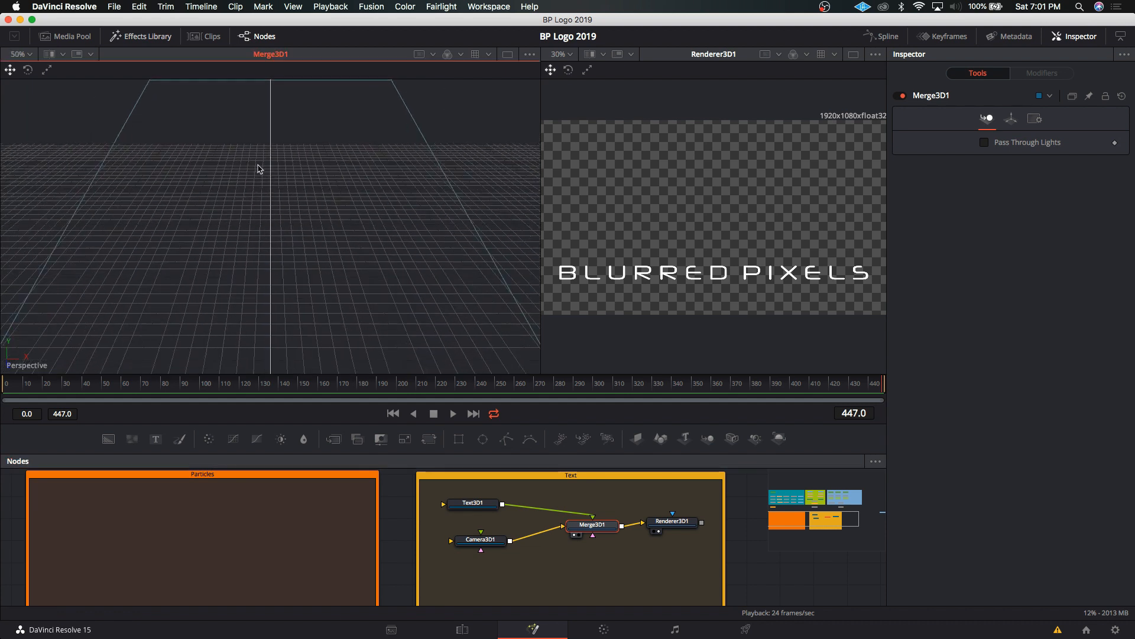
{"action": "right_click", "coordinate": [237, 135]}
{"action": "mouse_move", "coordinate": [237, 191]}
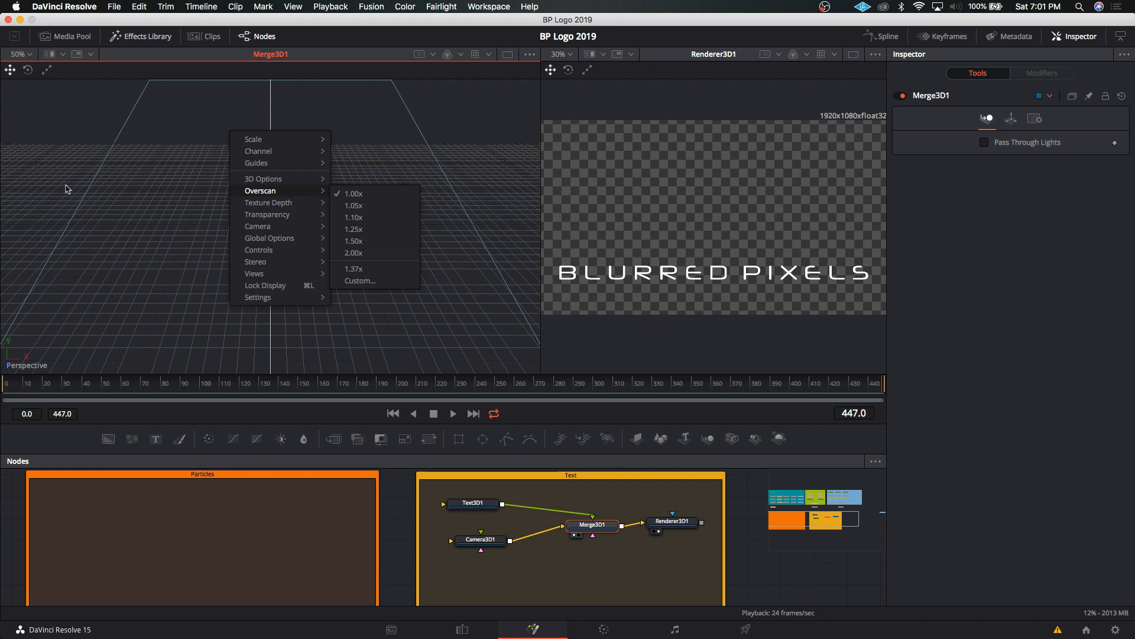
{"action": "left_click", "coordinate": [44, 189]}
{"action": "left_click_drag", "start_coordinate": [137, 240], "coordinate": [266, 251]}
{"action": "left_click", "coordinate": [241, 263]}
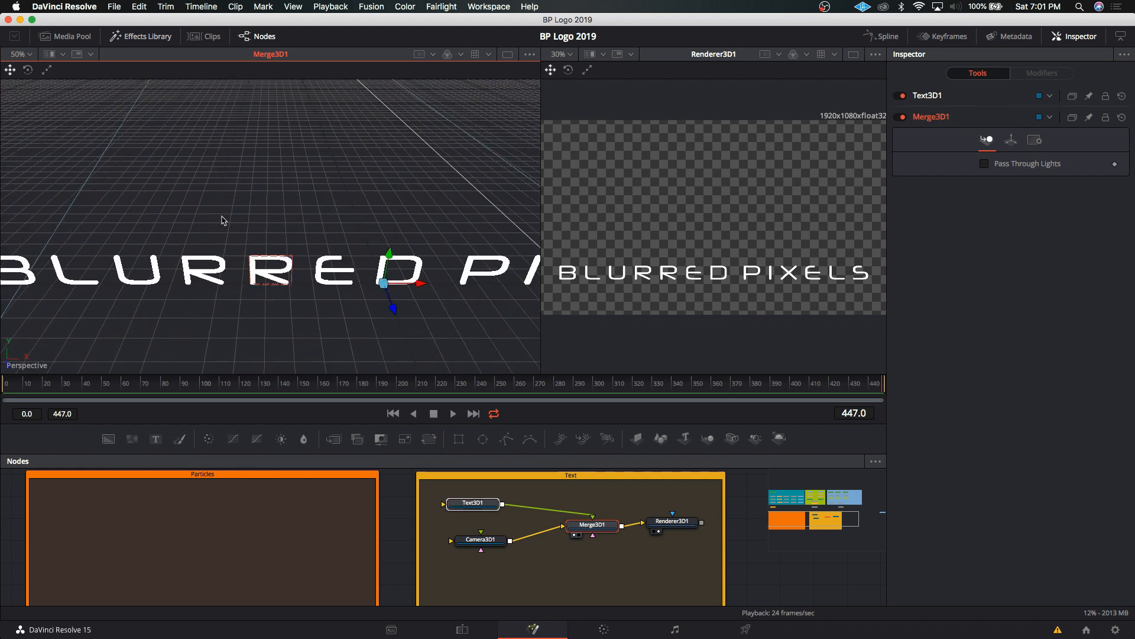
Try shifting the text sideways in the Merge3D1 view, and undo the move.
{"action": "left_click_drag", "start_coordinate": [208, 218], "coordinate": [249, 219]}
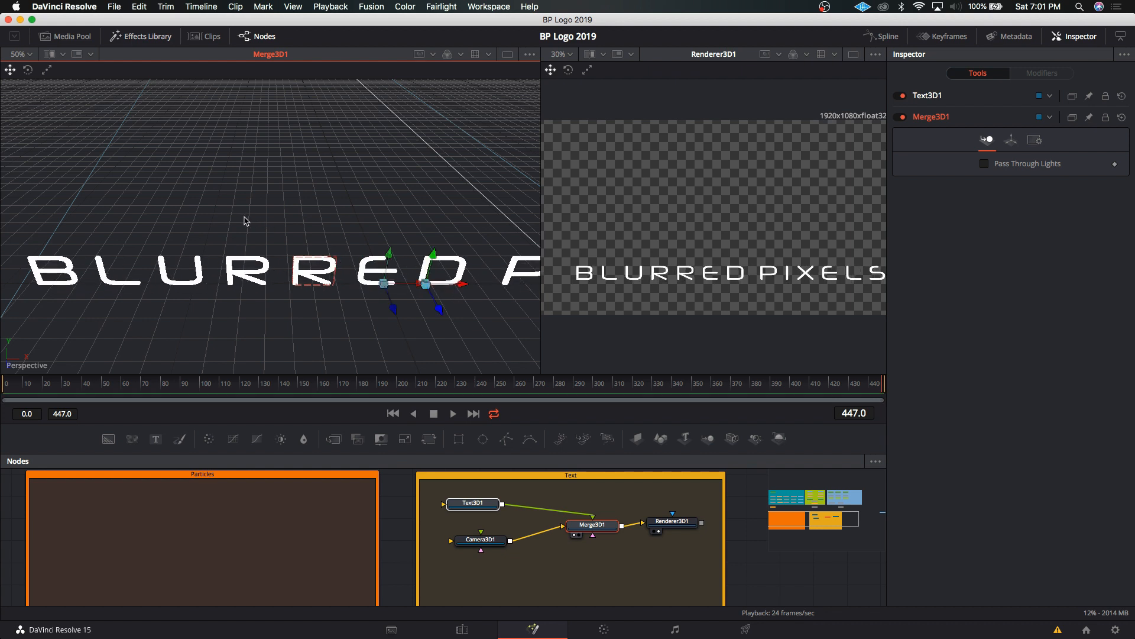
{"action": "key", "text": "super+z"}
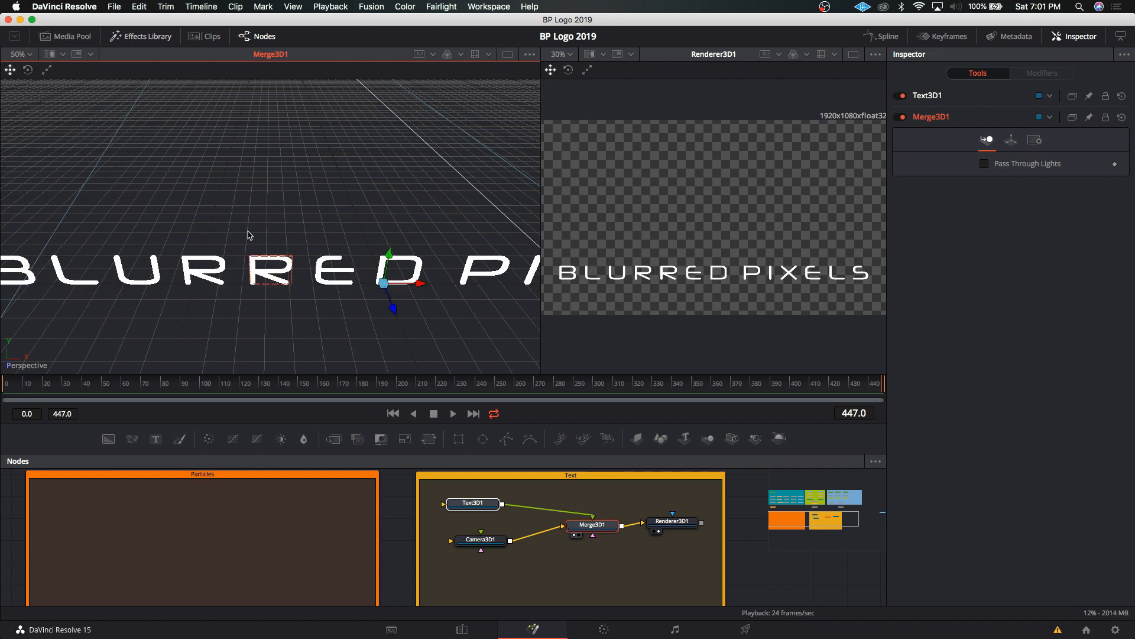
{"action": "key", "text": "super+shift+z"}
{"action": "key", "text": "super+z"}
{"action": "right_click", "coordinate": [368, 228]}
{"action": "right_click", "coordinate": [368, 228]}
{"action": "key", "text": "Escape"}
{"action": "scroll", "coordinate": [274, 219], "scroll_direction": "down", "scroll_amount": 4}
{"action": "scroll", "coordinate": [321, 223], "scroll_direction": "up", "scroll_amount": 4}
{"action": "key", "text": "super+shift+z"}
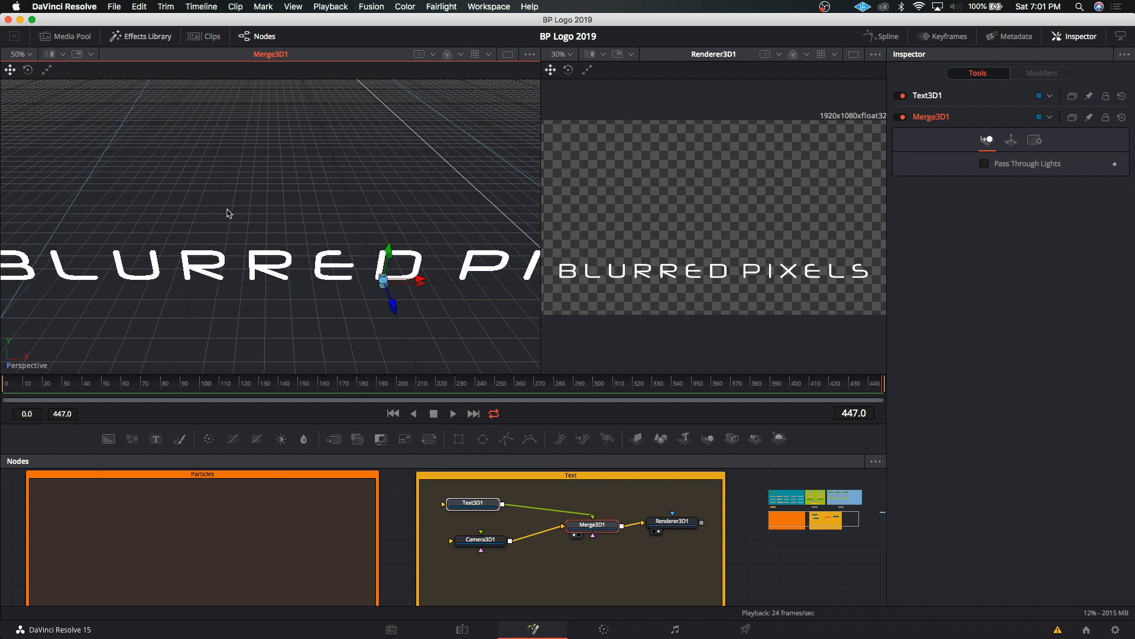
{"action": "key", "text": "super+z"}
{"action": "right_click", "coordinate": [384, 222]}
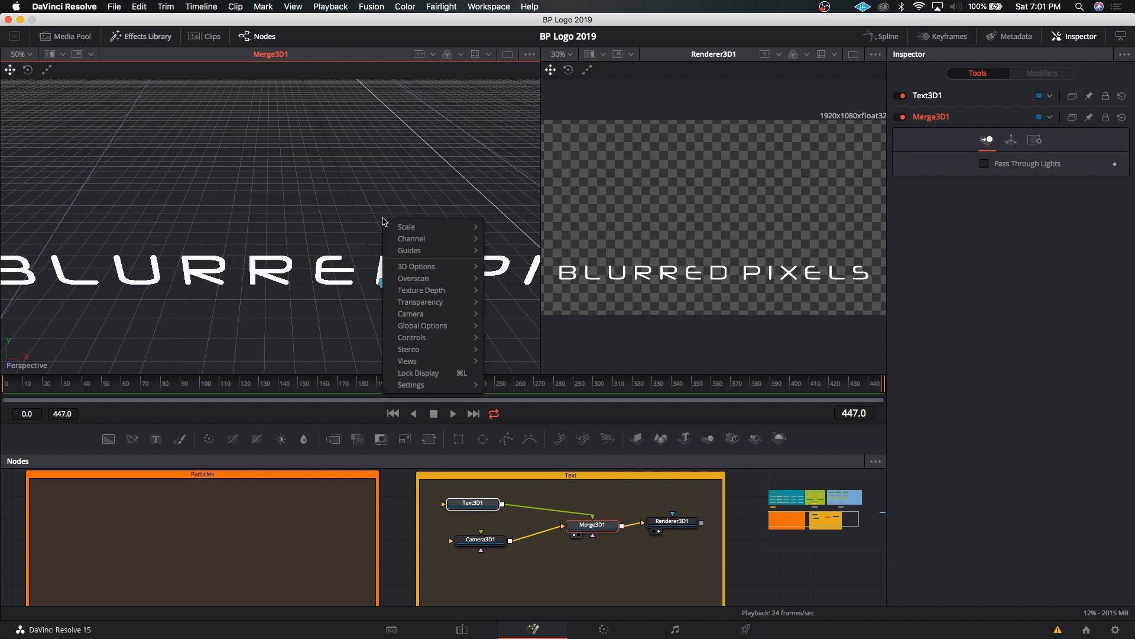
{"action": "key", "text": "Escape"}
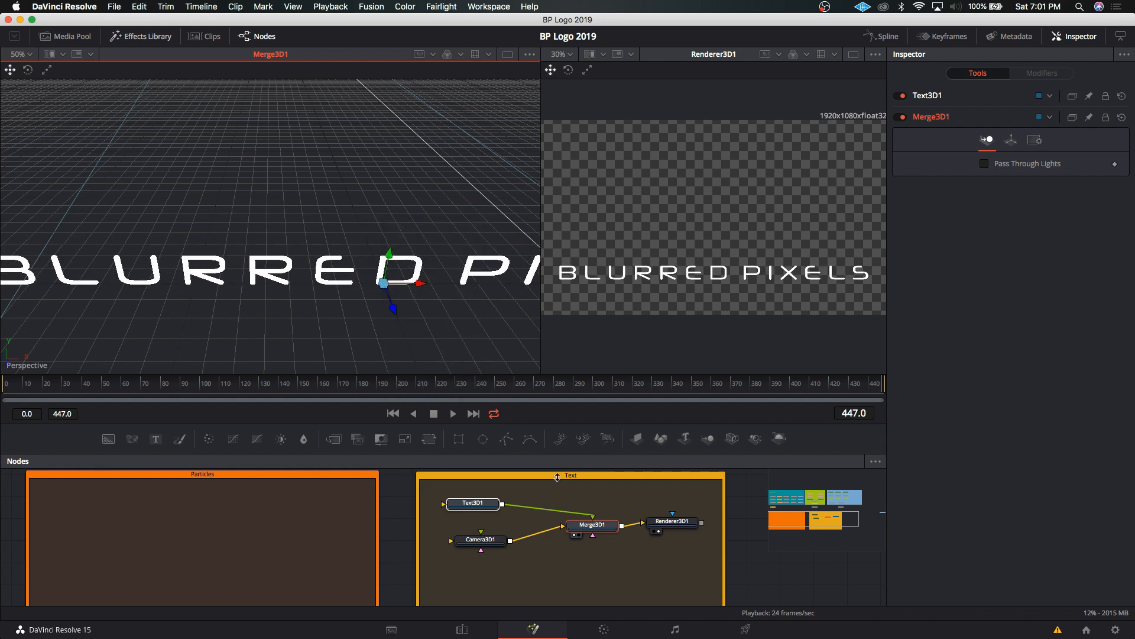
{"action": "left_click", "coordinate": [29, 70]}
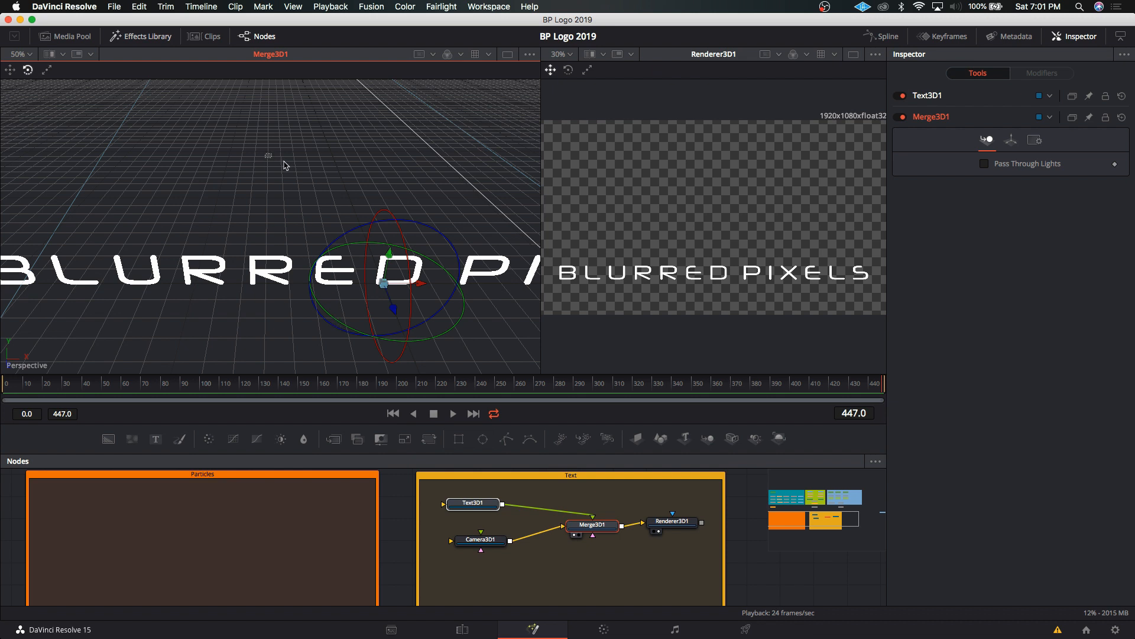
{"action": "left_click", "coordinate": [11, 71]}
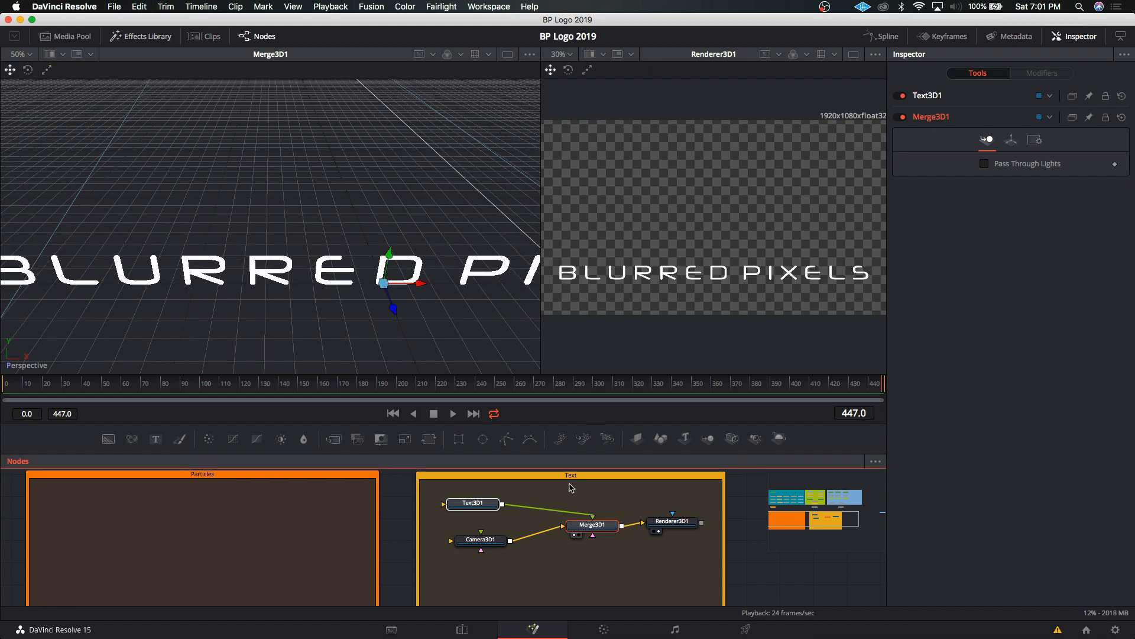
Orbit the Merge3D1 perspective view around the text to inspect it from a low side angle.
{"action": "left_click", "coordinate": [599, 522]}
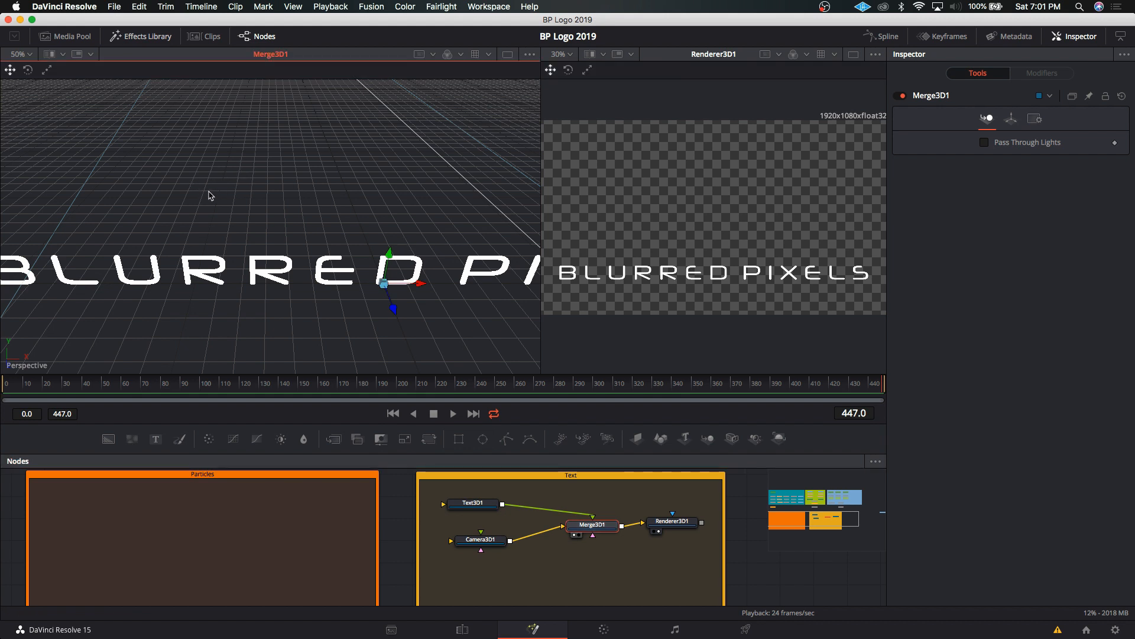
{"action": "right_click", "coordinate": [259, 188]}
{"action": "left_click", "coordinate": [214, 185]}
{"action": "right_click", "coordinate": [284, 181]}
{"action": "left_click", "coordinate": [205, 211]}
{"action": "left_click_drag", "start_coordinate": [351, 209], "coordinate": [469, 132]}
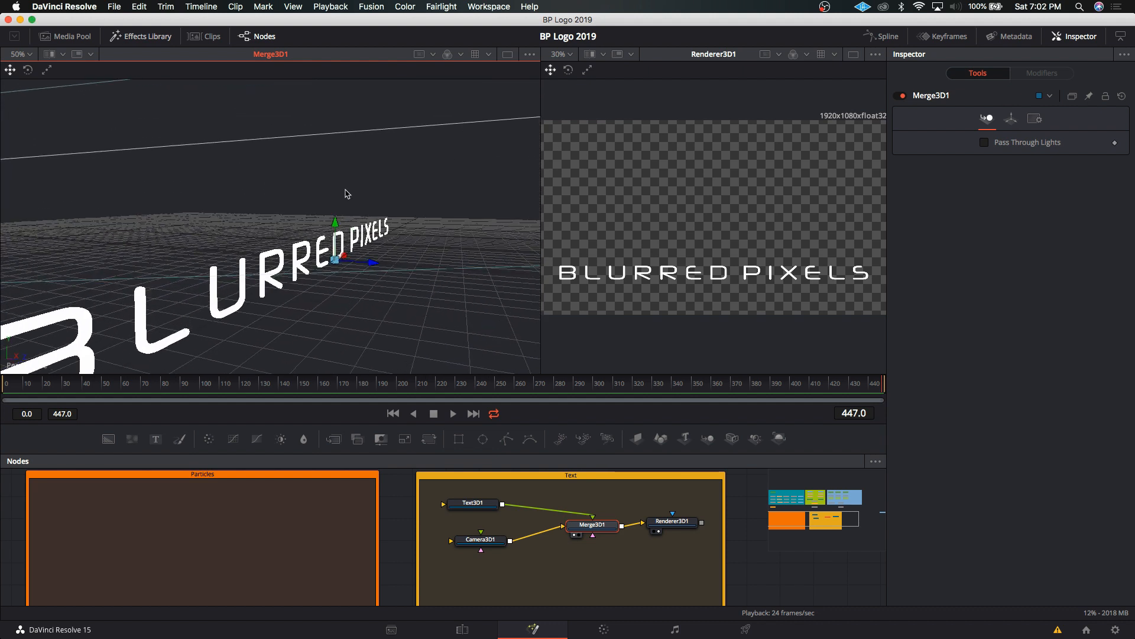
Set the Text3D1 extrusion depth to 0.0646, extrusion subdivisions to 3 and bevel depth to 0.0299.
{"action": "left_click_drag", "start_coordinate": [292, 207], "coordinate": [331, 220]}
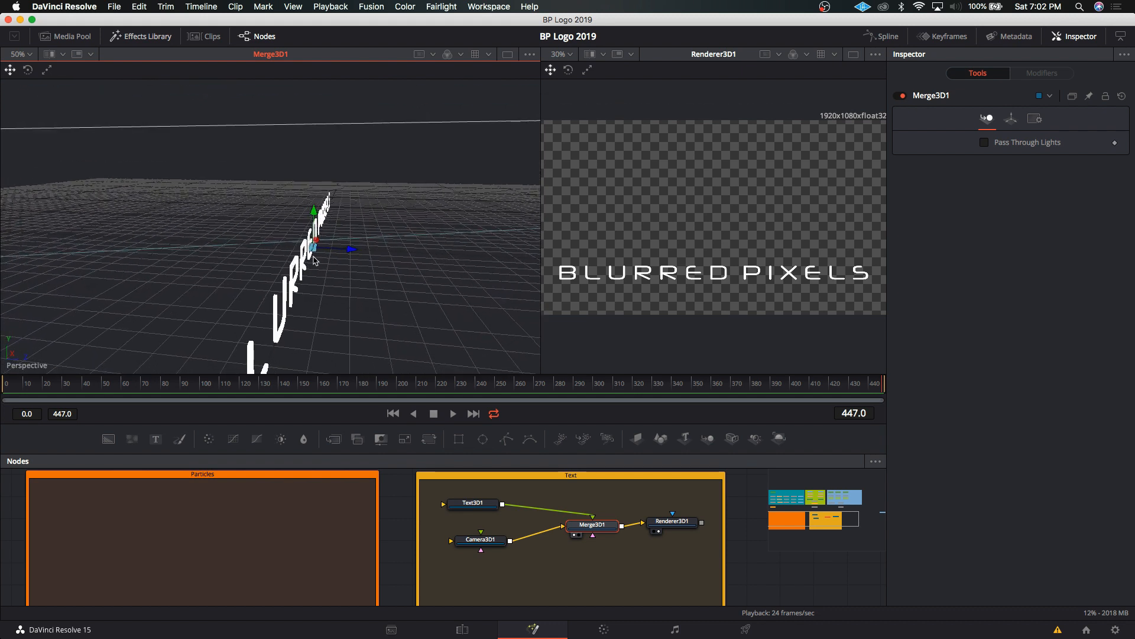
{"action": "scroll", "coordinate": [314, 261], "scroll_direction": "up", "scroll_amount": 3}
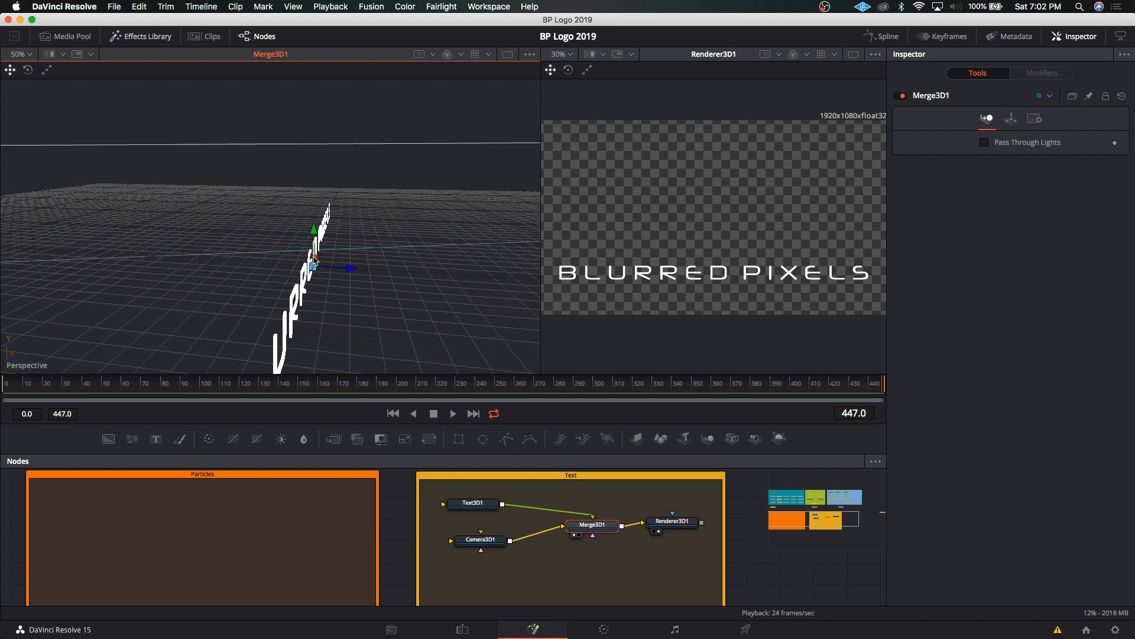
{"action": "scroll", "coordinate": [314, 261], "scroll_direction": "down", "scroll_amount": 8}
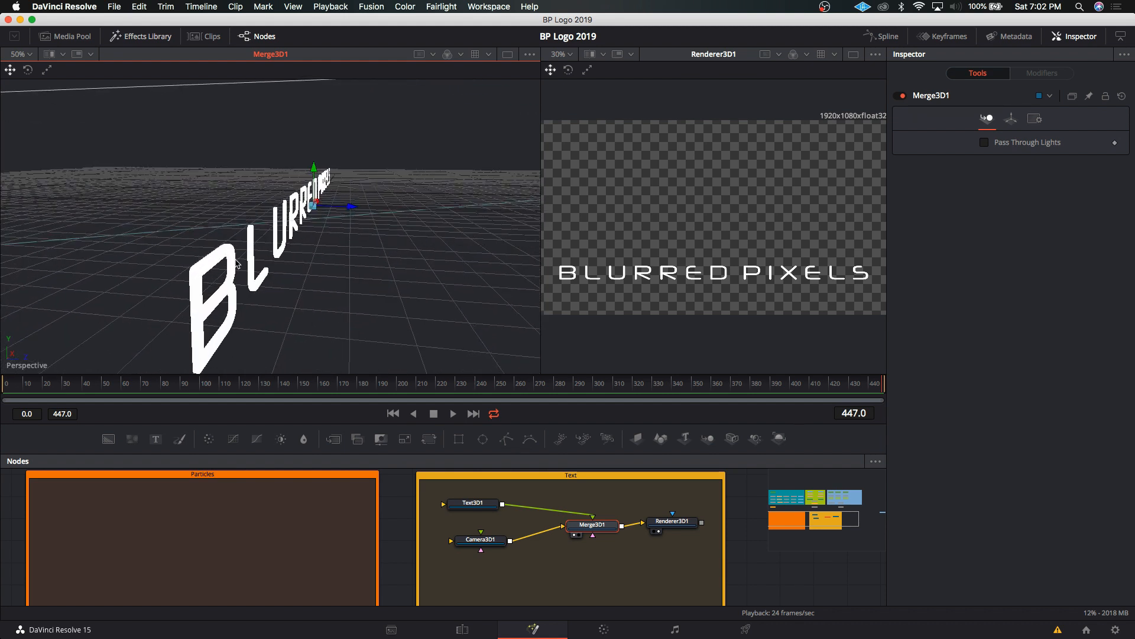
{"action": "left_click", "coordinate": [237, 263]}
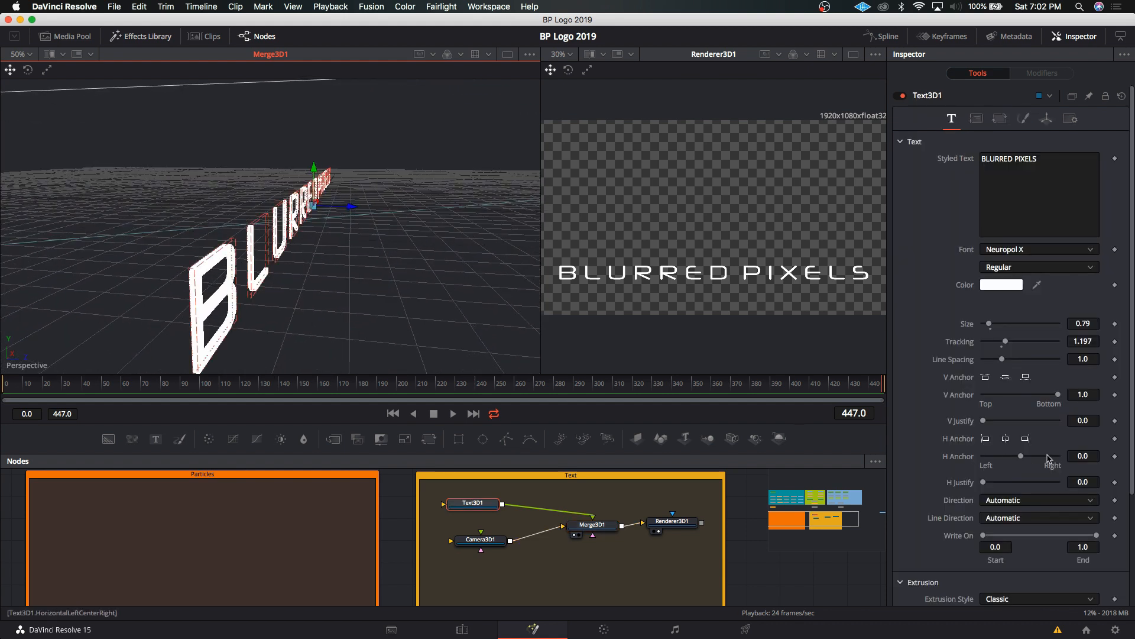
{"action": "scroll", "coordinate": [1048, 458], "scroll_direction": "down", "scroll_amount": 3}
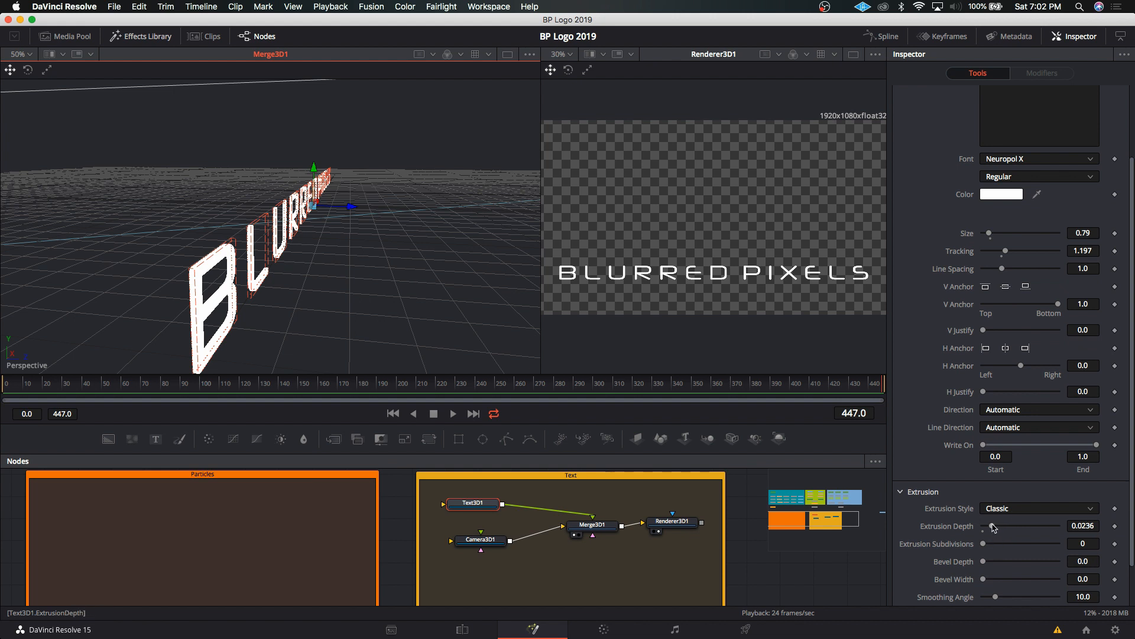
{"action": "mouse_move", "coordinate": [994, 528]}
{"action": "left_mouse_down"}
{"action": "mouse_move", "coordinate": [1025, 528]}
{"action": "mouse_move", "coordinate": [988, 527]}
{"action": "mouse_move", "coordinate": [1009, 529]}
{"action": "left_mouse_up"}
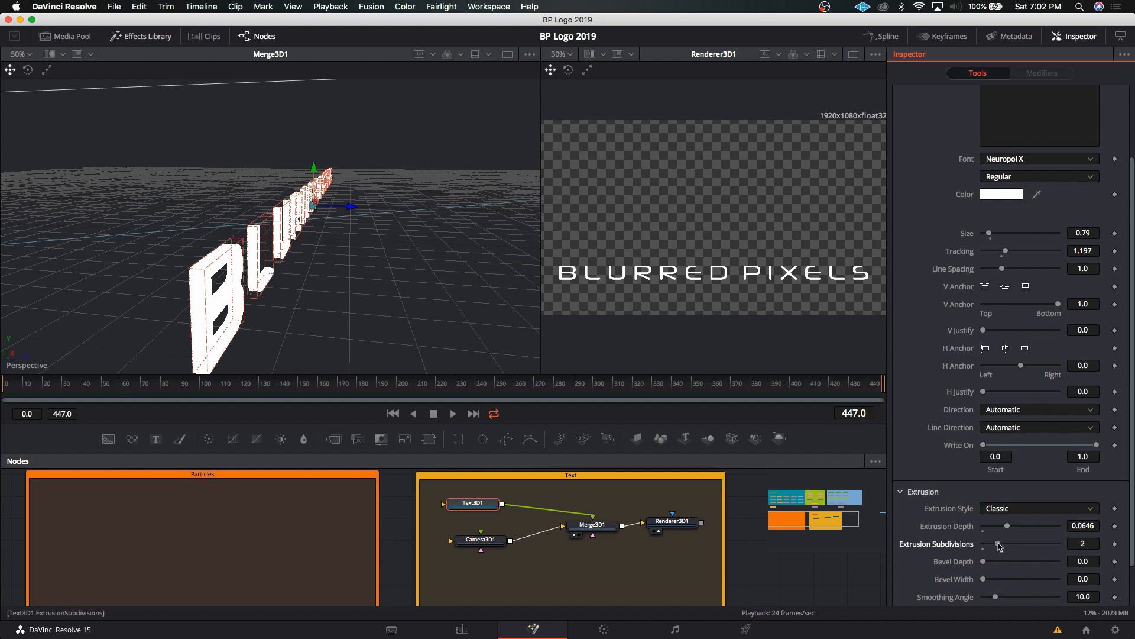
{"action": "mouse_move", "coordinate": [984, 561]}
{"action": "left_mouse_down"}
{"action": "mouse_move", "coordinate": [986, 581]}
{"action": "mouse_move", "coordinate": [997, 581]}
{"action": "mouse_move", "coordinate": [983, 580]}
{"action": "mouse_move", "coordinate": [994, 563]}
{"action": "left_mouse_up"}
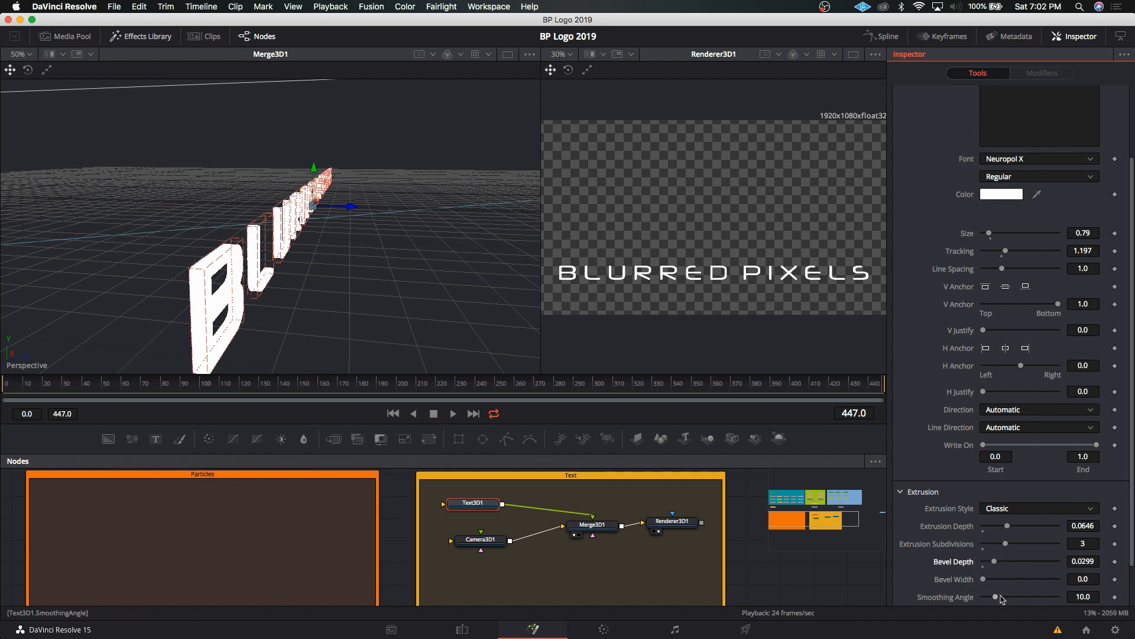
{"action": "left_click", "coordinate": [447, 313]}
{"action": "left_click_drag", "start_coordinate": [398, 309], "coordinate": [217, 329]}
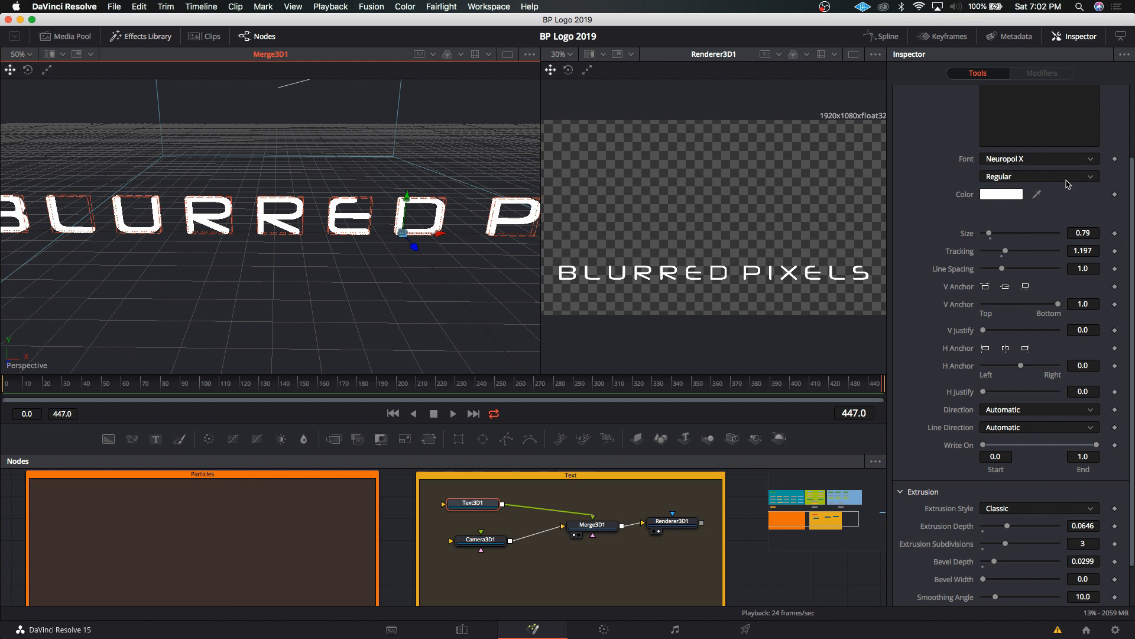
Enable lighting and shadows for the Renderer3D1 node.
{"action": "left_click", "coordinate": [671, 521]}
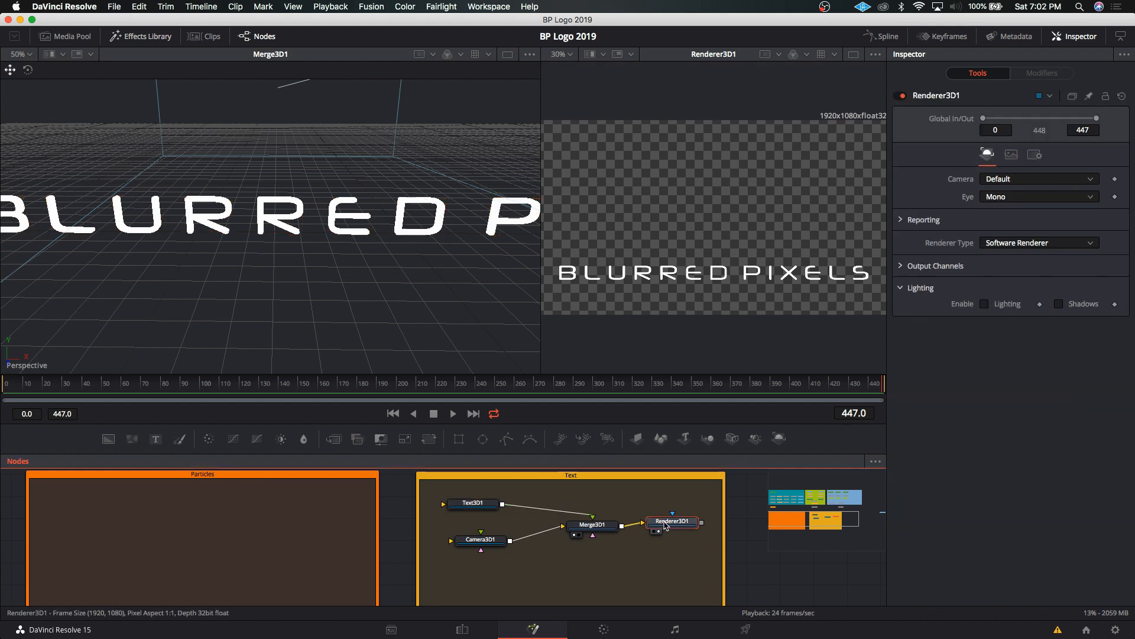
{"action": "left_click", "coordinate": [985, 303]}
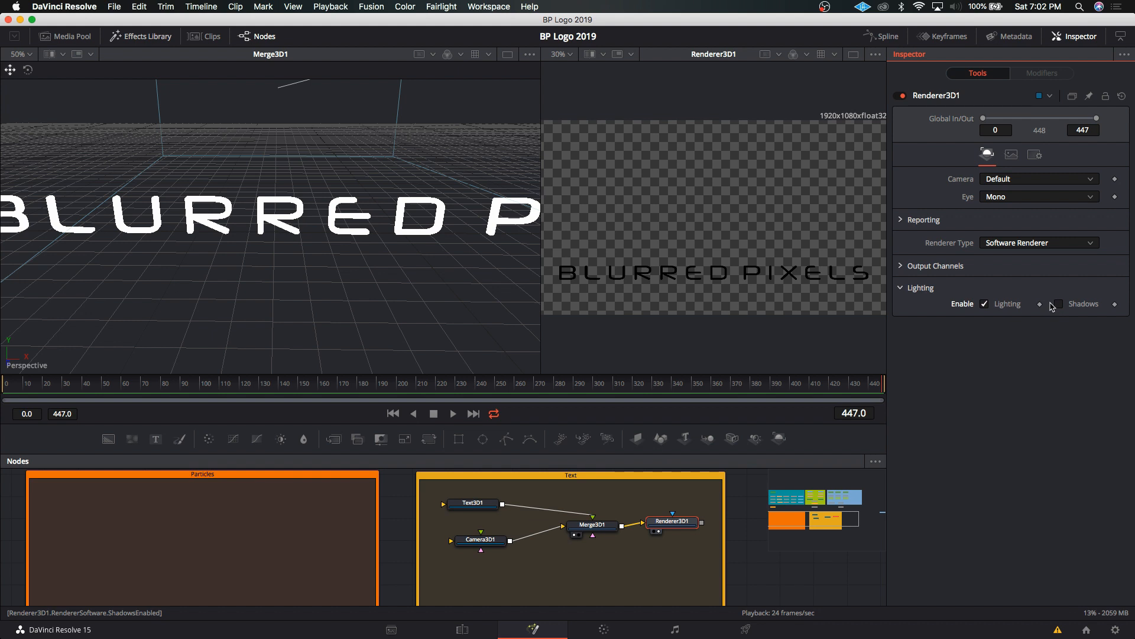
{"action": "left_click", "coordinate": [1058, 304]}
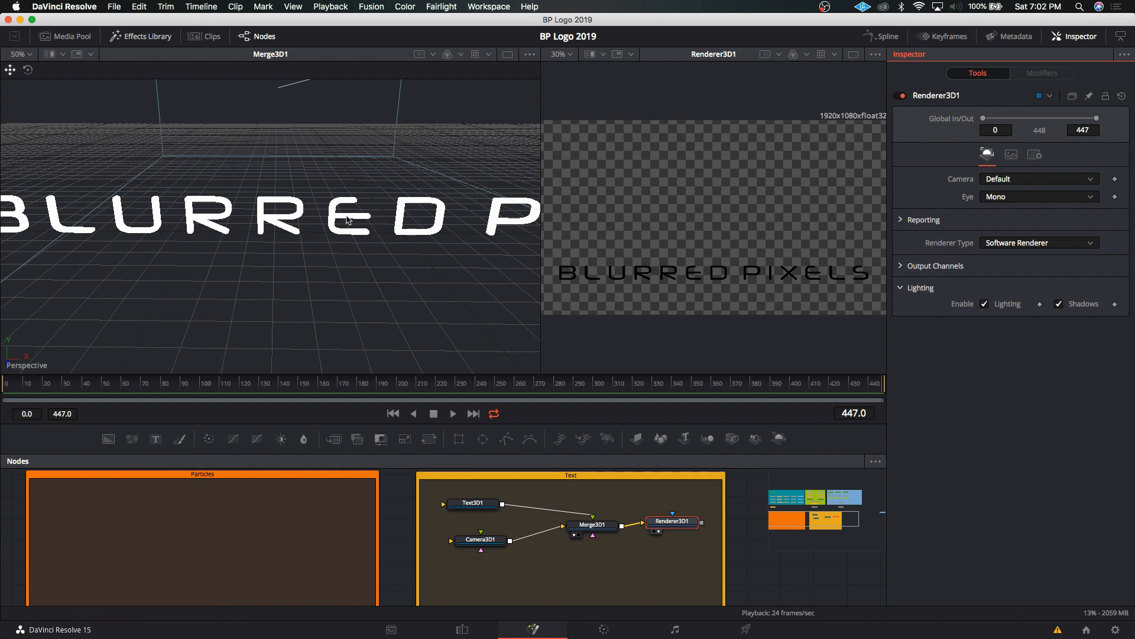
Reposition the Text3D1 and Camera3D1 nodes slightly higher beside Merge3D1 to free space below them.
{"action": "left_click_drag", "start_coordinate": [468, 502], "coordinate": [483, 496]}
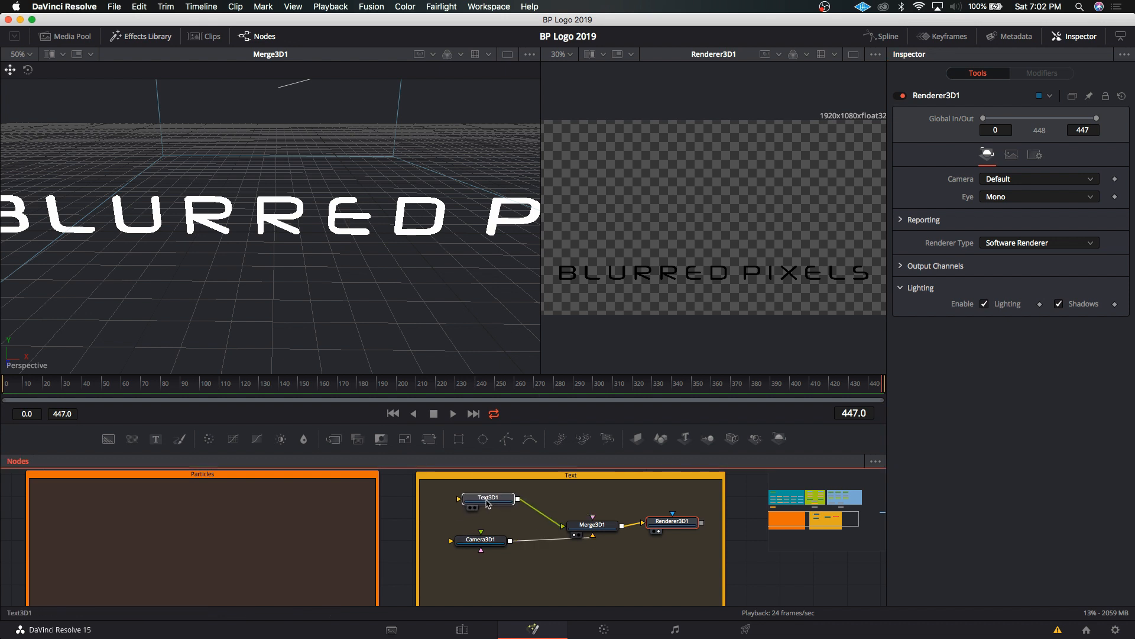
{"action": "left_click_drag", "start_coordinate": [484, 550], "coordinate": [479, 538]}
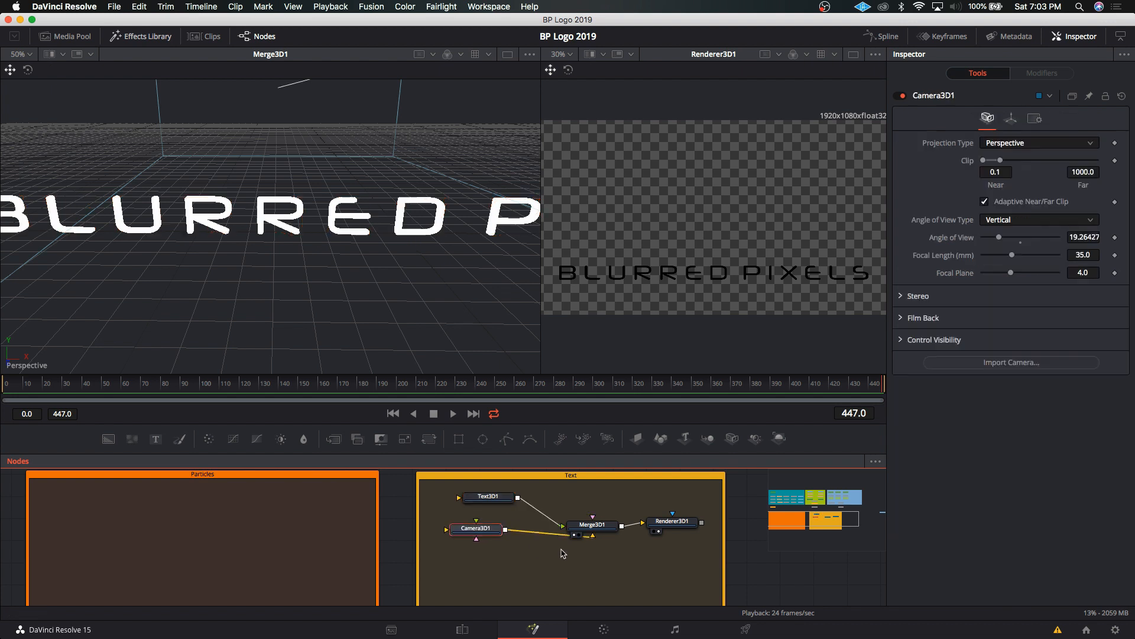
{"action": "right_click", "coordinate": [562, 547]}
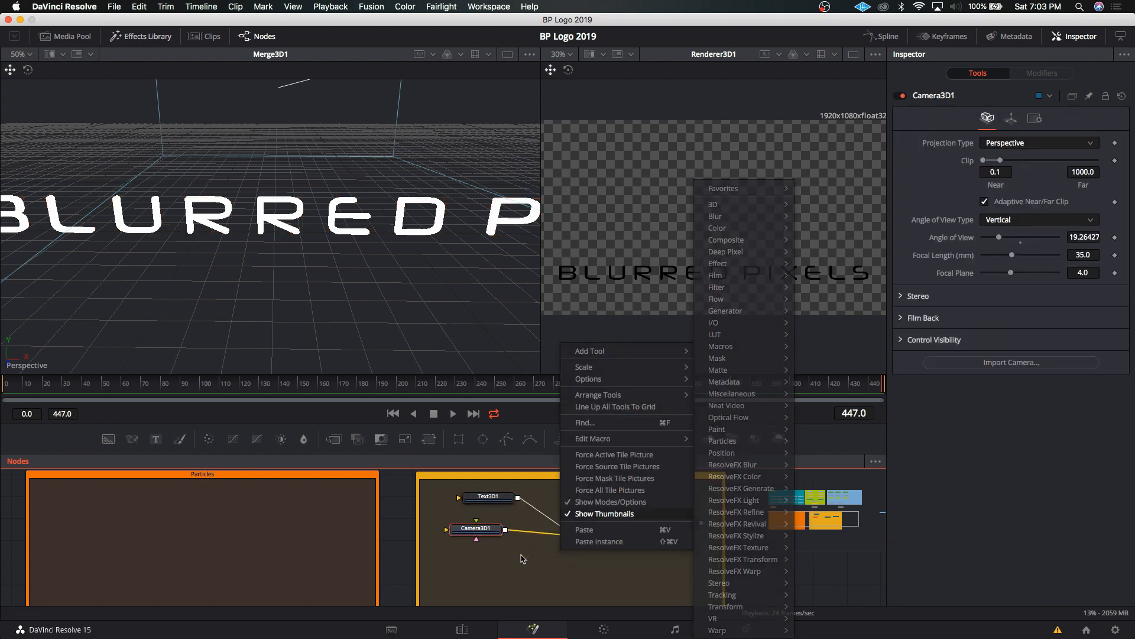
{"action": "left_click", "coordinate": [589, 551]}
Insert a 3D point light connected to the Merge3D1 node.
{"action": "left_click", "coordinate": [593, 527]}
{"action": "right_click", "coordinate": [596, 526]}
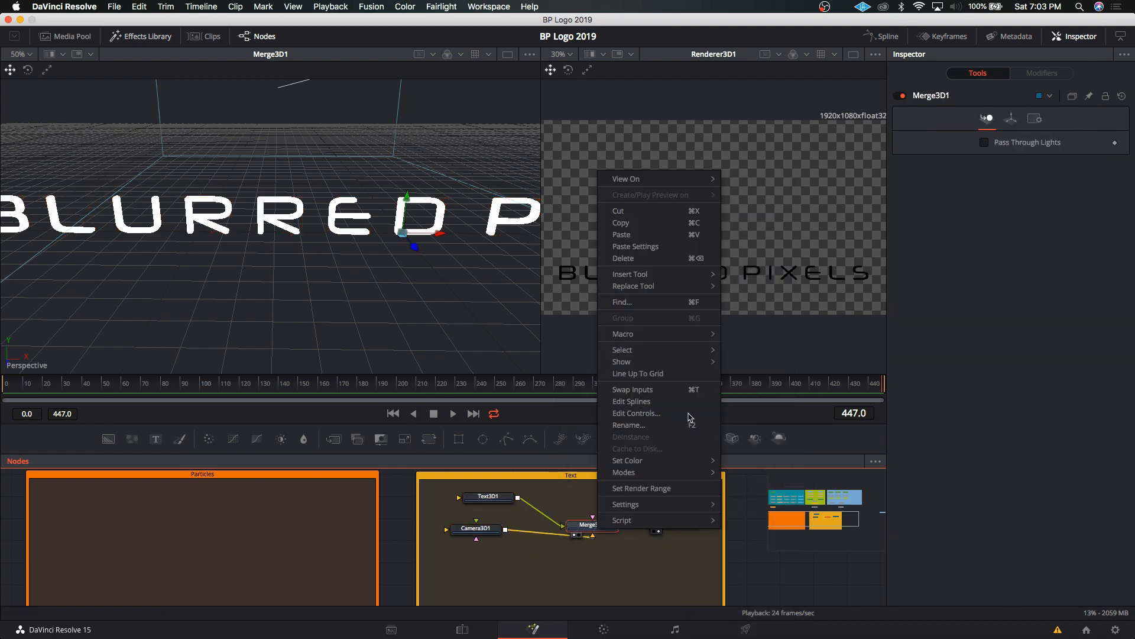
{"action": "mouse_move", "coordinate": [678, 272]}
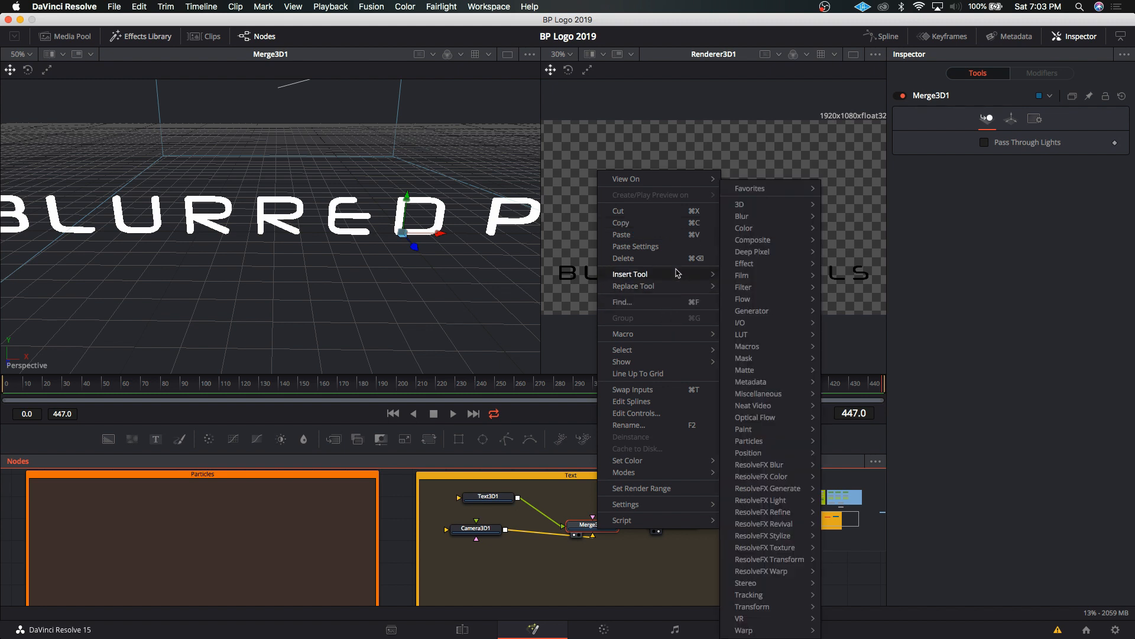
{"action": "mouse_move", "coordinate": [766, 211]}
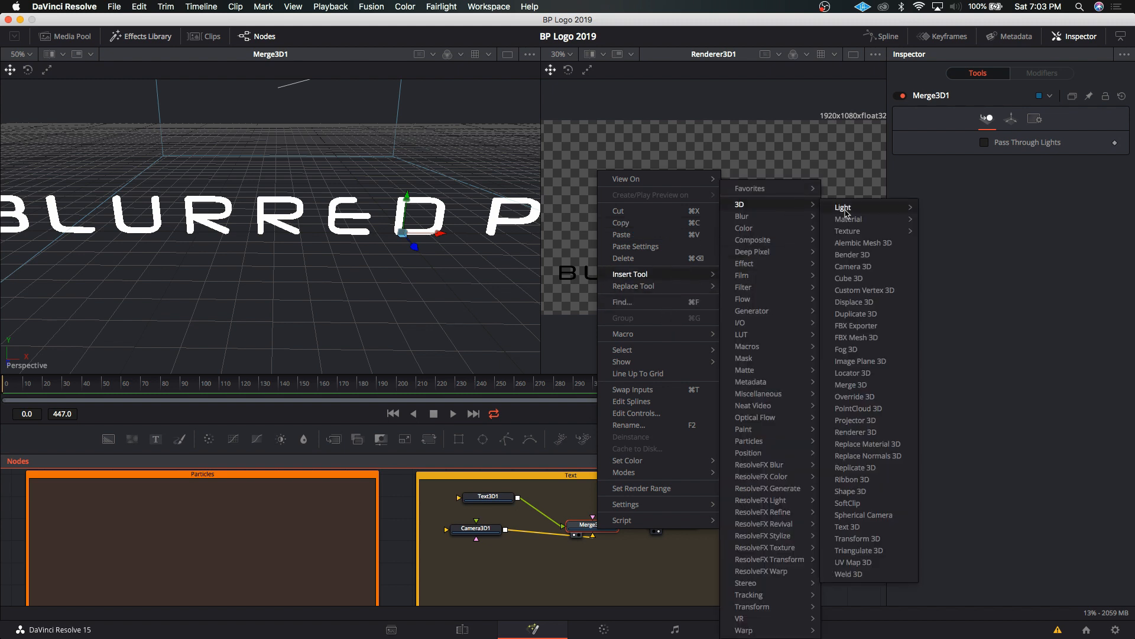
{"action": "mouse_move", "coordinate": [864, 208]}
{"action": "left_click", "coordinate": [948, 234]}
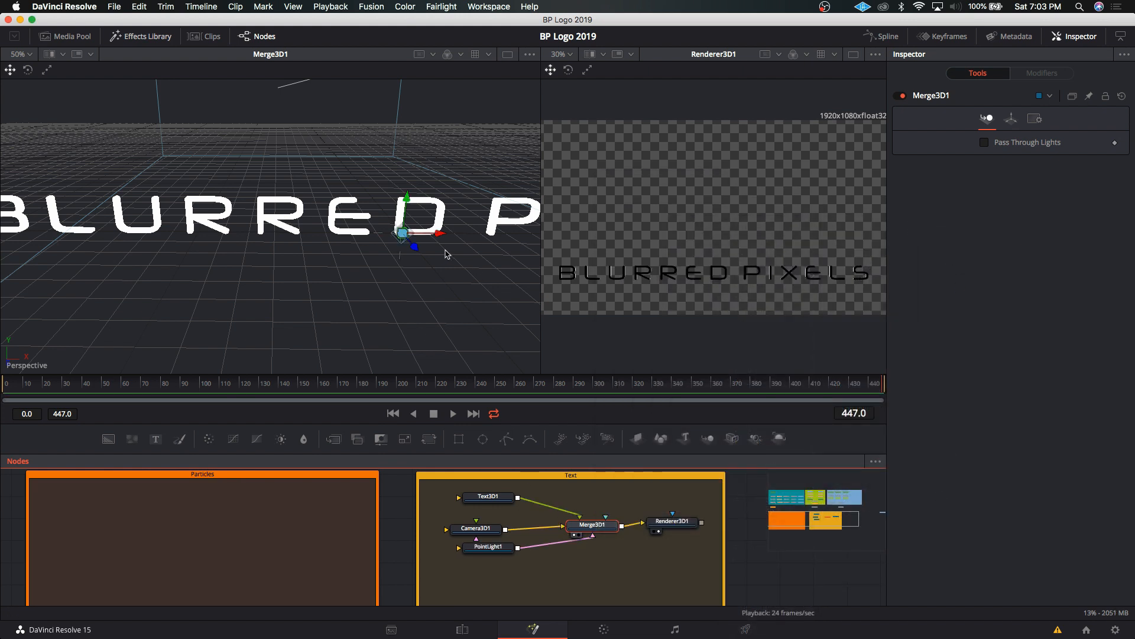
Try moving the whole Merge3D1 scene in the perspective view, and undo the moves.
{"action": "left_click_drag", "start_coordinate": [404, 234], "coordinate": [425, 258]}
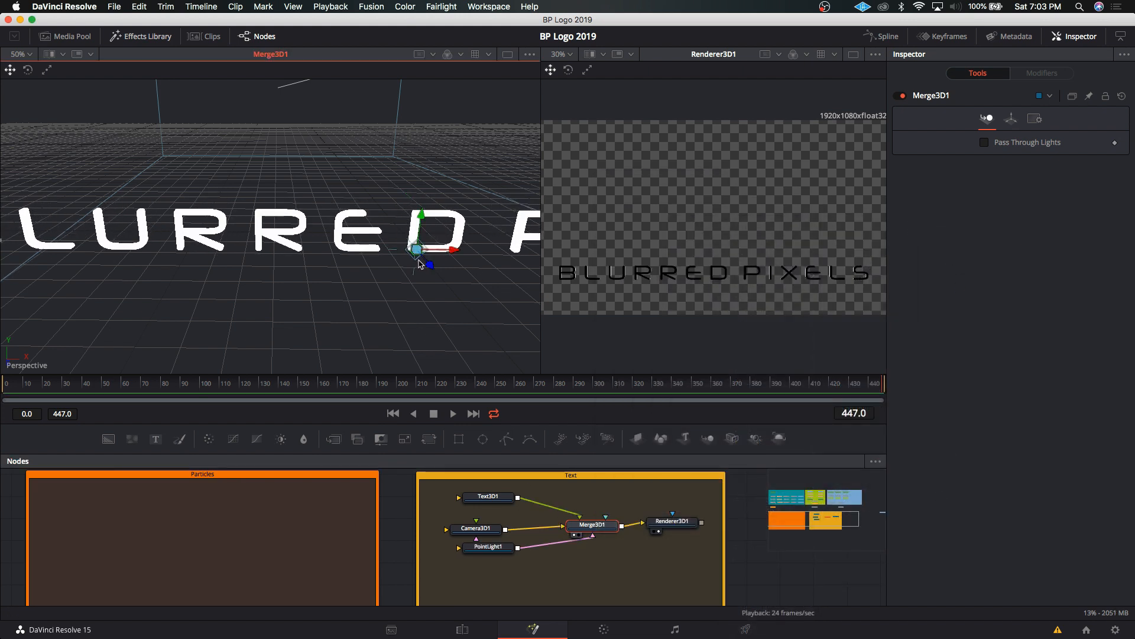
{"action": "key", "text": "super+z"}
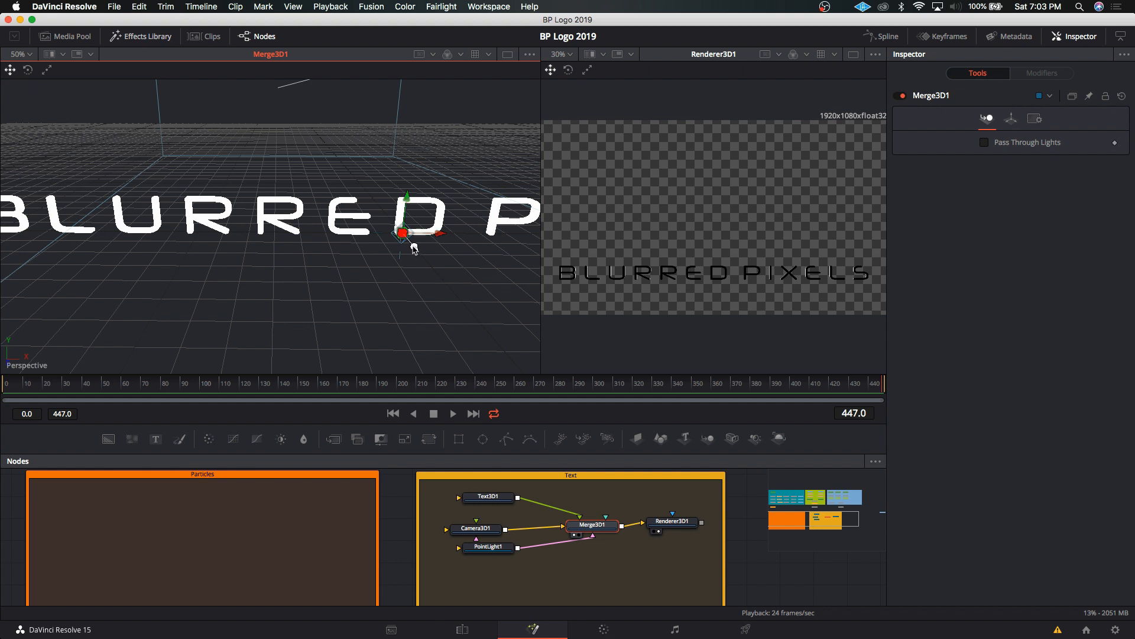
{"action": "mouse_move", "coordinate": [414, 247]}
{"action": "left_mouse_down"}
{"action": "mouse_move", "coordinate": [431, 271]}
{"action": "mouse_move", "coordinate": [418, 261]}
{"action": "left_mouse_up"}
{"action": "key", "text": "super+z"}
Place the PointLight1 node below Merge3D1 and nudge the light slightly in the perspective view near the letter D.
{"action": "left_click_drag", "start_coordinate": [486, 546], "coordinate": [542, 567]}
{"action": "mouse_move", "coordinate": [411, 251]}
{"action": "left_mouse_down"}
{"action": "mouse_move", "coordinate": [446, 286]}
{"action": "mouse_move", "coordinate": [400, 251]}
{"action": "left_mouse_up"}
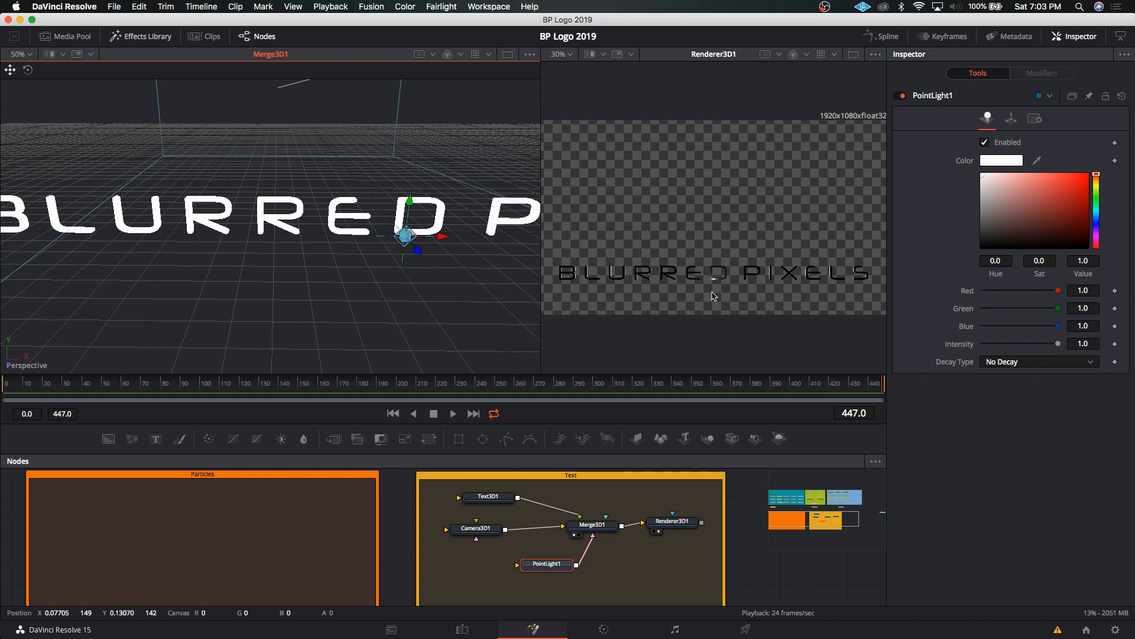
Give PointLight1 a light blue color with hue 0.544, saturation 0.311 and value 0.819, and set its intensity to 0.638.
{"action": "mouse_move", "coordinate": [1097, 185]}
{"action": "left_mouse_down"}
{"action": "mouse_move", "coordinate": [1087, 211]}
{"action": "mouse_move", "coordinate": [1021, 186]}
{"action": "mouse_move", "coordinate": [1038, 197]}
{"action": "mouse_move", "coordinate": [1014, 204]}
{"action": "mouse_move", "coordinate": [1014, 188]}
{"action": "left_mouse_up"}
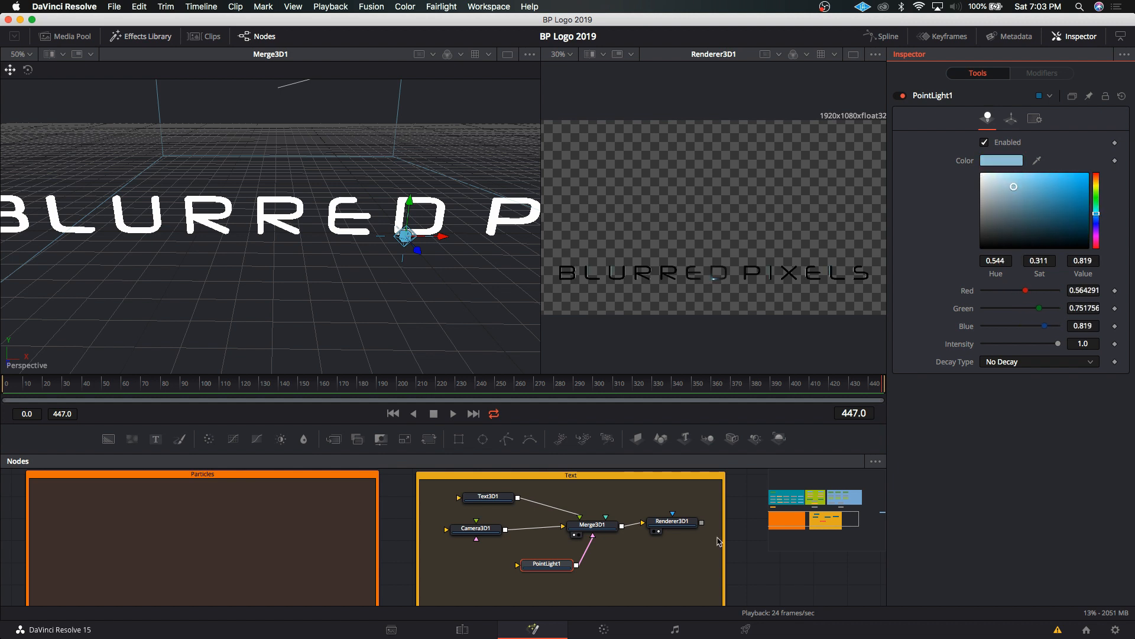
{"action": "left_click", "coordinate": [544, 565]}
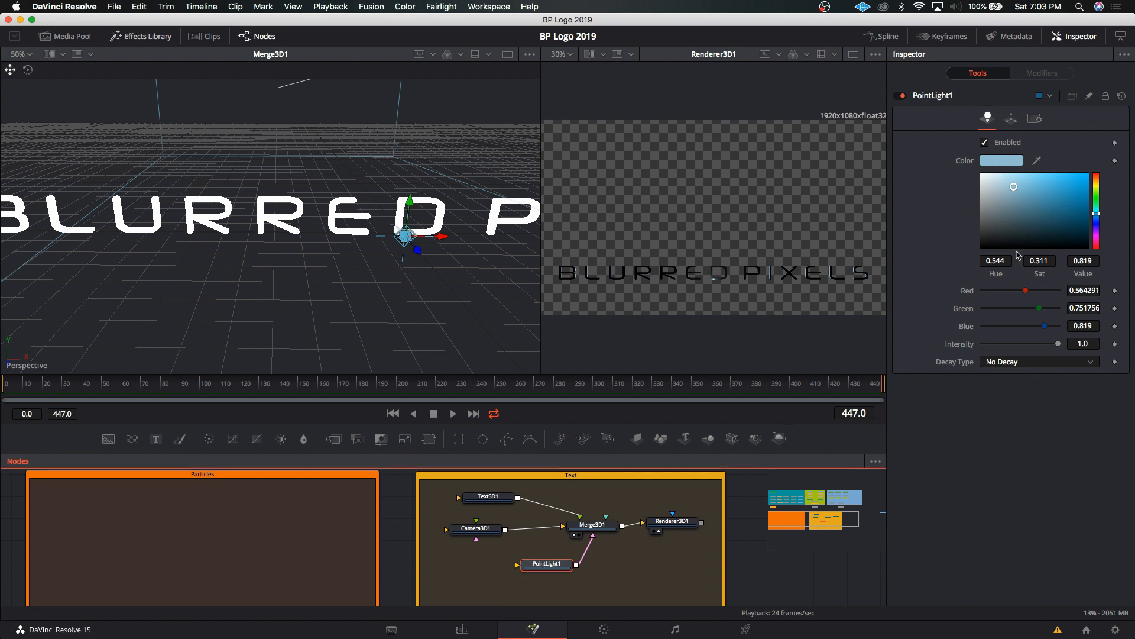
{"action": "left_click_drag", "start_coordinate": [1058, 343], "coordinate": [1016, 342]}
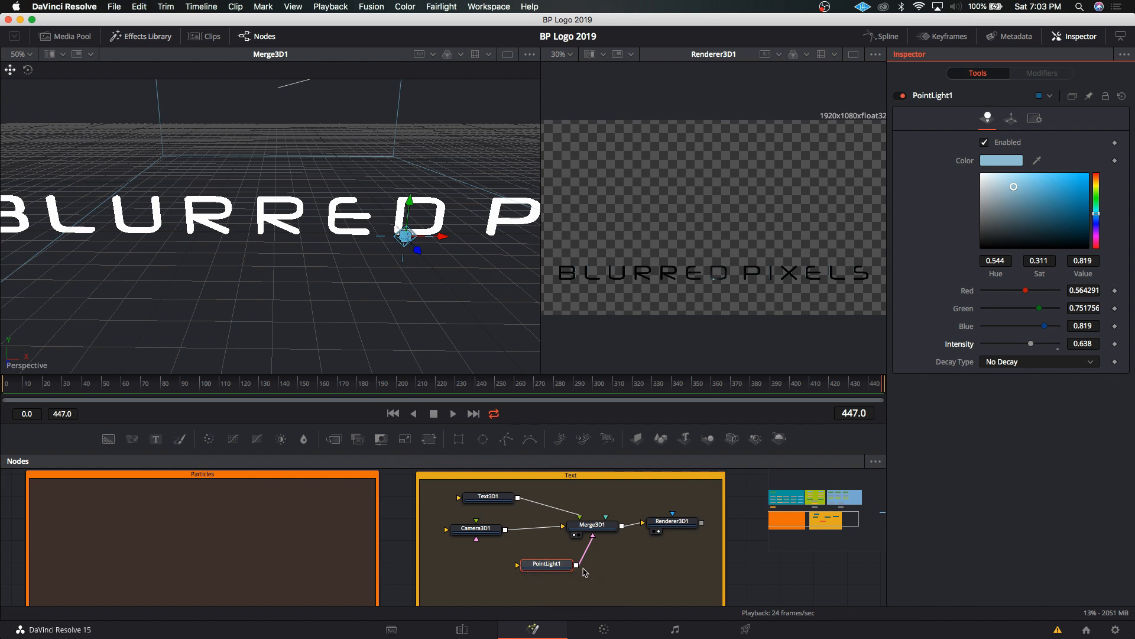
Duplicate the PointLight1 node, delete the extra merge node inserted with it, and connect the copy directly to Merge3D1.
{"action": "left_click_drag", "start_coordinate": [558, 570], "coordinate": [511, 563]}
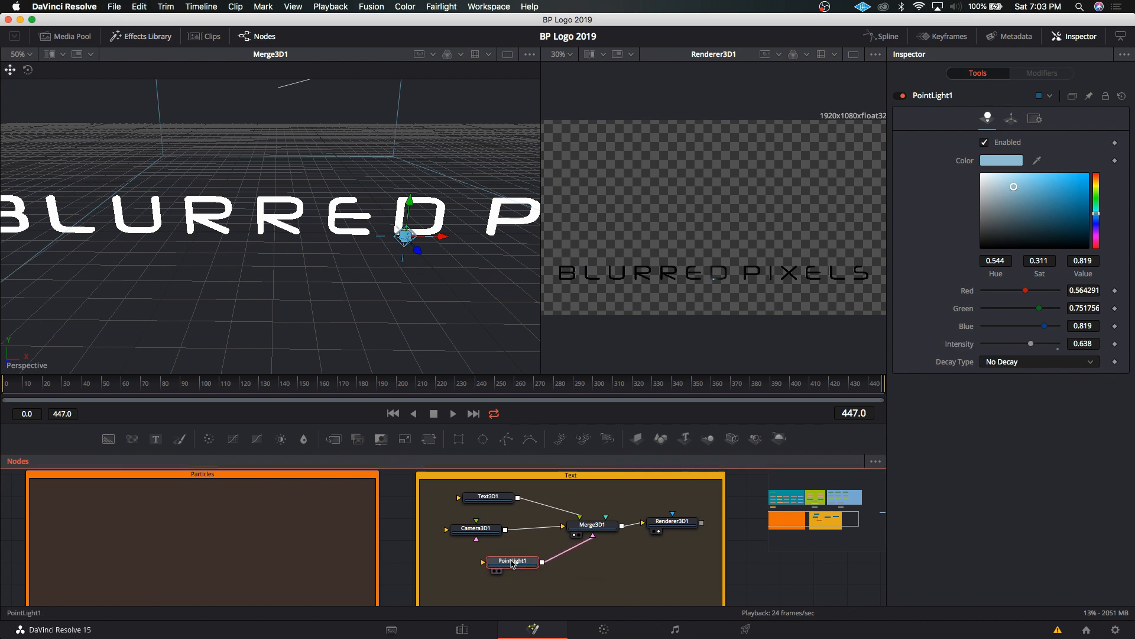
{"action": "key", "text": "super+c"}
{"action": "key", "text": "super+v"}
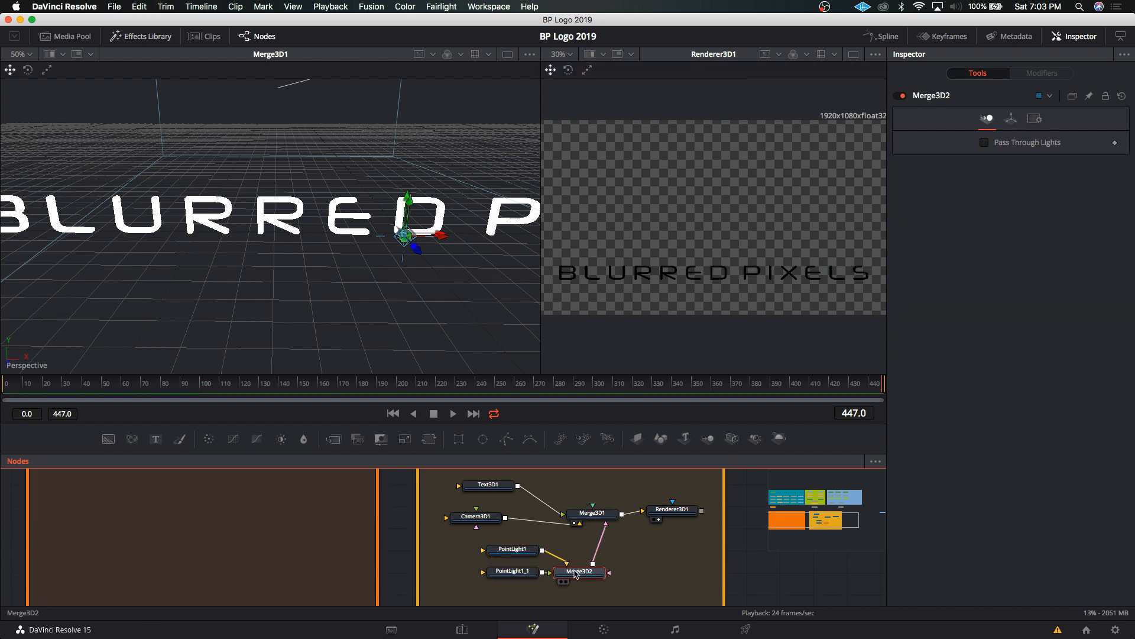
{"action": "key", "text": "Delete"}
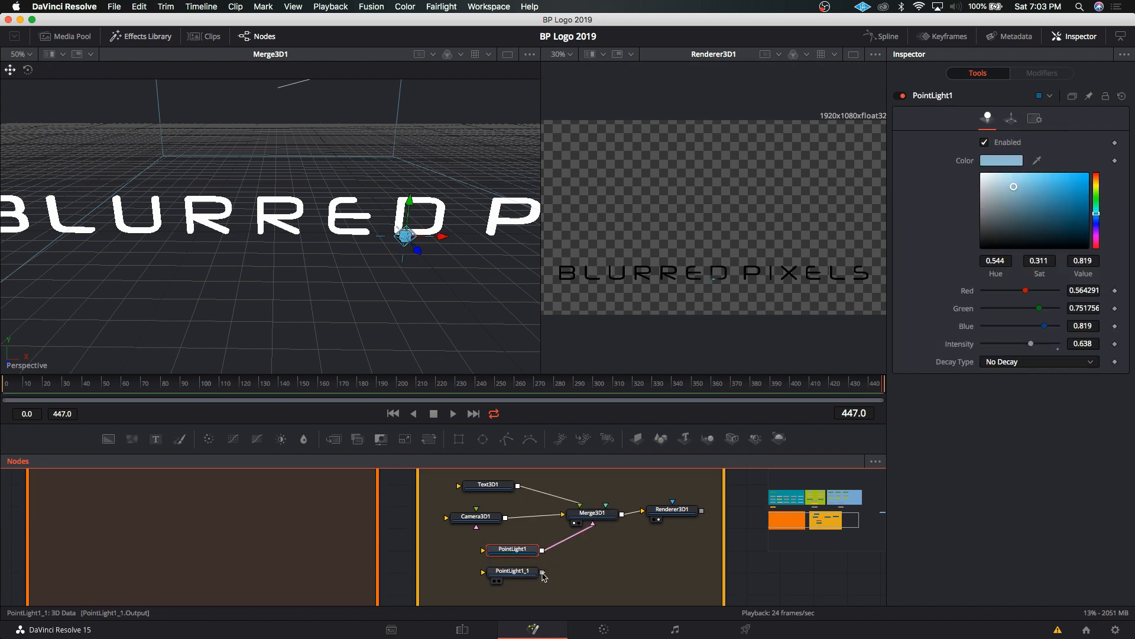
{"action": "left_click_drag", "start_coordinate": [541, 572], "coordinate": [592, 515]}
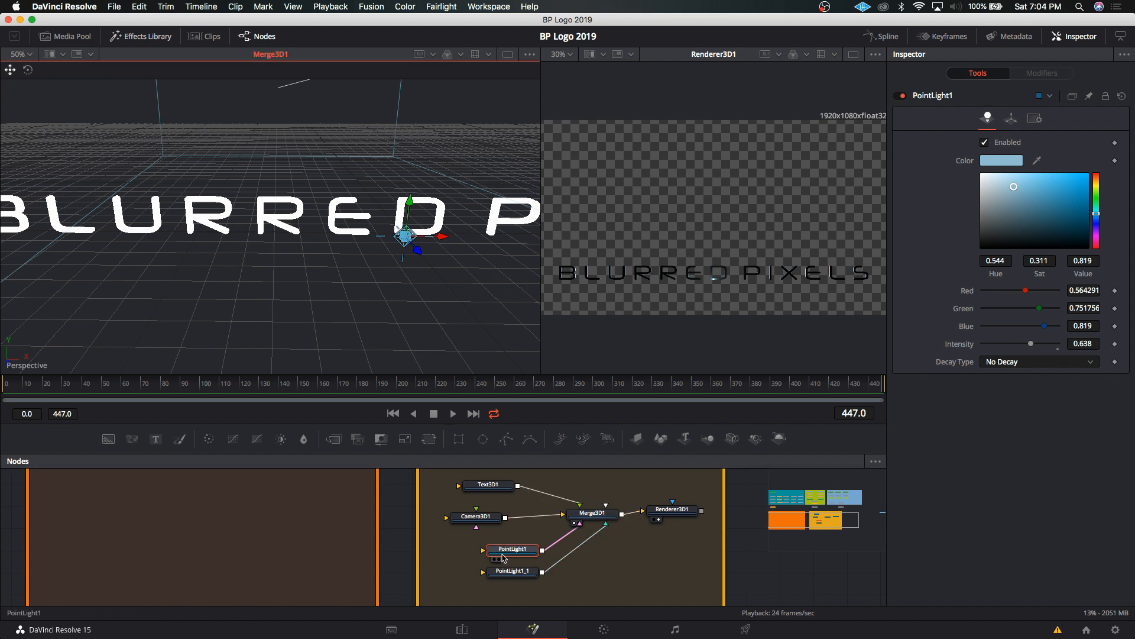
Move the PointLight1_1 light along the text to the letter B at its start and adjust its depth.
{"action": "left_click", "coordinate": [509, 570]}
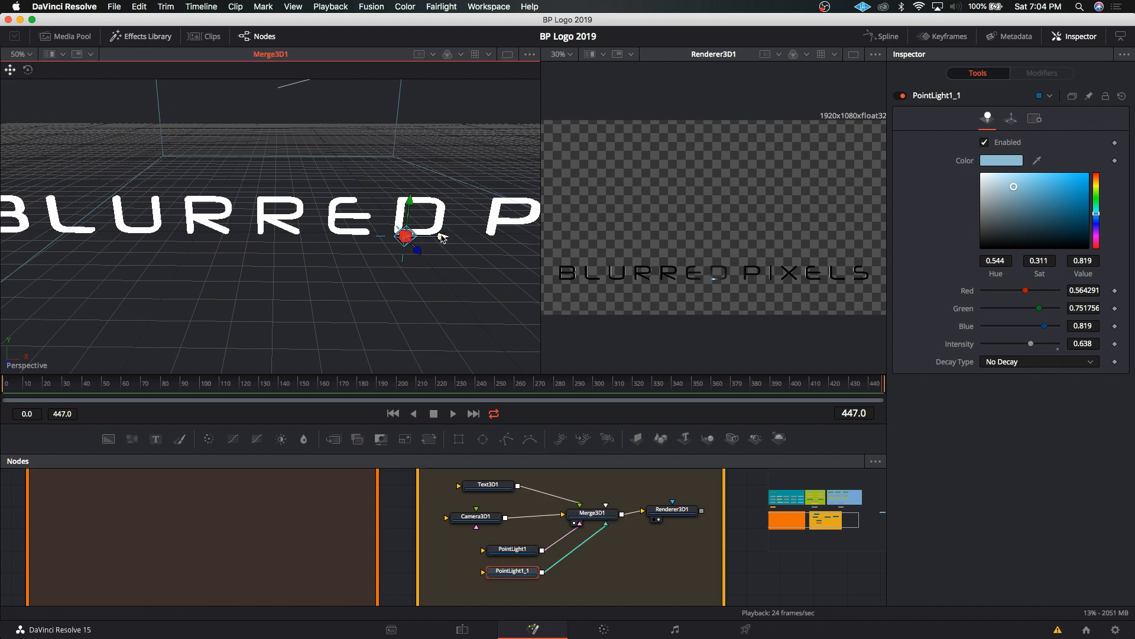
{"action": "left_click_drag", "start_coordinate": [443, 235], "coordinate": [12, 251]}
{"action": "left_click_drag", "start_coordinate": [235, 293], "coordinate": [404, 229]}
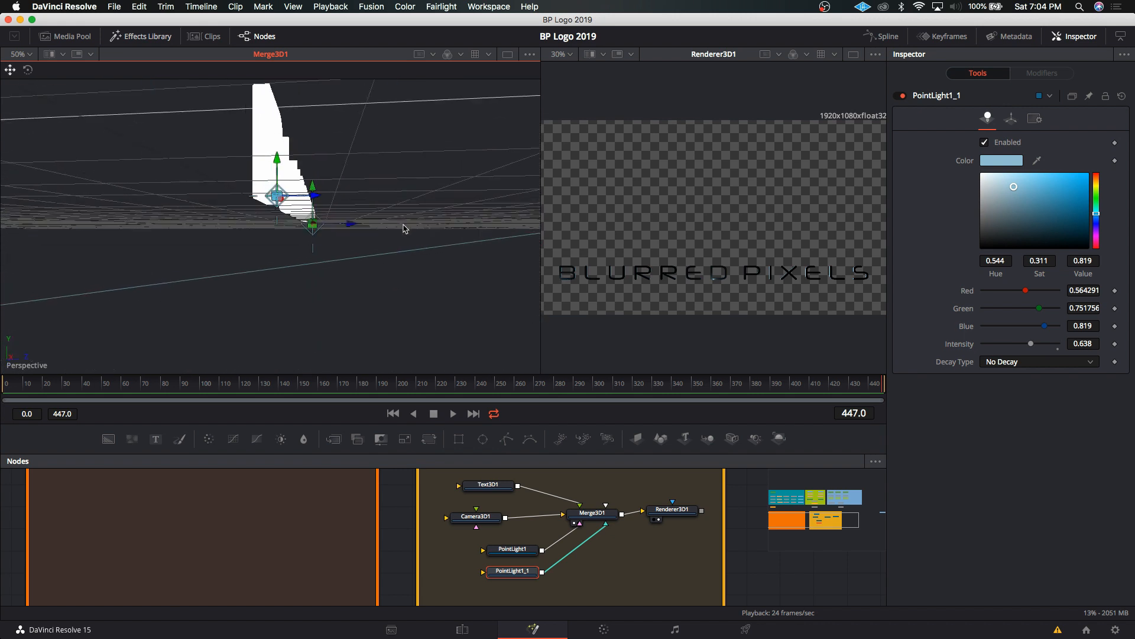
{"action": "mouse_move", "coordinate": [314, 196]}
{"action": "left_mouse_down"}
{"action": "mouse_move", "coordinate": [286, 198]}
{"action": "mouse_move", "coordinate": [328, 200]}
{"action": "mouse_move", "coordinate": [299, 202]}
{"action": "left_mouse_up"}
{"action": "left_click_drag", "start_coordinate": [438, 260], "coordinate": [355, 331]}
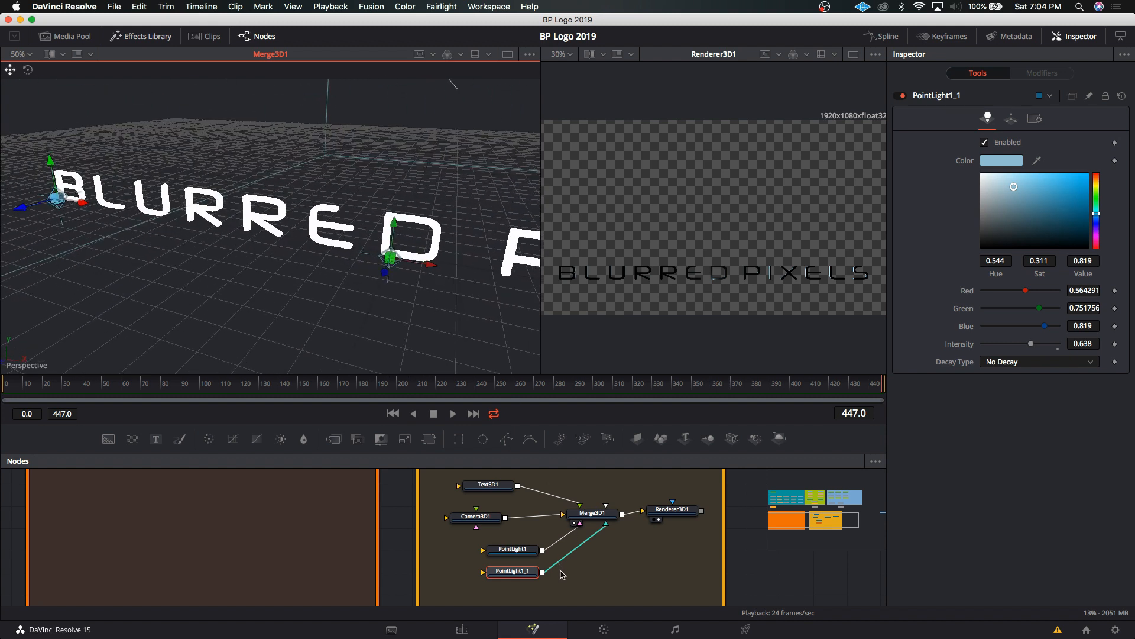
Duplicate the PointLight1_1 node as a third point light and connect the copy to Merge3D1.
{"action": "left_click", "coordinate": [516, 578]}
{"action": "key", "text": "super+c"}
{"action": "key", "text": "super+v"}
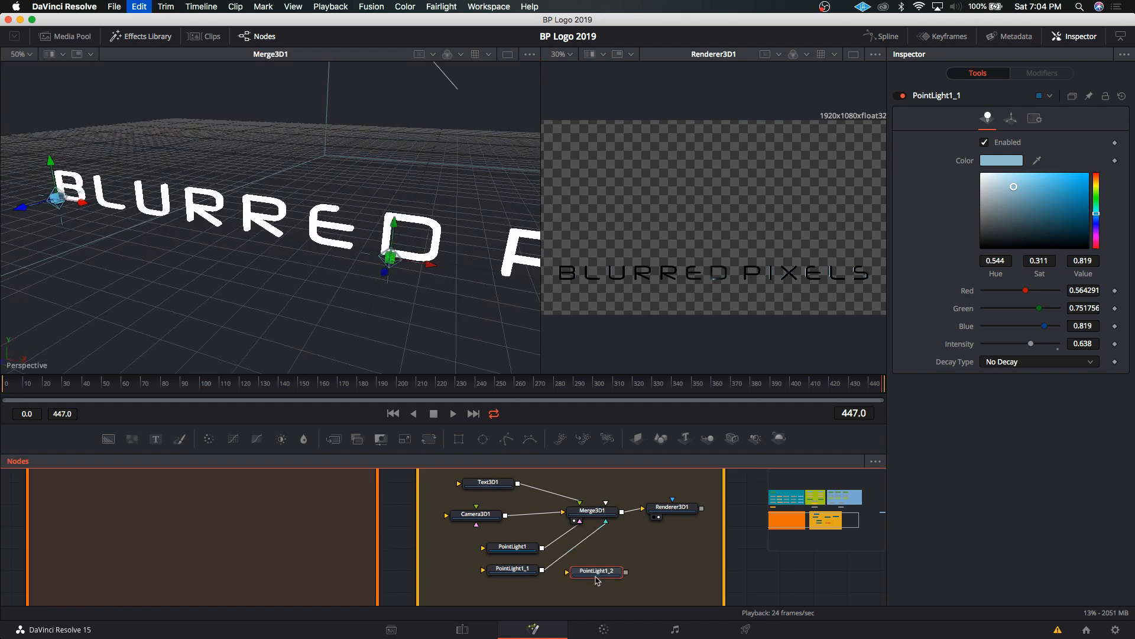
{"action": "left_click_drag", "start_coordinate": [625, 571], "coordinate": [592, 511]}
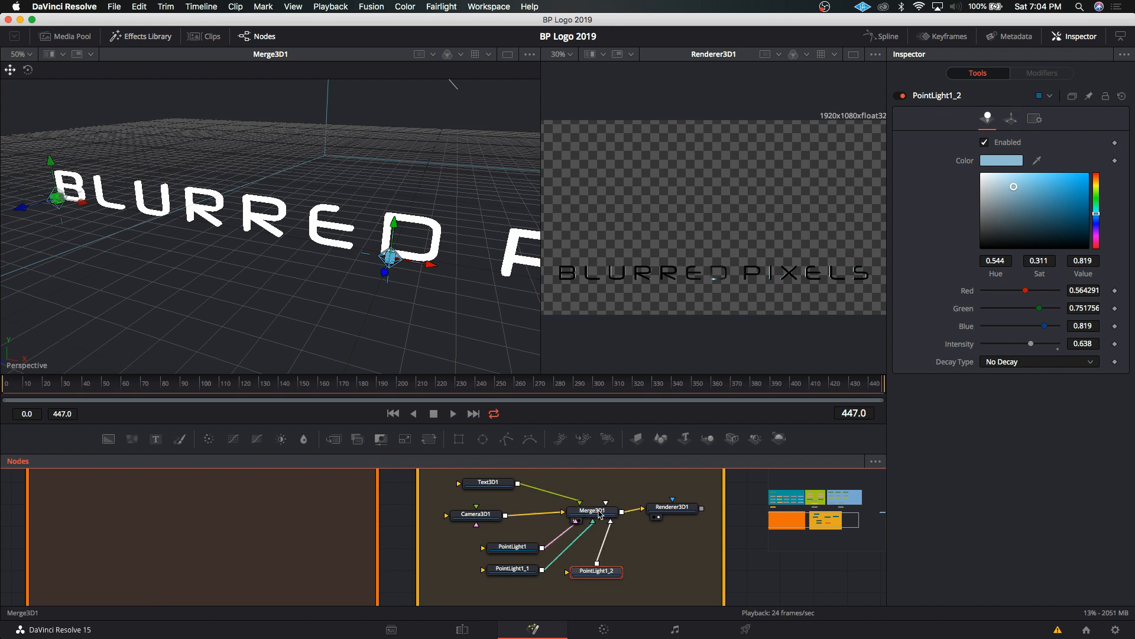
{"action": "left_click", "coordinate": [430, 267]}
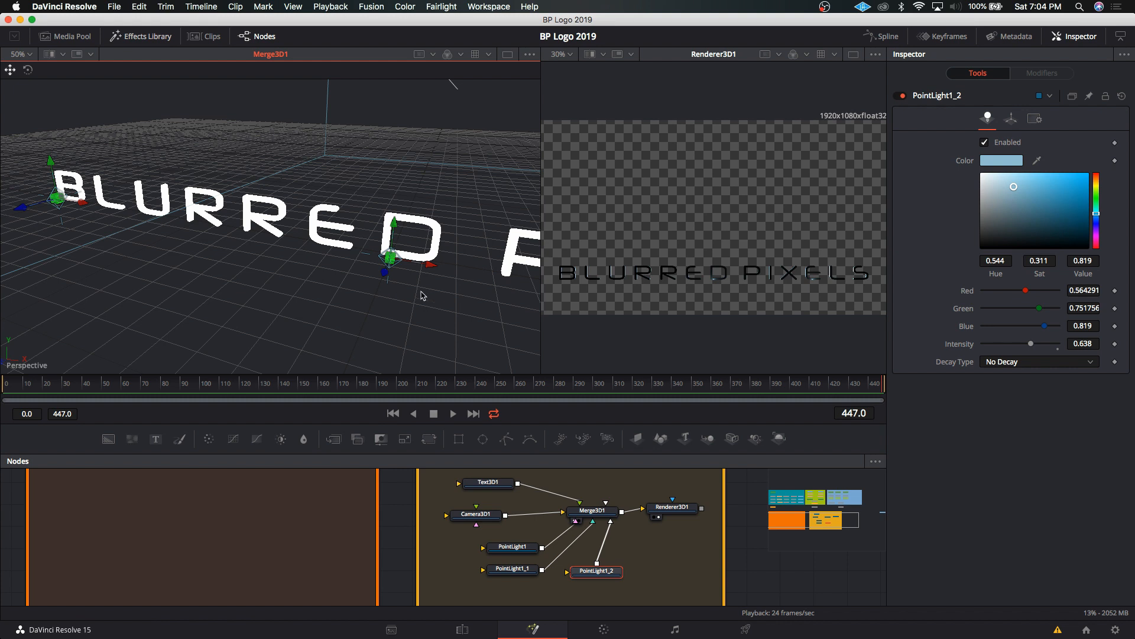
{"action": "scroll", "coordinate": [422, 295], "scroll_direction": "down", "scroll_amount": 5}
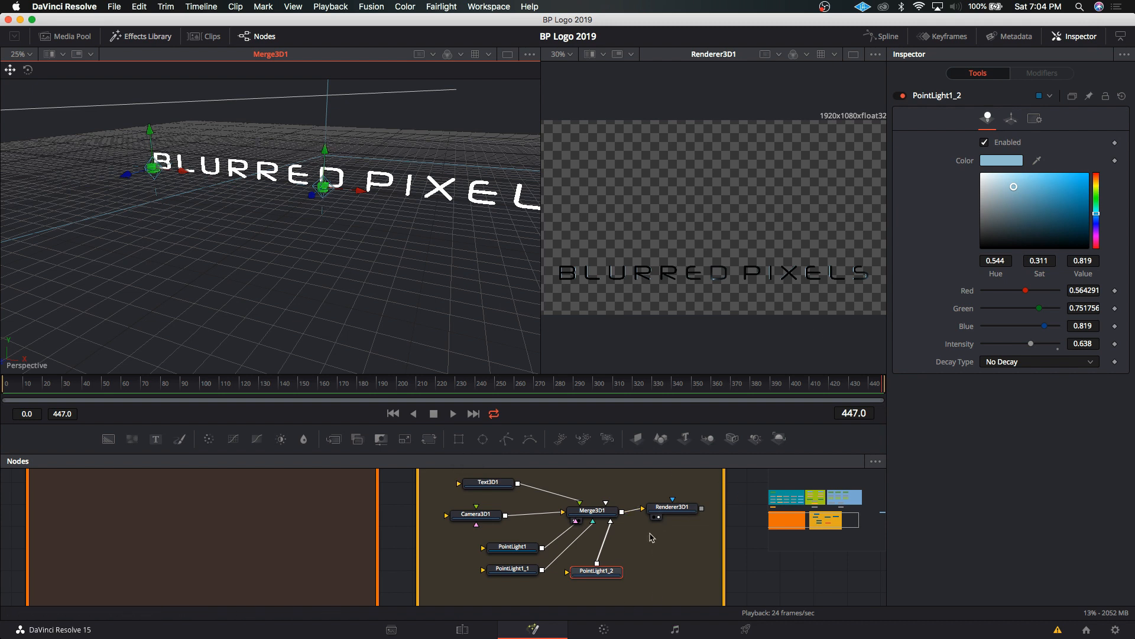
Paste another copy of the PointLight1 node, connect it to Merge3D1, and shift the new light slightly away from the original in the 3D view.
{"action": "left_click", "coordinate": [513, 570]}
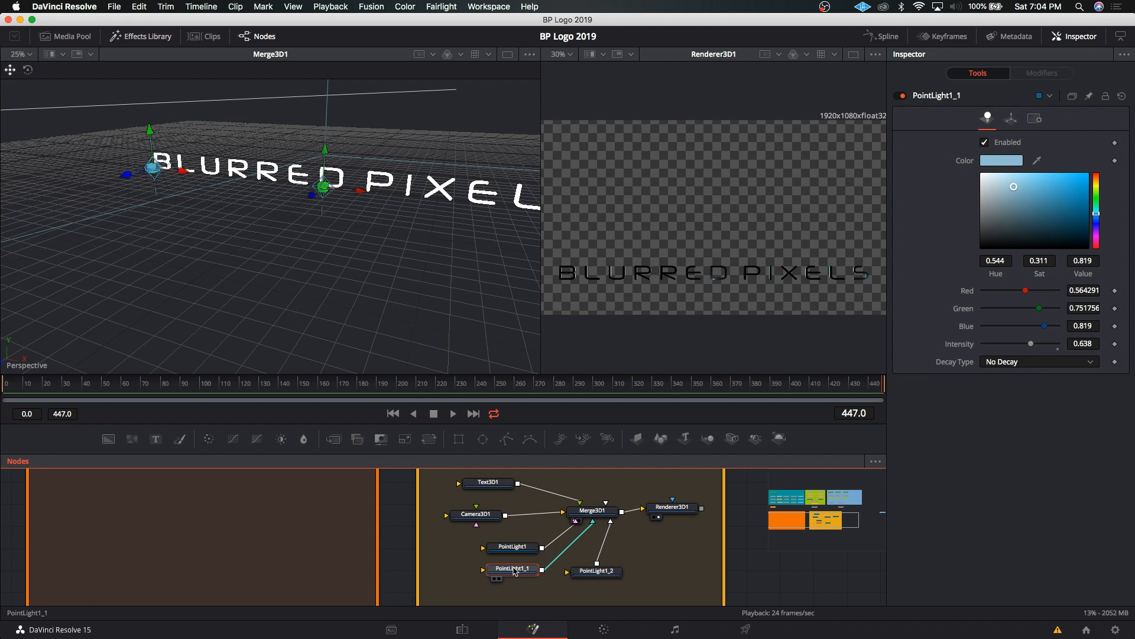
{"action": "left_click", "coordinate": [515, 548]}
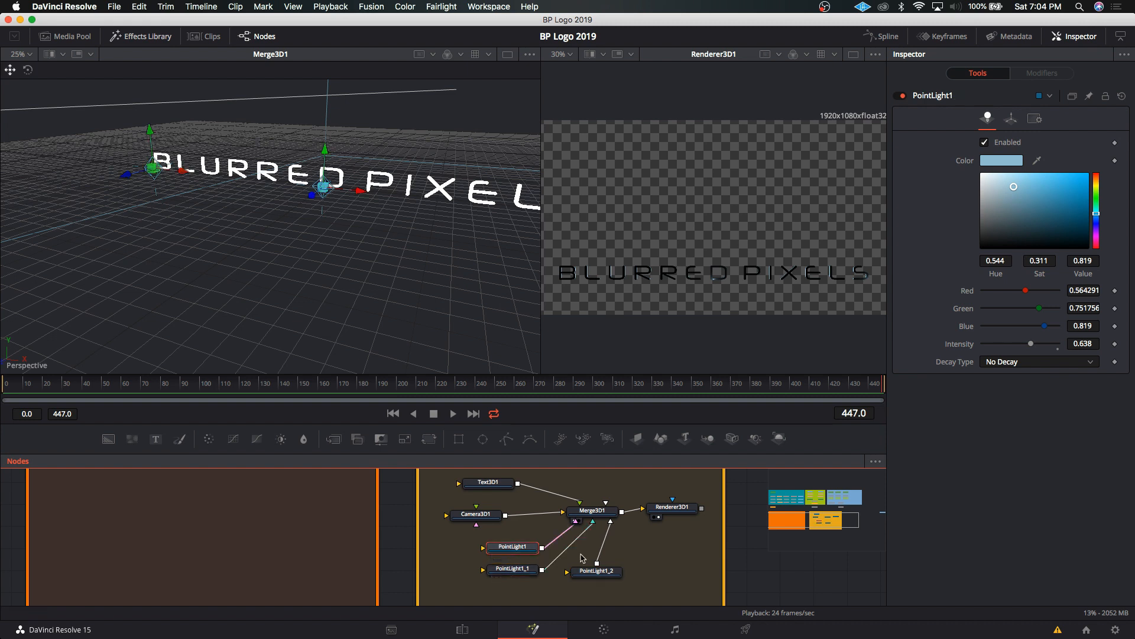
{"action": "left_click", "coordinate": [694, 558]}
{"action": "key", "text": "ctrl+v"}
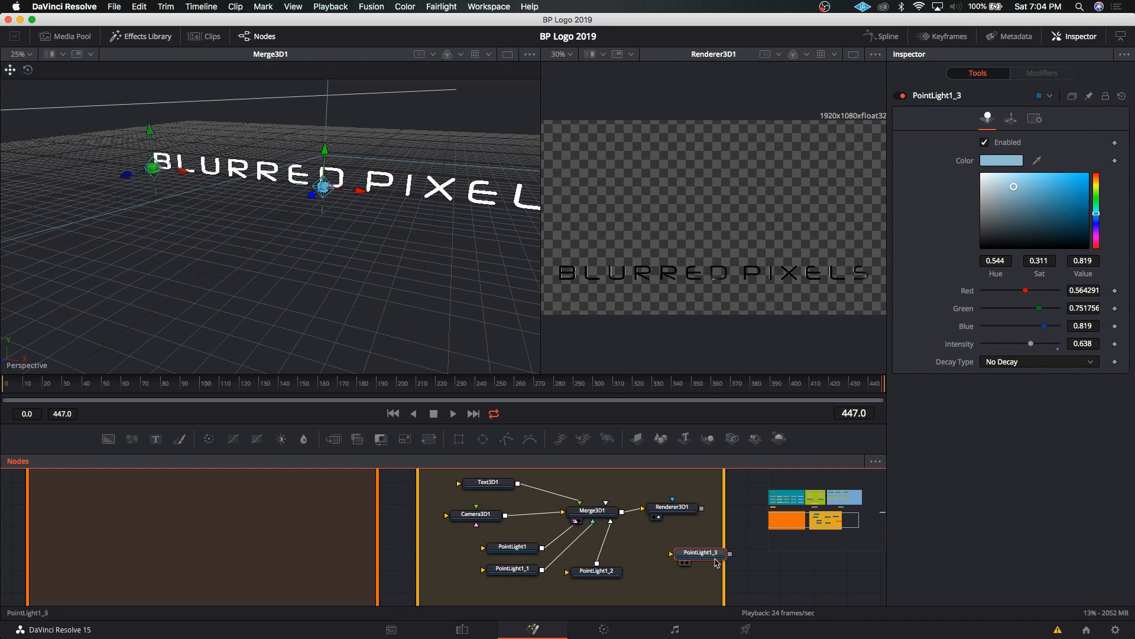
{"action": "left_click_drag", "start_coordinate": [693, 569], "coordinate": [593, 511]}
{"action": "mouse_move", "coordinate": [312, 200]}
{"action": "left_mouse_down"}
{"action": "mouse_move", "coordinate": [242, 251]}
{"action": "mouse_move", "coordinate": [362, 151]}
{"action": "mouse_move", "coordinate": [301, 198]}
{"action": "mouse_move", "coordinate": [317, 189]}
{"action": "left_mouse_up"}
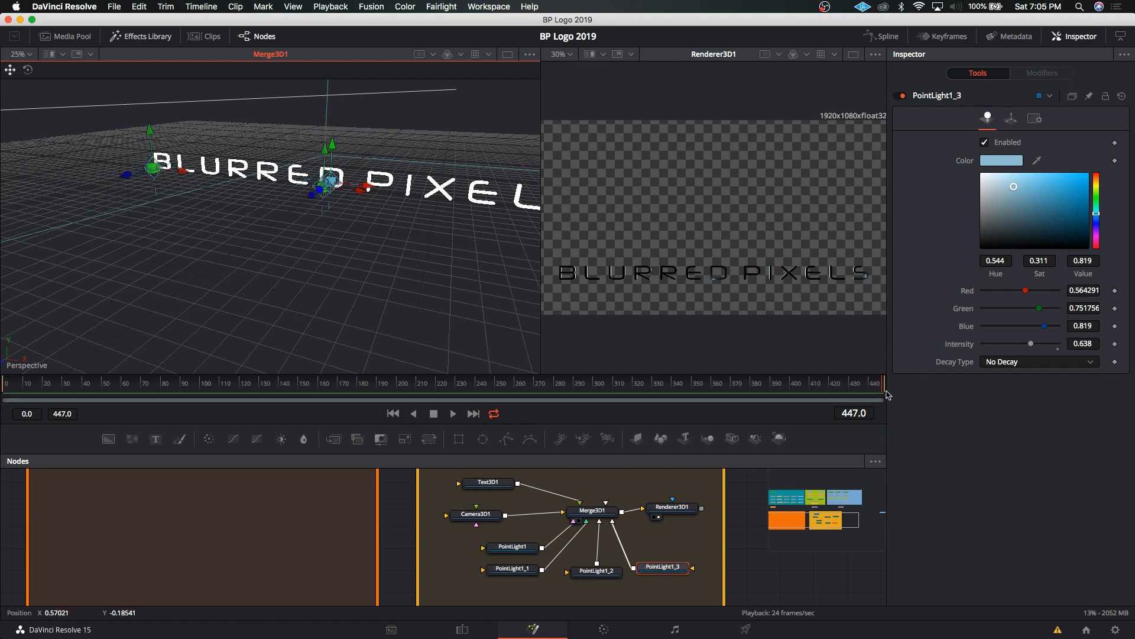
Give PointLight1_3 an orange color with hue 0.088, saturation 0.847 and value 0.858, and set its intensity to 1.0.
{"action": "mouse_move", "coordinate": [1097, 195]}
{"action": "left_mouse_down"}
{"action": "mouse_move", "coordinate": [1097, 179]}
{"action": "mouse_move", "coordinate": [1072, 184]}
{"action": "left_mouse_up"}
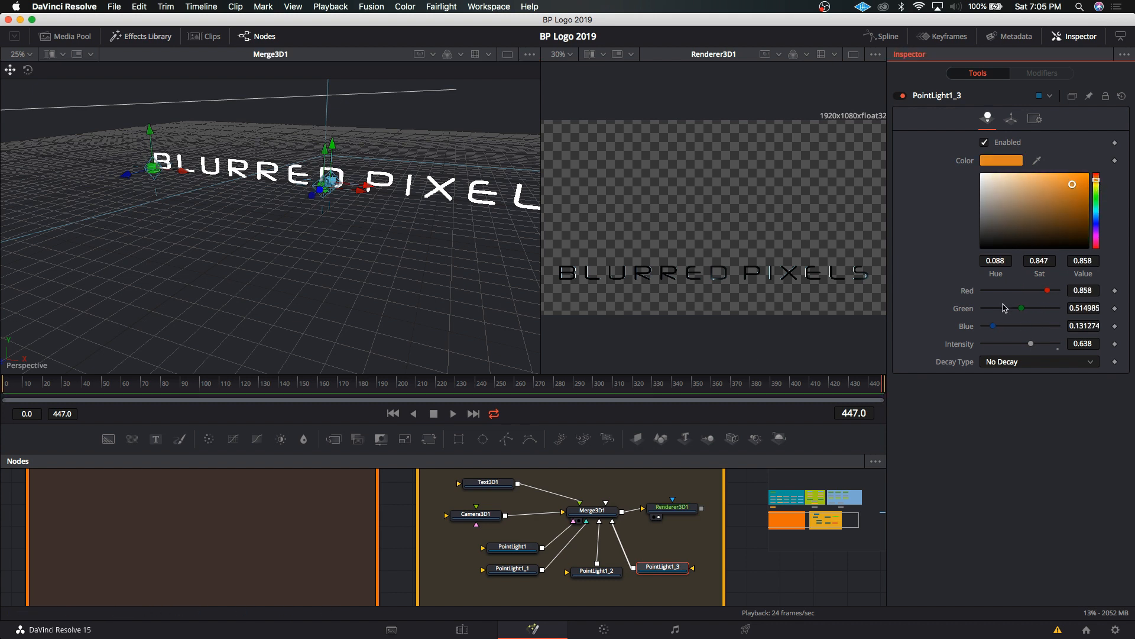
{"action": "left_click_drag", "start_coordinate": [1029, 347], "coordinate": [1046, 343]}
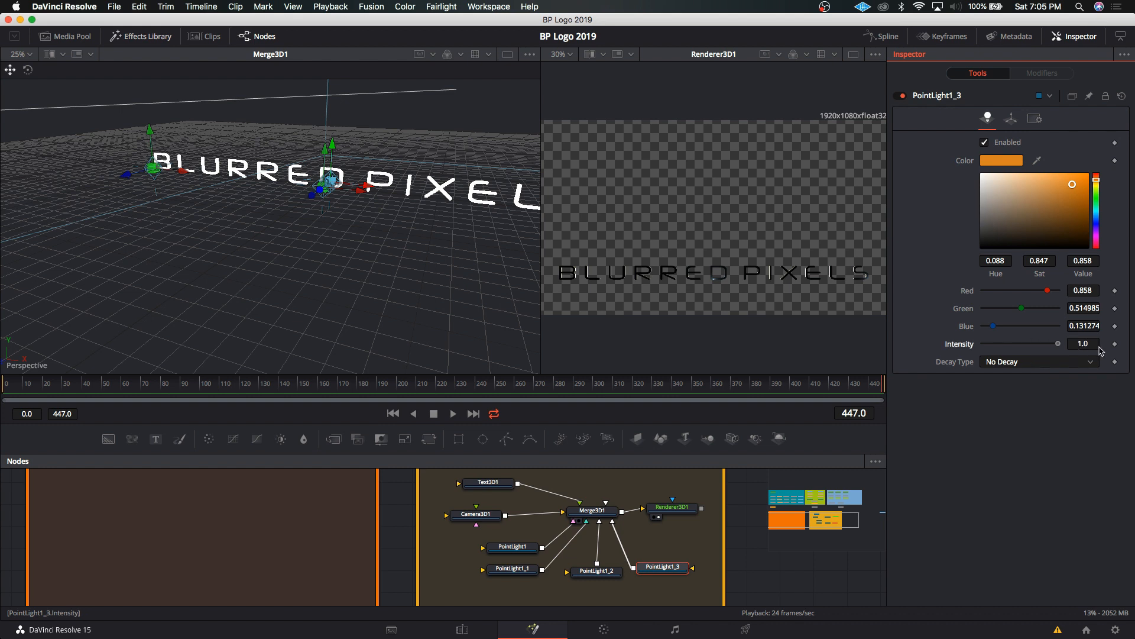
{"action": "left_click", "coordinate": [326, 199]}
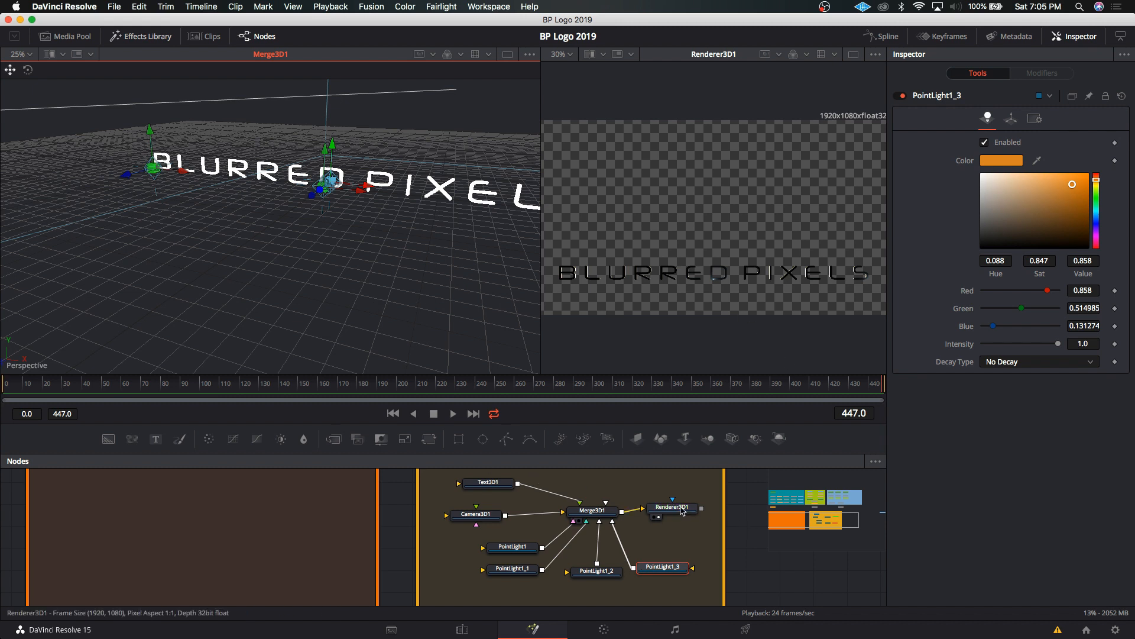
At frame 0, rotate the Text3D1 characters 127.8 degrees about Y to test how the lights hit their sides.
{"action": "left_click_drag", "start_coordinate": [672, 507], "coordinate": [683, 507]}
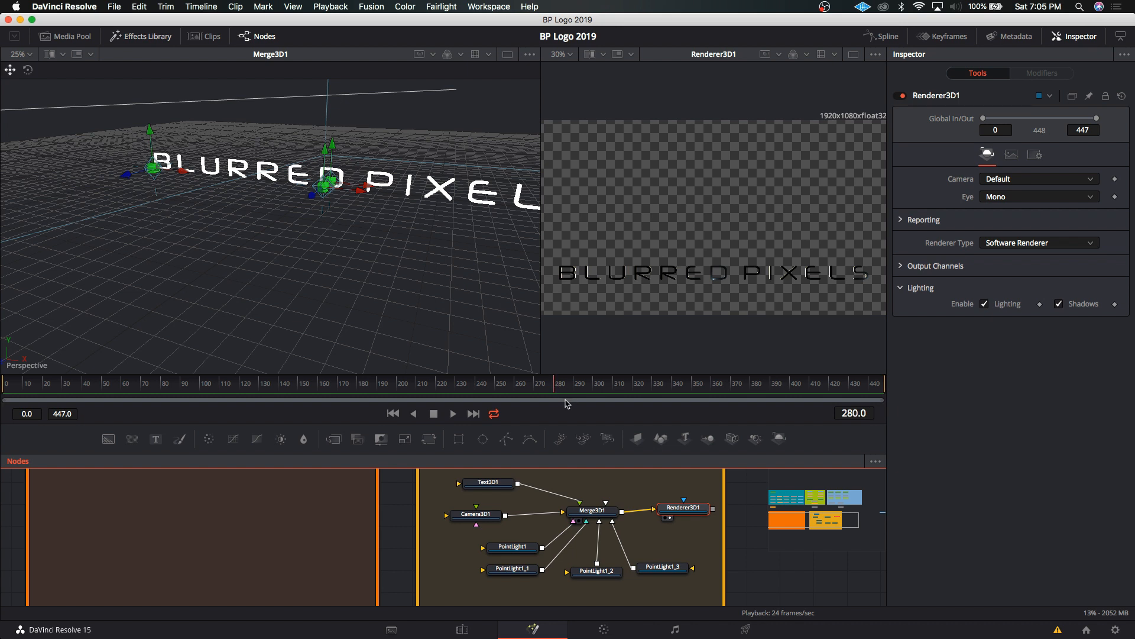
{"action": "left_click_drag", "start_coordinate": [554, 390], "coordinate": [2, 380]}
{"action": "left_click", "coordinate": [489, 482]}
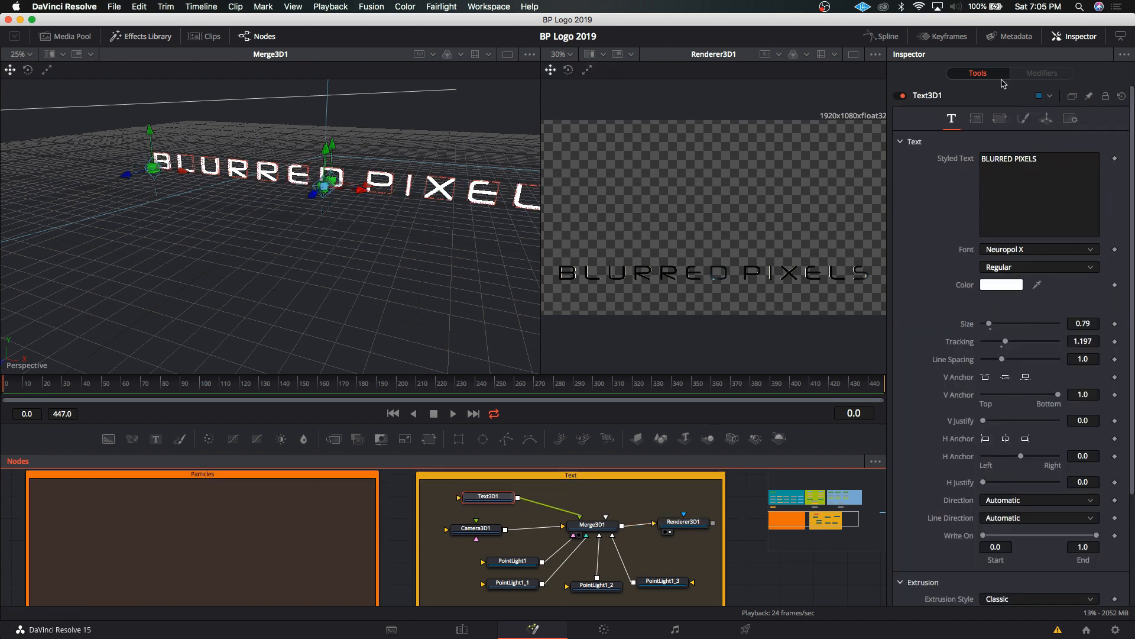
{"action": "left_click", "coordinate": [999, 119]}
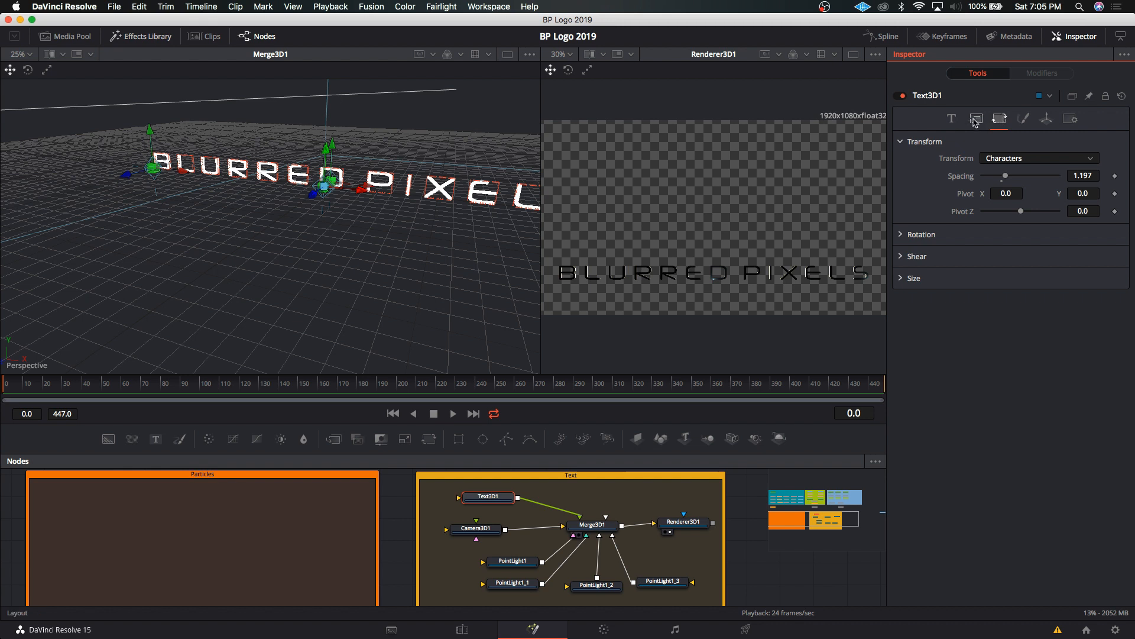
{"action": "left_click", "coordinate": [903, 235]}
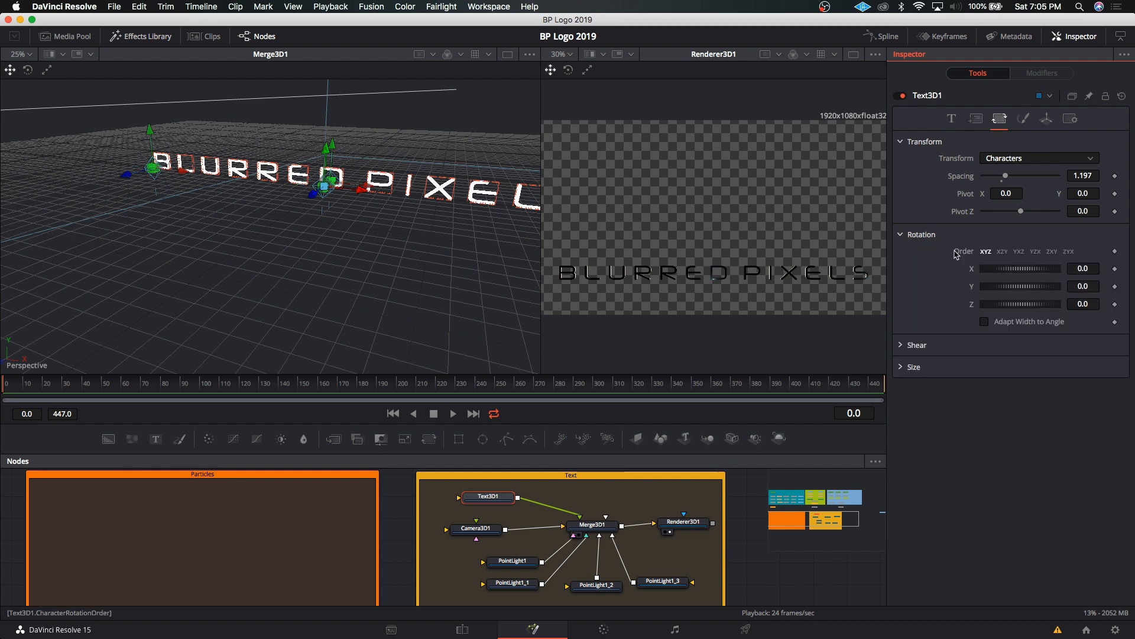
{"action": "left_click_drag", "start_coordinate": [1013, 292], "coordinate": [1045, 296]}
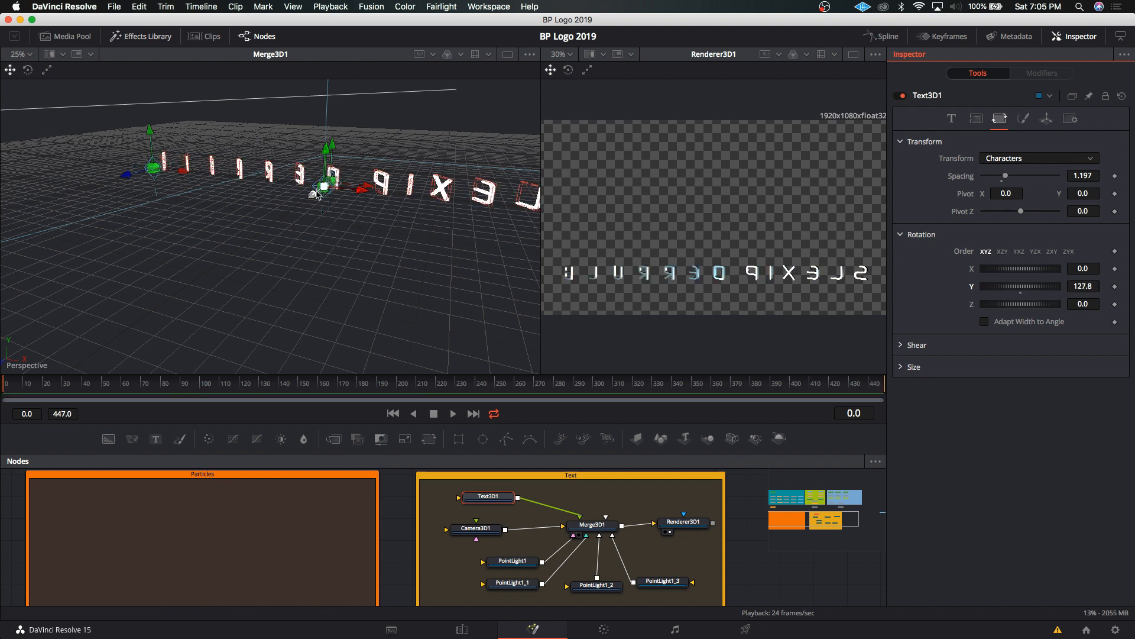
Change the PointLight1_2 color to orange with hue 0.088, saturation 0.743 and value 0.874.
{"action": "left_click", "coordinate": [152, 170]}
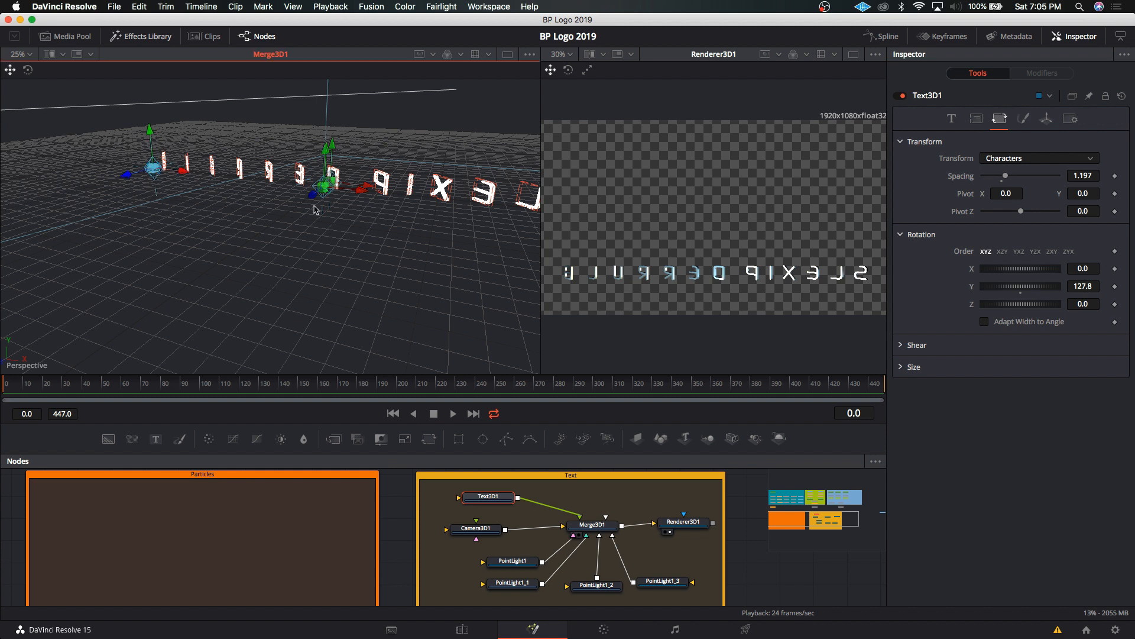
{"action": "left_click", "coordinate": [613, 593]}
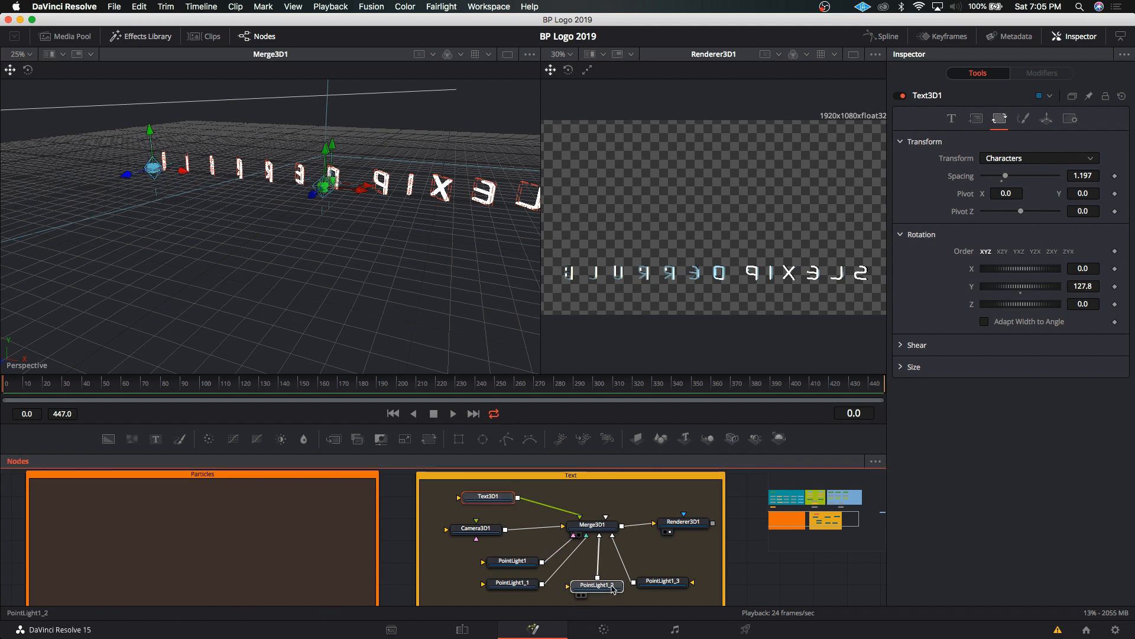
{"action": "left_click_drag", "start_coordinate": [1096, 199], "coordinate": [1096, 180]}
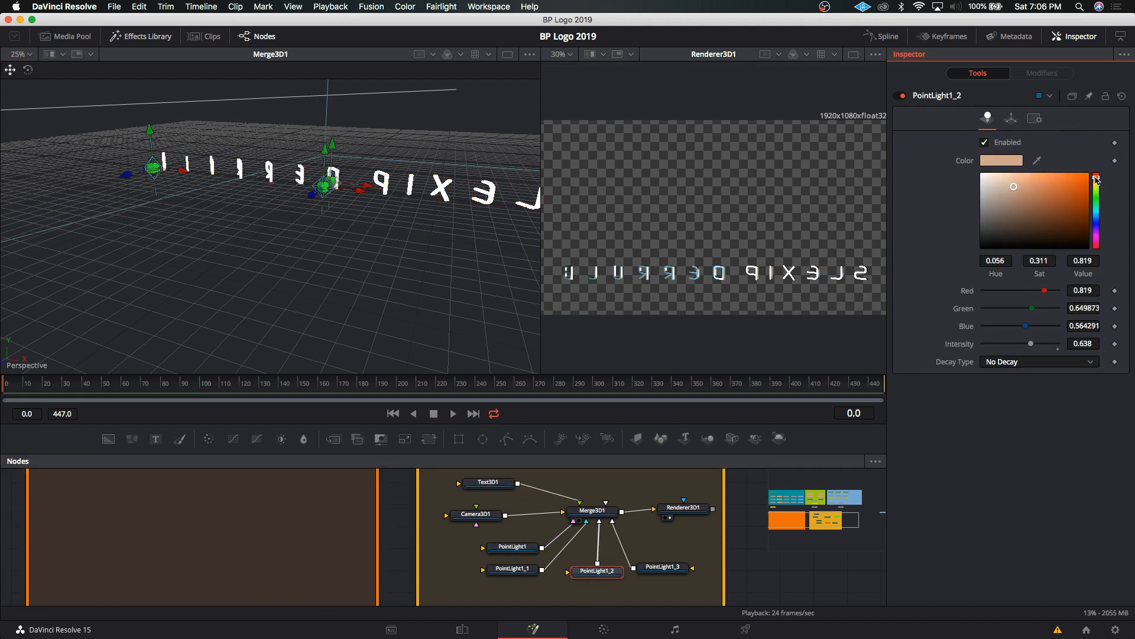
{"action": "left_click", "coordinate": [1037, 182]}
{"action": "left_click", "coordinate": [1097, 183]}
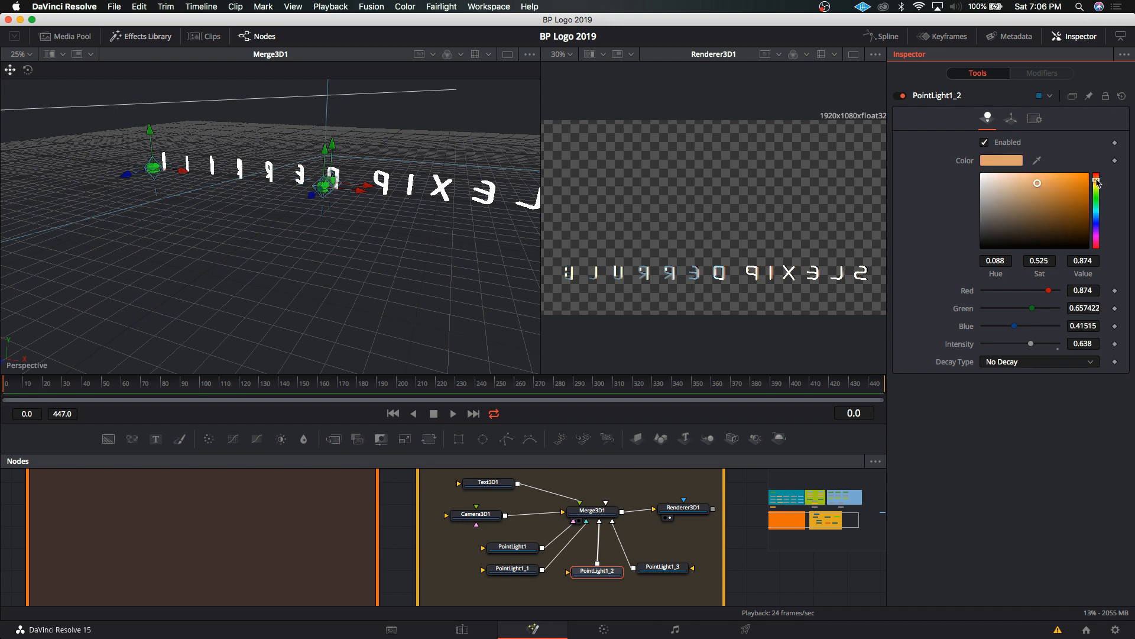
{"action": "left_click_drag", "start_coordinate": [1047, 183], "coordinate": [1060, 183]}
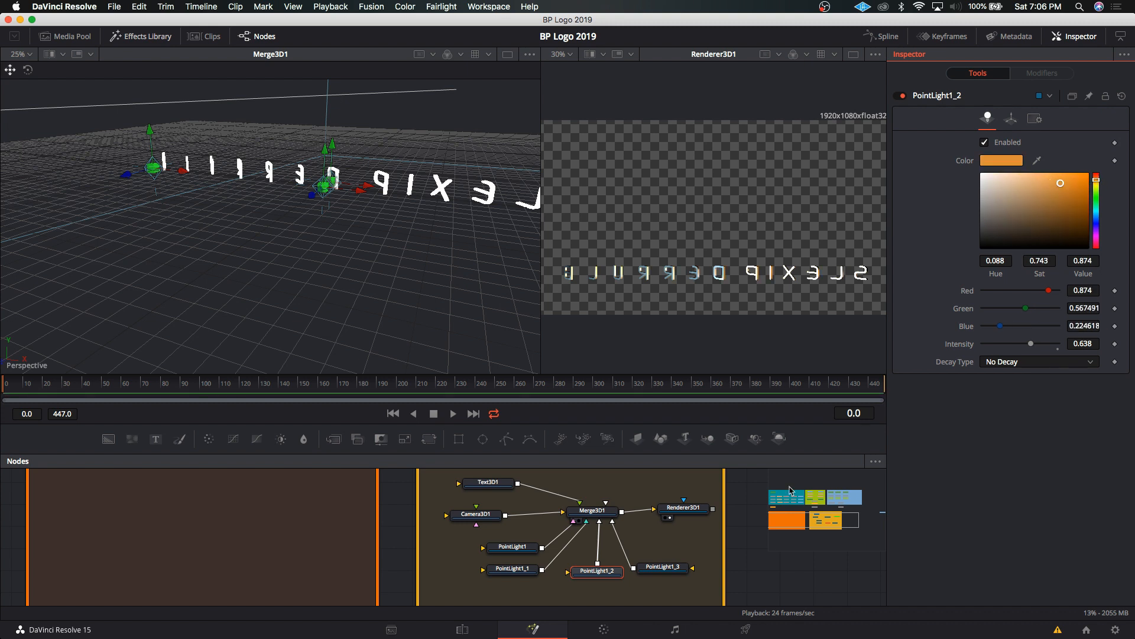
Change the PointLight1_1 color to golden orange with hue 0.112, saturation 0.727 and value 0.882.
{"action": "left_click", "coordinate": [654, 571]}
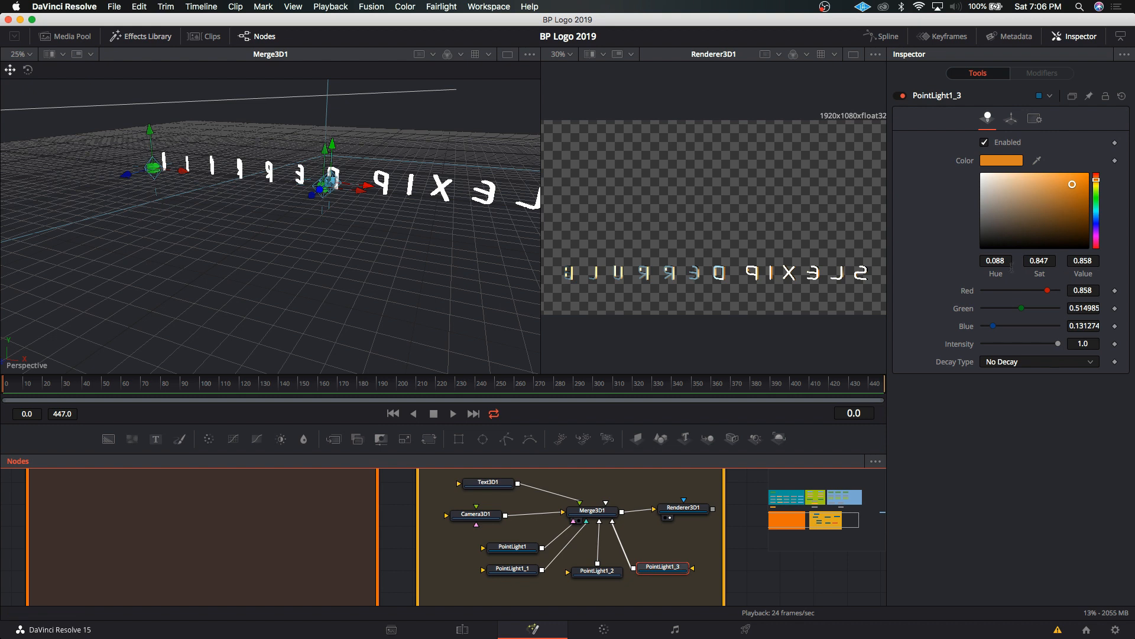
{"action": "left_click", "coordinate": [506, 570]}
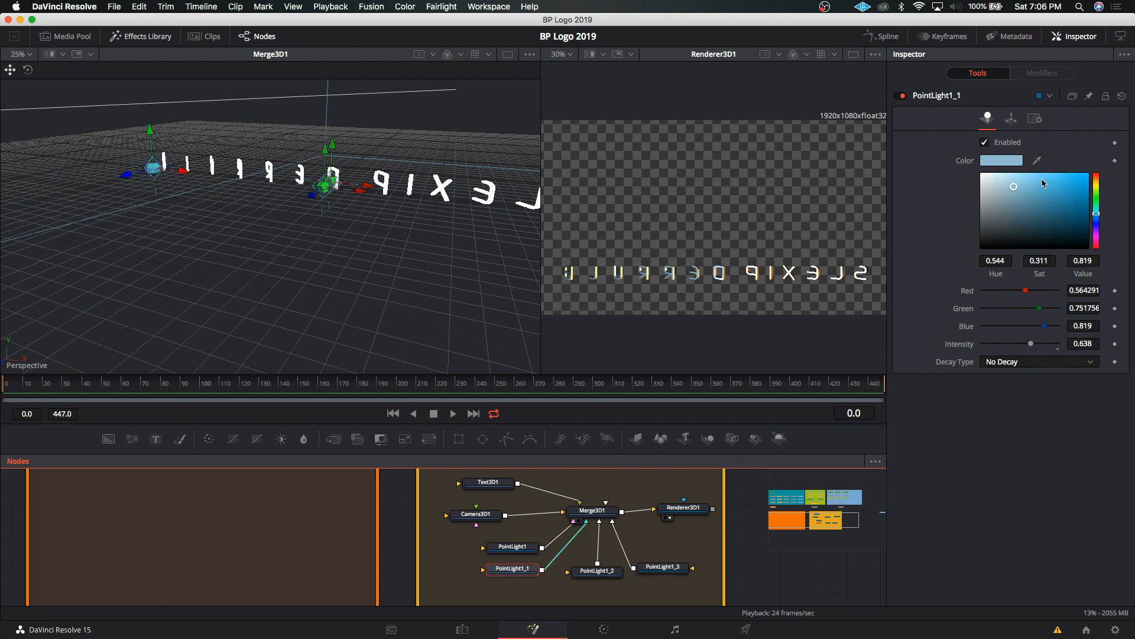
{"action": "left_click", "coordinate": [1067, 186]}
{"action": "mouse_move", "coordinate": [1100, 193]}
{"action": "left_mouse_down"}
{"action": "mouse_move", "coordinate": [1098, 179]}
{"action": "mouse_move", "coordinate": [1095, 195]}
{"action": "mouse_move", "coordinate": [1097, 180]}
{"action": "mouse_move", "coordinate": [1060, 184]}
{"action": "left_mouse_up"}
{"action": "left_click", "coordinate": [1053, 181]}
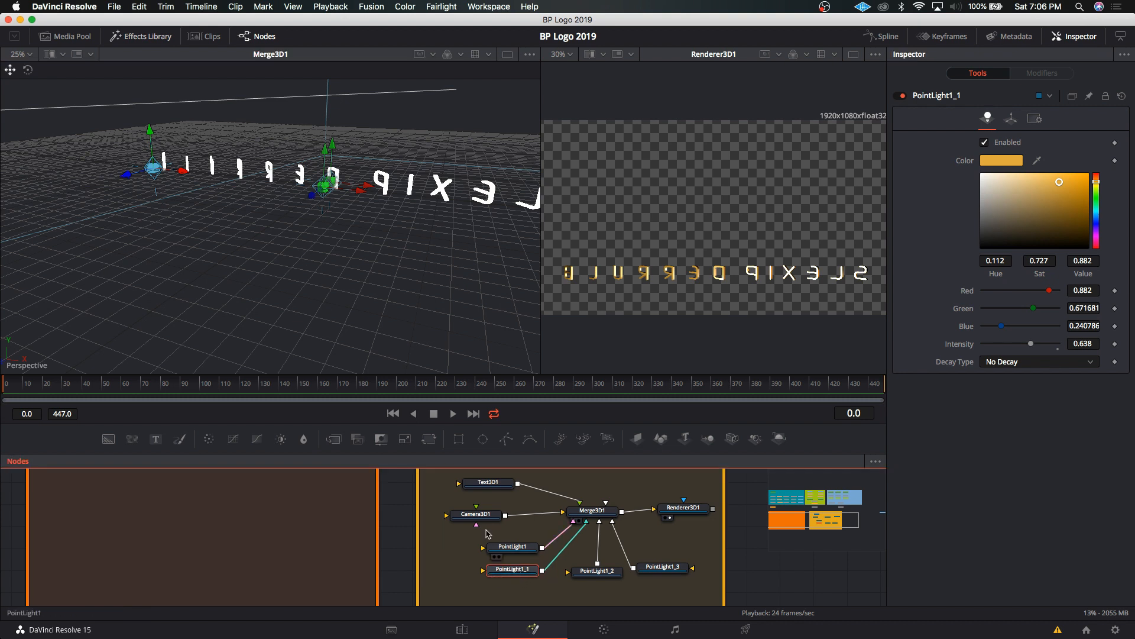
Pull the central point light forward in front of the text and move the light near the letter B farther outward.
{"action": "left_click", "coordinate": [314, 198]}
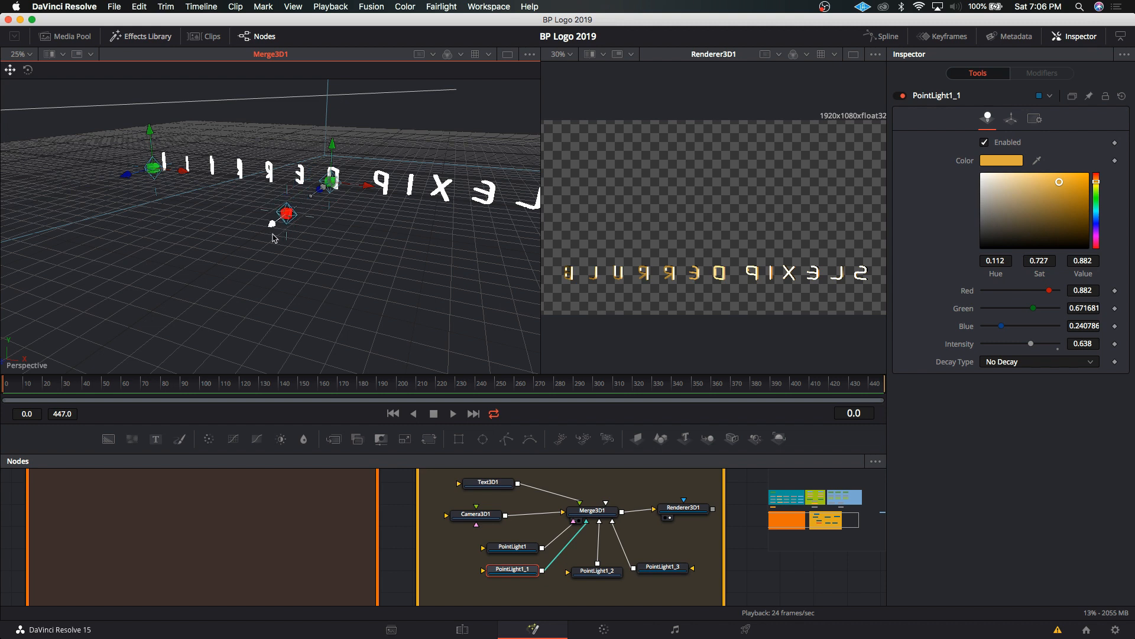
{"action": "left_click_drag", "start_coordinate": [290, 217], "coordinate": [296, 205]}
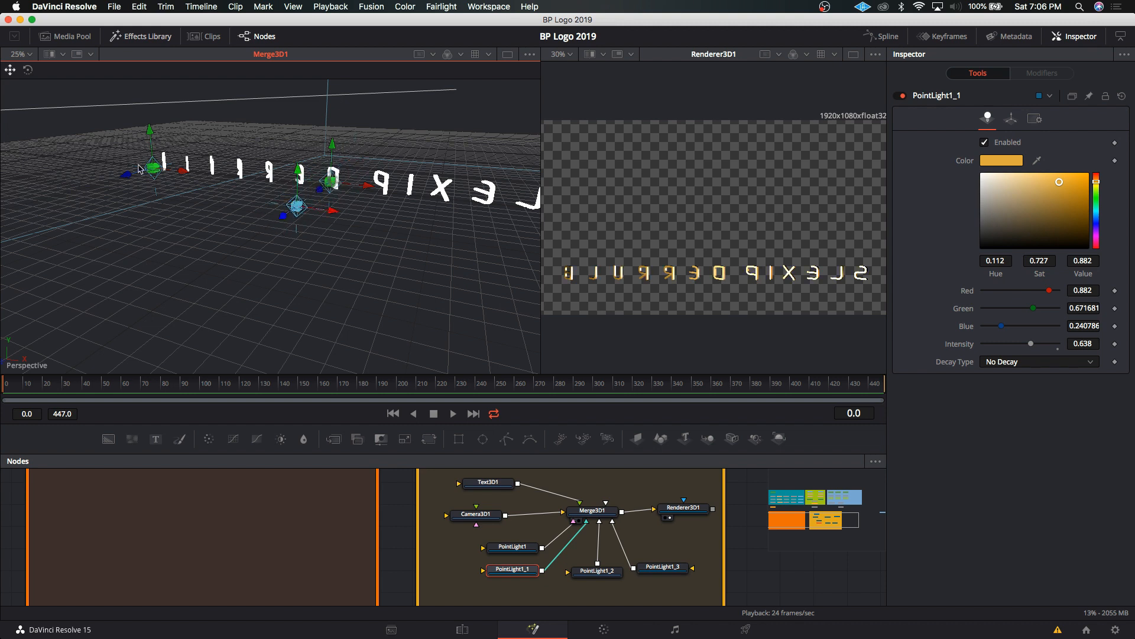
{"action": "mouse_move", "coordinate": [122, 178]}
{"action": "left_mouse_down"}
{"action": "mouse_move", "coordinate": [196, 153]}
{"action": "mouse_move", "coordinate": [53, 212]}
{"action": "mouse_move", "coordinate": [162, 155]}
{"action": "mouse_move", "coordinate": [135, 158]}
{"action": "mouse_move", "coordinate": [121, 172]}
{"action": "mouse_move", "coordinate": [172, 175]}
{"action": "mouse_move", "coordinate": [68, 164]}
{"action": "mouse_move", "coordinate": [149, 174]}
{"action": "mouse_move", "coordinate": [106, 167]}
{"action": "left_mouse_up"}
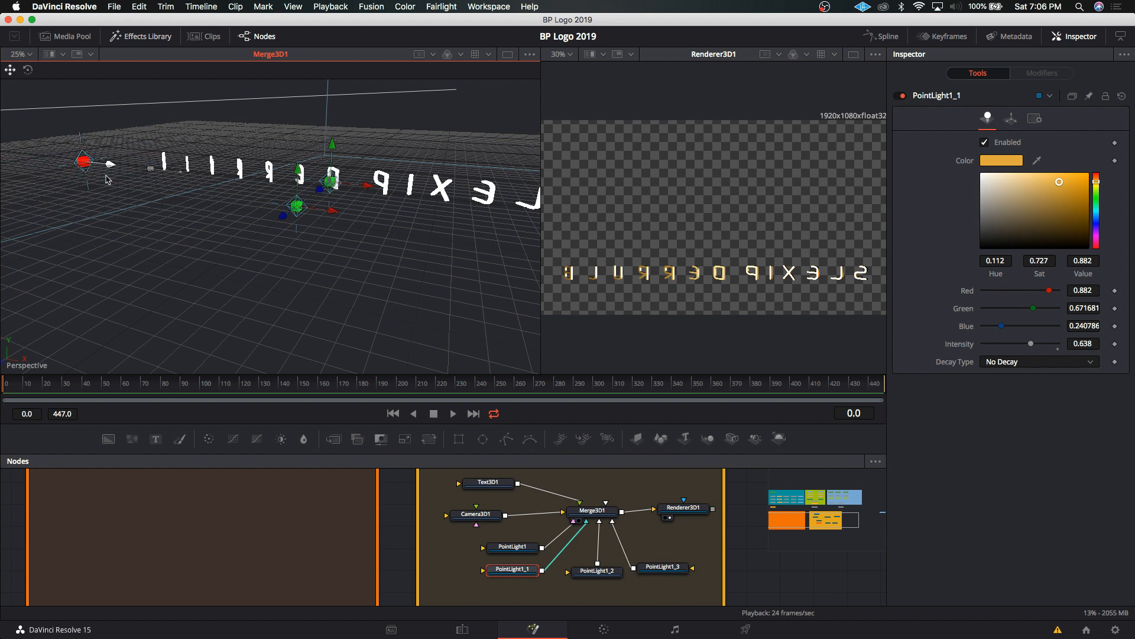
Set the intensity of PointLight1_1 to 0.118 and that of PointLight1_3 to 0.024.
{"action": "left_click_drag", "start_coordinate": [1028, 346], "coordinate": [972, 347]}
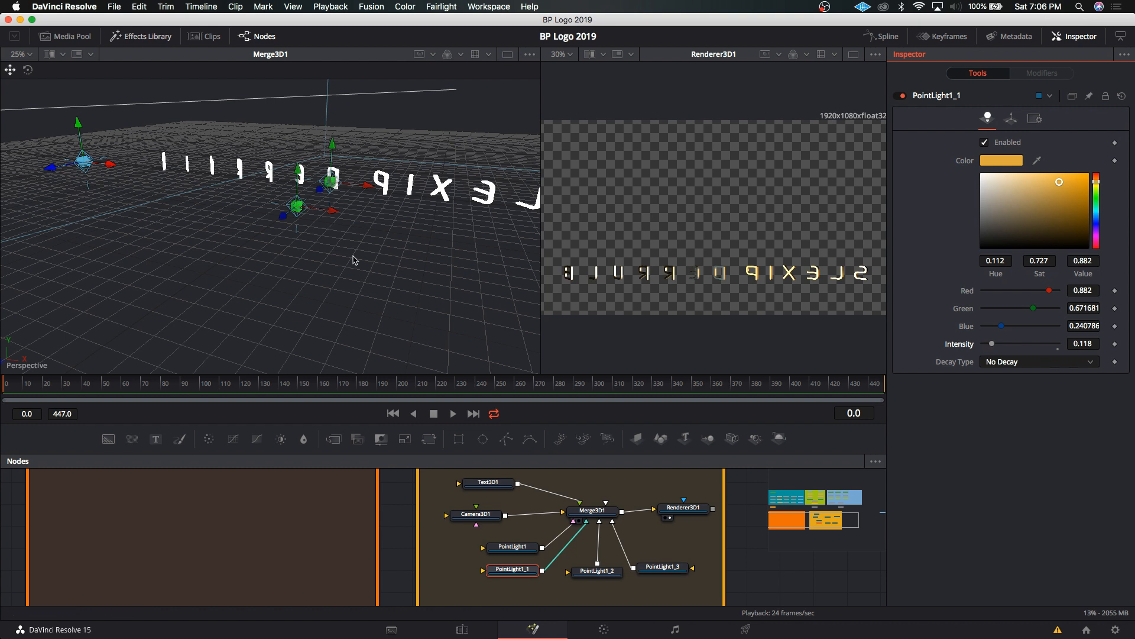
{"action": "left_click_drag", "start_coordinate": [353, 256], "coordinate": [483, 266]}
{"action": "left_click", "coordinate": [414, 280]}
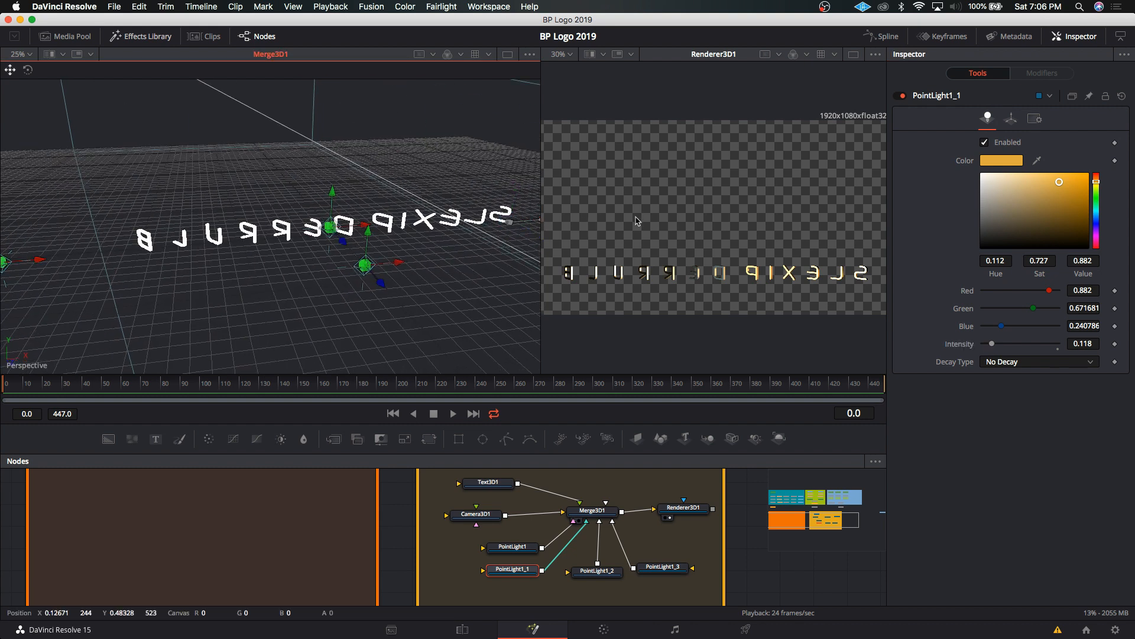
{"action": "left_click", "coordinate": [663, 567]}
{"action": "left_click_drag", "start_coordinate": [1056, 344], "coordinate": [986, 344]}
Reset the Y rotation of the Text3D1 characters to 0.
{"action": "scroll", "coordinate": [491, 490], "scroll_direction": "up", "scroll_amount": 1}
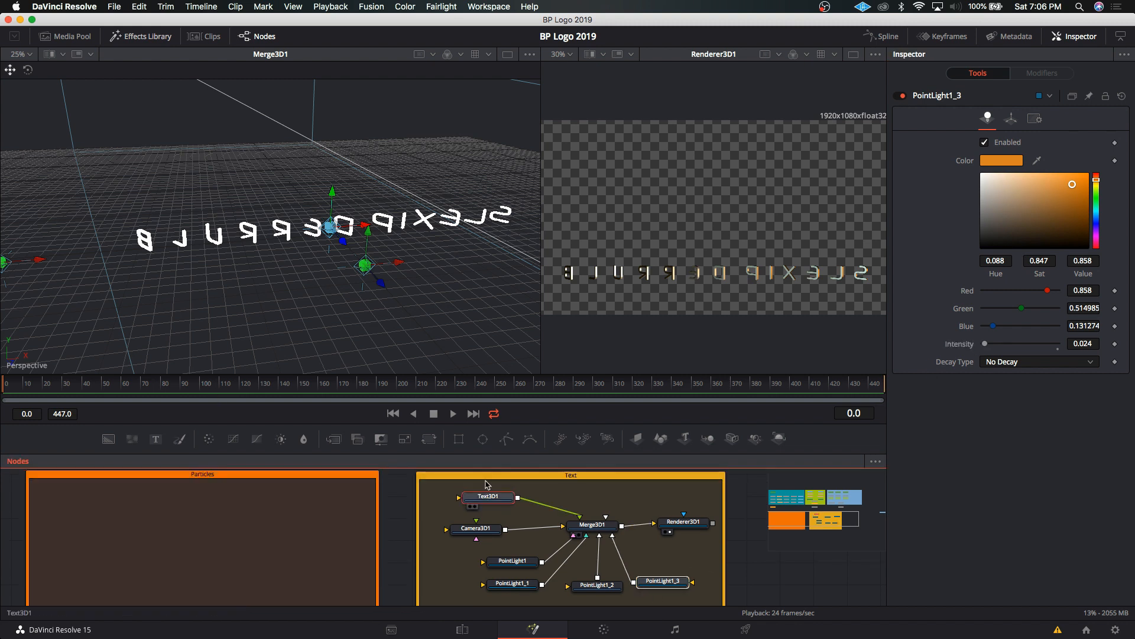
{"action": "left_click", "coordinate": [488, 496]}
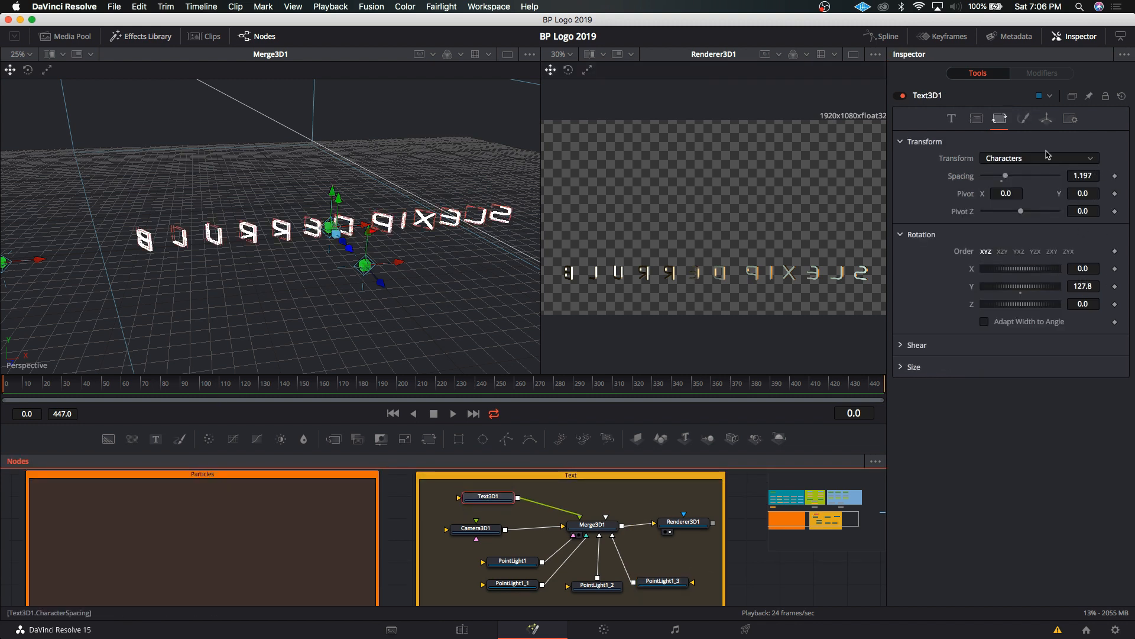
{"action": "left_click", "coordinate": [1090, 285]}
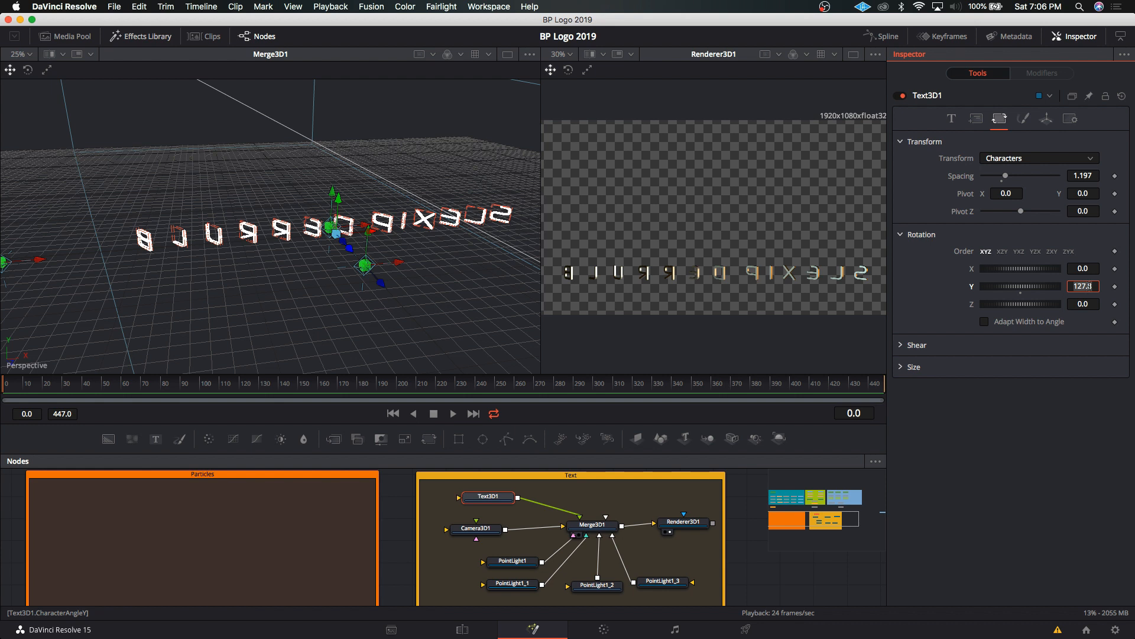
{"action": "type", "text": "0"}
{"action": "key", "text": "Tab"}
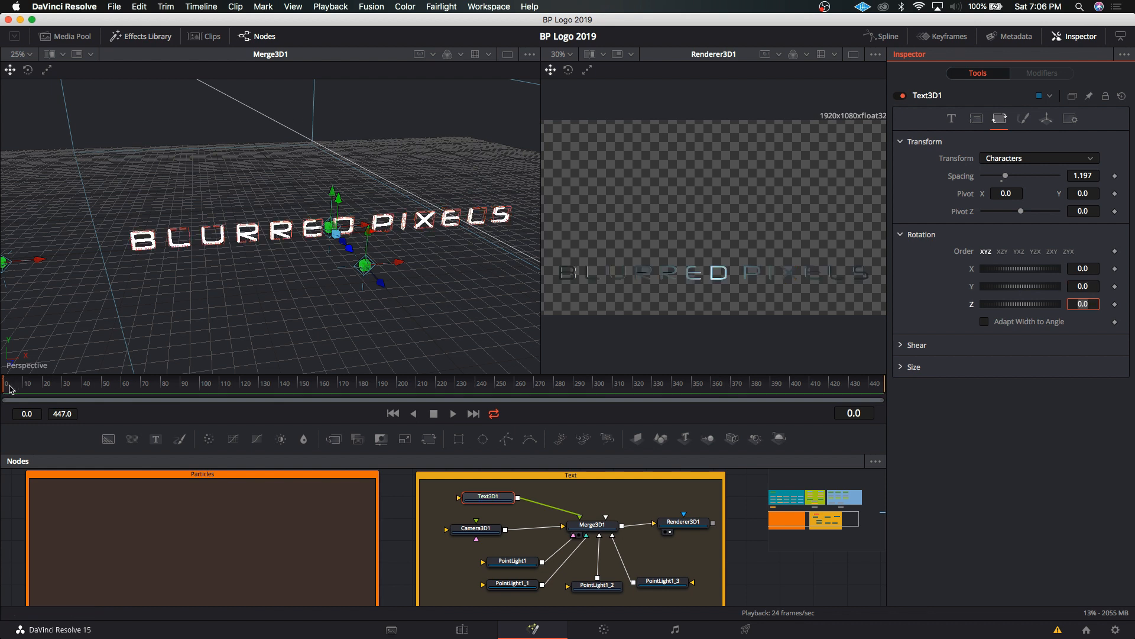
Keyframe the characters' Y rotation at 0 on frame 280 and 542.6 on frame 0, and scrub back to frame 280 to preview the spin.
{"action": "left_click", "coordinate": [384, 413]}
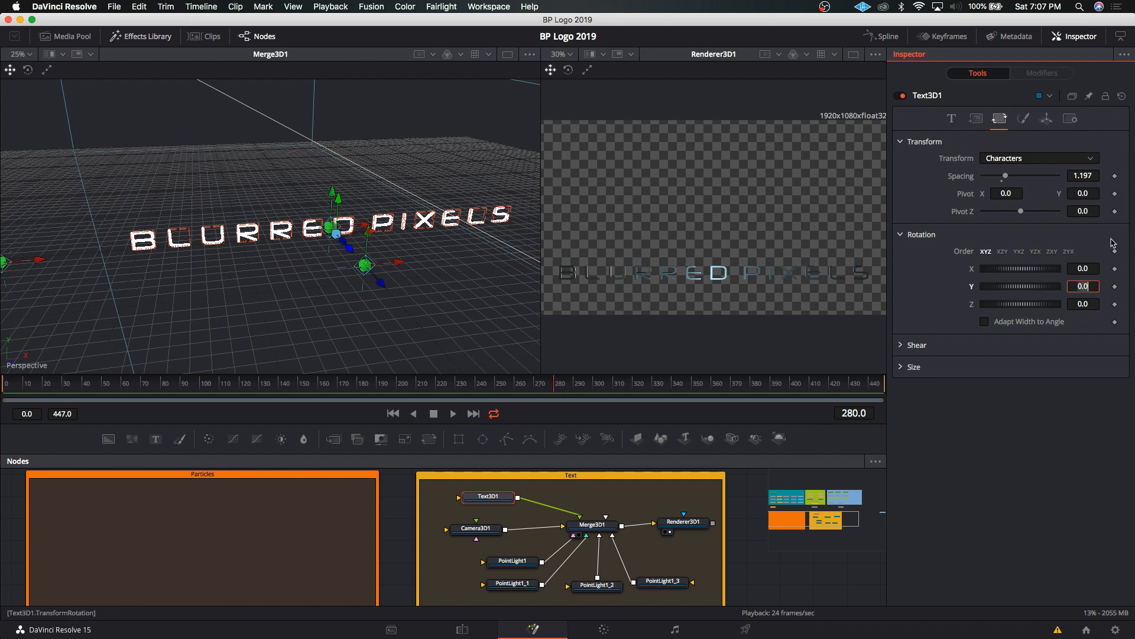
{"action": "left_click", "coordinate": [1115, 287]}
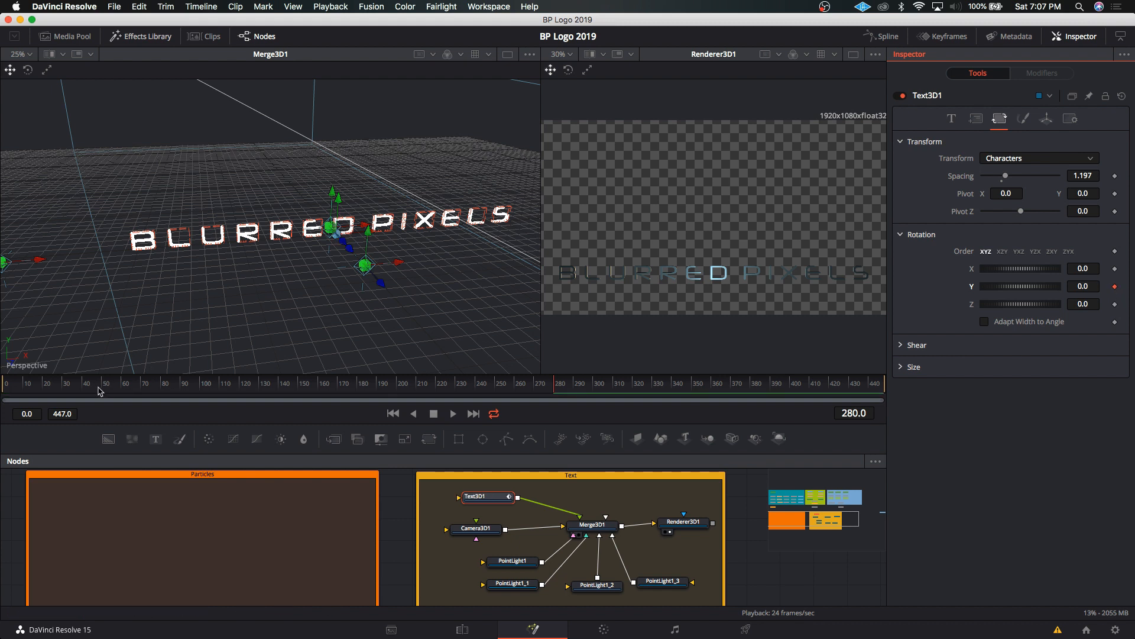
{"action": "left_click_drag", "start_coordinate": [100, 390], "coordinate": [4, 390]}
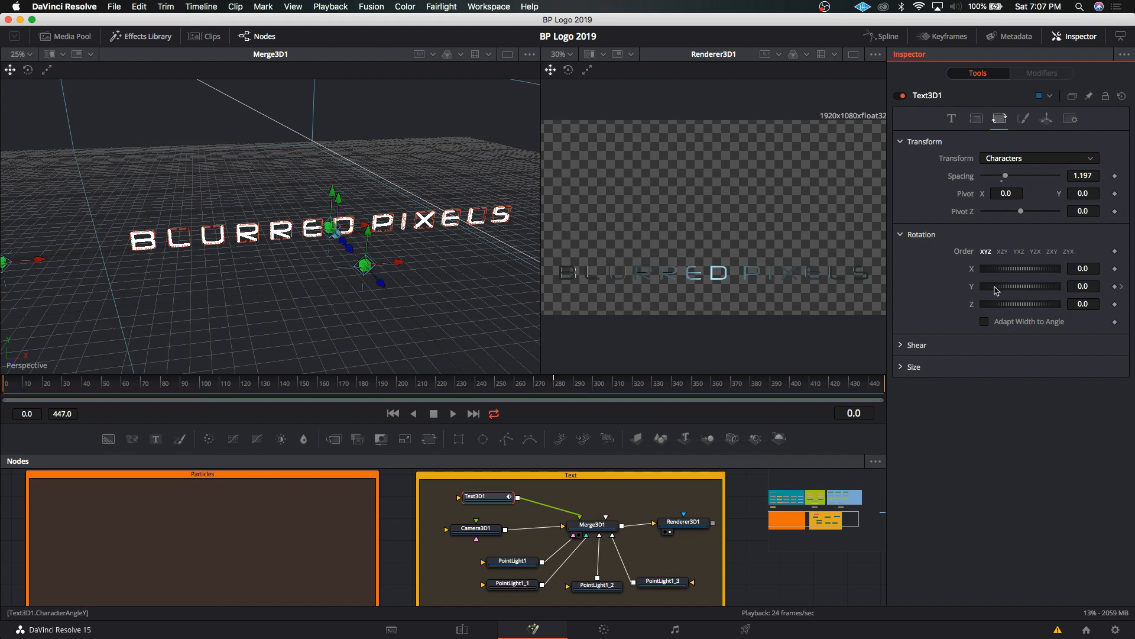
{"action": "left_click_drag", "start_coordinate": [995, 290], "coordinate": [1116, 305]}
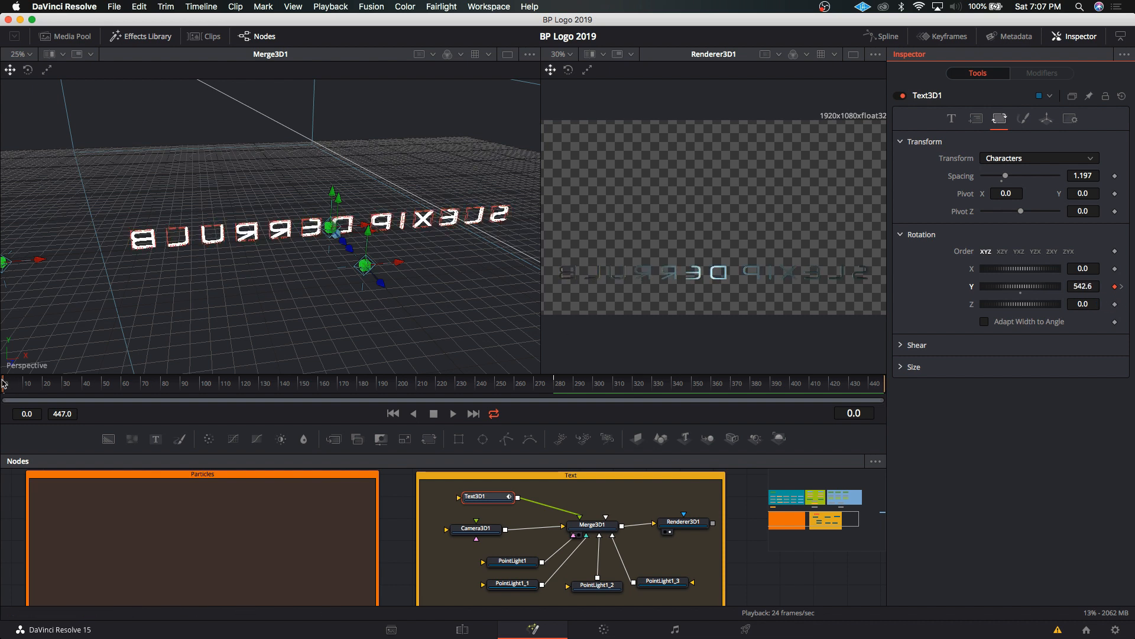
{"action": "left_click_drag", "start_coordinate": [3, 385], "coordinate": [566, 404]}
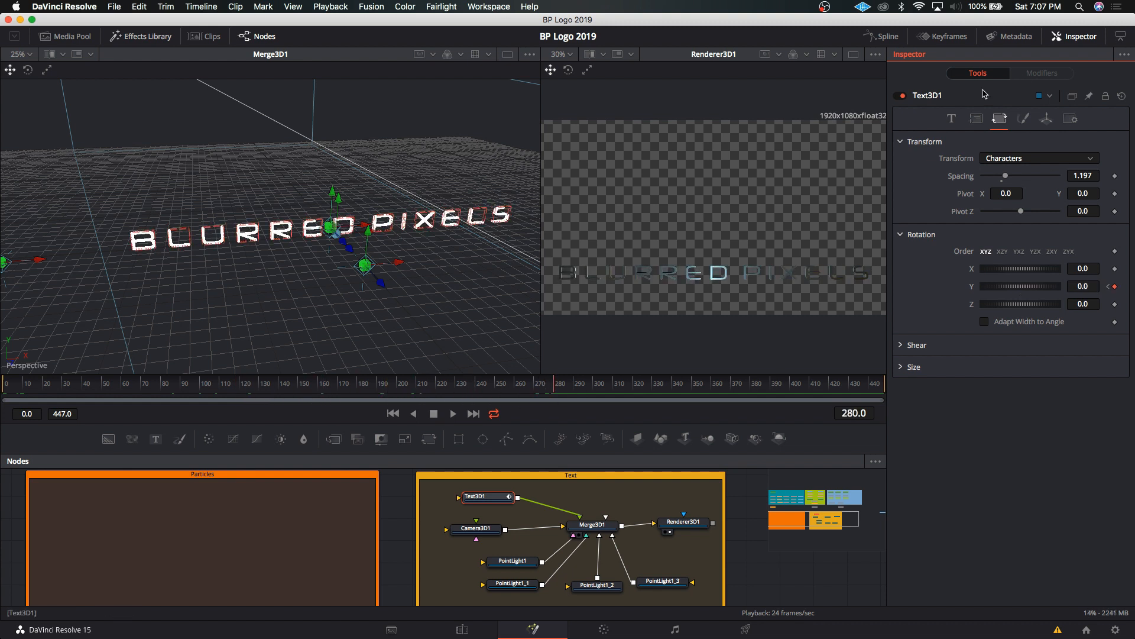
{"action": "left_click", "coordinate": [954, 118]}
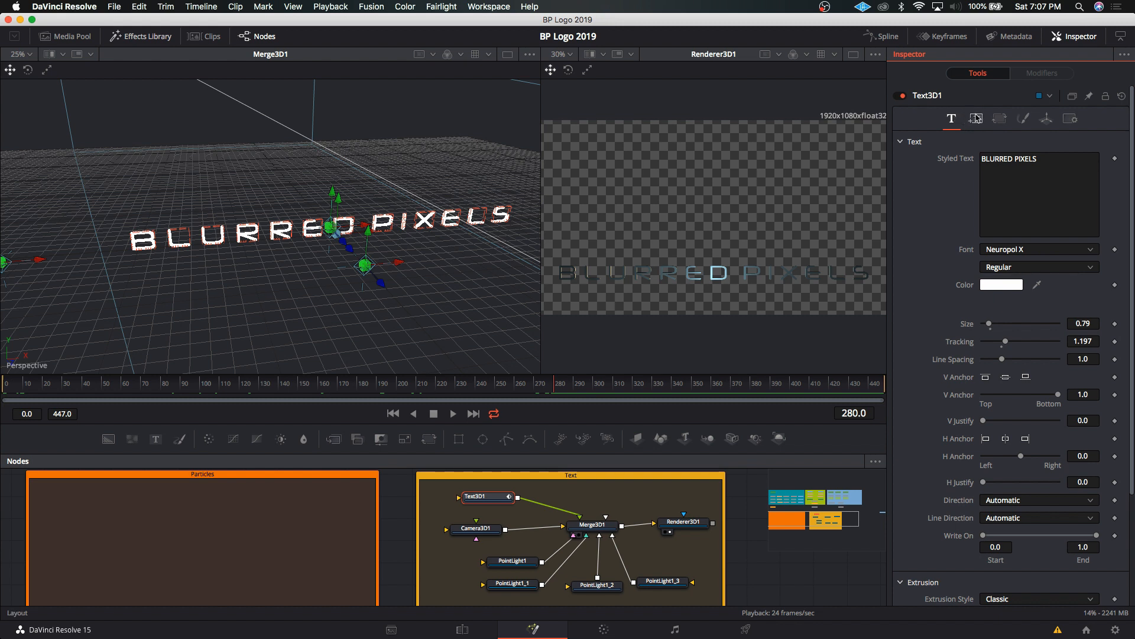
Try a Z pivot offset of 0.032 on the Text3D1 characters and reset it to 0.
{"action": "left_click", "coordinate": [977, 119]}
{"action": "left_click", "coordinate": [1000, 120]}
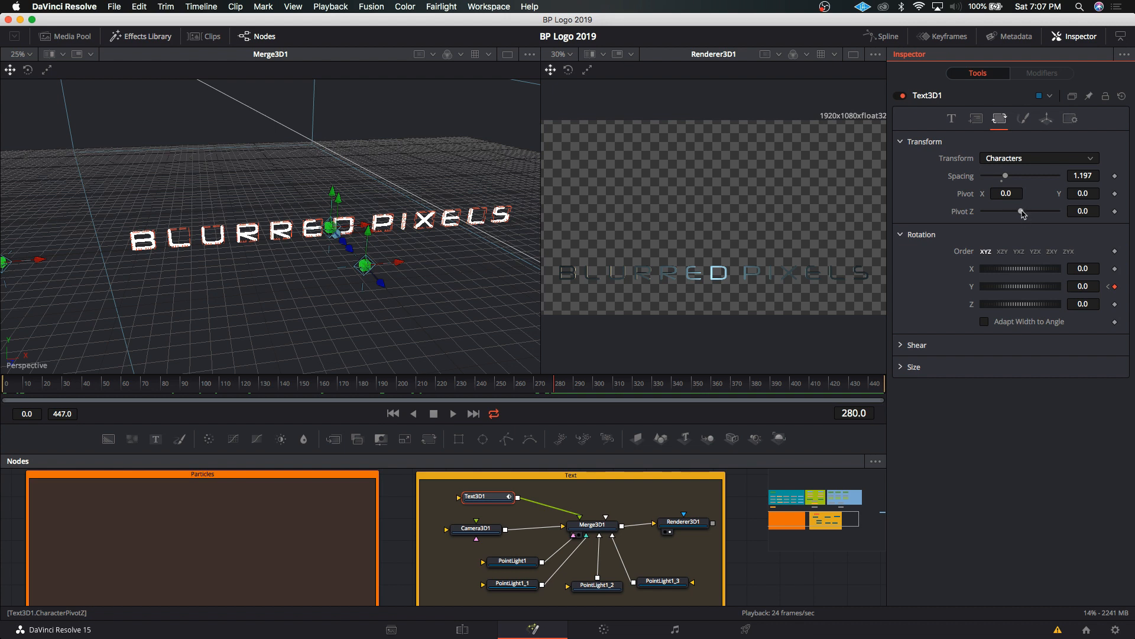
{"action": "left_click_drag", "start_coordinate": [1021, 214], "coordinate": [1023, 213]}
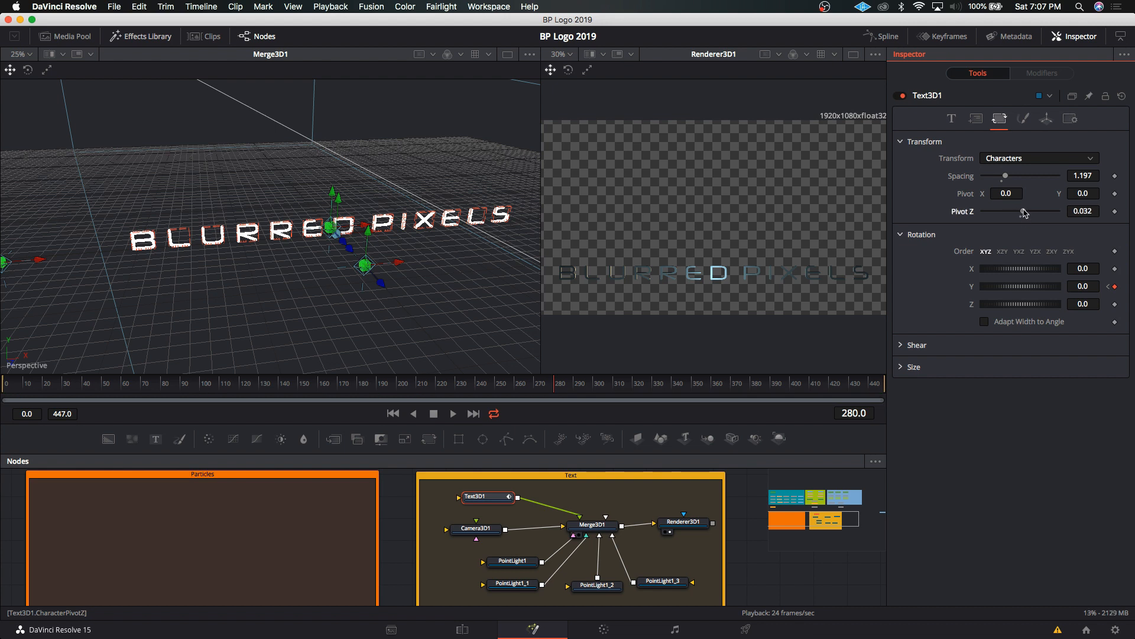
{"action": "double_click", "coordinate": [1024, 214]}
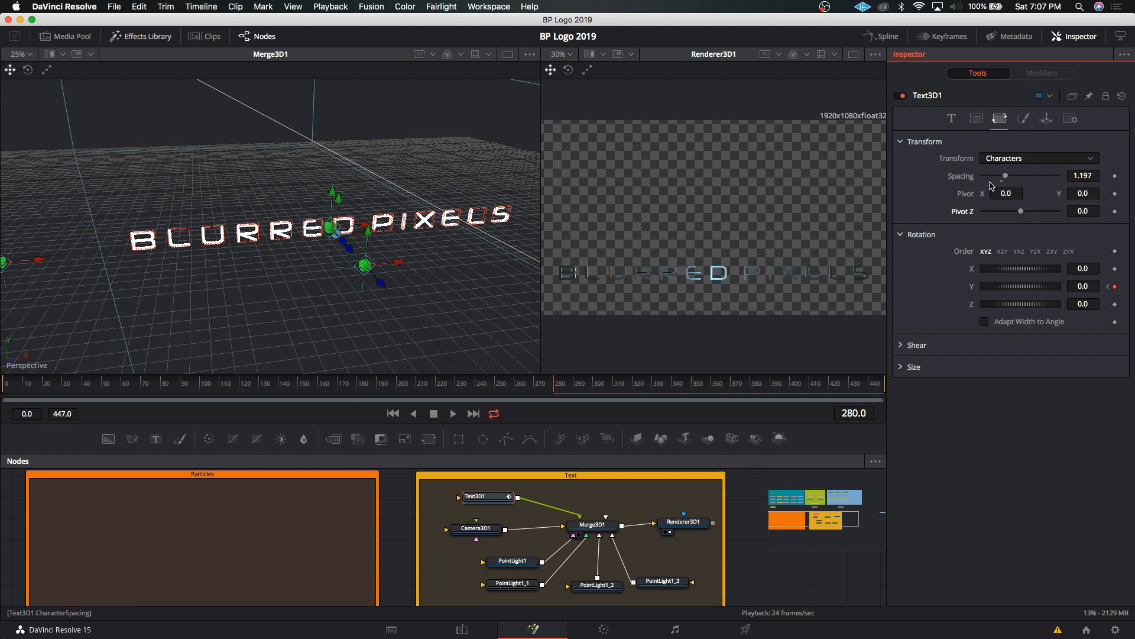
Keyframe Text3D1's Z offset at 10 on frame 0 and 0 on frame 280, and scrub to frame 344 to preview the move.
{"action": "left_click", "coordinate": [1046, 118]}
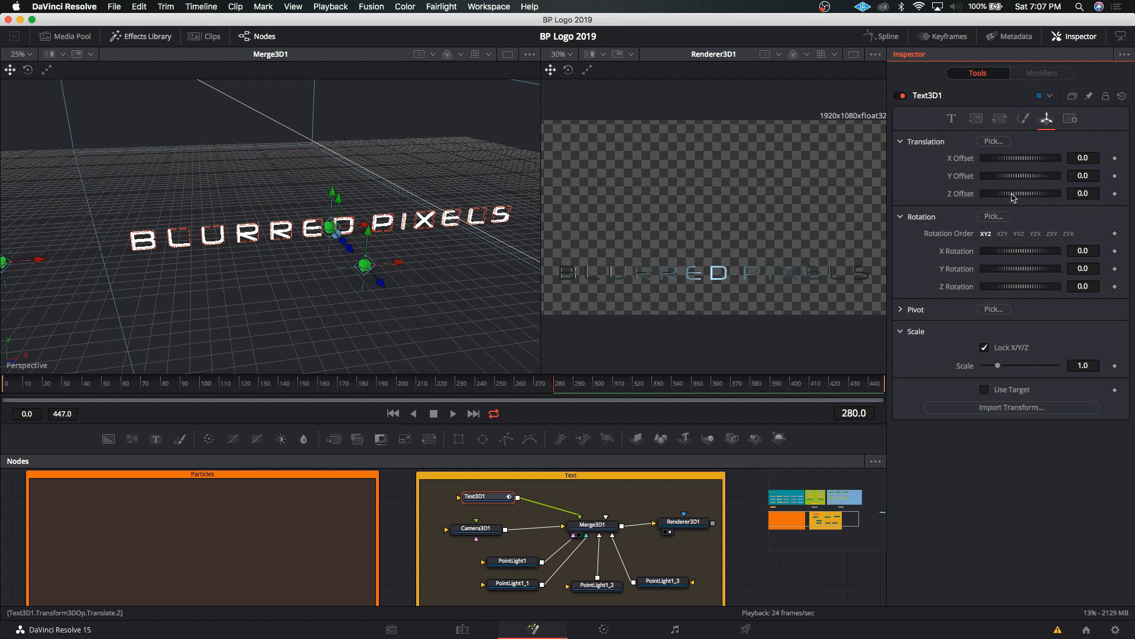
{"action": "left_click_drag", "start_coordinate": [1010, 196], "coordinate": [1048, 197]}
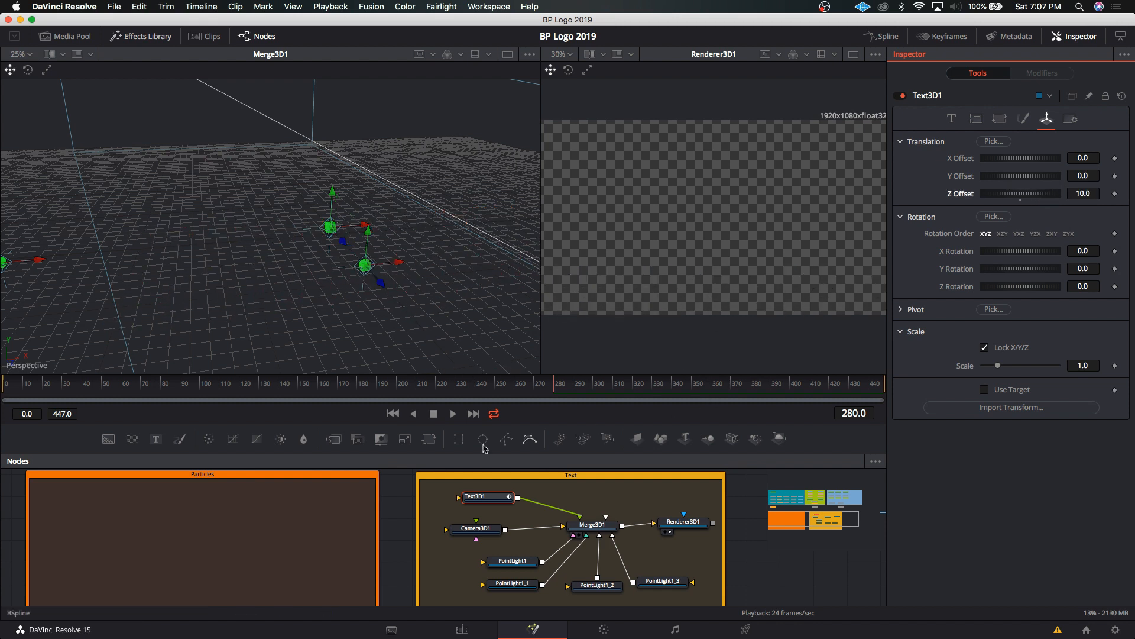
{"action": "left_click", "coordinate": [391, 415]}
{"action": "left_click", "coordinate": [1115, 194]}
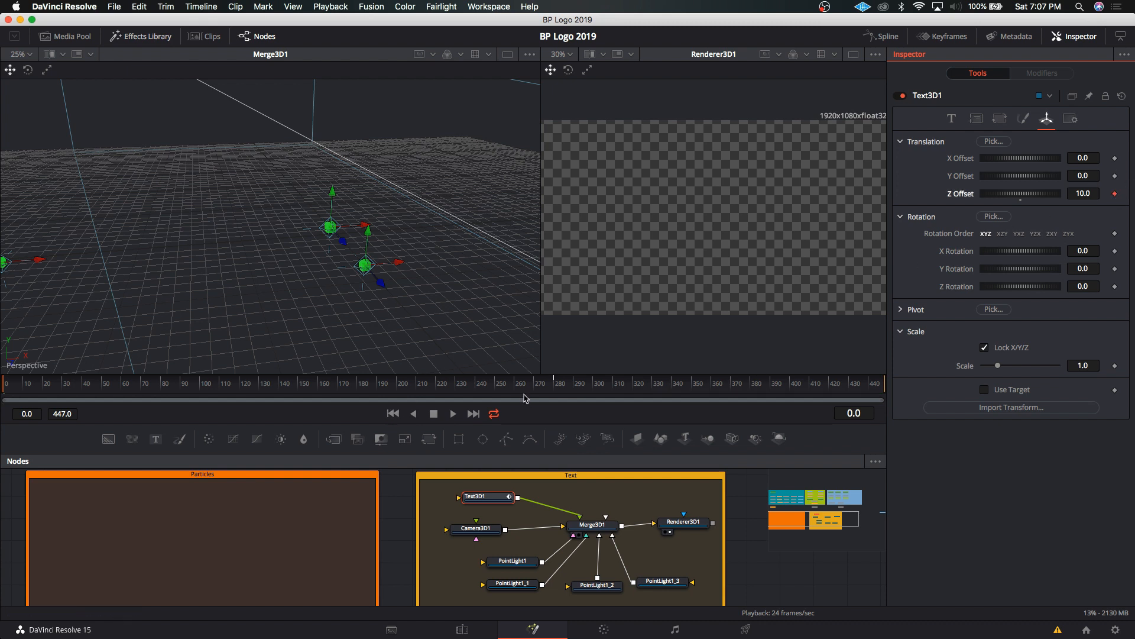
{"action": "left_click", "coordinate": [555, 387]}
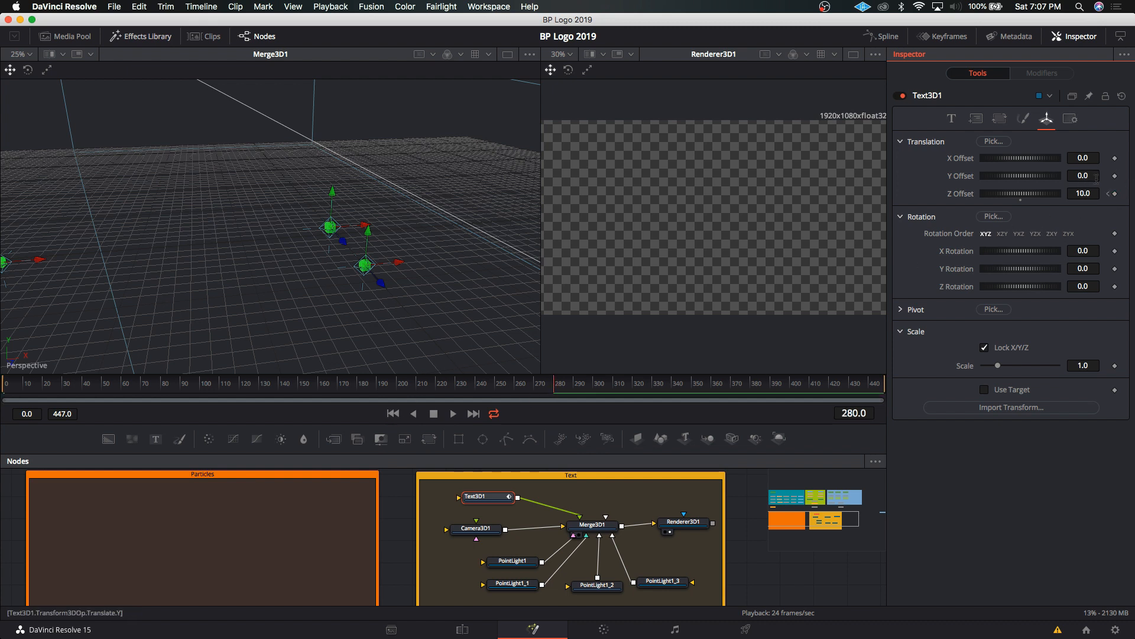
{"action": "left_click", "coordinate": [1078, 193]}
{"action": "type", "text": "0"}
{"action": "key", "text": "Tab"}
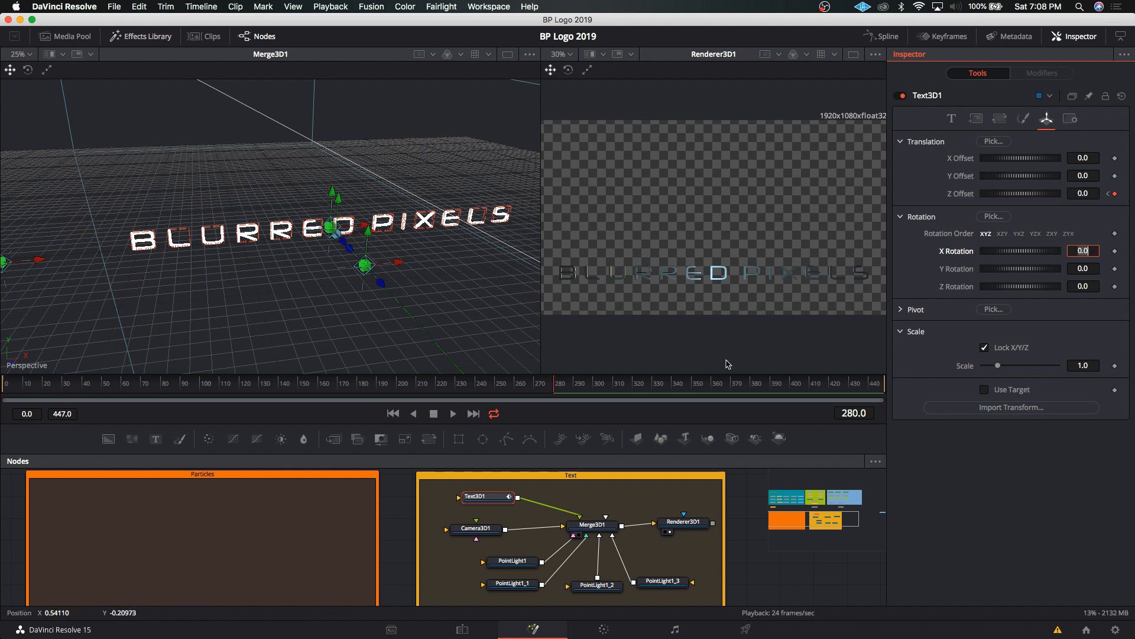
{"action": "left_click_drag", "start_coordinate": [507, 394], "coordinate": [570, 412]}
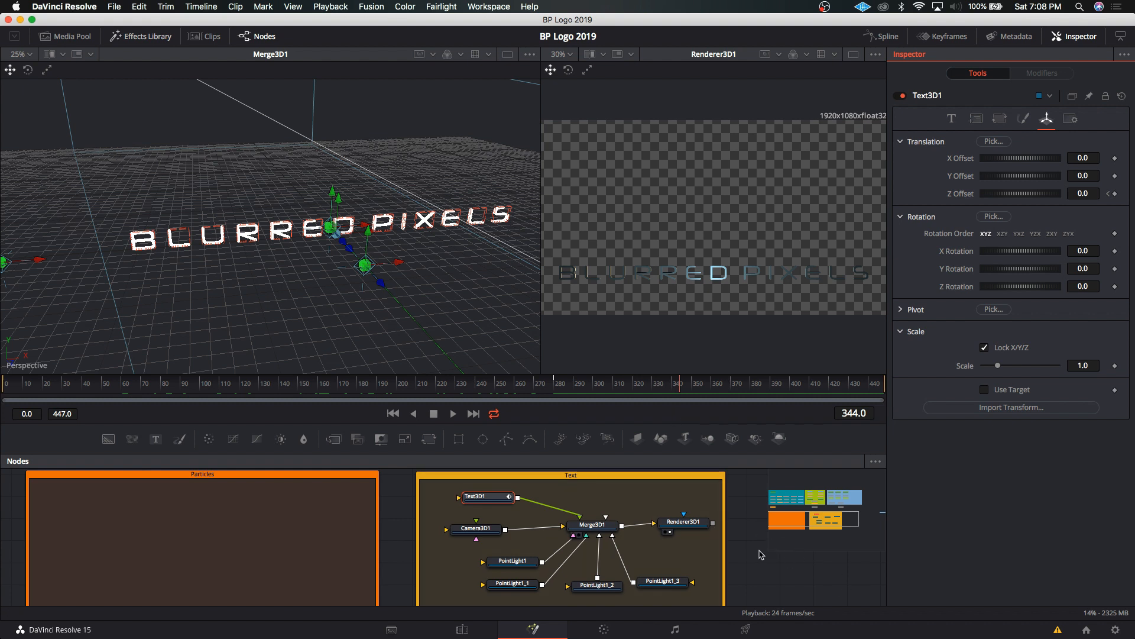
Add a Merge node after Merge8, connect Renderer3D1 to it as foreground, and show the new merge in the second viewer.
{"action": "scroll", "coordinate": [762, 555], "scroll_direction": "up", "scroll_amount": 1}
{"action": "left_click", "coordinate": [701, 541]}
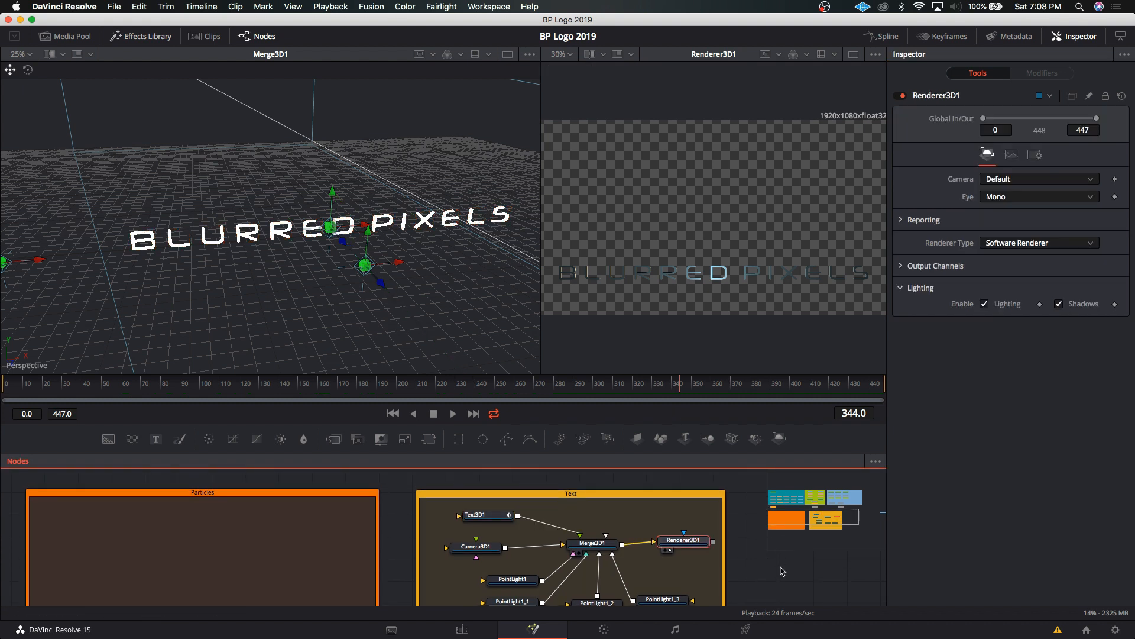
{"action": "left_click_drag", "start_coordinate": [774, 561], "coordinate": [562, 537]}
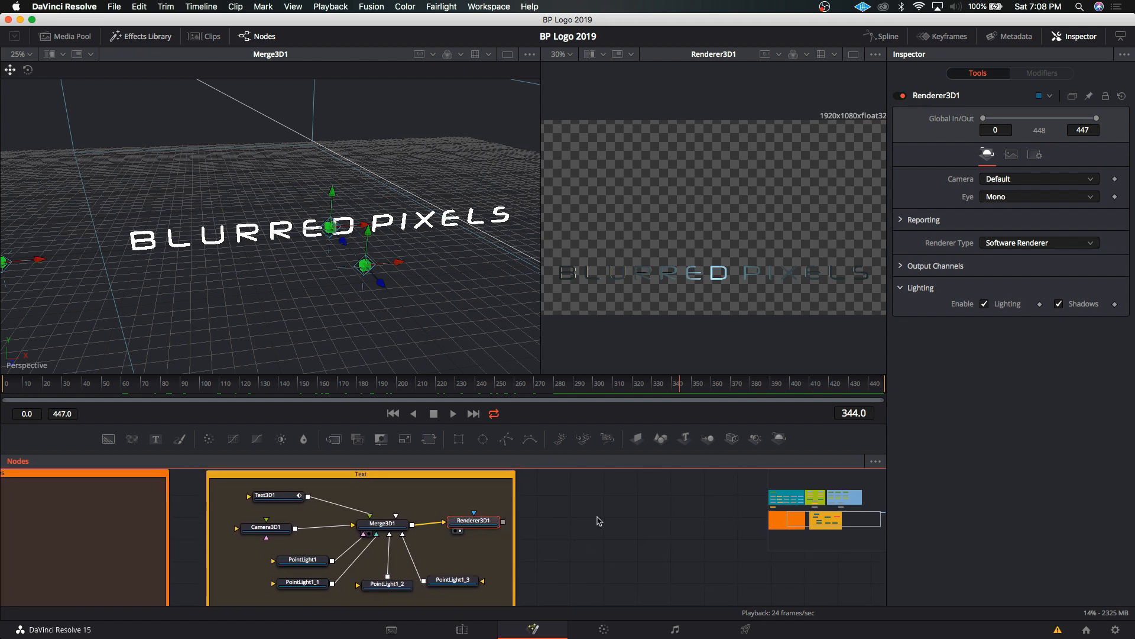
{"action": "scroll", "coordinate": [598, 520], "scroll_direction": "up", "scroll_amount": 5}
{"action": "scroll", "coordinate": [577, 520], "scroll_direction": "down", "scroll_amount": 1}
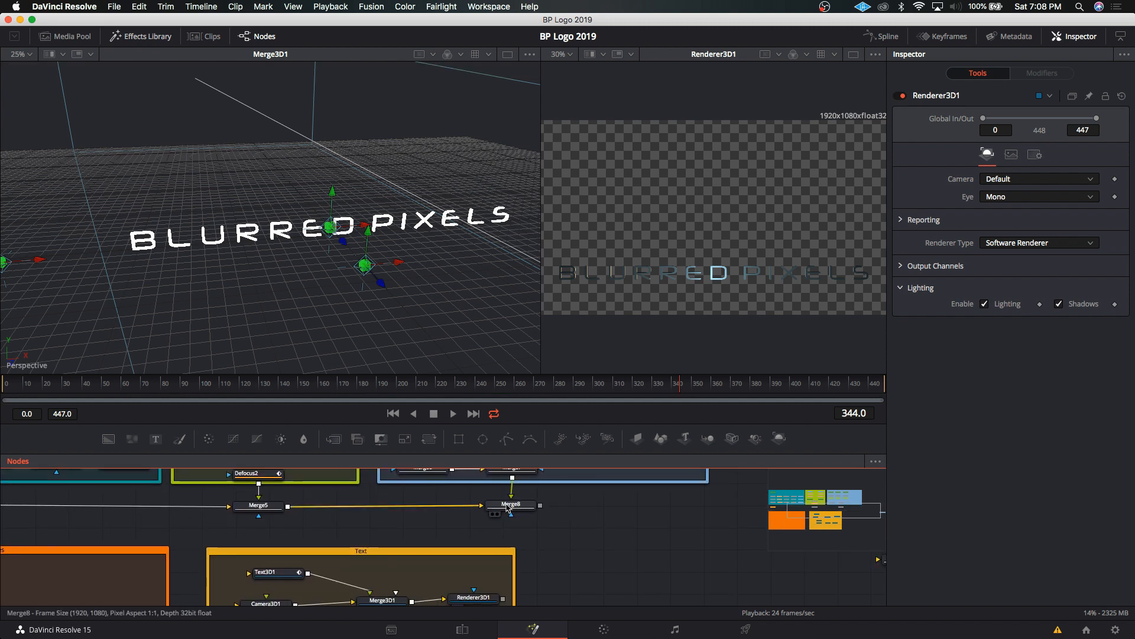
{"action": "left_click", "coordinate": [507, 506]}
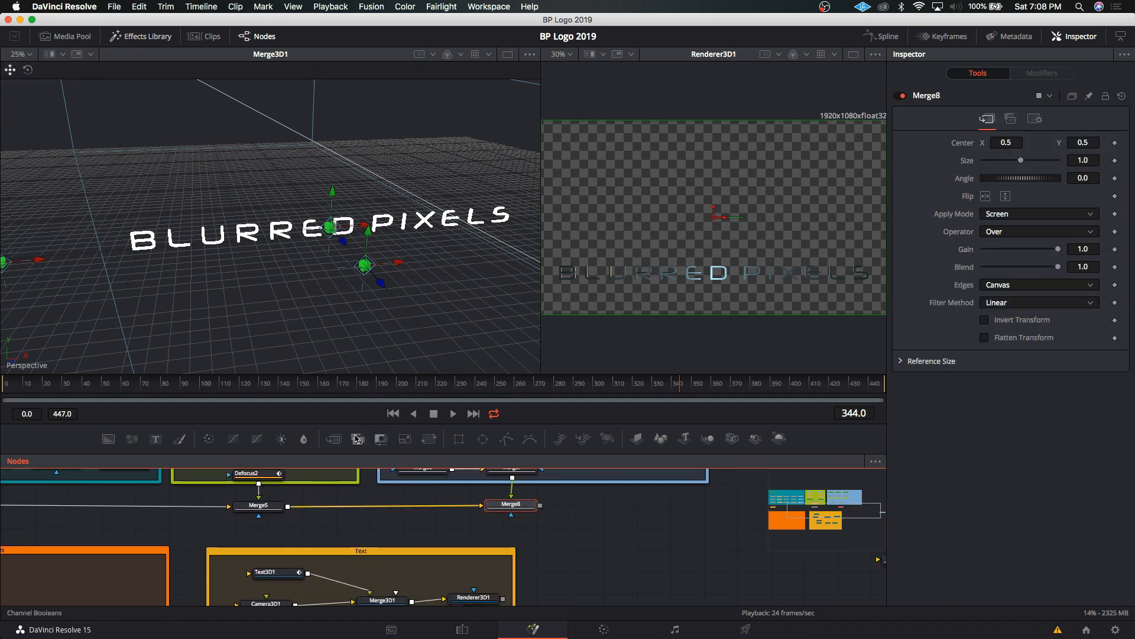
{"action": "left_click", "coordinate": [333, 438]}
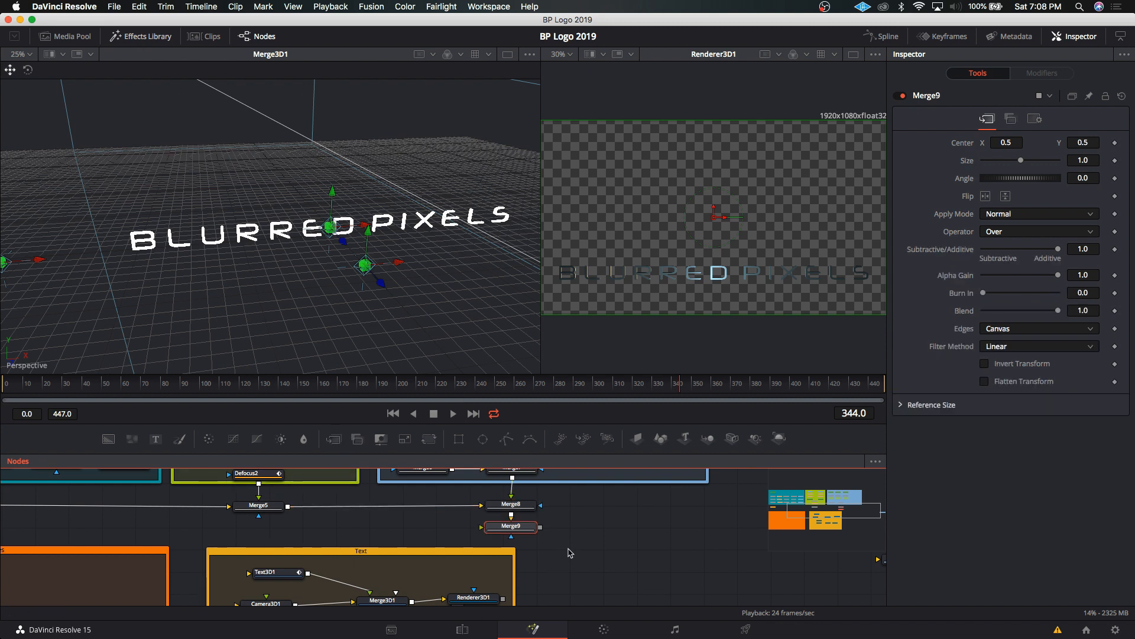
{"action": "left_click_drag", "start_coordinate": [503, 598], "coordinate": [615, 507]}
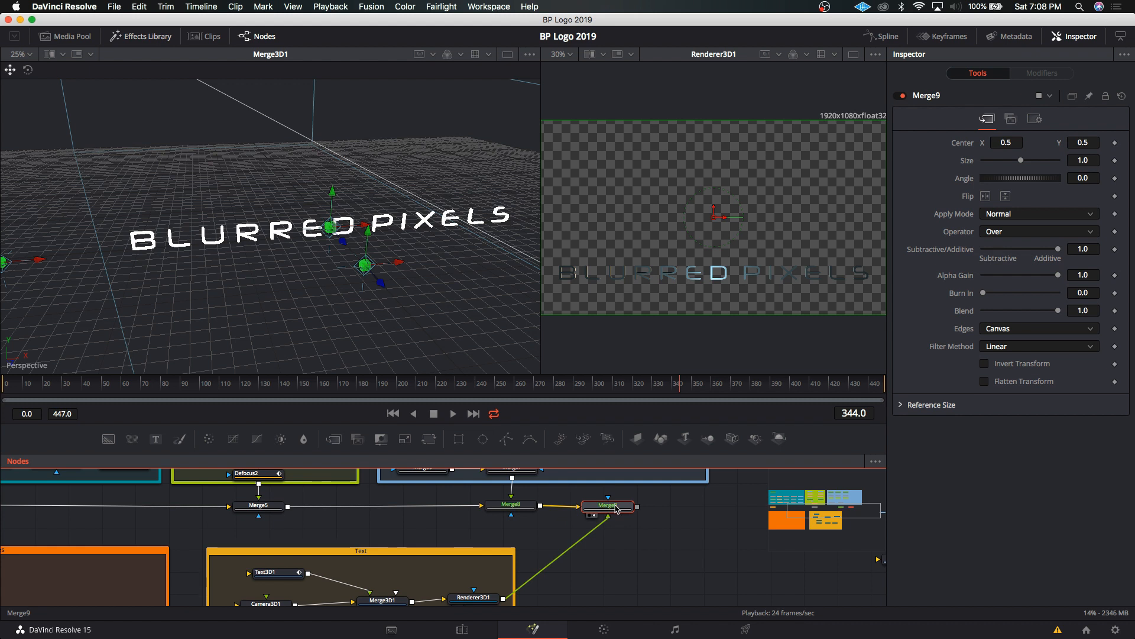
{"action": "key", "text": "2"}
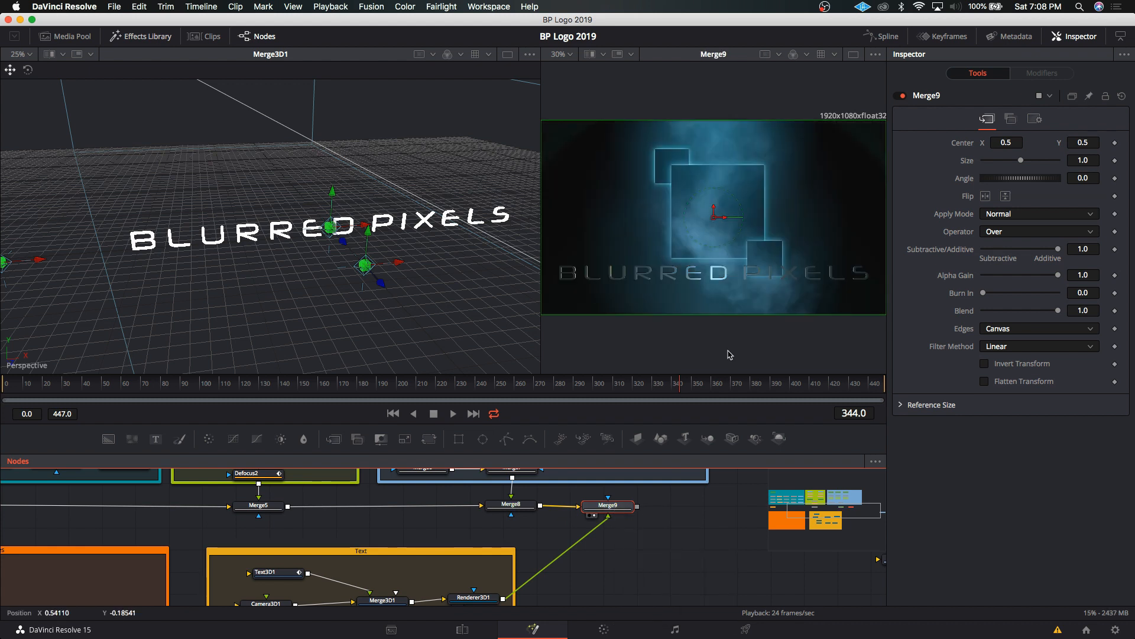
Scrub between frames 130 and 307 to examine the text animation composited over the logo background.
{"action": "left_click", "coordinate": [673, 383]}
{"action": "left_click", "coordinate": [447, 382]}
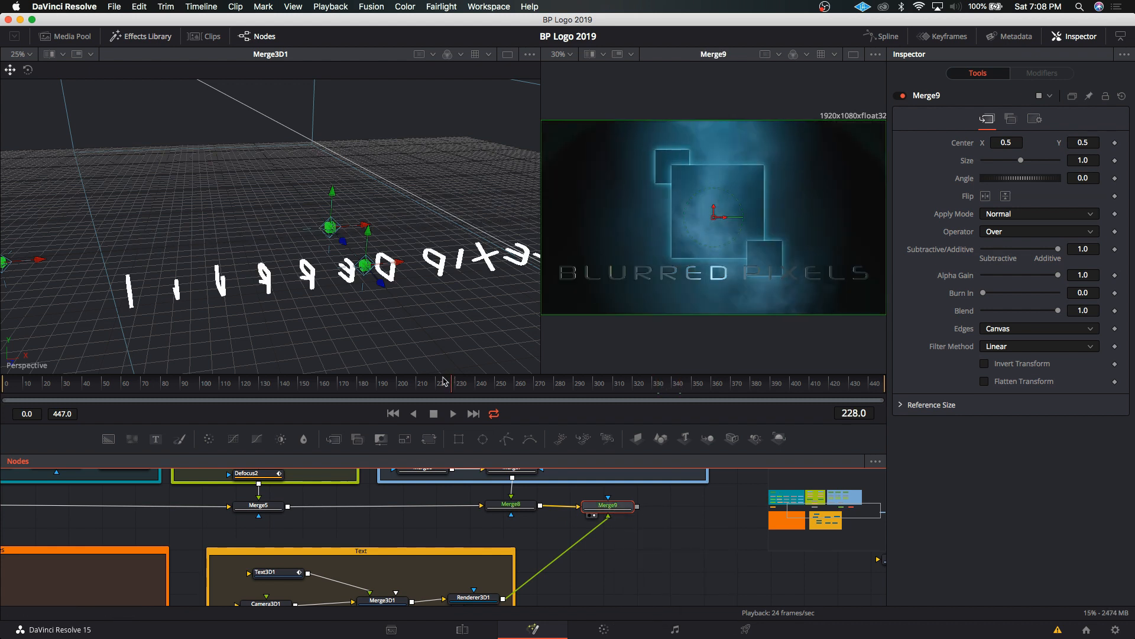
{"action": "left_click", "coordinate": [312, 382]}
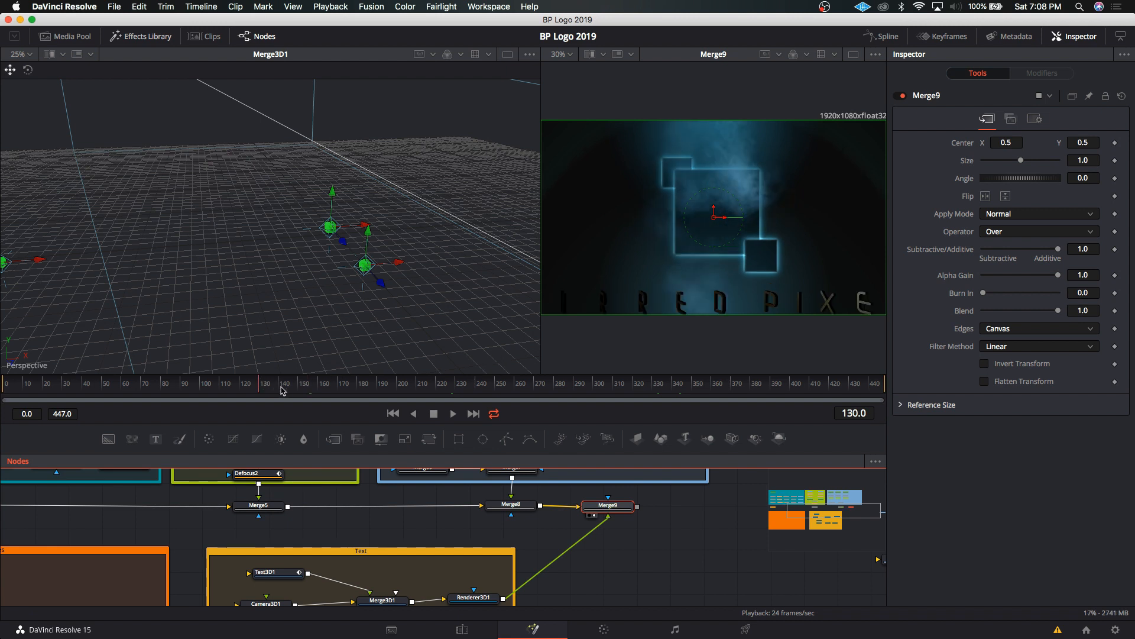
{"action": "left_click", "coordinate": [369, 386]}
{"action": "left_click_drag", "start_coordinate": [365, 387], "coordinate": [435, 387]}
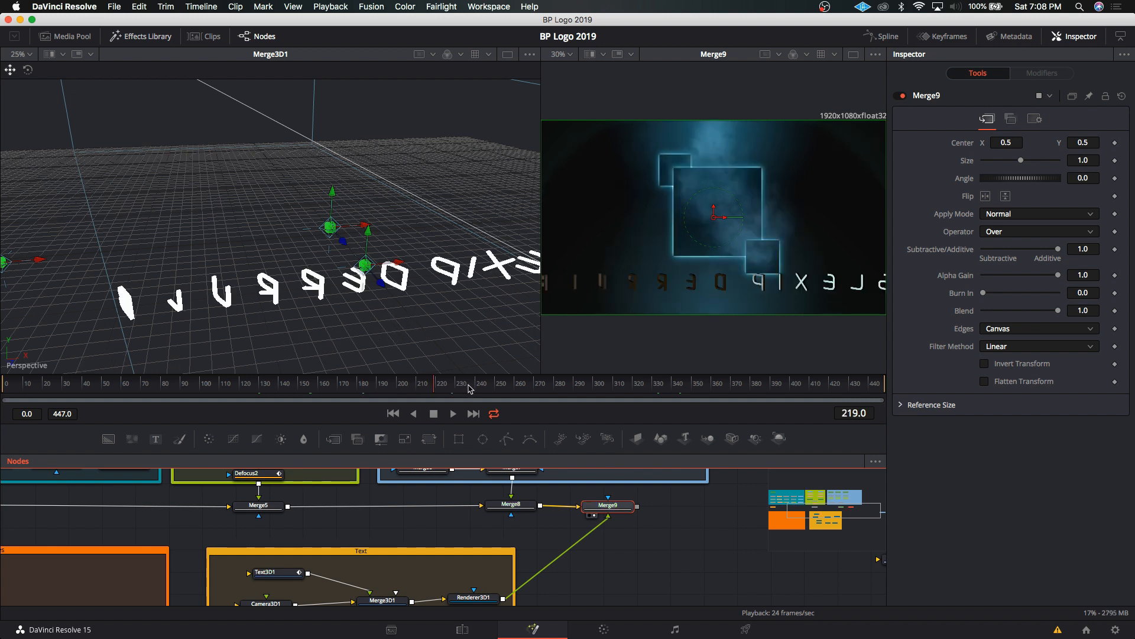
{"action": "left_click", "coordinate": [496, 389]}
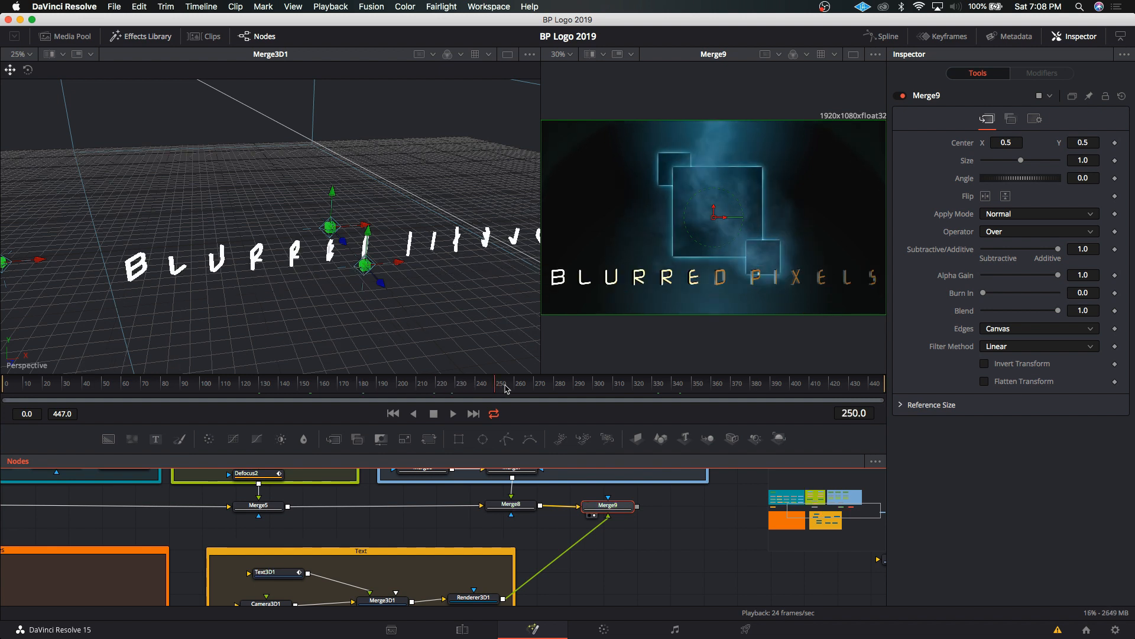
{"action": "left_click", "coordinate": [521, 388]}
{"action": "left_click", "coordinate": [548, 391]}
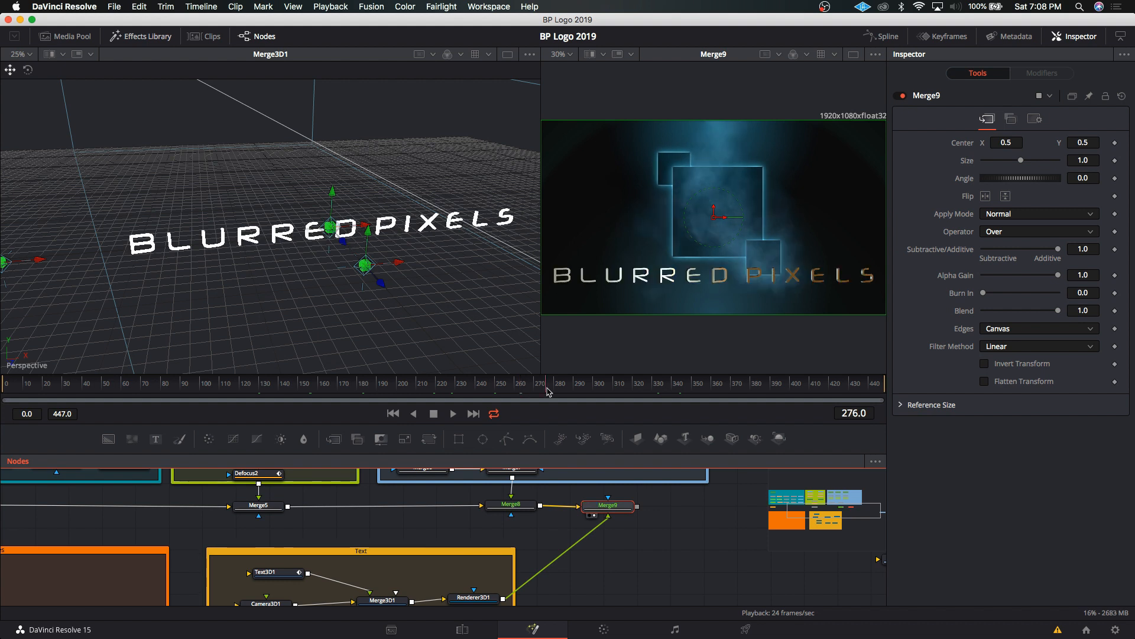
{"action": "left_click", "coordinate": [581, 390]}
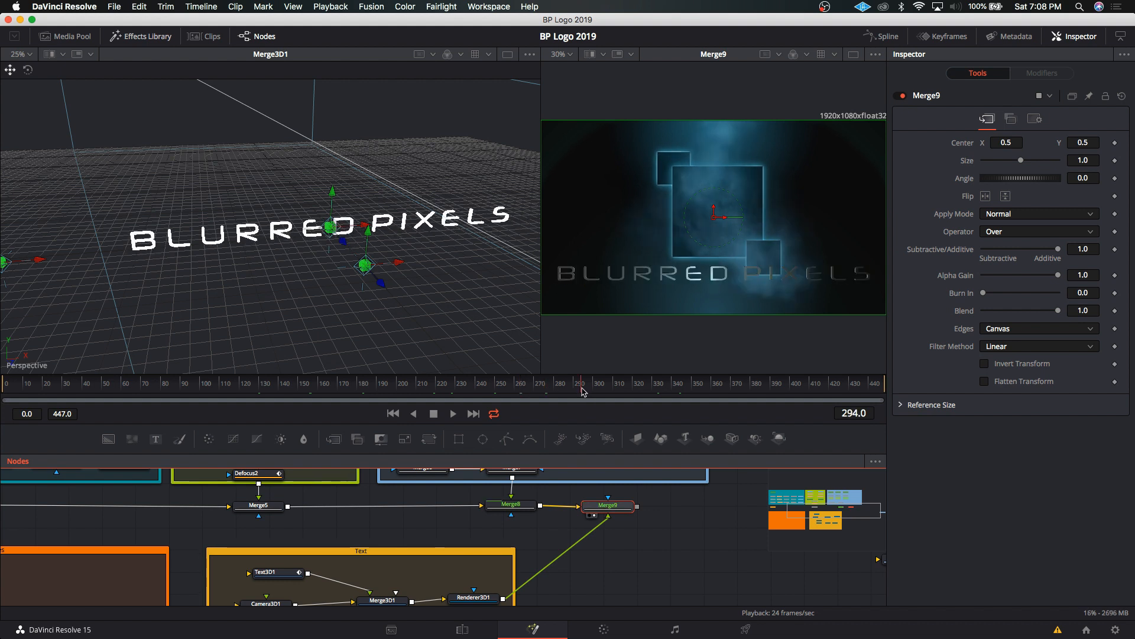
{"action": "left_click", "coordinate": [607, 390]}
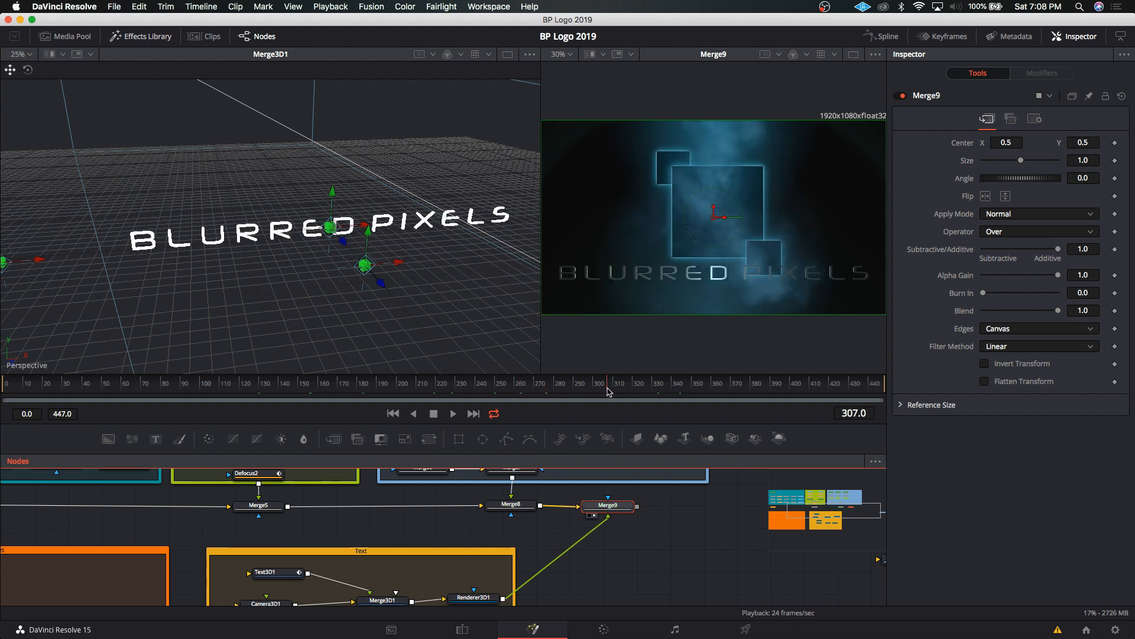
Set the Text3D1 tracking to 1.323 and size to 0.71, and preview the composite at several frames, ending on frame 281.
{"action": "left_click", "coordinate": [279, 578]}
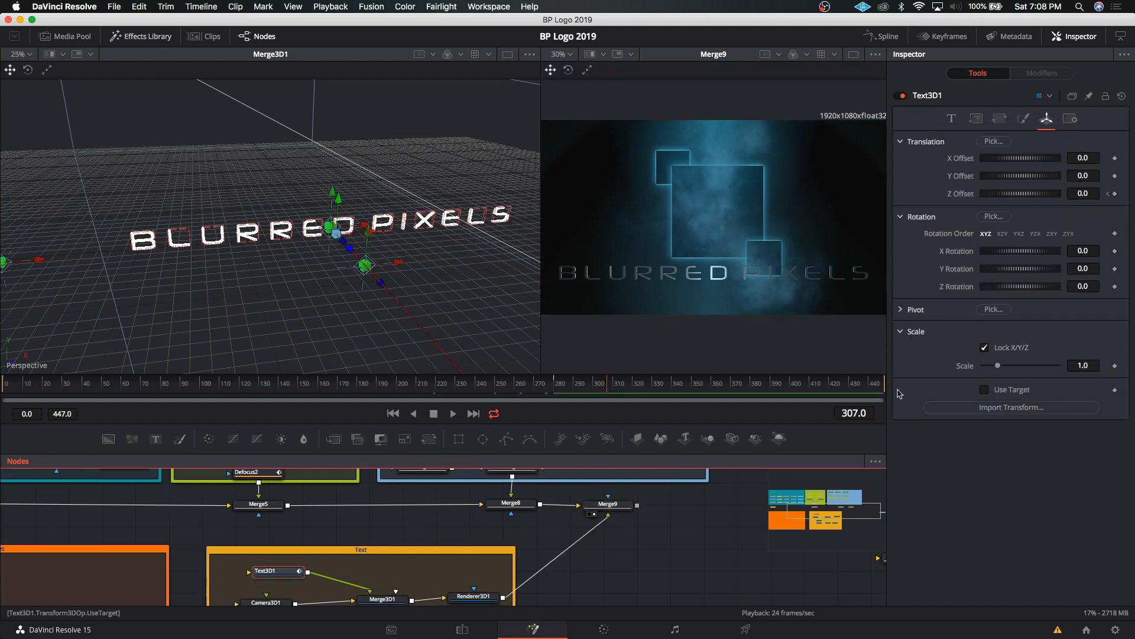
{"action": "left_click", "coordinate": [952, 119]}
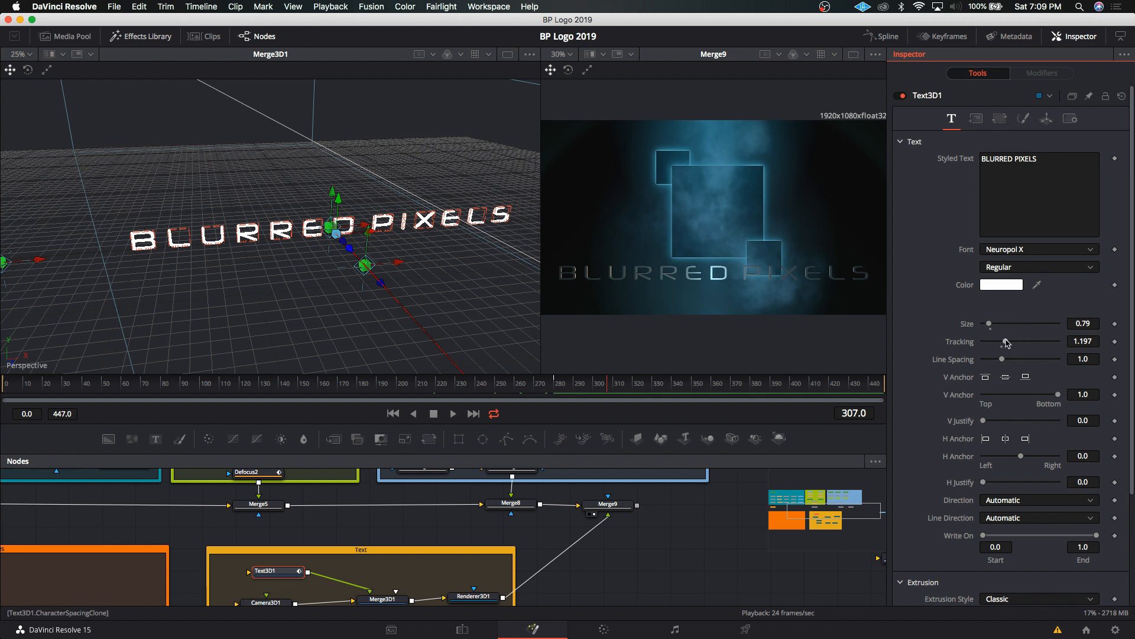
{"action": "left_click_drag", "start_coordinate": [1005, 343], "coordinate": [990, 324]}
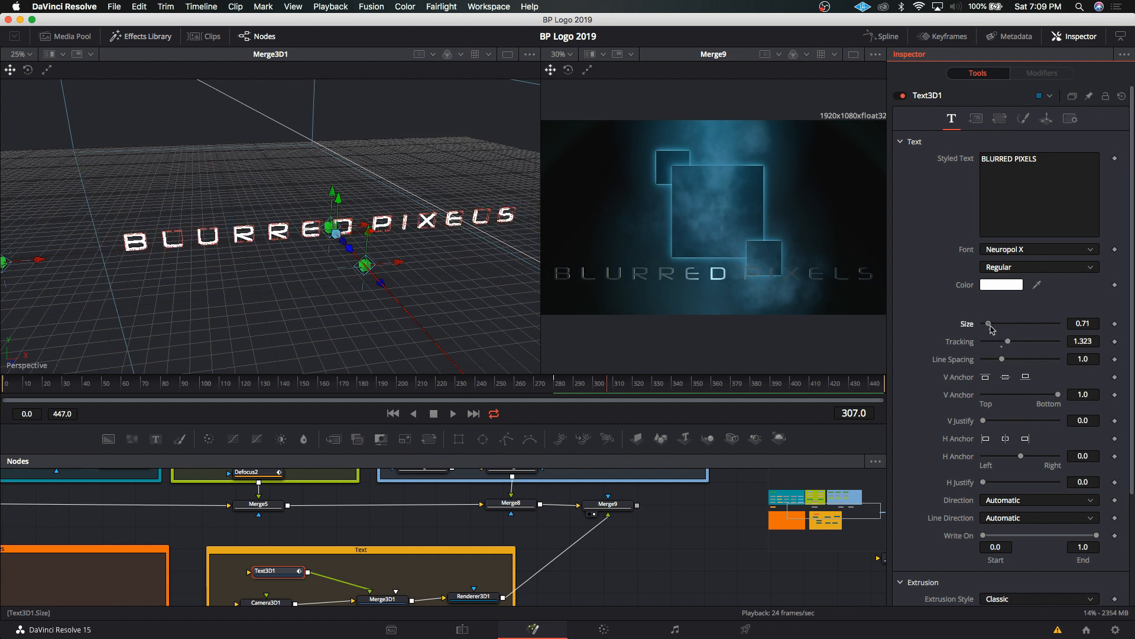
{"action": "left_click", "coordinate": [347, 392]}
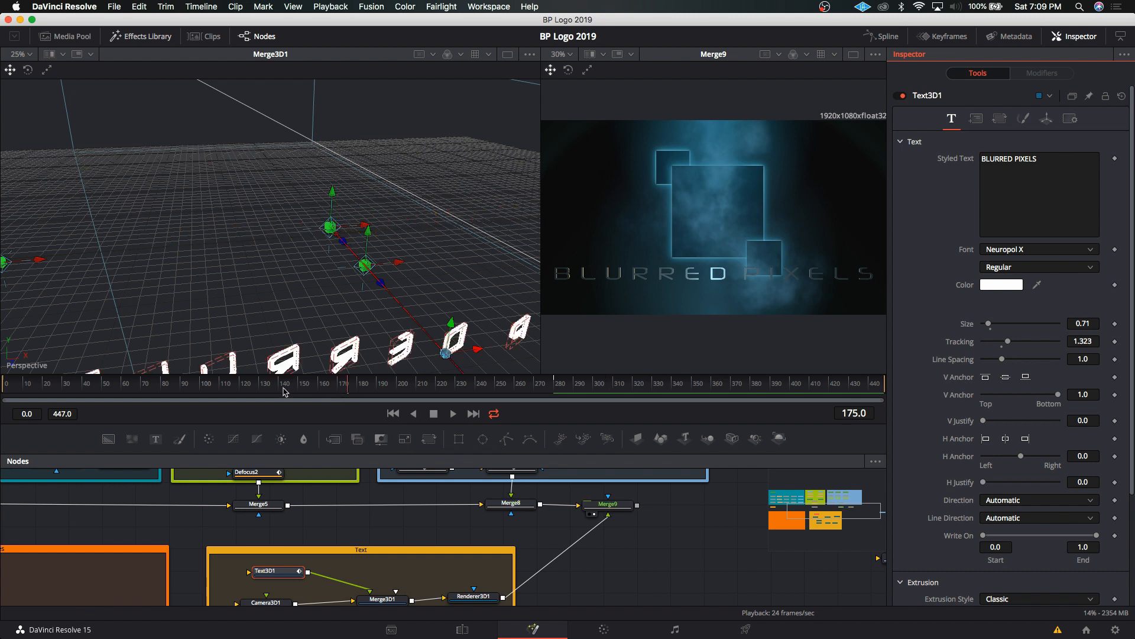
{"action": "left_click", "coordinate": [107, 388]}
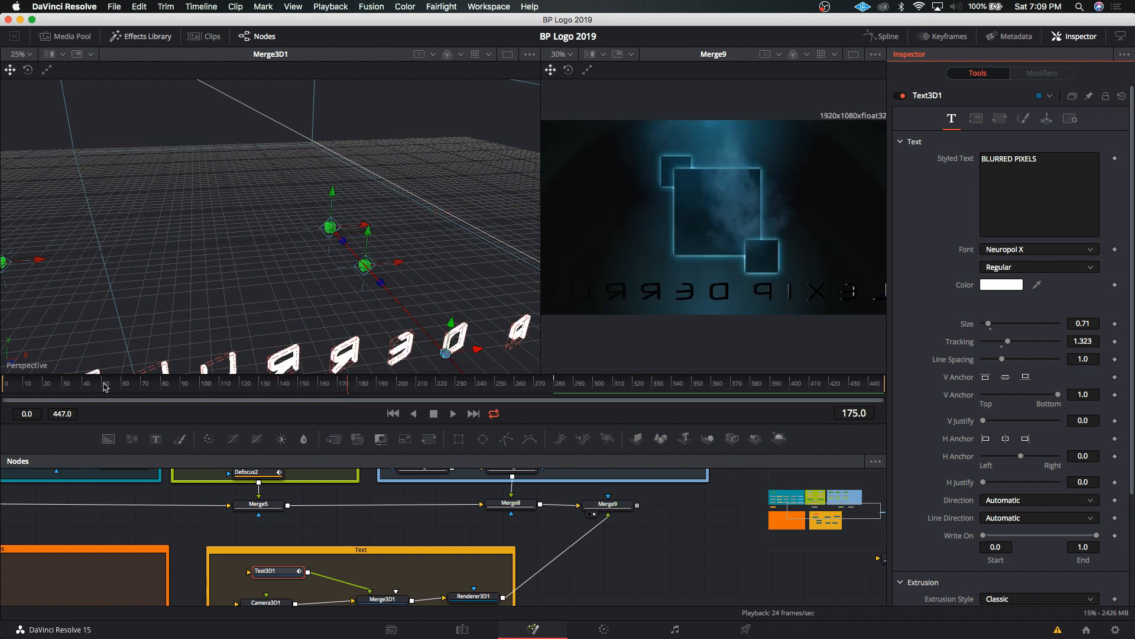
{"action": "left_click", "coordinate": [7, 388]}
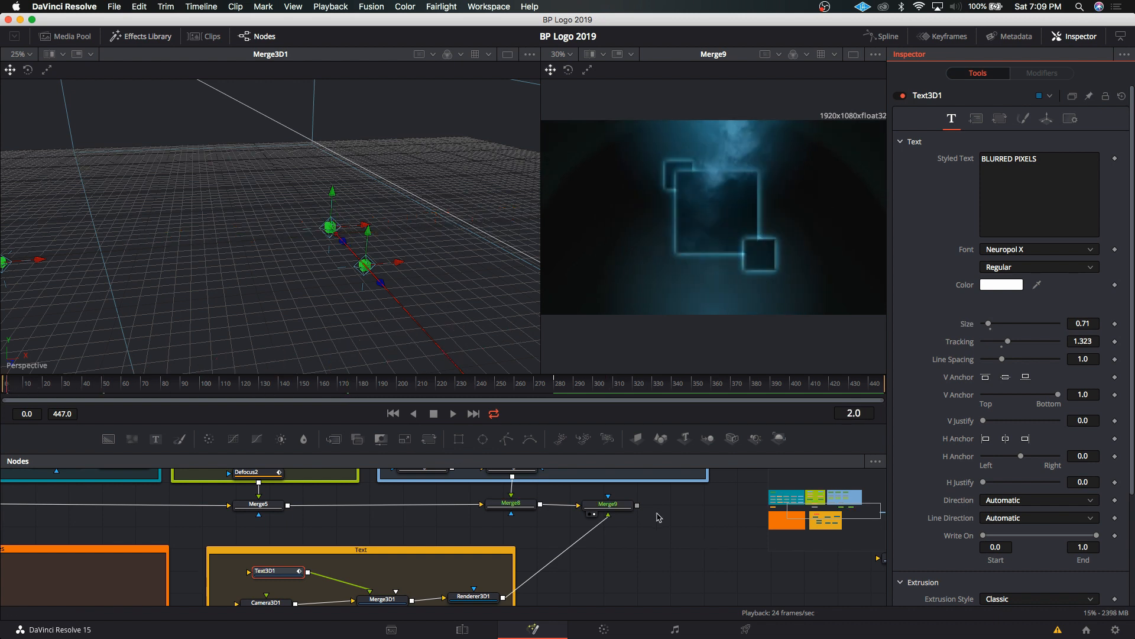
{"action": "left_click", "coordinate": [557, 389]}
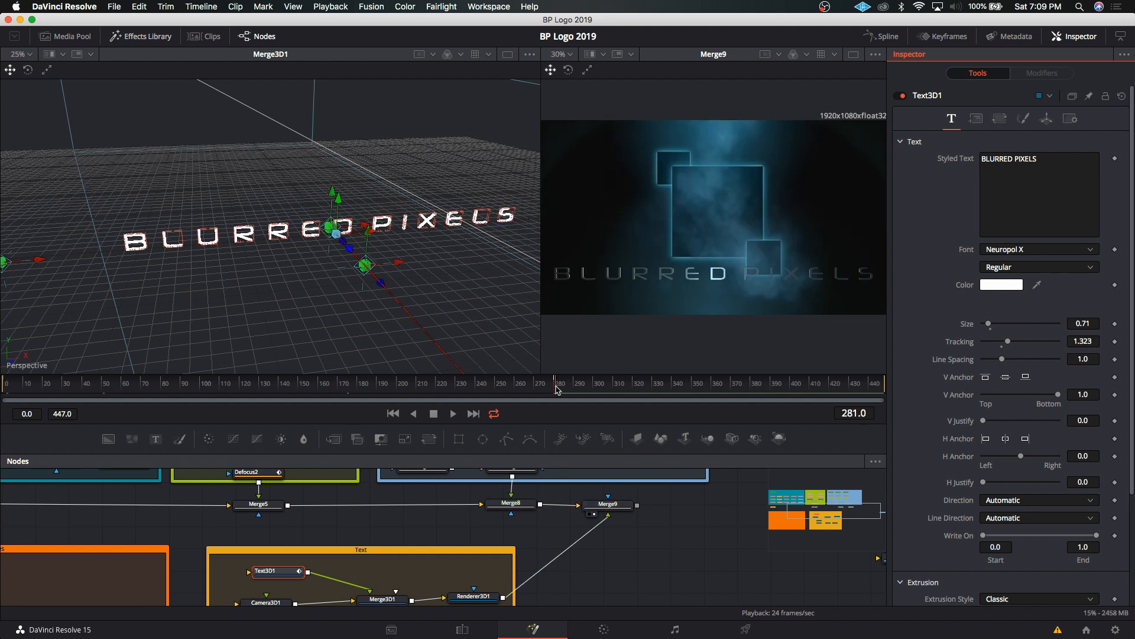
Try to paste a duplicate point light at PointLight1 and undo the paste.
{"action": "scroll", "coordinate": [674, 541], "scroll_direction": "down", "scroll_amount": 3}
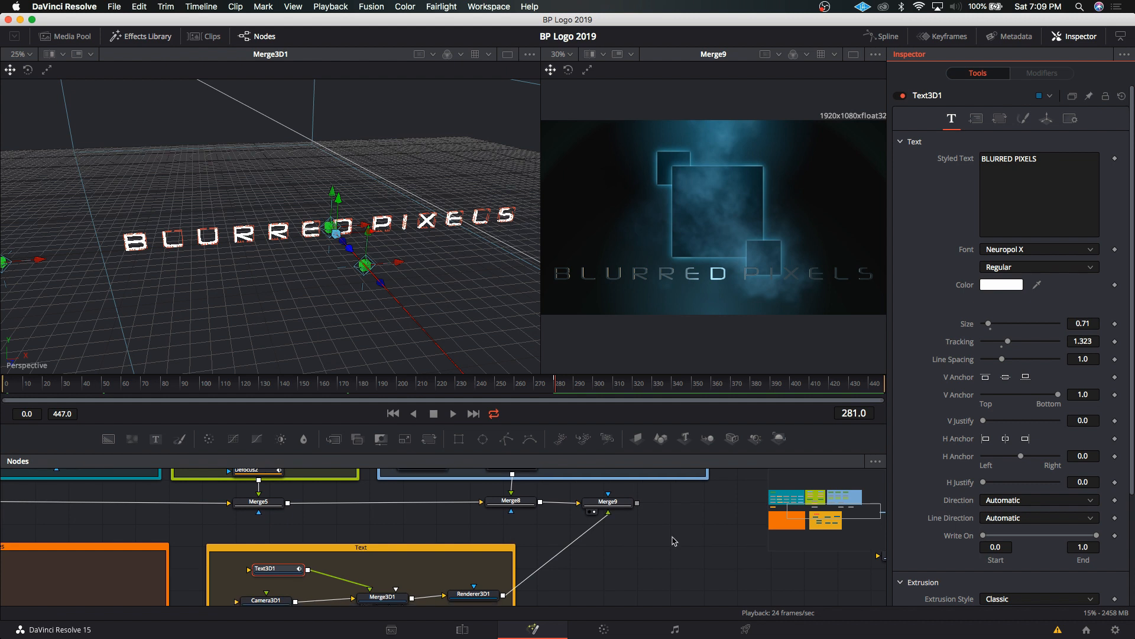
{"action": "scroll", "coordinate": [674, 541], "scroll_direction": "down", "scroll_amount": 5}
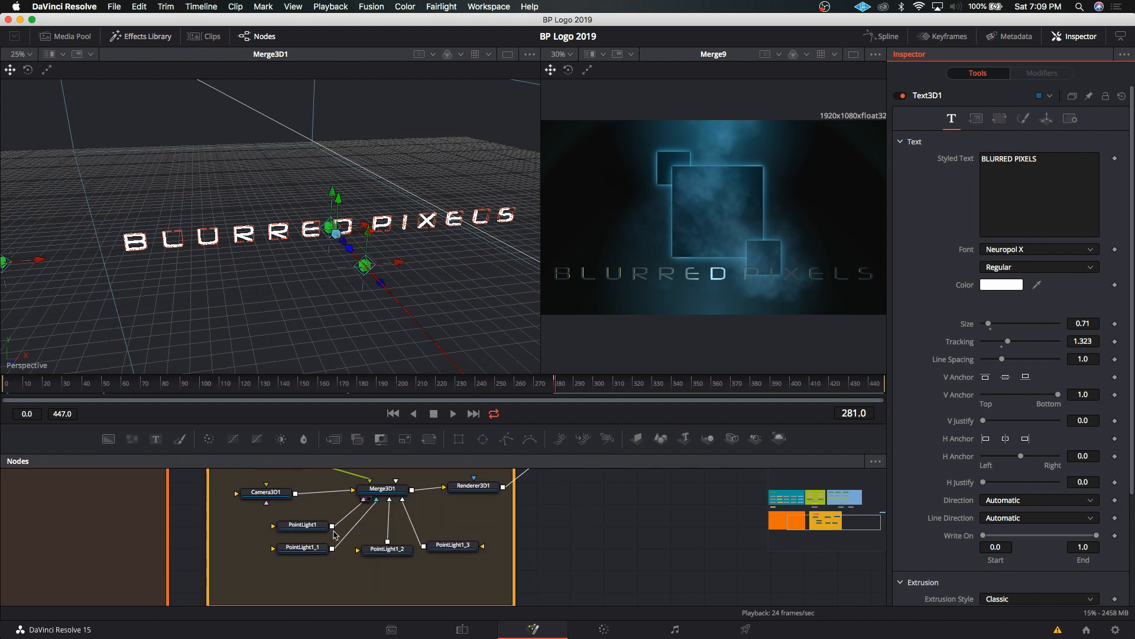
{"action": "left_click", "coordinate": [302, 525]}
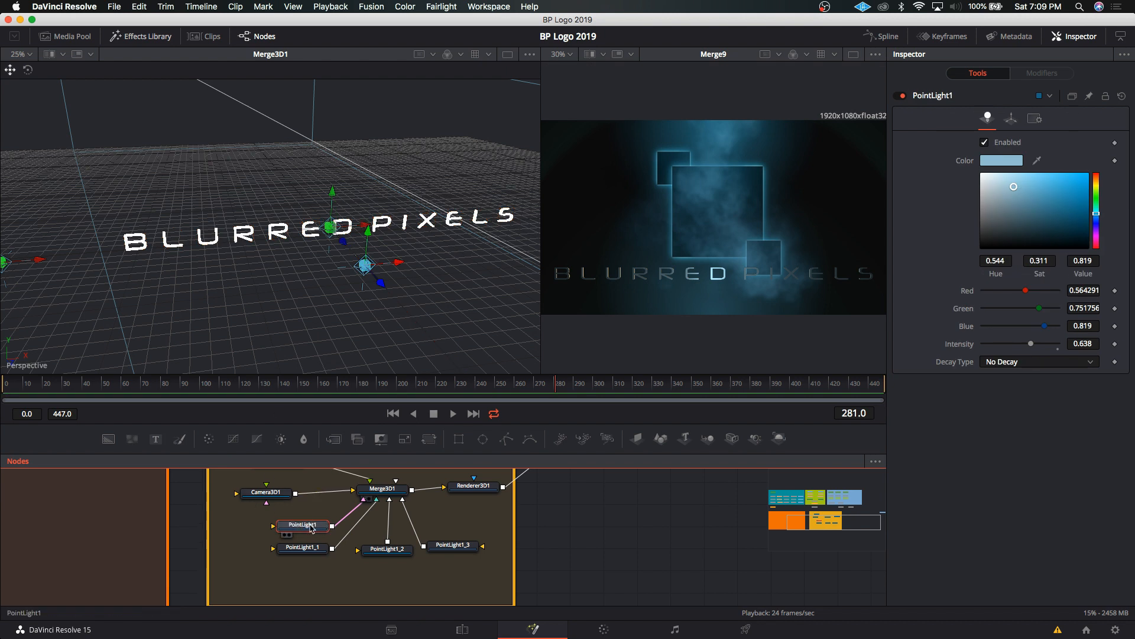
{"action": "key", "text": "super+v"}
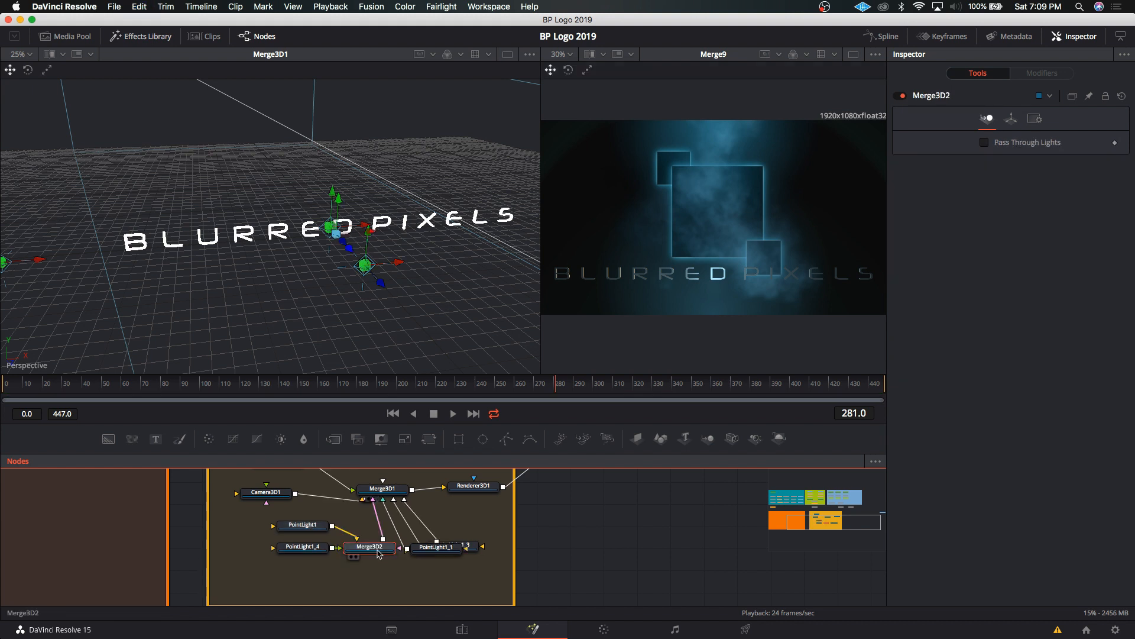
{"action": "key", "text": "super+z"}
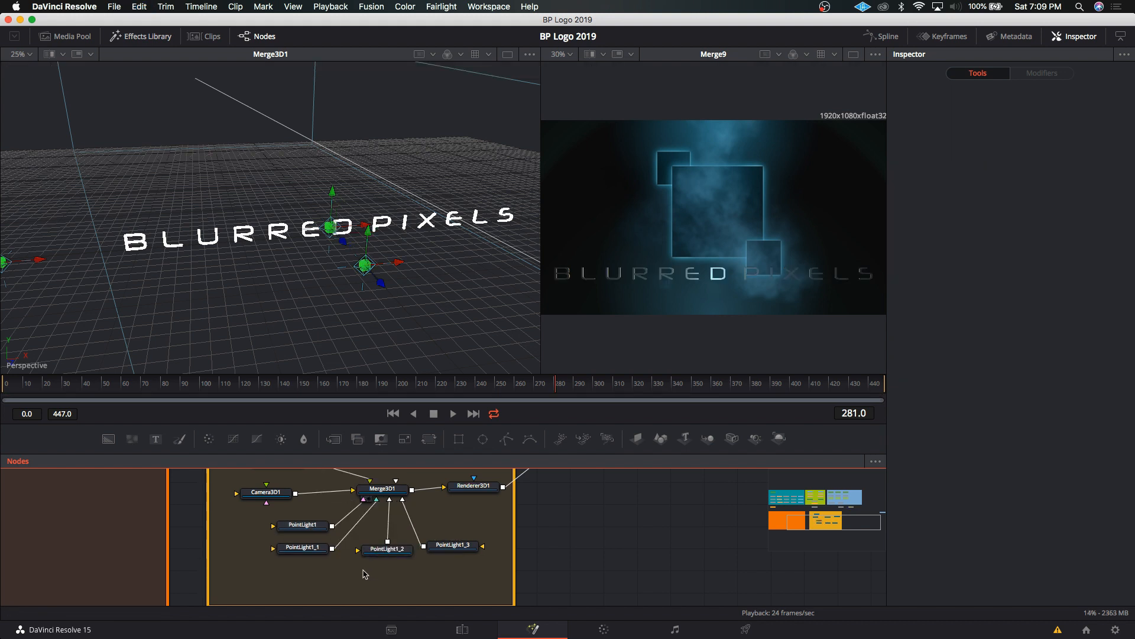
Paste another duplicate of the point light, connect it to Merge3D1, and position it beside the X of PIXELS in the 3D view.
{"action": "key", "text": "super+v"}
{"action": "left_click_drag", "start_coordinate": [365, 575], "coordinate": [382, 488]}
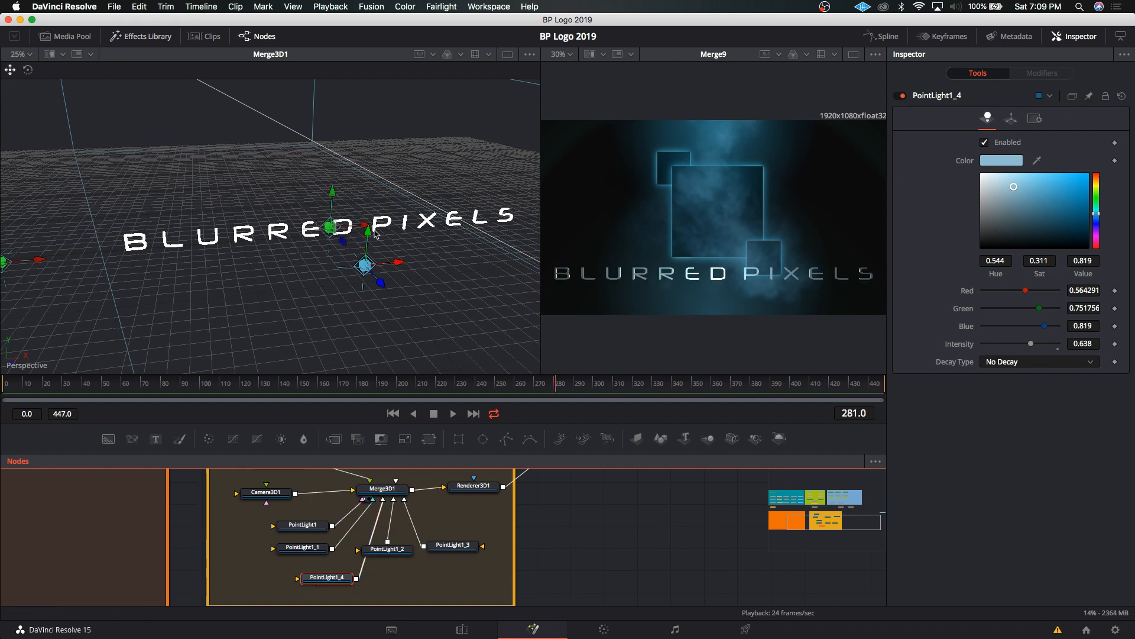
{"action": "left_click_drag", "start_coordinate": [363, 227], "coordinate": [492, 223]}
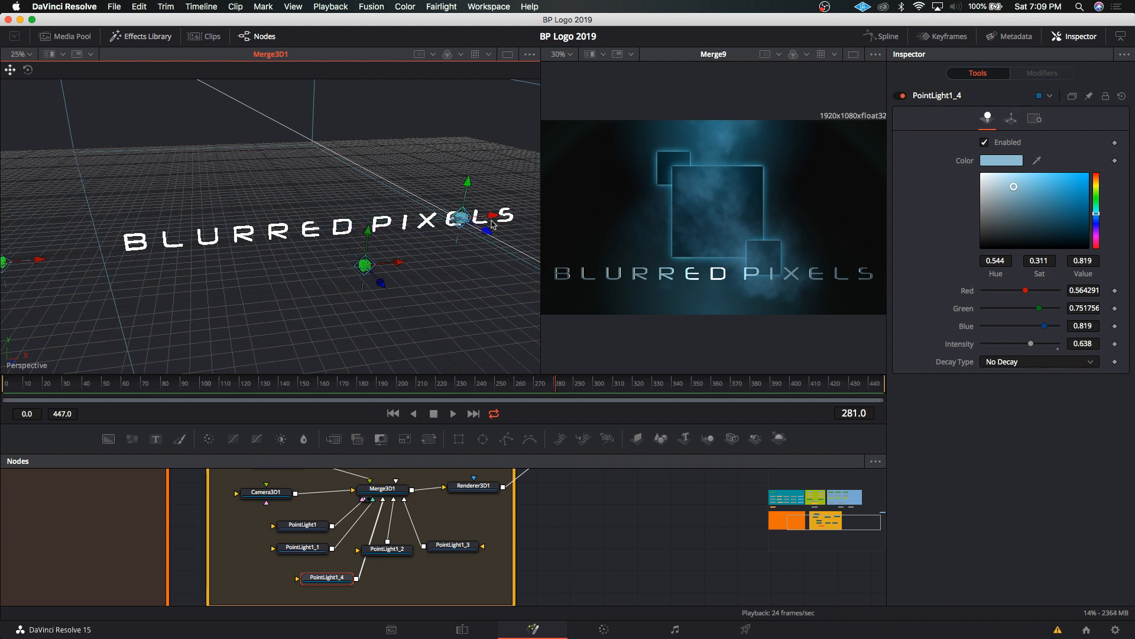
{"action": "key", "text": "super+z"}
{"action": "left_click", "coordinate": [321, 575]}
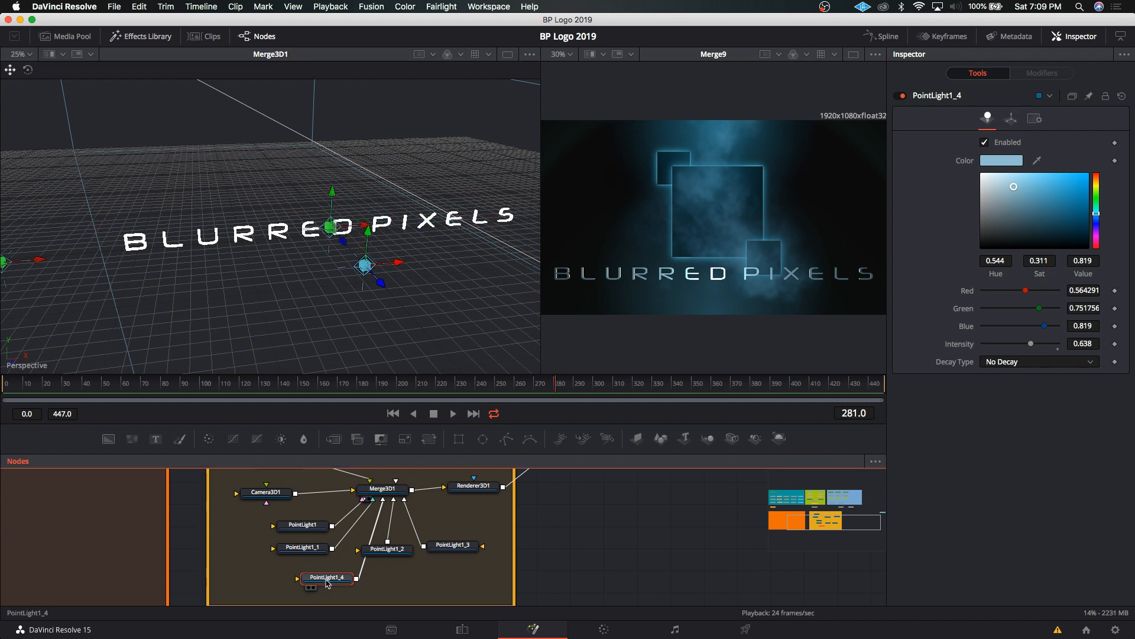
{"action": "left_click_drag", "start_coordinate": [396, 264], "coordinate": [413, 246]}
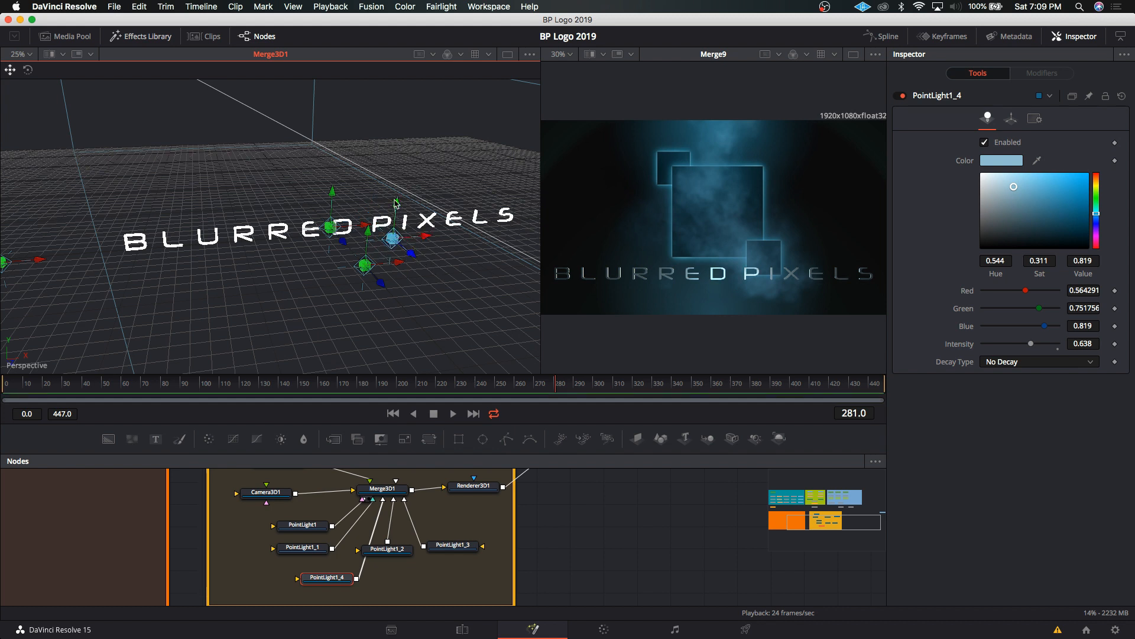
{"action": "left_click_drag", "start_coordinate": [394, 191], "coordinate": [398, 187]}
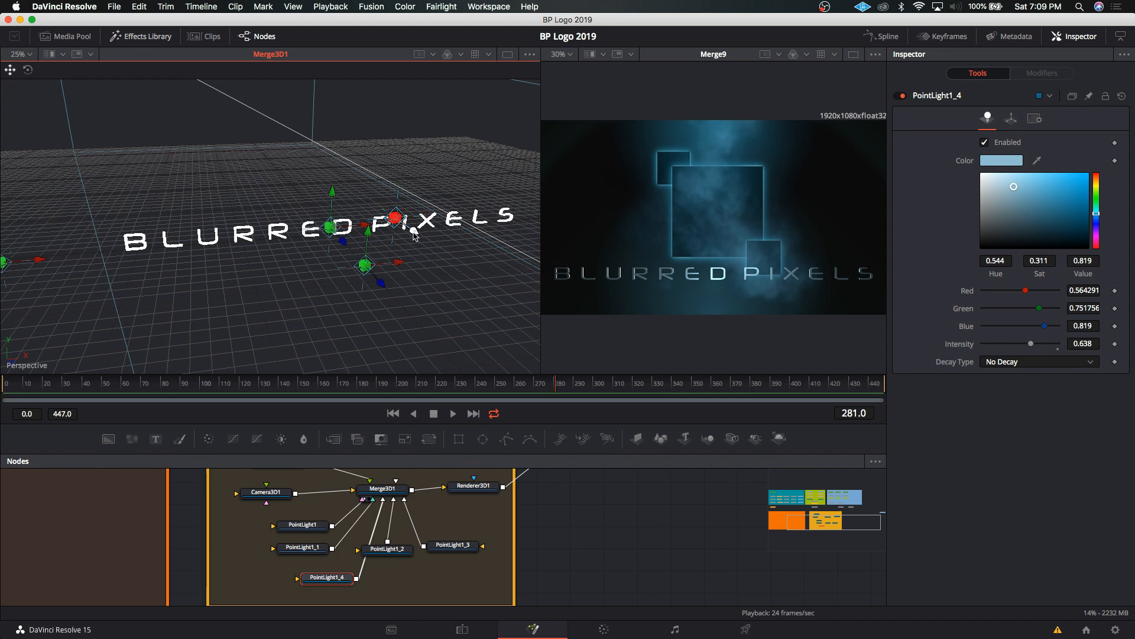
{"action": "mouse_move", "coordinate": [414, 237]}
{"action": "left_mouse_down"}
{"action": "mouse_move", "coordinate": [366, 264]}
{"action": "mouse_move", "coordinate": [357, 292]}
{"action": "mouse_move", "coordinate": [334, 271]}
{"action": "mouse_move", "coordinate": [362, 271]}
{"action": "mouse_move", "coordinate": [358, 259]}
{"action": "mouse_move", "coordinate": [379, 255]}
{"action": "mouse_move", "coordinate": [325, 259]}
{"action": "mouse_move", "coordinate": [417, 246]}
{"action": "left_mouse_up"}
Preview the lighting on the rotating text at several frames, including 429, 246 and 228, ending on frame 292.
{"action": "left_click", "coordinate": [738, 388]}
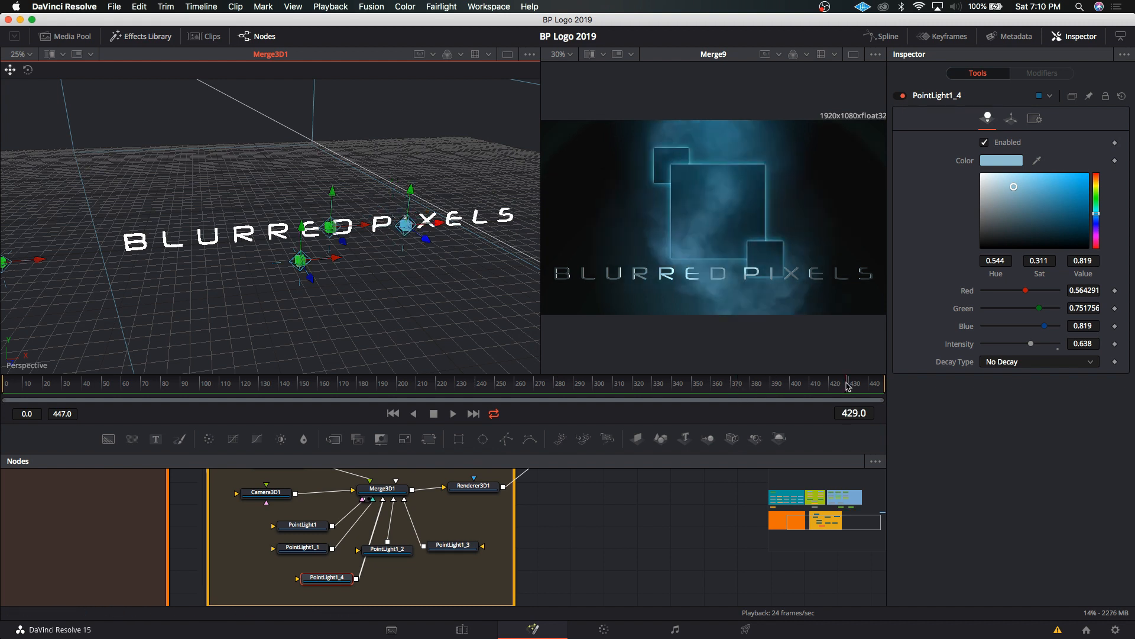
{"action": "left_click", "coordinate": [488, 391]}
{"action": "left_click", "coordinate": [413, 392]}
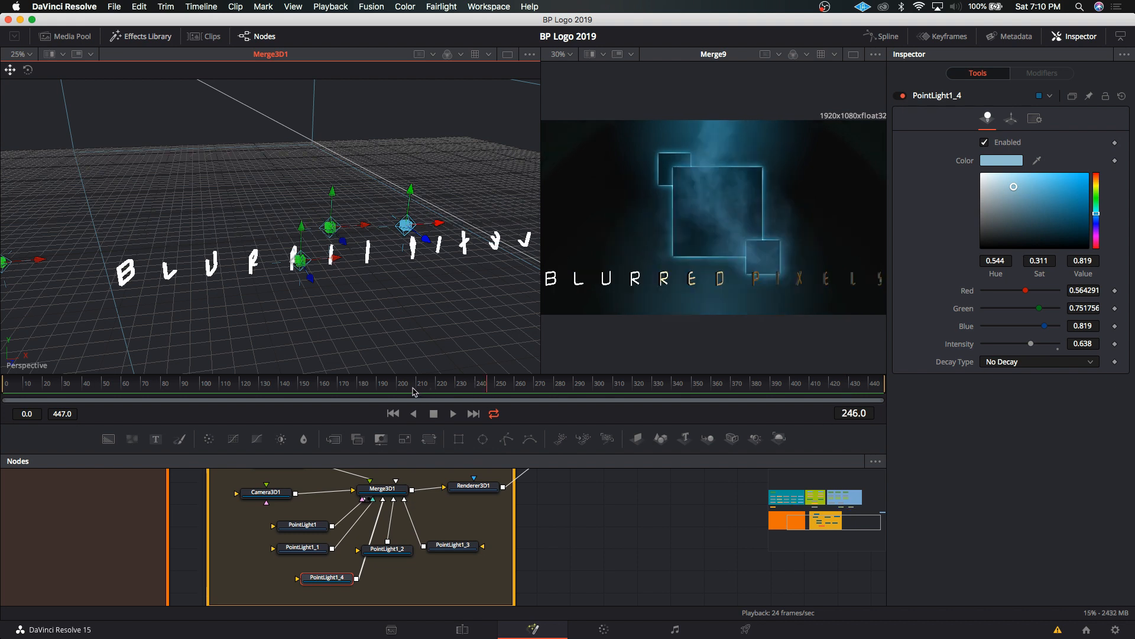
{"action": "left_click", "coordinate": [452, 392]}
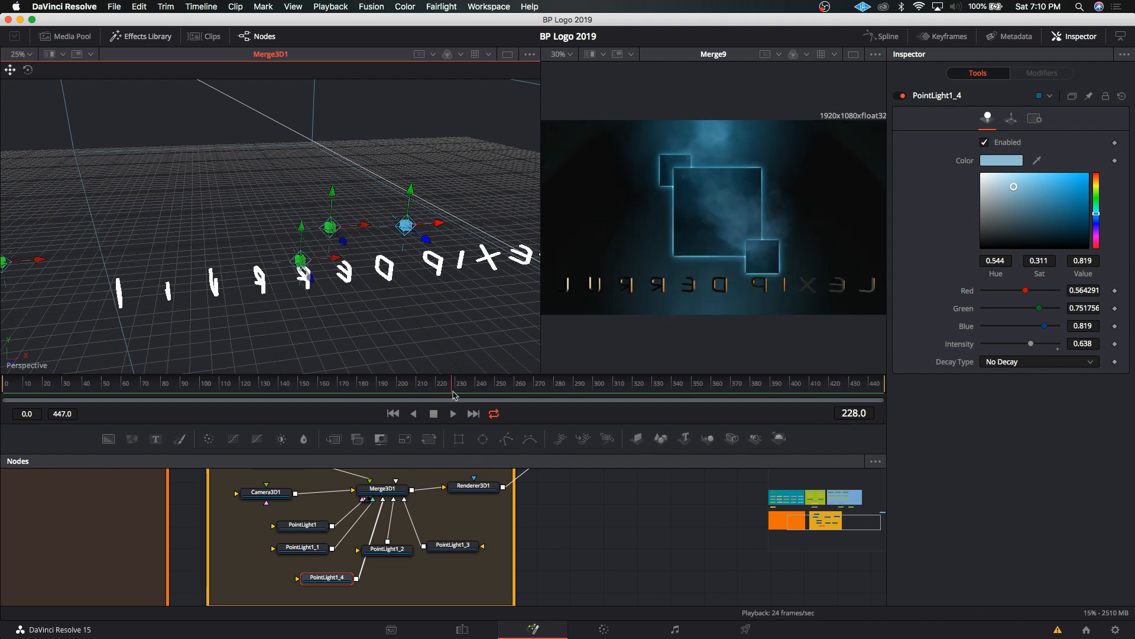
{"action": "left_click", "coordinate": [578, 391]}
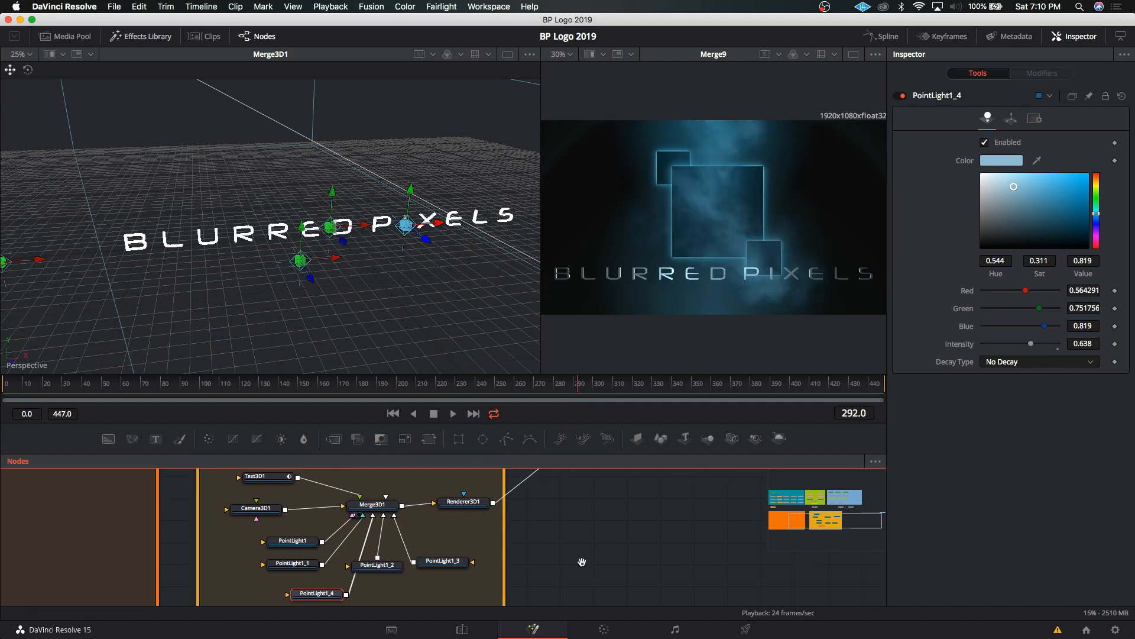
Select Renderer3D1 in the Text group and switch its renderer type to OpenGL Renderer.
{"action": "scroll", "coordinate": [580, 563], "scroll_direction": "up", "scroll_amount": 5}
{"action": "scroll", "coordinate": [580, 563], "scroll_direction": "right", "scroll_amount": 5}
{"action": "left_click_drag", "start_coordinate": [490, 513], "coordinate": [495, 512]}
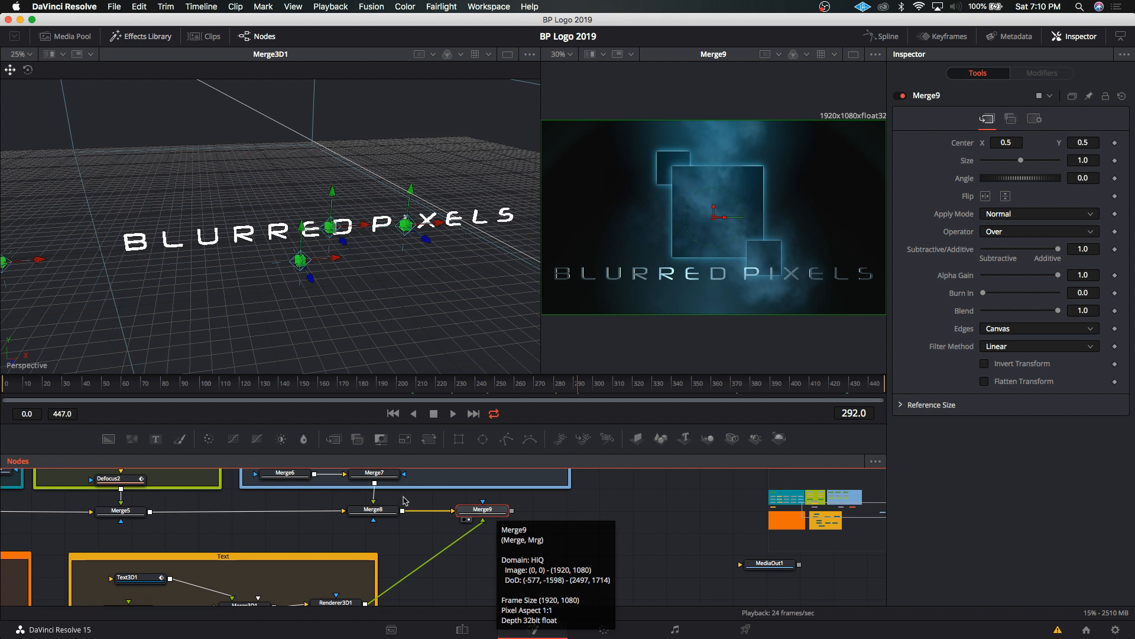
{"action": "scroll", "coordinate": [512, 562], "scroll_direction": "down", "scroll_amount": 5}
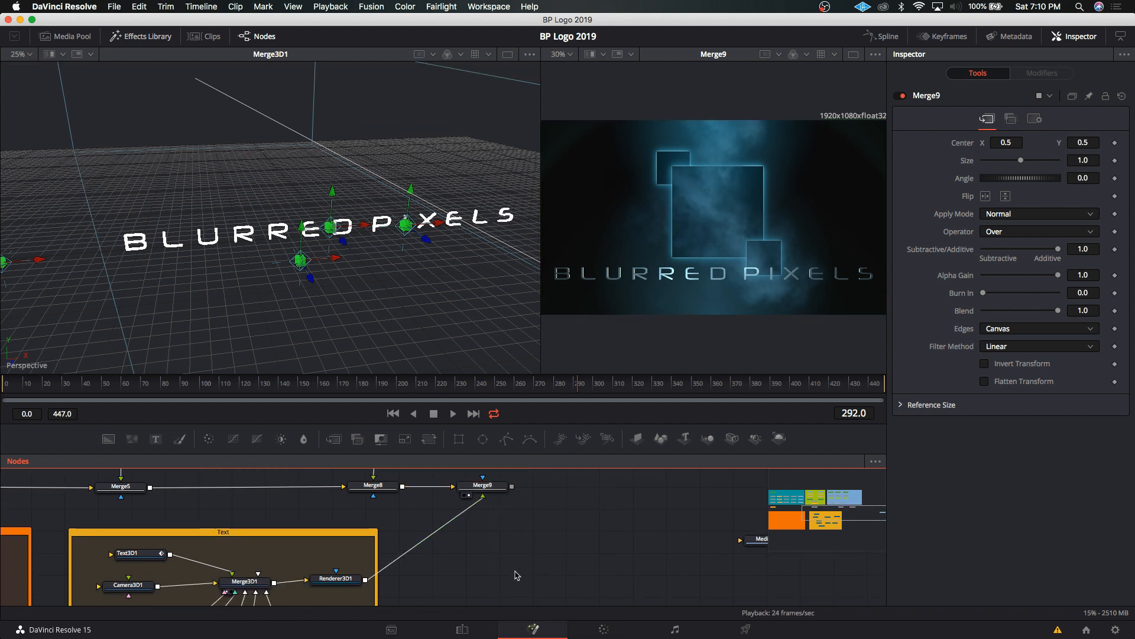
{"action": "scroll", "coordinate": [513, 571], "scroll_direction": "up", "scroll_amount": 4}
{"action": "scroll", "coordinate": [374, 595], "scroll_direction": "down", "scroll_amount": 1}
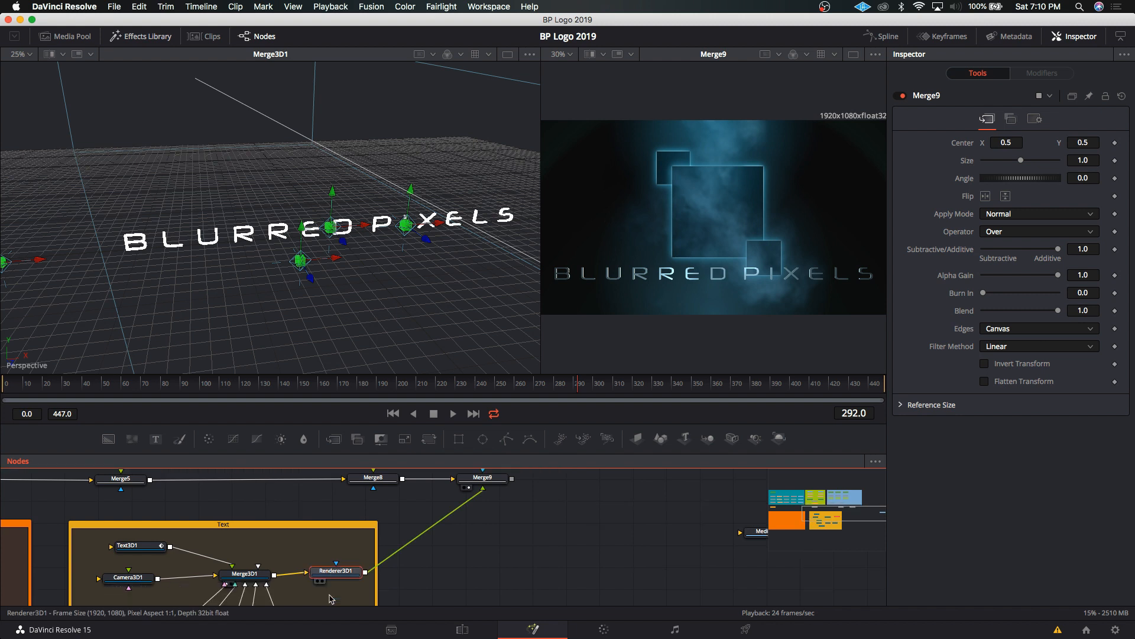
{"action": "left_click", "coordinate": [337, 571]}
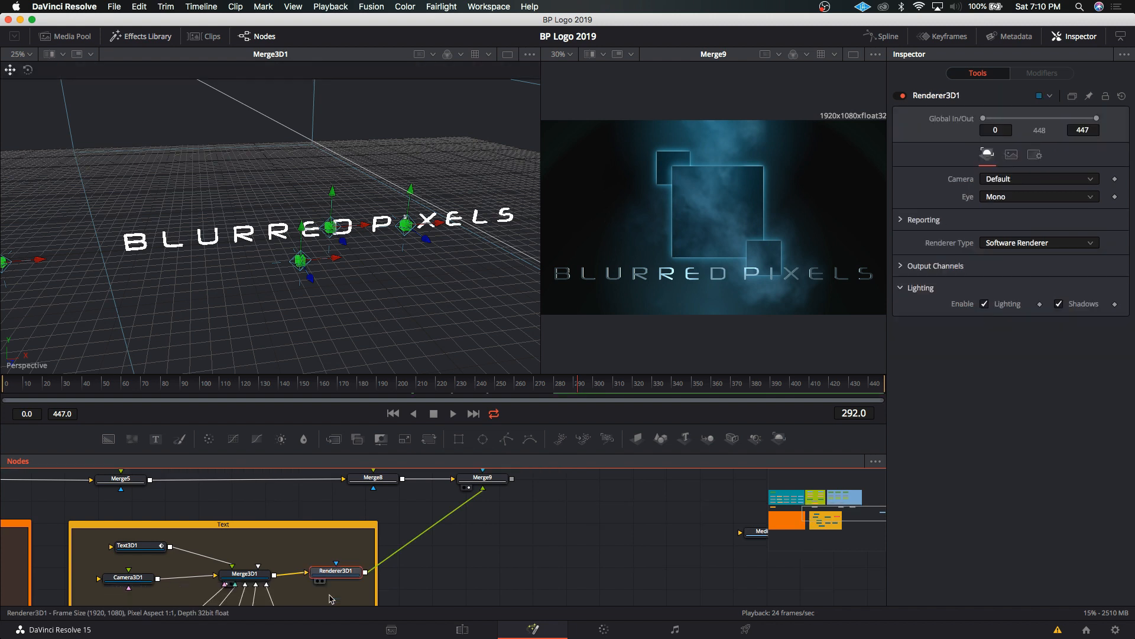
{"action": "left_click", "coordinate": [1030, 241]}
{"action": "left_click", "coordinate": [1022, 257]}
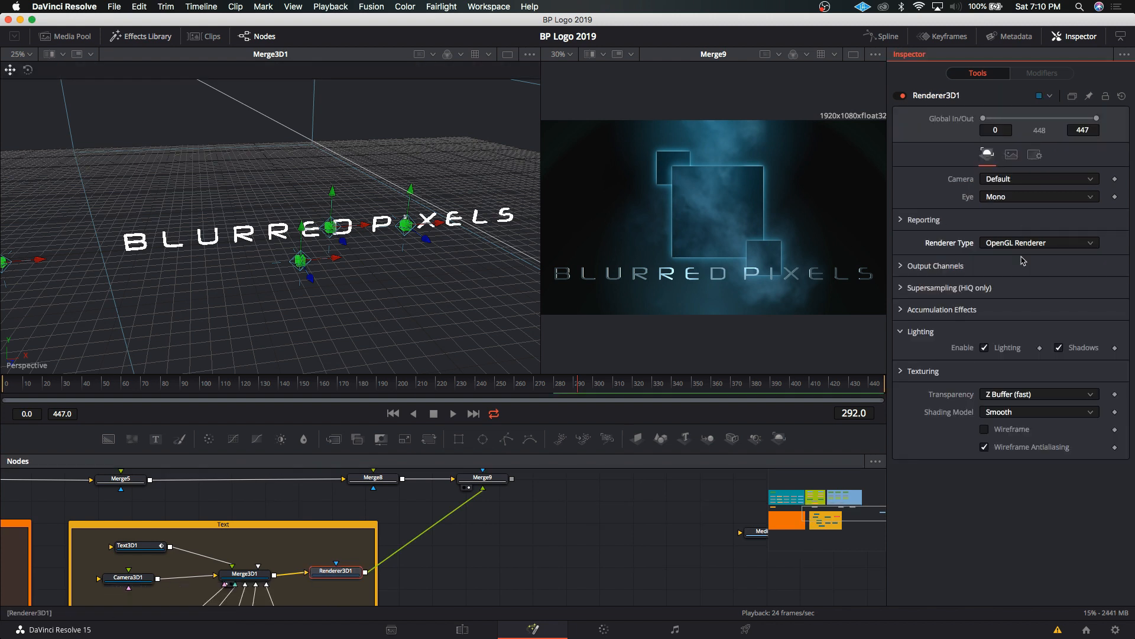
Check the OpenGL-rendered text in the composite at several frames, including 370, ending on frame 256.
{"action": "left_click", "coordinate": [607, 384]}
{"action": "left_click", "coordinate": [732, 385]}
{"action": "left_click", "coordinate": [531, 385]}
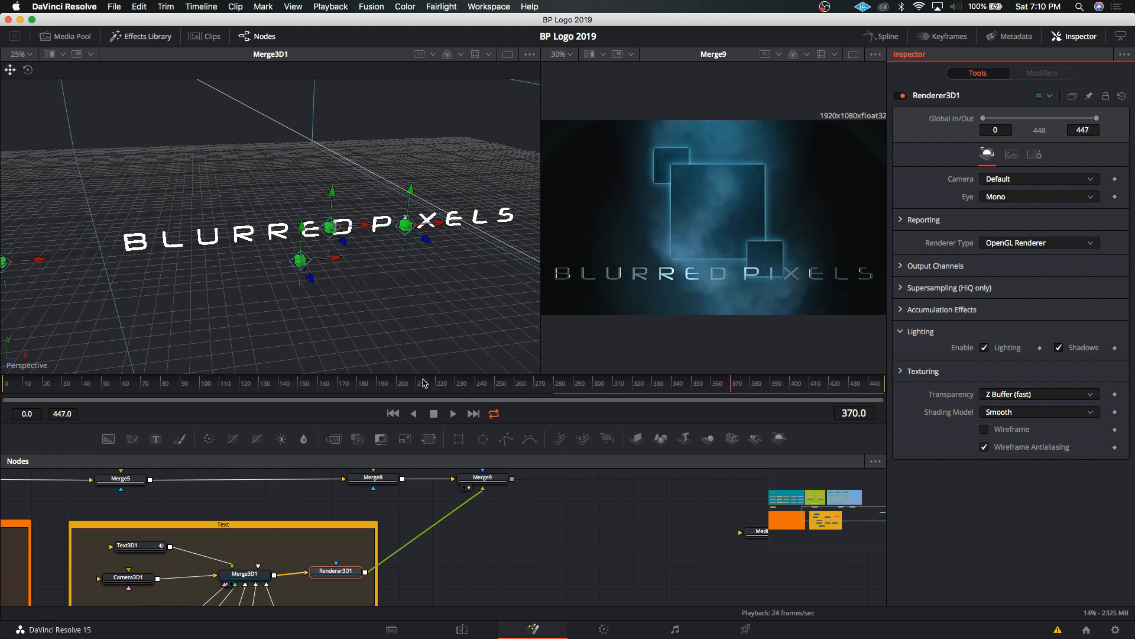
{"action": "left_click", "coordinate": [428, 384]}
{"action": "left_click", "coordinate": [507, 385]}
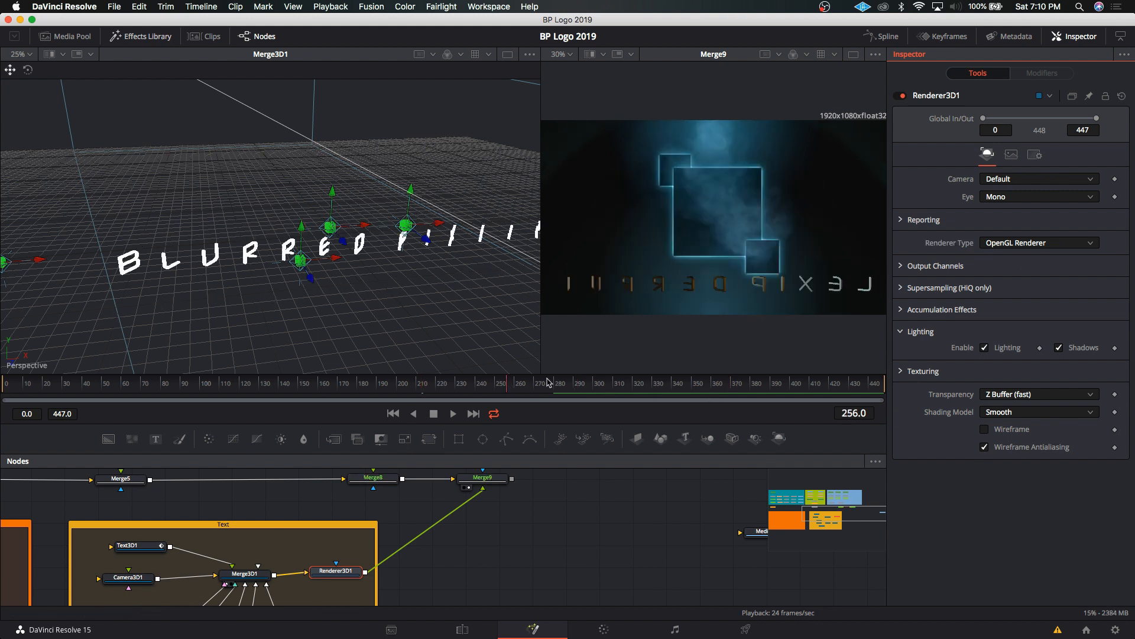
Return Renderer3D1 to Software Renderer and shift its node slightly closer to Merge3D1.
{"action": "left_click", "coordinate": [1047, 244]}
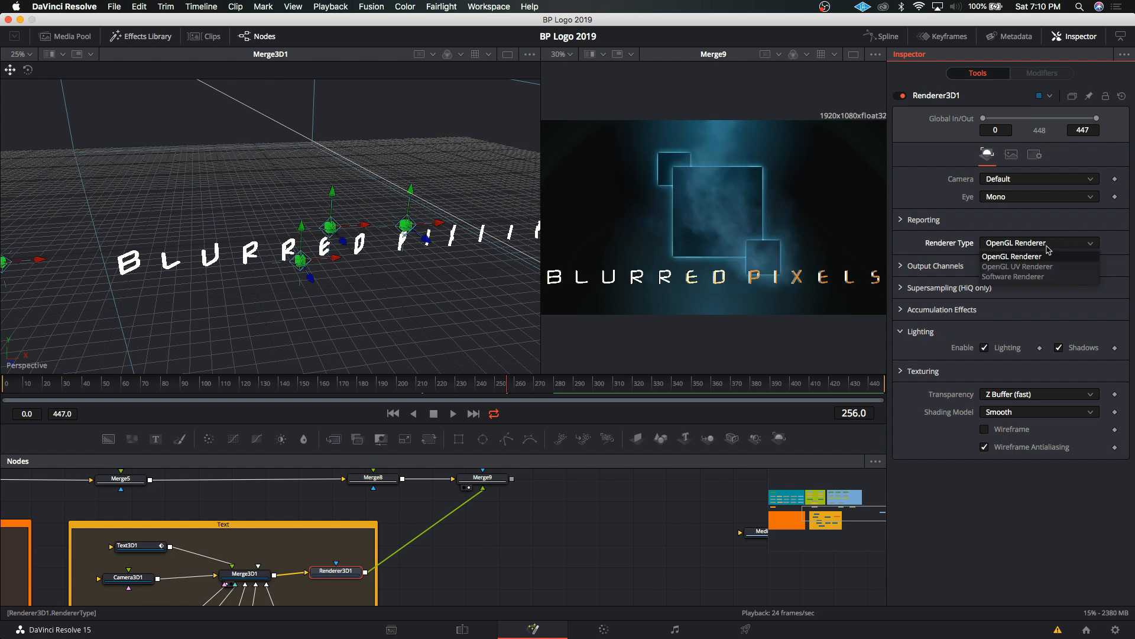
{"action": "left_click", "coordinate": [1034, 276]}
{"action": "left_click", "coordinate": [1031, 245]}
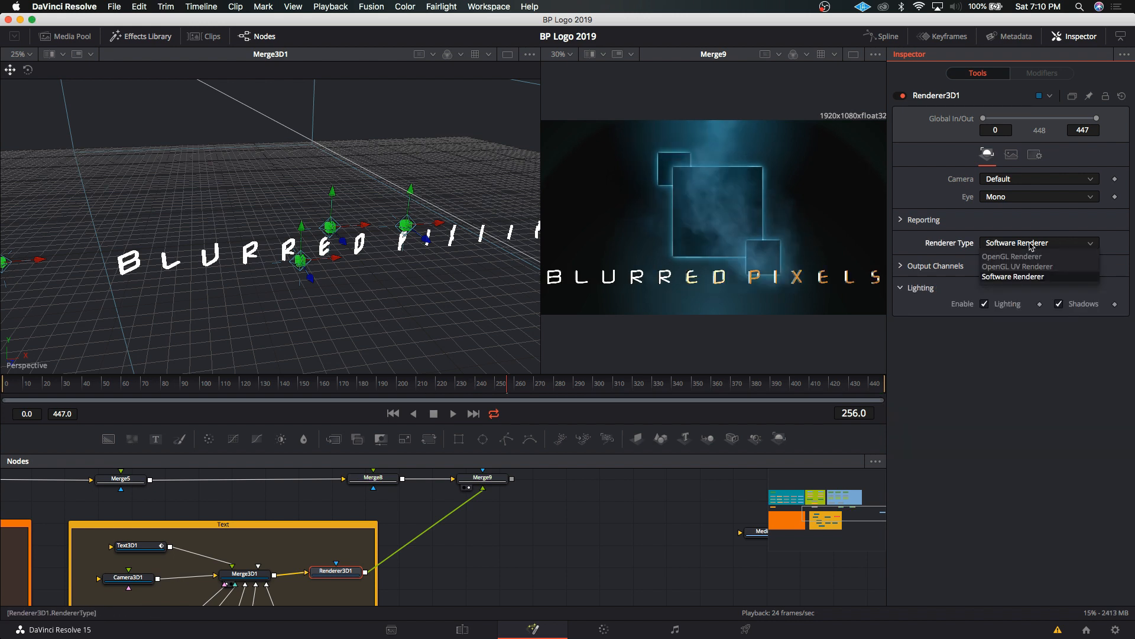
{"action": "left_click", "coordinate": [1032, 246]}
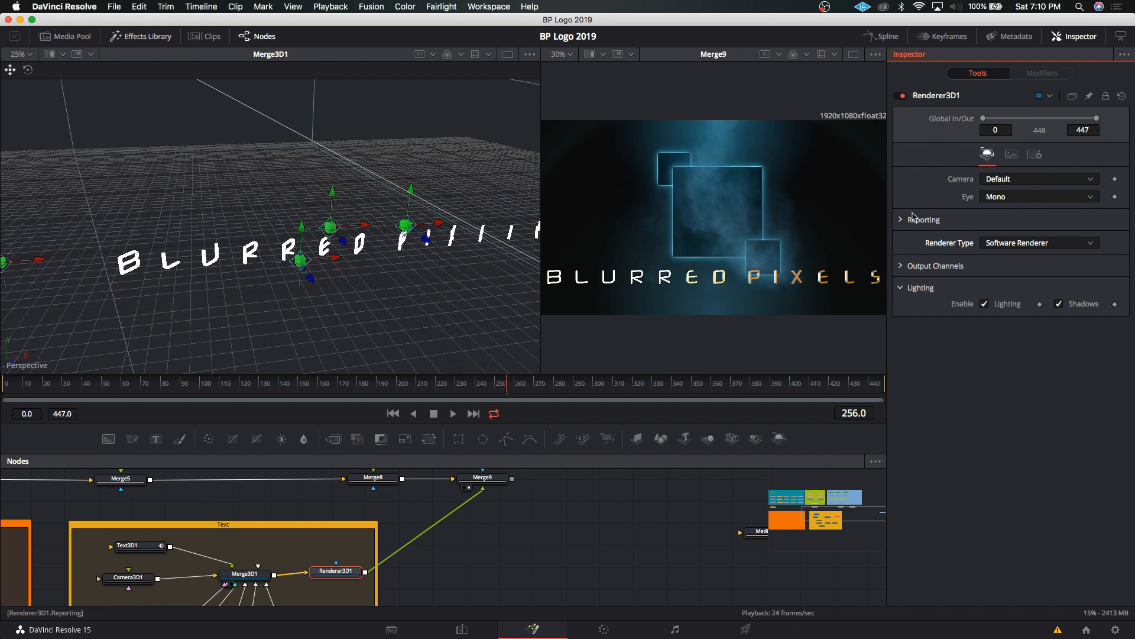
{"action": "left_click_drag", "start_coordinate": [333, 572], "coordinate": [320, 575]}
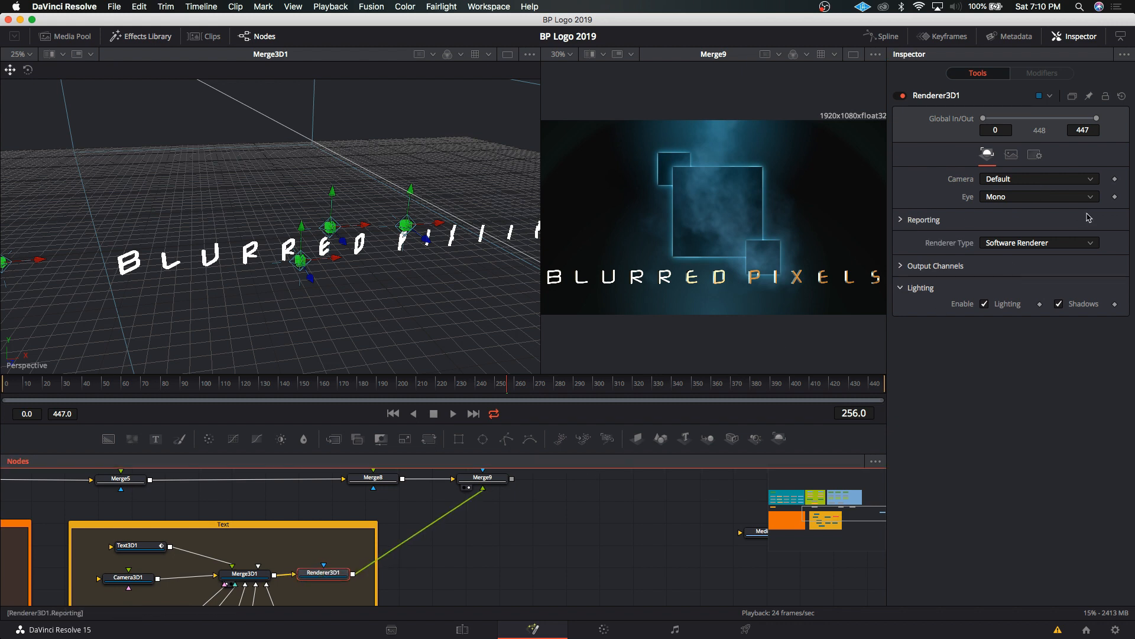
Set Renderer3D1 to OpenGL Renderer again and examine its transparency, shading model, accumulation effects and supersampling options.
{"action": "left_click", "coordinate": [1058, 246]}
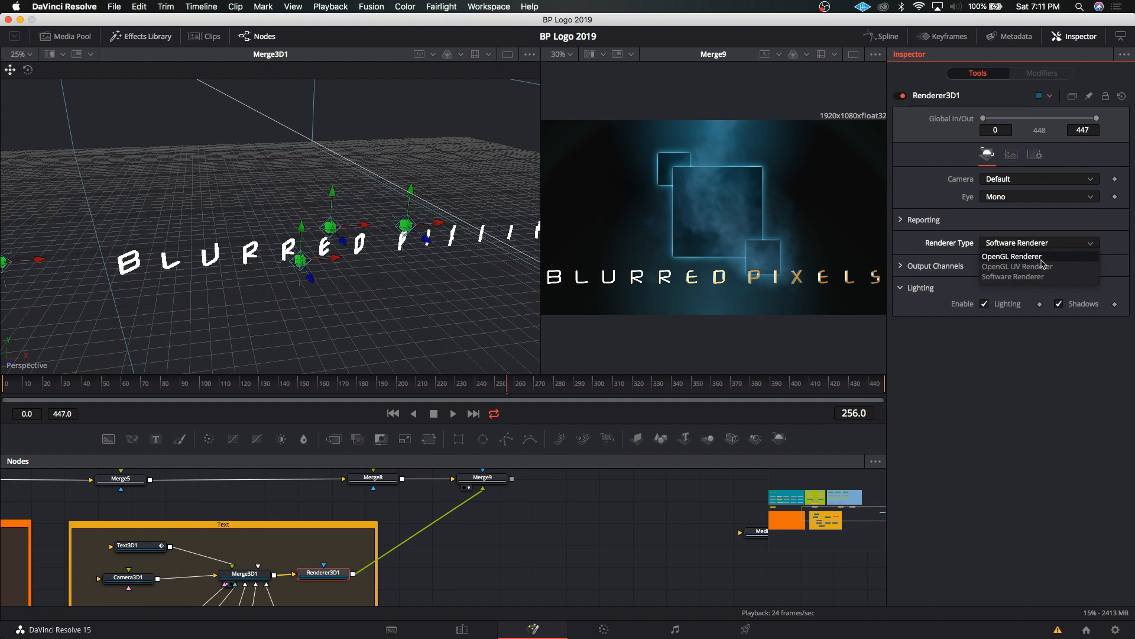
{"action": "left_click", "coordinate": [1040, 260]}
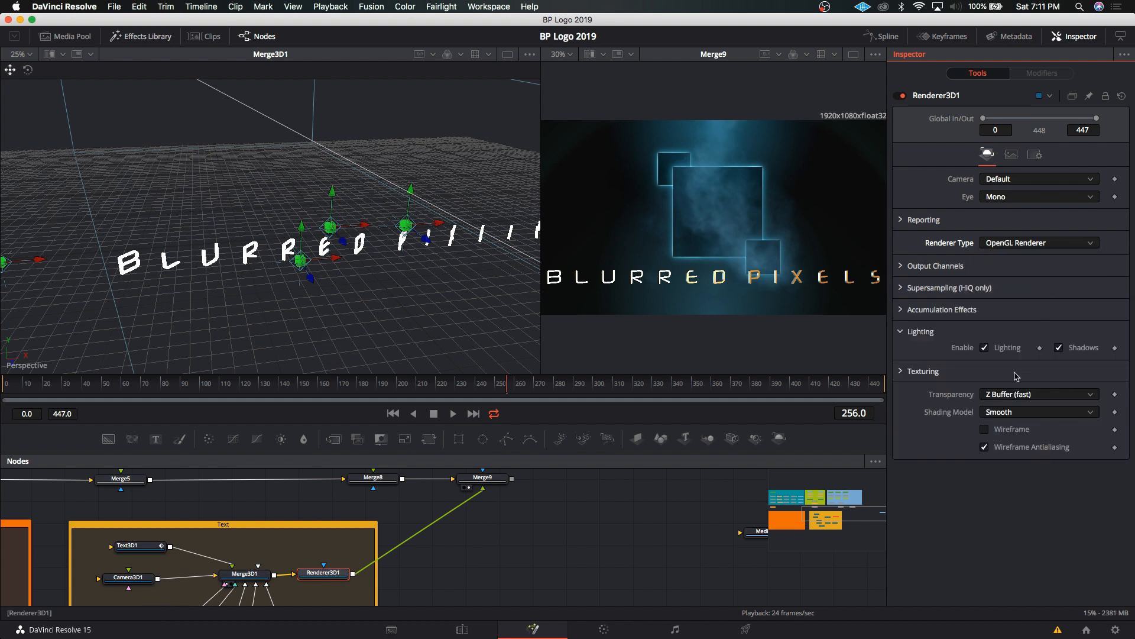
{"action": "left_click", "coordinate": [1026, 395]}
{"action": "left_click", "coordinate": [1027, 395]}
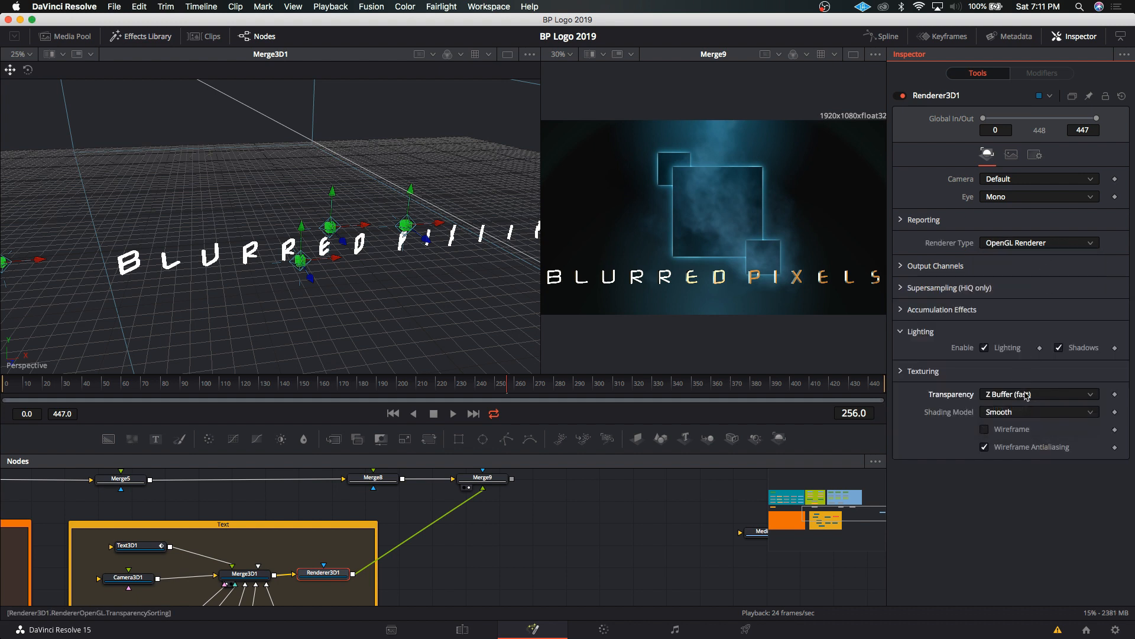
{"action": "left_click", "coordinate": [1033, 413]}
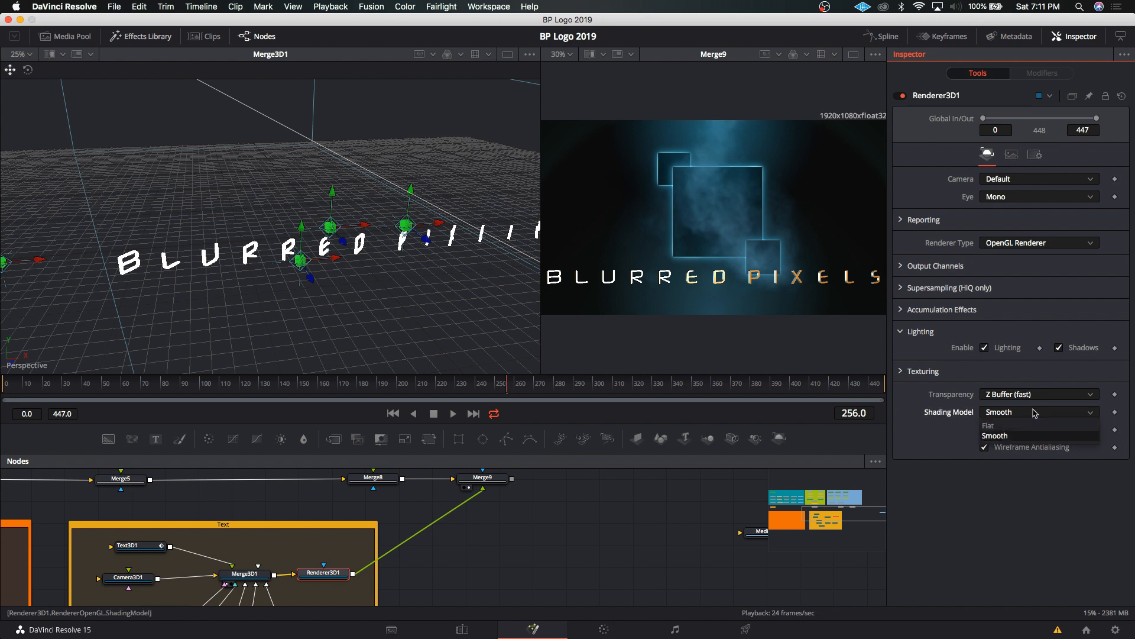
{"action": "left_click", "coordinate": [1034, 413]}
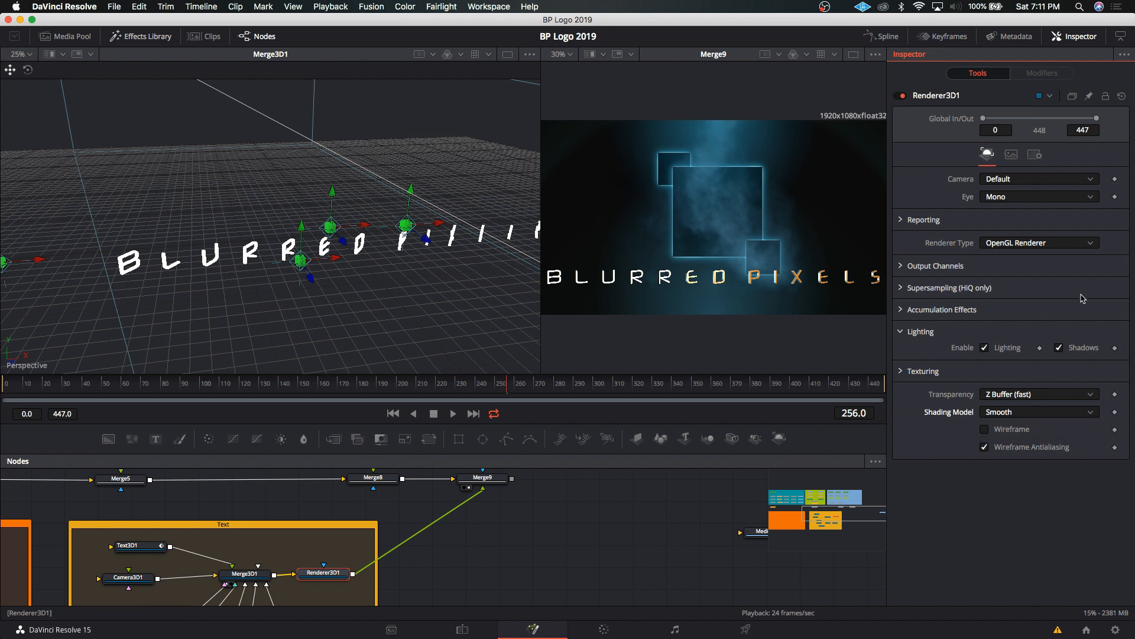
{"action": "left_click", "coordinate": [900, 309]}
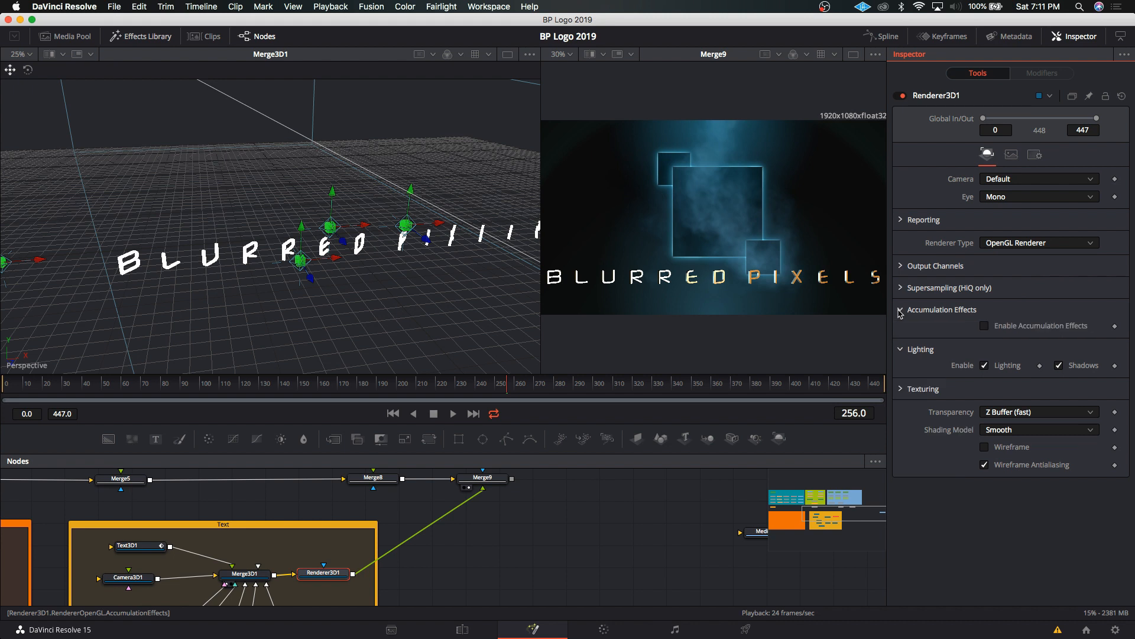
{"action": "left_click", "coordinate": [901, 287]}
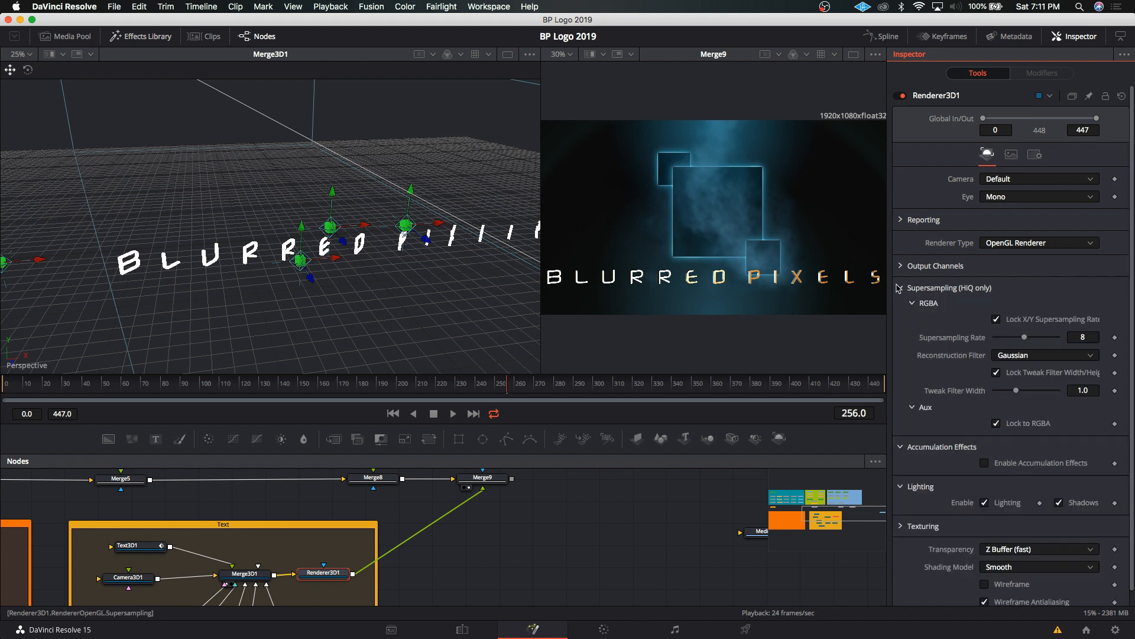
{"action": "left_click", "coordinate": [901, 287]}
Try accumulation effects on Renderer3D1 with depth of field quality 10 and DoF blur 0.047, and disable them again.
{"action": "left_click", "coordinate": [982, 327]}
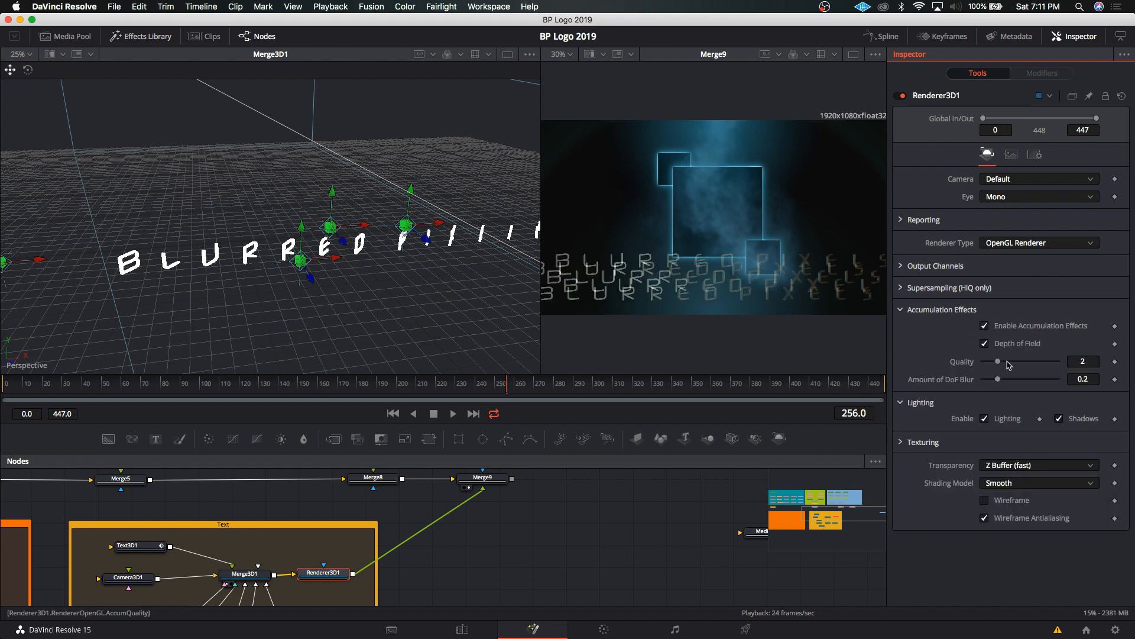
{"action": "left_click_drag", "start_coordinate": [998, 361], "coordinate": [1075, 365]}
{"action": "left_click_drag", "start_coordinate": [998, 379], "coordinate": [987, 382]}
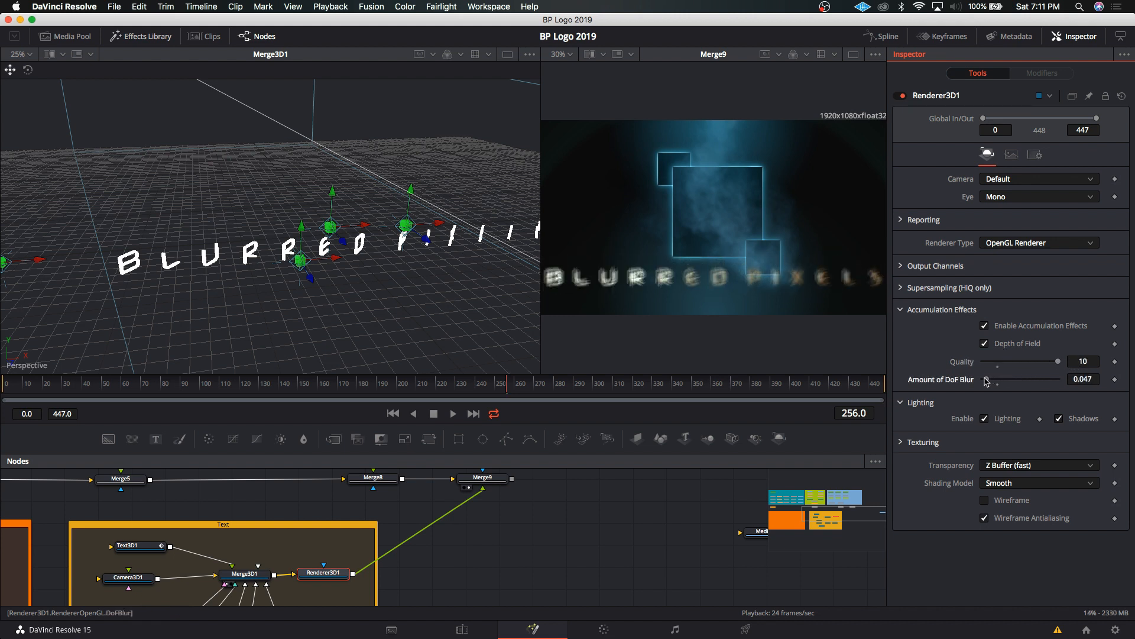
{"action": "left_click", "coordinate": [984, 326]}
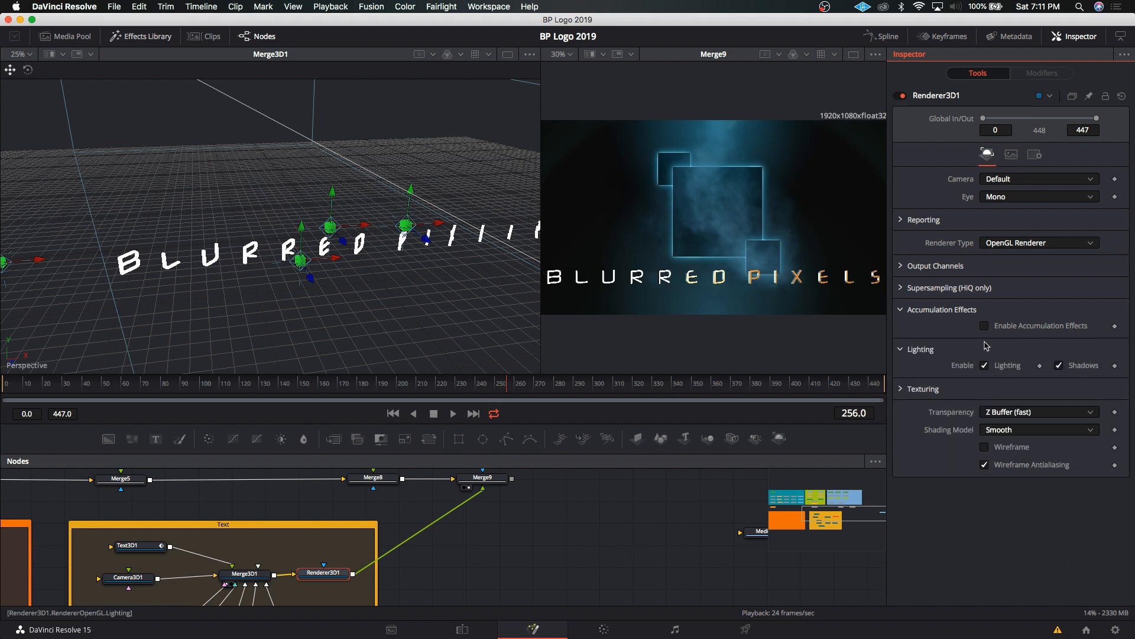
Set Renderer3D1's renderer type to Software Renderer.
{"action": "left_click", "coordinate": [902, 313]}
{"action": "left_click", "coordinate": [1038, 243]}
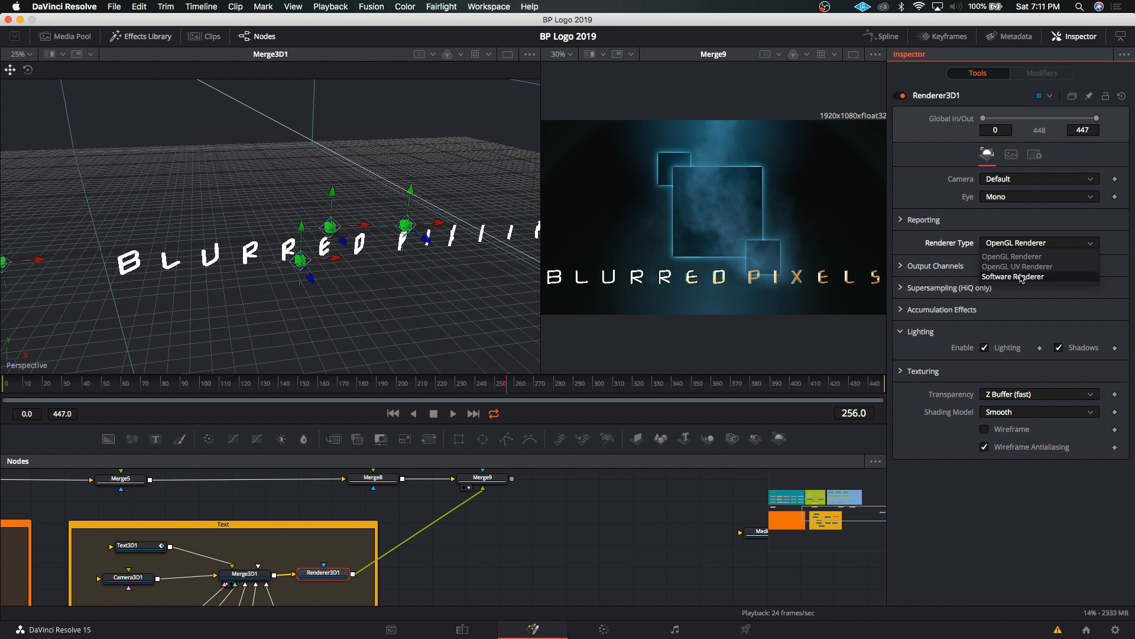
{"action": "left_click", "coordinate": [1022, 276]}
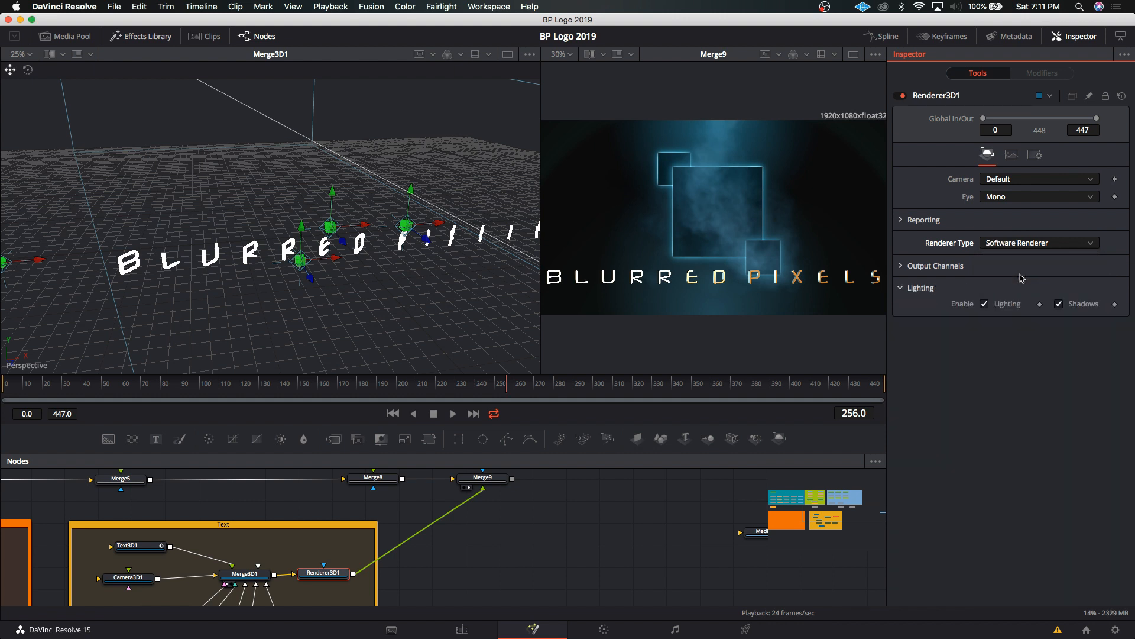
Add a Defocus node between Renderer3D1 and Merge9.
{"action": "left_click", "coordinate": [413, 562]}
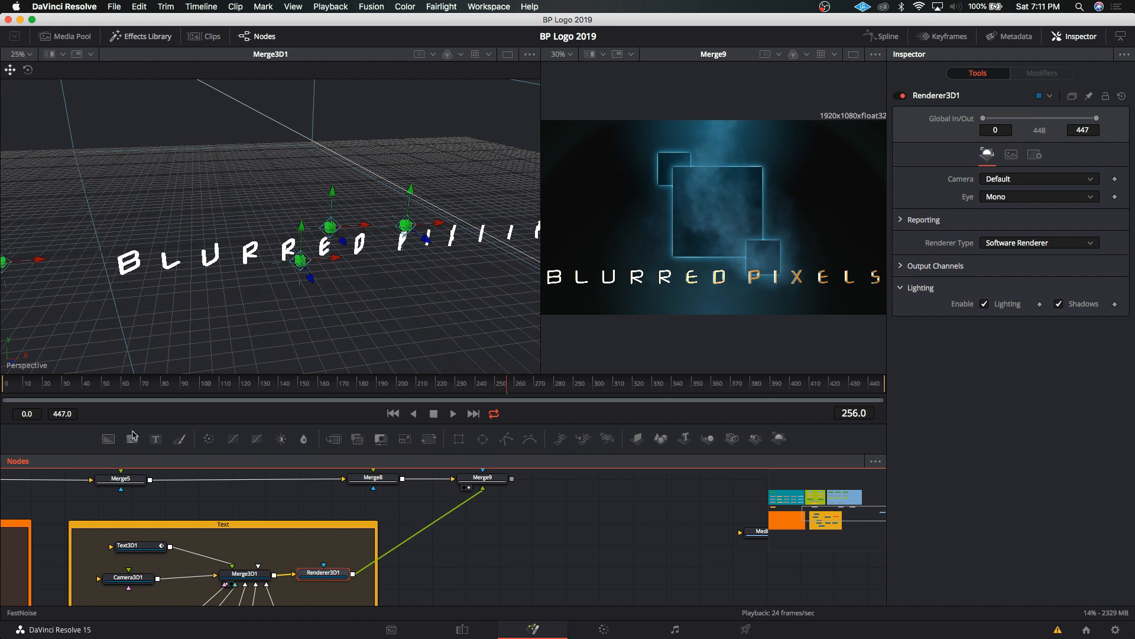
{"action": "key", "text": "shift+space"}
{"action": "type", "text": "def"}
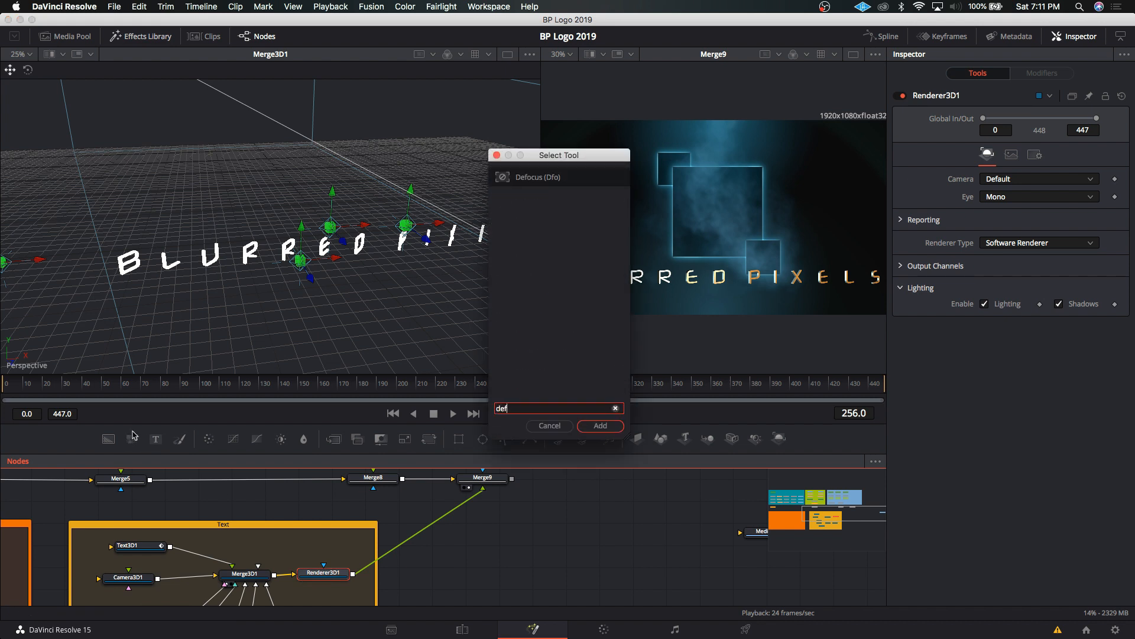
{"action": "key", "text": "Return"}
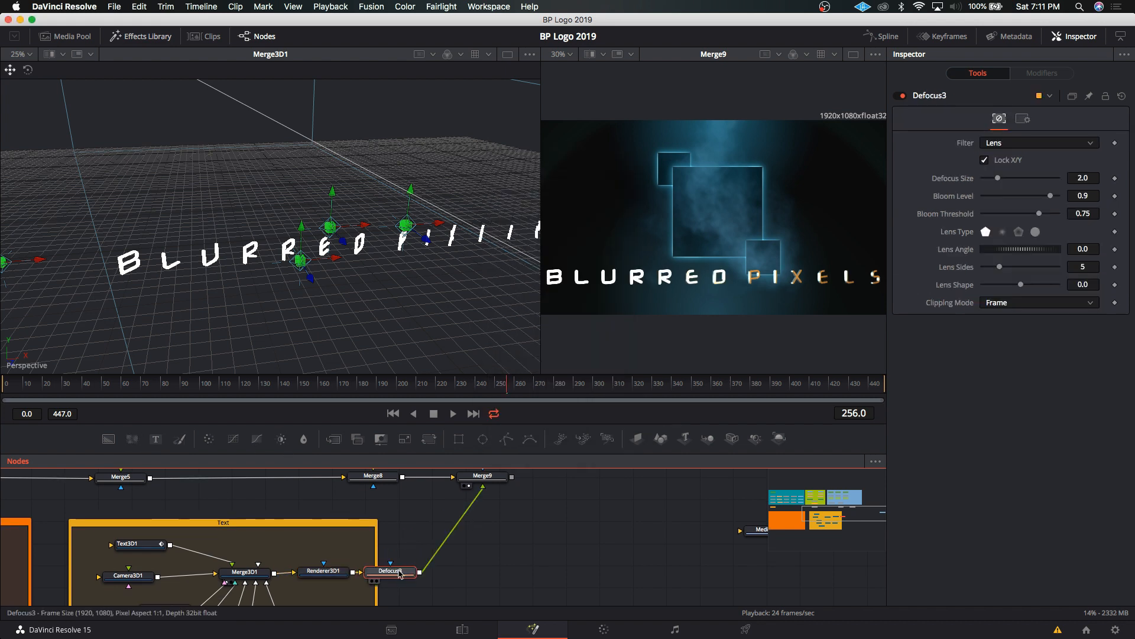
Move Defocus3 clear of the Text group and set lens sides 6, defocus size 3.0, bloom threshold 0.976 and bloom level 0.079.
{"action": "left_click_drag", "start_coordinate": [400, 573], "coordinate": [462, 576]}
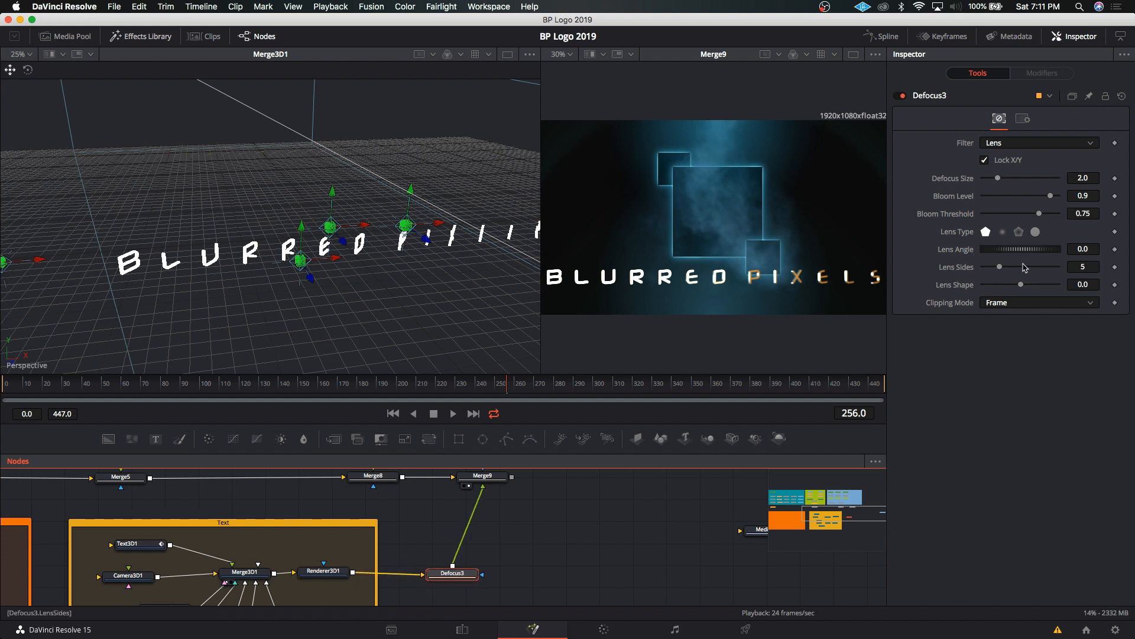
{"action": "left_click_drag", "start_coordinate": [1000, 266], "coordinate": [1003, 267]}
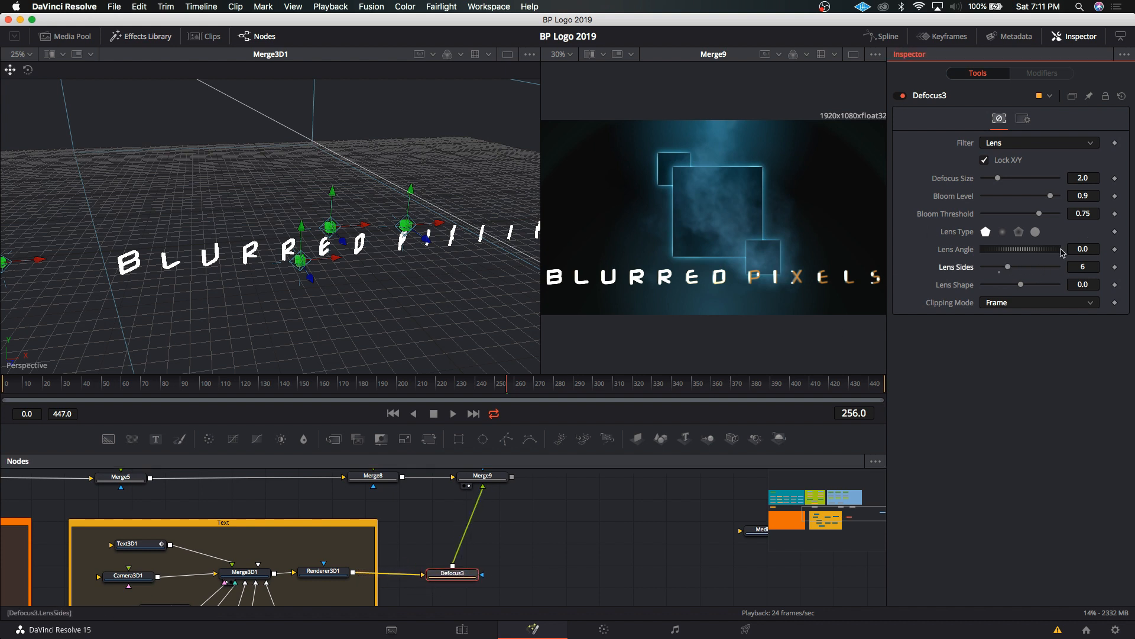
{"action": "left_click", "coordinate": [1043, 179]}
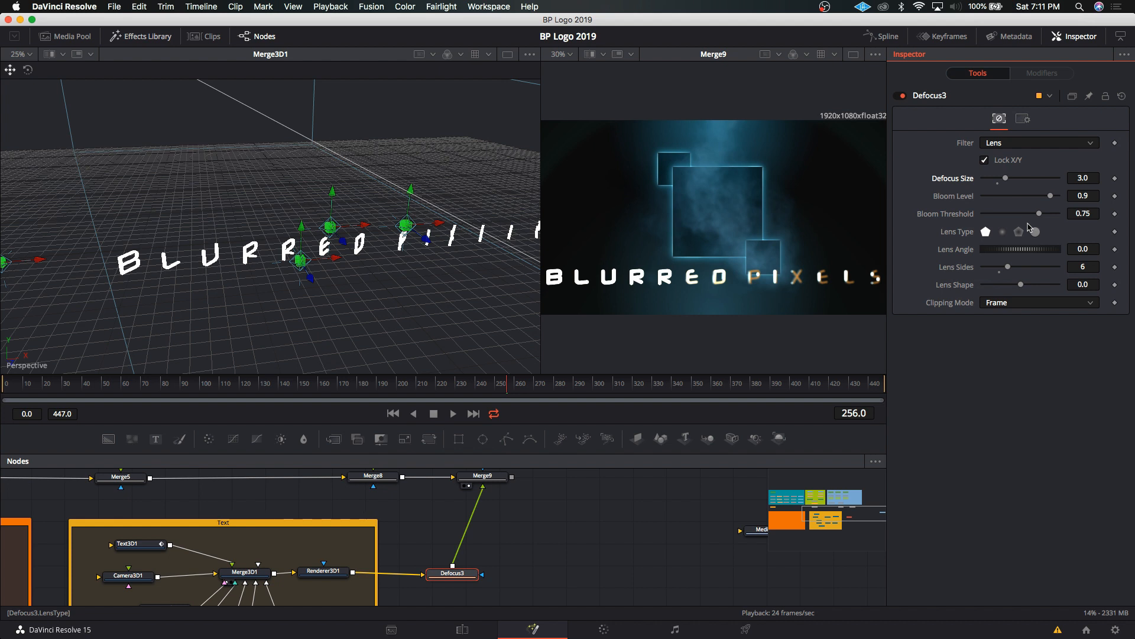
{"action": "left_click_drag", "start_coordinate": [1039, 213], "coordinate": [983, 198]}
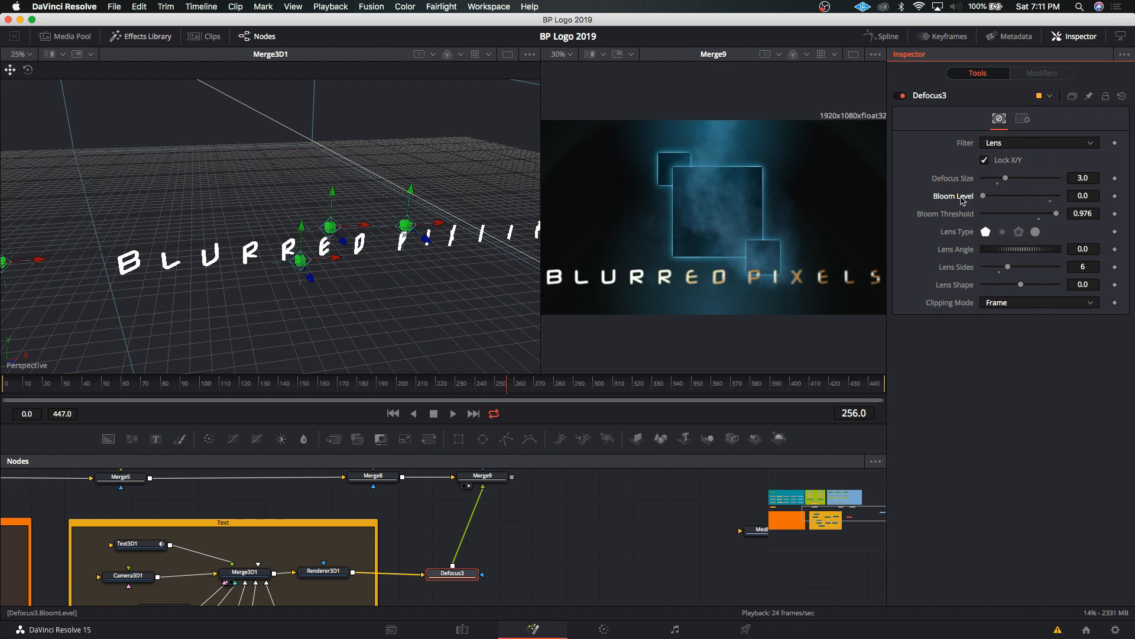
{"action": "left_click_drag", "start_coordinate": [983, 196], "coordinate": [989, 196]}
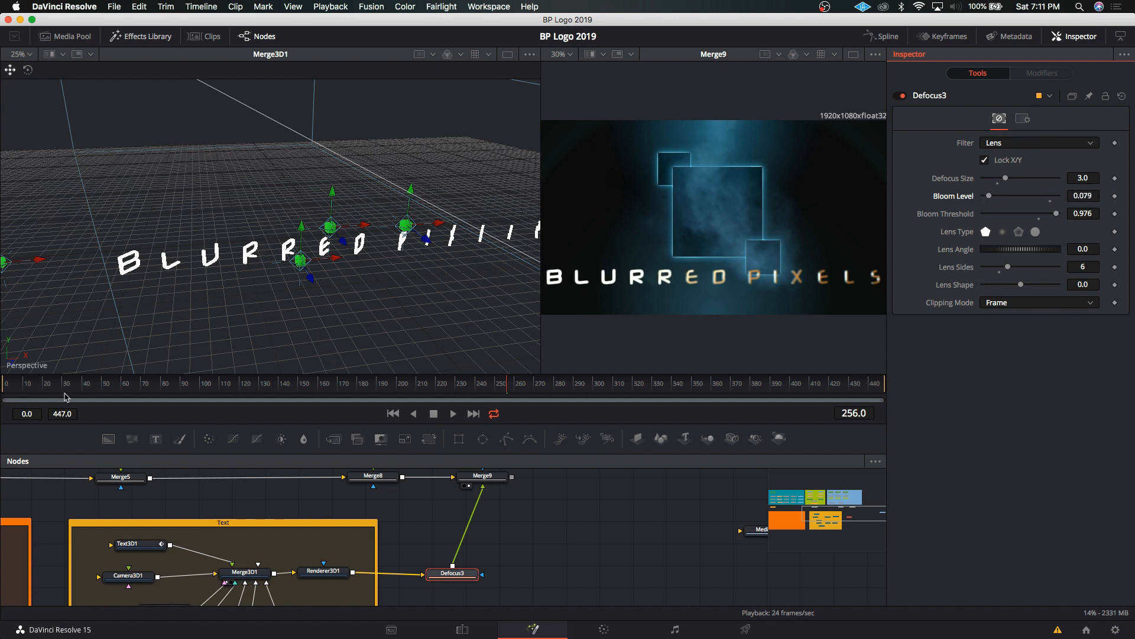
Check the defocused text at several frames between 46 and 233 of the animation.
{"action": "left_click", "coordinate": [34, 390]}
{"action": "left_click", "coordinate": [95, 390]}
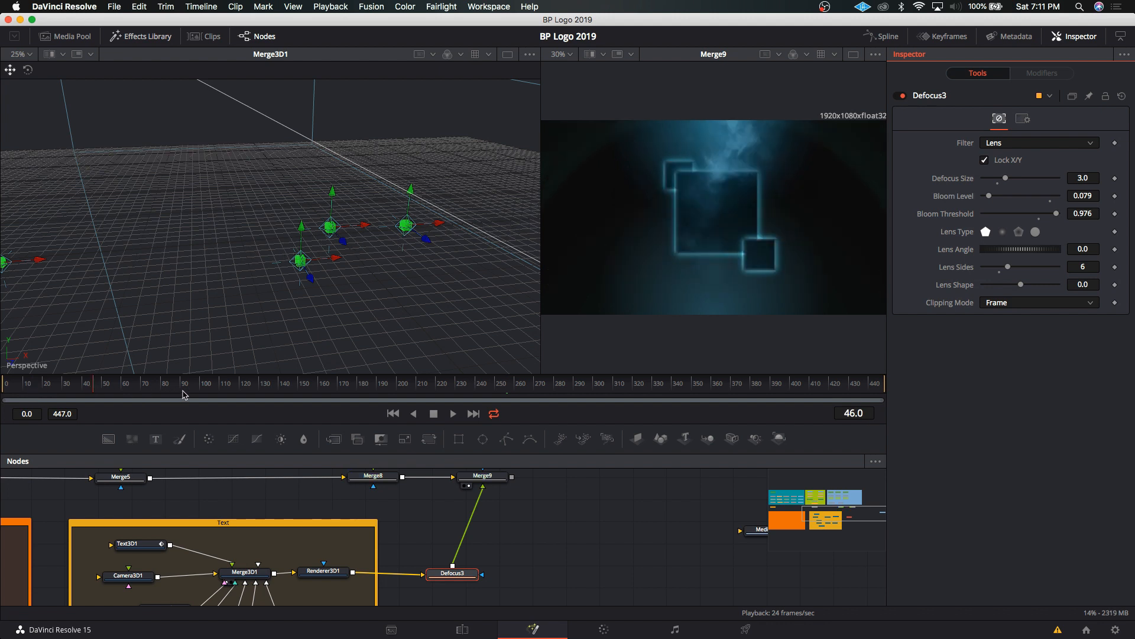
{"action": "left_click", "coordinate": [222, 390]}
{"action": "left_click", "coordinate": [342, 391]}
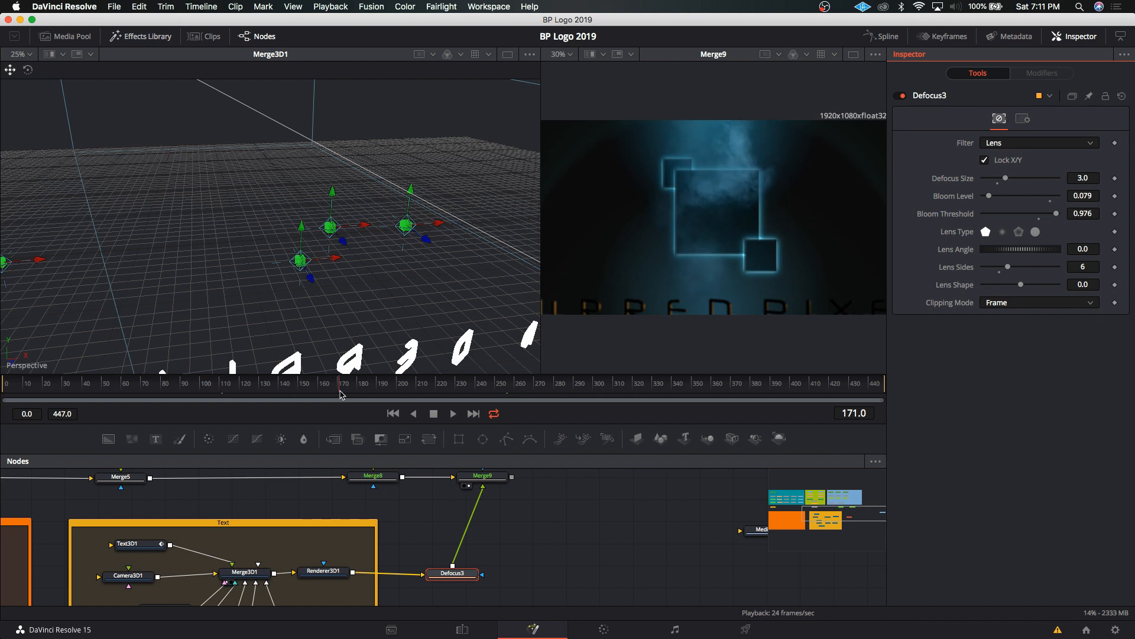
{"action": "left_click", "coordinate": [413, 390]}
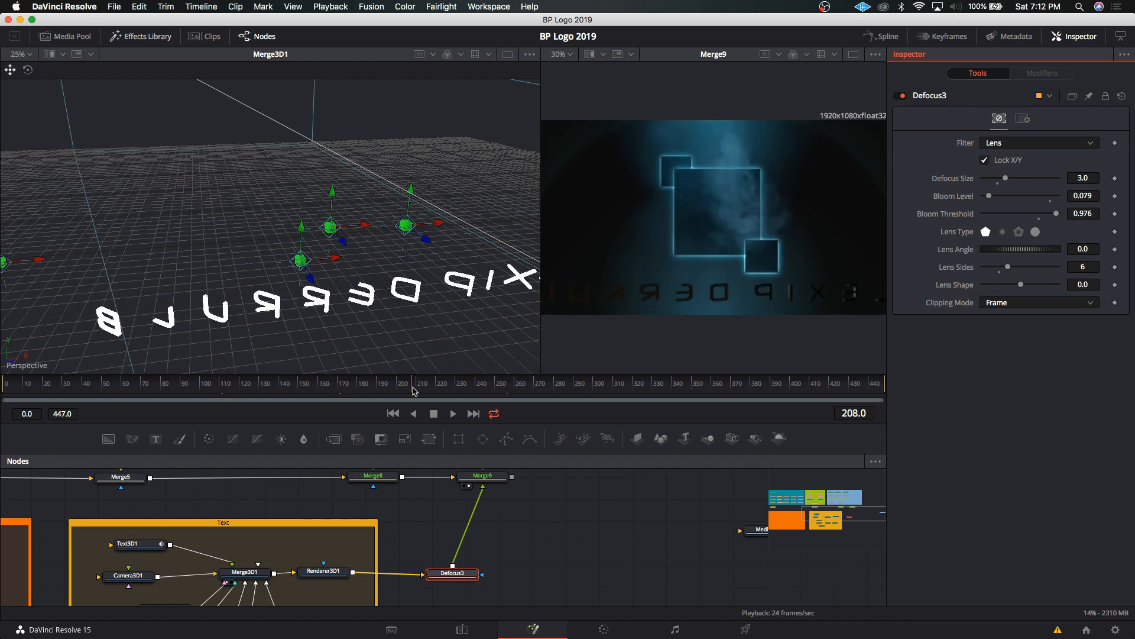
{"action": "left_click", "coordinate": [426, 389]}
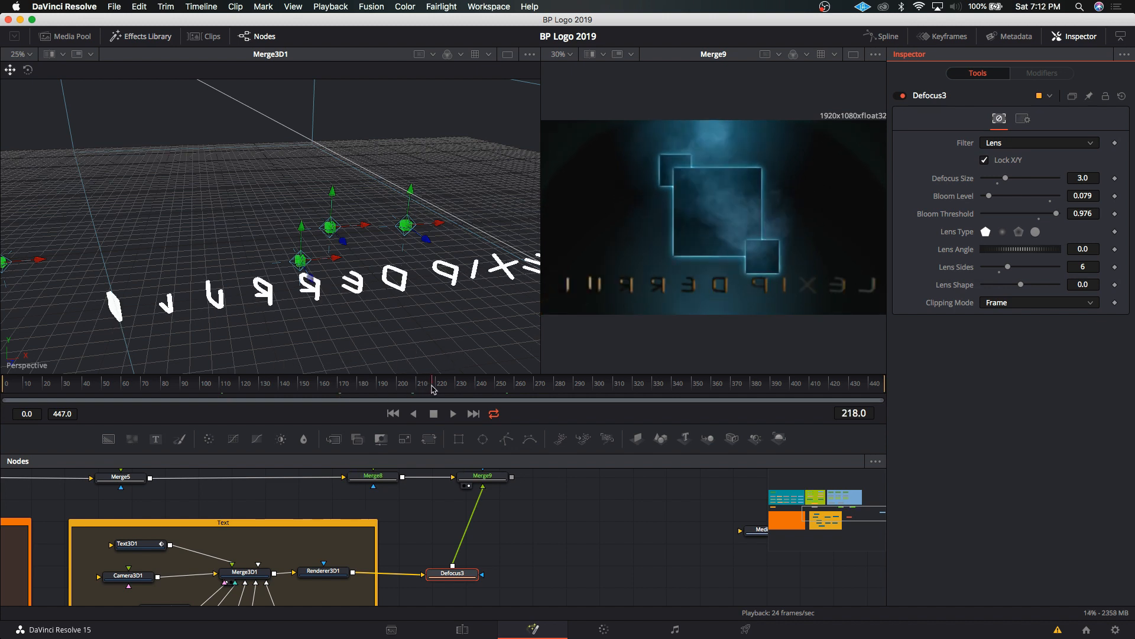
{"action": "left_click", "coordinate": [463, 387]}
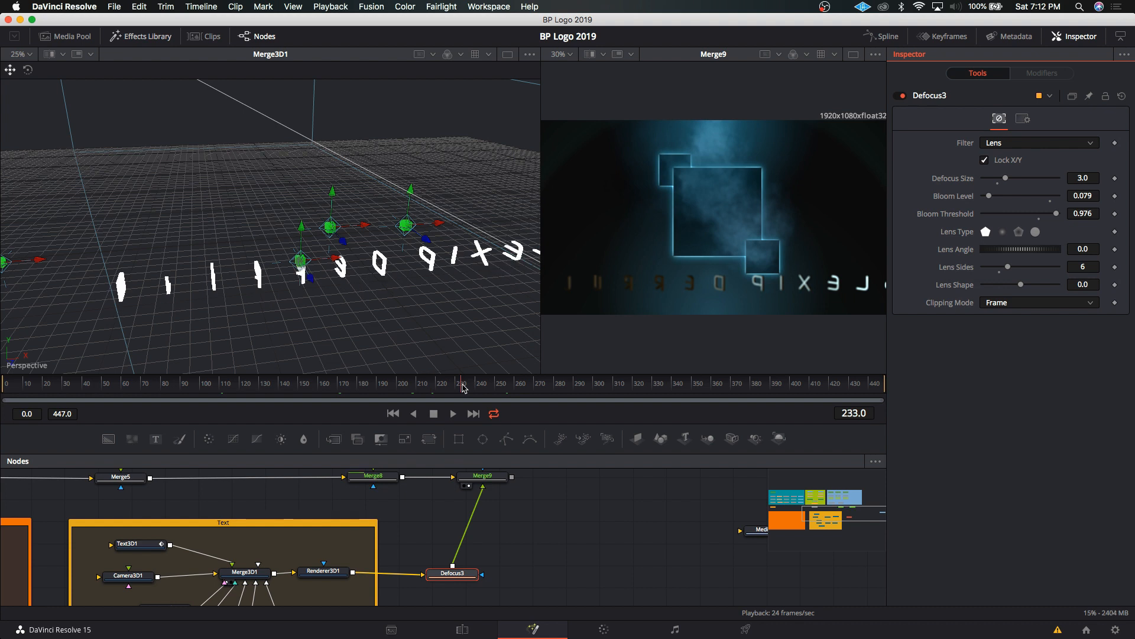
Set Defocus3's defocus size to 10.0, check the text around frame 280 and position the node directly below Merge9.
{"action": "left_click", "coordinate": [1056, 179]}
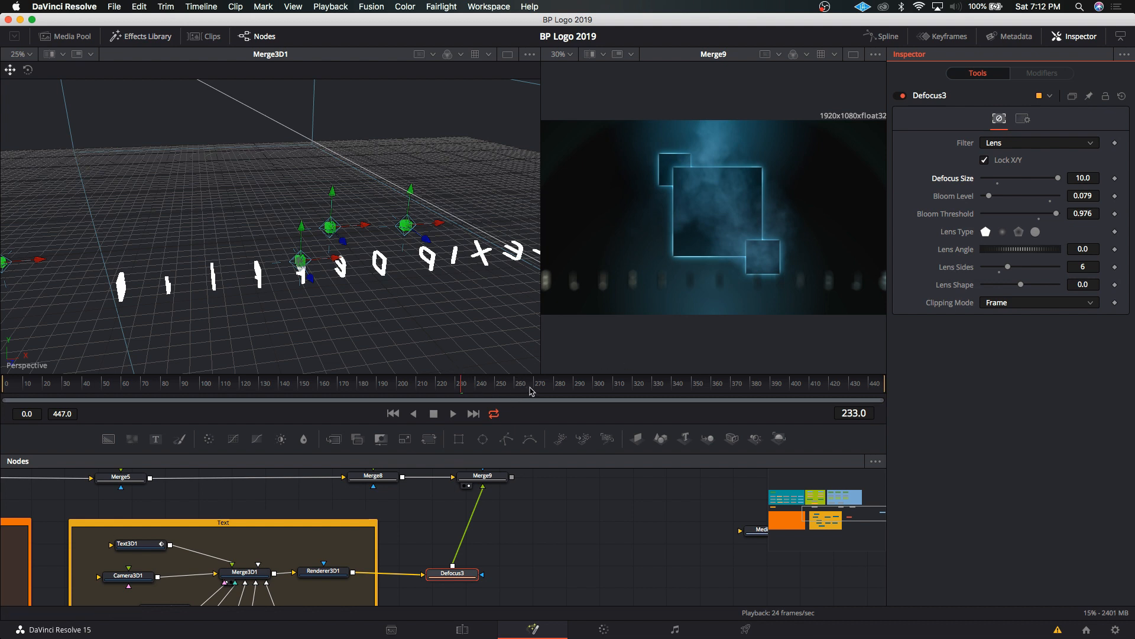
{"action": "left_click", "coordinate": [558, 387]}
{"action": "left_click", "coordinate": [554, 387]}
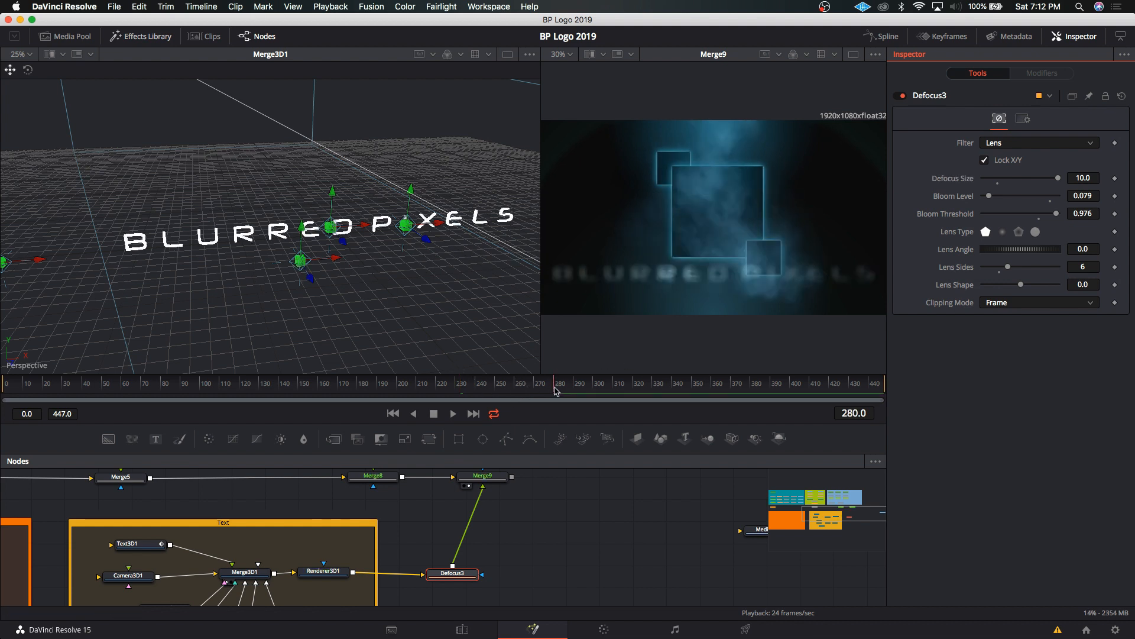
{"action": "left_click", "coordinate": [556, 388]}
{"action": "left_click_drag", "start_coordinate": [467, 572], "coordinate": [498, 571]}
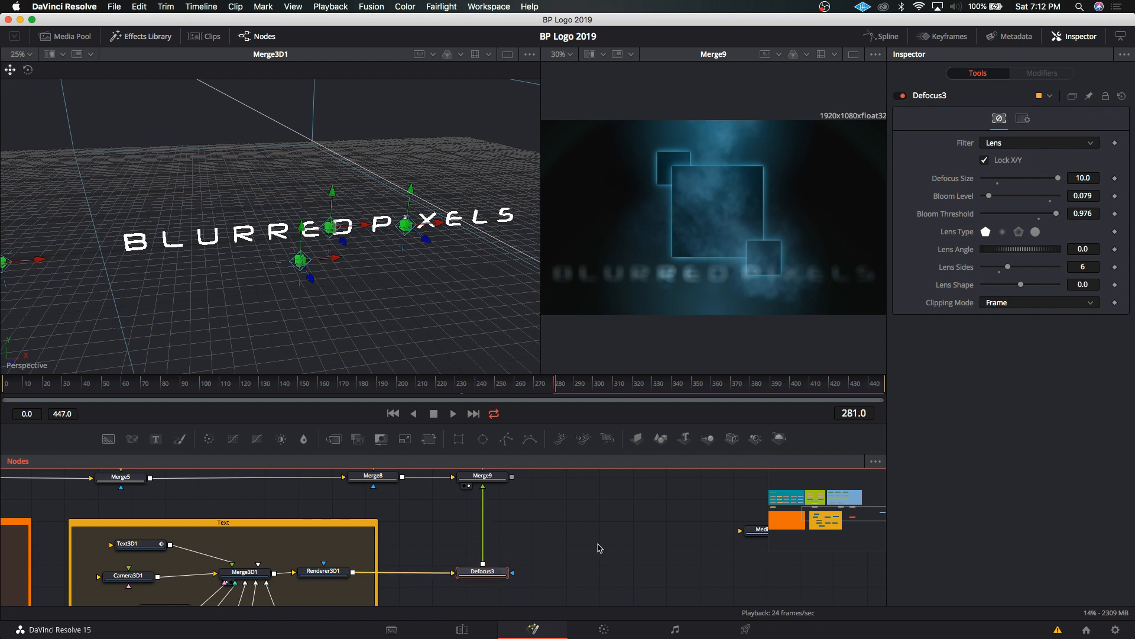
Keyframe Defocus3's defocus size at 0.55 on frame 280 and 8.0 on frame 0.
{"action": "key", "text": "Left"}
{"action": "left_click", "coordinate": [1117, 178]}
{"action": "left_click", "coordinate": [987, 181]}
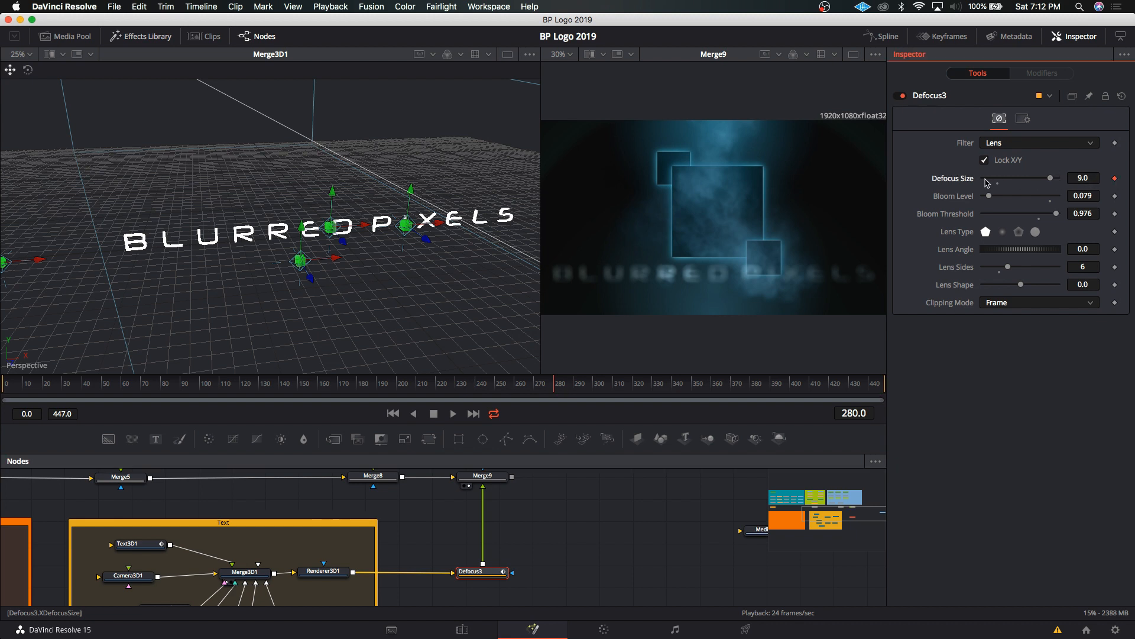
{"action": "left_click", "coordinate": [986, 181]}
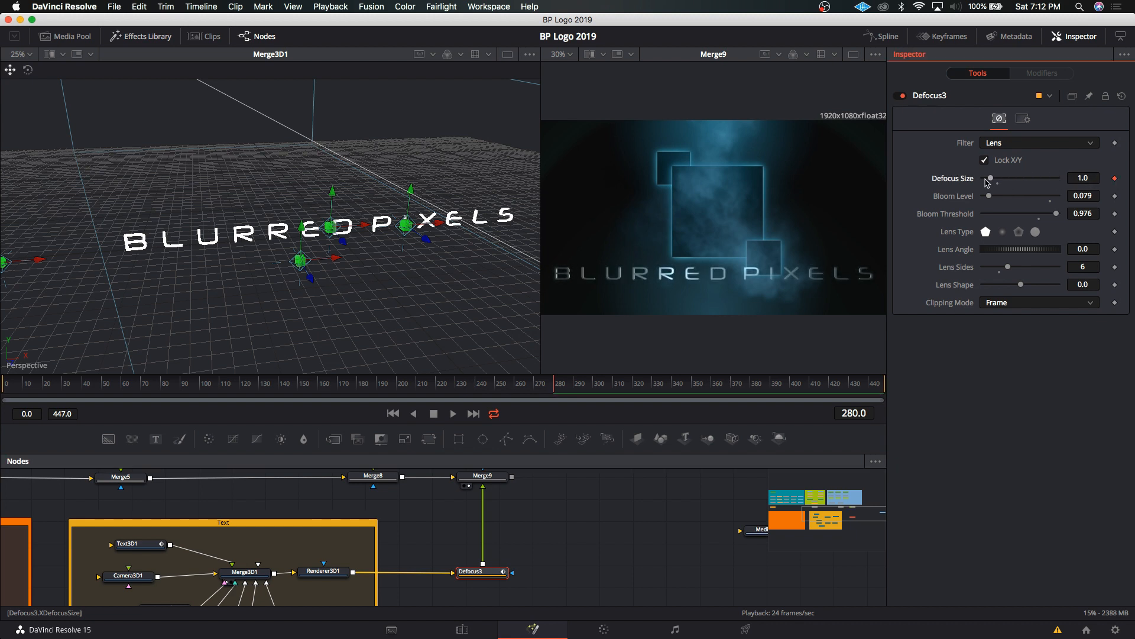
{"action": "left_click_drag", "start_coordinate": [988, 179], "coordinate": [986, 178]}
{"action": "left_click", "coordinate": [393, 413]}
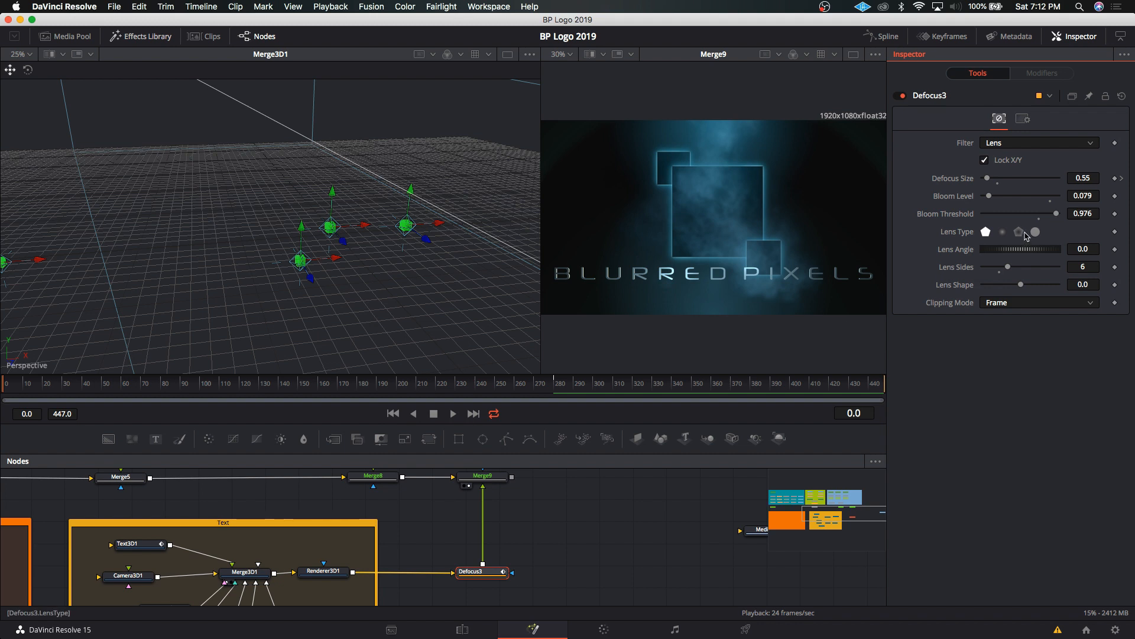
{"action": "left_click_drag", "start_coordinate": [999, 178], "coordinate": [1040, 183]}
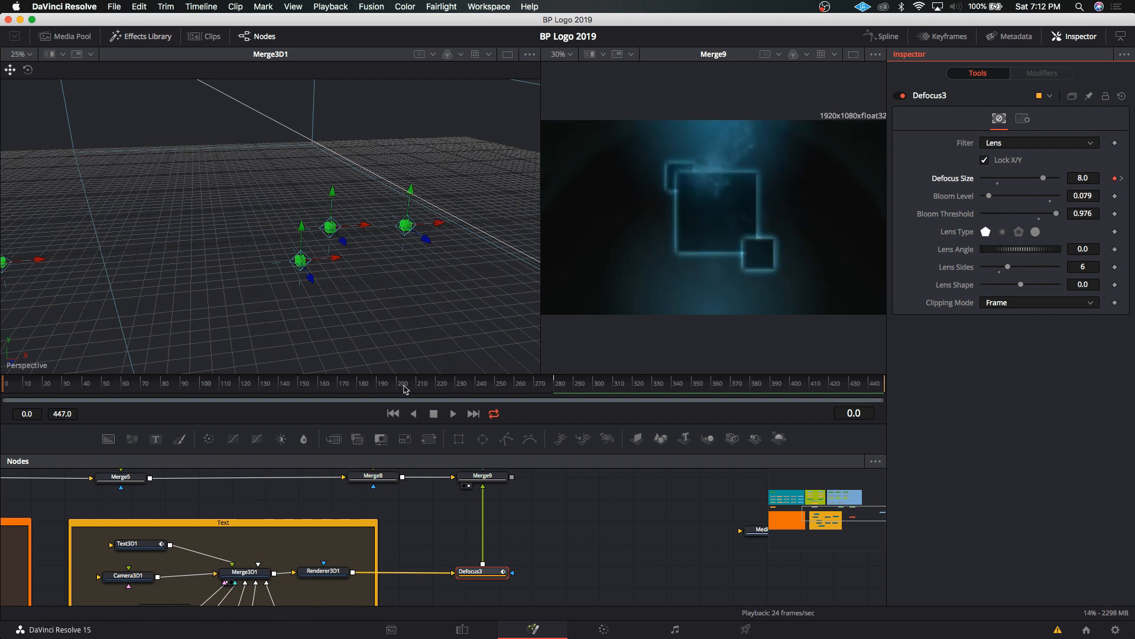
Examine how the animated defocus sharpens the text at several frames from 151 to 280.
{"action": "left_click", "coordinate": [303, 385]}
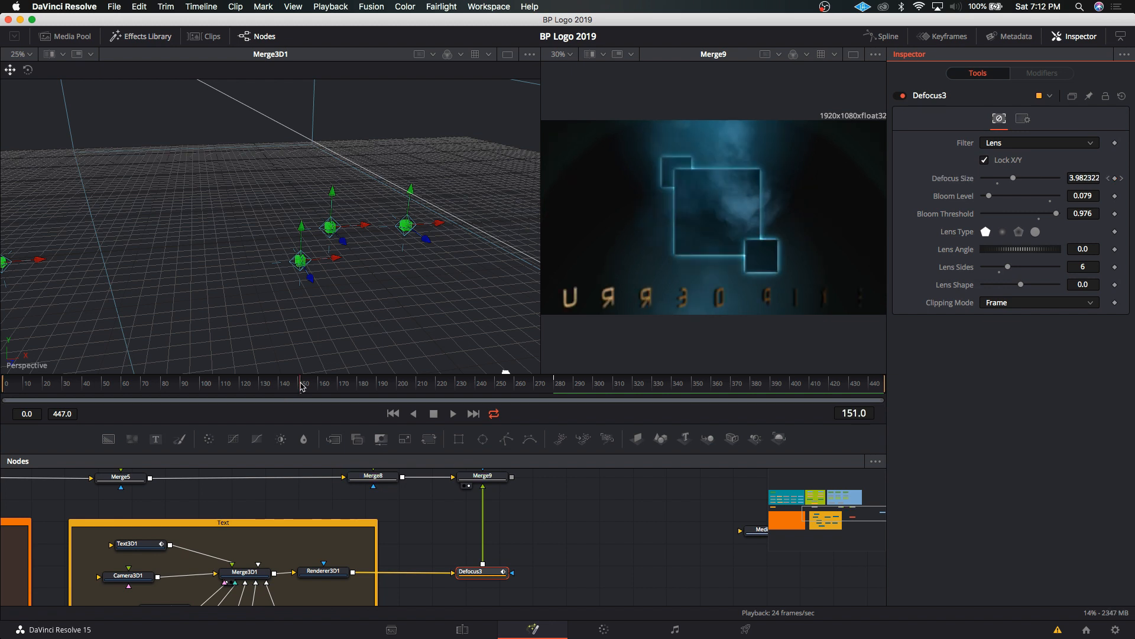
{"action": "left_click", "coordinate": [358, 385]}
{"action": "left_click", "coordinate": [379, 386]}
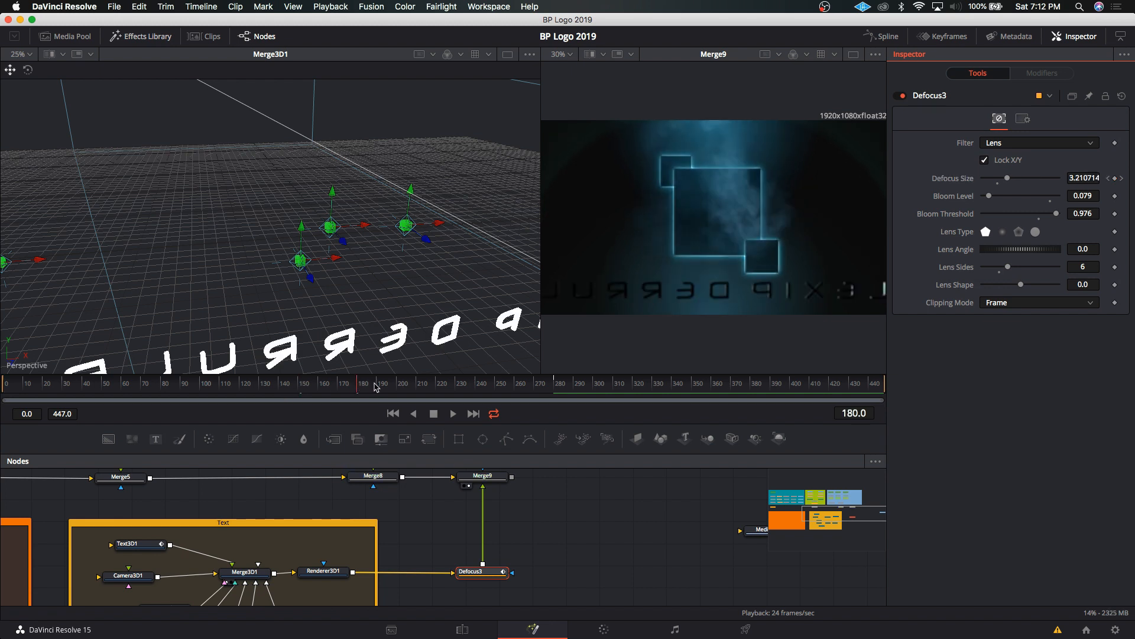
{"action": "left_click", "coordinate": [468, 386]}
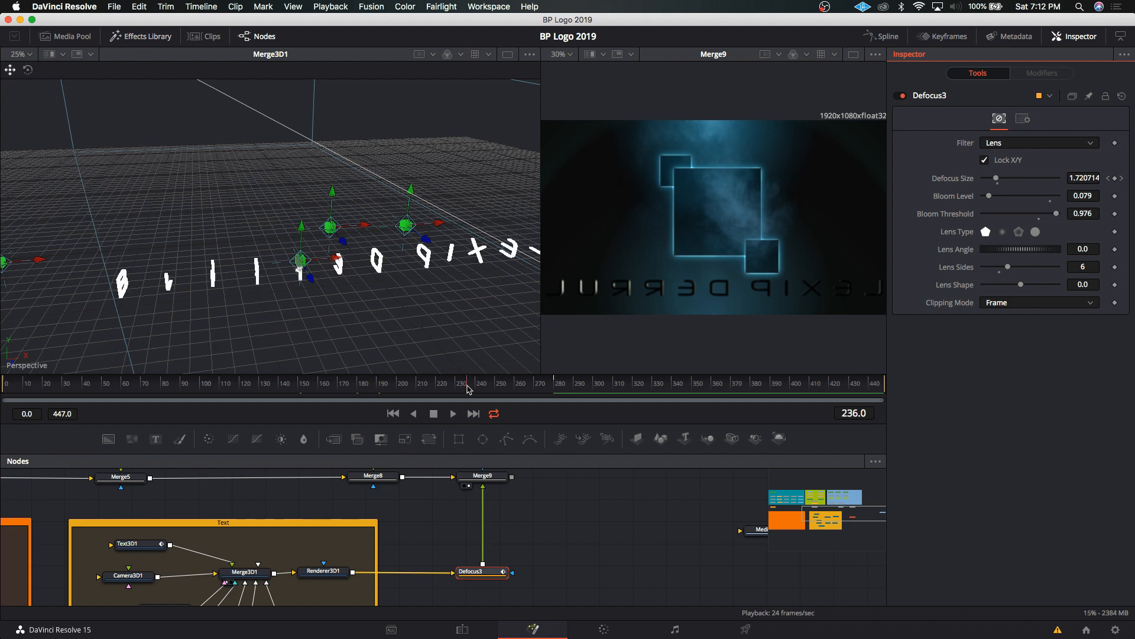
{"action": "left_click", "coordinate": [483, 385]}
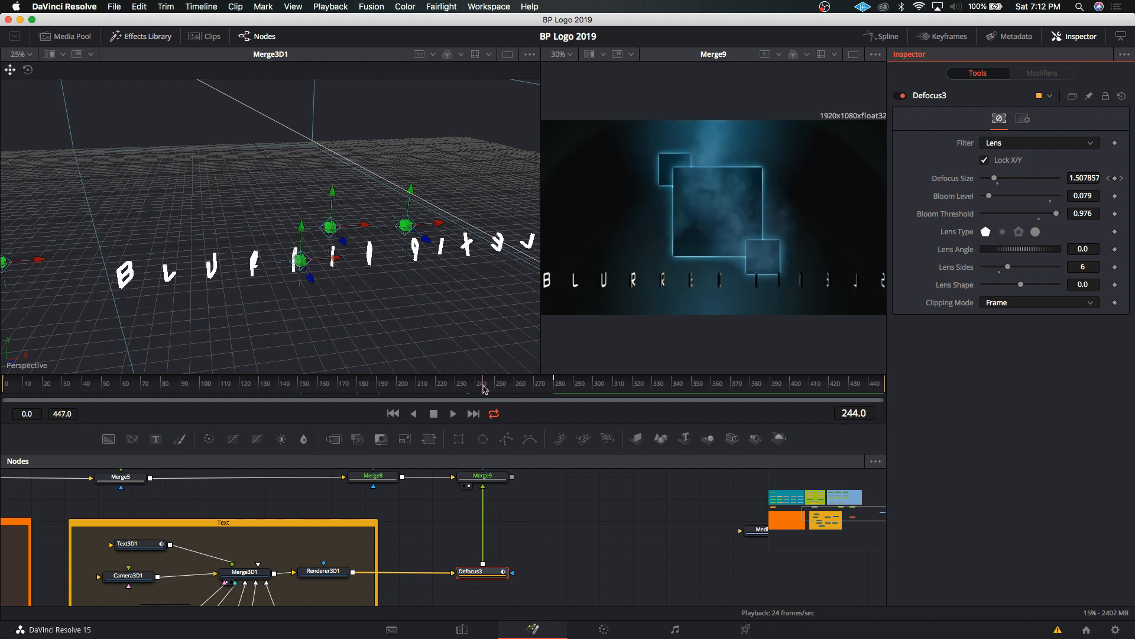
{"action": "left_click", "coordinate": [520, 387]}
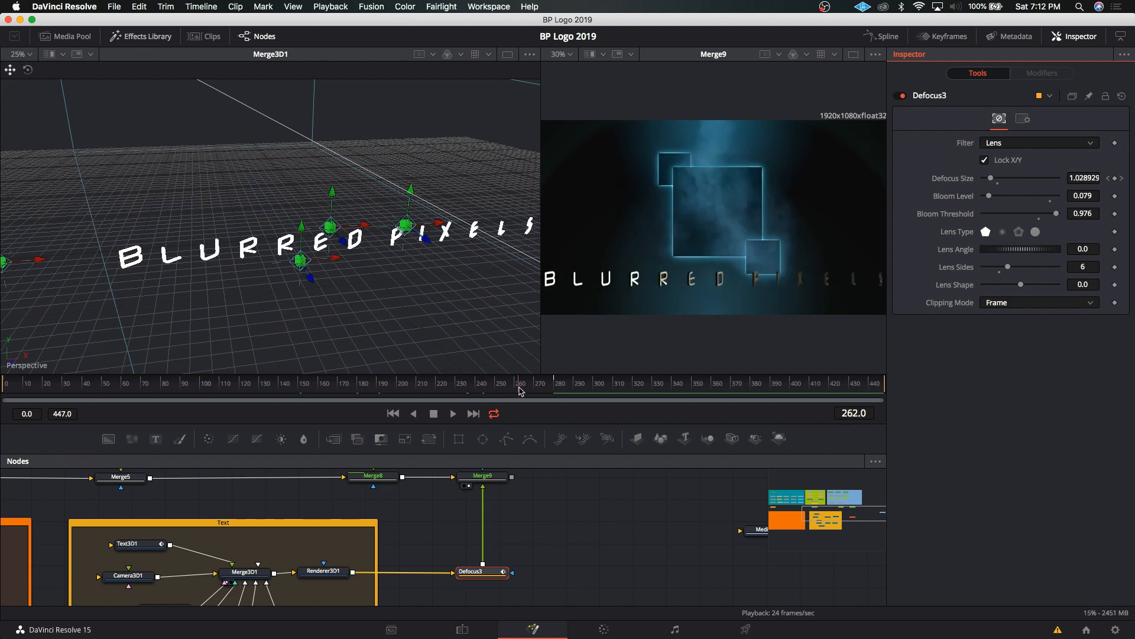
{"action": "left_click", "coordinate": [544, 387]}
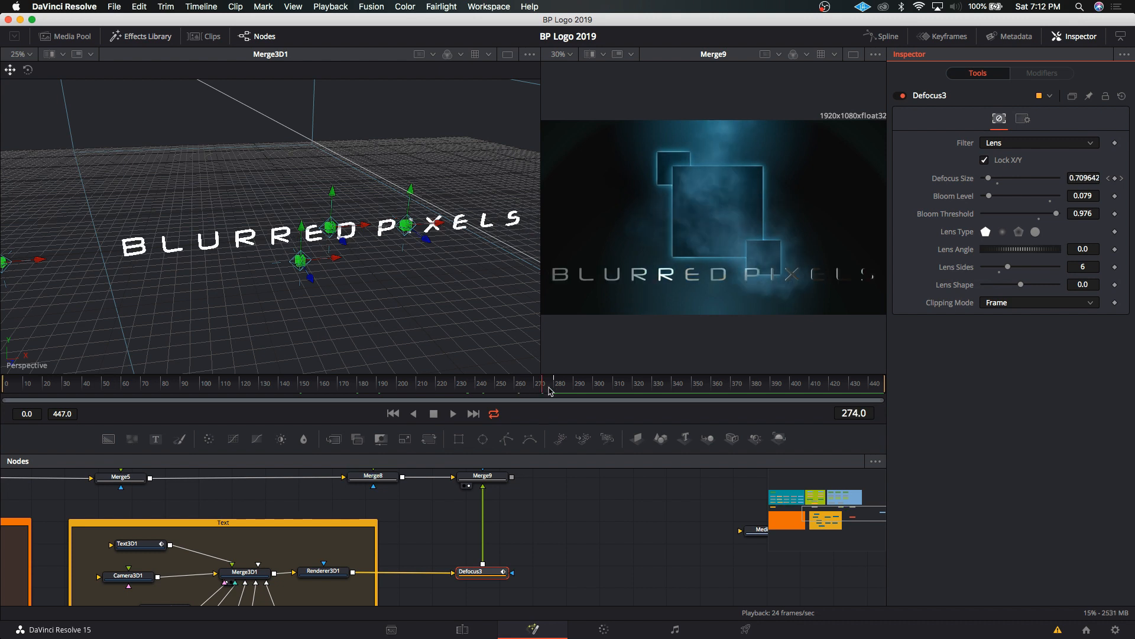
{"action": "left_click", "coordinate": [551, 389]}
{"action": "left_click", "coordinate": [555, 388]}
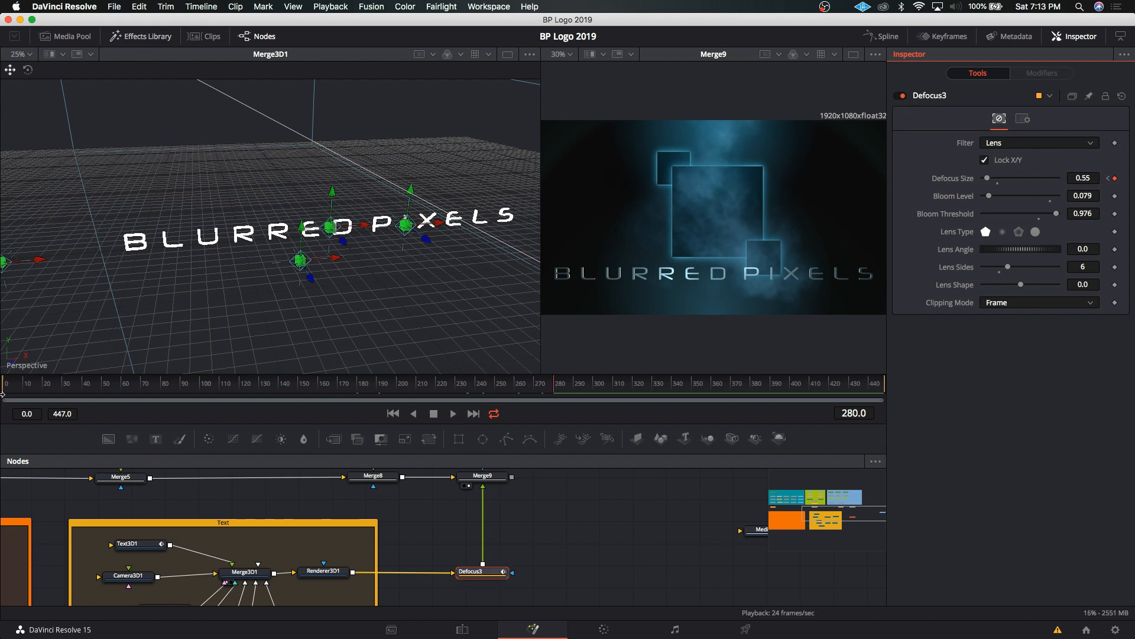
Set Defocus3's defocus size keyframe at frame 0 to 10.0 and check the blur at frames 204 and 280.
{"action": "left_click", "coordinate": [393, 413]}
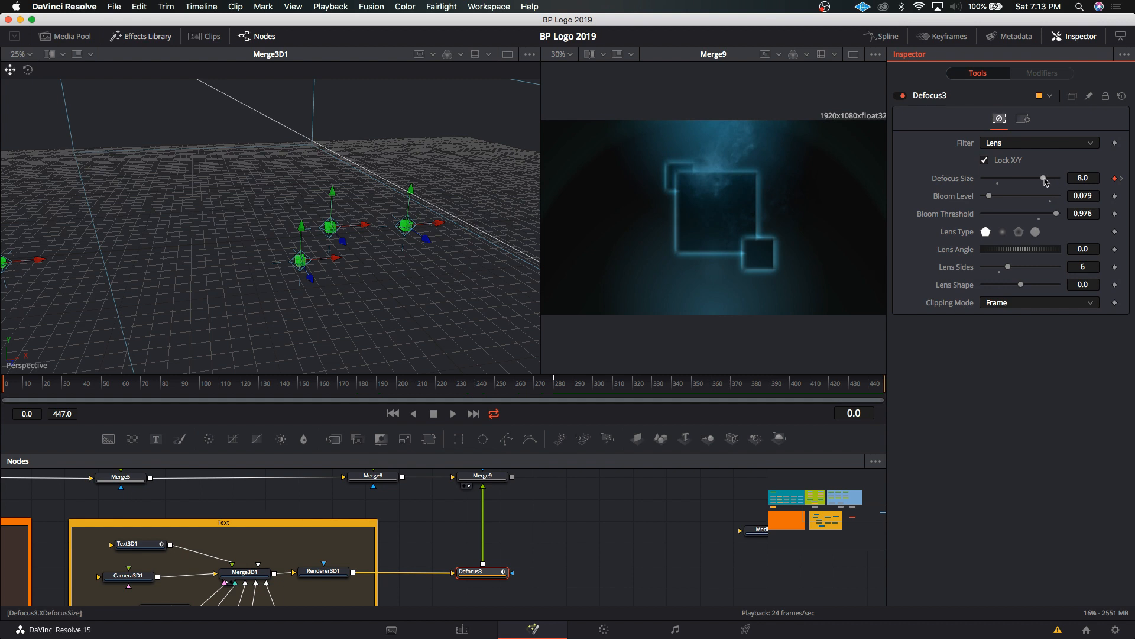
{"action": "left_click_drag", "start_coordinate": [1043, 177], "coordinate": [1058, 177]}
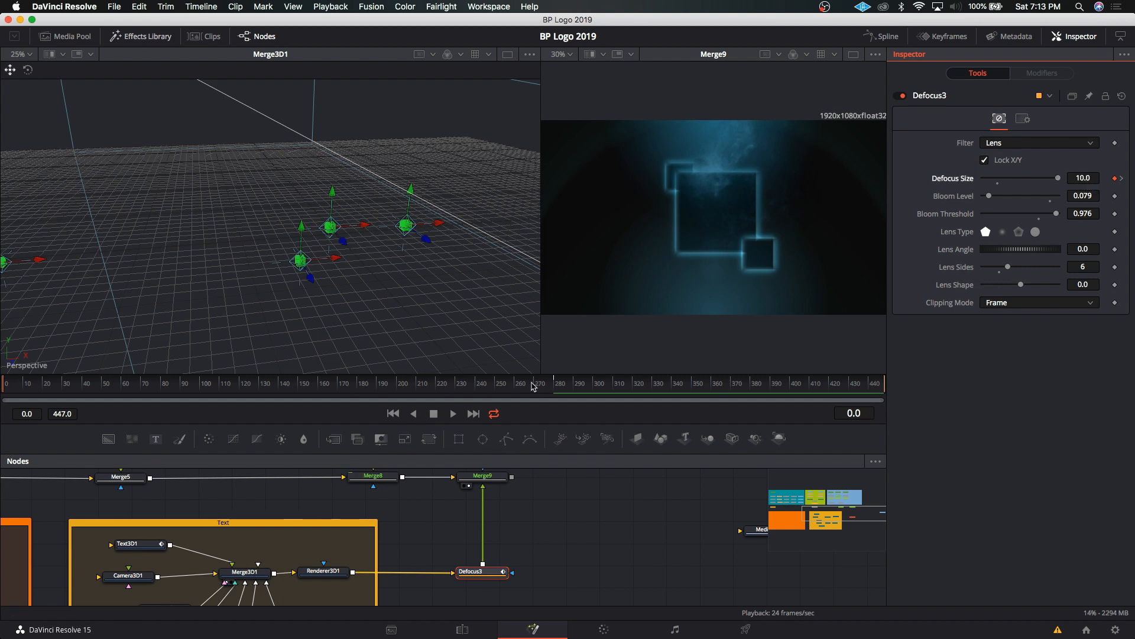
{"action": "left_click", "coordinate": [406, 386]}
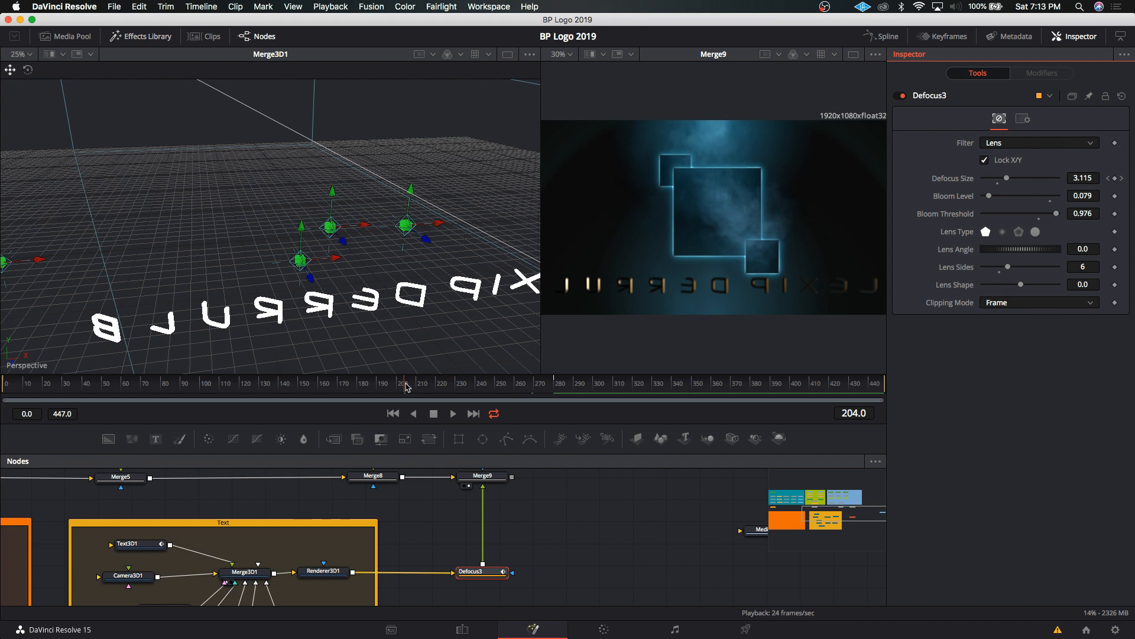
{"action": "left_click", "coordinate": [556, 386]}
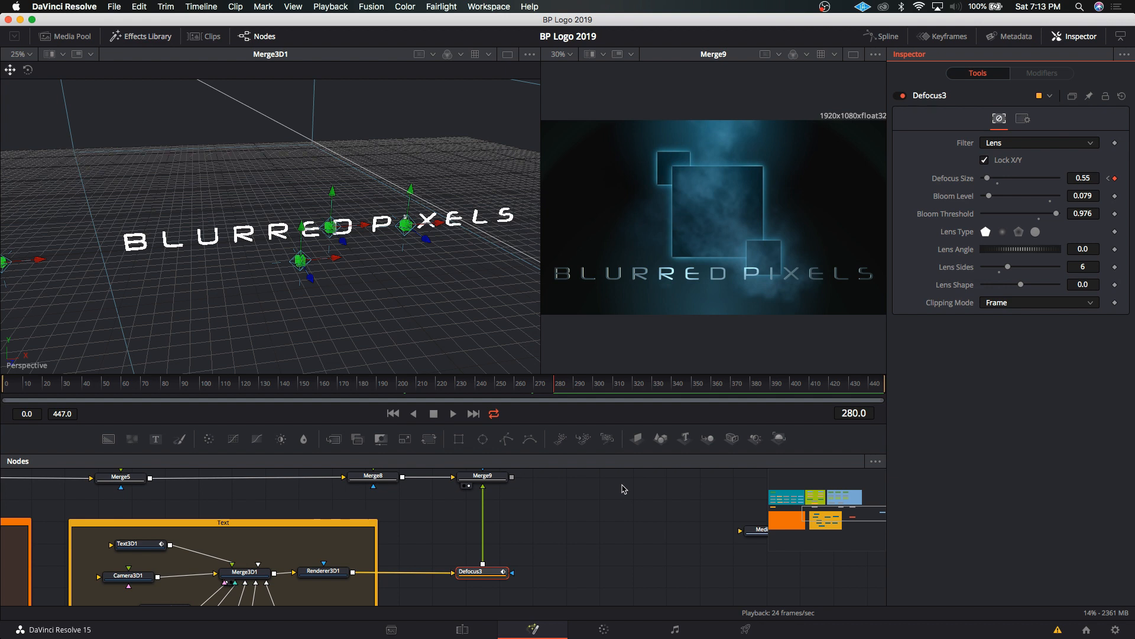
Open the project's render settings and set the output file to PReview on the Desktop.
{"action": "left_click", "coordinate": [745, 628]}
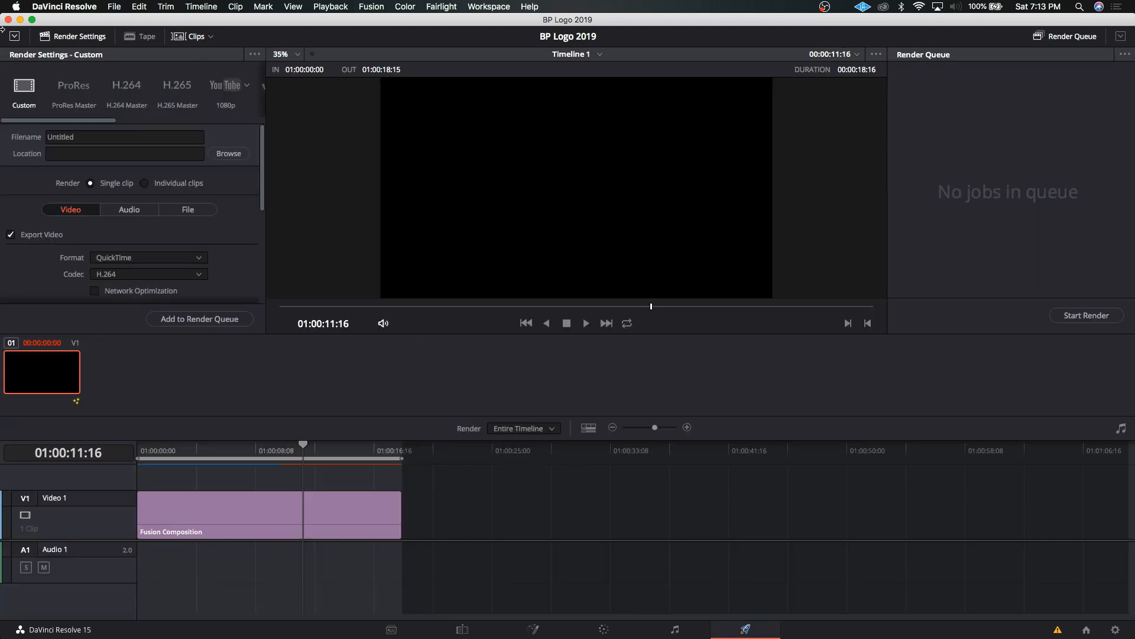
{"action": "left_click", "coordinate": [146, 141]}
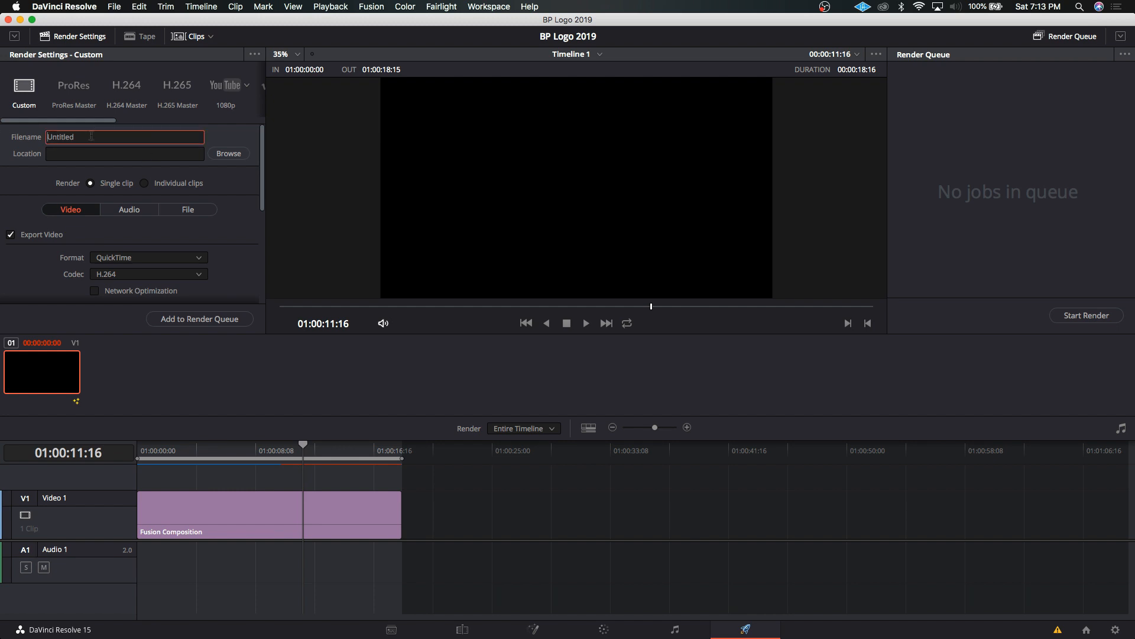
{"action": "left_click", "coordinate": [230, 154]}
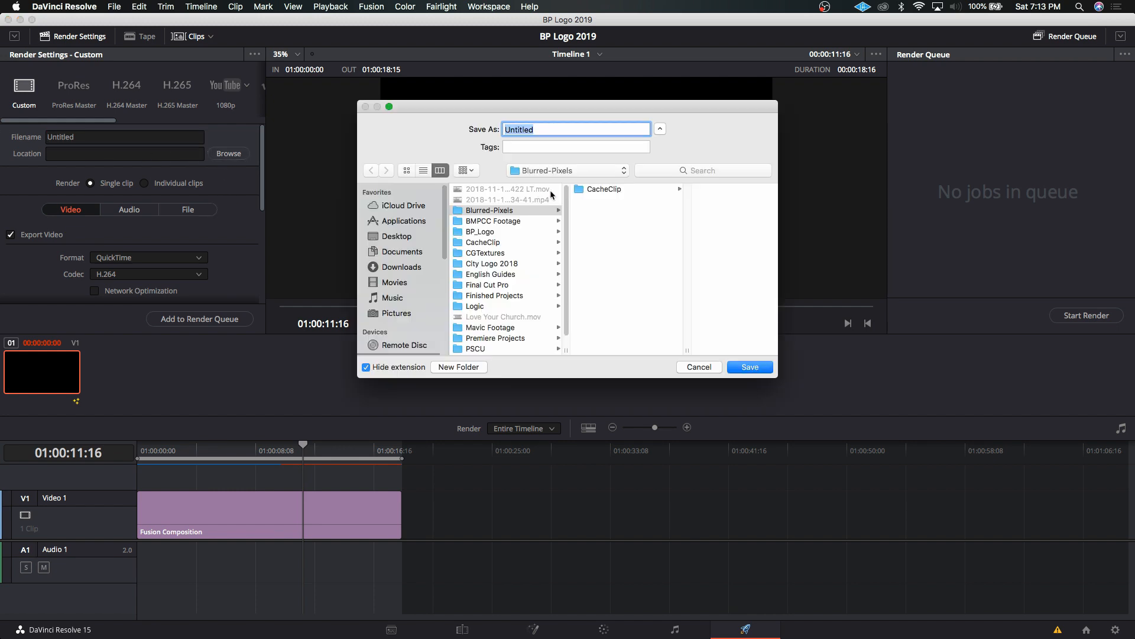
{"action": "left_click", "coordinate": [391, 237]}
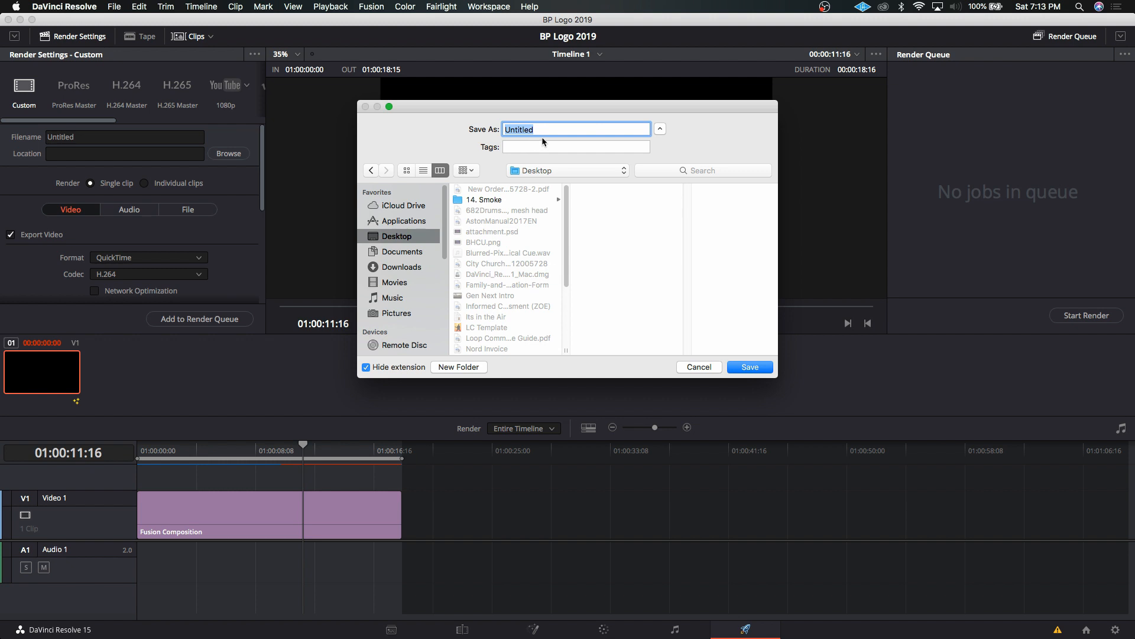
{"action": "type", "text": "PReview"}
{"action": "left_click", "coordinate": [749, 367]}
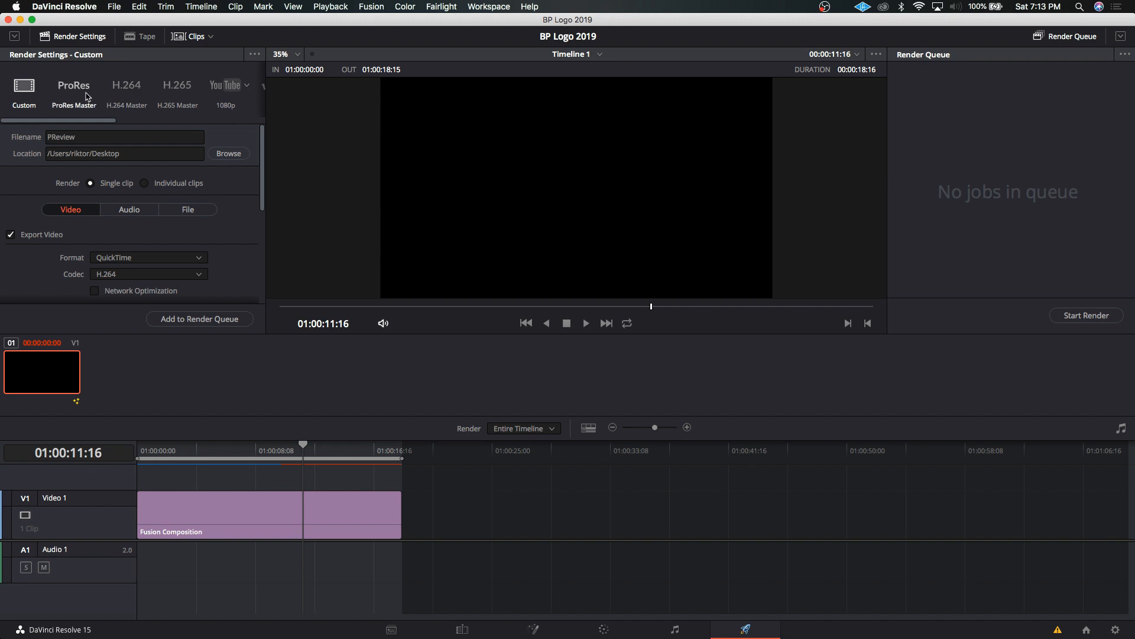
Apply the ProRes Master render preset and review its filename, codec, resolution and frame rate settings.
{"action": "left_click", "coordinate": [87, 96]}
{"action": "scroll", "coordinate": [226, 230], "scroll_direction": "down", "scroll_amount": 5}
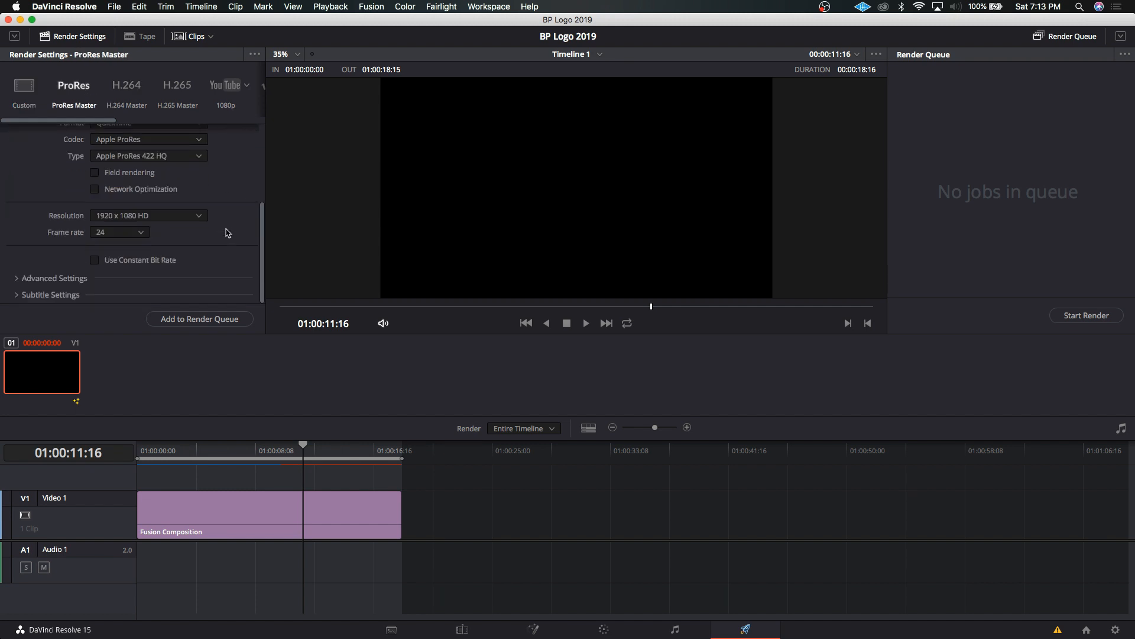
{"action": "scroll", "coordinate": [227, 234], "scroll_direction": "up", "scroll_amount": 5}
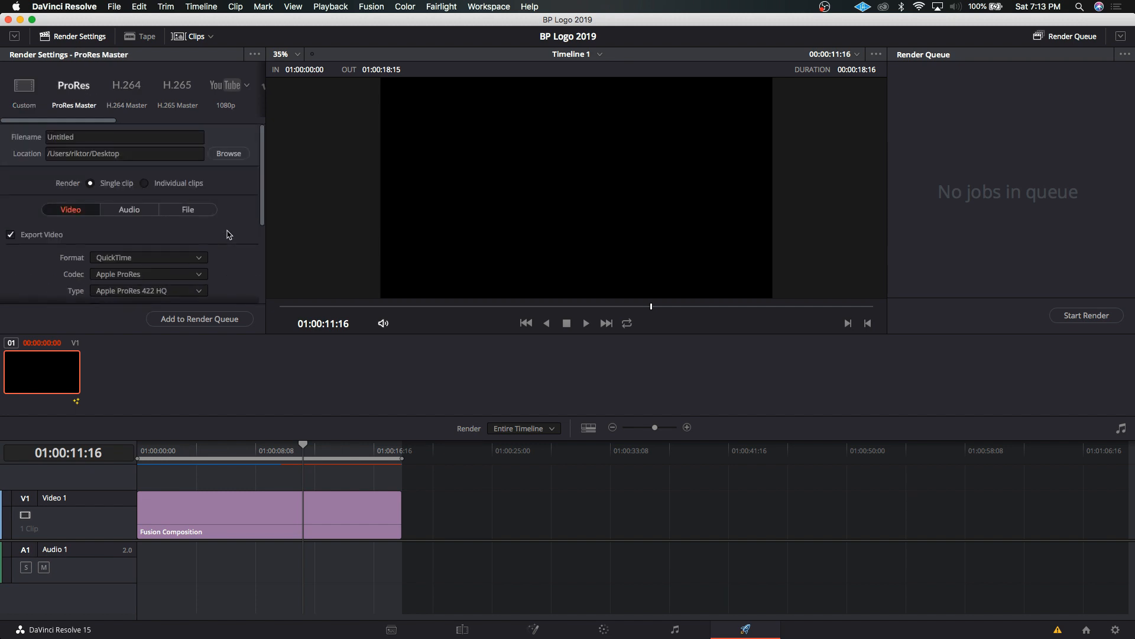
Queue the entire timeline as a ProRes Master render job and check the picture at 01:00:16:12 and 01:00:01:13.
{"action": "left_click", "coordinate": [218, 322]}
{"action": "left_click_drag", "start_coordinate": [311, 447], "coordinate": [372, 448]}
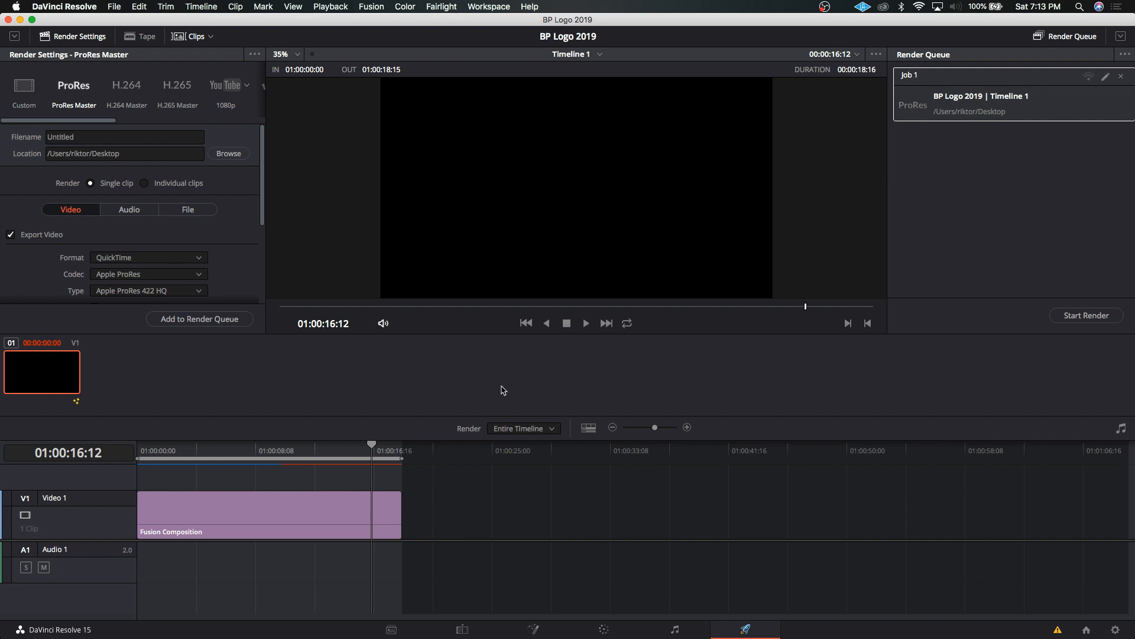
{"action": "left_click", "coordinate": [302, 513]}
{"action": "left_click_drag", "start_coordinate": [284, 449], "coordinate": [158, 453]}
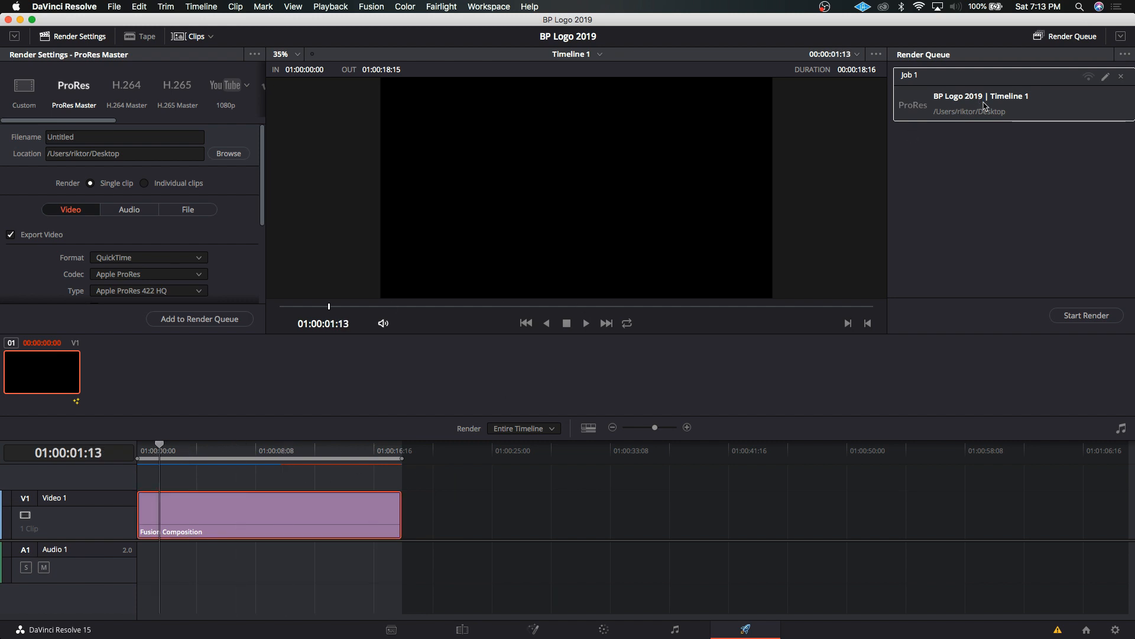
{"action": "left_click", "coordinate": [269, 485]}
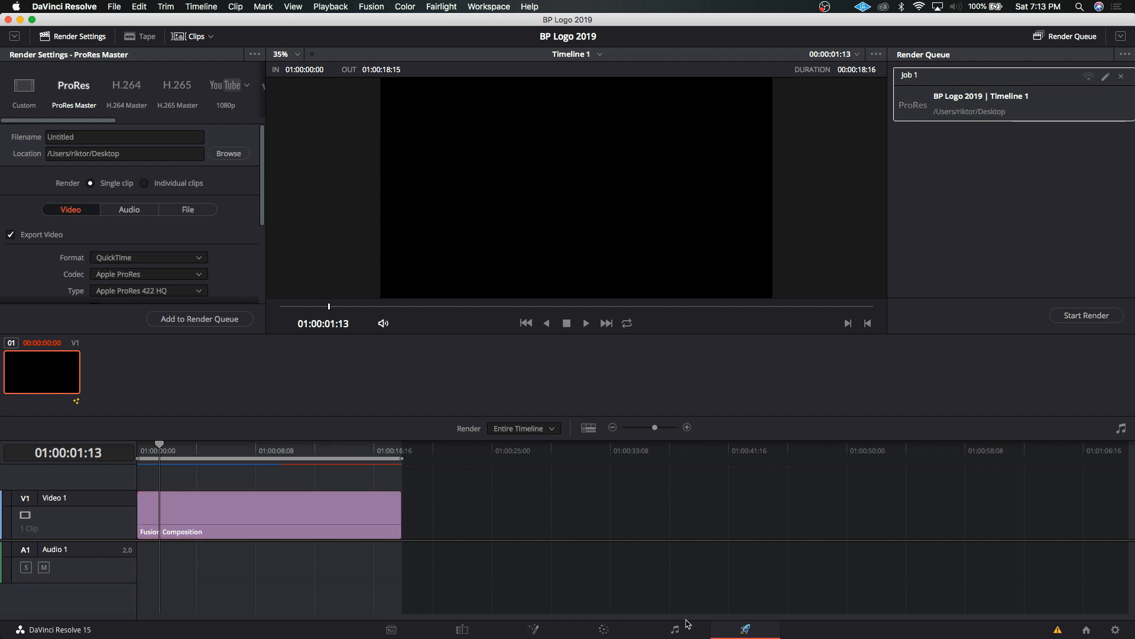
Move MediaOut1 closer to Merge9 in the Fusion composition, connect Merge9's output to it, and return to the render page.
{"action": "left_click", "coordinate": [525, 632]}
{"action": "left_click", "coordinate": [462, 630]}
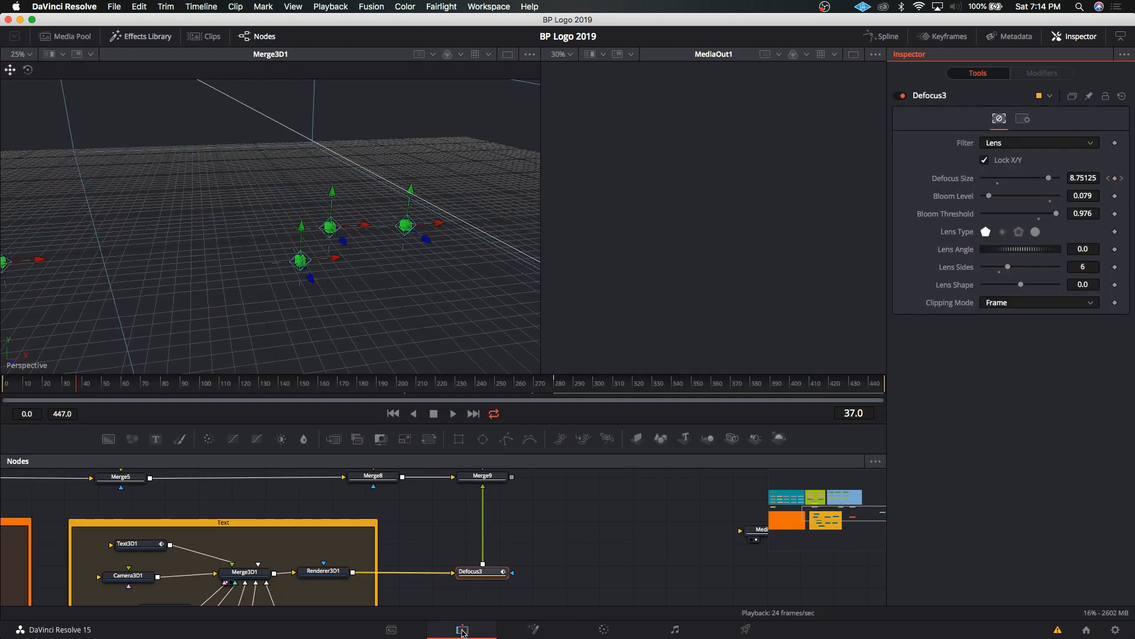
{"action": "left_click", "coordinate": [603, 629]}
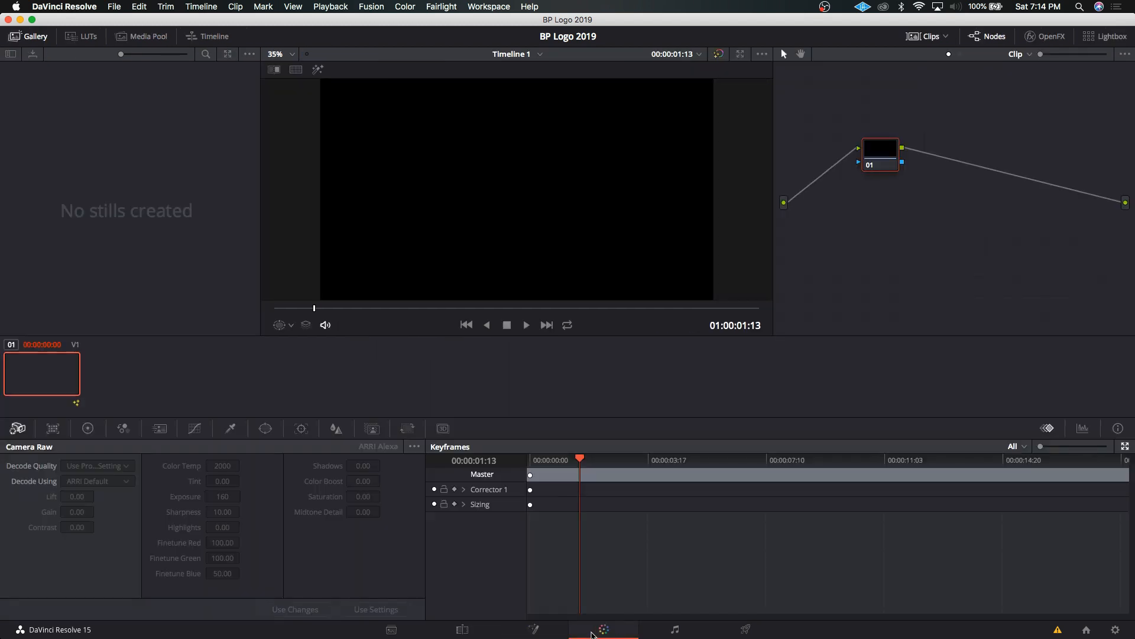
{"action": "left_click", "coordinate": [536, 629]}
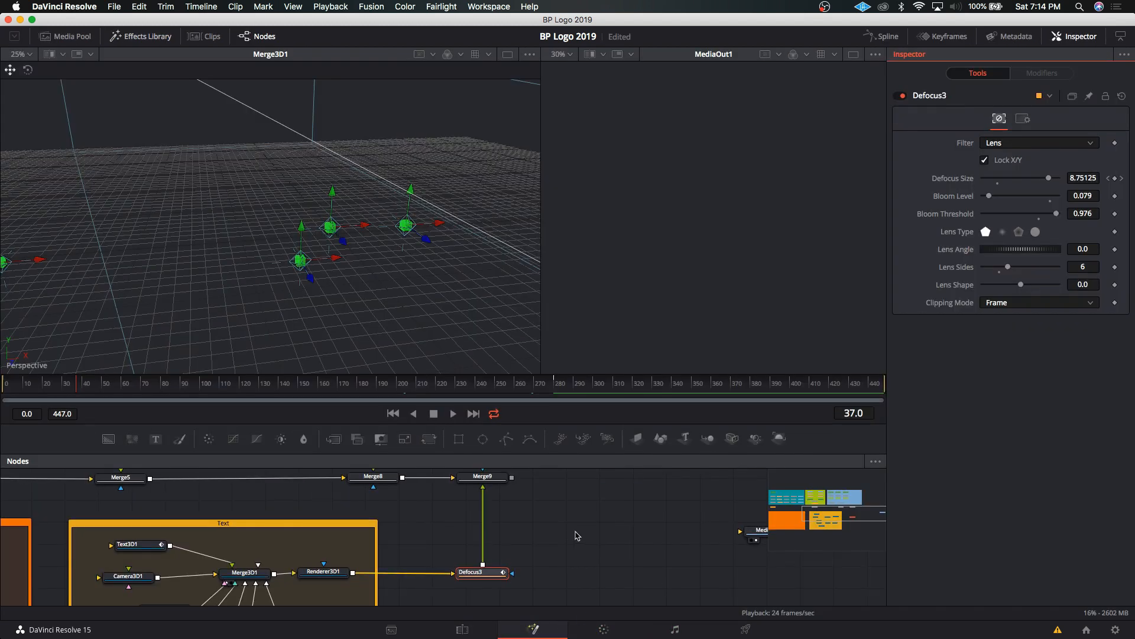
{"action": "left_click_drag", "start_coordinate": [753, 530], "coordinate": [620, 572]}
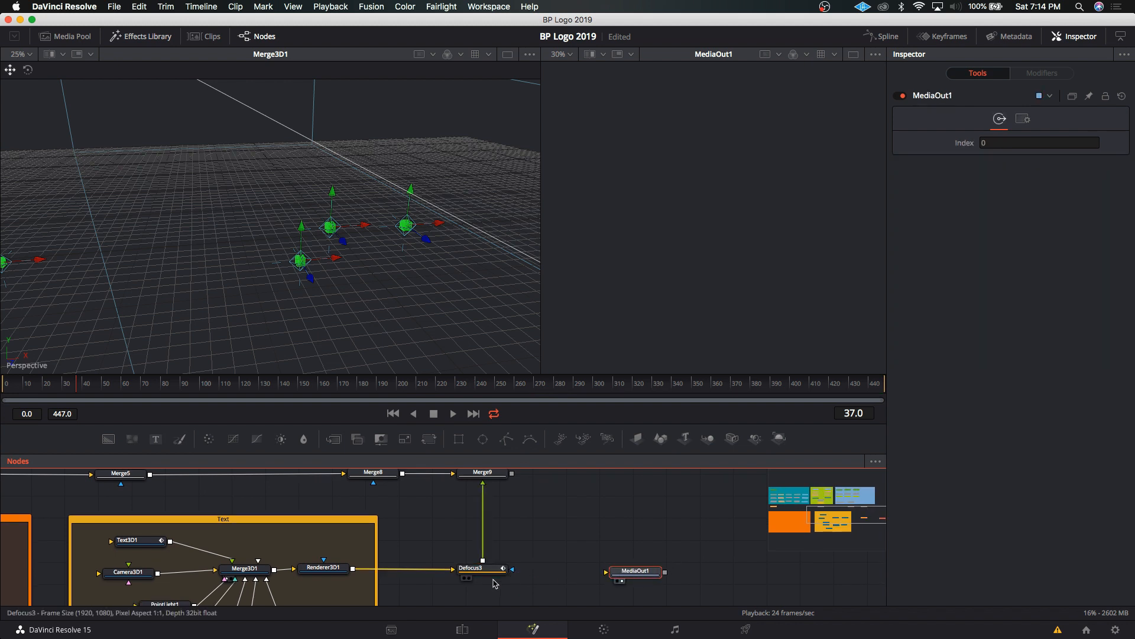
{"action": "left_click_drag", "start_coordinate": [488, 574], "coordinate": [479, 574]}
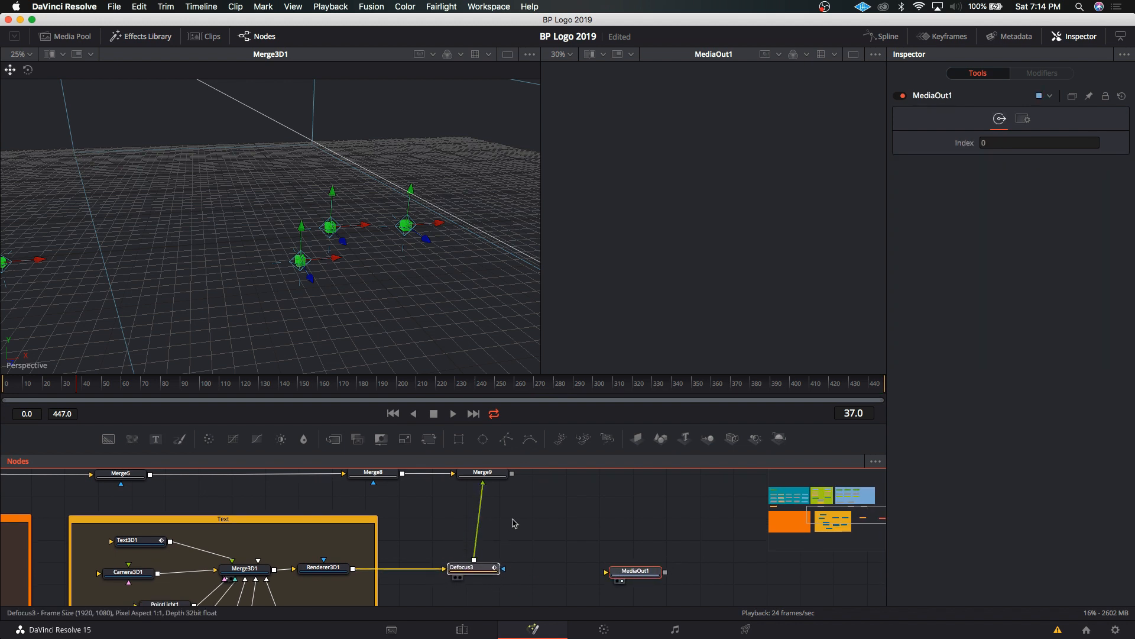
{"action": "left_click_drag", "start_coordinate": [512, 473], "coordinate": [653, 478]}
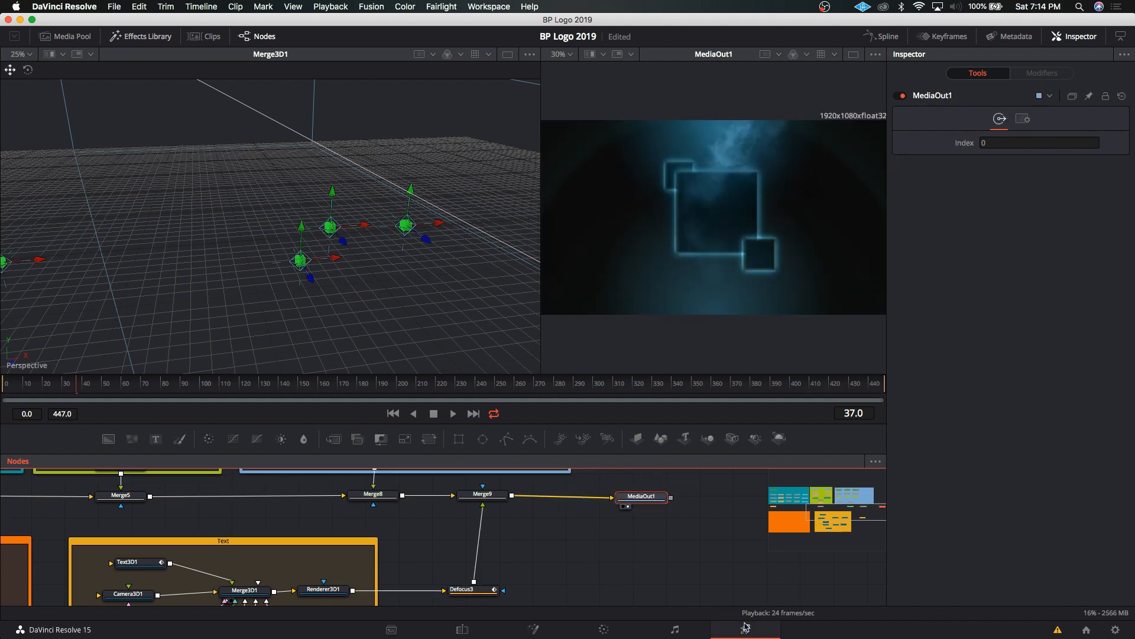
{"action": "left_click", "coordinate": [745, 628]}
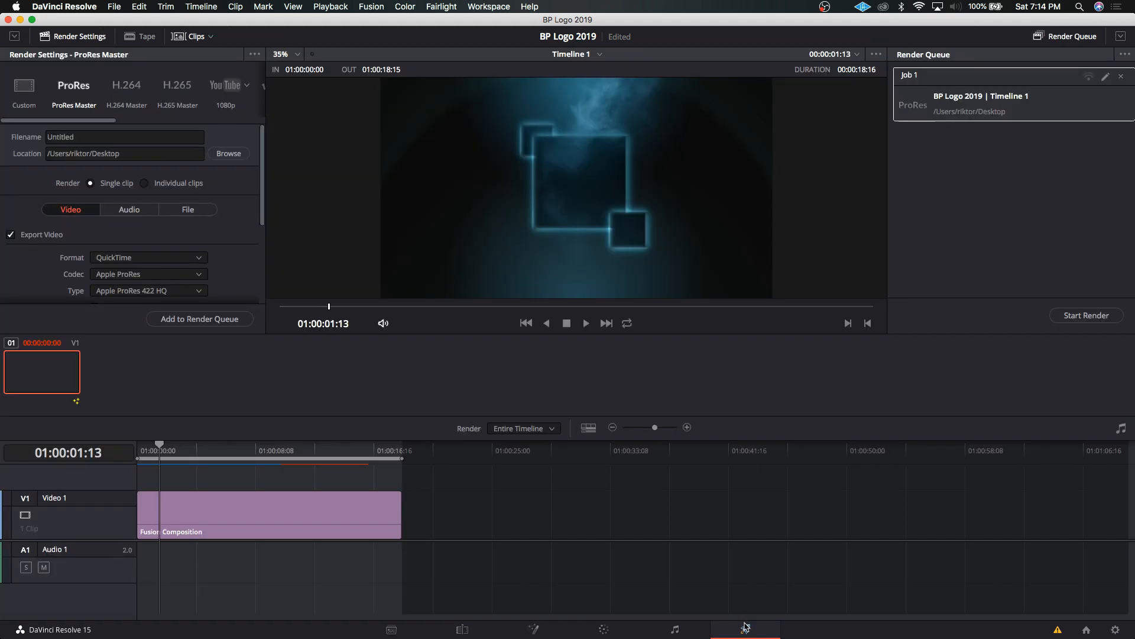
Scrub the timeline playhead through to the end of the Fusion Composition clip to preview the logo animation.
{"action": "left_click", "coordinate": [307, 451]}
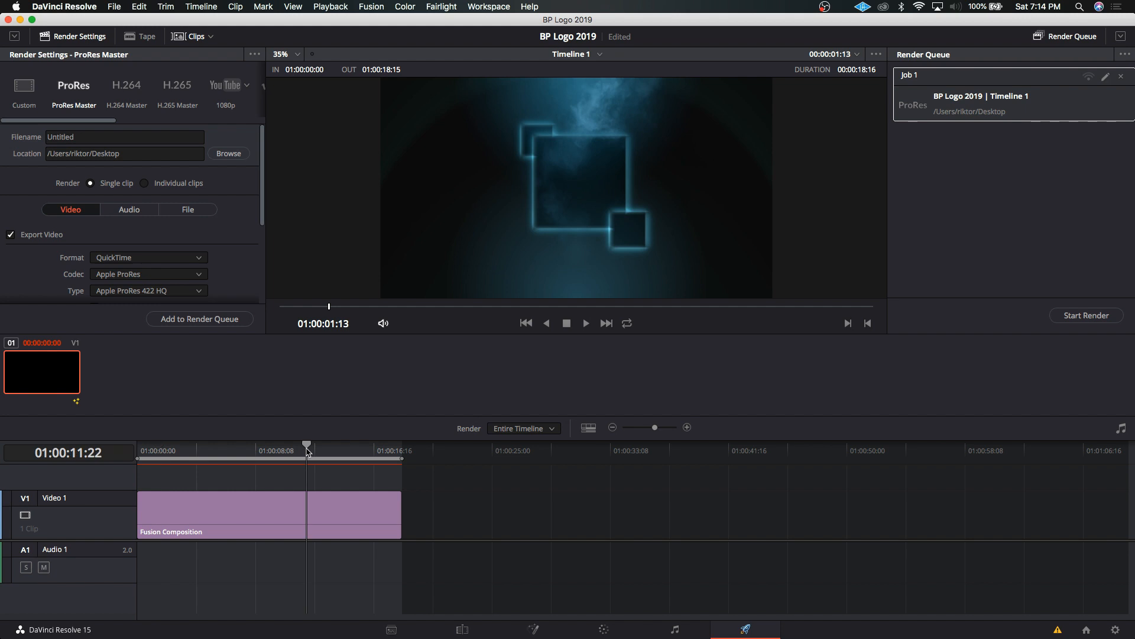
{"action": "left_click", "coordinate": [359, 452]}
{"action": "left_click_drag", "start_coordinate": [360, 453], "coordinate": [406, 454]}
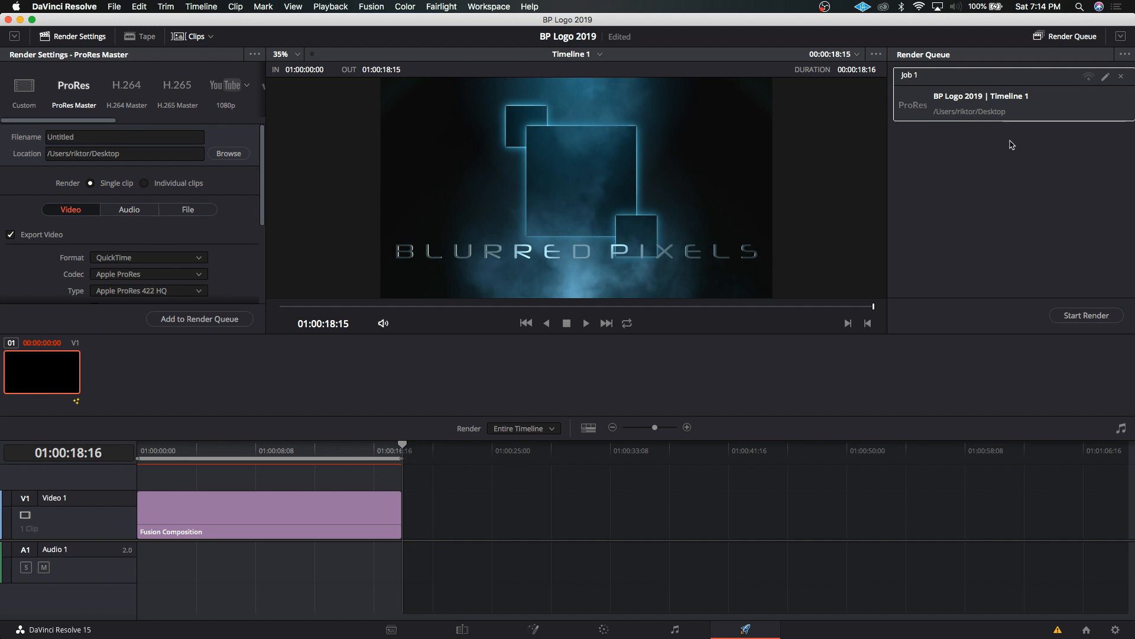
Set the render filename to Preview and start rendering the queued job.
{"action": "left_click", "coordinate": [59, 136]}
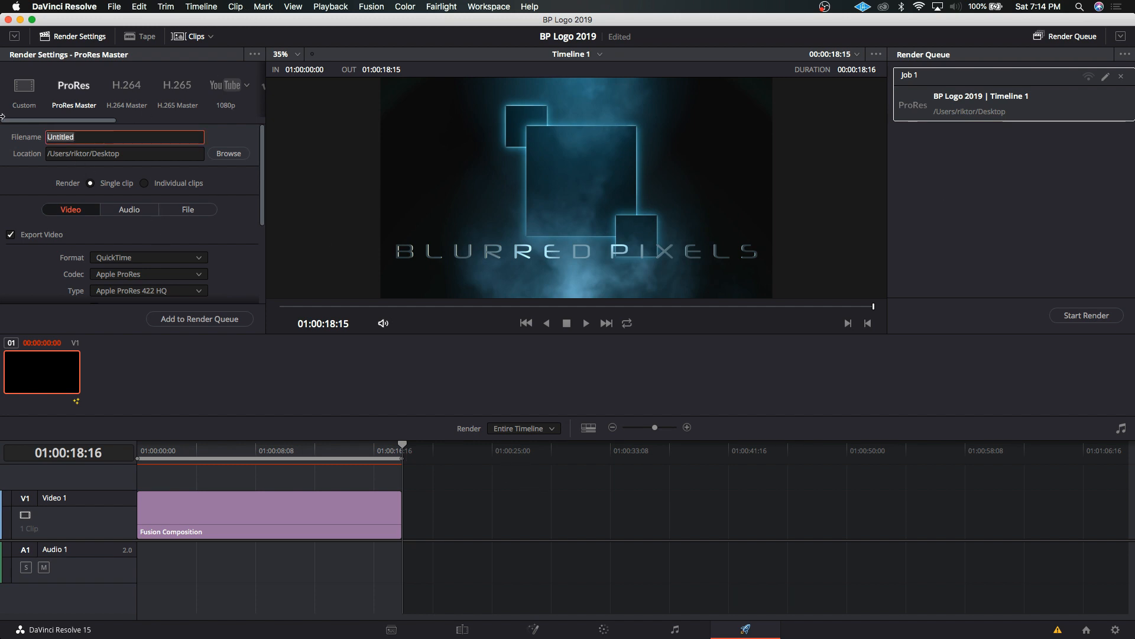
{"action": "type", "text": "Preview"}
{"action": "left_click", "coordinate": [1027, 285]}
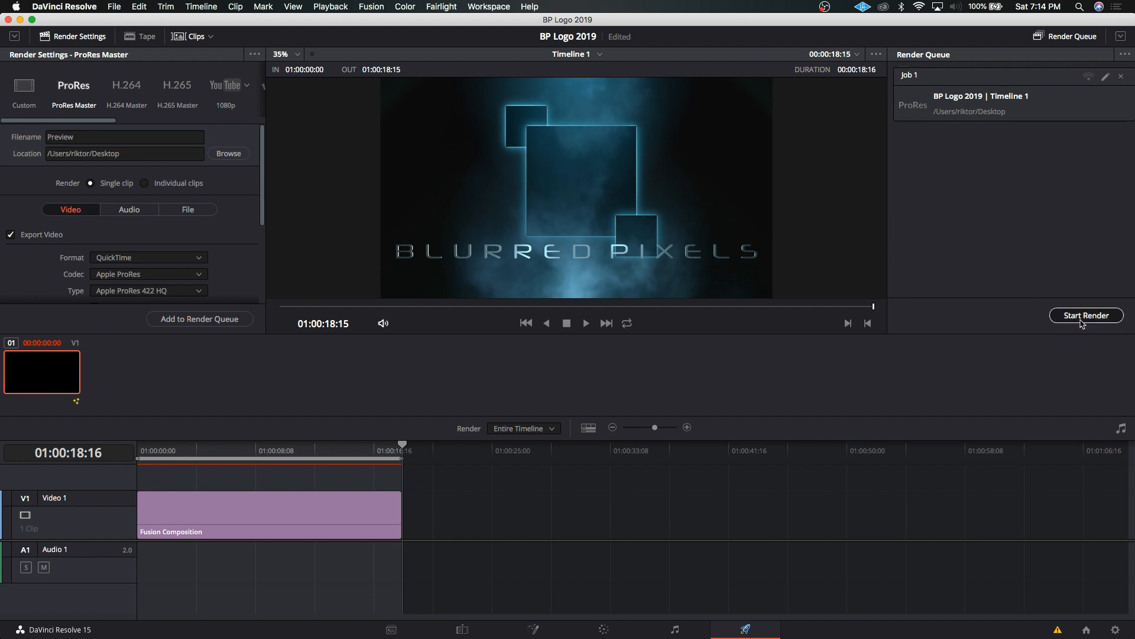
{"action": "left_click", "coordinate": [1081, 315]}
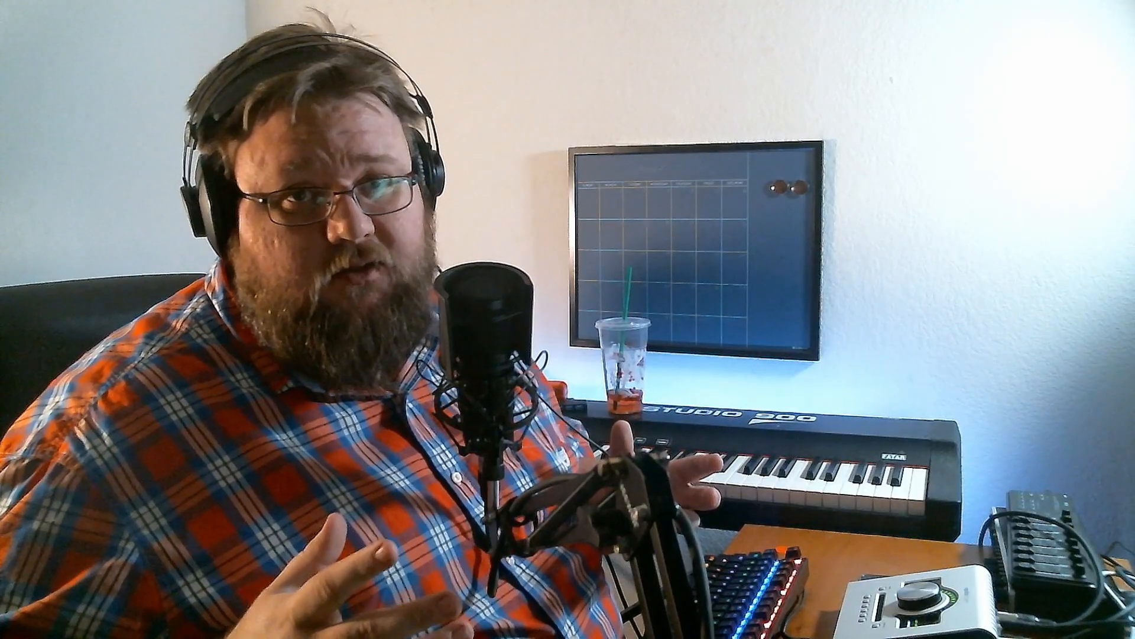
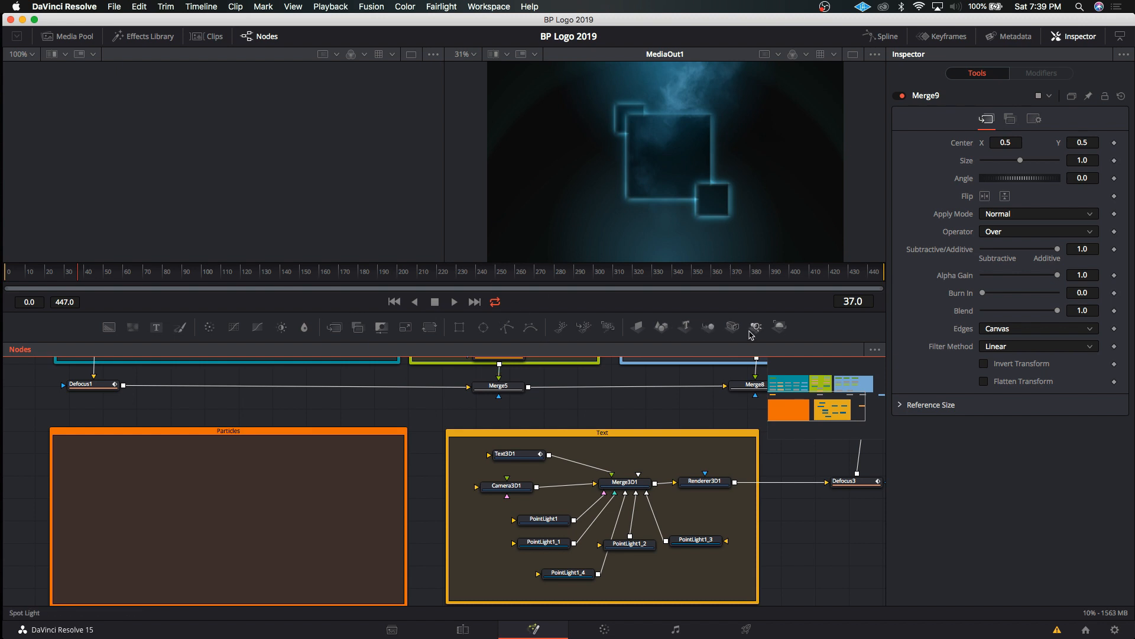
Add a pEmitter node at the edge of the empty Particles group.
{"action": "right_click", "coordinate": [65, 454]}
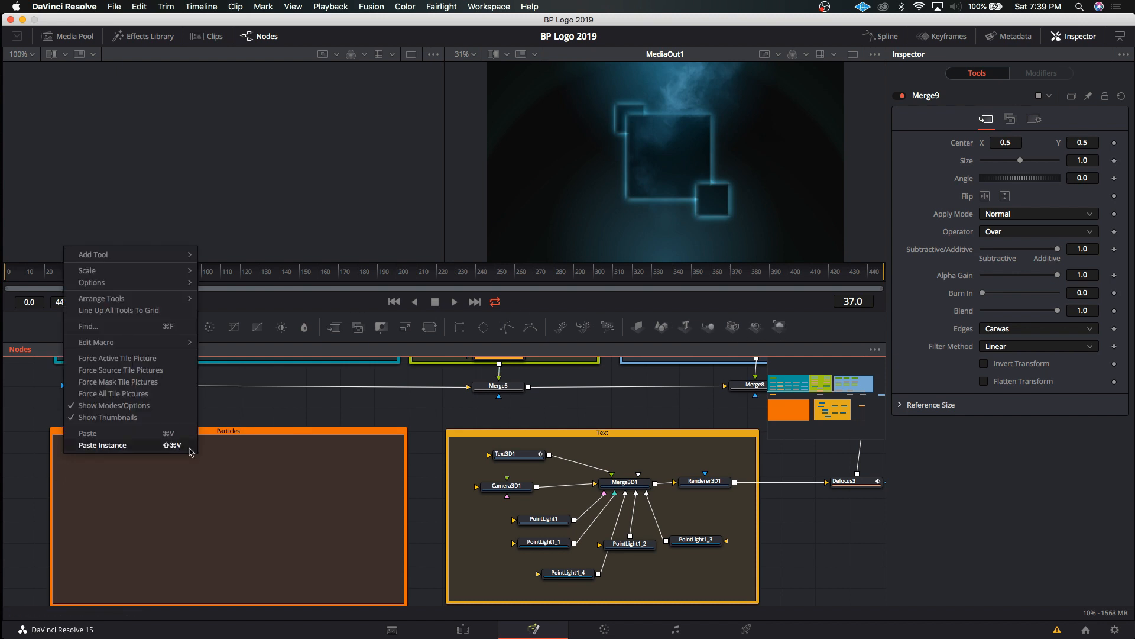
{"action": "mouse_move", "coordinate": [112, 258]}
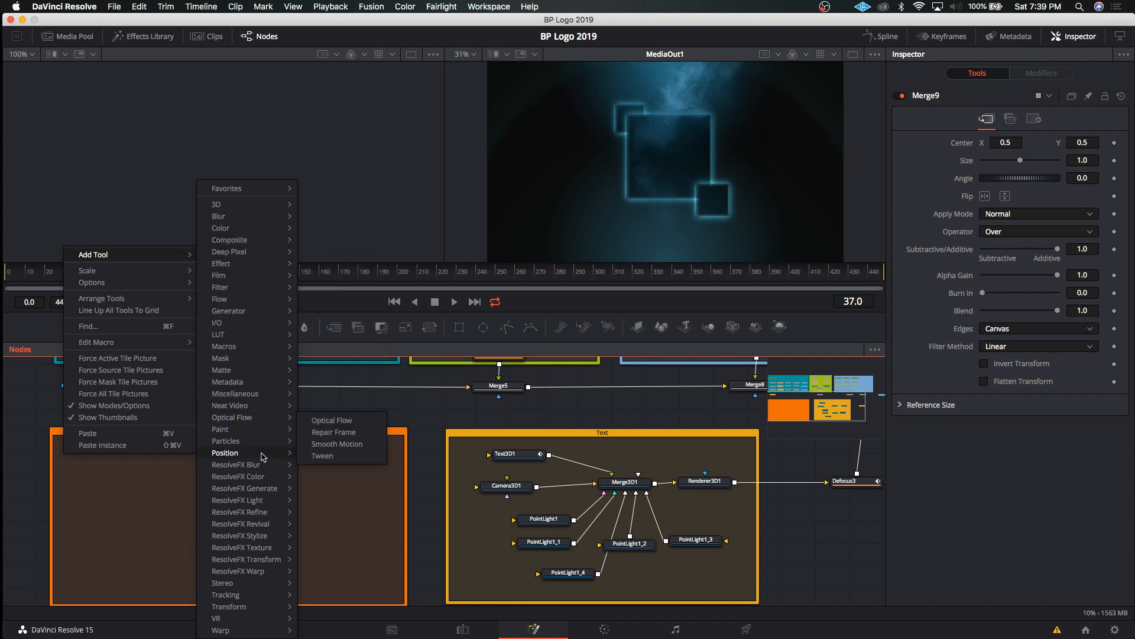
{"action": "mouse_move", "coordinate": [259, 447]}
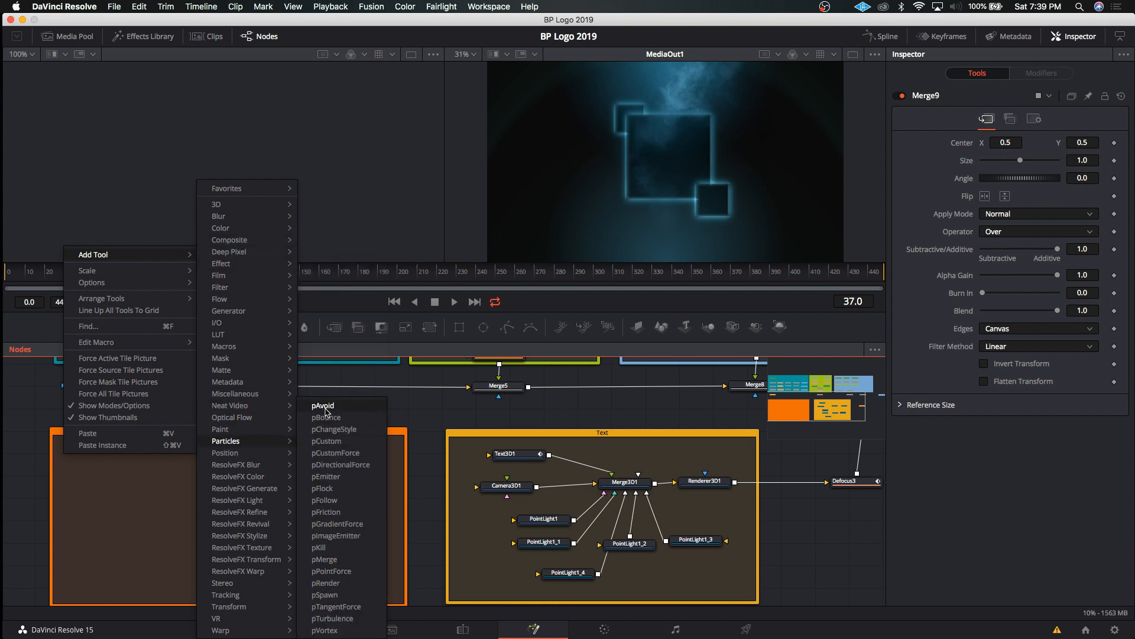
{"action": "left_click", "coordinate": [327, 476]}
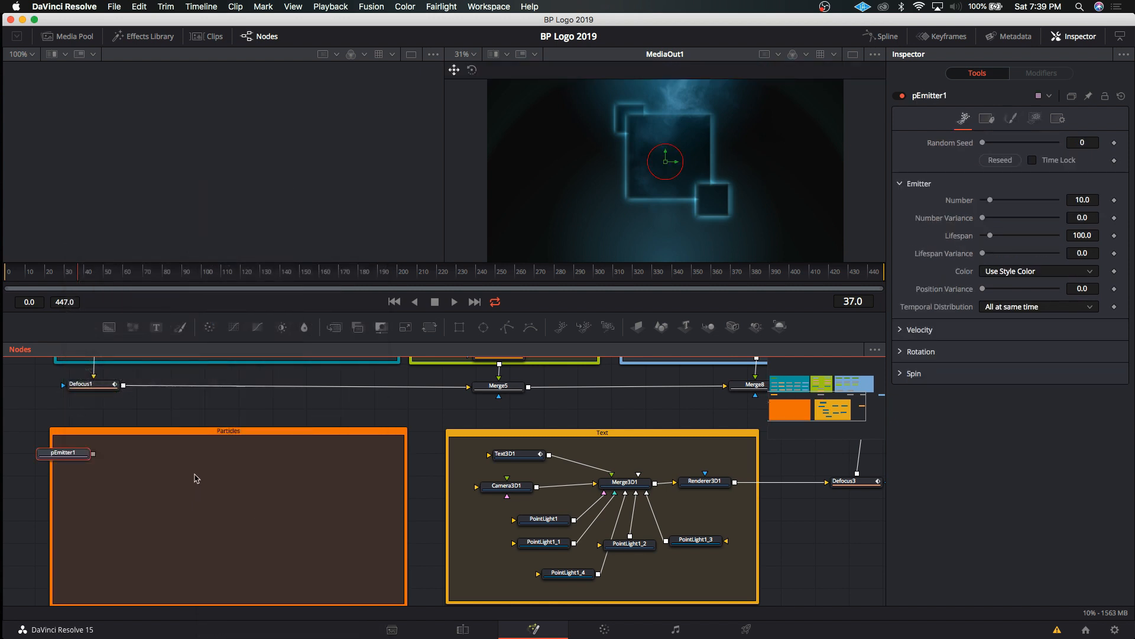
Add a pRender node inside the Particles group and move the pEmitter into the group beside it.
{"action": "right_click", "coordinate": [196, 473]}
{"action": "mouse_move", "coordinate": [290, 280]}
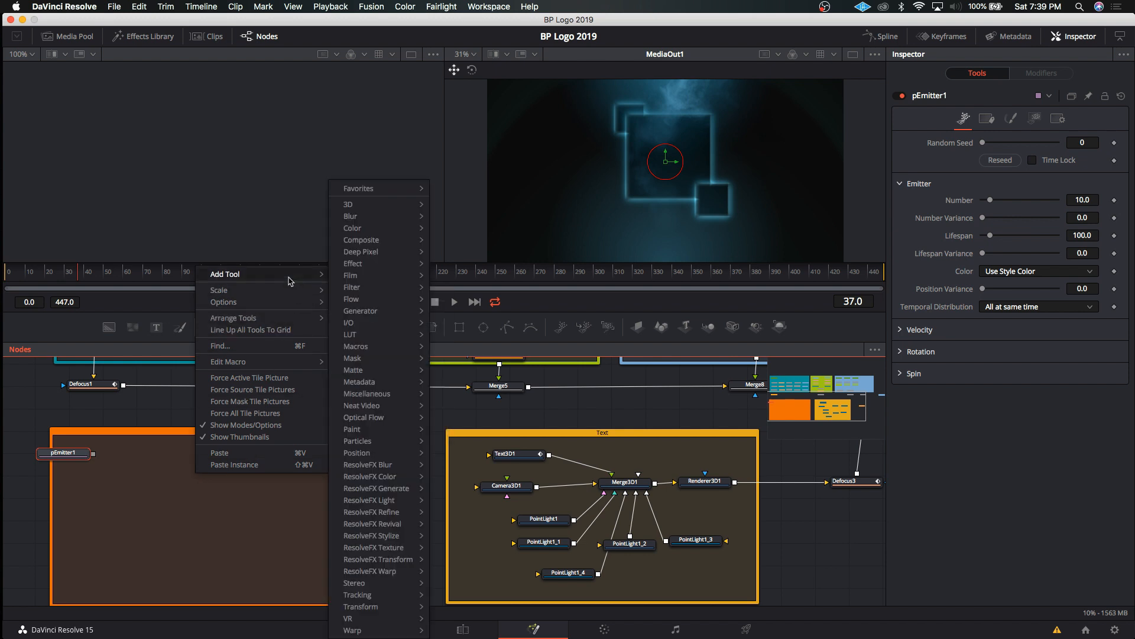
{"action": "mouse_move", "coordinate": [385, 433]}
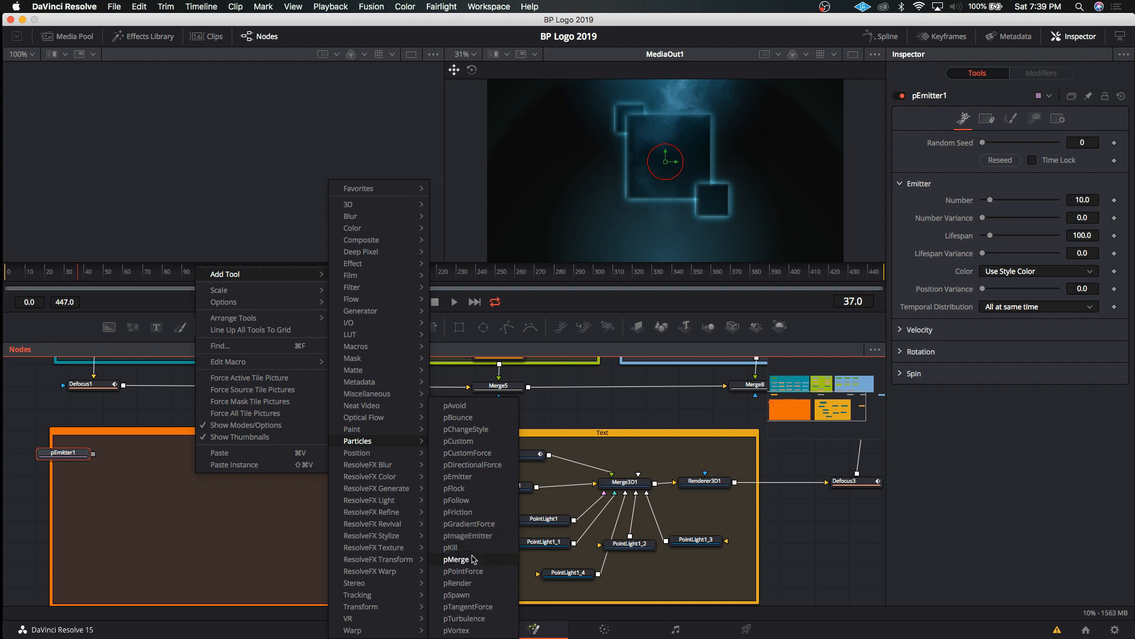
{"action": "left_click", "coordinate": [468, 583]}
{"action": "left_click_drag", "start_coordinate": [63, 452], "coordinate": [107, 474]}
{"action": "left_click", "coordinate": [204, 476]}
Add a Camera3D and a Merge3D node below the pRender, feeding both the camera and pRender into the Merge3D.
{"action": "right_click", "coordinate": [201, 540]}
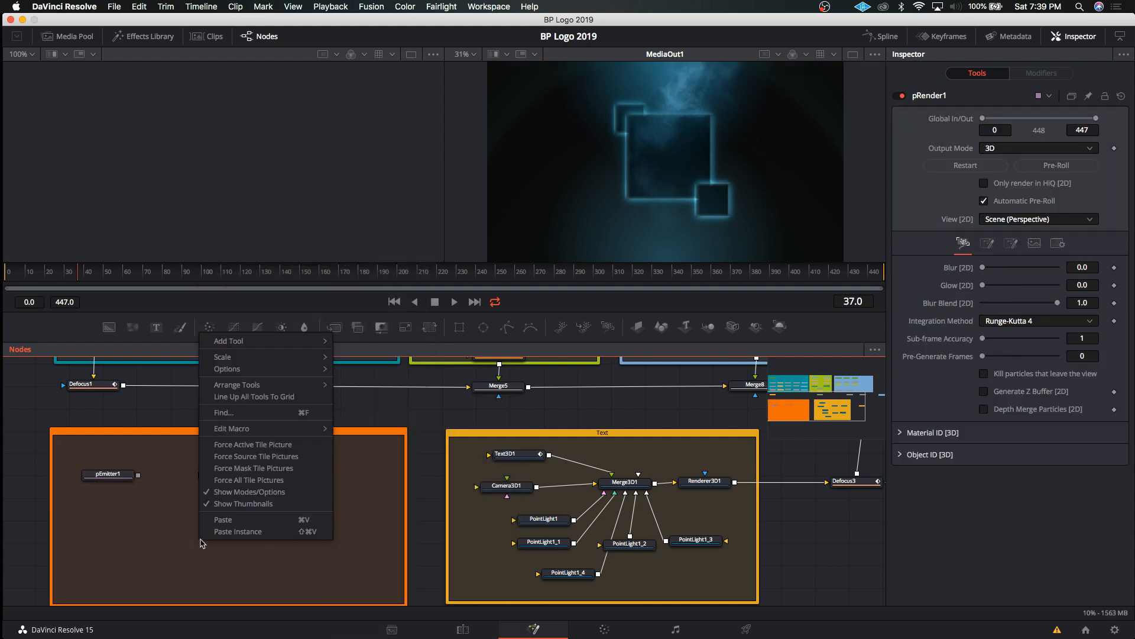
{"action": "mouse_move", "coordinate": [328, 342]}
{"action": "left_click", "coordinate": [756, 338]}
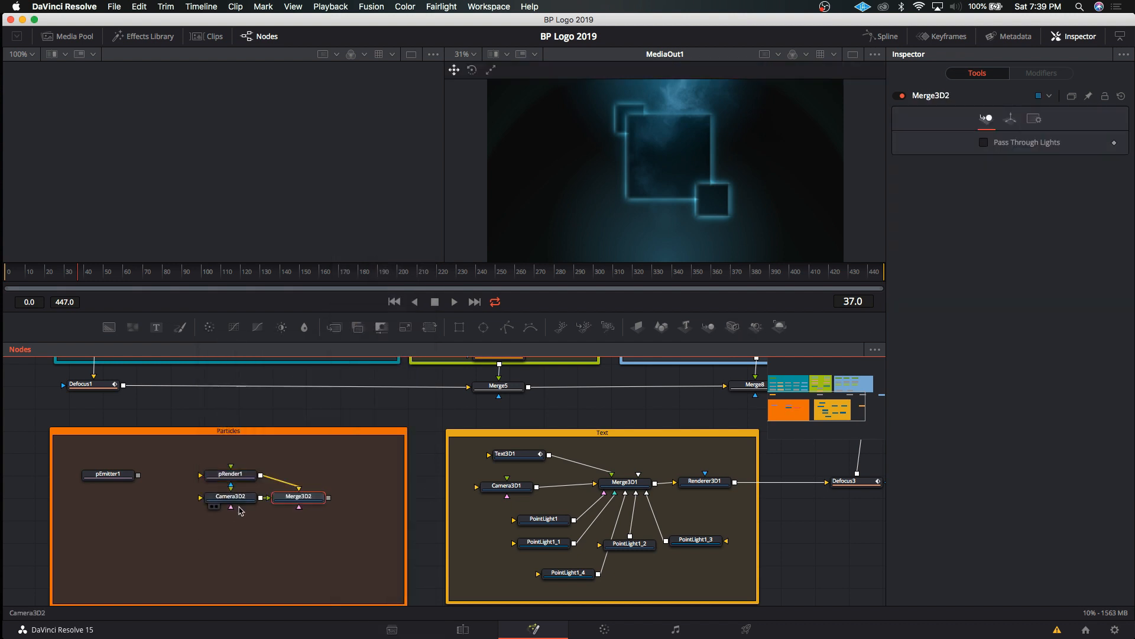
{"action": "left_click_drag", "start_coordinate": [297, 497], "coordinate": [327, 492]}
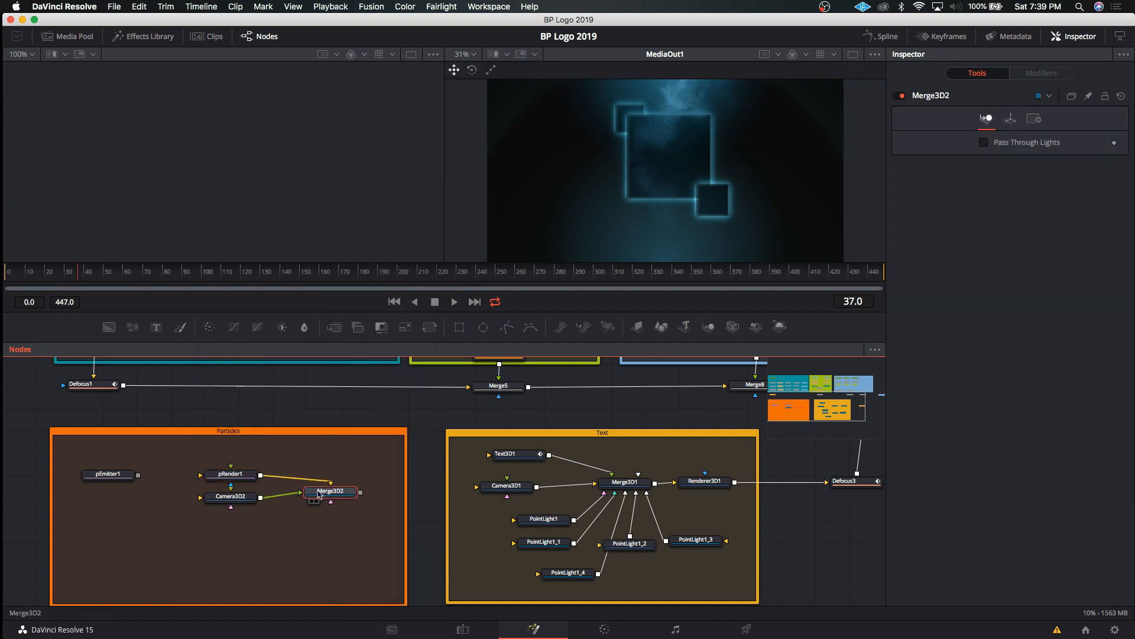
Connect the pEmitter's output to the pRender and tidy the layout of the particle nodes.
{"action": "mouse_move", "coordinate": [246, 479]}
{"action": "left_mouse_down"}
{"action": "mouse_move", "coordinate": [255, 477]}
{"action": "mouse_move", "coordinate": [245, 472]}
{"action": "left_mouse_up"}
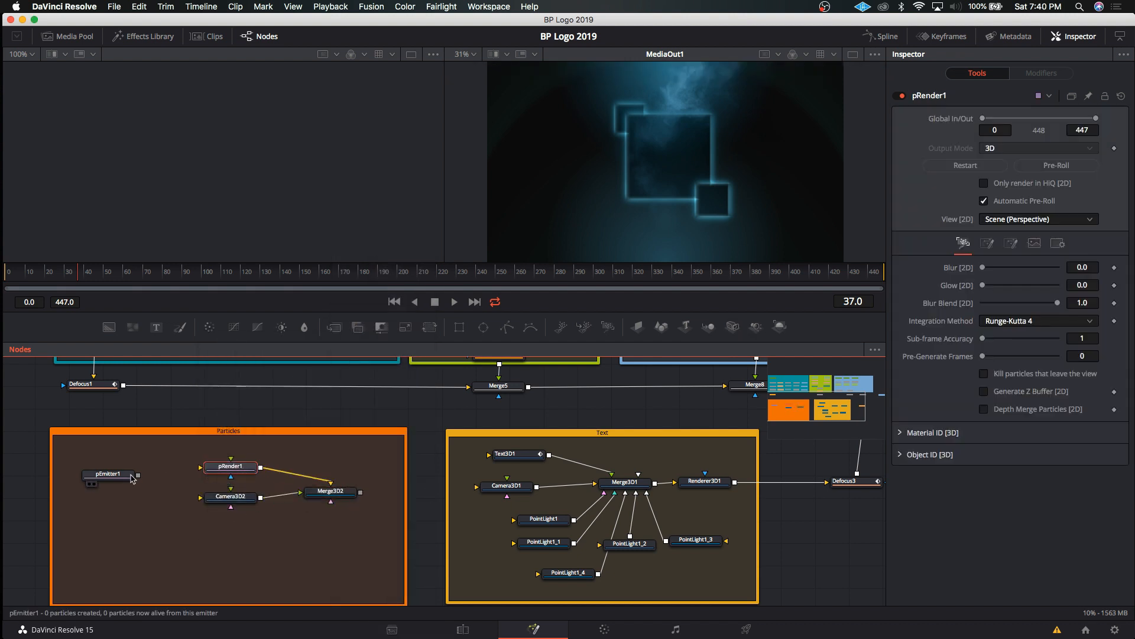
{"action": "left_click_drag", "start_coordinate": [137, 474], "coordinate": [211, 472]}
{"action": "left_click_drag", "start_coordinate": [107, 474], "coordinate": [94, 466]}
{"action": "left_click_drag", "start_coordinate": [324, 498], "coordinate": [293, 503]}
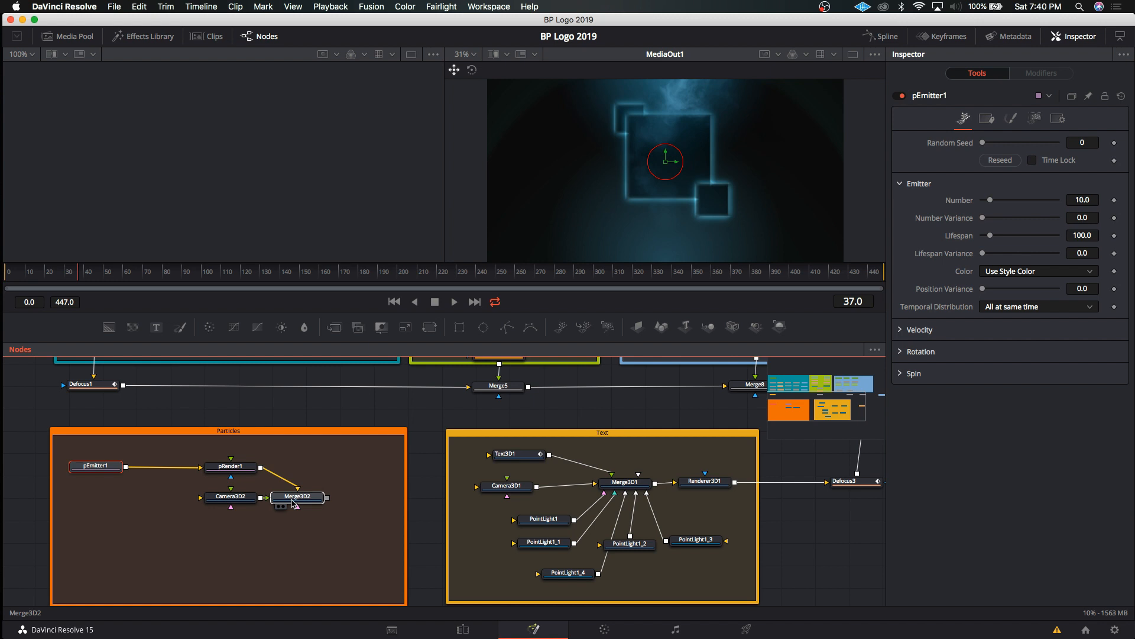
Add a Renderer3D after the particle Merge3D and set its renderer type to OpenGL Renderer.
{"action": "left_click", "coordinate": [779, 326]}
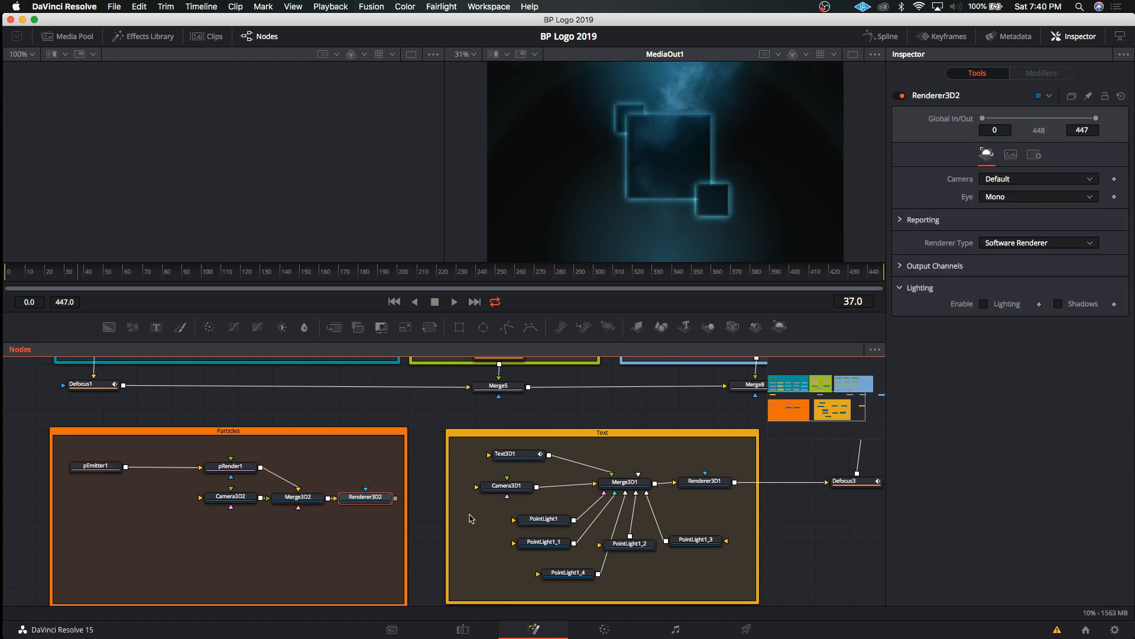
{"action": "left_click_drag", "start_coordinate": [344, 504], "coordinate": [348, 504]}
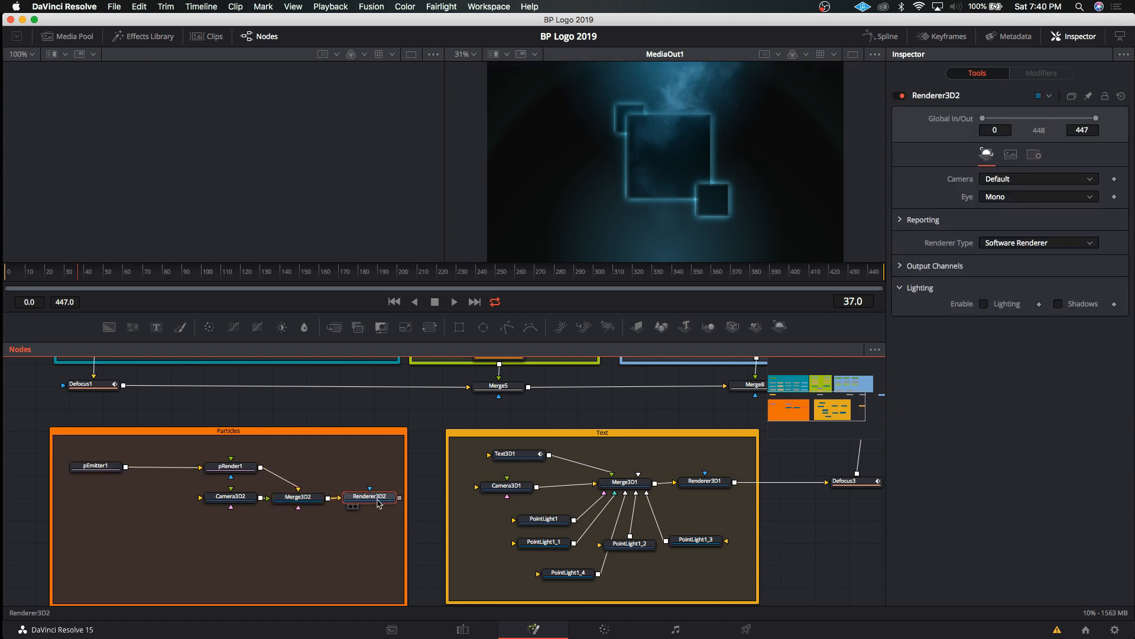
{"action": "left_click", "coordinate": [1016, 244]}
{"action": "left_click", "coordinate": [1013, 256]}
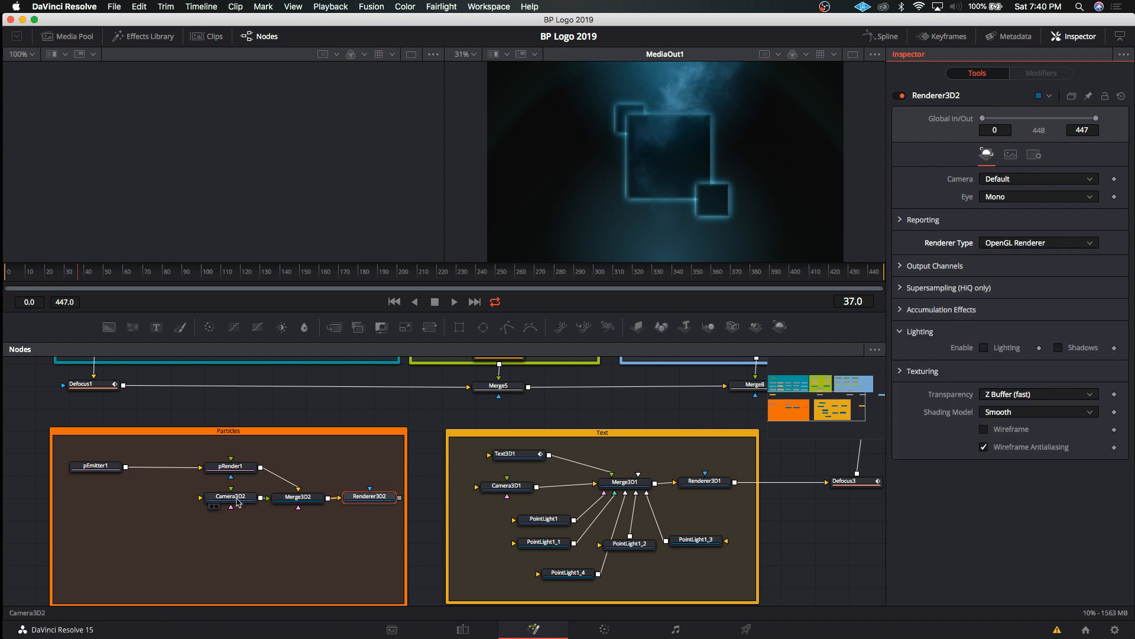
Show the particle Merge3D in the first viewer and its Renderer3D output in the second viewer.
{"action": "left_click_drag", "start_coordinate": [211, 501], "coordinate": [208, 501]}
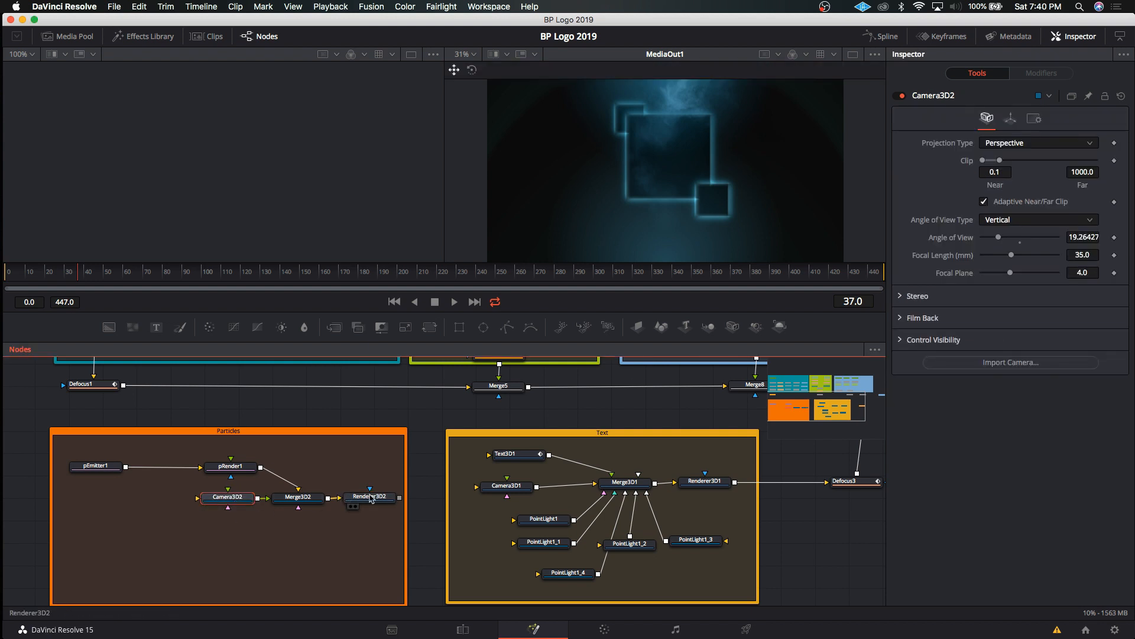
{"action": "left_click", "coordinate": [354, 498]}
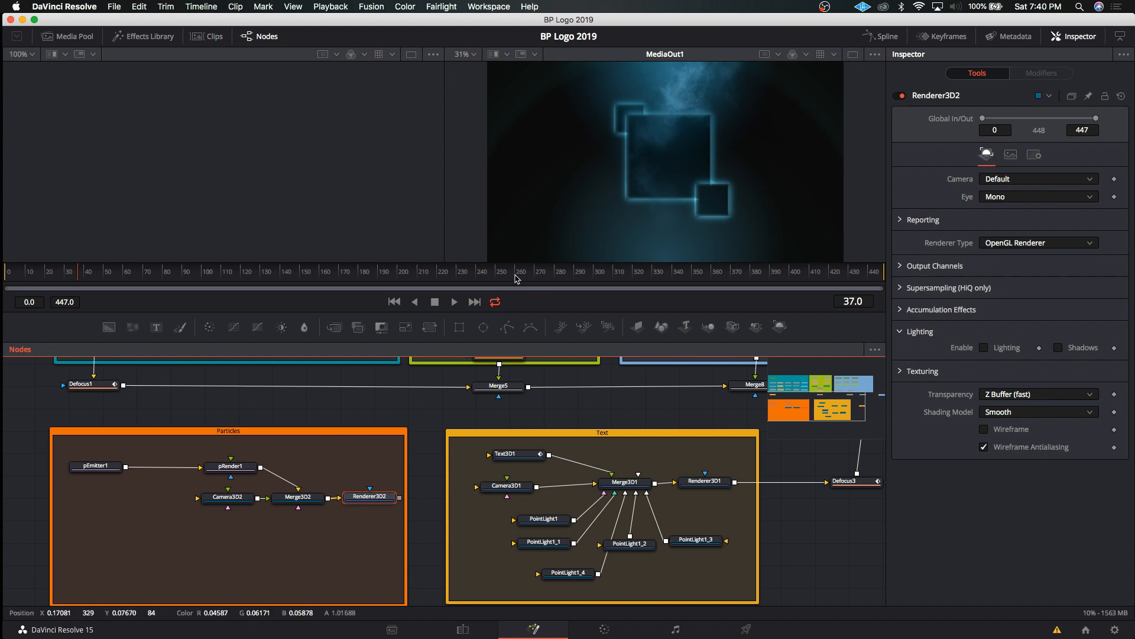
{"action": "left_click", "coordinate": [242, 503]}
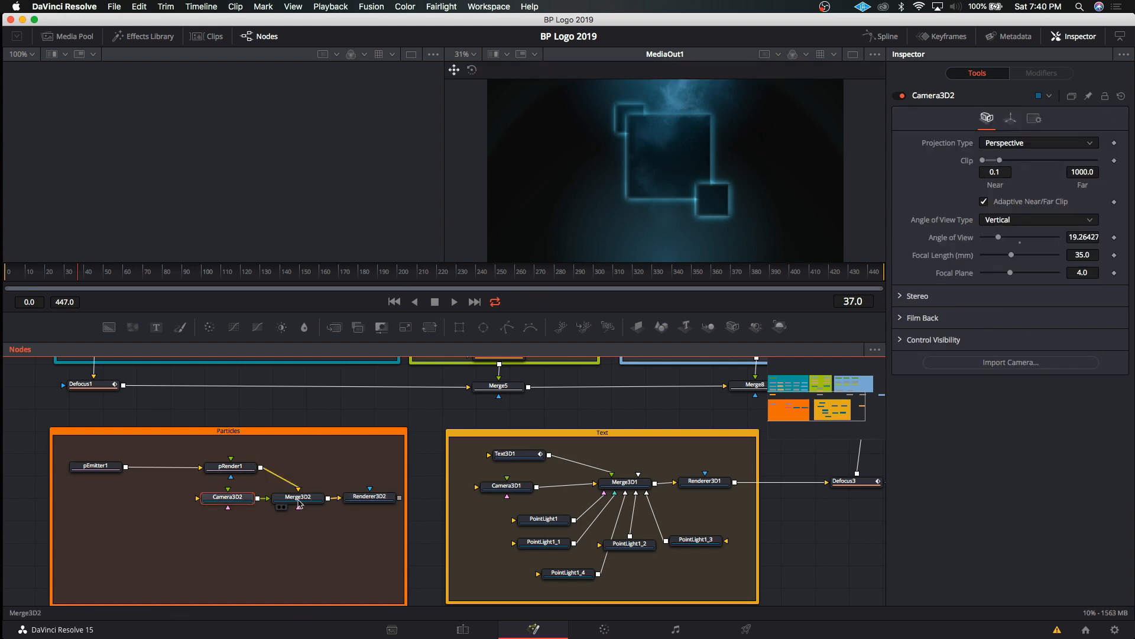
{"action": "left_click", "coordinate": [297, 497]}
{"action": "key", "text": "1"}
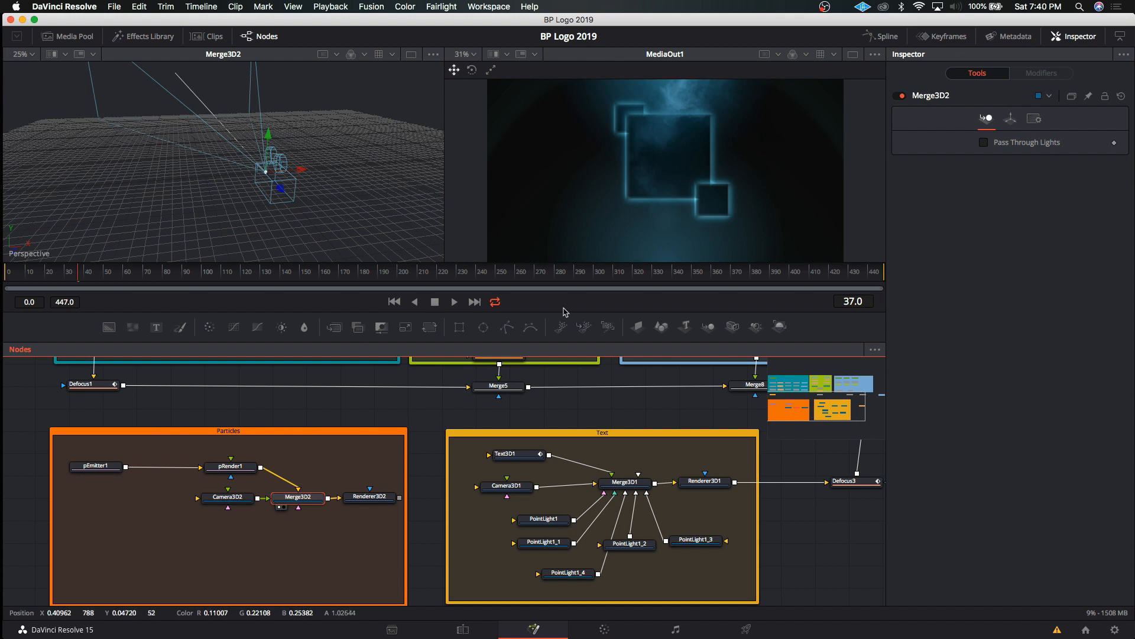
{"action": "left_click", "coordinate": [367, 496]}
{"action": "key", "text": "2"}
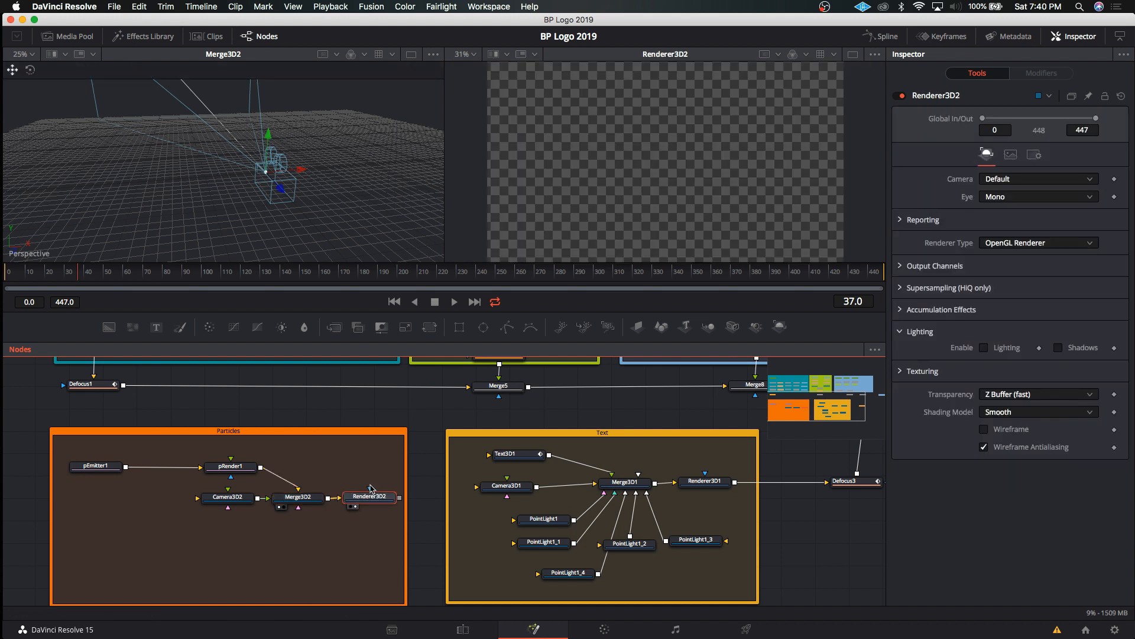
{"action": "left_click_drag", "start_coordinate": [371, 488], "coordinate": [373, 489]}
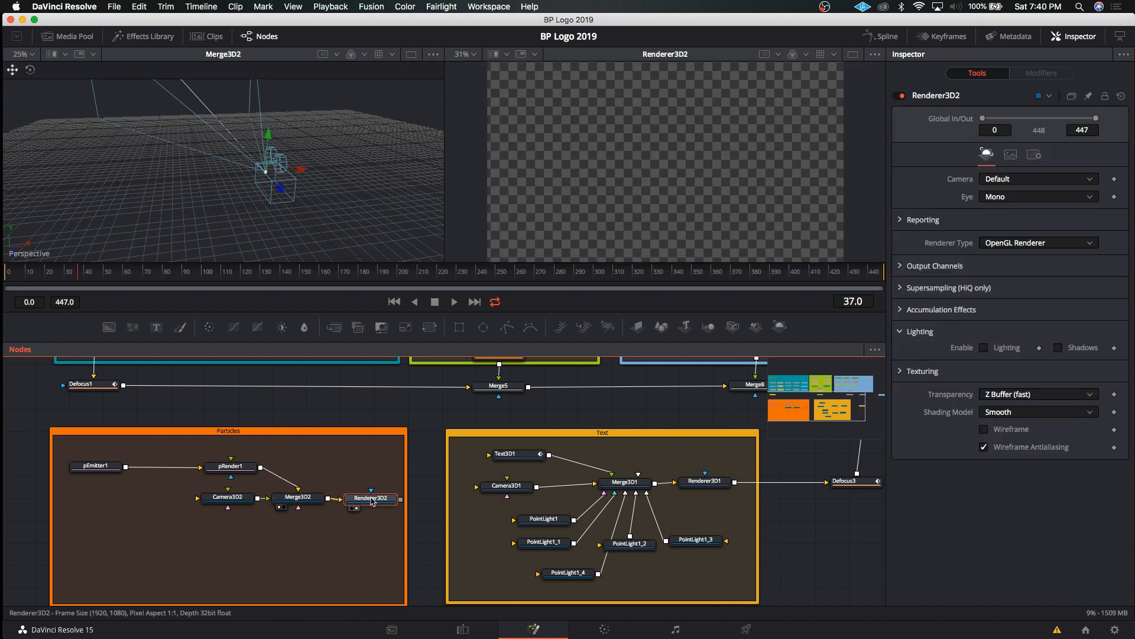
Merge the particle Renderer3D over a new Background node, stack the nodes below the renderer, and show the merge in the second viewer.
{"action": "right_click", "coordinate": [341, 558]}
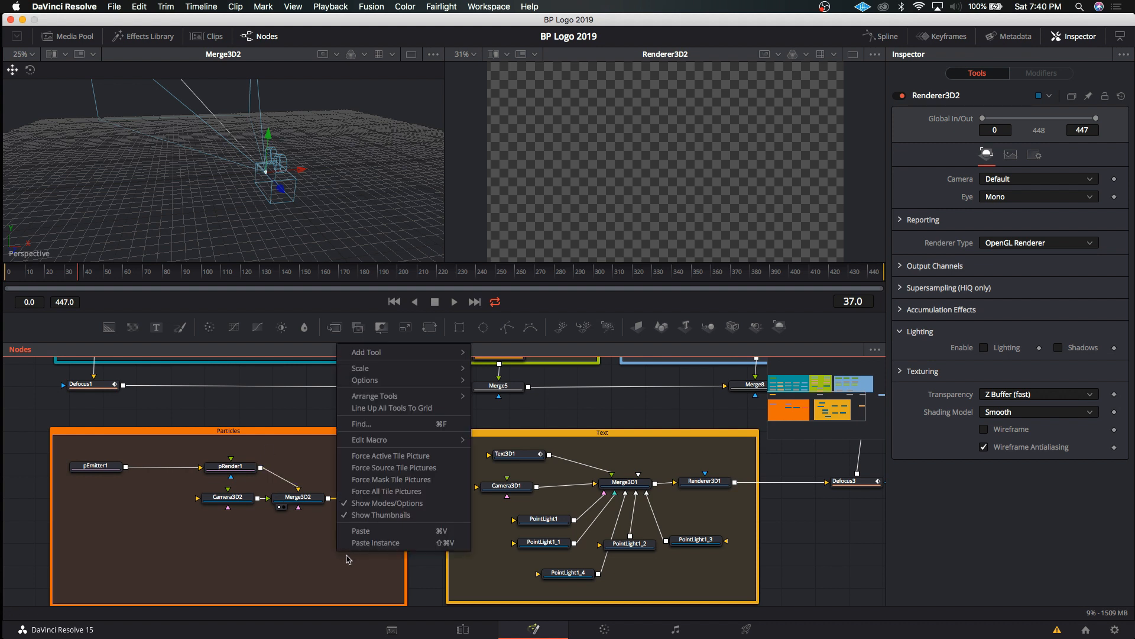
{"action": "left_click", "coordinate": [117, 330]}
{"action": "left_click", "coordinate": [117, 329]}
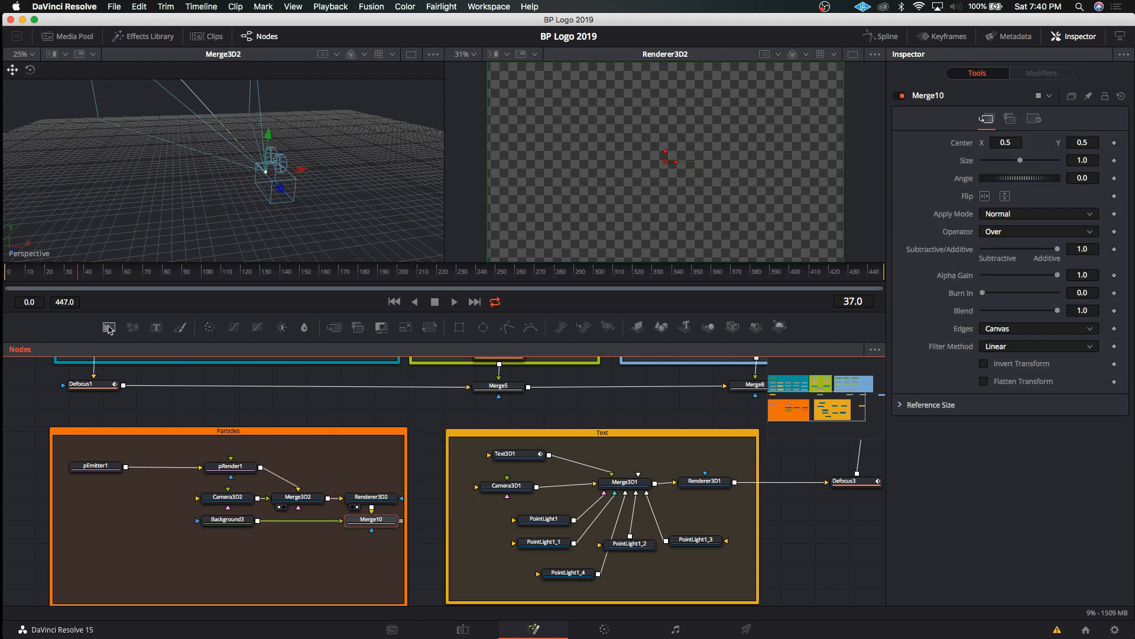
{"action": "left_click_drag", "start_coordinate": [266, 543], "coordinate": [379, 560]}
{"action": "mouse_move", "coordinate": [371, 521]}
{"action": "left_mouse_down"}
{"action": "mouse_move", "coordinate": [304, 533]}
{"action": "mouse_move", "coordinate": [342, 540]}
{"action": "mouse_move", "coordinate": [371, 523]}
{"action": "left_mouse_up"}
{"action": "left_click", "coordinate": [343, 518]}
{"action": "left_click", "coordinate": [358, 535]}
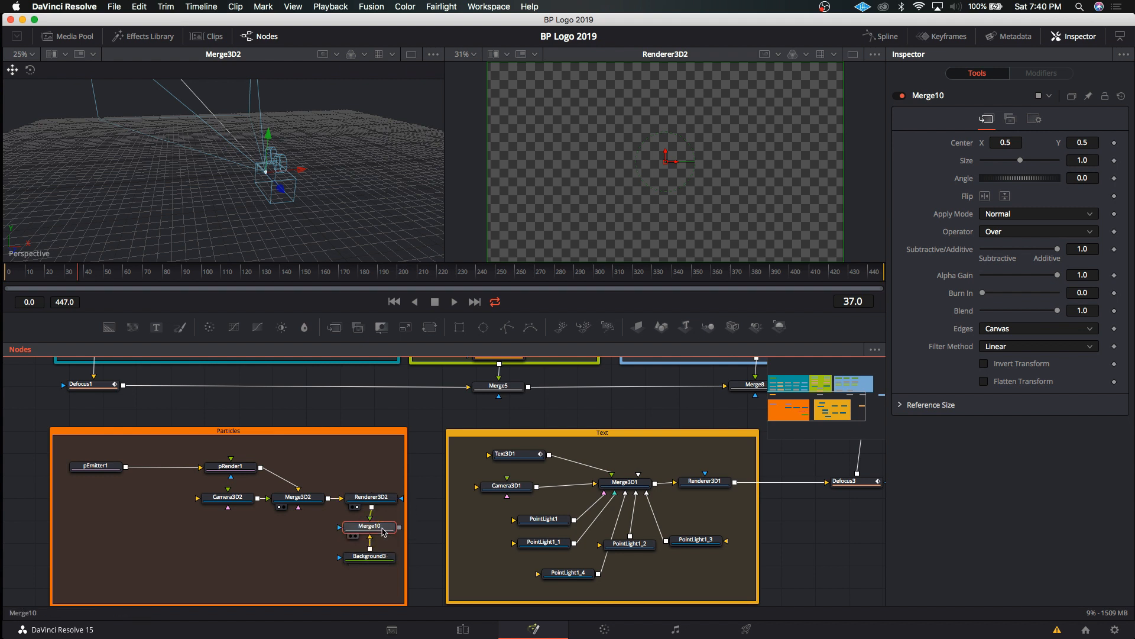
{"action": "key", "text": "2"}
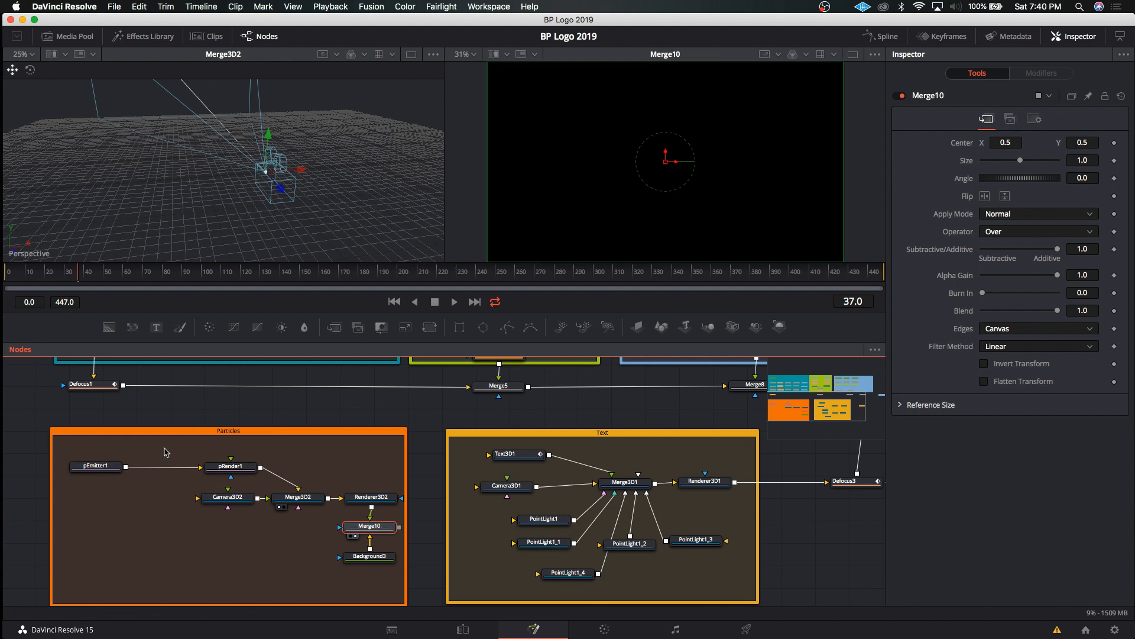
{"action": "left_click", "coordinate": [96, 467]}
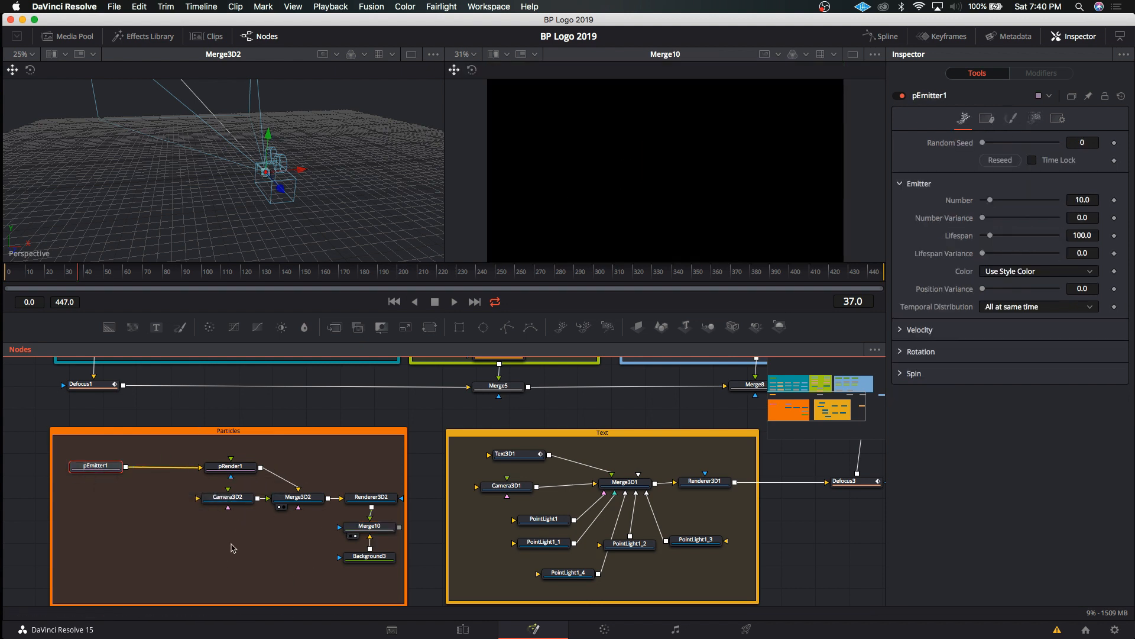
{"action": "left_click", "coordinate": [230, 467]}
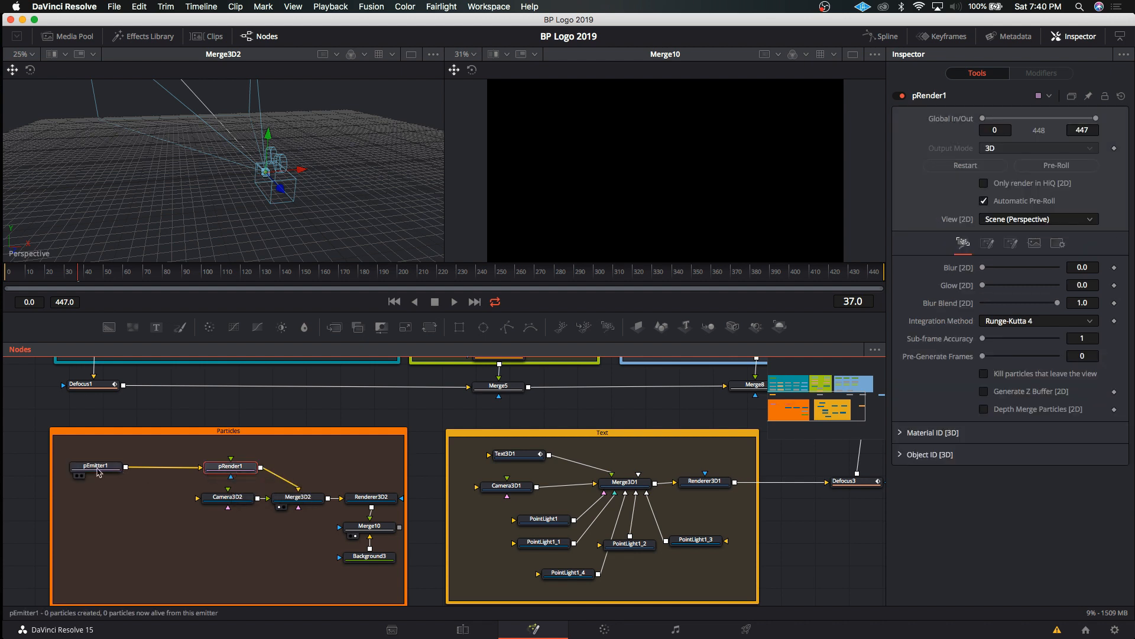
{"action": "mouse_move", "coordinate": [247, 473]}
{"action": "left_mouse_down"}
{"action": "mouse_move", "coordinate": [229, 473]}
{"action": "mouse_move", "coordinate": [243, 473]}
{"action": "left_mouse_up"}
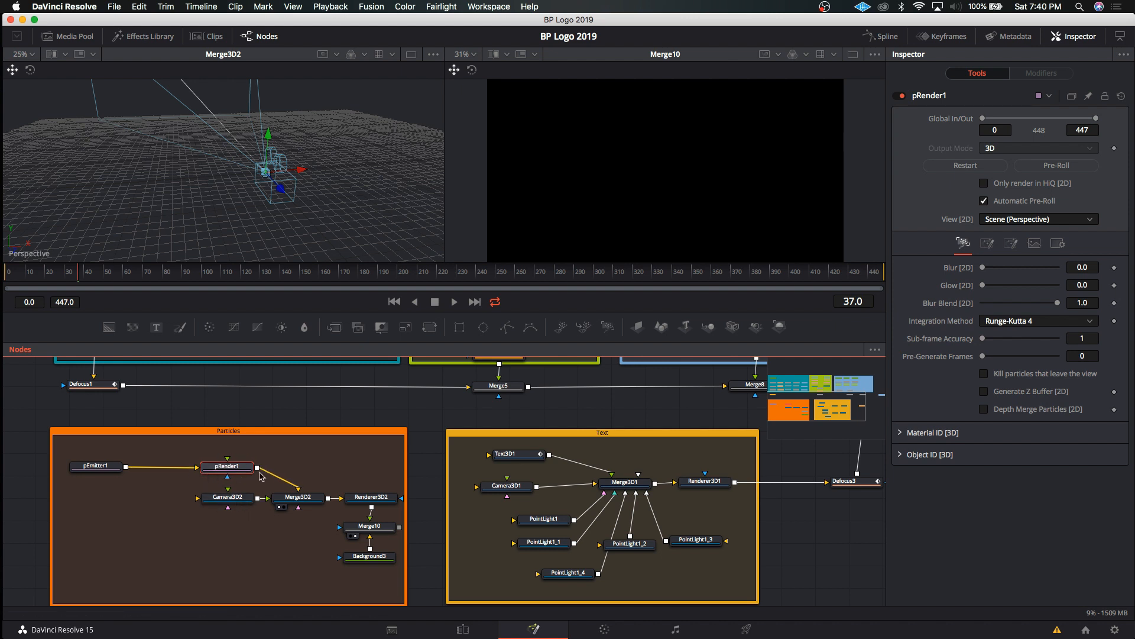
{"action": "left_click", "coordinate": [381, 501]}
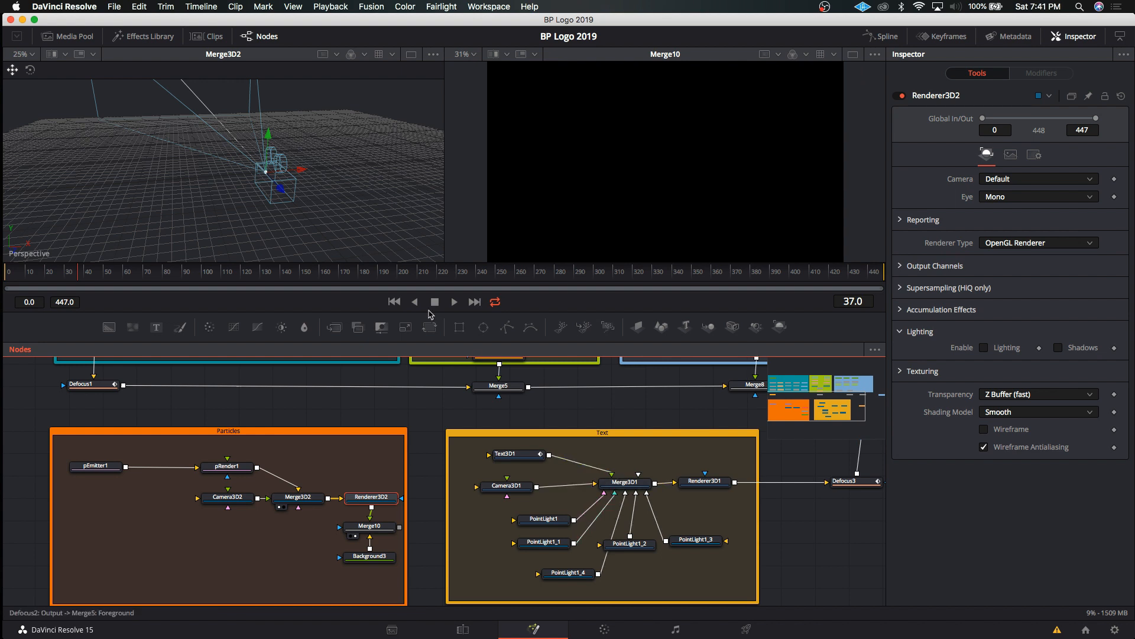
{"action": "left_click", "coordinate": [225, 468]}
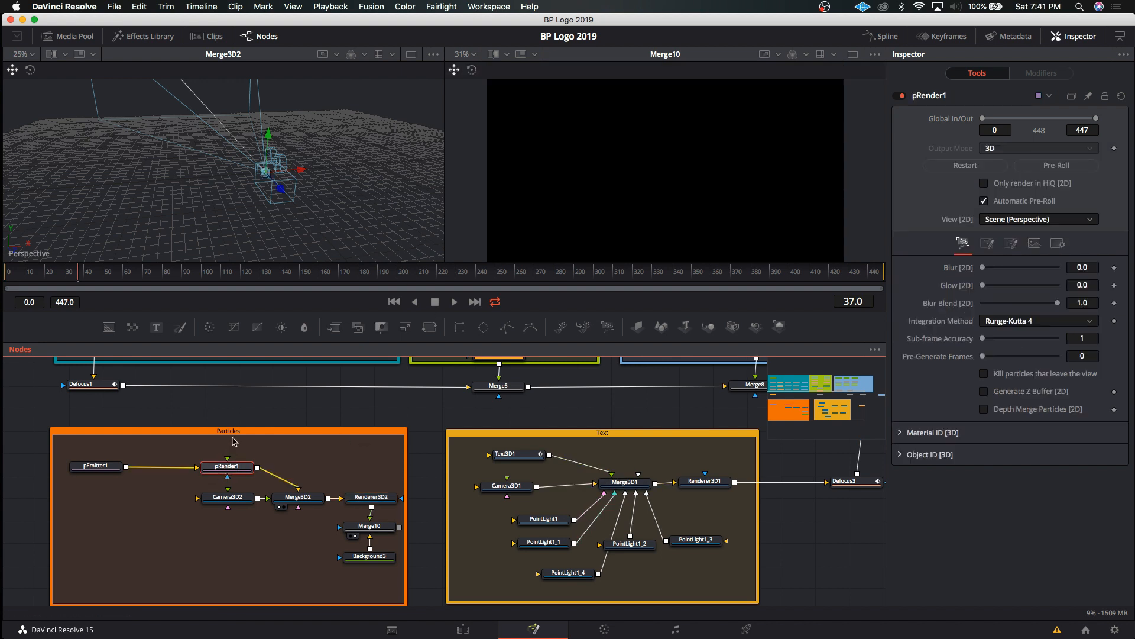
{"action": "left_click", "coordinate": [1015, 220]}
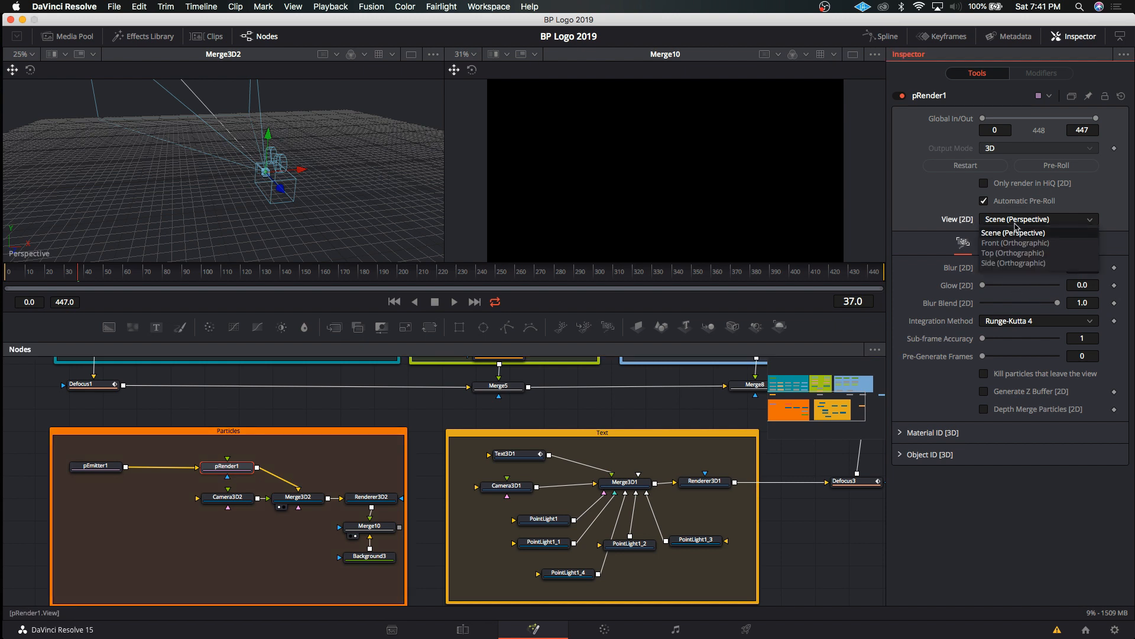
{"action": "left_click", "coordinate": [1015, 232]}
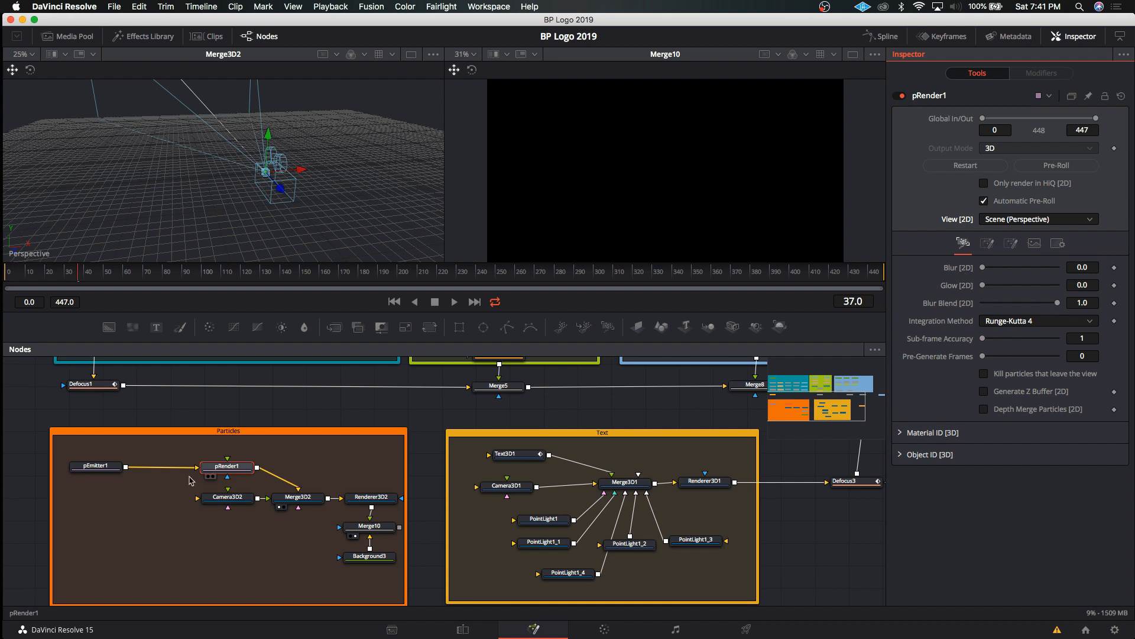
Select the pEmitter and pull the particle camera back along its Z axis, away from the emitter.
{"action": "left_click", "coordinate": [95, 467]}
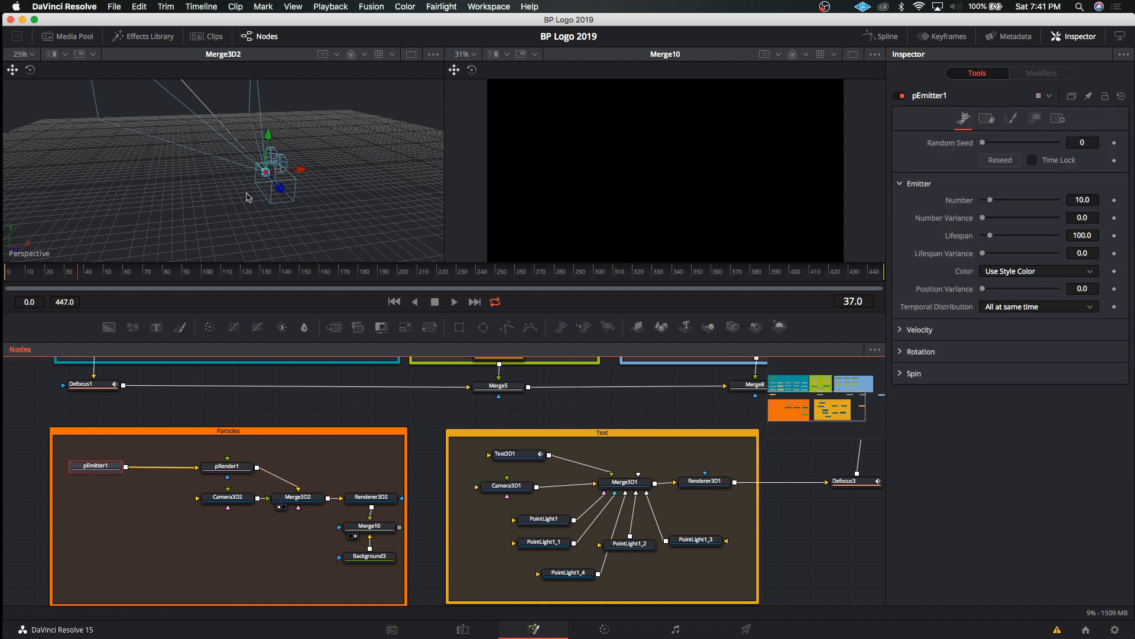
{"action": "scroll", "coordinate": [241, 210], "scroll_direction": "down", "scroll_amount": 3}
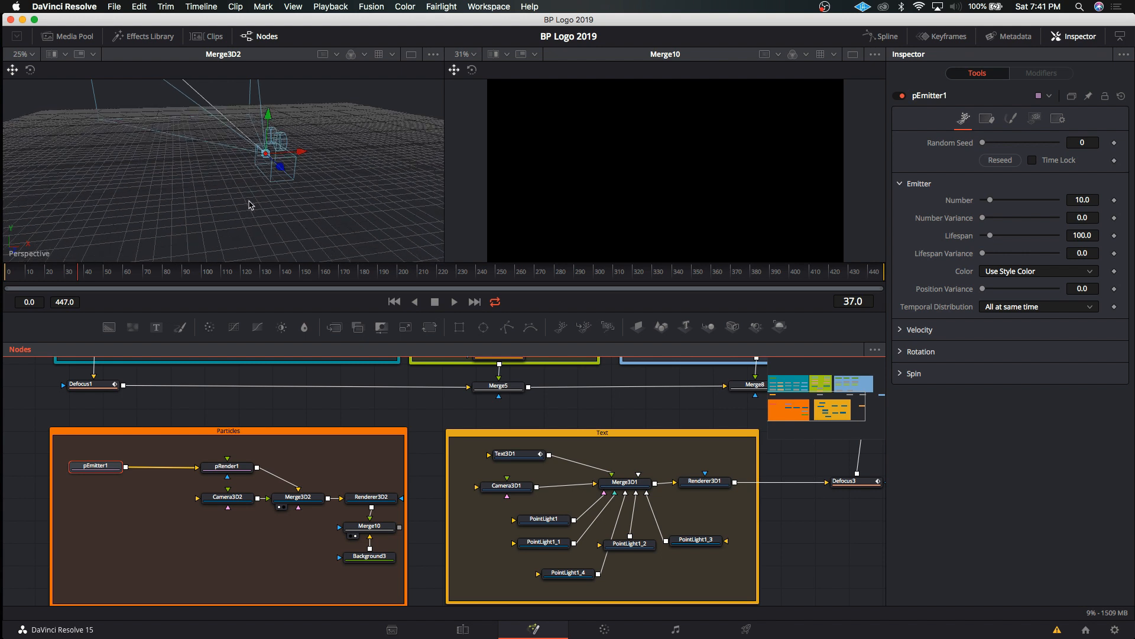
{"action": "scroll", "coordinate": [249, 203], "scroll_direction": "up", "scroll_amount": 5}
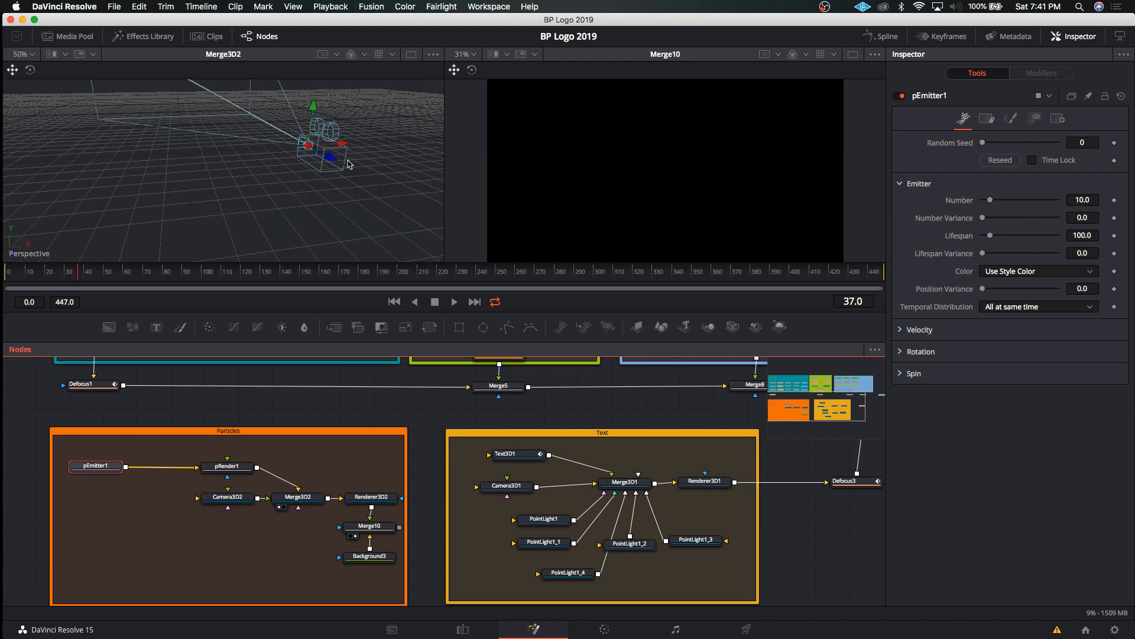
{"action": "left_click_drag", "start_coordinate": [336, 165], "coordinate": [430, 235]}
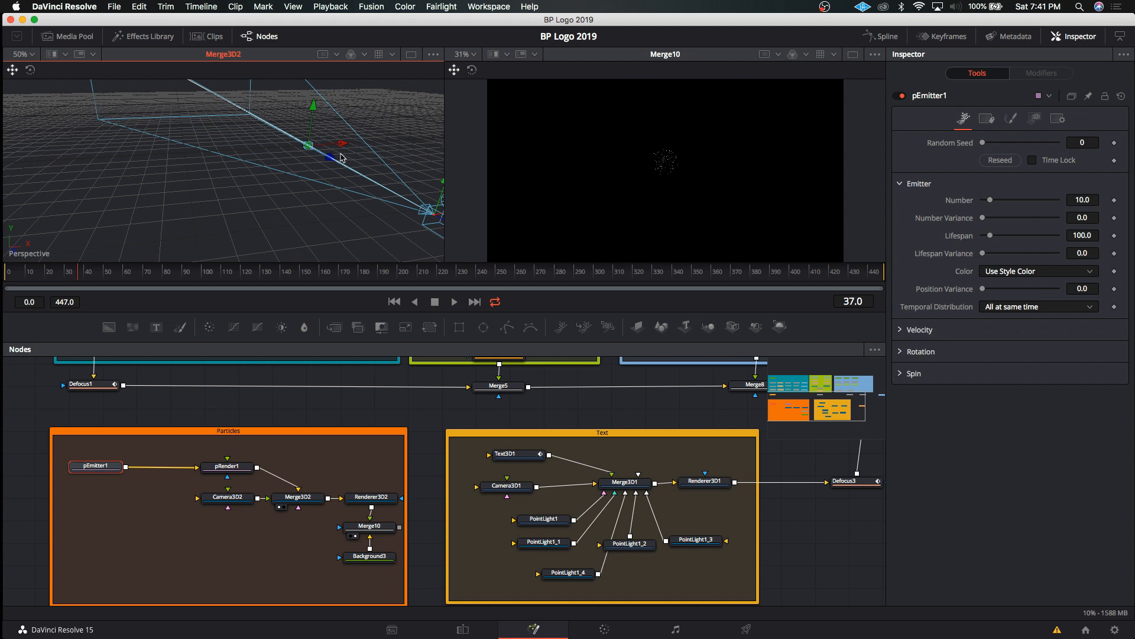
Try moving the emitter sideways along its X axis, and undo the move.
{"action": "left_click_drag", "start_coordinate": [343, 144], "coordinate": [366, 150]}
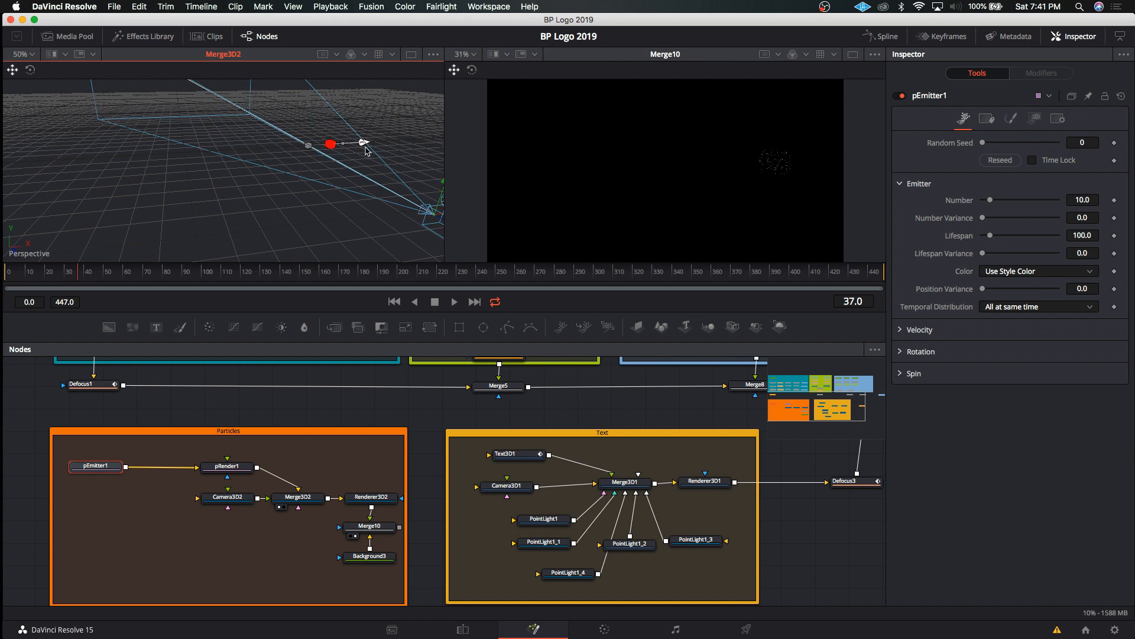
{"action": "key", "text": "super+z"}
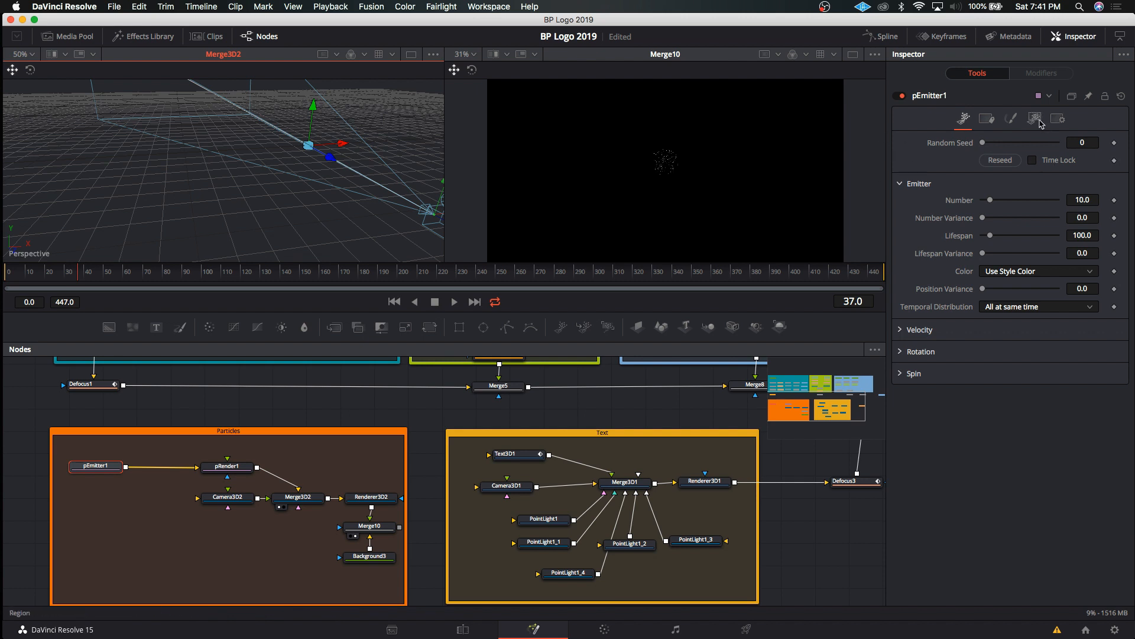
Change the pEmitter's region to Rectangle and set its width and height to 5.
{"action": "left_click", "coordinate": [98, 467]}
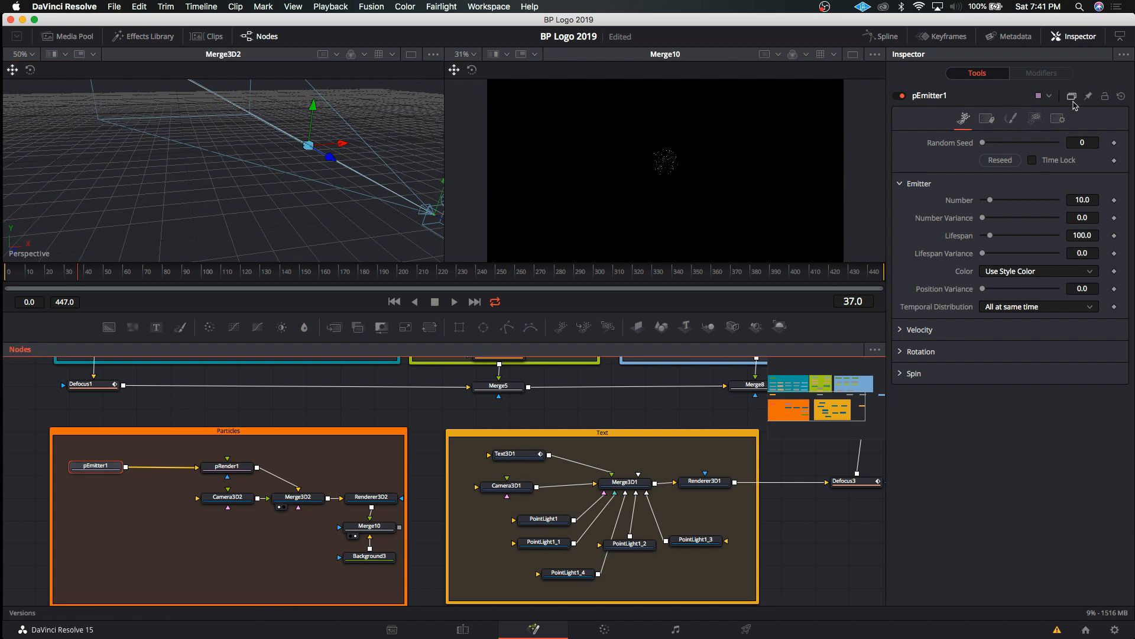
{"action": "left_click", "coordinate": [1012, 121]}
{"action": "left_click", "coordinate": [991, 121]}
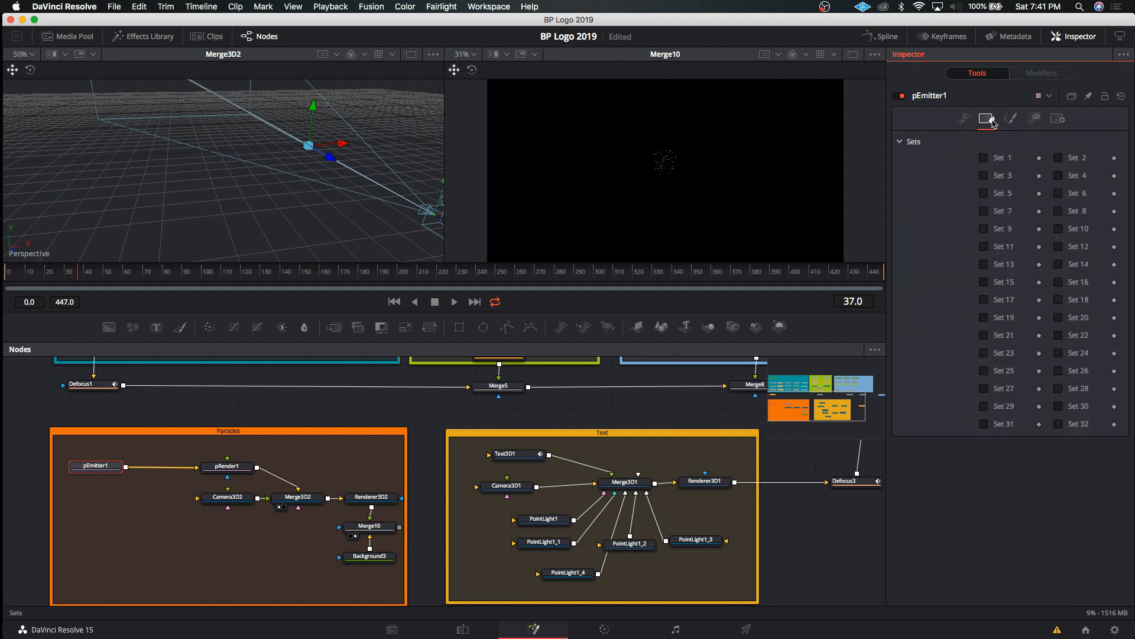
{"action": "left_click", "coordinate": [1034, 119]}
{"action": "left_click", "coordinate": [1013, 161]}
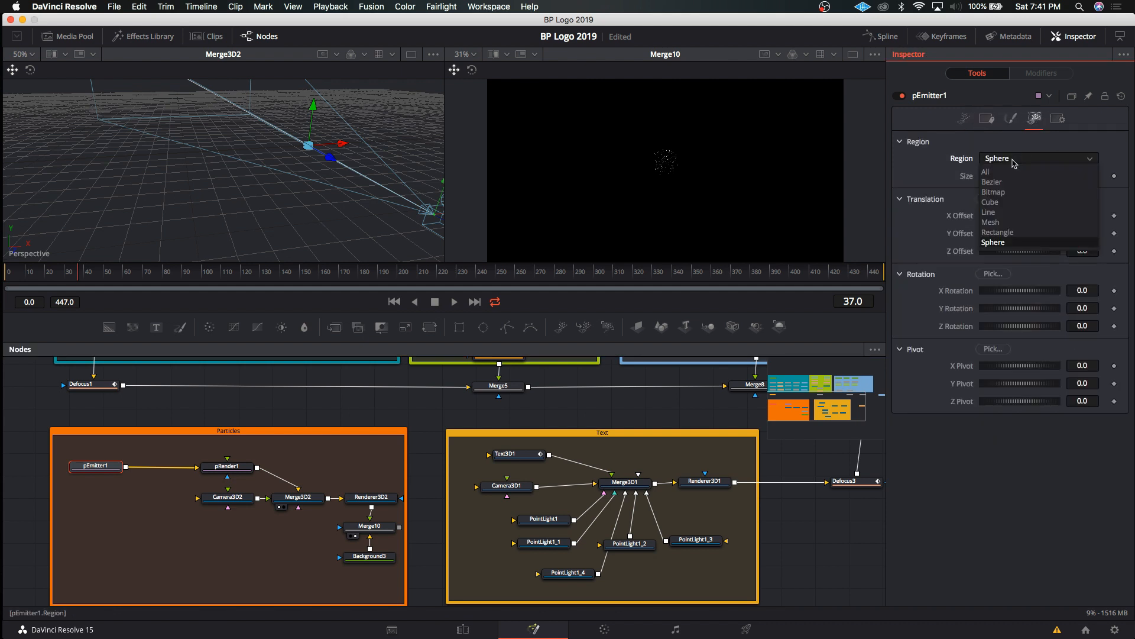
{"action": "left_click", "coordinate": [1004, 232]}
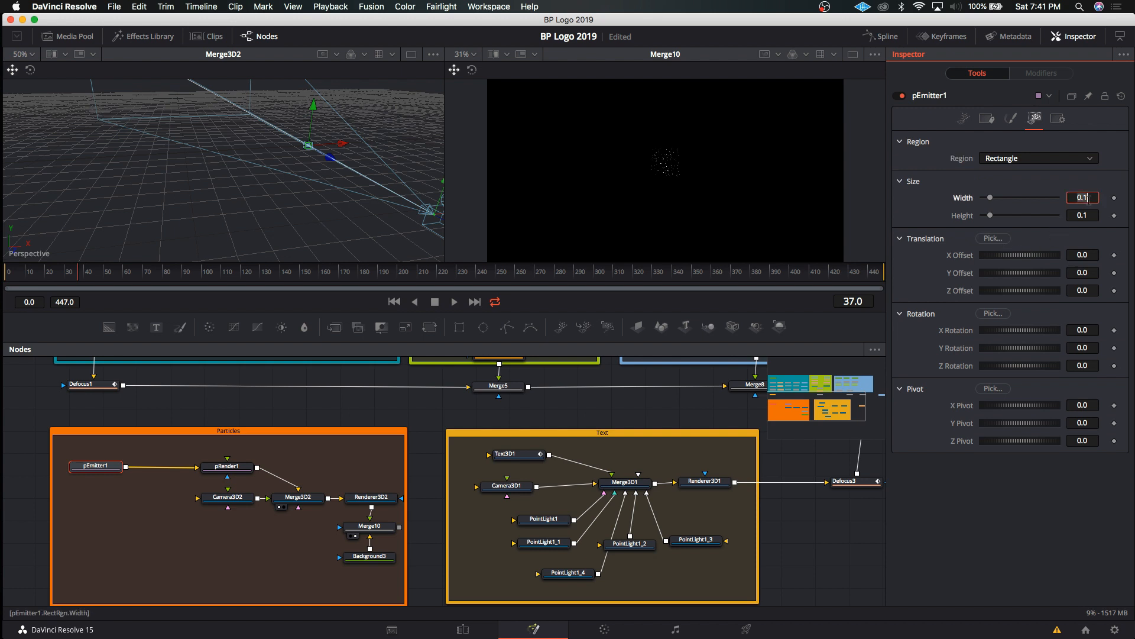
{"action": "type", "text": "5"}
{"action": "key", "text": "Tab"}
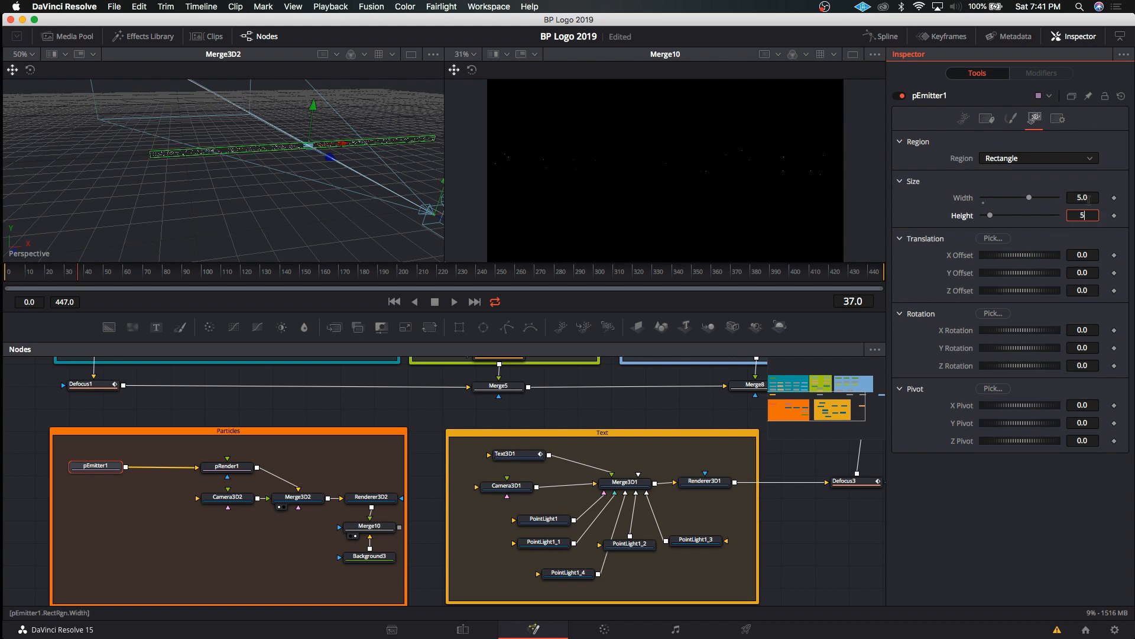
{"action": "type", "text": "5"}
{"action": "key", "text": "Tab"}
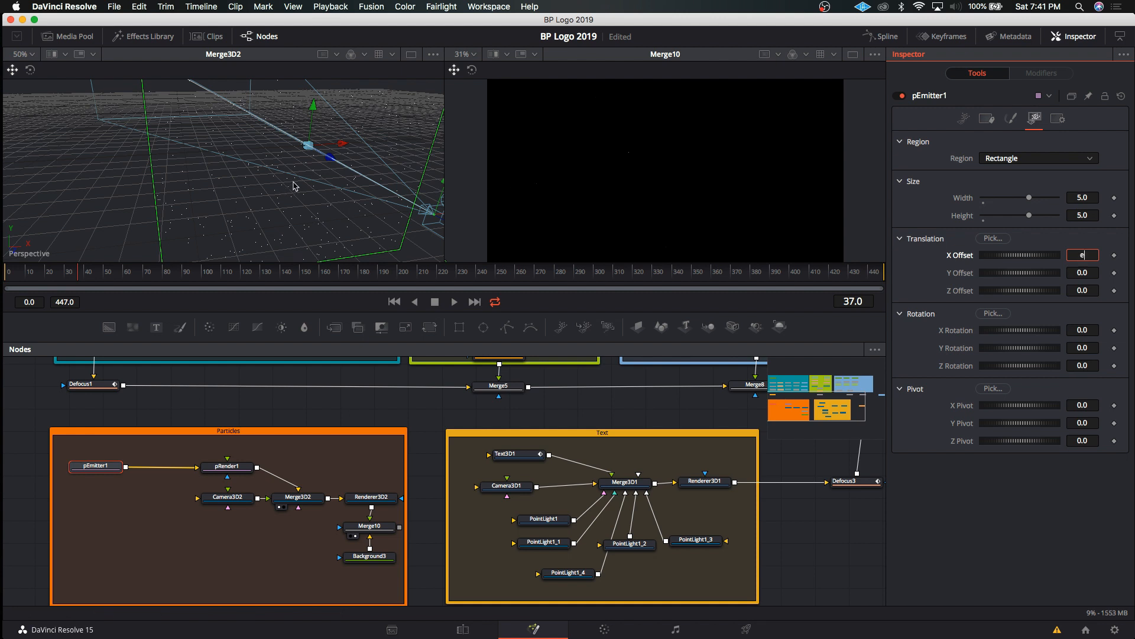
Move the pEmitter's rectangle region along X to an offset of about -0.29.
{"action": "type", "text": "e"}
{"action": "left_click", "coordinate": [49, 93]}
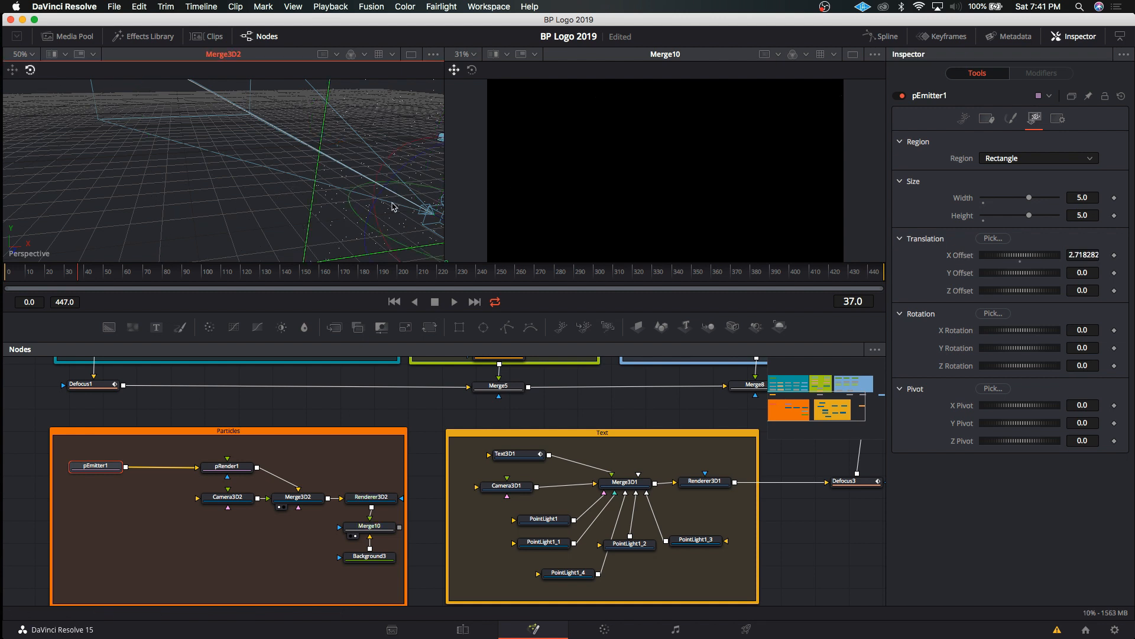
{"action": "scroll", "coordinate": [338, 201], "scroll_direction": "down", "scroll_amount": 5}
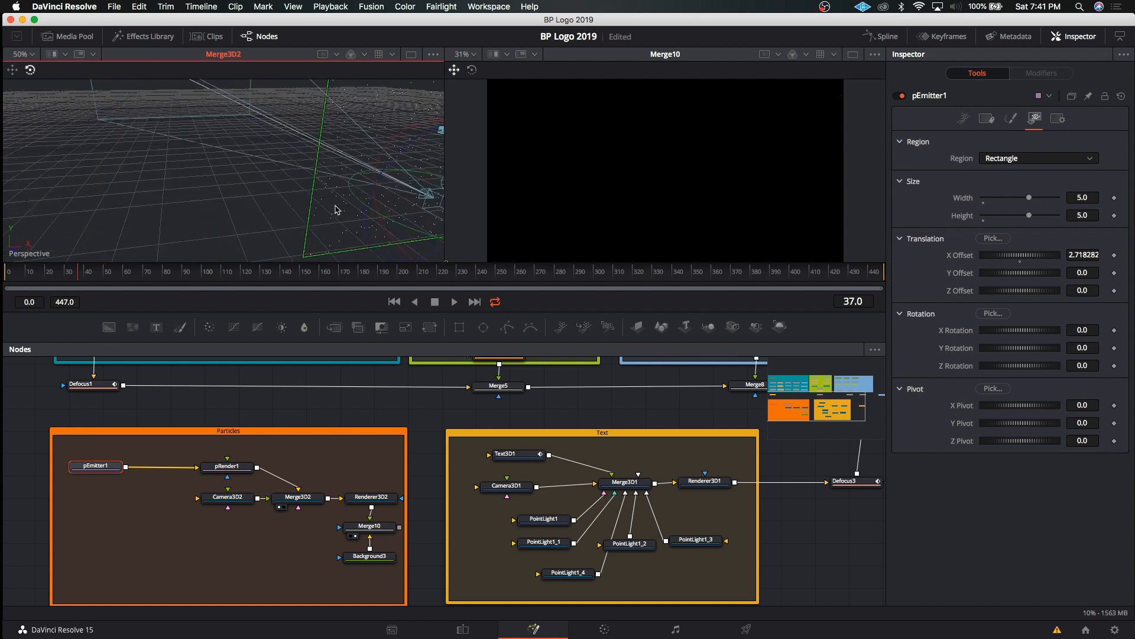
{"action": "scroll", "coordinate": [335, 207], "scroll_direction": "up", "scroll_amount": 10}
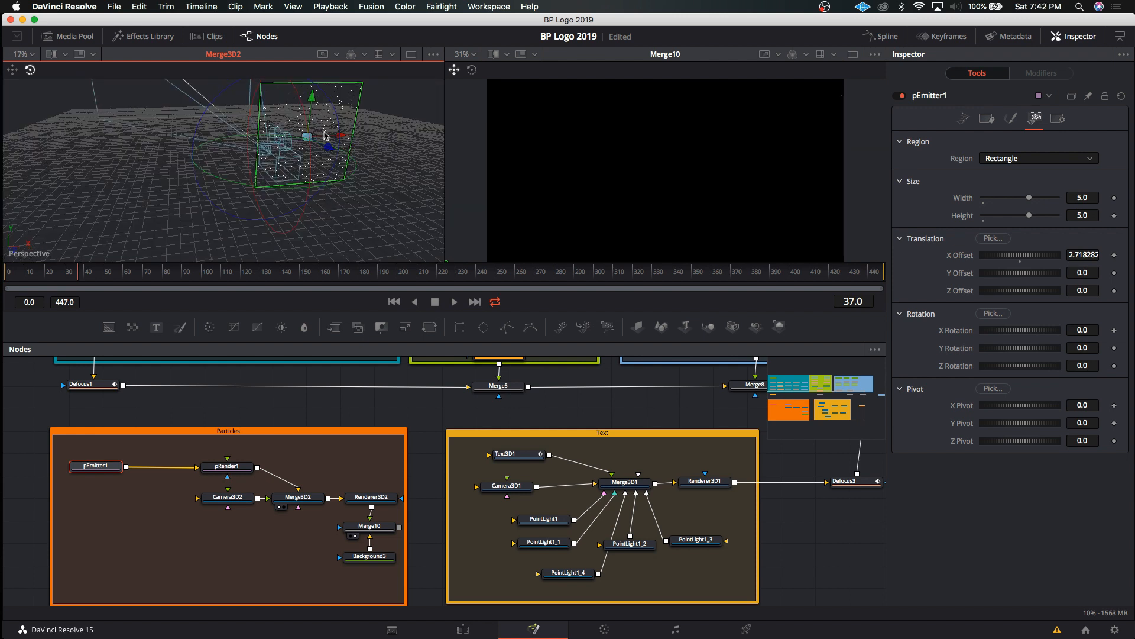
{"action": "left_click", "coordinate": [306, 140]}
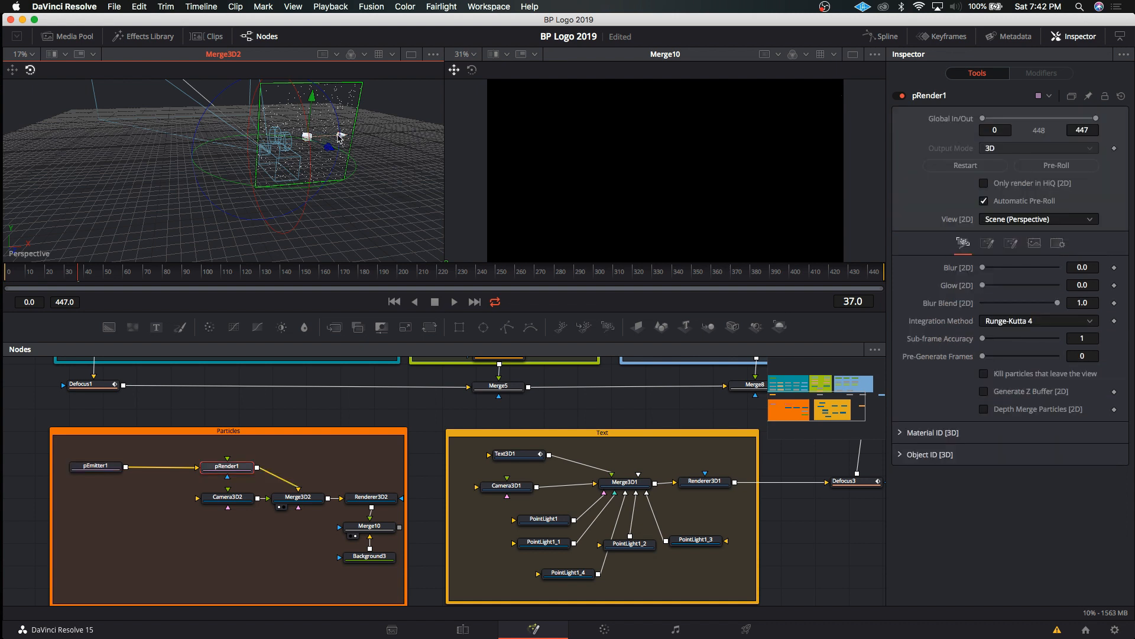
{"action": "left_click_drag", "start_coordinate": [340, 137], "coordinate": [357, 121]}
{"action": "left_click", "coordinate": [97, 467]}
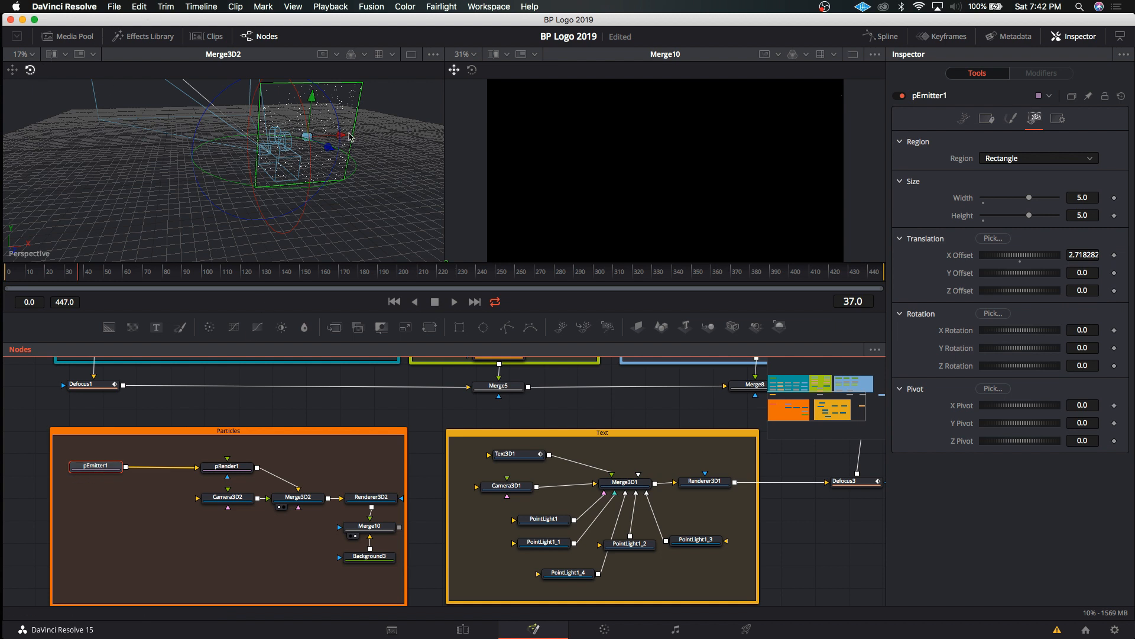
{"action": "left_click_drag", "start_coordinate": [349, 137], "coordinate": [282, 140]}
Rotate the pEmitter's rectangle region about its Y axis and set the Y rotation to exactly 90.
{"action": "left_click", "coordinate": [31, 71]}
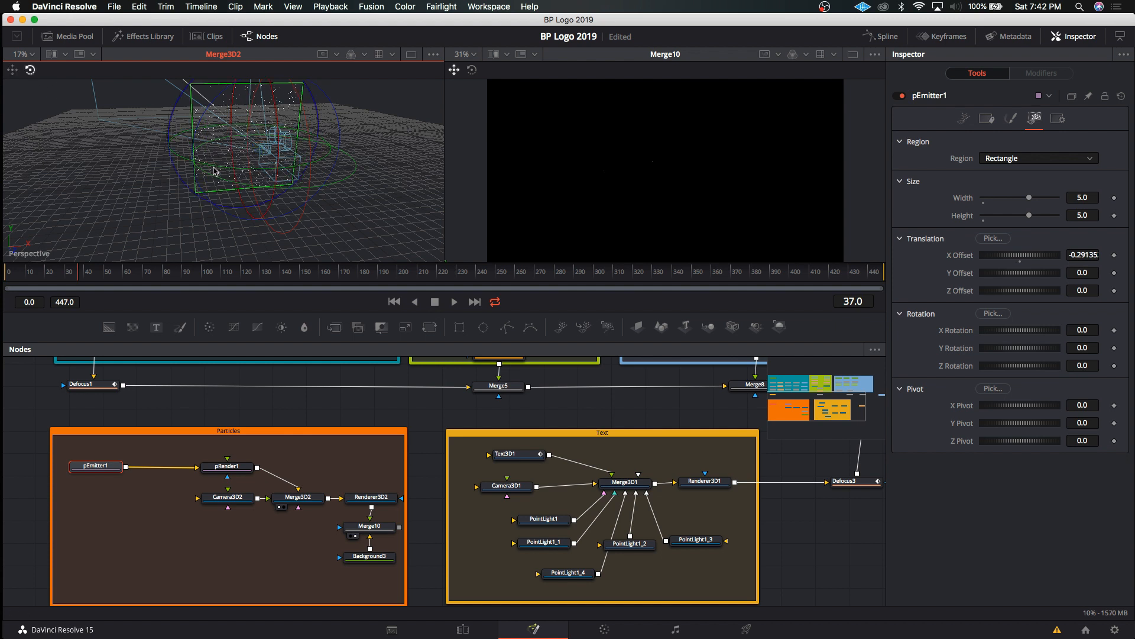
{"action": "left_click_drag", "start_coordinate": [214, 171], "coordinate": [382, 161]}
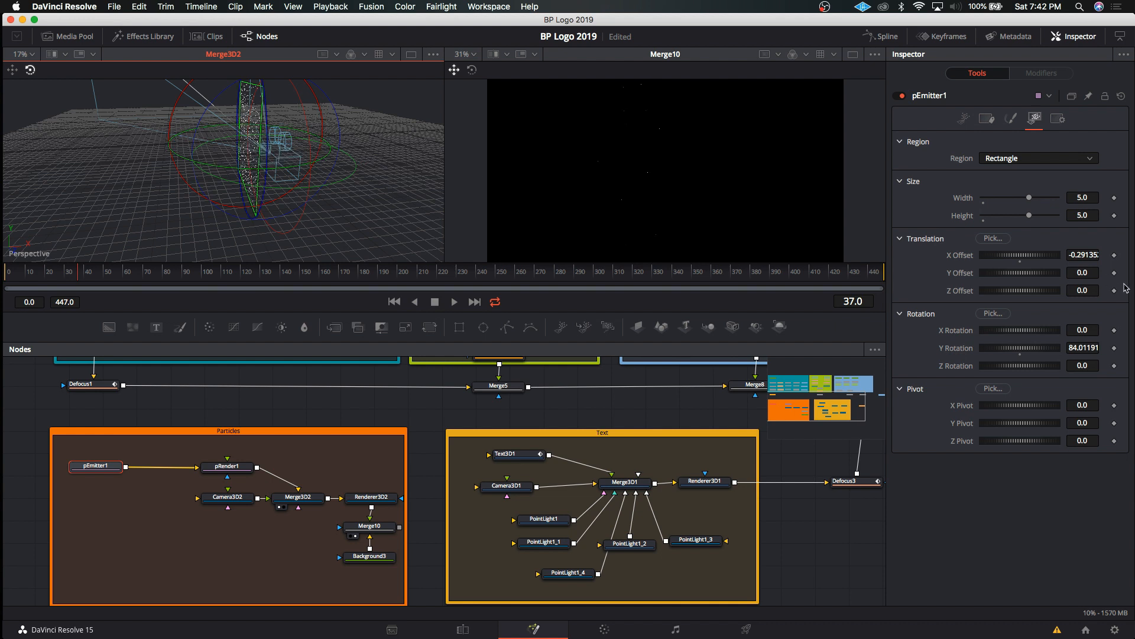
{"action": "left_click", "coordinate": [1091, 348]}
{"action": "type", "text": "8"}
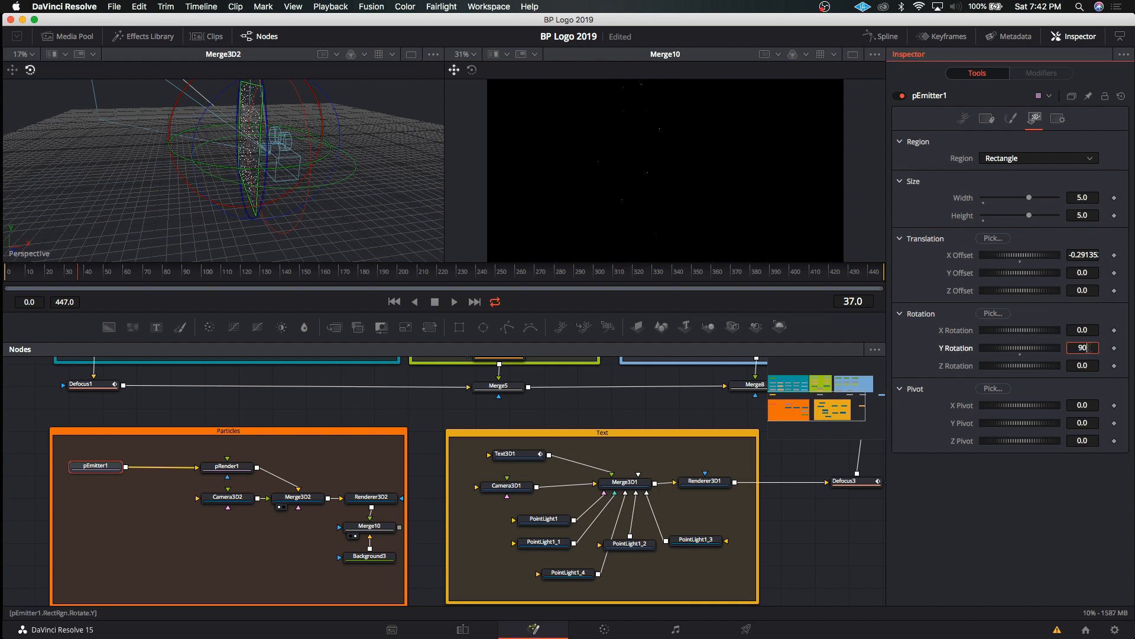
{"action": "type", "text": "0"}
{"action": "key", "text": "Tab"}
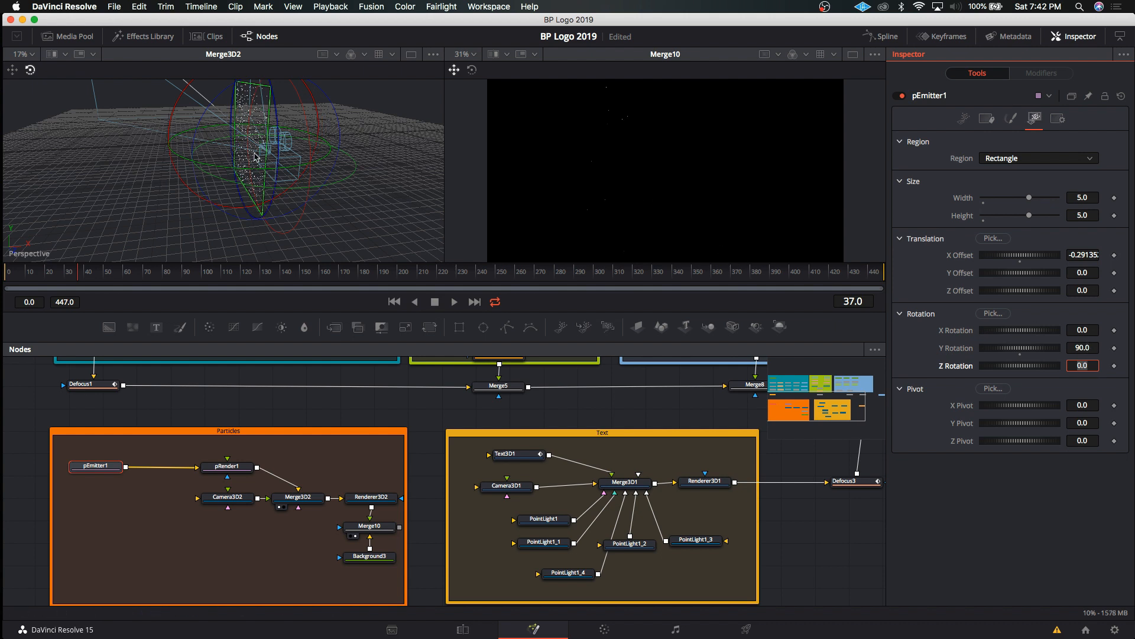
Move the rotated emitter along its local Z axis to an X offset of about -2.49.
{"action": "left_click", "coordinate": [125, 99]}
{"action": "key", "text": "q"}
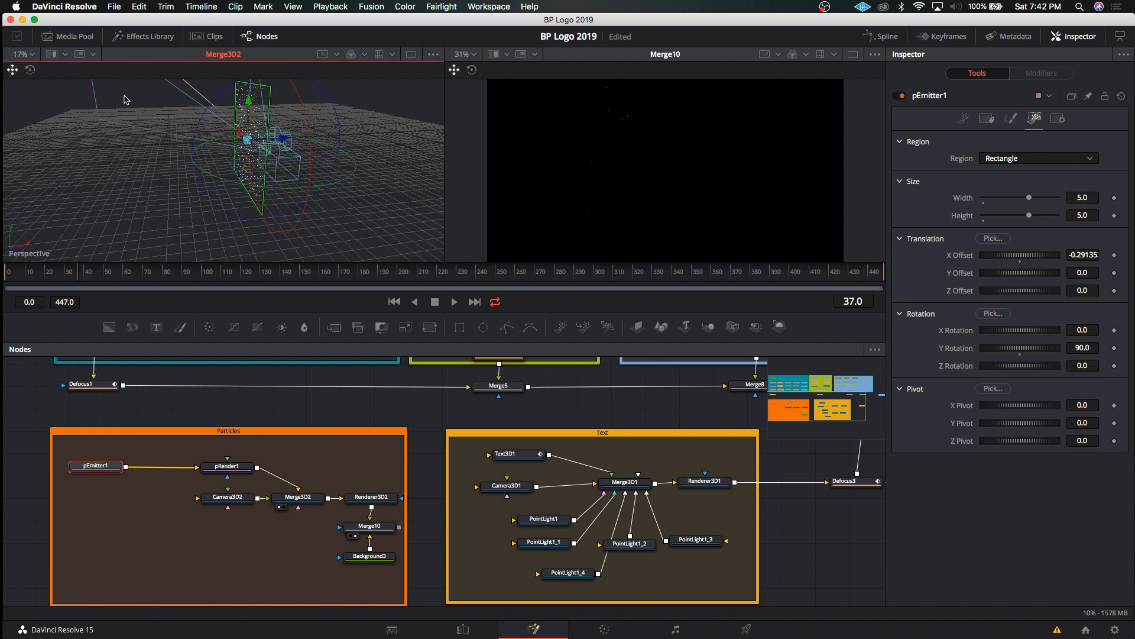
{"action": "left_click_drag", "start_coordinate": [283, 142], "coordinate": [237, 142]}
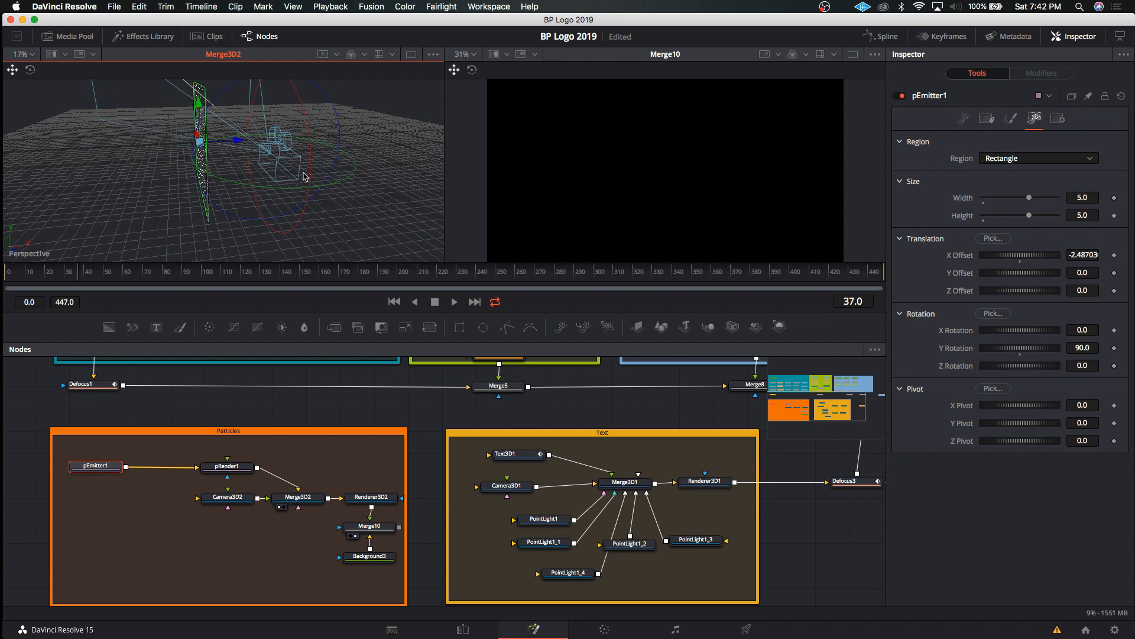
Move the particle camera farther back along its Z axis so it sits well behind the emitter plane.
{"action": "left_click", "coordinate": [12, 69]}
{"action": "left_click_drag", "start_coordinate": [285, 171], "coordinate": [341, 224]}
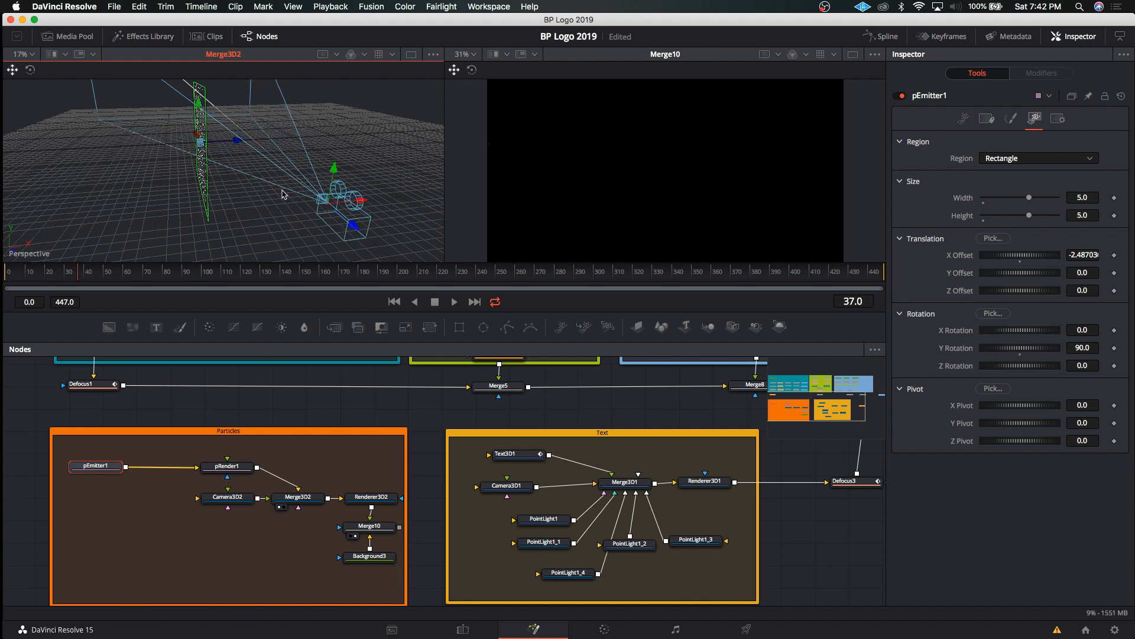
{"action": "right_click", "coordinate": [204, 192]}
{"action": "left_click_drag", "start_coordinate": [204, 192], "coordinate": [127, 207]}
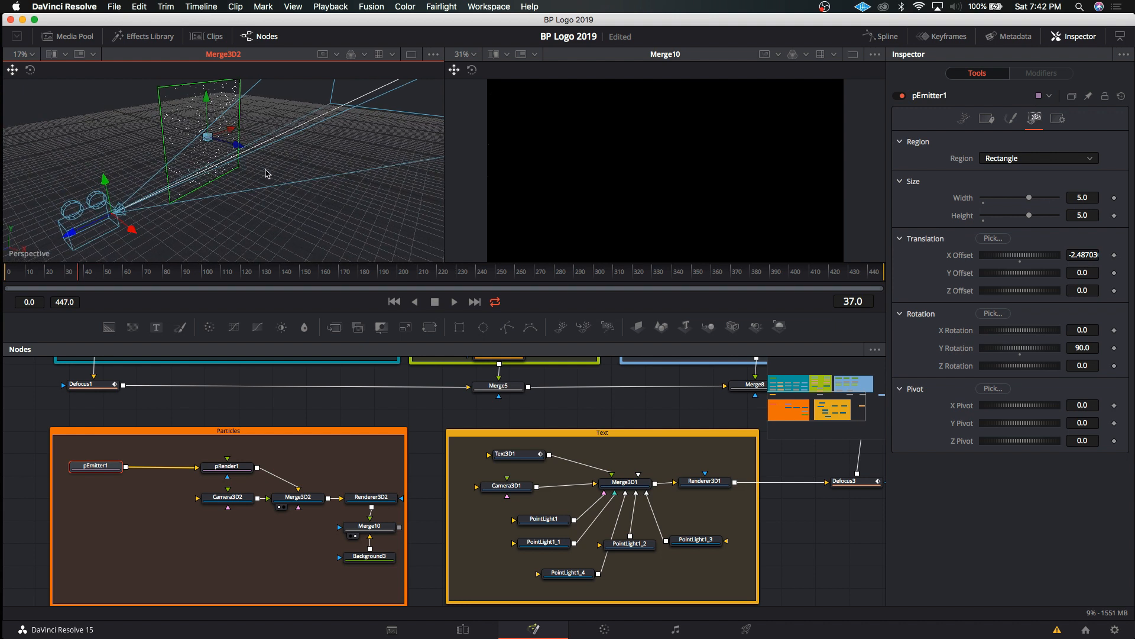
Set the pEmitter's particle number to 5 and its number variance to 2.
{"action": "left_click", "coordinate": [964, 119]}
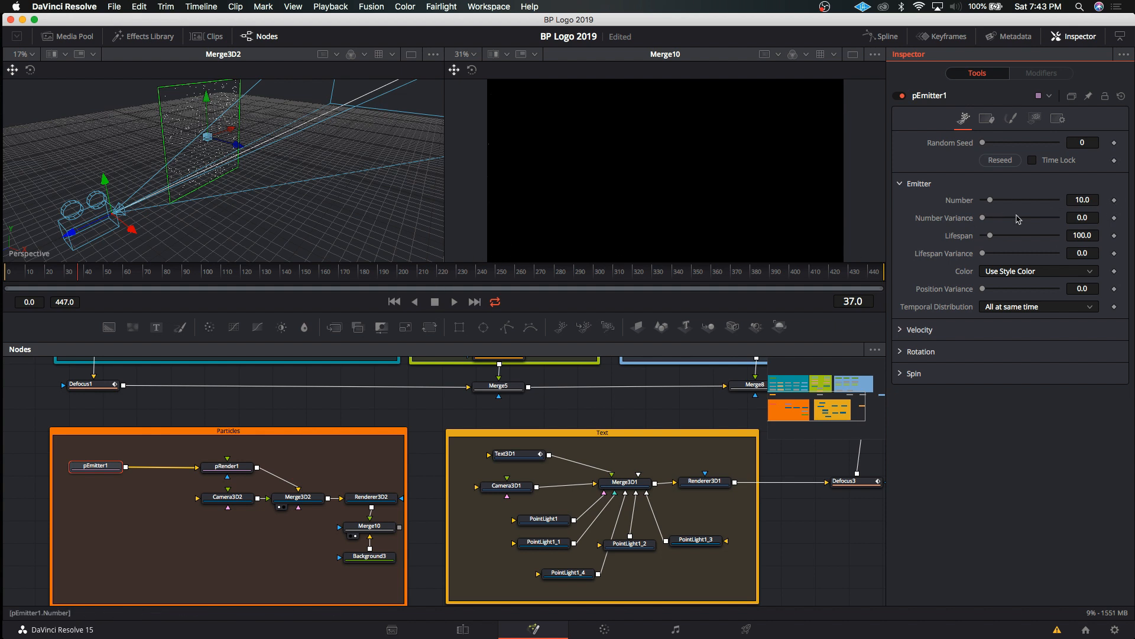
{"action": "left_click_drag", "start_coordinate": [1095, 200], "coordinate": [1011, 205]}
{"action": "left_click", "coordinate": [1080, 201]}
{"action": "key", "text": "Tab"}
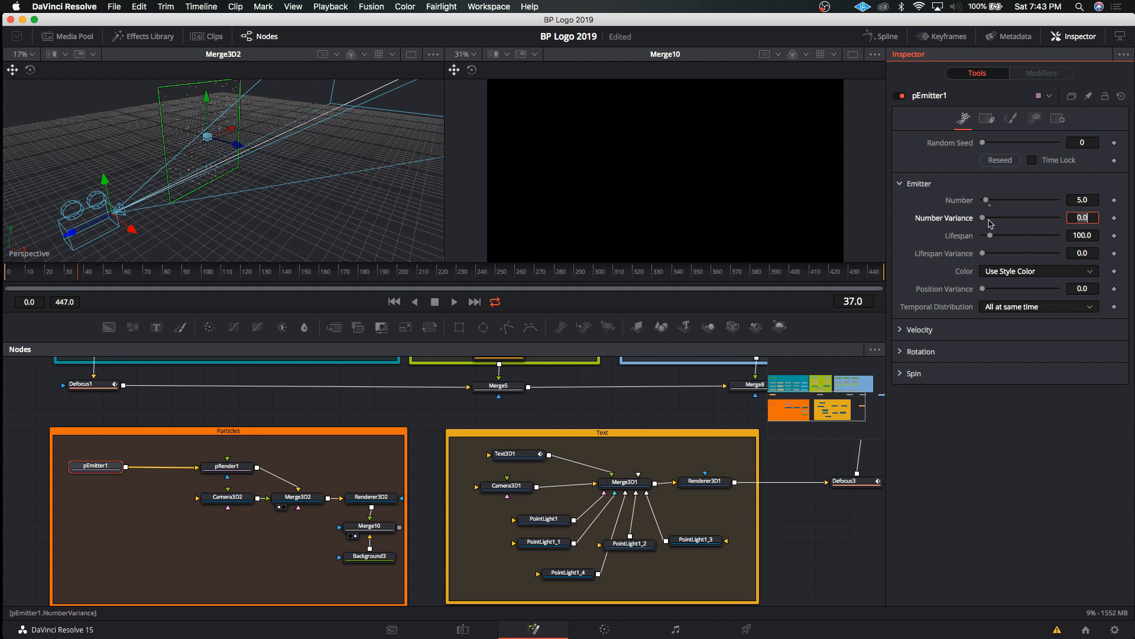
{"action": "left_click_drag", "start_coordinate": [985, 221], "coordinate": [985, 219]}
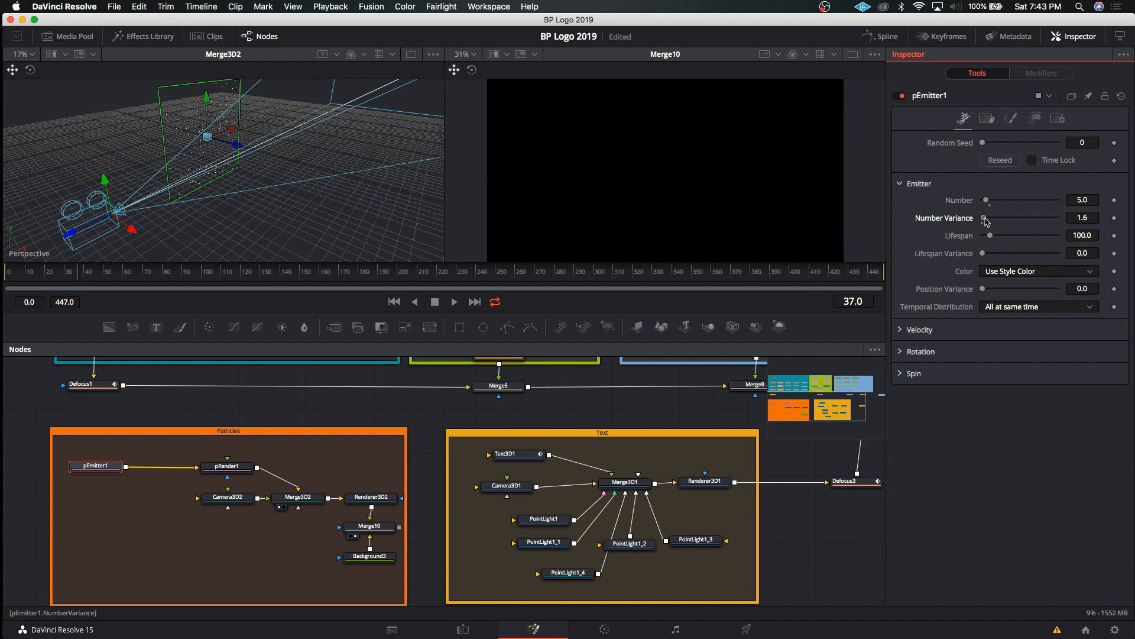
{"action": "left_click", "coordinate": [1082, 217]}
{"action": "key", "text": "Tab"}
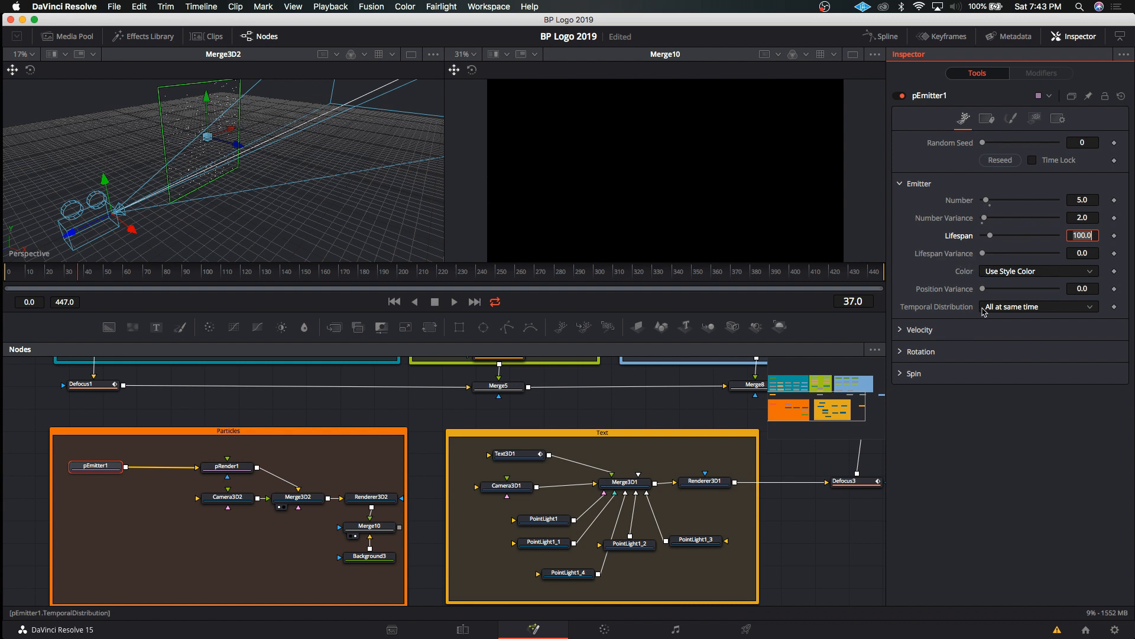
Set the pEmitter's velocity to 0.4 and play the particle animation from frame 0 to preview the movement.
{"action": "left_click", "coordinate": [901, 330]}
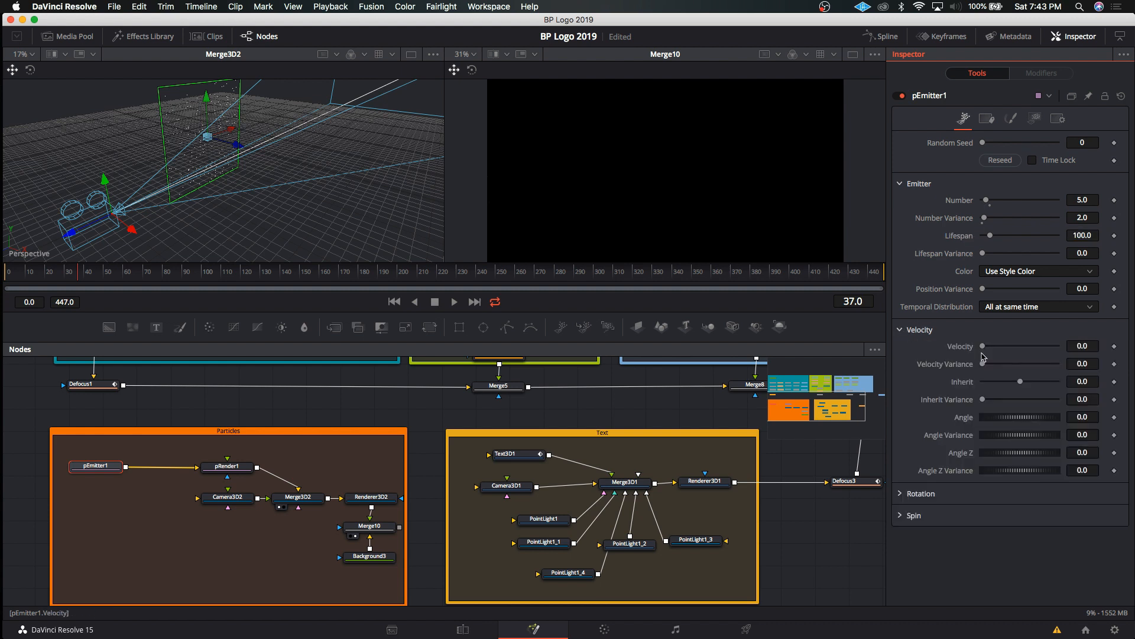
{"action": "left_click", "coordinate": [1086, 345]}
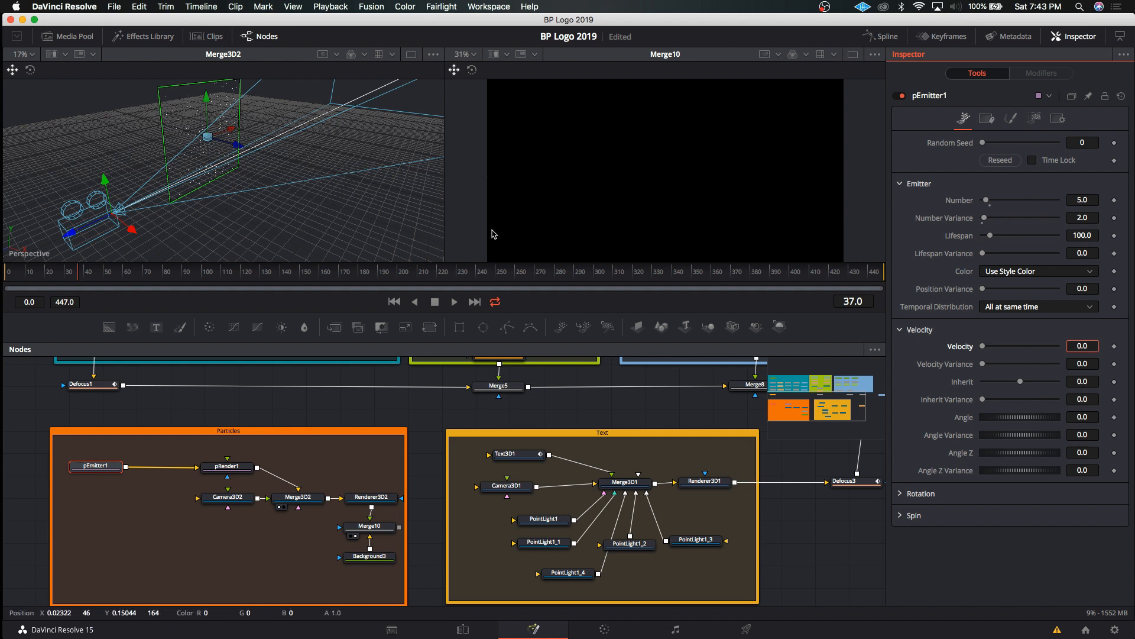
{"action": "left_click", "coordinate": [393, 303]}
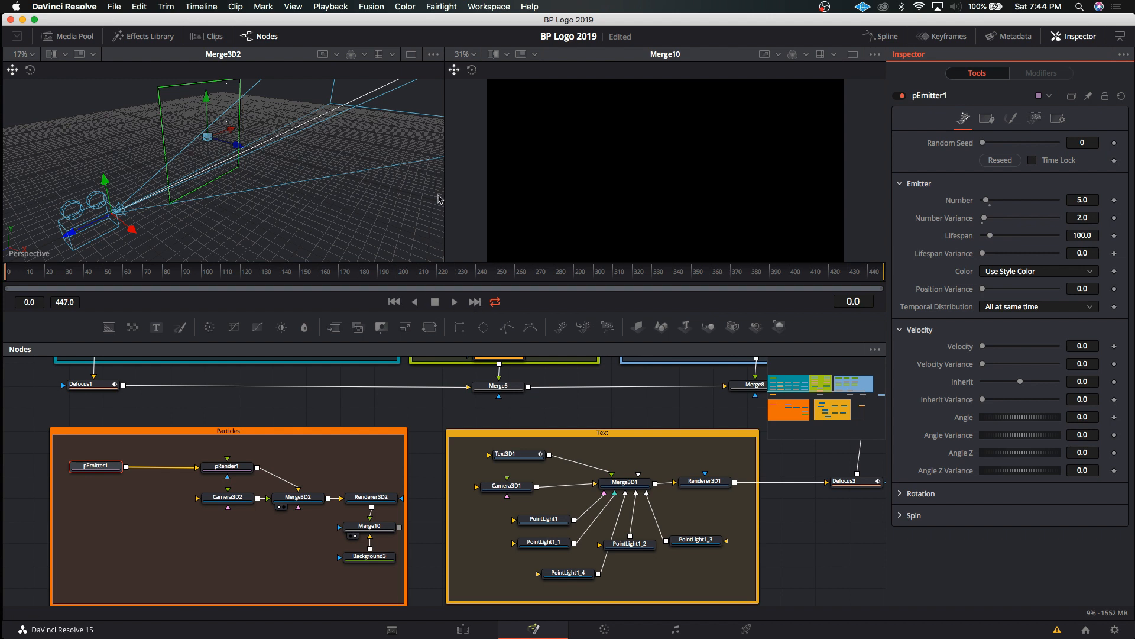
{"action": "left_click", "coordinate": [1082, 346]}
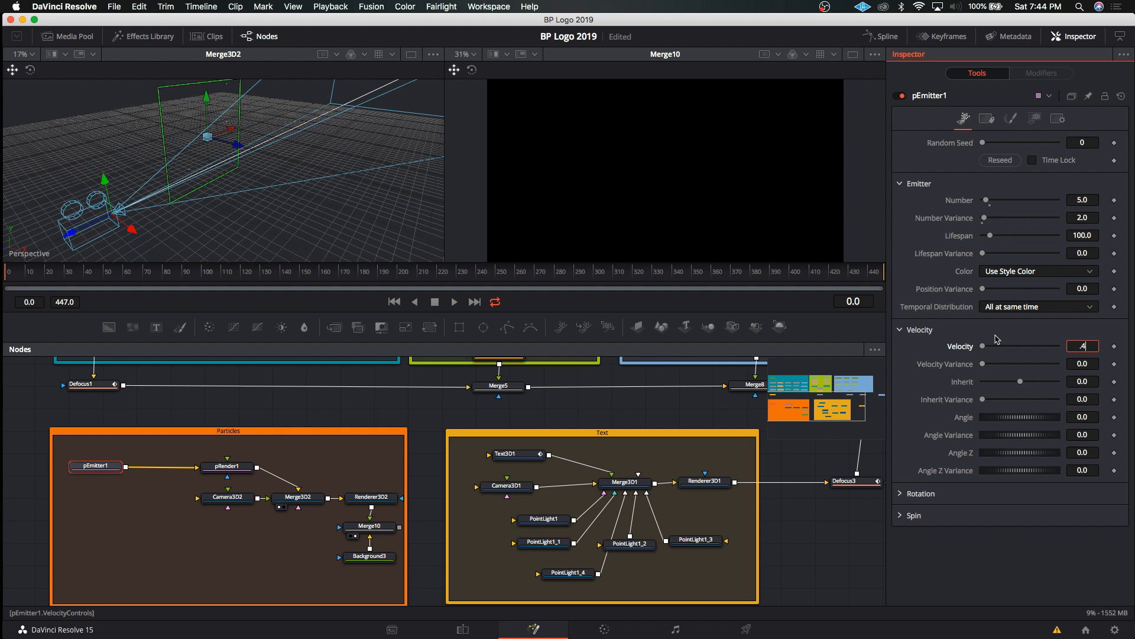
{"action": "key", "text": "Tab"}
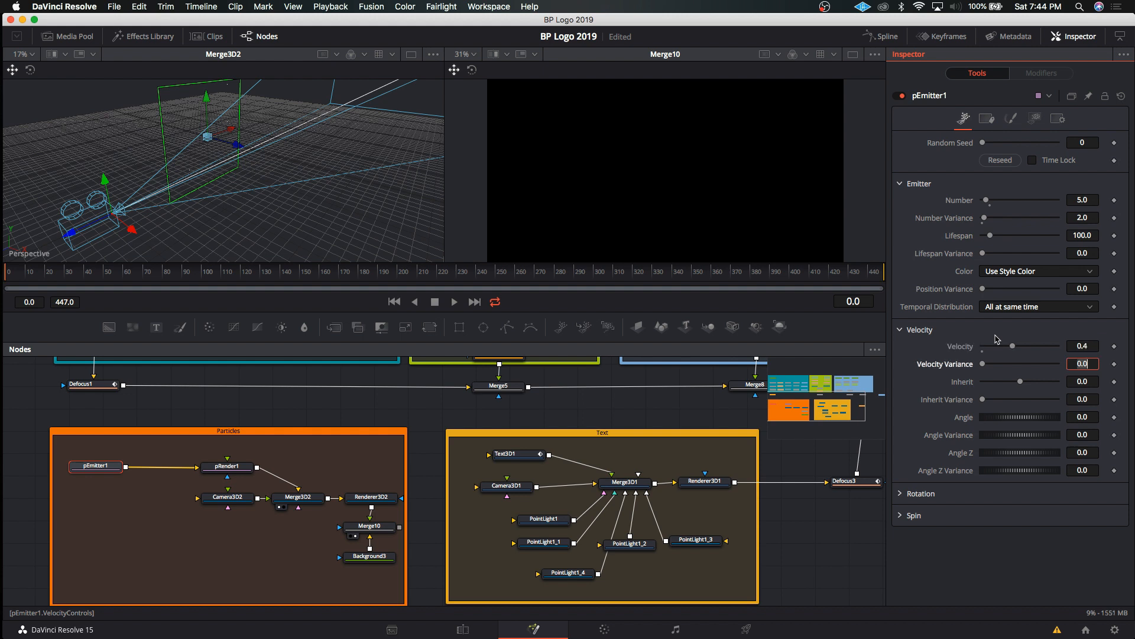
{"action": "left_click", "coordinate": [452, 303]}
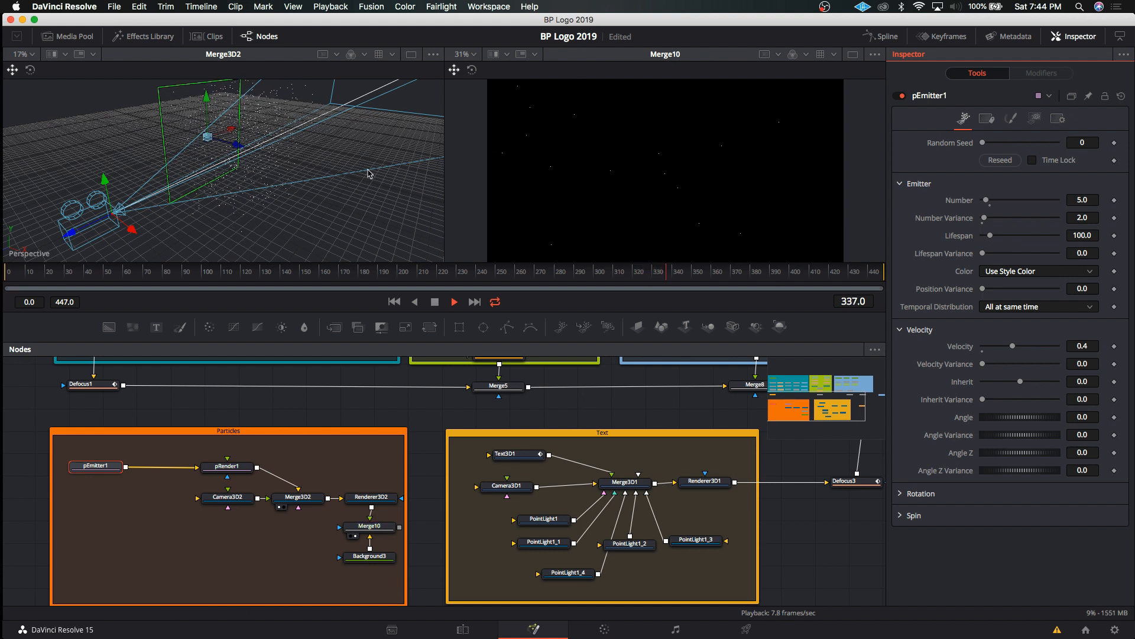
{"action": "left_click", "coordinate": [395, 301]}
{"action": "left_click", "coordinate": [435, 301]}
{"action": "left_click", "coordinate": [394, 301]}
Set the pEmitter's velocity to 0.6 with a velocity variance of about 0.244, and preview the particles from the first frame.
{"action": "left_click", "coordinate": [1087, 345]}
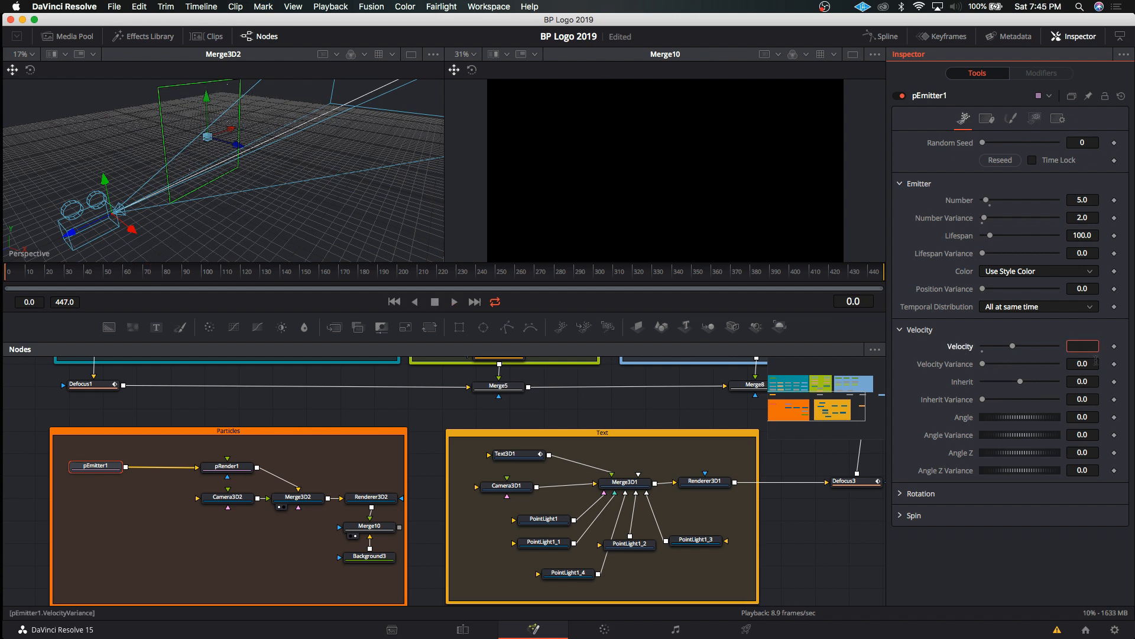
{"action": "type", "text": ".6"}
{"action": "left_click", "coordinate": [1096, 362]}
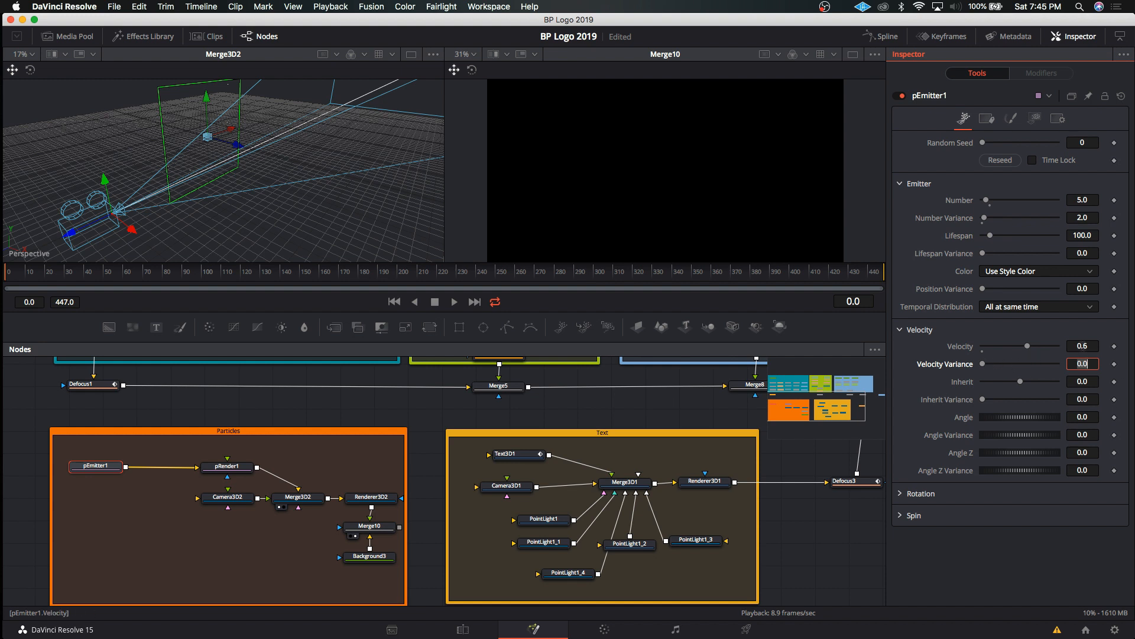
{"action": "left_click_drag", "start_coordinate": [983, 364], "coordinate": [1002, 364]}
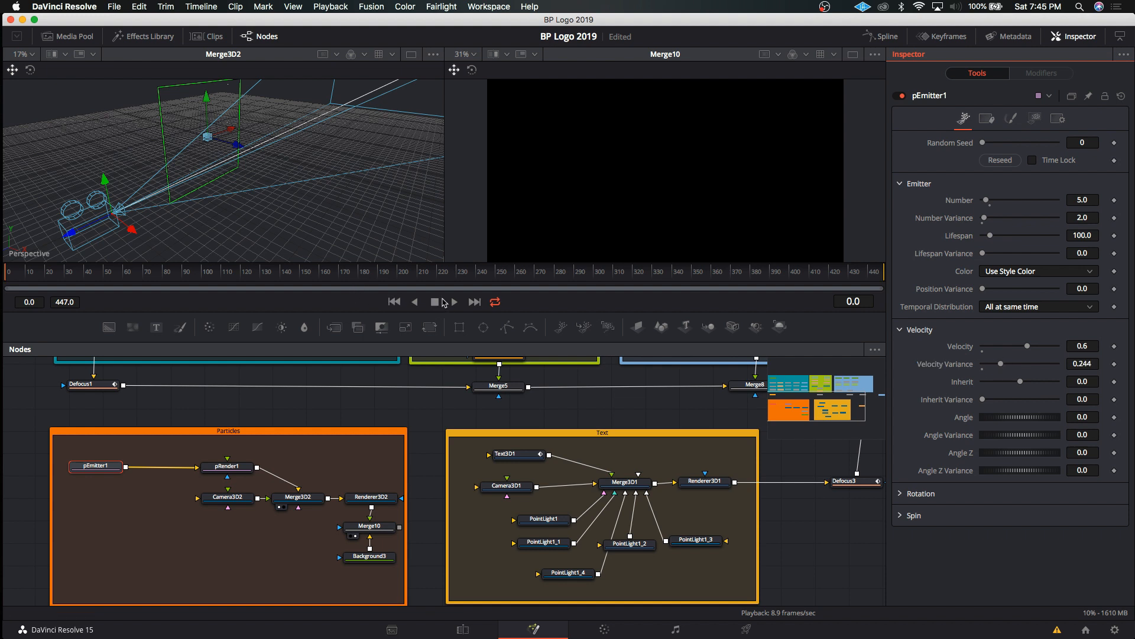
{"action": "left_click", "coordinate": [454, 302]}
{"action": "left_click", "coordinate": [435, 305]}
{"action": "left_click", "coordinate": [394, 304]}
{"action": "left_click", "coordinate": [455, 303]}
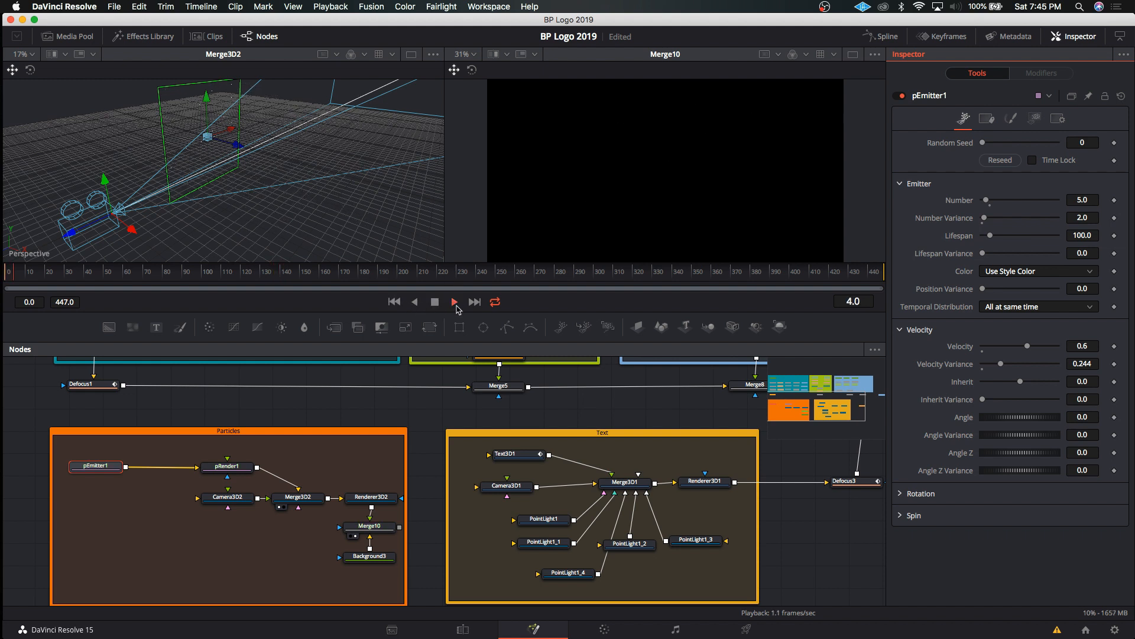
{"action": "left_click", "coordinate": [394, 302]}
{"action": "left_click", "coordinate": [435, 302]}
{"action": "left_click", "coordinate": [394, 303]}
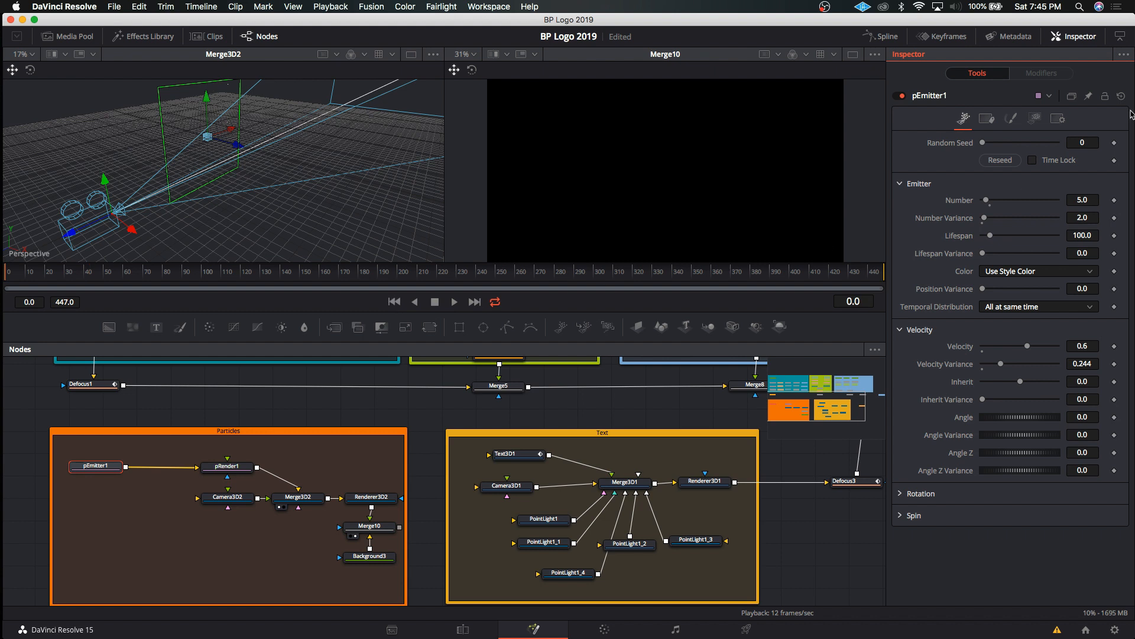
Change the pEmitter's particle style from points to Blob.
{"action": "left_click", "coordinate": [1011, 119]}
{"action": "left_click", "coordinate": [1034, 160]}
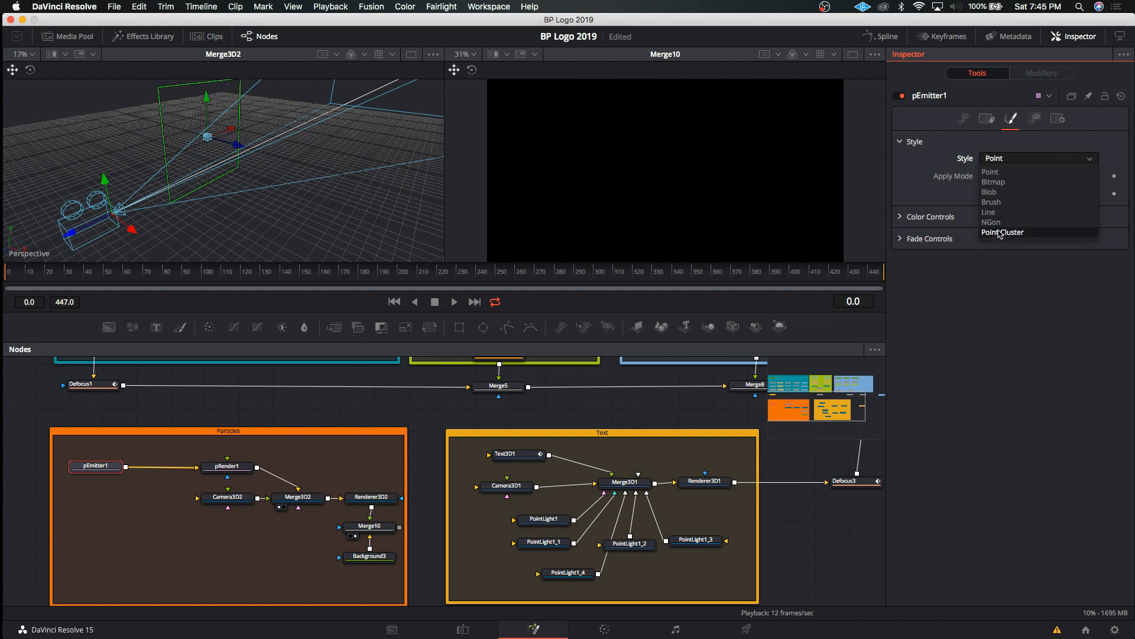
{"action": "left_click", "coordinate": [1003, 183]}
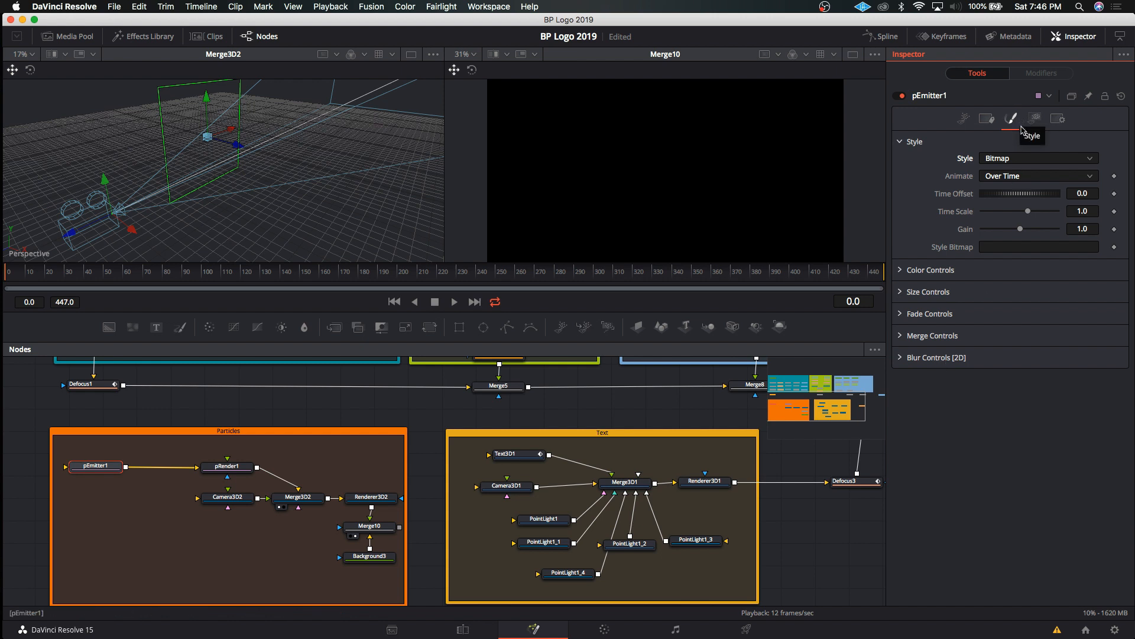
{"action": "left_click", "coordinate": [1027, 159]}
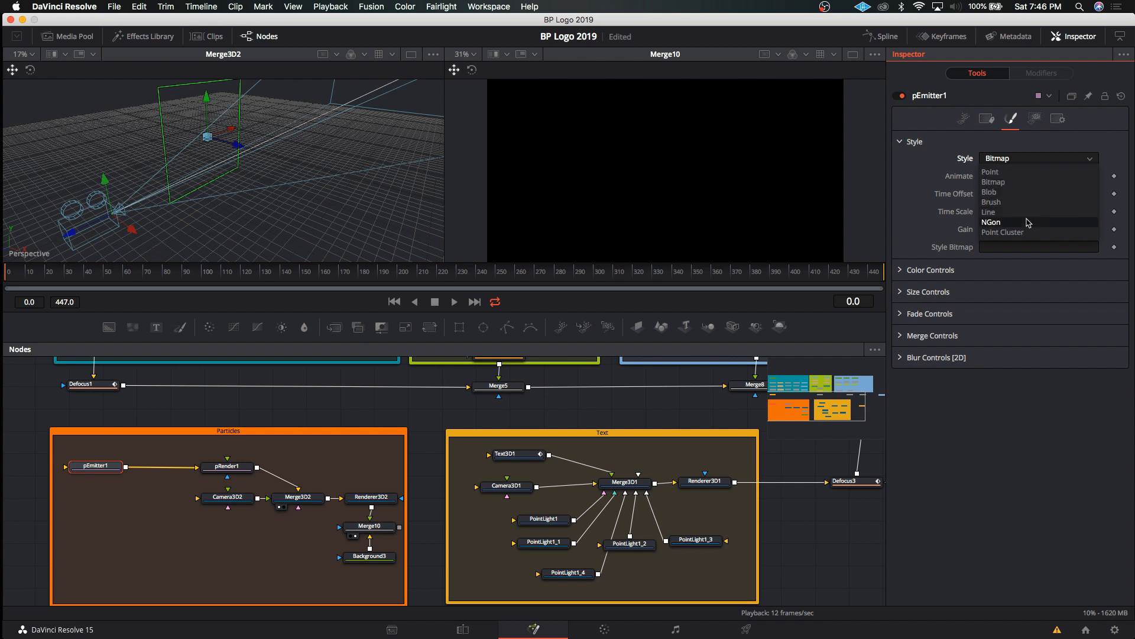
{"action": "left_click", "coordinate": [1026, 192]}
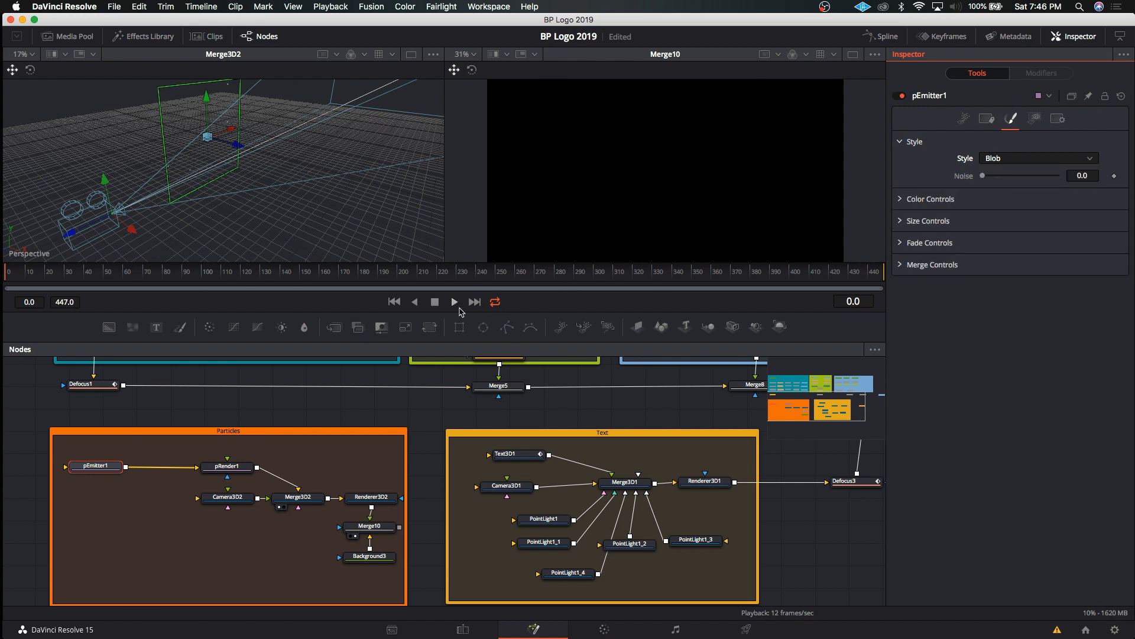
Play the blob particles up to frame 69 and move the particle camera slightly closer to the emitter along its Z axis.
{"action": "left_click", "coordinate": [455, 302]}
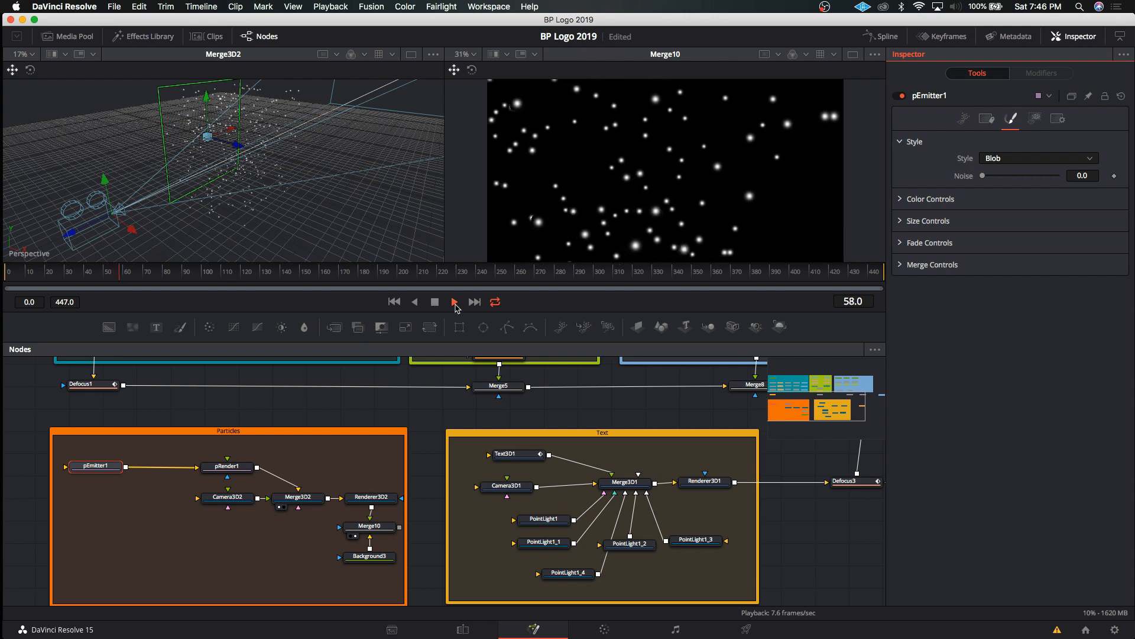
{"action": "left_click", "coordinate": [436, 303]}
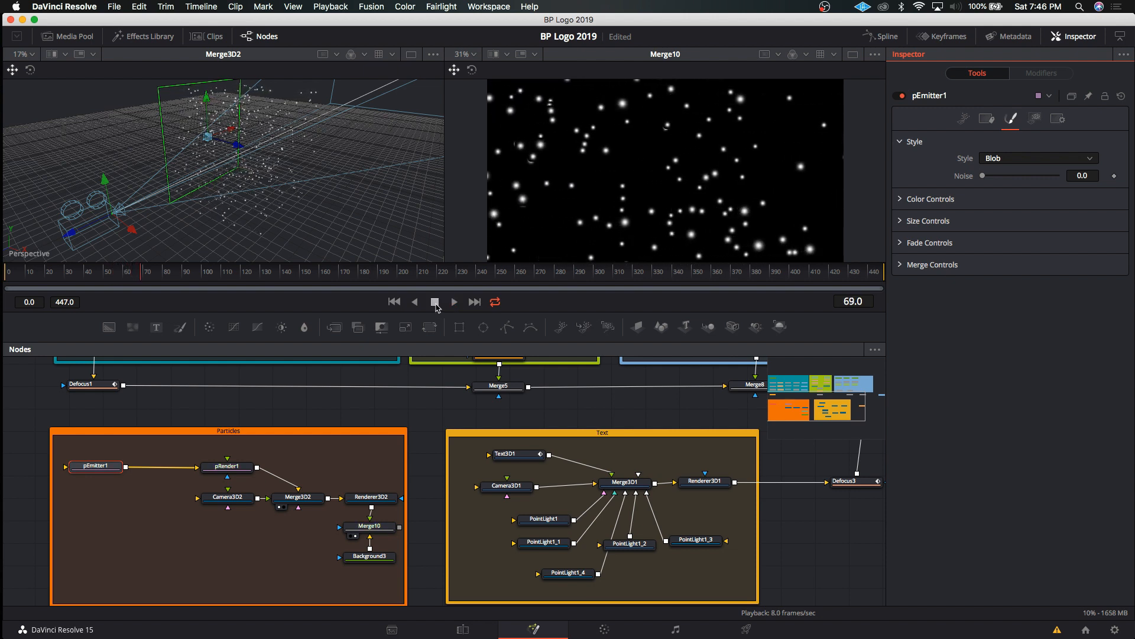
{"action": "left_click", "coordinate": [69, 238]}
{"action": "mouse_move", "coordinate": [70, 235]}
{"action": "left_mouse_down"}
{"action": "mouse_move", "coordinate": [231, 221]}
{"action": "mouse_move", "coordinate": [53, 242]}
{"action": "mouse_move", "coordinate": [86, 238]}
{"action": "left_mouse_up"}
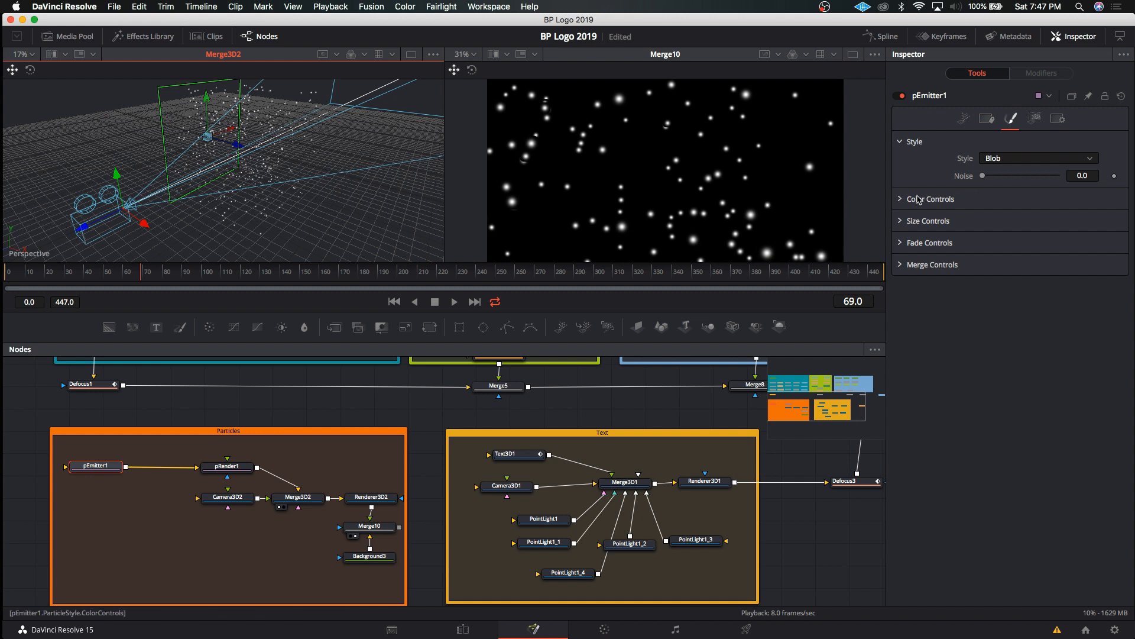
Try the NGon particle style with 3 sides and a starryness of about -0.3, and return the style to Blob.
{"action": "left_click", "coordinate": [1079, 159]}
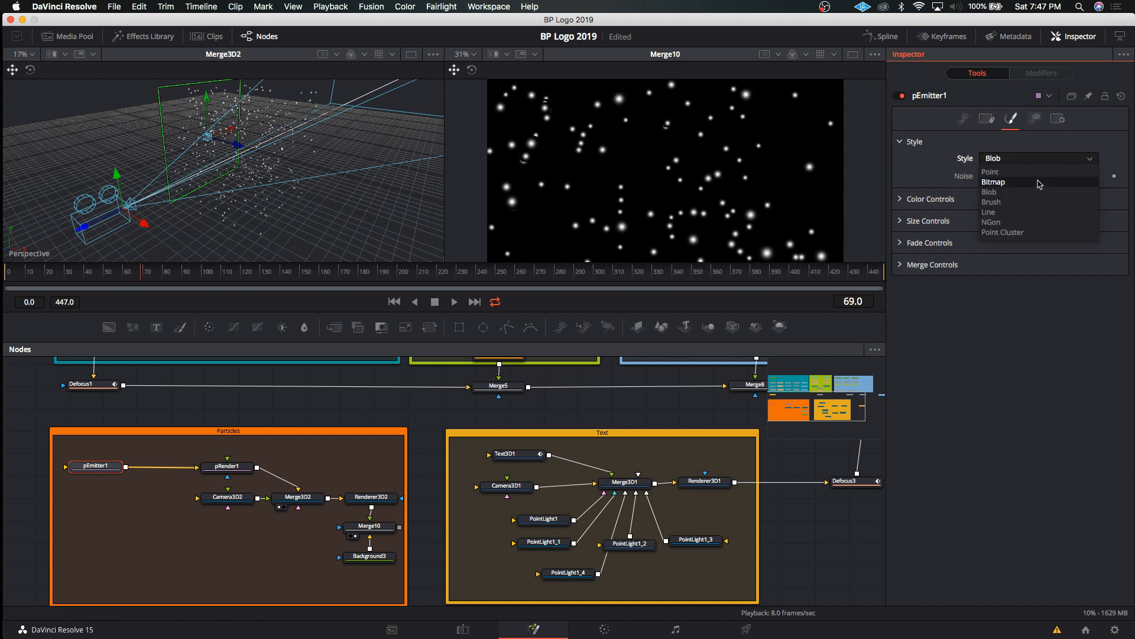
{"action": "left_click", "coordinate": [1024, 222]}
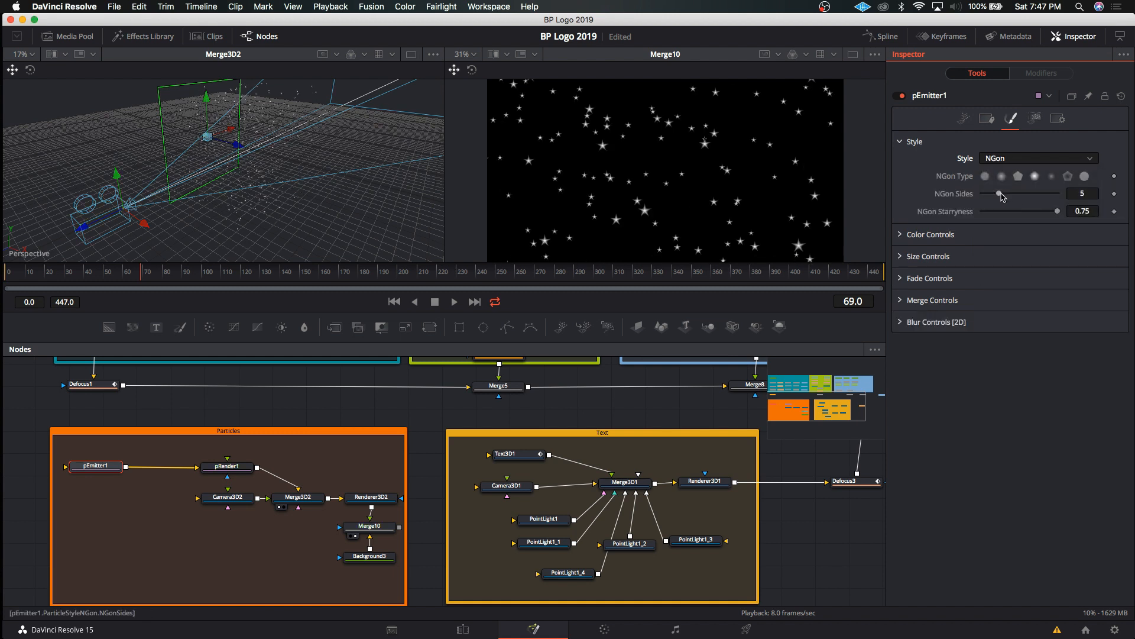
{"action": "mouse_move", "coordinate": [986, 196]}
{"action": "left_mouse_down"}
{"action": "mouse_move", "coordinate": [1045, 197]}
{"action": "mouse_move", "coordinate": [986, 196]}
{"action": "left_mouse_up"}
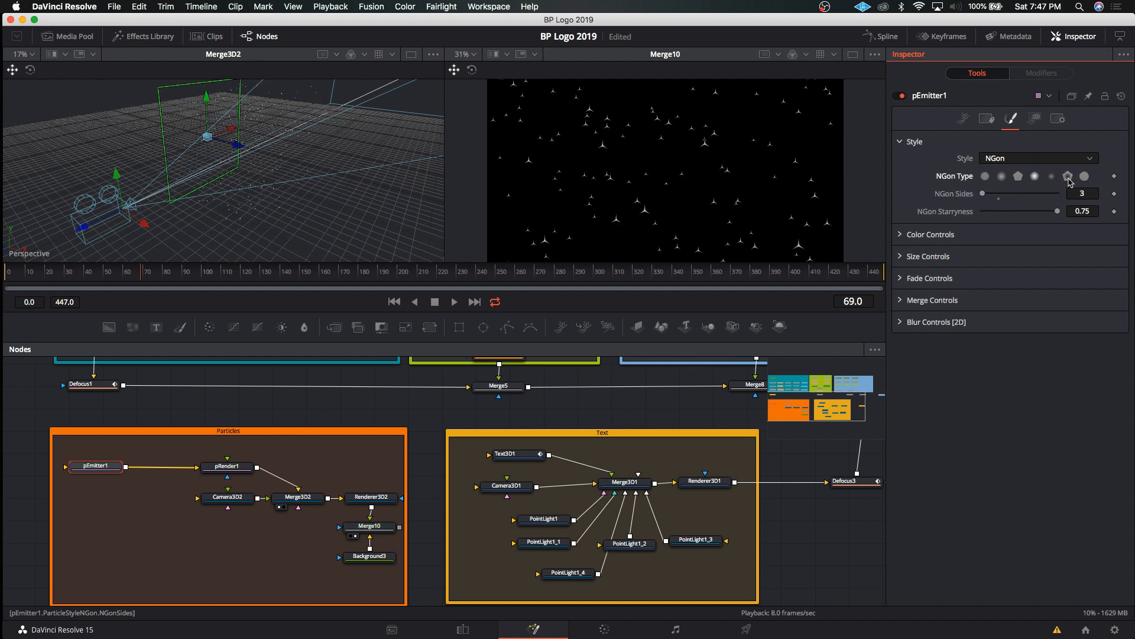
{"action": "left_click_drag", "start_coordinate": [1057, 207], "coordinate": [1004, 216]}
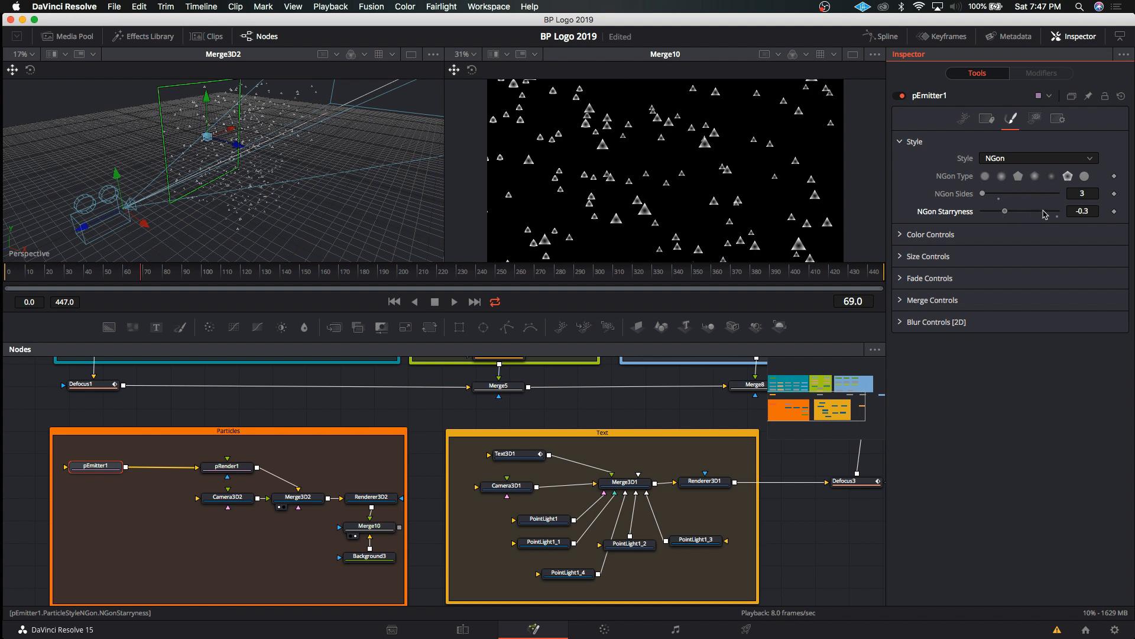
{"action": "left_click", "coordinate": [1020, 157]}
{"action": "left_click", "coordinate": [1013, 199]}
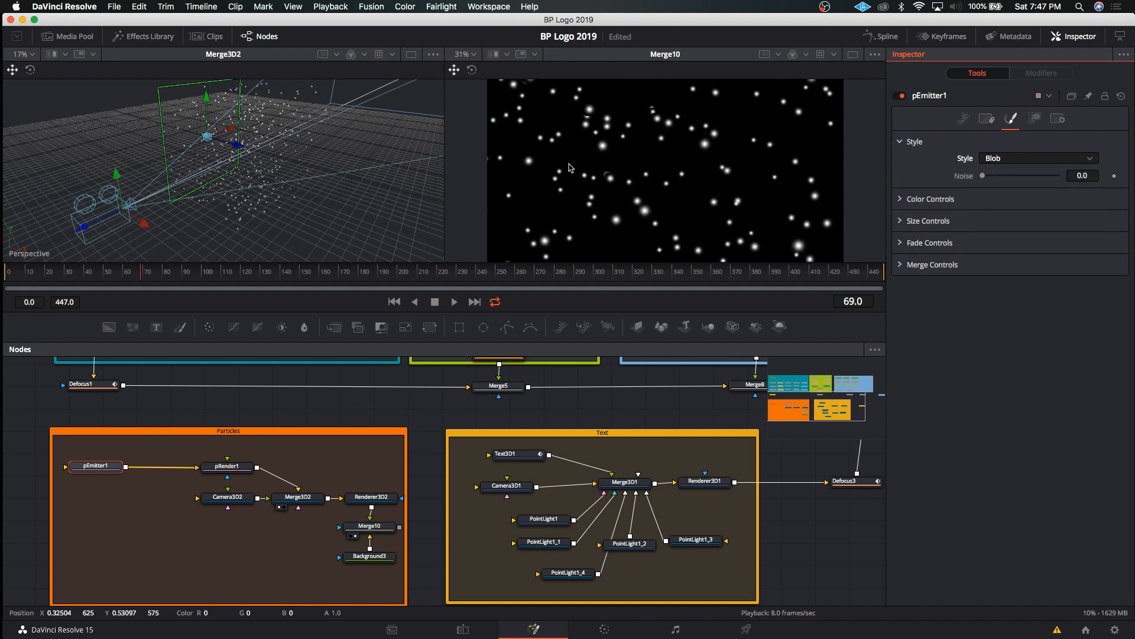
Color the blob particles orange with hue 0.072, saturation 0.825 and value 0.835, and preview the animation.
{"action": "left_click", "coordinate": [900, 200]}
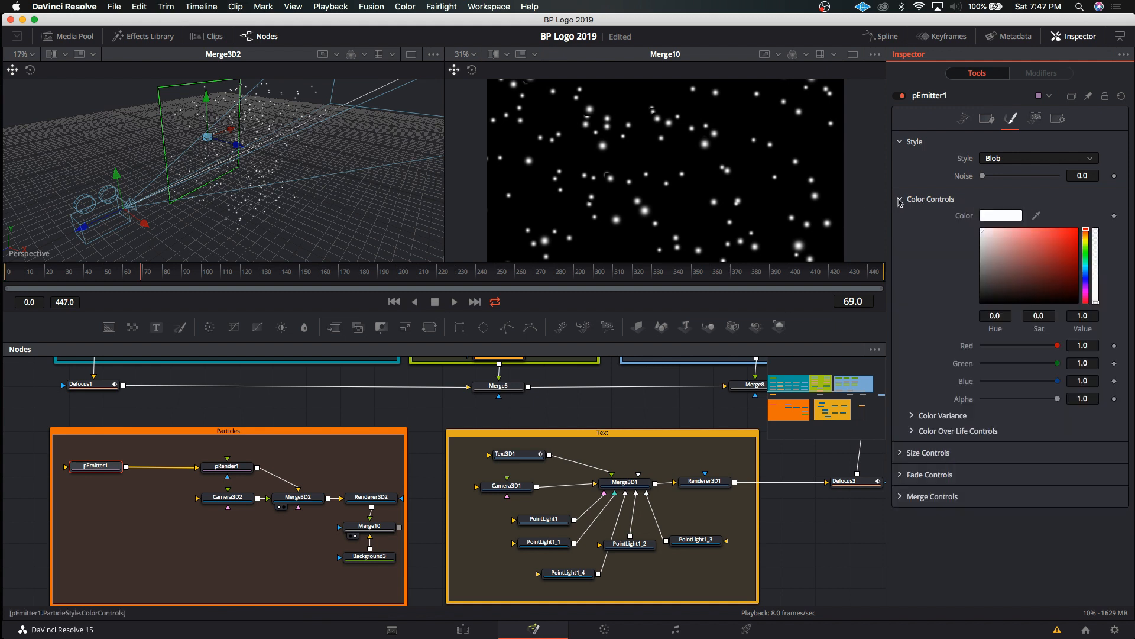
{"action": "left_click_drag", "start_coordinate": [1086, 244], "coordinate": [1086, 239]}
{"action": "left_click", "coordinate": [1052, 239]}
{"action": "left_click", "coordinate": [1061, 237]}
{"action": "left_click", "coordinate": [1060, 242]}
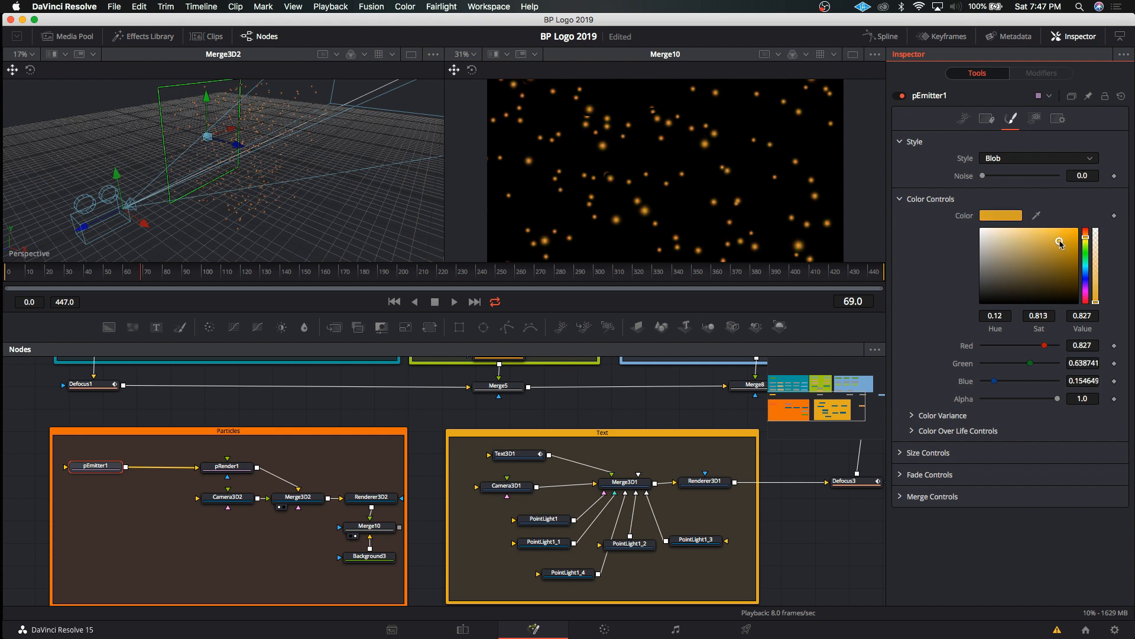
{"action": "left_click_drag", "start_coordinate": [1086, 238], "coordinate": [1088, 234]}
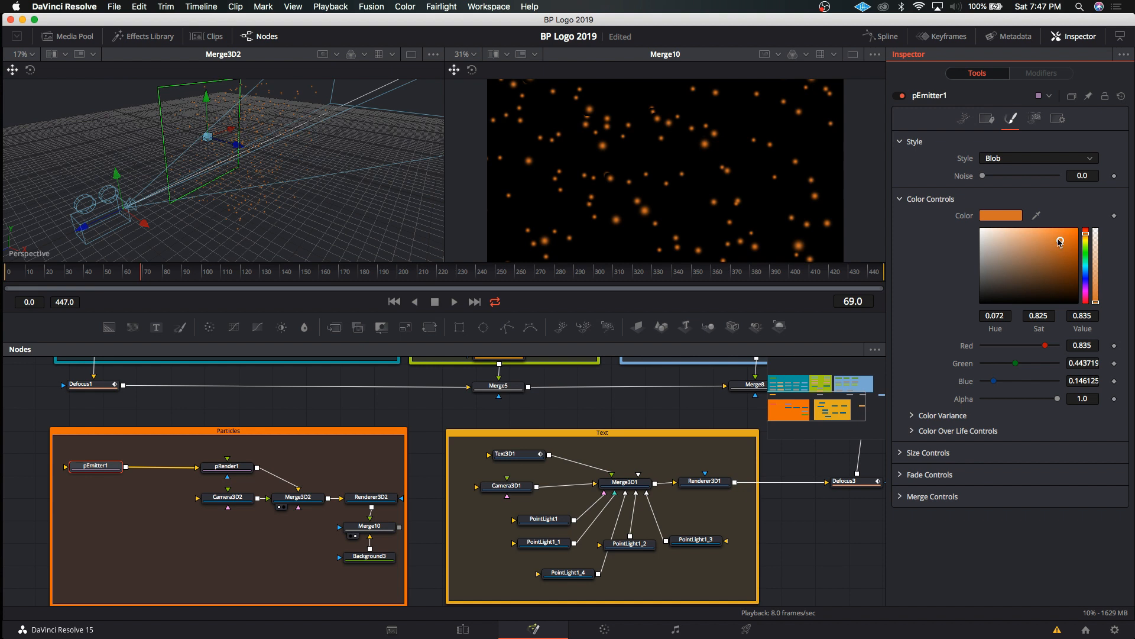
{"action": "left_click", "coordinate": [403, 301]}
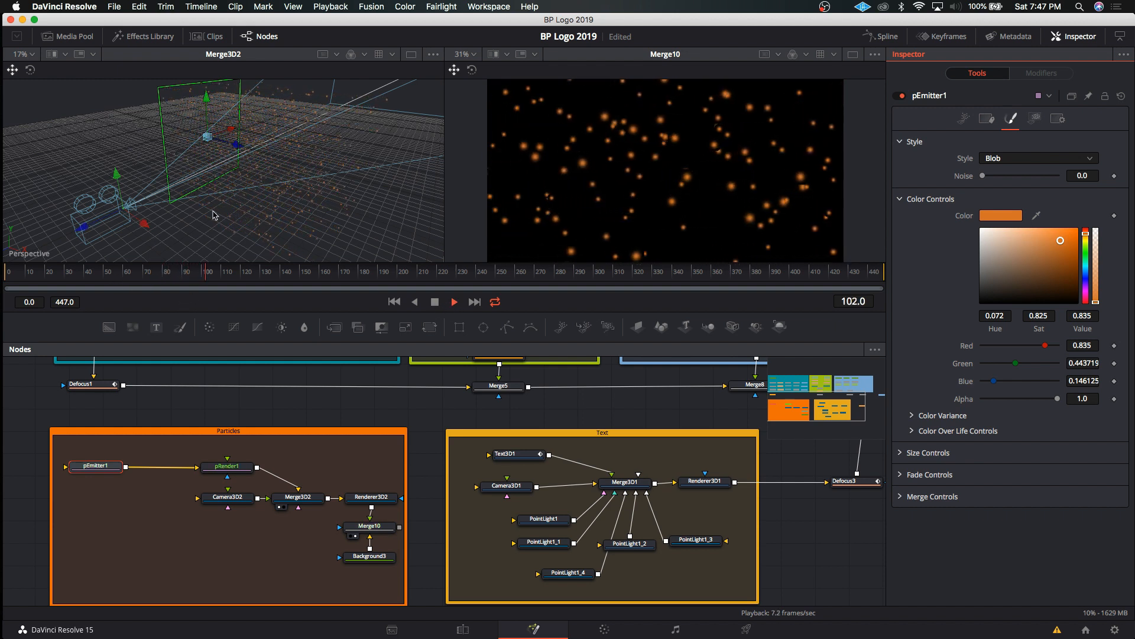
{"action": "left_click", "coordinate": [395, 302]}
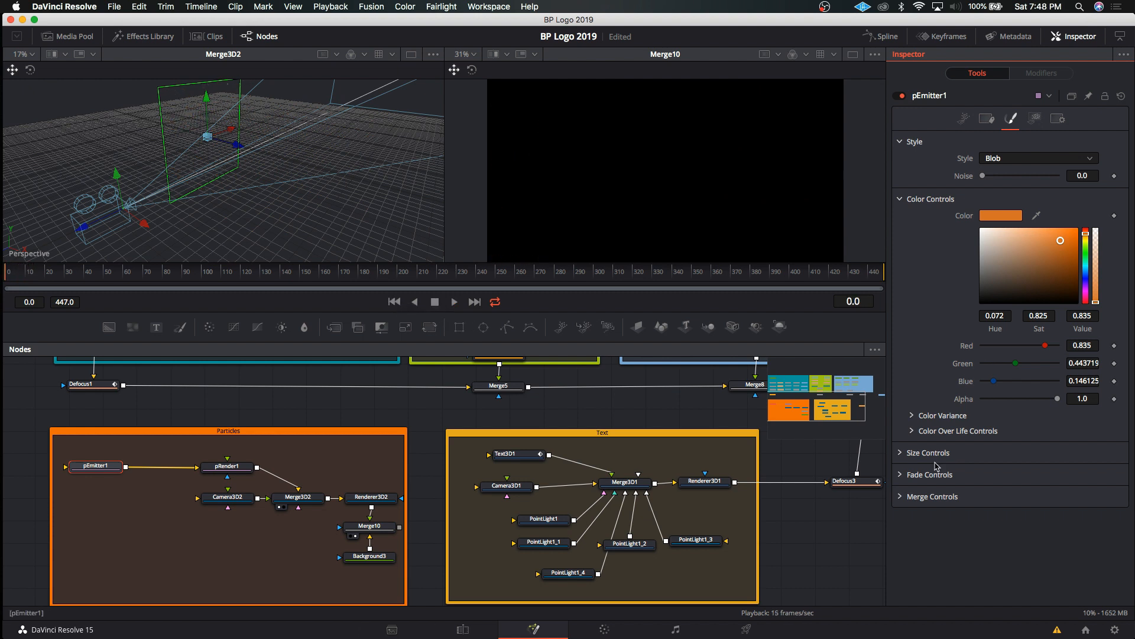
Insert a pDirectionalForce node between pEmitter1 and pRender1.
{"action": "right_click", "coordinate": [161, 467]}
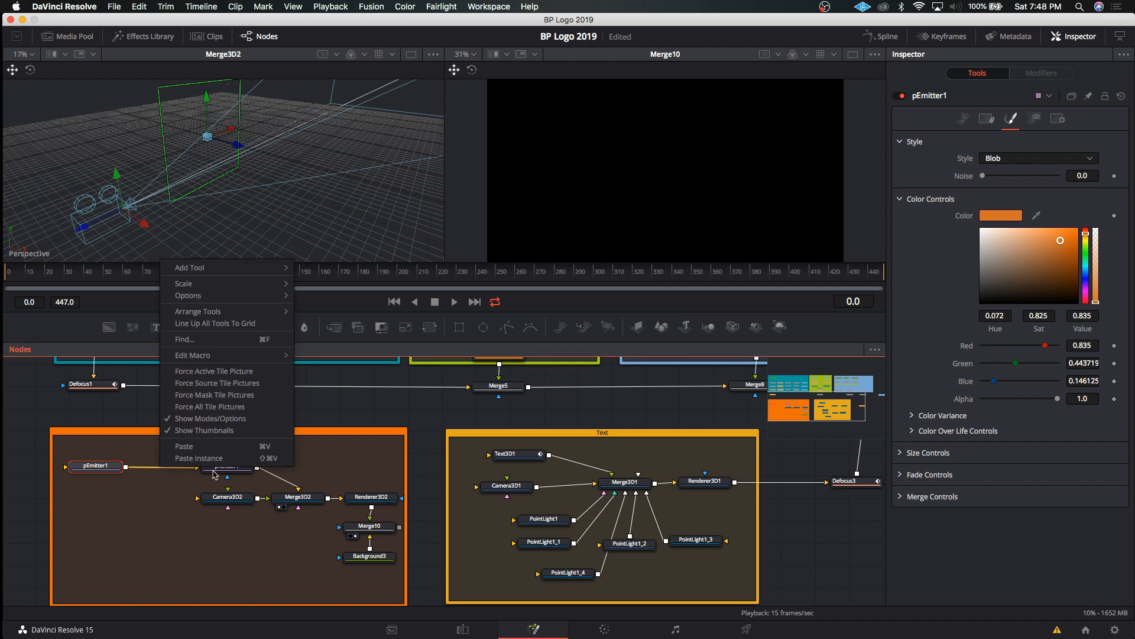
{"action": "mouse_move", "coordinate": [244, 275]}
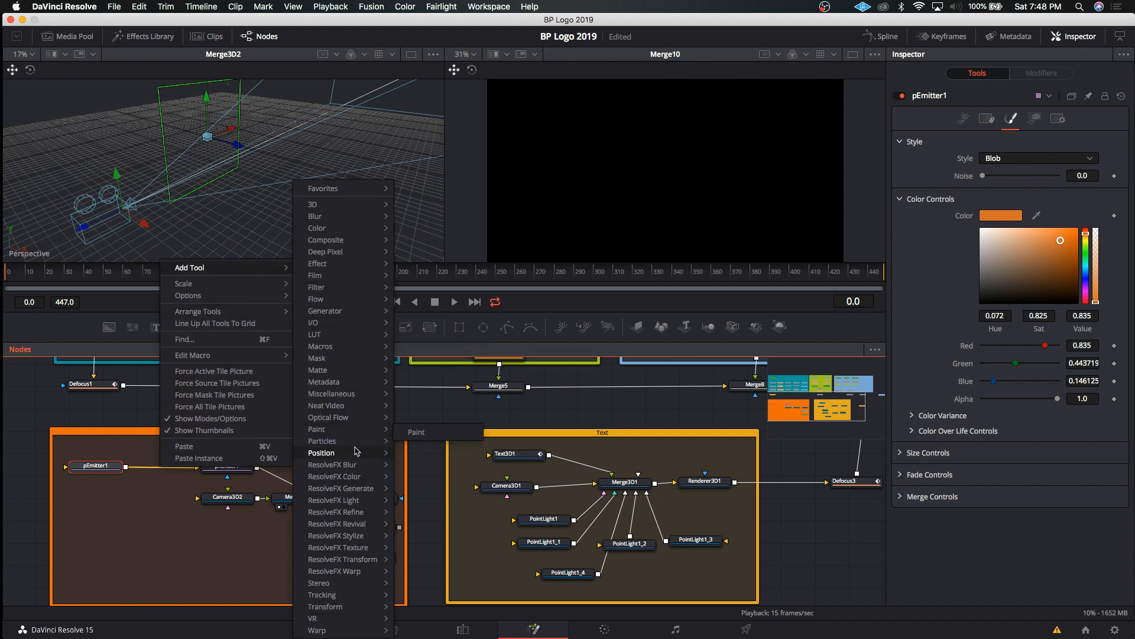
{"action": "mouse_move", "coordinate": [355, 444]}
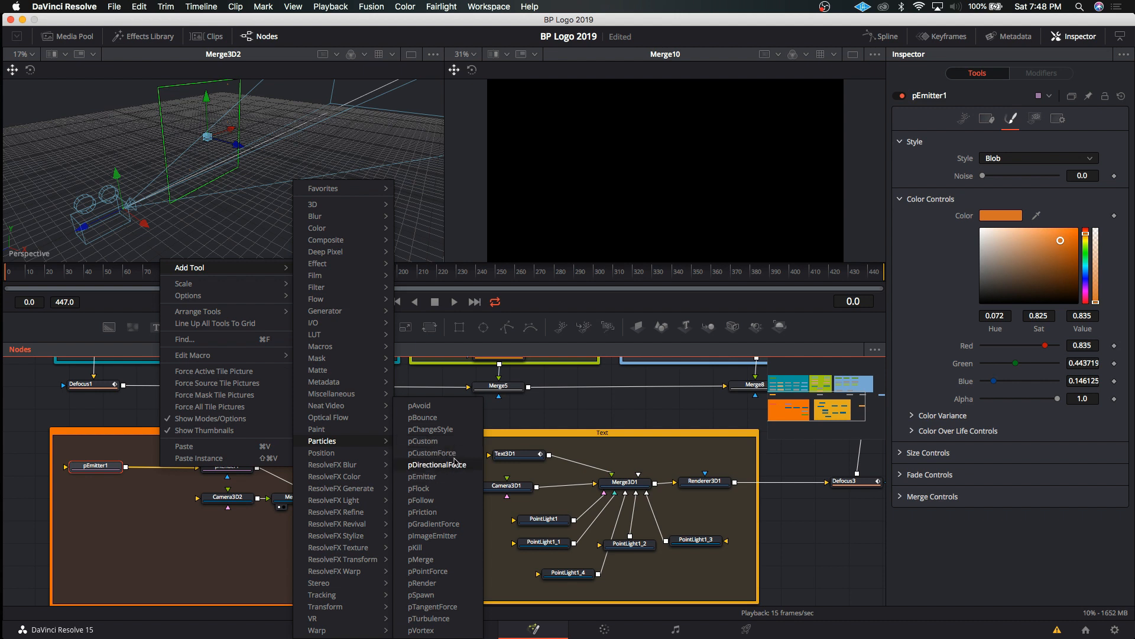
{"action": "left_click", "coordinate": [437, 465]}
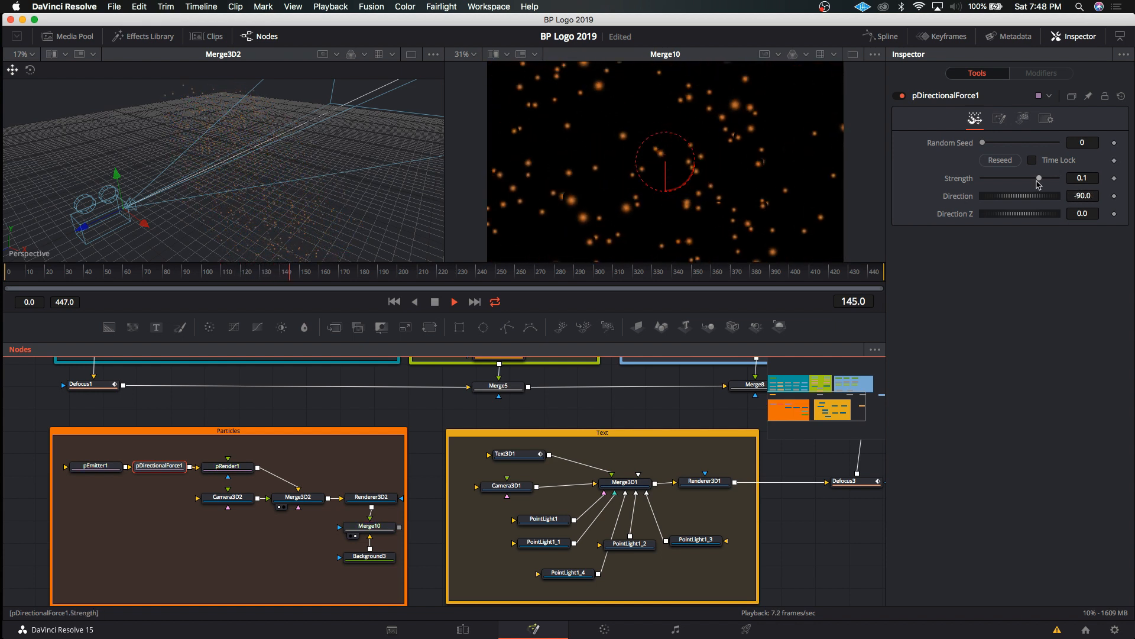
Raise the directional force's strength to about 0.156 and replay the particles from the start.
{"action": "left_click_drag", "start_coordinate": [1038, 179], "coordinate": [1041, 179]}
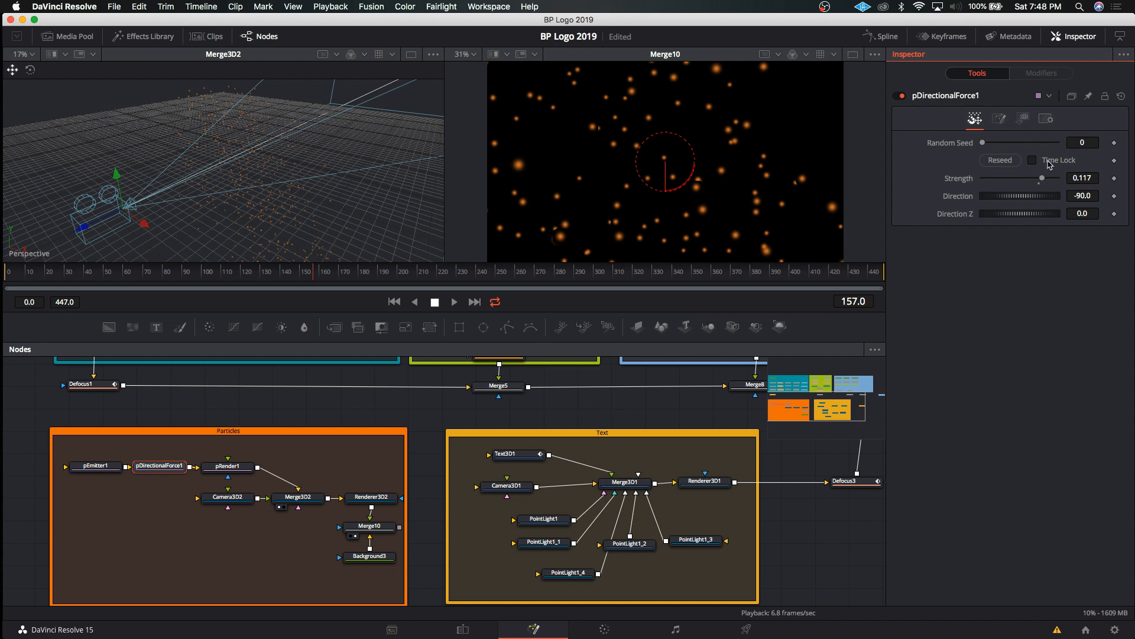
{"action": "key", "text": "Home"}
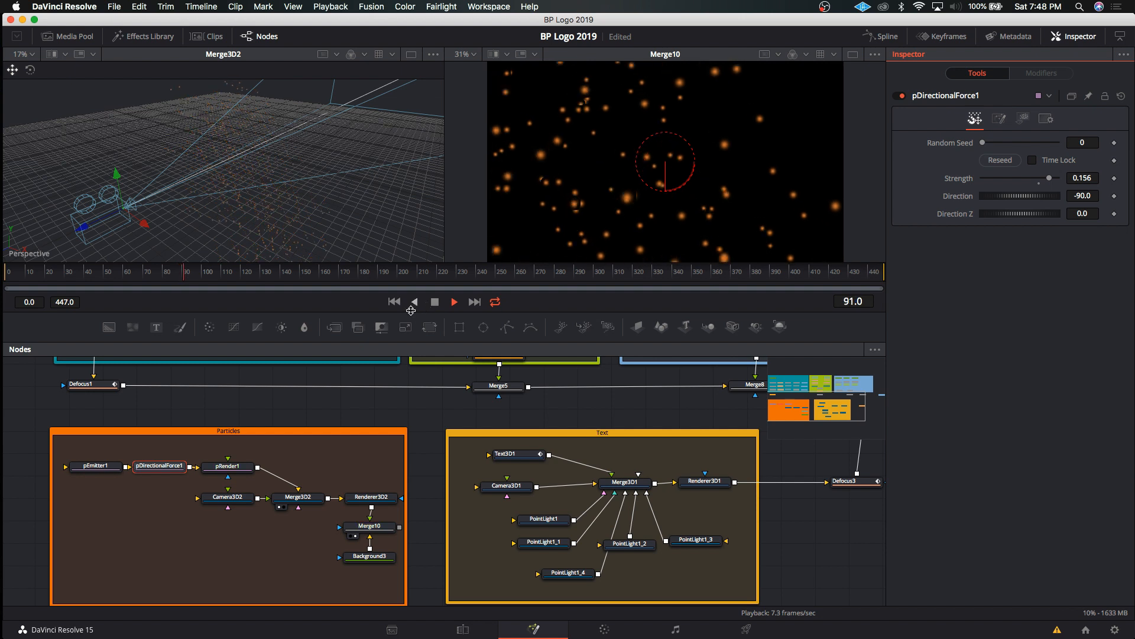
{"action": "left_click", "coordinate": [395, 302]}
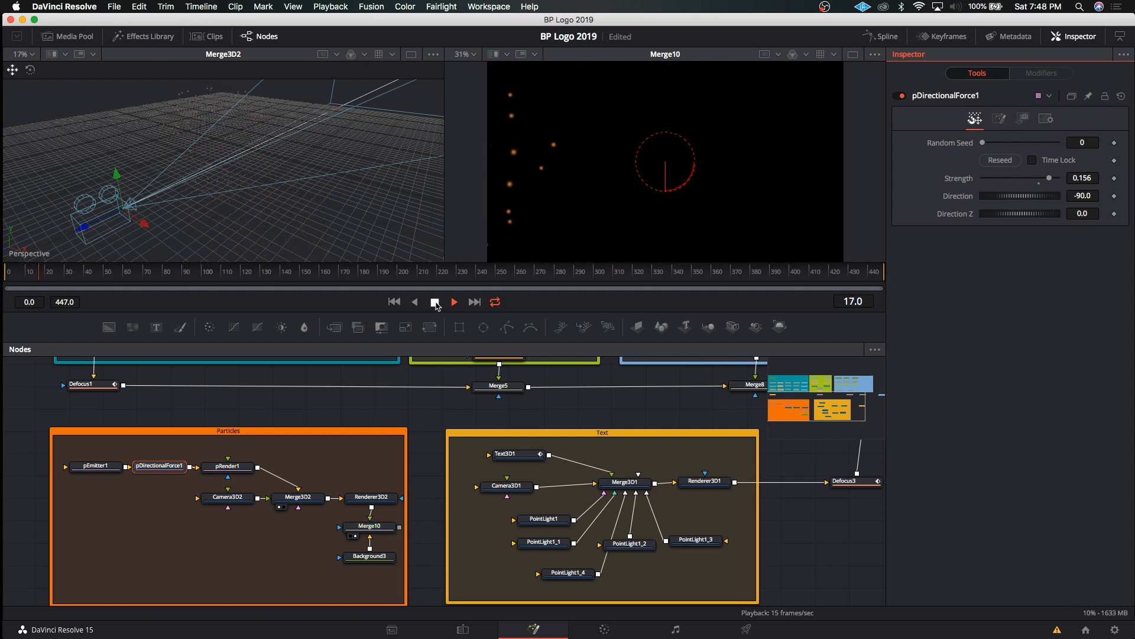
Set the high value of pEmitter1's red color variance to 0.1 and replay the particles from the start.
{"action": "left_click", "coordinate": [435, 302]}
{"action": "left_click", "coordinate": [395, 301]}
{"action": "left_click", "coordinate": [96, 466]}
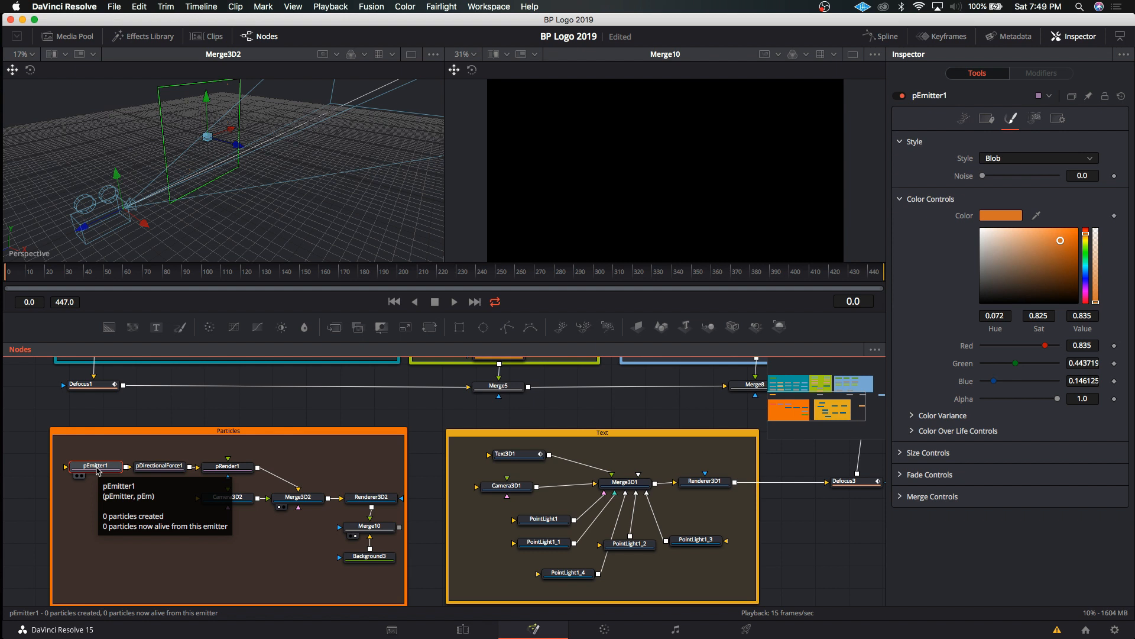
{"action": "left_click", "coordinate": [911, 416]}
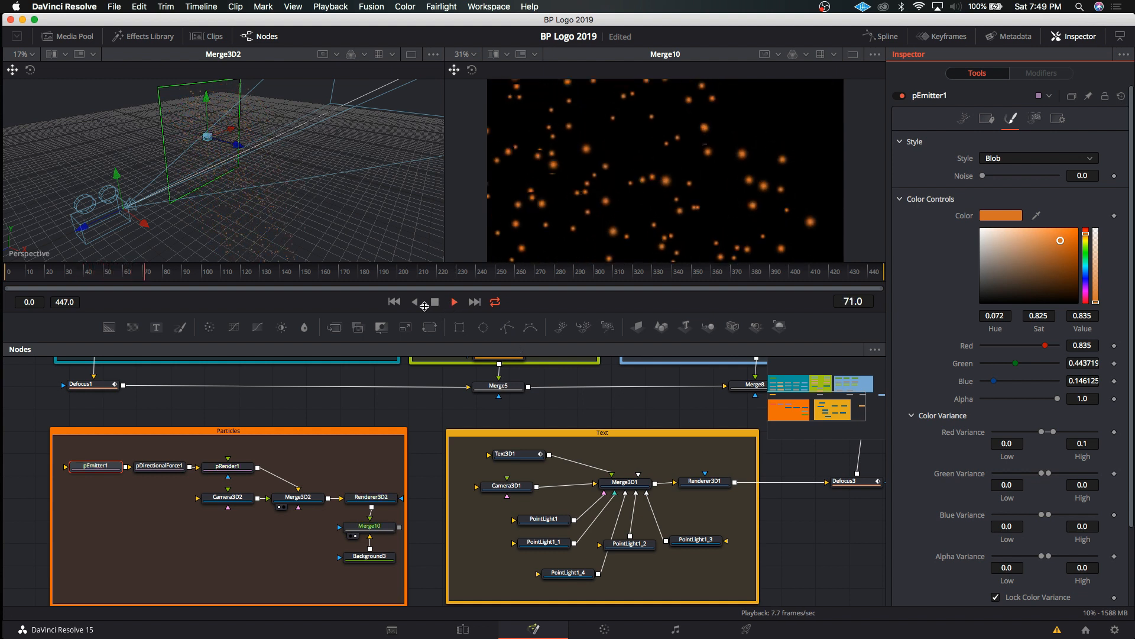
{"action": "left_click", "coordinate": [394, 301]}
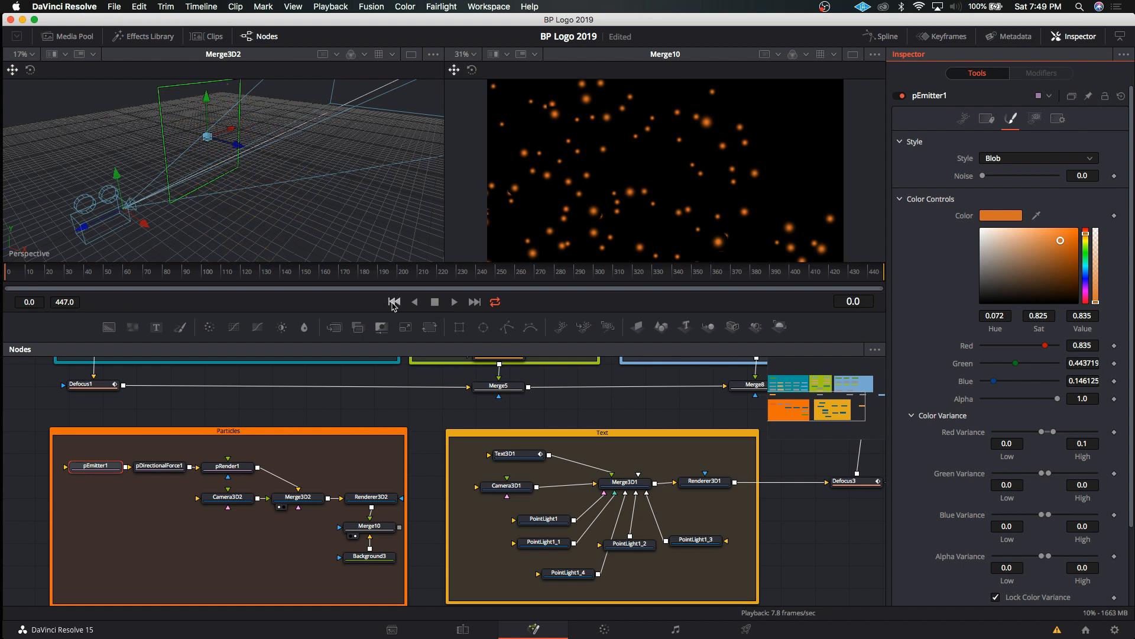
{"action": "left_click", "coordinate": [961, 118]}
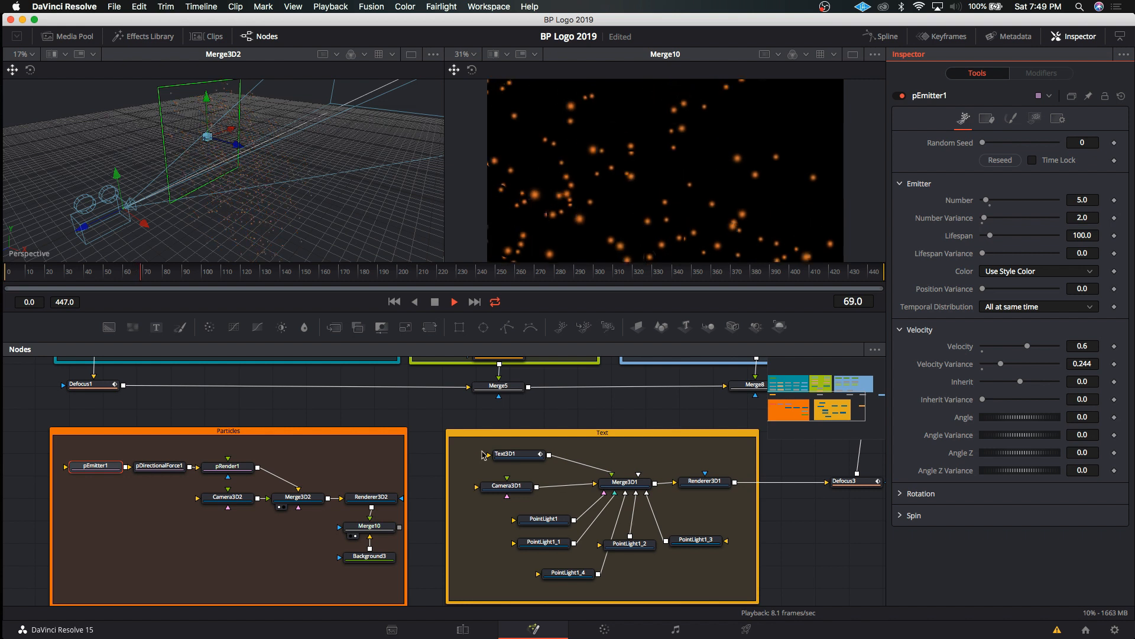
{"action": "left_click", "coordinate": [393, 301]}
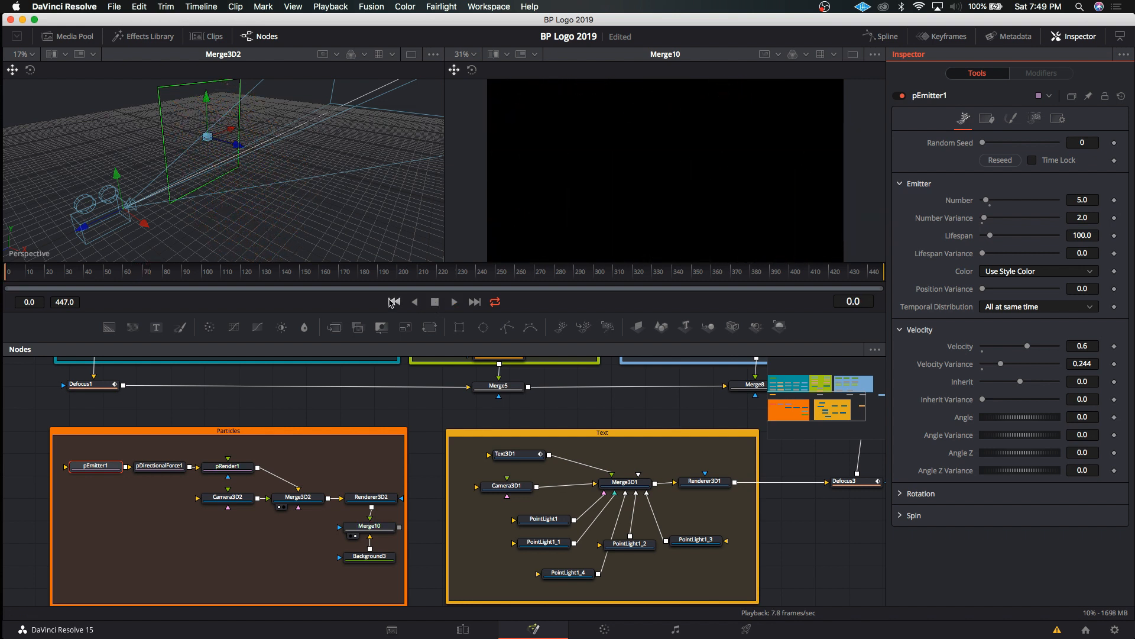
Realign the Merge10 and Background3 nodes beneath Renderer3D2.
{"action": "left_click", "coordinate": [382, 562]}
{"action": "left_click_drag", "start_coordinate": [373, 528], "coordinate": [377, 532]}
{"action": "left_click", "coordinate": [376, 531]}
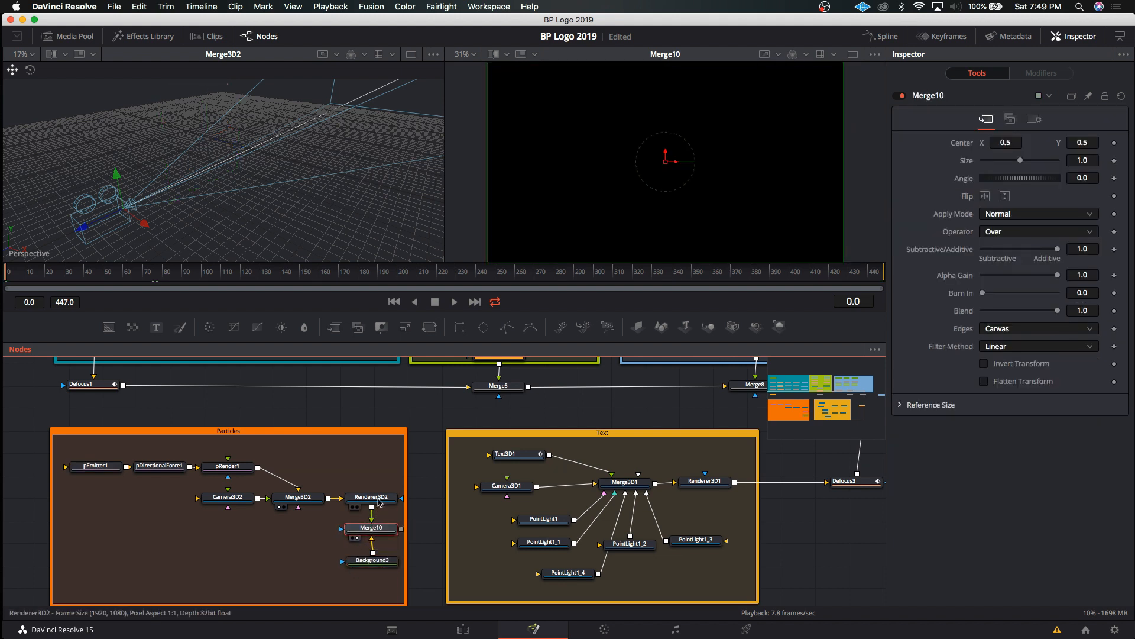
Enable the Z output channel on Renderer3D2.
{"action": "left_click", "coordinate": [377, 500]}
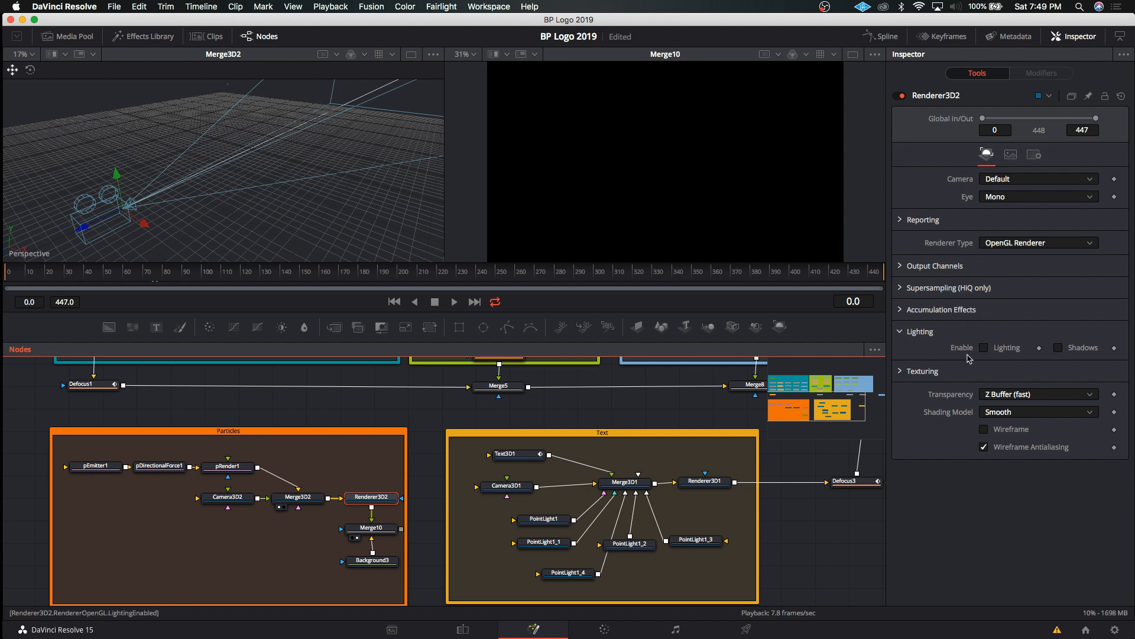
{"action": "left_click", "coordinate": [1011, 395]}
{"action": "left_click", "coordinate": [1012, 403]}
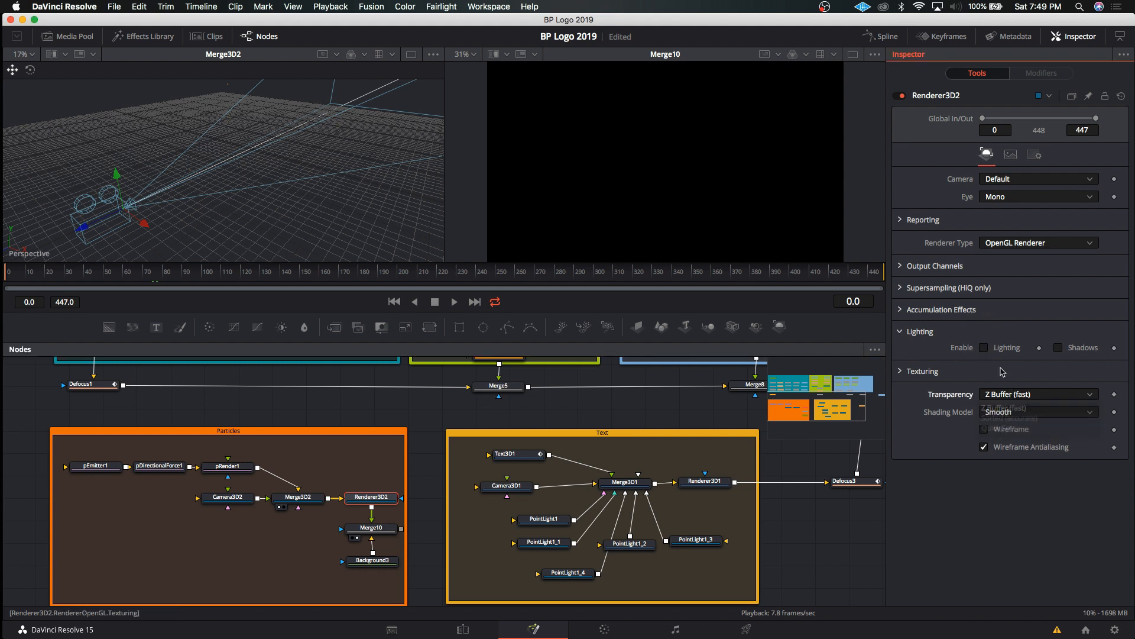
{"action": "left_click", "coordinate": [899, 311]}
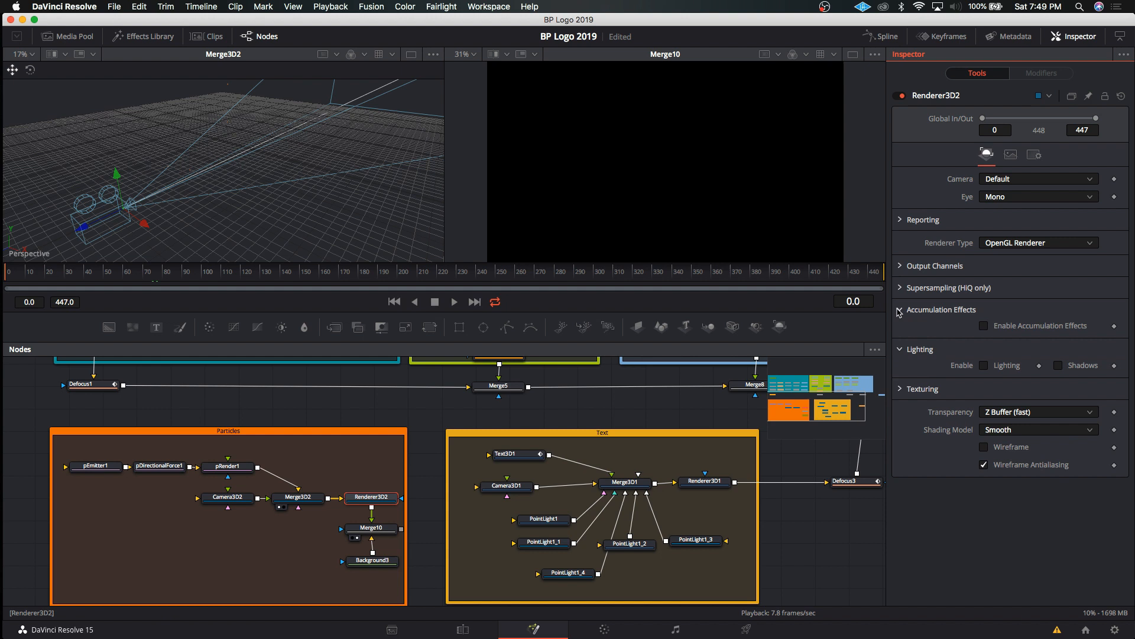
{"action": "left_click", "coordinate": [905, 267]}
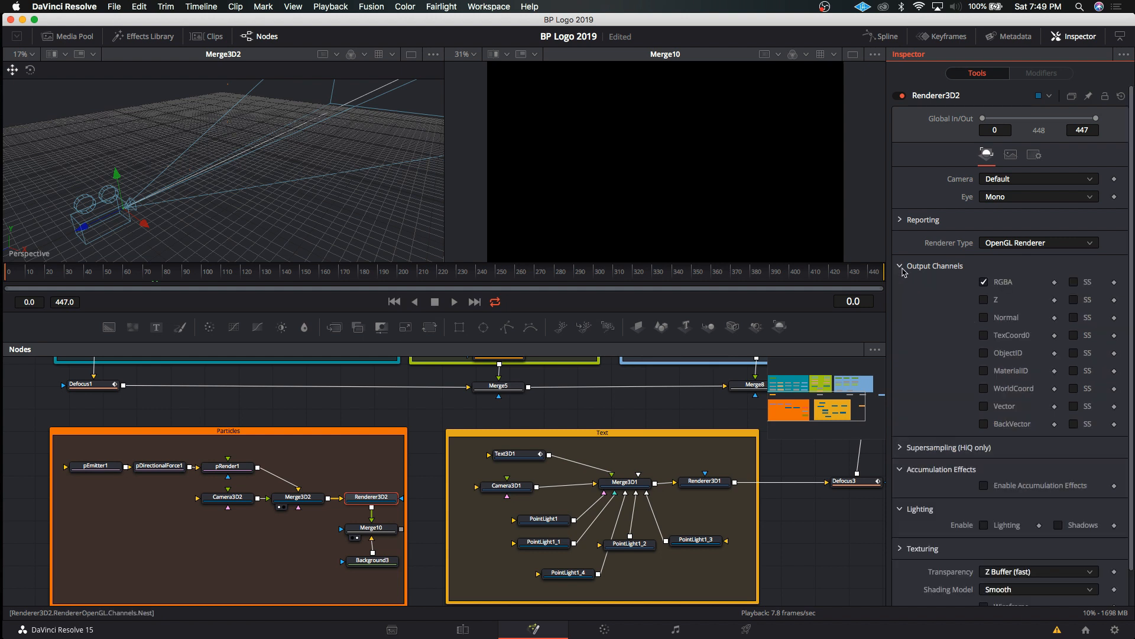
{"action": "left_click", "coordinate": [983, 299]}
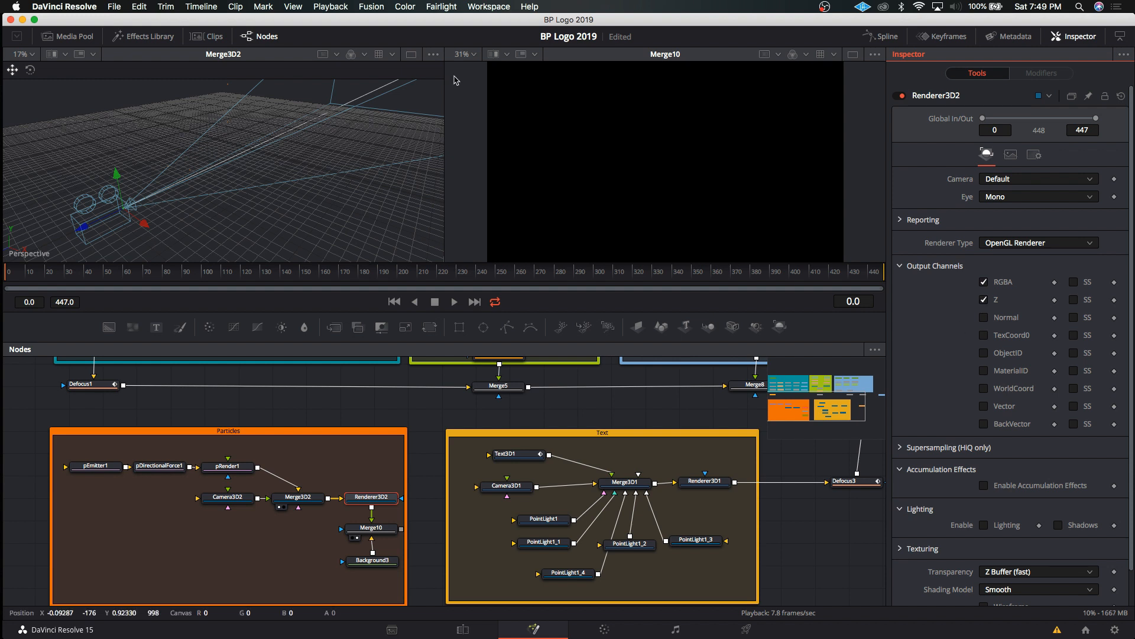
Play the particles from the start, stop at frame 63 and examine the blob edges up close.
{"action": "left_click", "coordinate": [658, 272]}
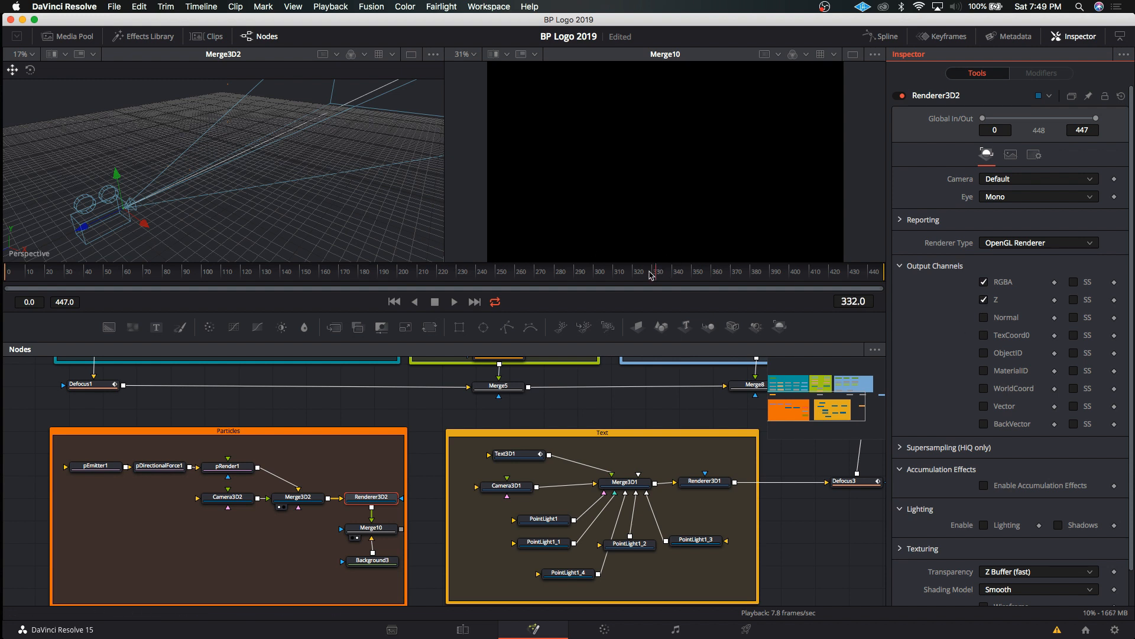
{"action": "left_click", "coordinate": [426, 273]}
{"action": "left_click", "coordinate": [394, 302]}
{"action": "left_click", "coordinate": [453, 302]}
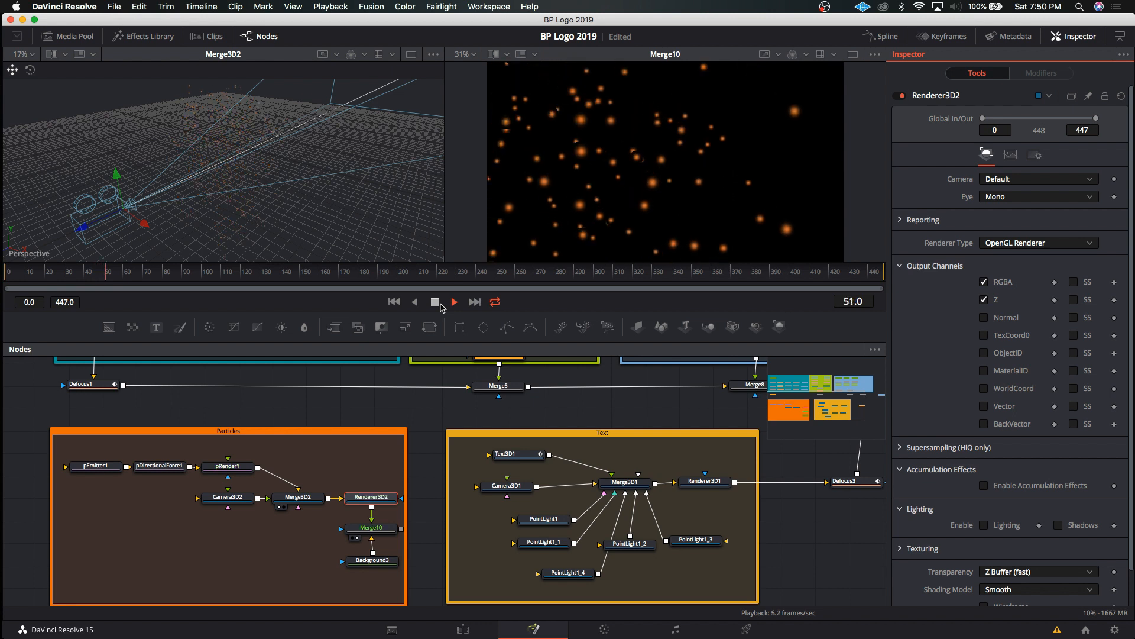
{"action": "left_click", "coordinate": [436, 303]}
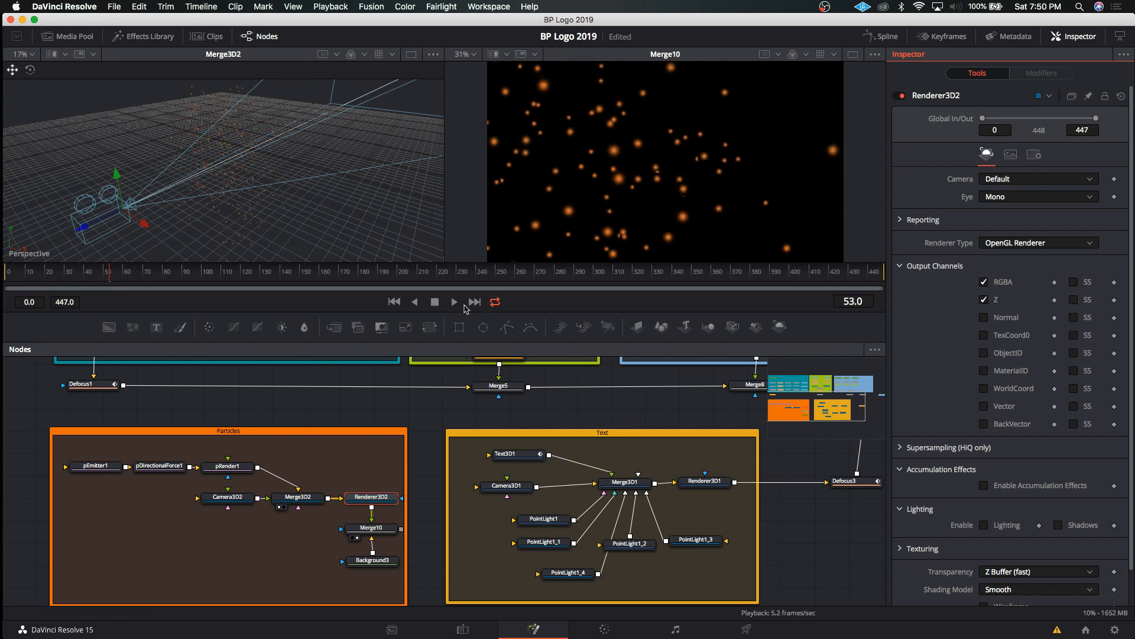
{"action": "left_click", "coordinate": [453, 304]}
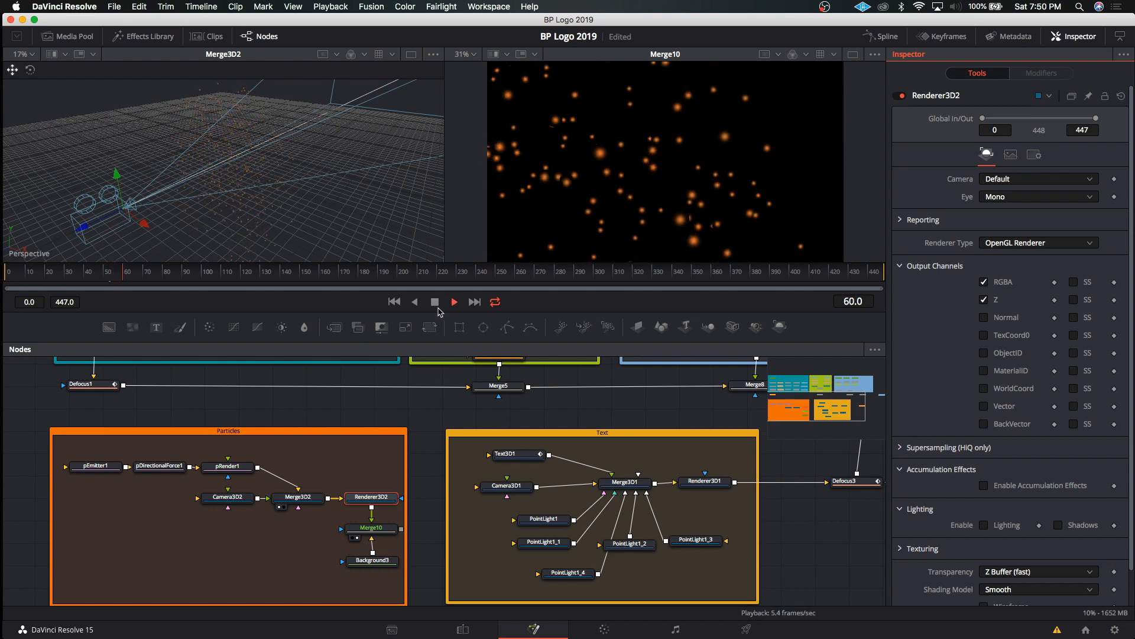
{"action": "left_click", "coordinate": [436, 304]}
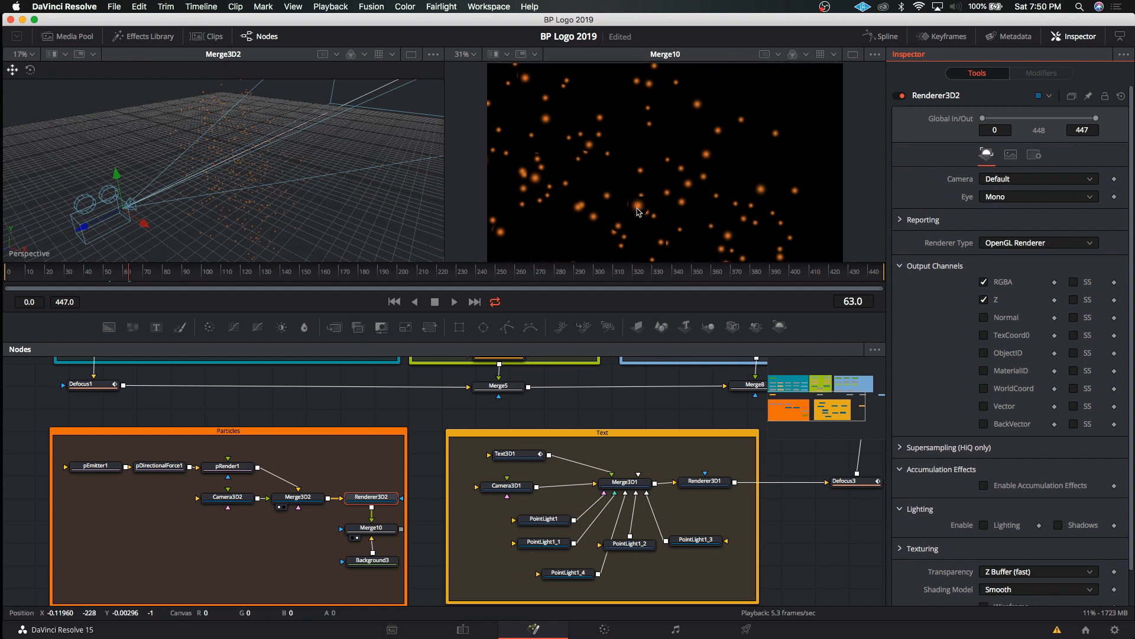
{"action": "scroll", "coordinate": [638, 212], "scroll_direction": "down", "scroll_amount": 1}
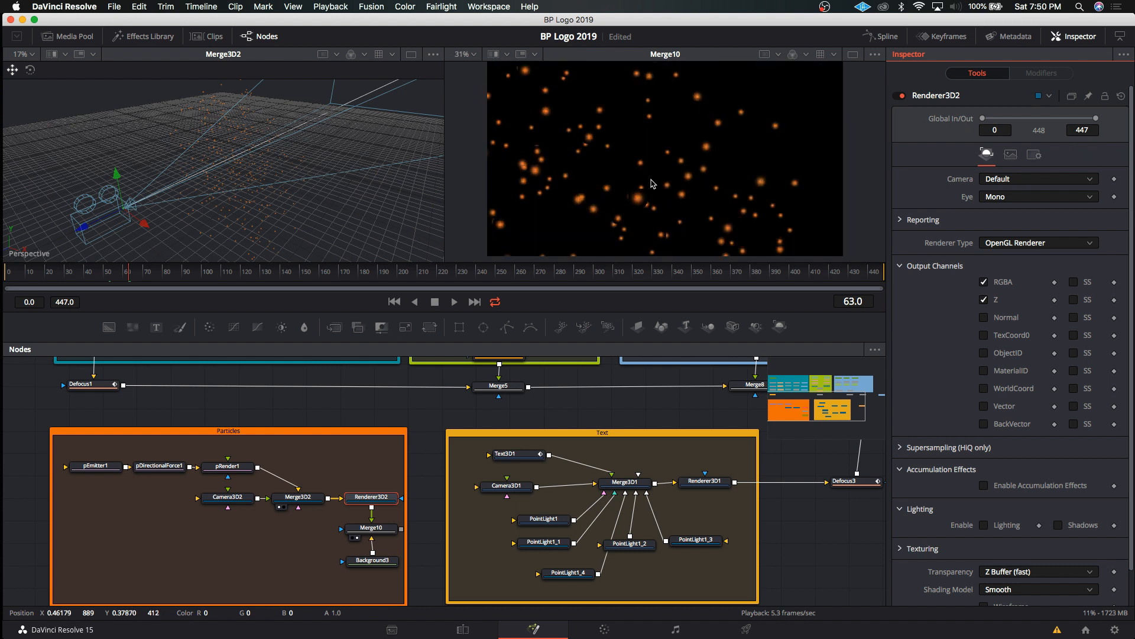
{"action": "scroll", "coordinate": [639, 207], "scroll_direction": "up", "scroll_amount": 5}
{"action": "left_click_drag", "start_coordinate": [650, 248], "coordinate": [644, 255]}
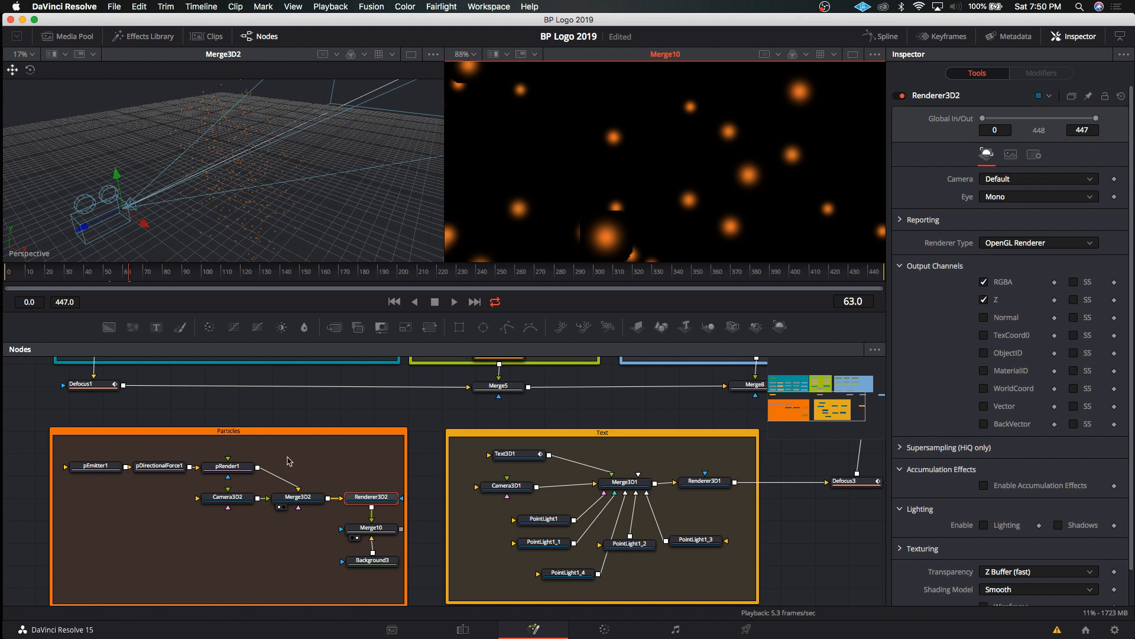
Try a lower alpha for pEmitter1's particle color and return it to 1.0.
{"action": "left_click", "coordinate": [104, 470]}
{"action": "left_click", "coordinate": [105, 470]}
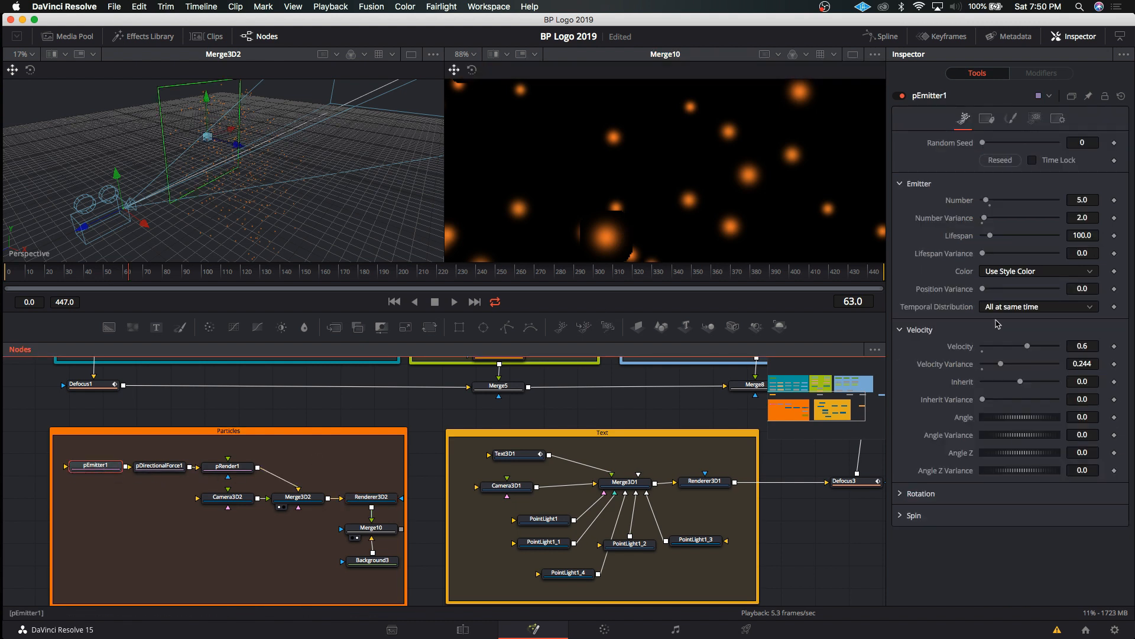
{"action": "left_click", "coordinate": [1036, 120]}
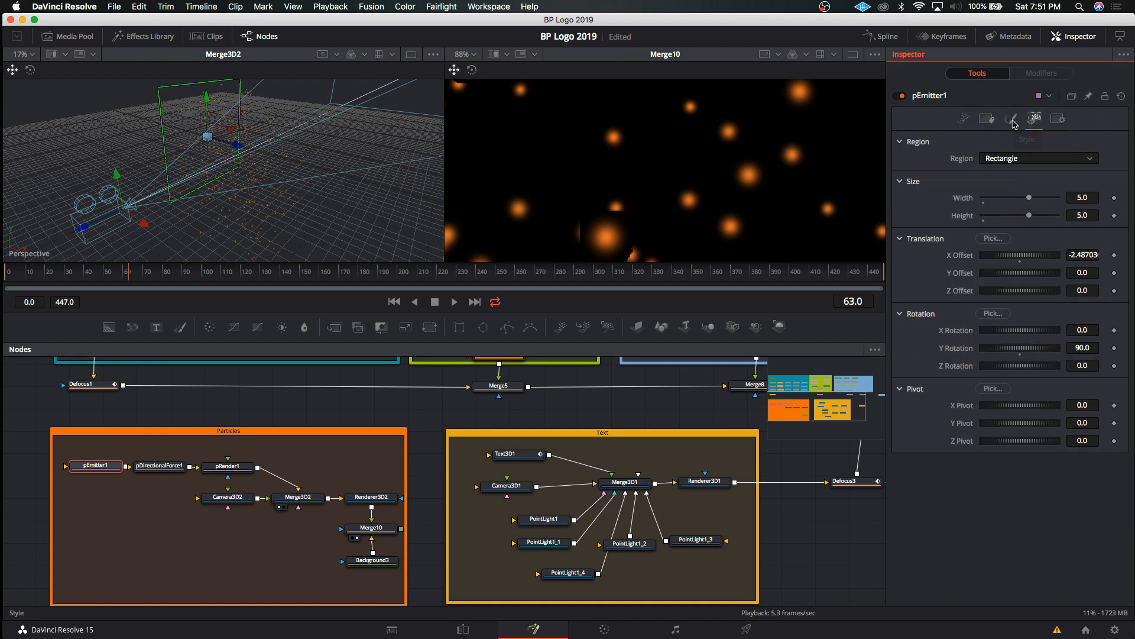
{"action": "left_click", "coordinate": [1011, 119]}
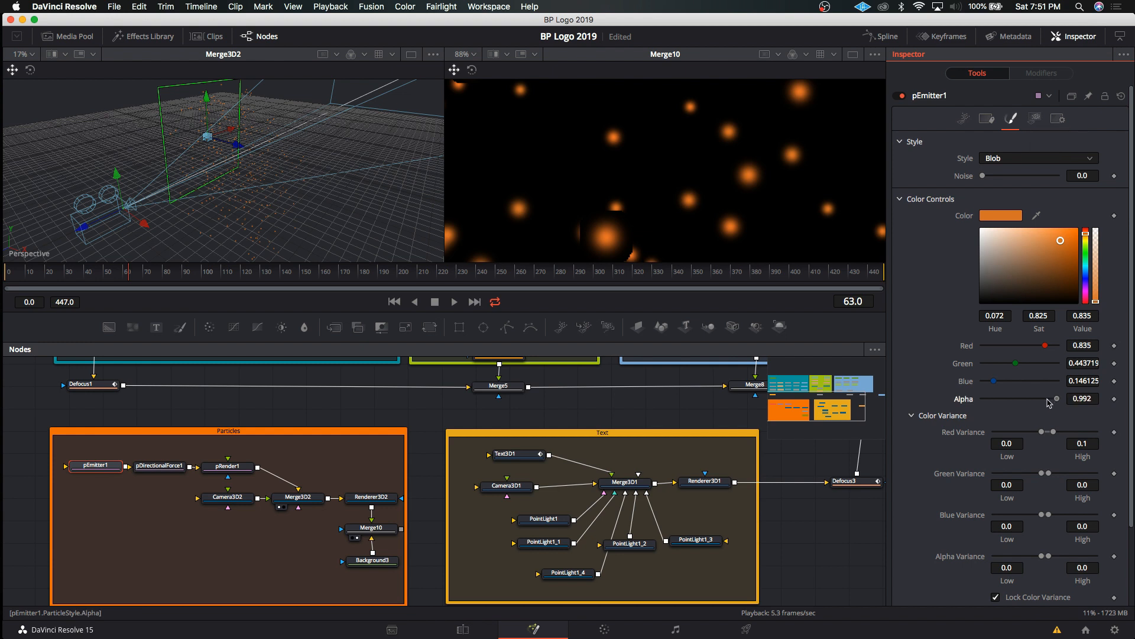
{"action": "left_click_drag", "start_coordinate": [1057, 398], "coordinate": [1122, 402]}
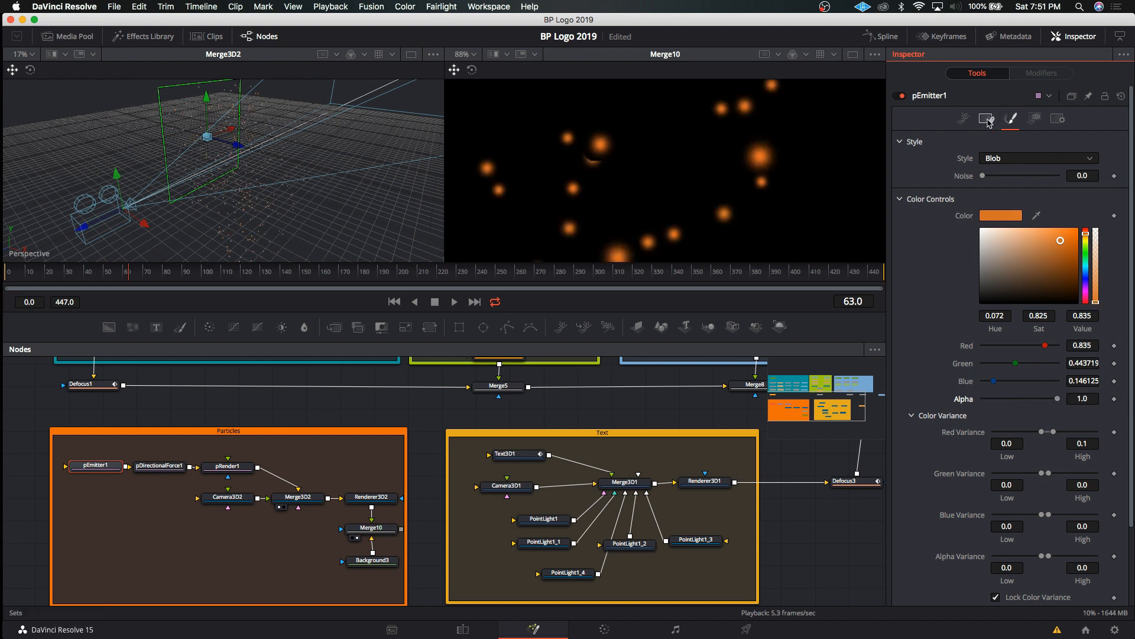
Try the Line particle style on pEmitter1 and switch the style to NGon.
{"action": "left_click", "coordinate": [1021, 161]}
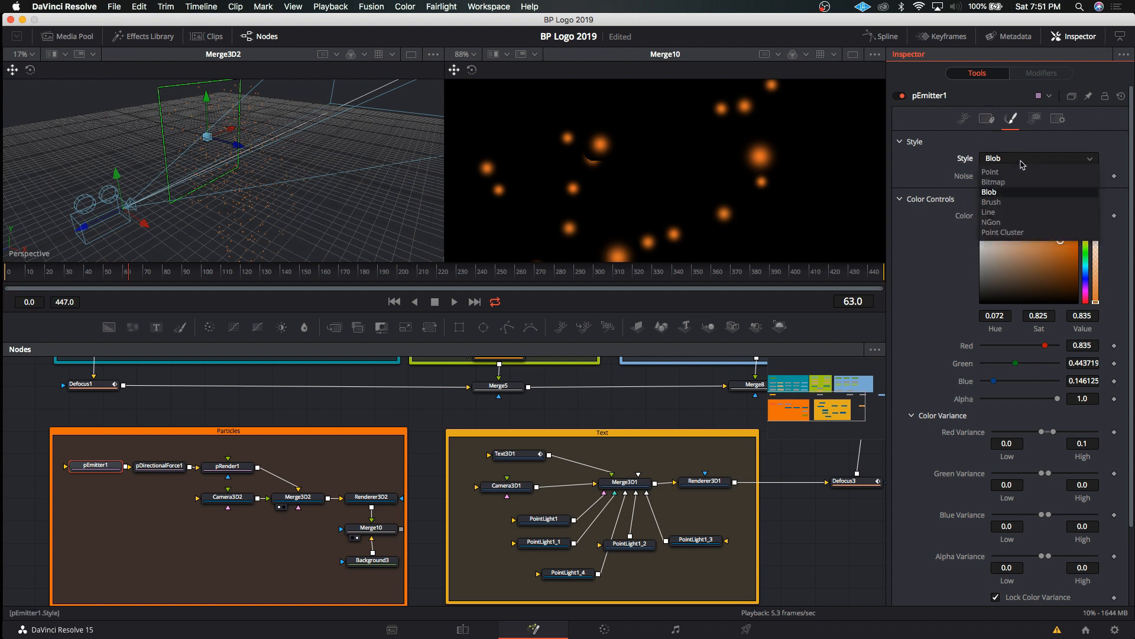
{"action": "left_click", "coordinate": [1006, 212]}
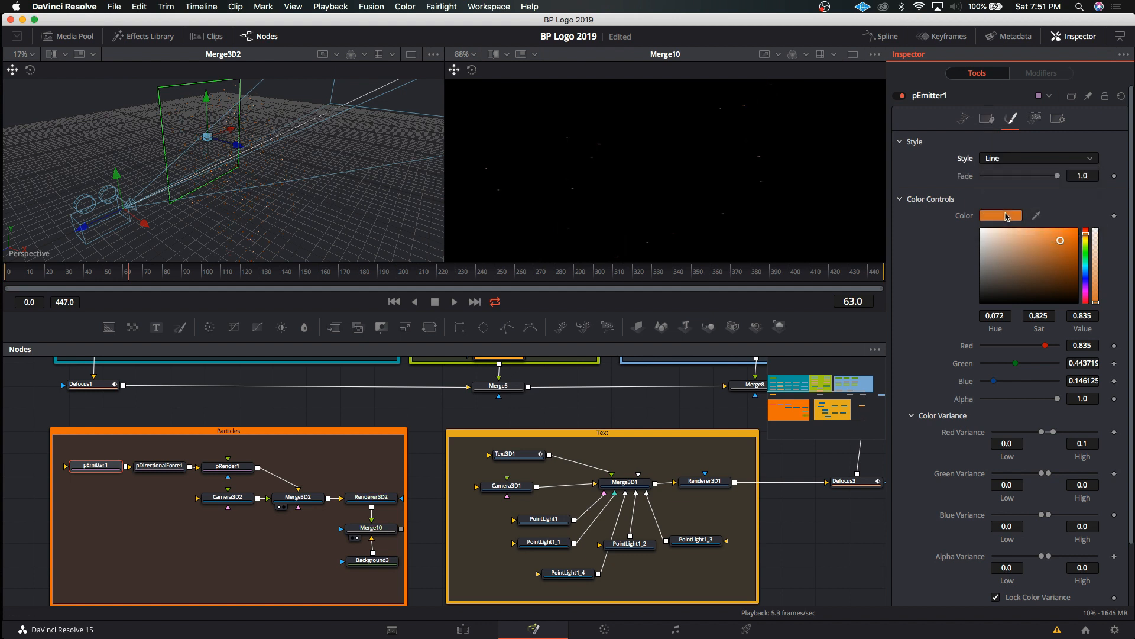
{"action": "left_click", "coordinate": [1010, 161]}
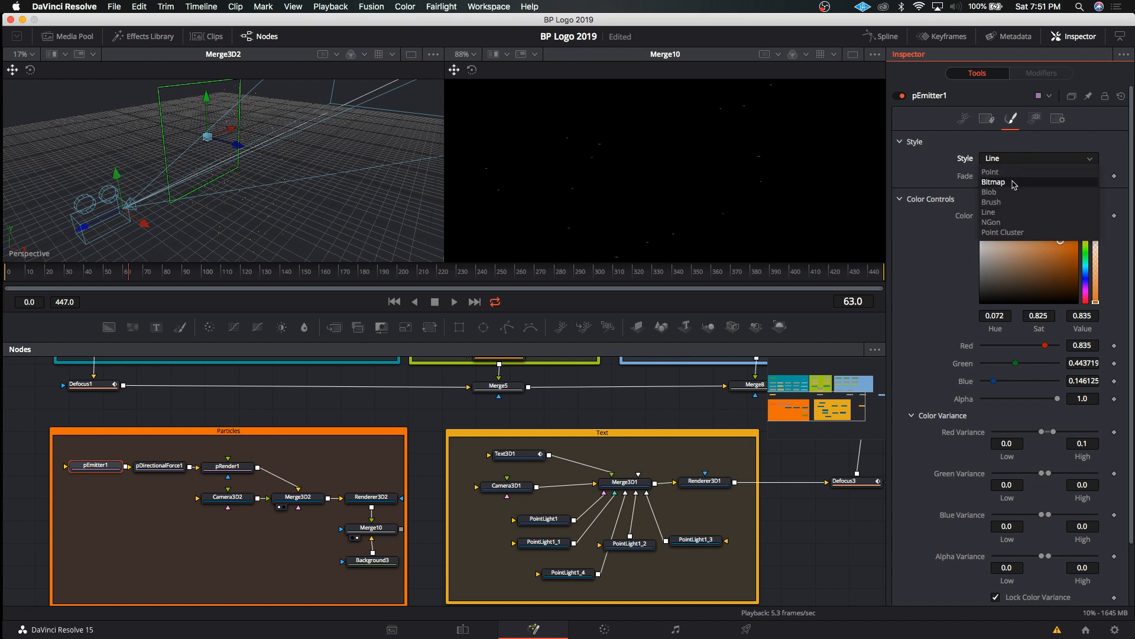
{"action": "left_click", "coordinate": [1014, 222]}
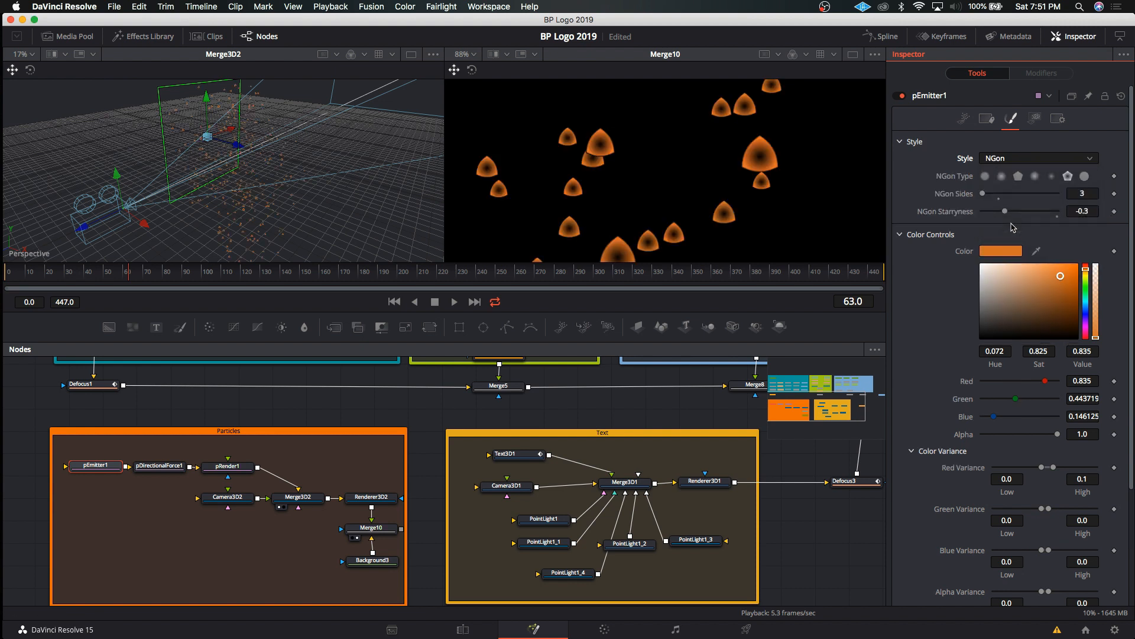
Try several NGon types on the particles, including Circle.
{"action": "left_click", "coordinate": [985, 177]}
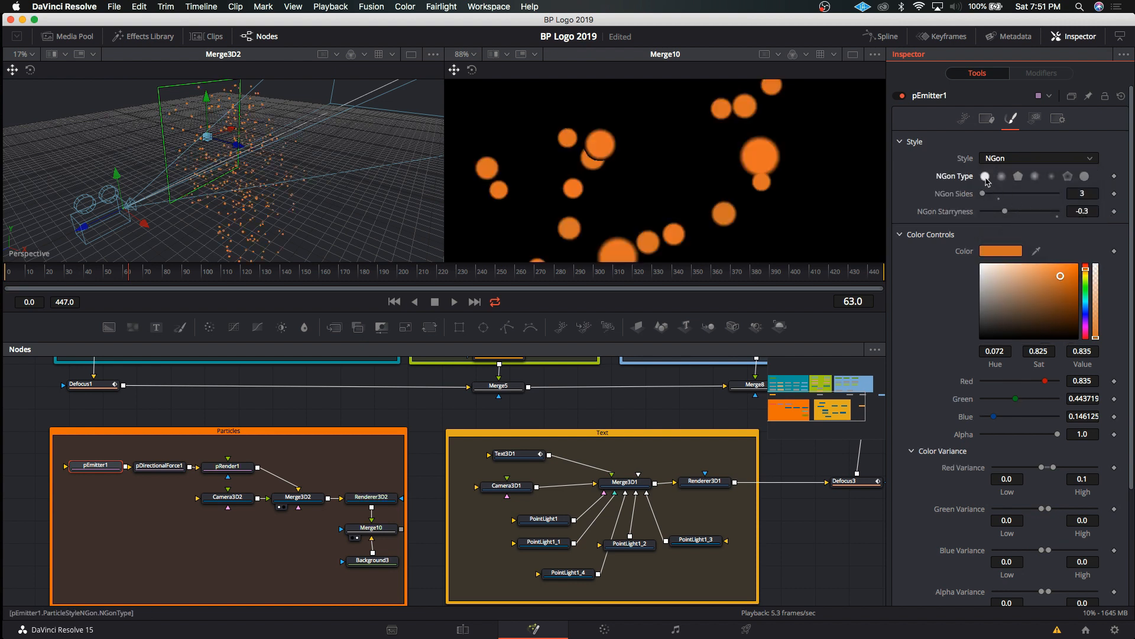
{"action": "left_click", "coordinate": [1084, 176]}
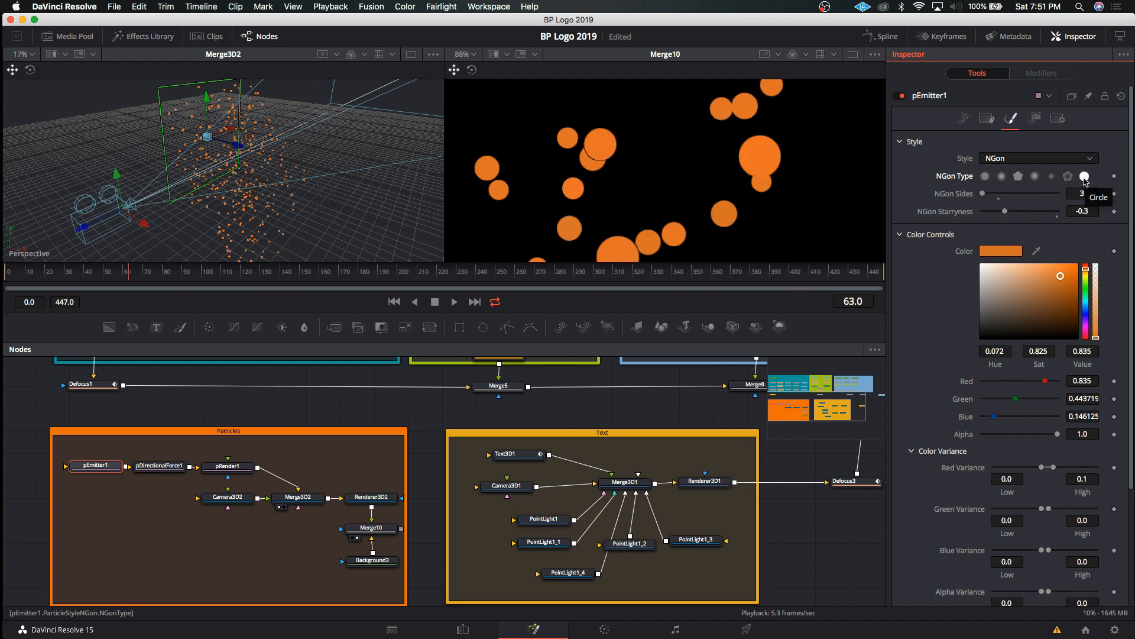
{"action": "left_click", "coordinate": [1054, 177]}
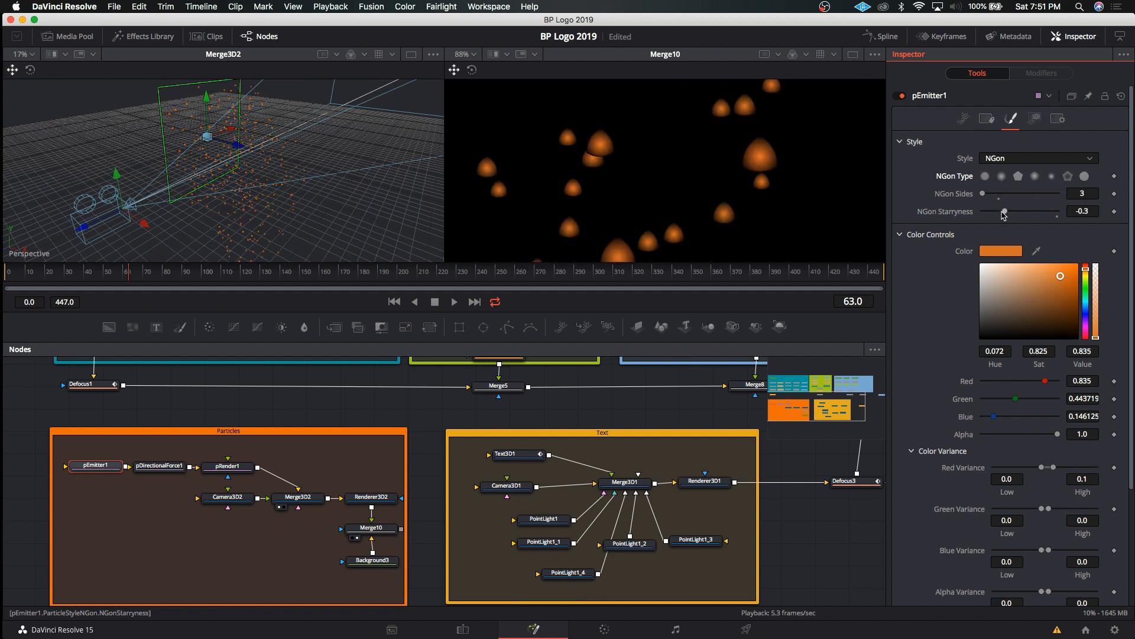
Set the NGon starryness to -0.75 and the NGon type to Circle, trying 9 sides and undoing that change.
{"action": "left_click_drag", "start_coordinate": [1005, 211], "coordinate": [934, 216]}
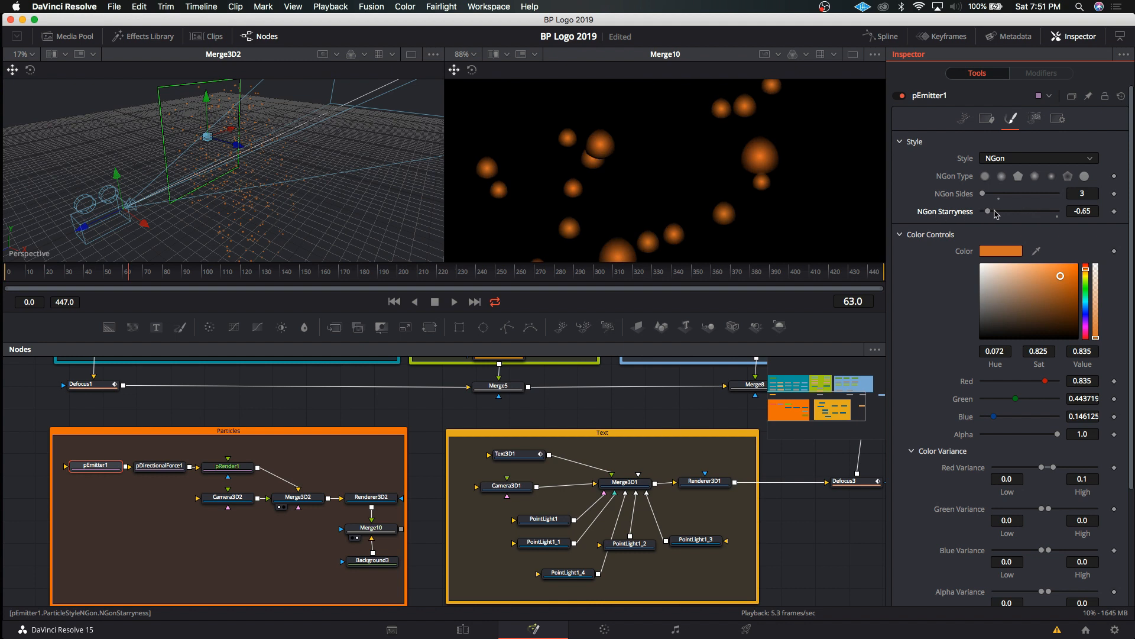
{"action": "left_click_drag", "start_coordinate": [989, 211], "coordinate": [854, 220]}
{"action": "left_click_drag", "start_coordinate": [983, 194], "coordinate": [1044, 202]}
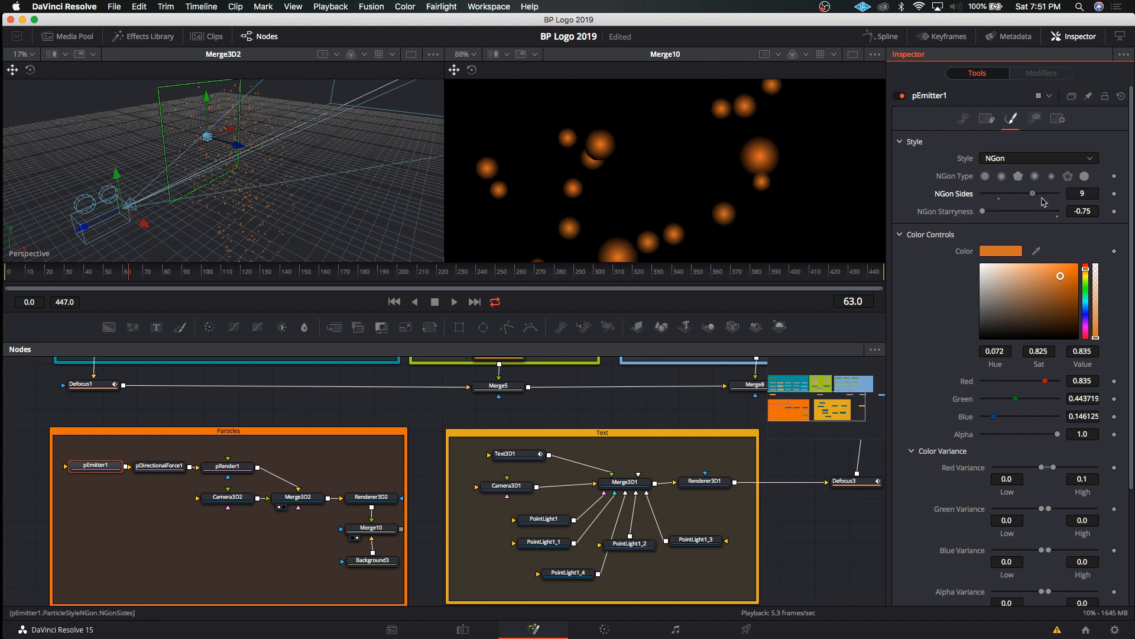
{"action": "key", "text": "ctrl+z"}
{"action": "left_click", "coordinate": [1085, 175]}
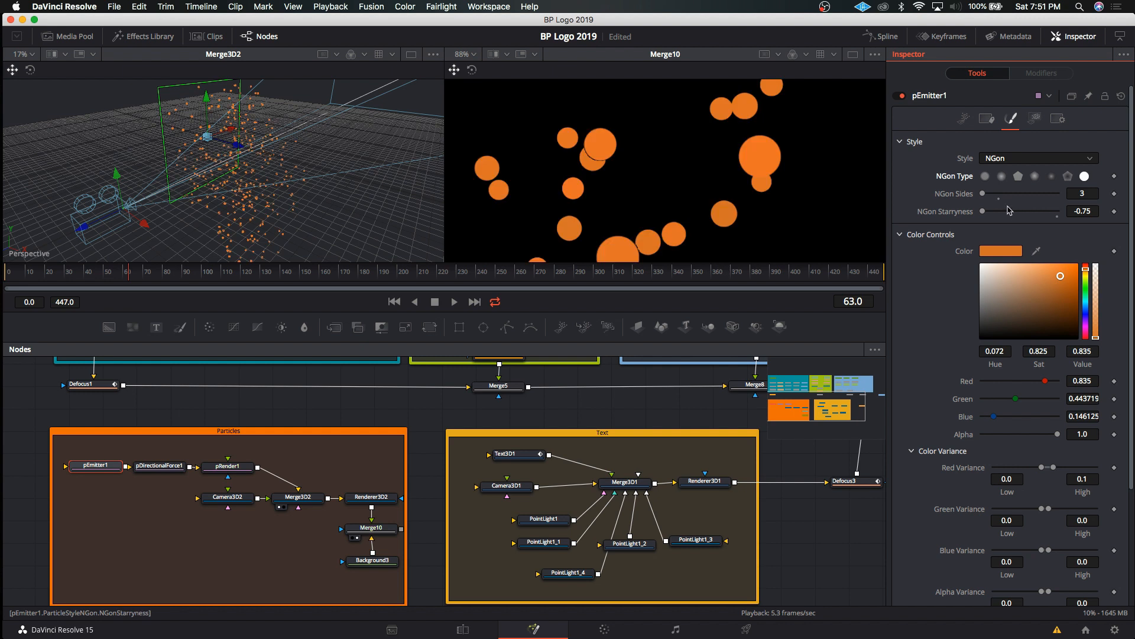
{"action": "left_click", "coordinate": [984, 119]}
{"action": "left_click", "coordinate": [964, 119]}
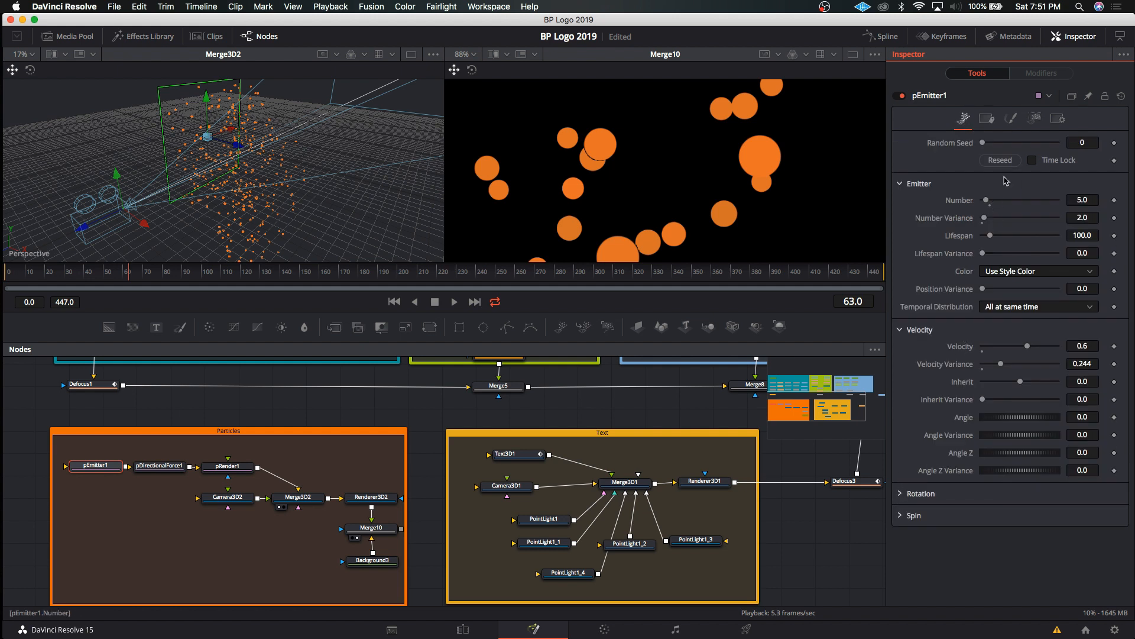
{"action": "left_click", "coordinate": [1038, 118]}
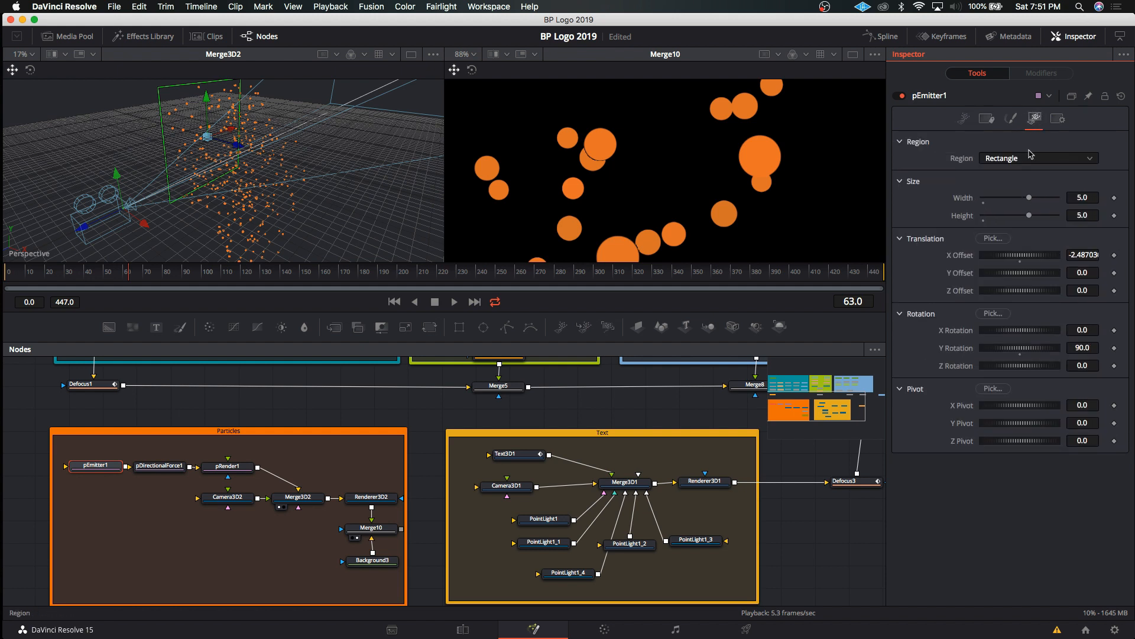
Reshape pEmitter1's Size Over Life curve into a smooth downward slope so the particles shrink as they age.
{"action": "left_click", "coordinate": [1011, 119]}
{"action": "scroll", "coordinate": [982, 354], "scroll_direction": "down", "scroll_amount": 5}
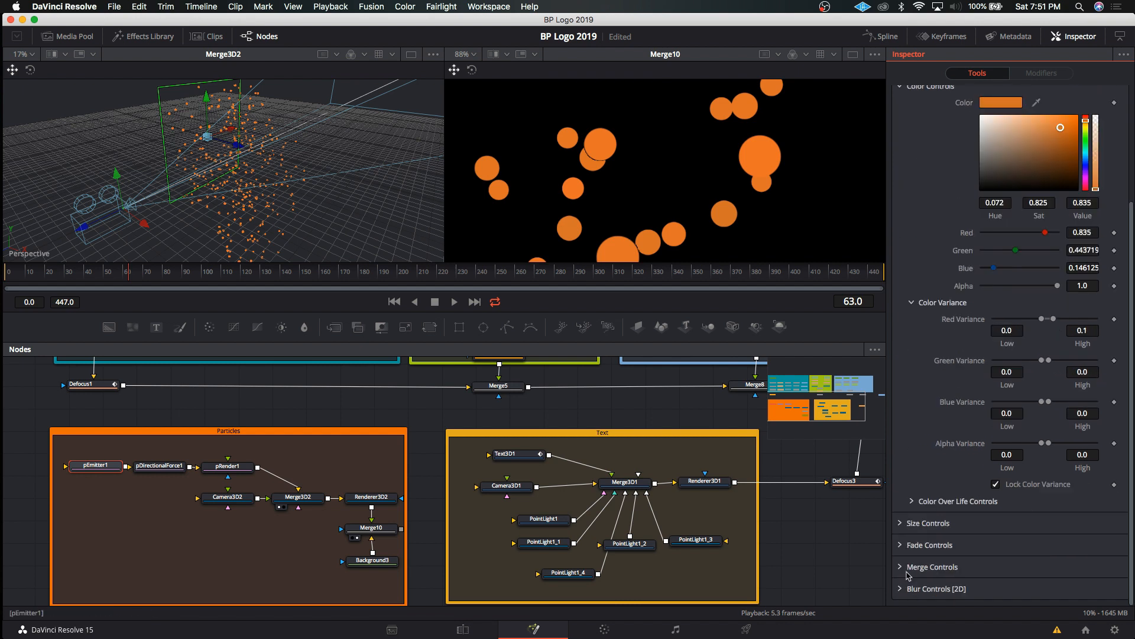
{"action": "left_click", "coordinate": [901, 523]}
{"action": "scroll", "coordinate": [946, 508], "scroll_direction": "down", "scroll_amount": 5}
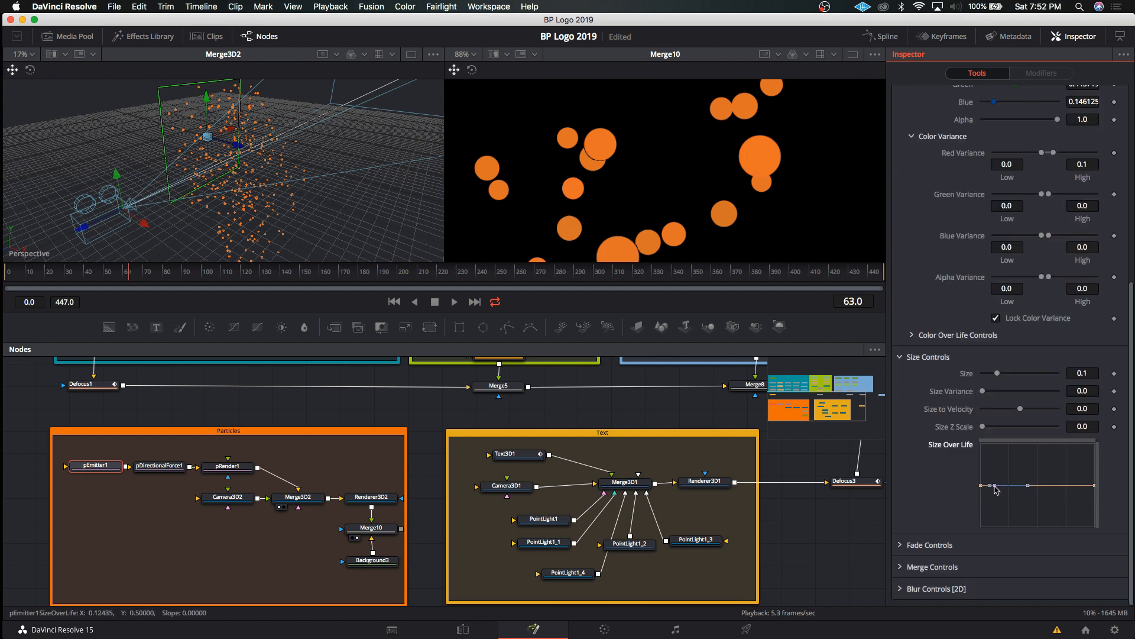
{"action": "left_click_drag", "start_coordinate": [1013, 486], "coordinate": [1028, 498]}
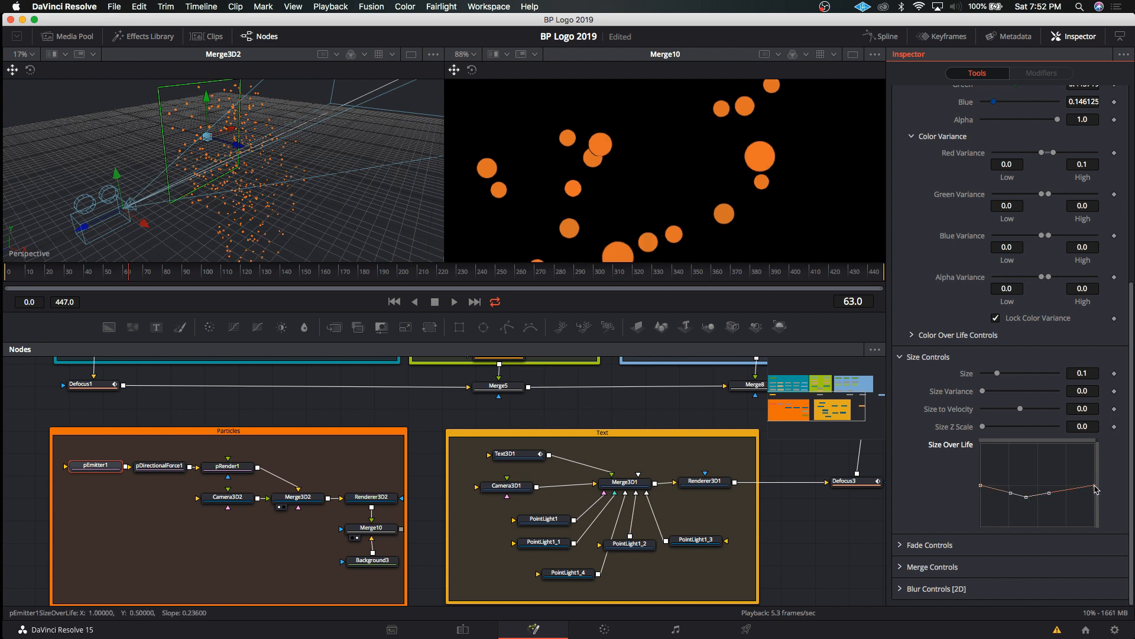
{"action": "left_click_drag", "start_coordinate": [1094, 485], "coordinate": [1087, 508]}
{"action": "left_click", "coordinate": [1067, 516]}
{"action": "scroll", "coordinate": [609, 145], "scroll_direction": "down", "scroll_amount": 5}
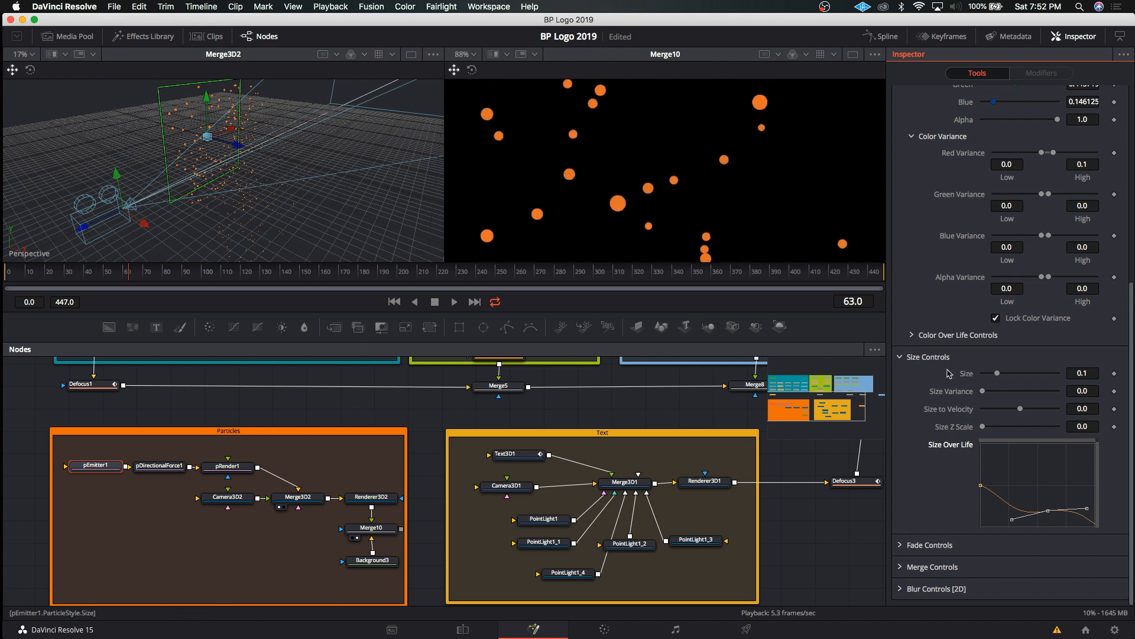
Set the particles' Size Variance to 0.0787, try a small Size to Velocity value and return it to 0.0.
{"action": "left_click_drag", "start_coordinate": [983, 391], "coordinate": [1021, 412]}
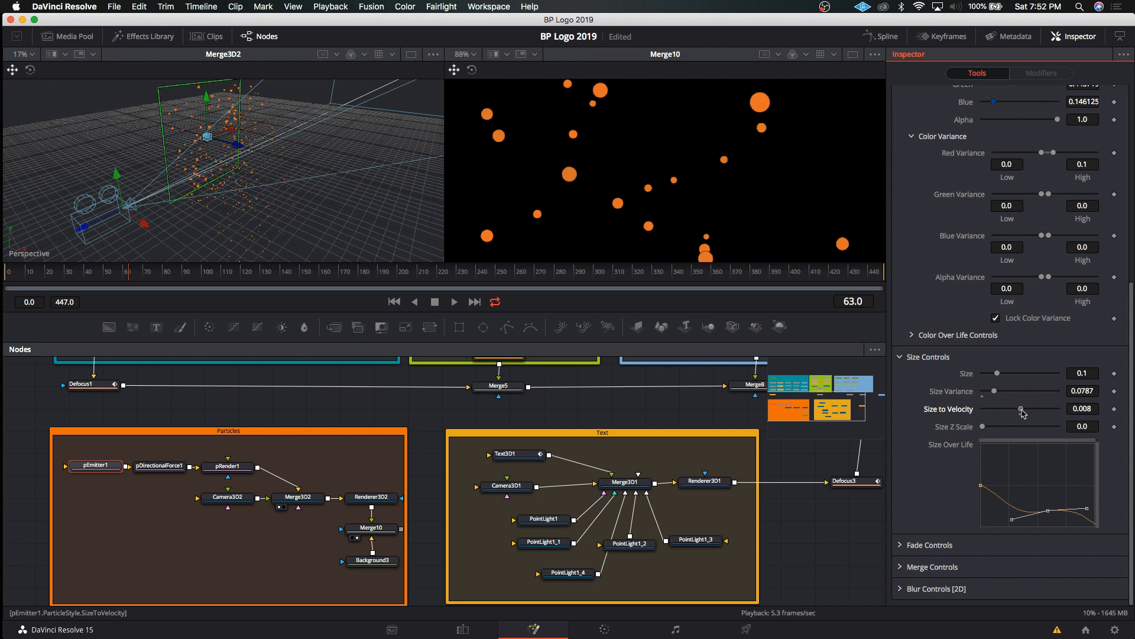
{"action": "left_click", "coordinate": [1075, 408]}
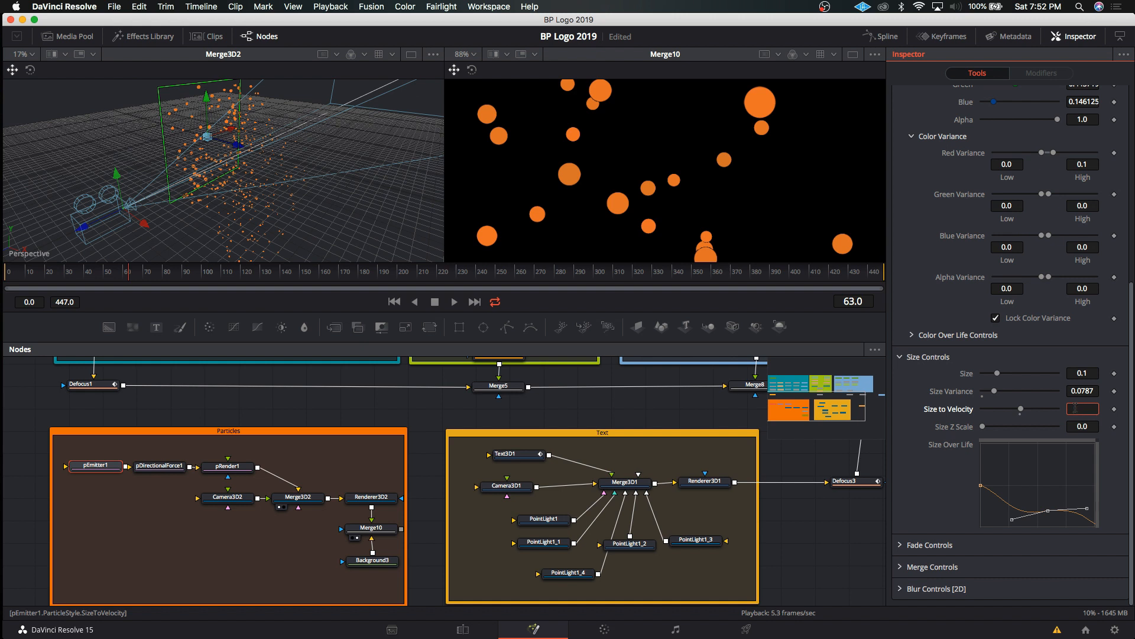
{"action": "key", "text": "Tab"}
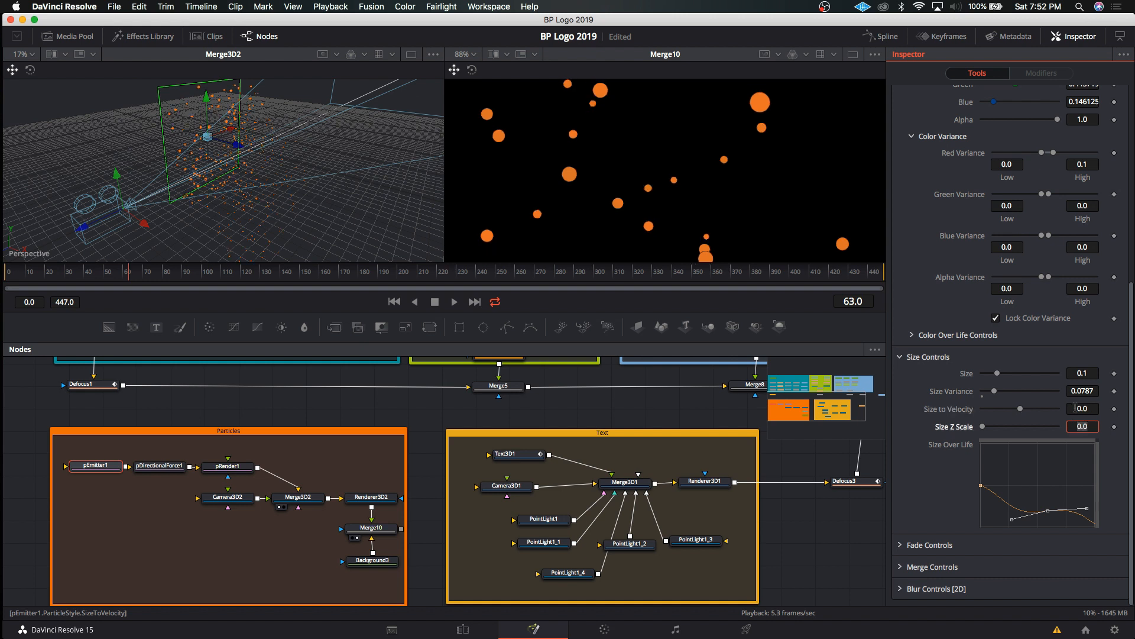
{"action": "key", "text": "Return"}
Set pEmitter1's 2D blur to 0.2 and collapse the blur settings.
{"action": "left_click", "coordinate": [899, 589]}
{"action": "scroll", "coordinate": [922, 562], "scroll_direction": "down", "scroll_amount": 5}
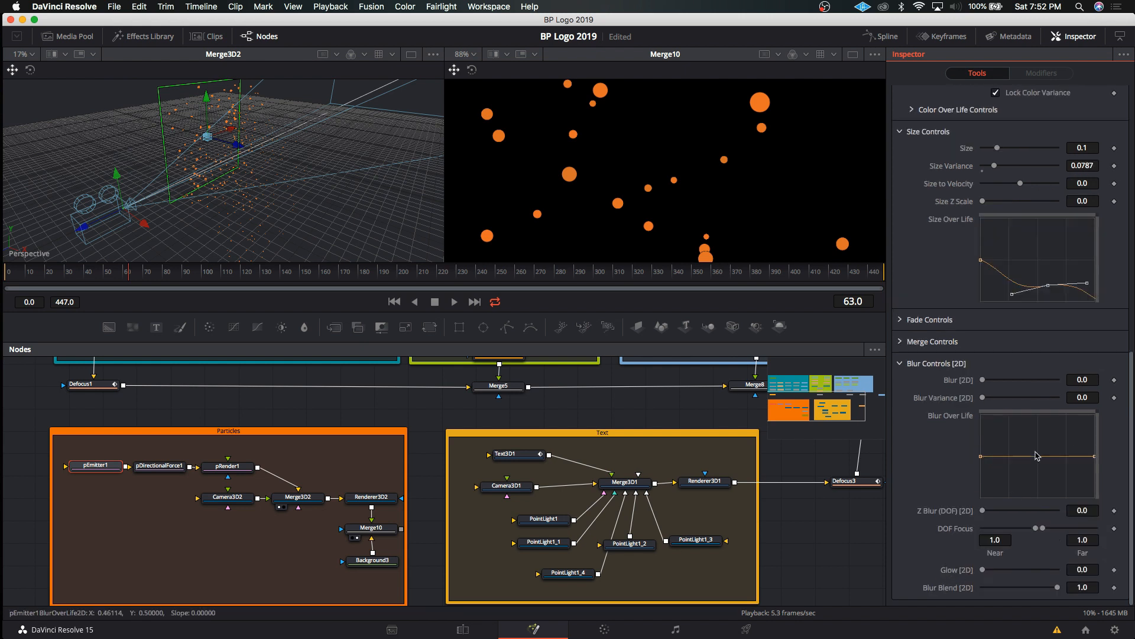
{"action": "left_click", "coordinate": [1009, 384]}
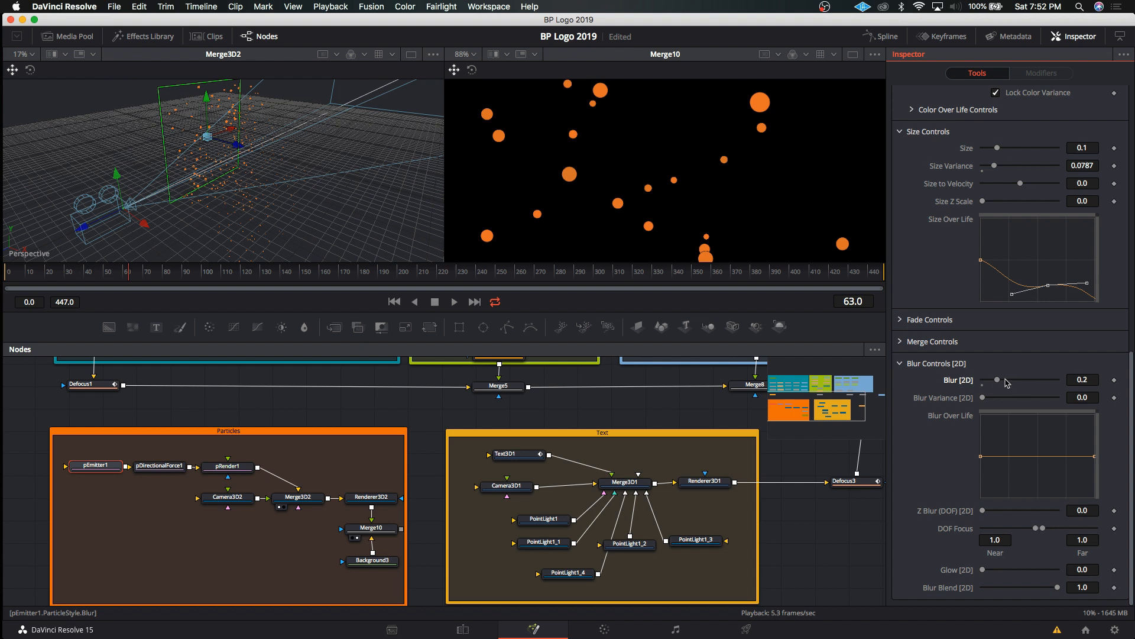
{"action": "left_click", "coordinate": [900, 363]}
Save the project.
{"action": "scroll", "coordinate": [449, 462], "scroll_direction": "up", "scroll_amount": 5}
{"action": "left_click", "coordinate": [112, 8]}
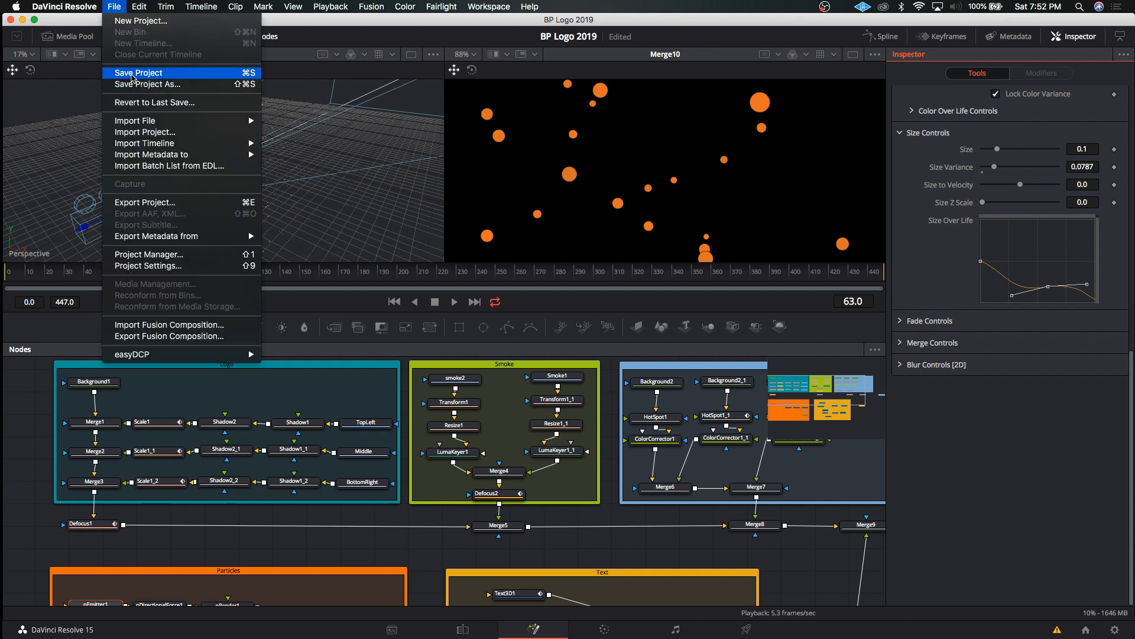
{"action": "left_click", "coordinate": [132, 75]}
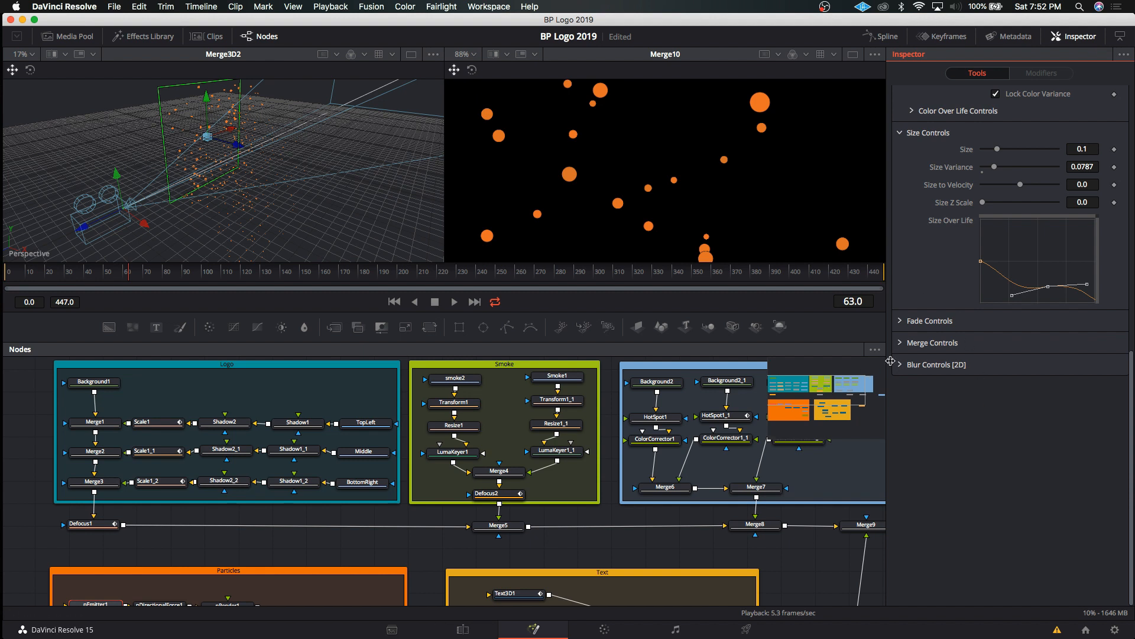
Enable accumulation effects with depth of field on Renderer3D2.
{"action": "scroll", "coordinate": [379, 540], "scroll_direction": "down", "scroll_amount": 2}
{"action": "left_click", "coordinate": [371, 541]}
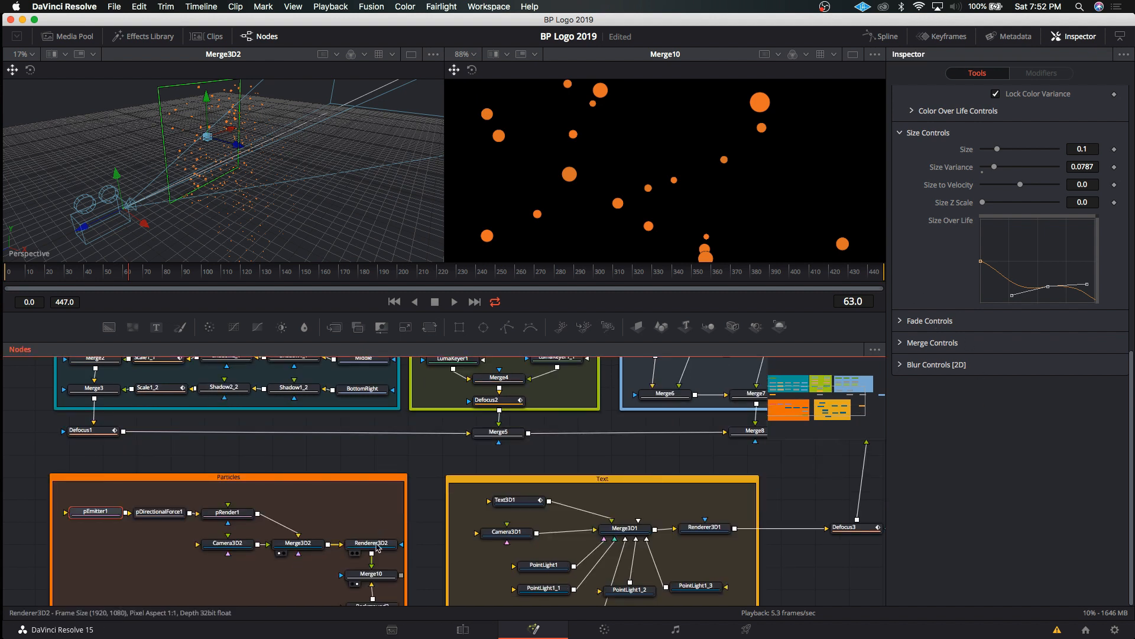
{"action": "scroll", "coordinate": [445, 471], "scroll_direction": "down", "scroll_amount": 1}
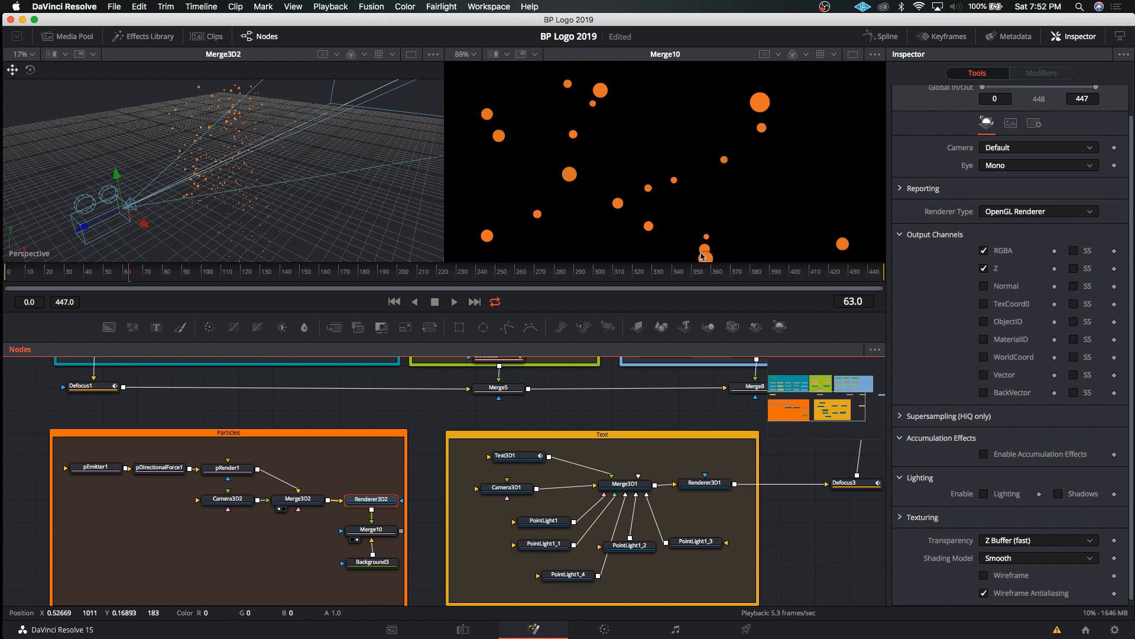
{"action": "left_click", "coordinate": [983, 453]}
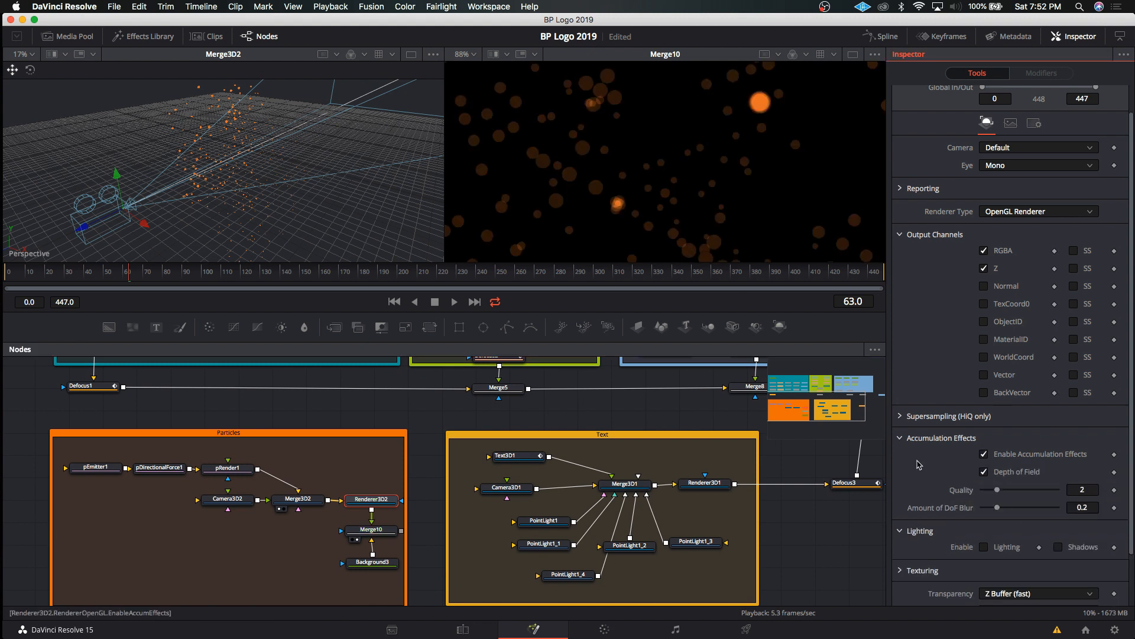
Display Camera3D2's near clip plane with 7 subdivisions and set the far clip subdivisions to 6.
{"action": "left_click", "coordinate": [115, 205]}
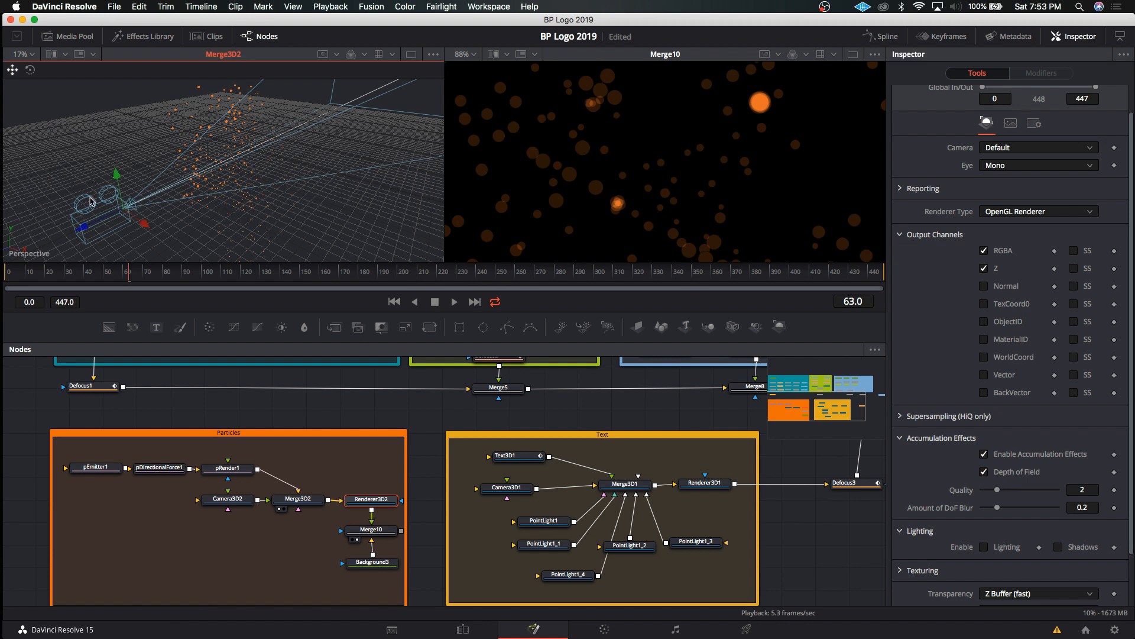
{"action": "left_click", "coordinate": [228, 498]}
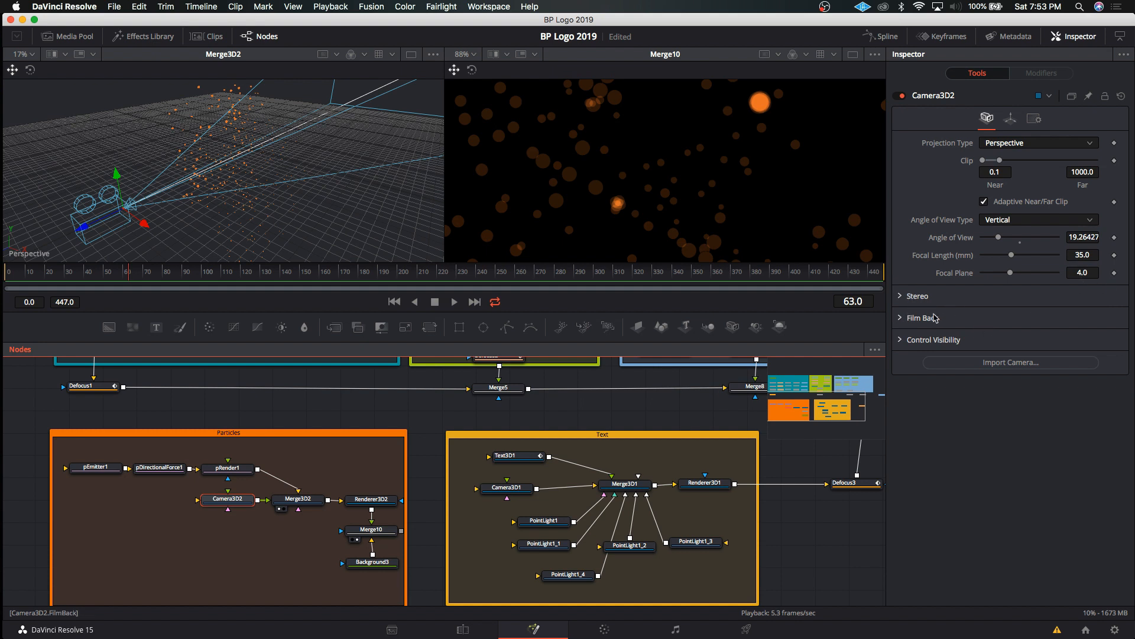
{"action": "left_click", "coordinate": [905, 297]}
{"action": "left_click", "coordinate": [902, 336]}
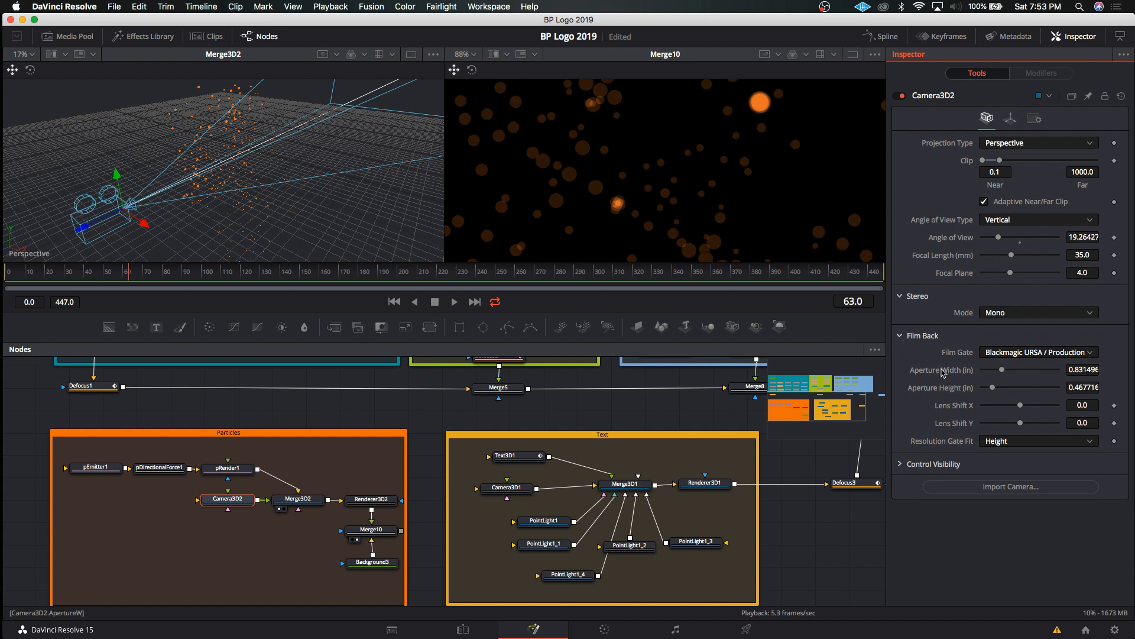
{"action": "left_click", "coordinate": [901, 464]}
{"action": "scroll", "coordinate": [905, 473], "scroll_direction": "down", "scroll_amount": 2}
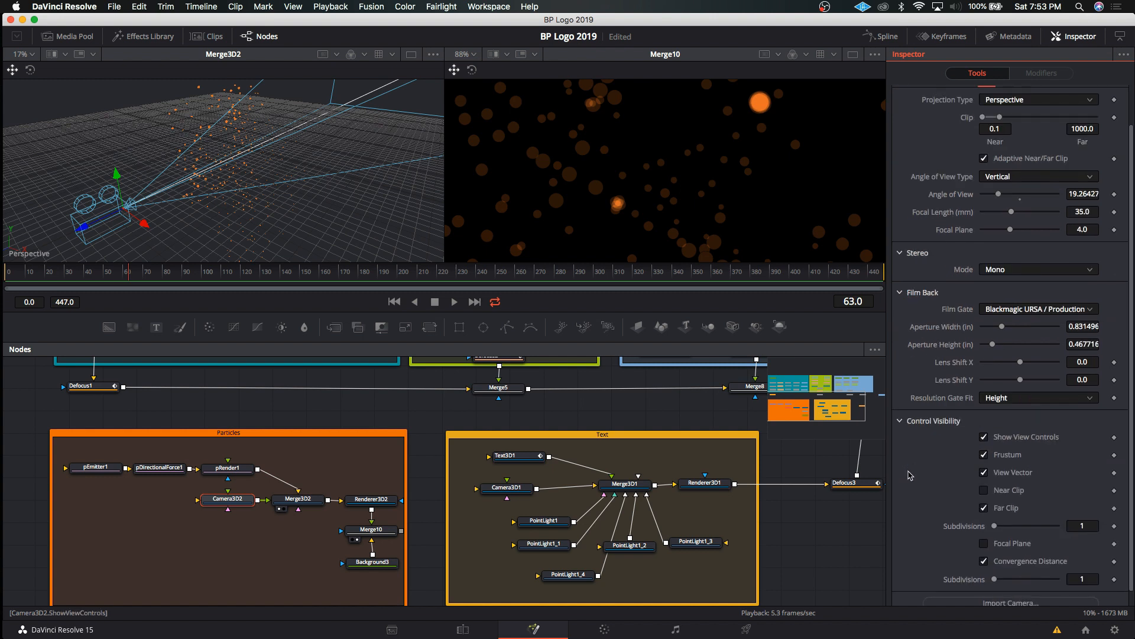
{"action": "left_click", "coordinate": [984, 484]}
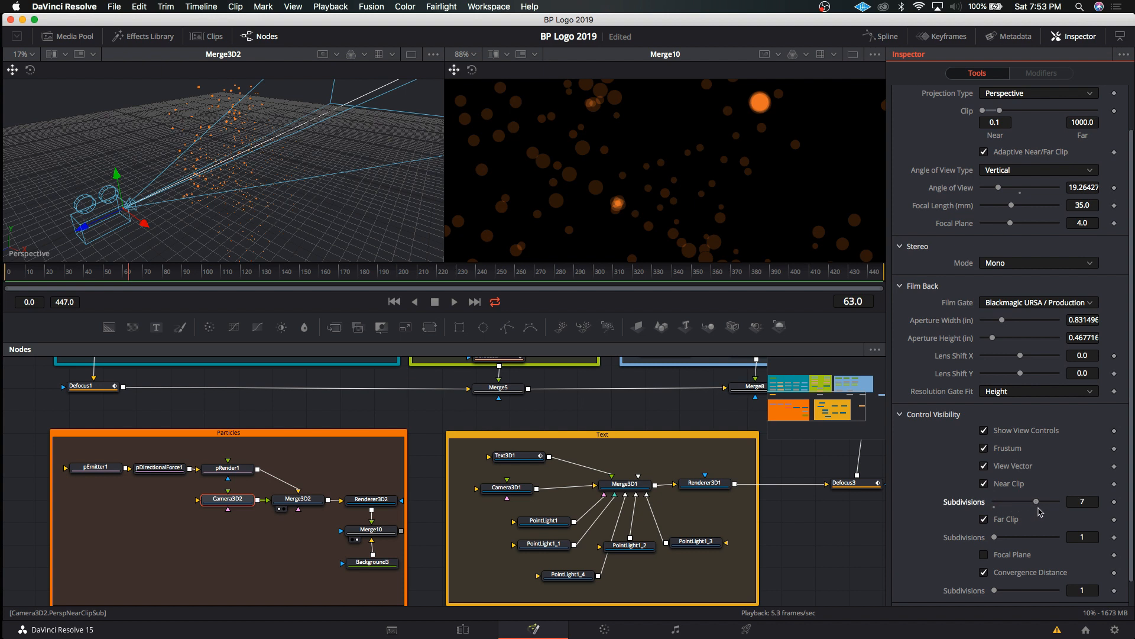
{"action": "left_click_drag", "start_coordinate": [994, 537], "coordinate": [1030, 542]}
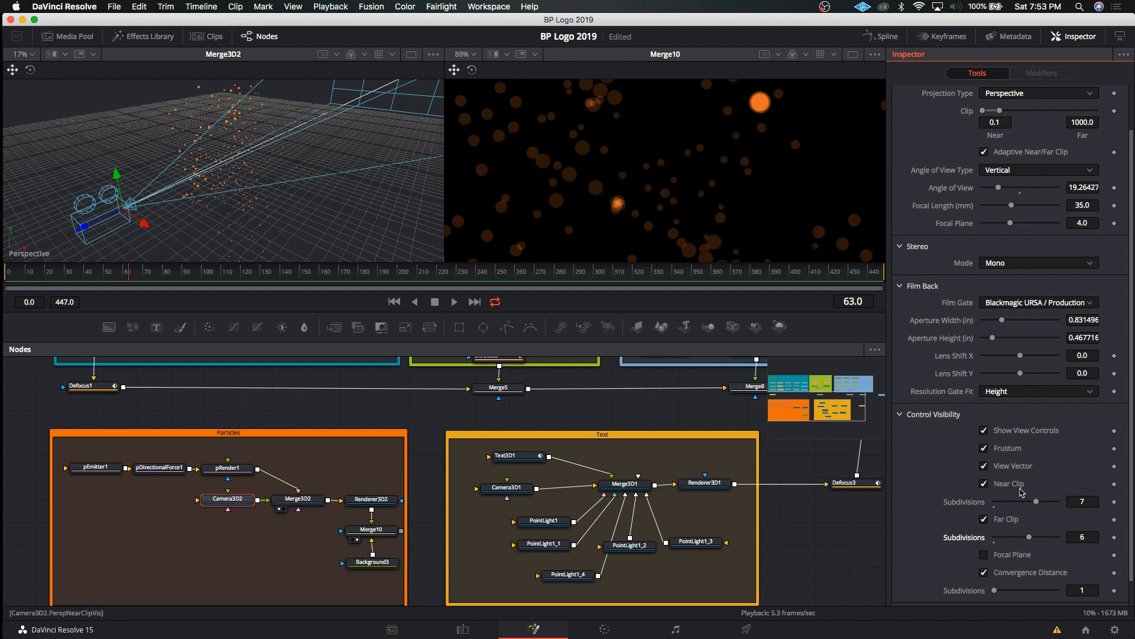
Try a focal length of 20.4 mm on Camera3D2.
{"action": "scroll", "coordinate": [339, 124], "scroll_direction": "up", "scroll_amount": 2}
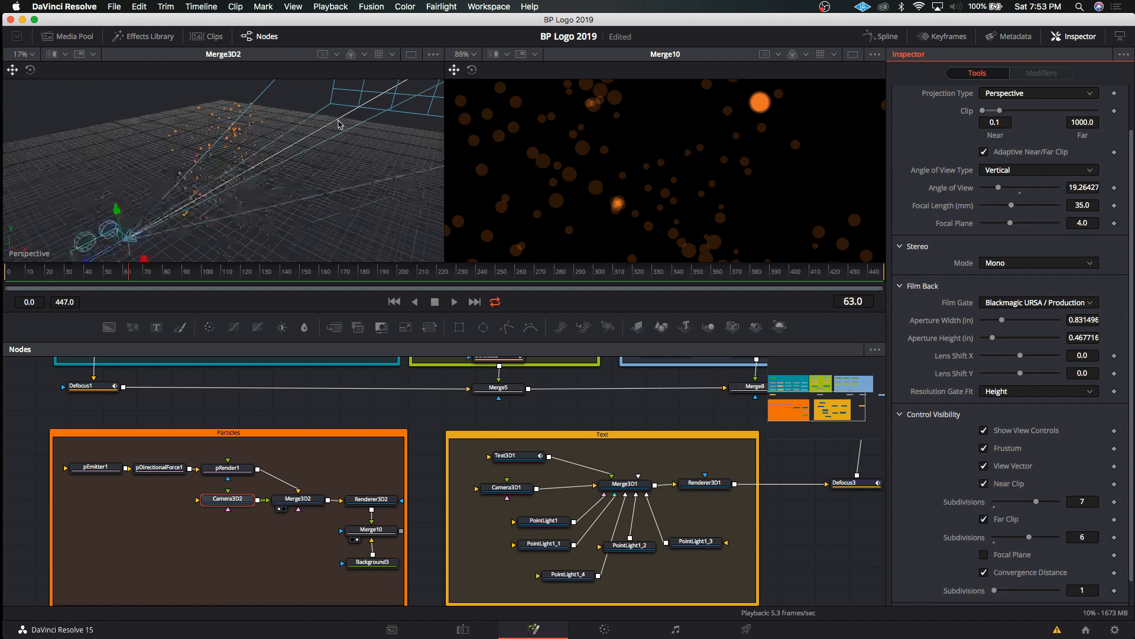
{"action": "scroll", "coordinate": [343, 127], "scroll_direction": "up", "scroll_amount": 4}
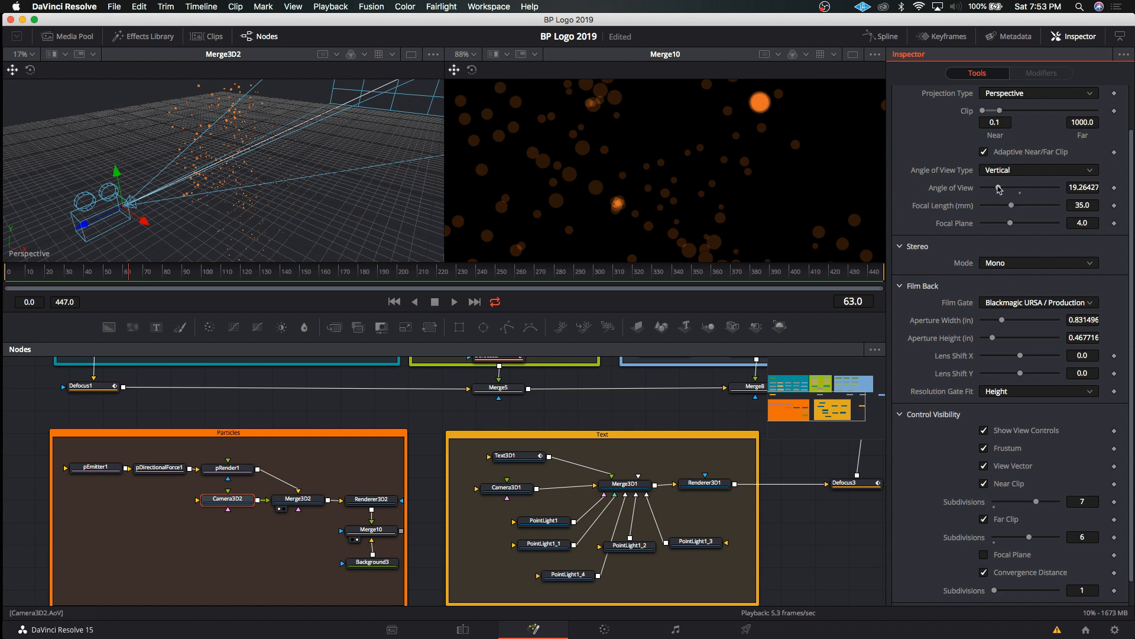
{"action": "mouse_move", "coordinate": [1011, 205]}
{"action": "left_mouse_down"}
{"action": "mouse_move", "coordinate": [997, 205]}
{"action": "mouse_move", "coordinate": [1017, 188]}
{"action": "mouse_move", "coordinate": [998, 205]}
{"action": "left_mouse_up"}
Turn on Camera3D2's focal plane display and move the camera slightly back from the particles along its Z axis.
{"action": "scroll", "coordinate": [921, 336], "scroll_direction": "down", "scroll_amount": 2}
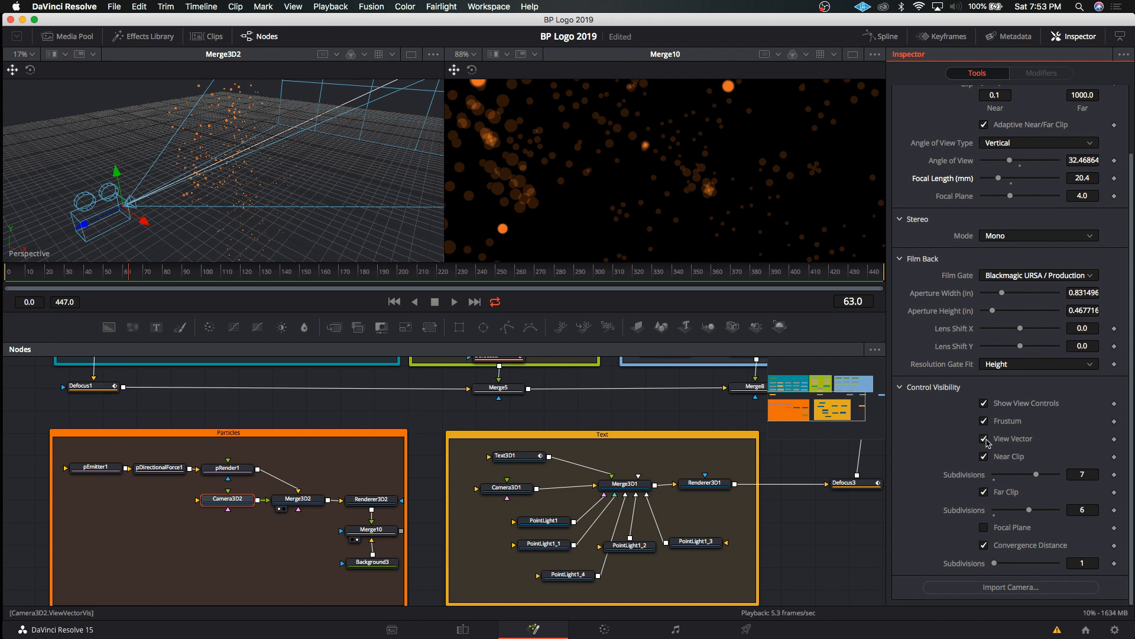
{"action": "left_click", "coordinate": [984, 527]}
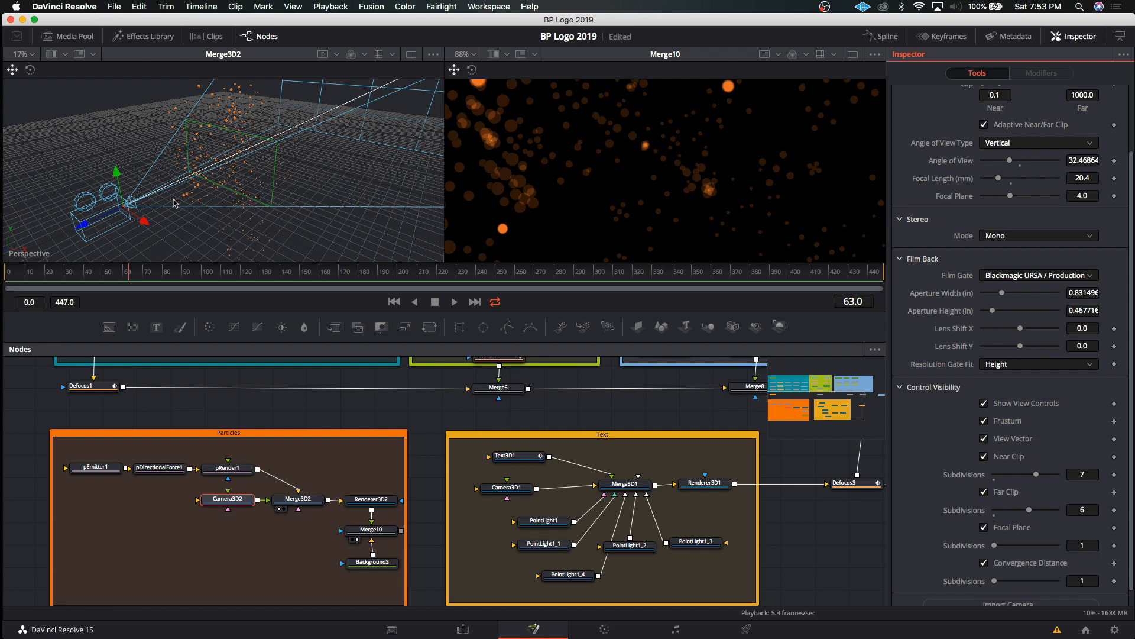
{"action": "left_click_drag", "start_coordinate": [86, 225], "coordinate": [240, 154]}
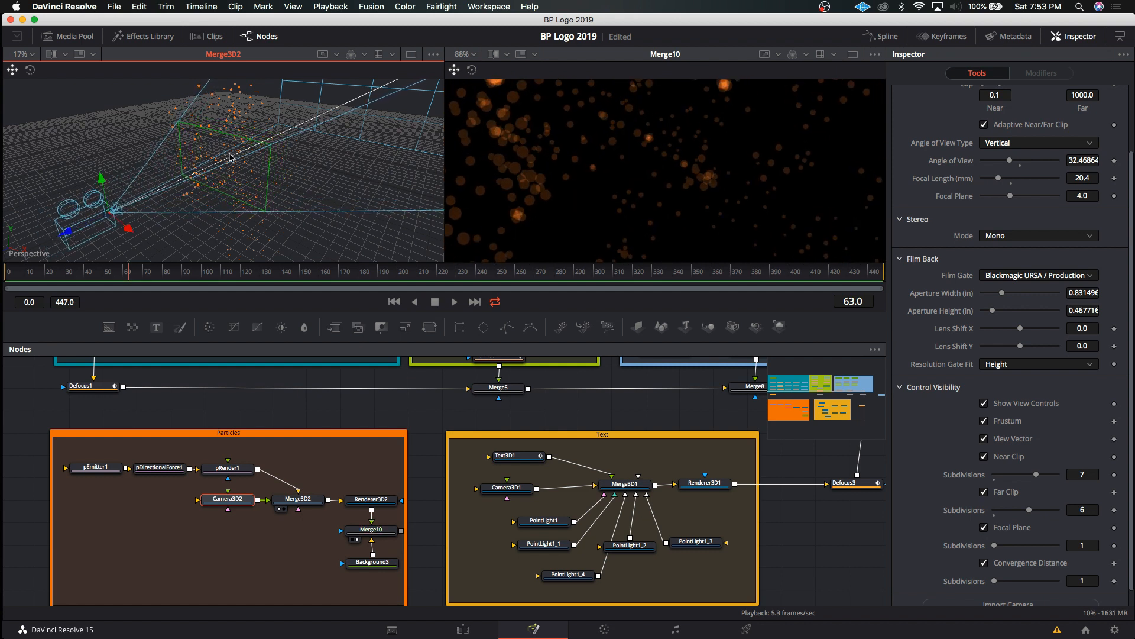
Set Camera3D2's focal length to 50 mm.
{"action": "scroll", "coordinate": [991, 437], "scroll_direction": "down", "scroll_amount": 2}
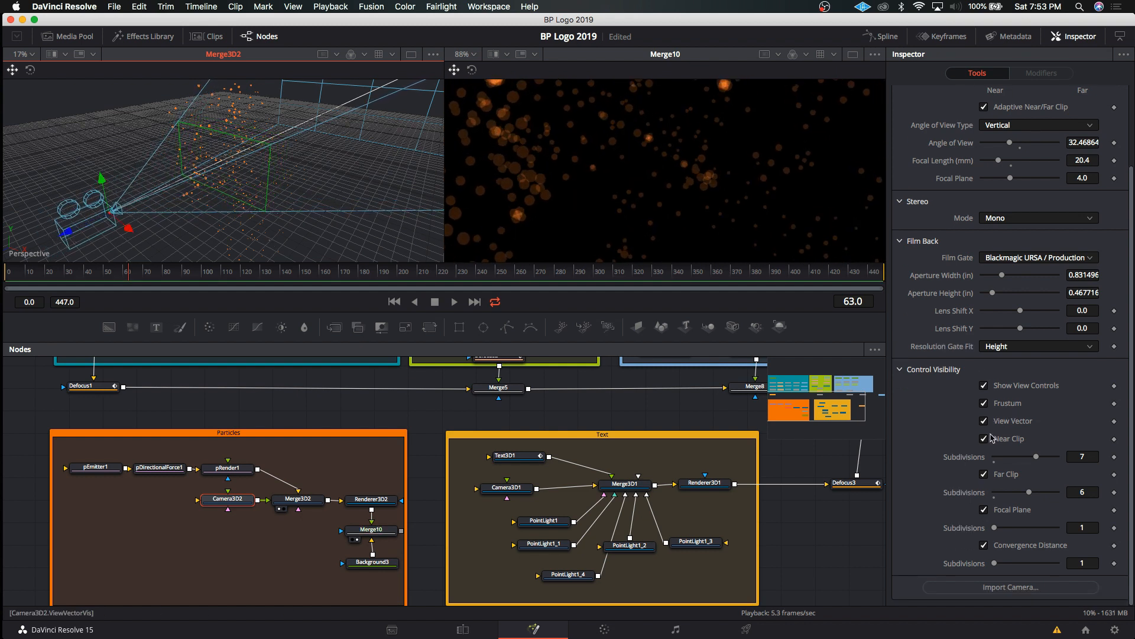
{"action": "scroll", "coordinate": [982, 433], "scroll_direction": "up", "scroll_amount": 5}
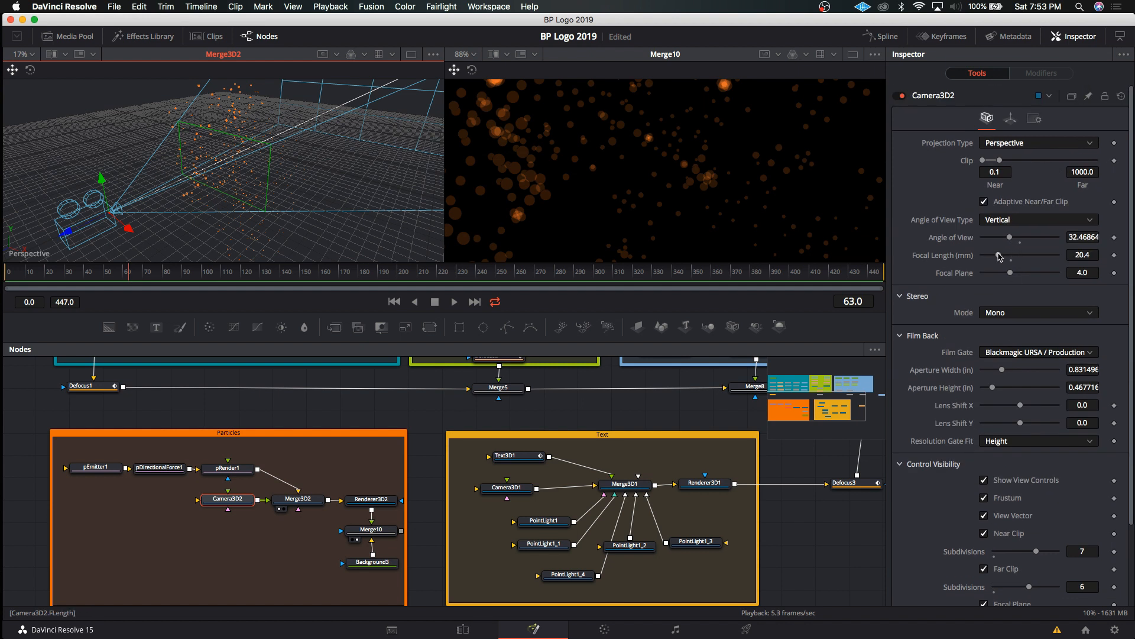
{"action": "left_click_drag", "start_coordinate": [998, 256], "coordinate": [1019, 256]}
{"action": "left_click", "coordinate": [1091, 255]}
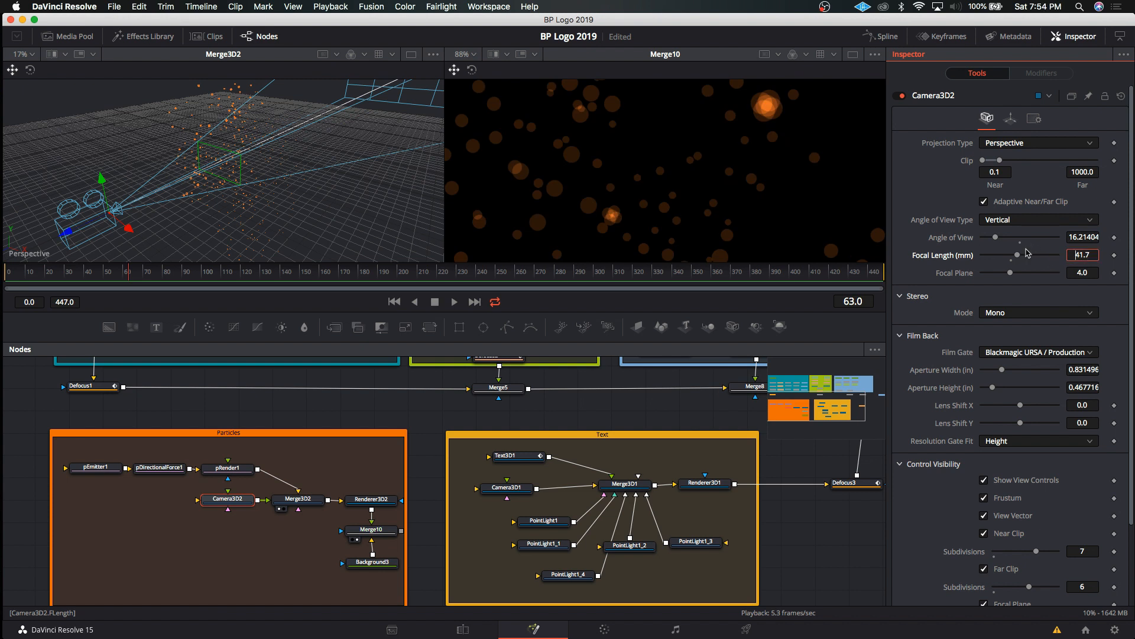
{"action": "type", "text": "50"}
{"action": "key", "text": "Tab"}
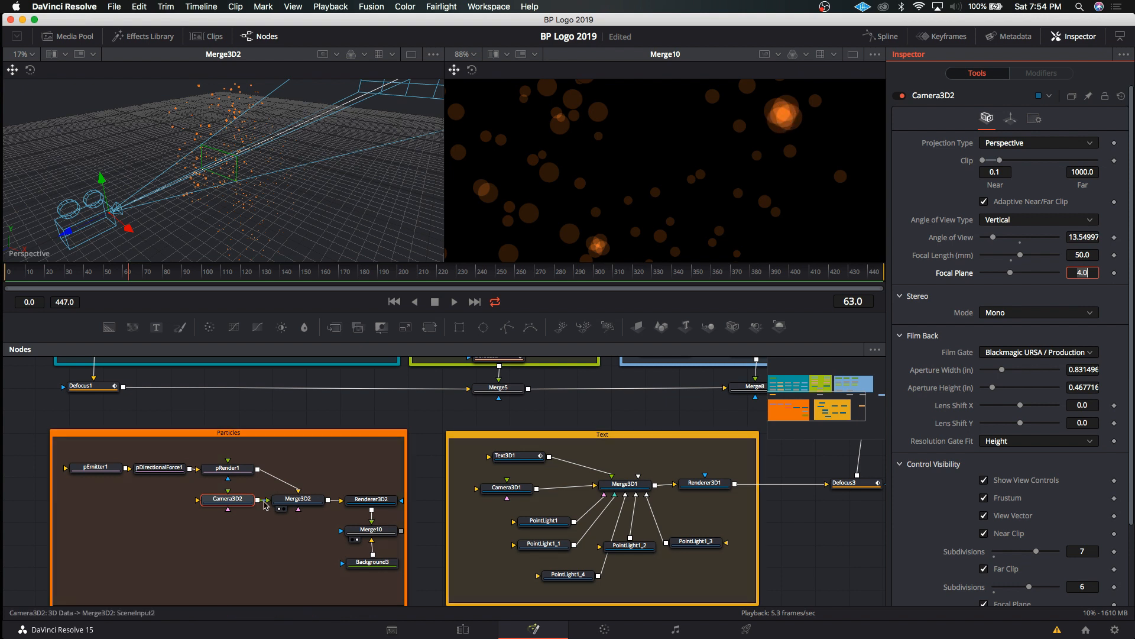
Lower Renderer3D2's Amount of DoF Blur to 0.0, then raise it to 0.071.
{"action": "left_click", "coordinate": [348, 502]}
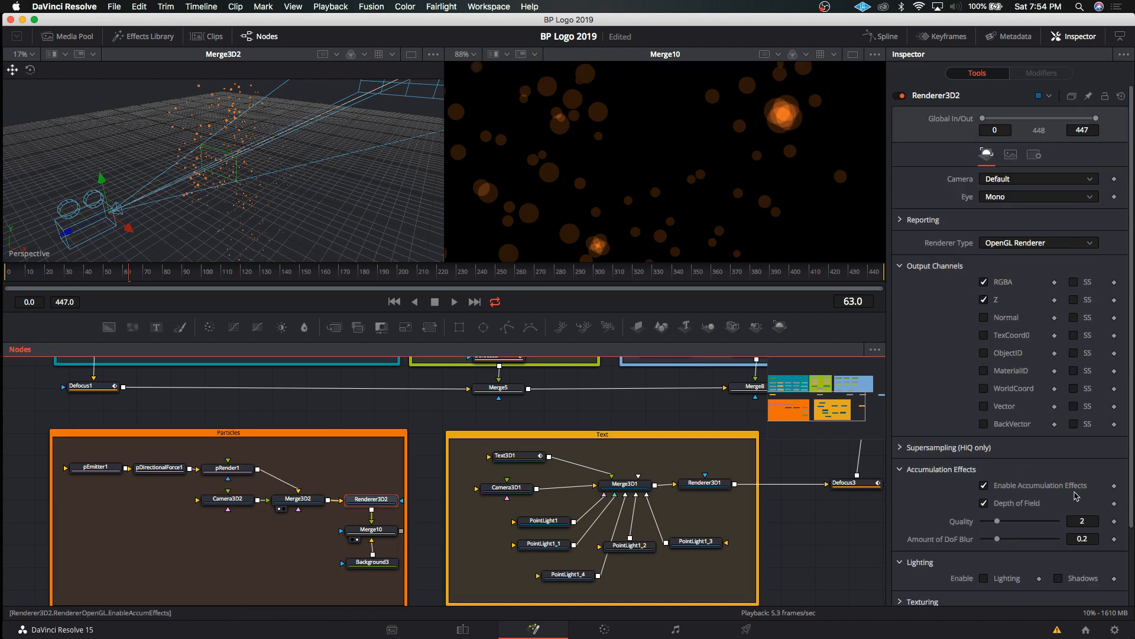
{"action": "scroll", "coordinate": [1062, 522], "scroll_direction": "down", "scroll_amount": 2}
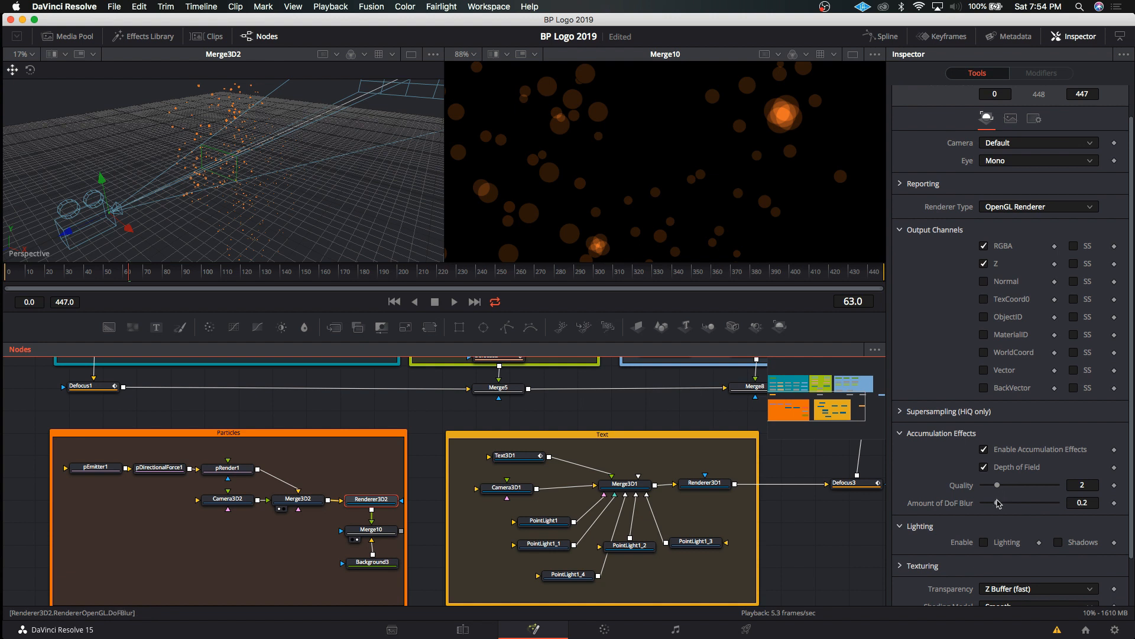
{"action": "left_click_drag", "start_coordinate": [997, 502], "coordinate": [913, 502]}
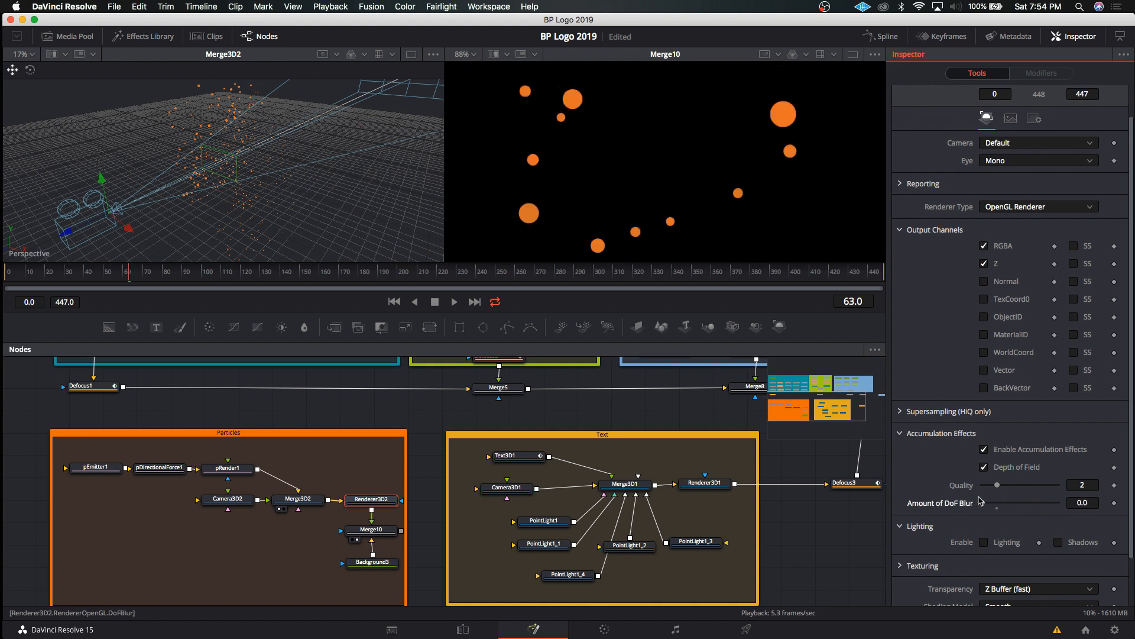
{"action": "mouse_move", "coordinate": [982, 504]}
{"action": "left_mouse_down"}
{"action": "mouse_move", "coordinate": [1085, 504]}
{"action": "mouse_move", "coordinate": [975, 504]}
{"action": "left_mouse_up"}
{"action": "left_click_drag", "start_coordinate": [987, 504], "coordinate": [986, 506]}
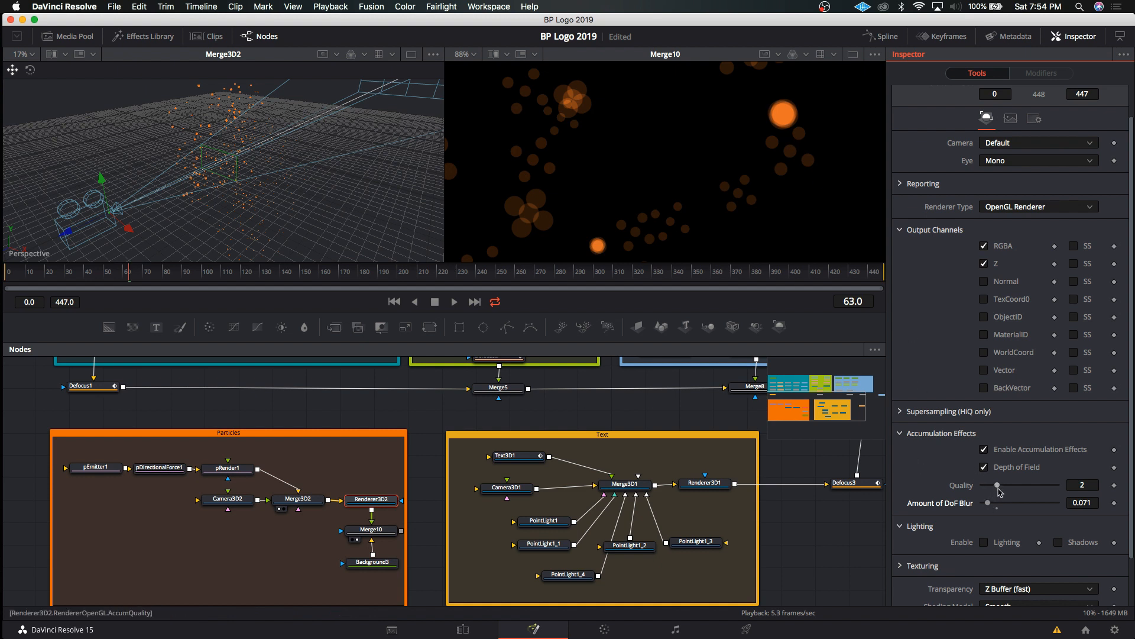
Set Renderer3D2's accumulation Quality to 10 and its Amount of DoF Blur to 0.055.
{"action": "left_click_drag", "start_coordinate": [997, 487], "coordinate": [1071, 491]}
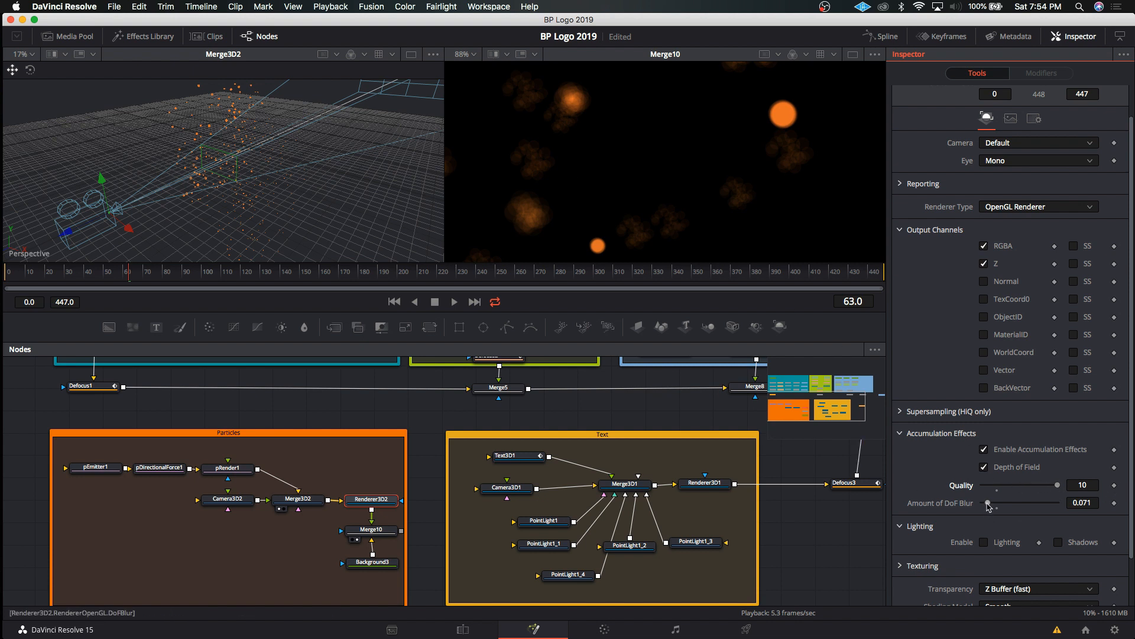
{"action": "mouse_move", "coordinate": [987, 502]}
{"action": "left_mouse_down"}
{"action": "mouse_move", "coordinate": [1003, 502]}
{"action": "mouse_move", "coordinate": [977, 506]}
{"action": "mouse_move", "coordinate": [986, 503]}
{"action": "left_mouse_up"}
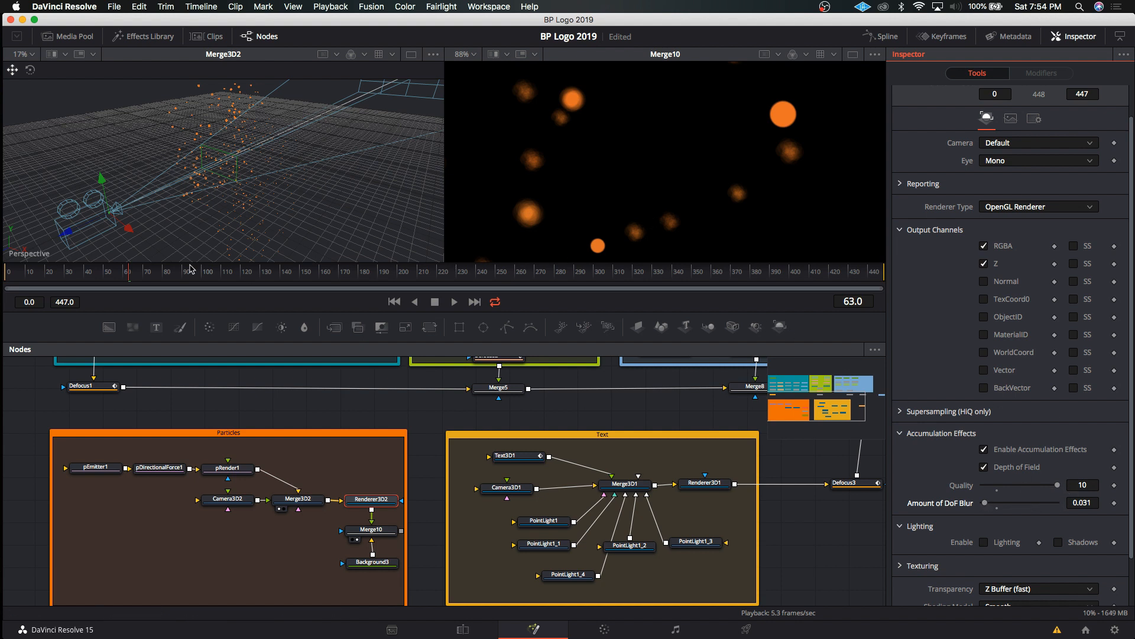
{"action": "left_click", "coordinate": [498, 55]}
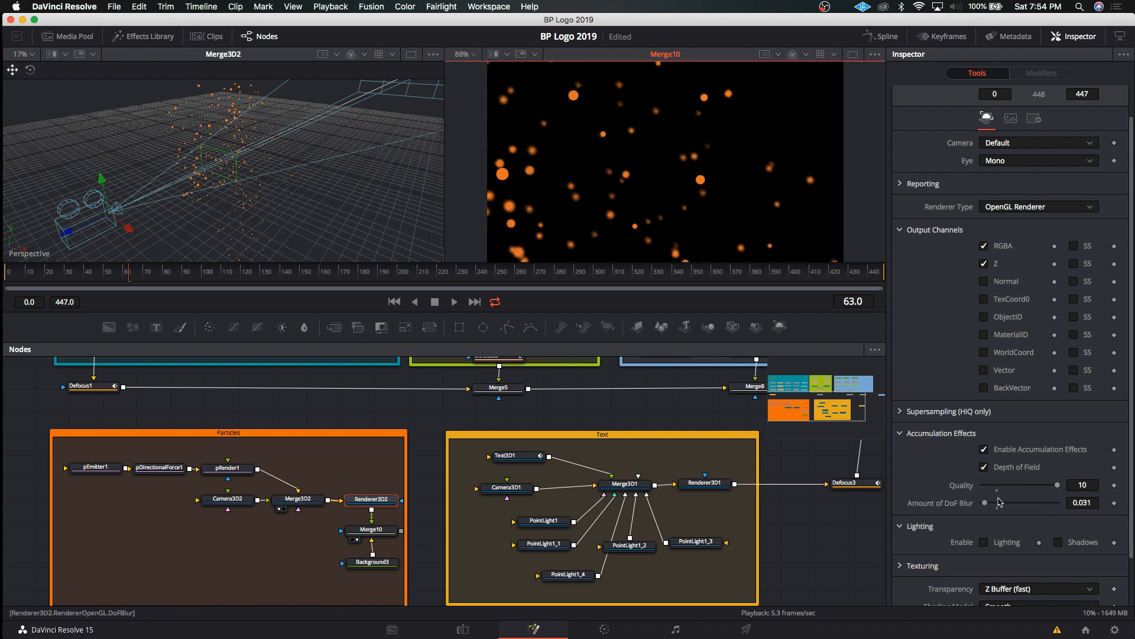
{"action": "left_click_drag", "start_coordinate": [988, 502], "coordinate": [990, 501]}
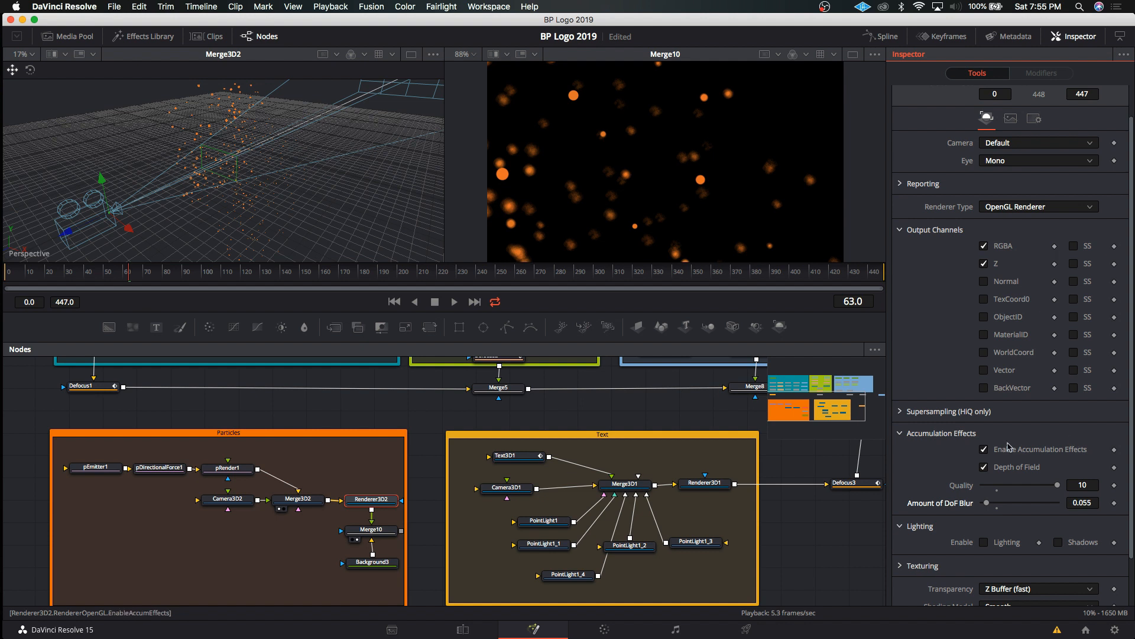
Disable the Z output channel and enable the Vector channel on Renderer3D2.
{"action": "scroll", "coordinate": [1009, 446], "scroll_direction": "down", "scroll_amount": 3}
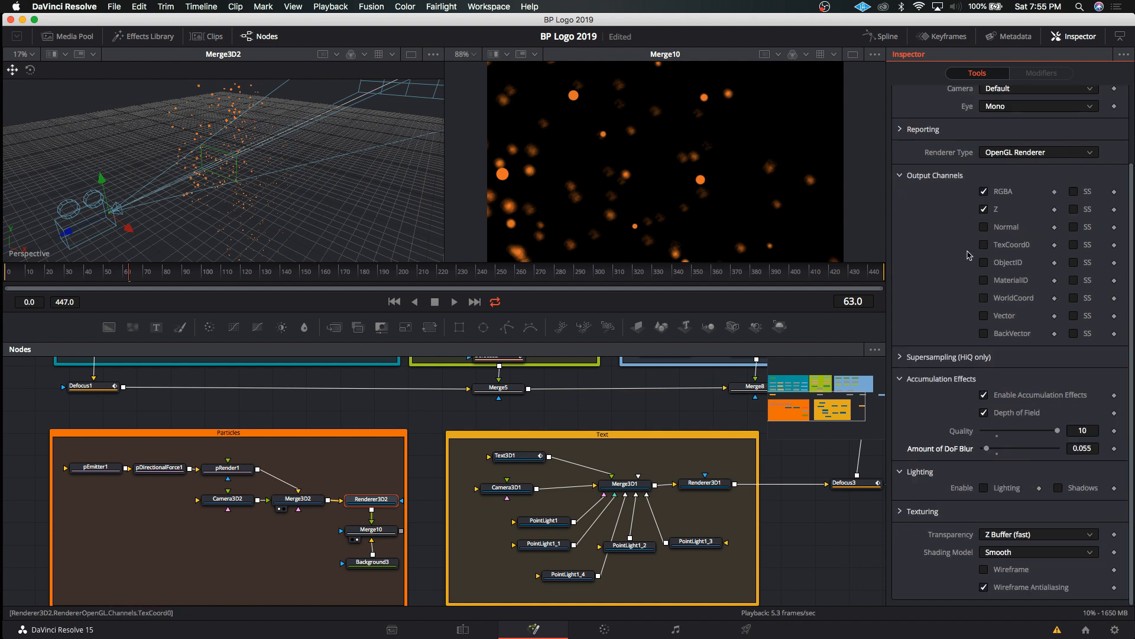
{"action": "left_click", "coordinate": [985, 211]}
{"action": "left_click", "coordinate": [984, 316]}
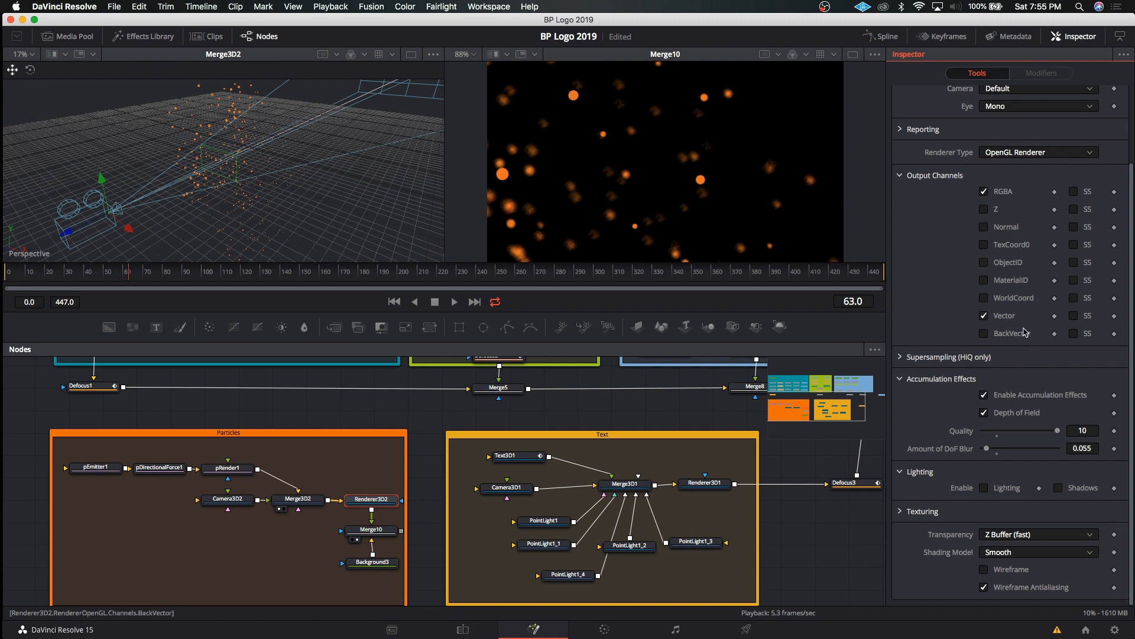
Move Merge10 and Background3 down together to make room below Renderer3D2.
{"action": "left_click", "coordinate": [373, 535]}
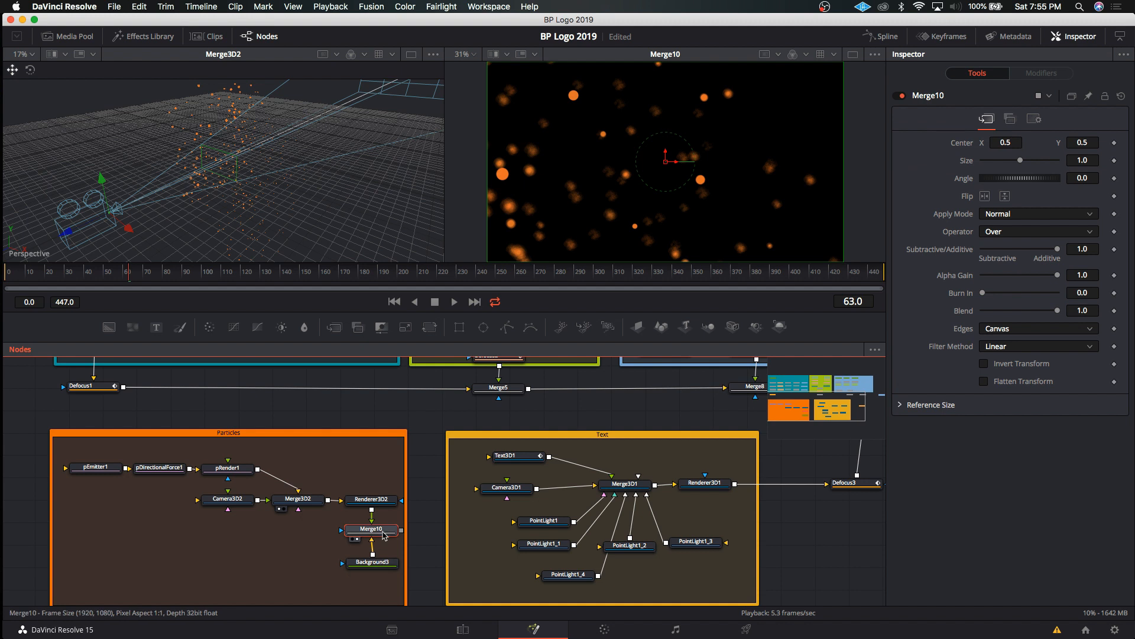
{"action": "left_click", "coordinate": [387, 505]}
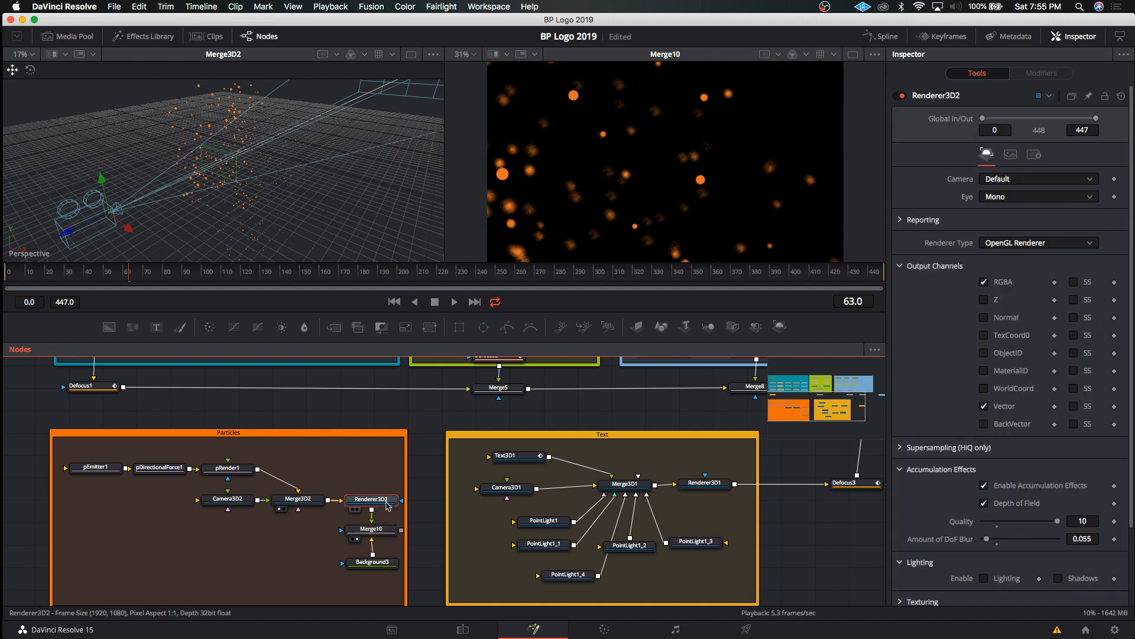
{"action": "left_click_drag", "start_coordinate": [319, 524], "coordinate": [382, 594]}
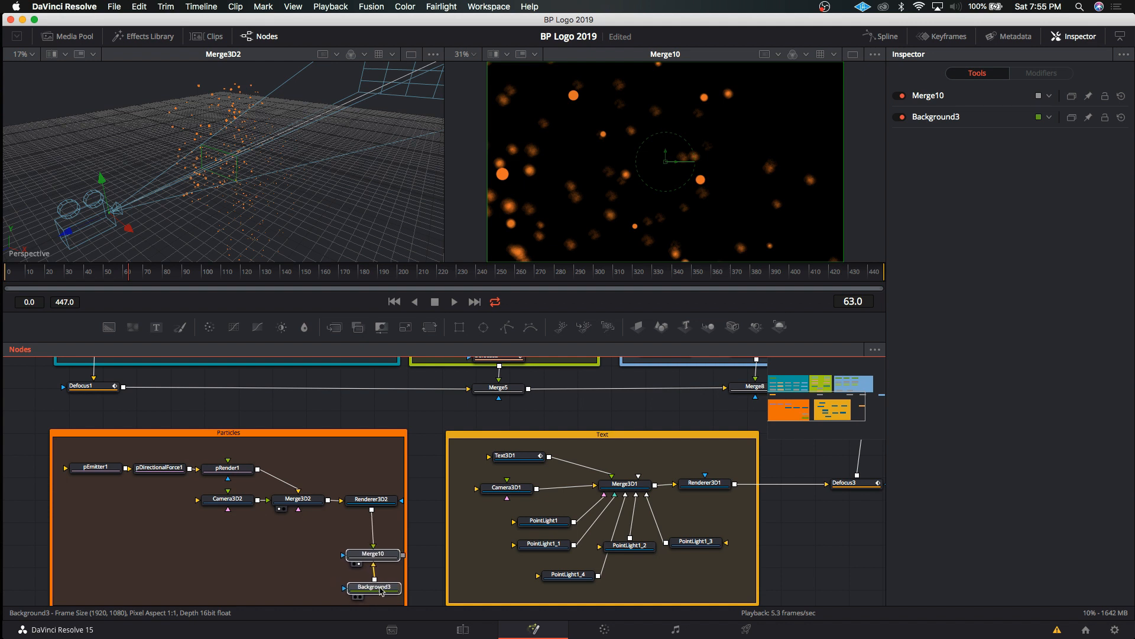
{"action": "scroll", "coordinate": [370, 487], "scroll_direction": "down", "scroll_amount": 1}
Disconnect Renderer3D2 from Merge10 and connect a new Vector Motion Blur node between them.
{"action": "left_click", "coordinate": [370, 487]}
{"action": "right_click", "coordinate": [370, 488]}
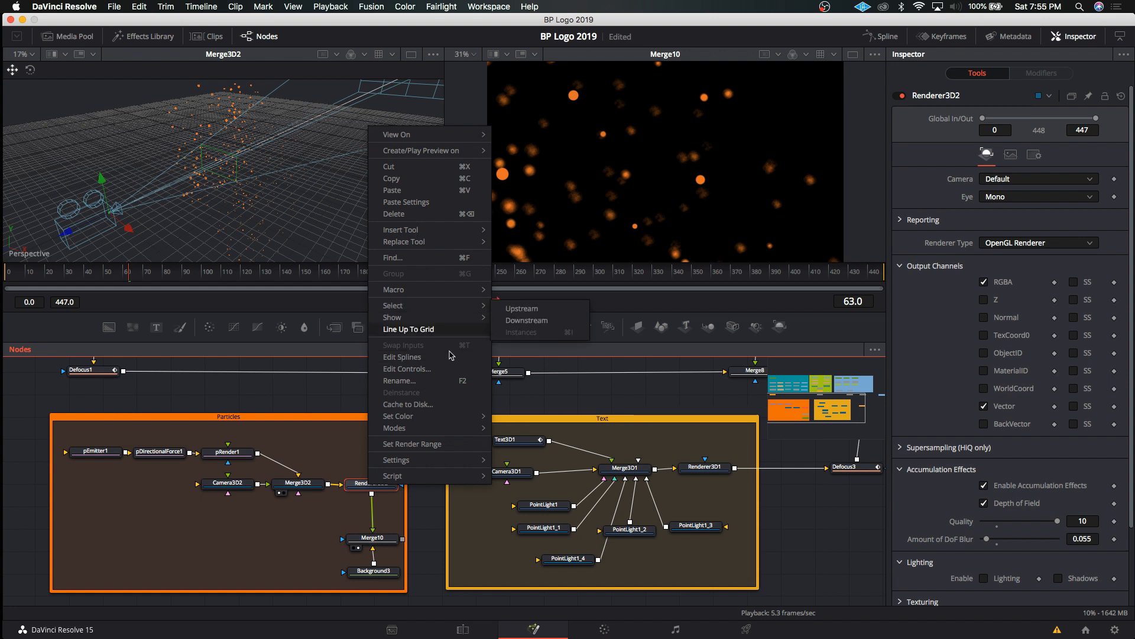
{"action": "mouse_move", "coordinate": [445, 416]}
{"action": "left_click", "coordinate": [376, 526]}
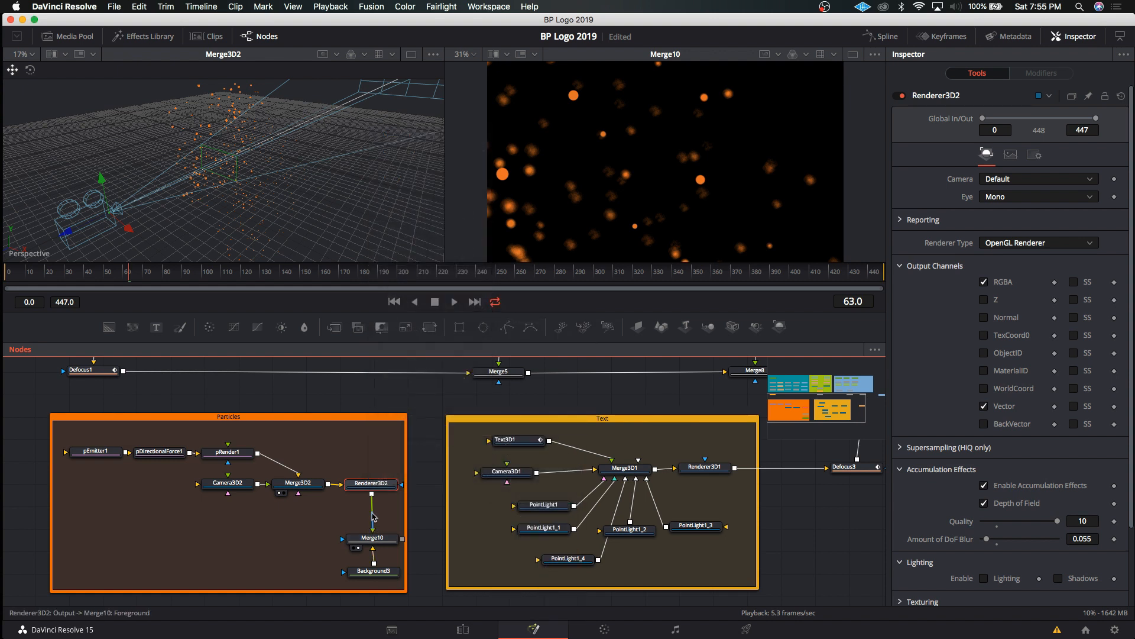
{"action": "right_click", "coordinate": [370, 509]}
{"action": "mouse_move", "coordinate": [422, 309]}
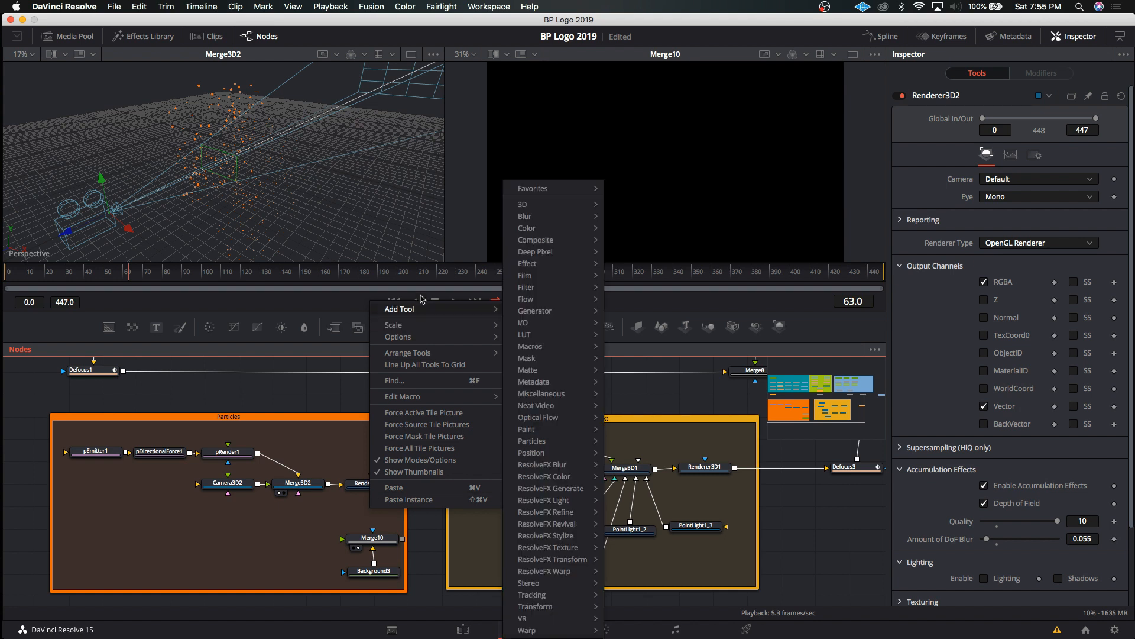
{"action": "mouse_move", "coordinate": [550, 216]}
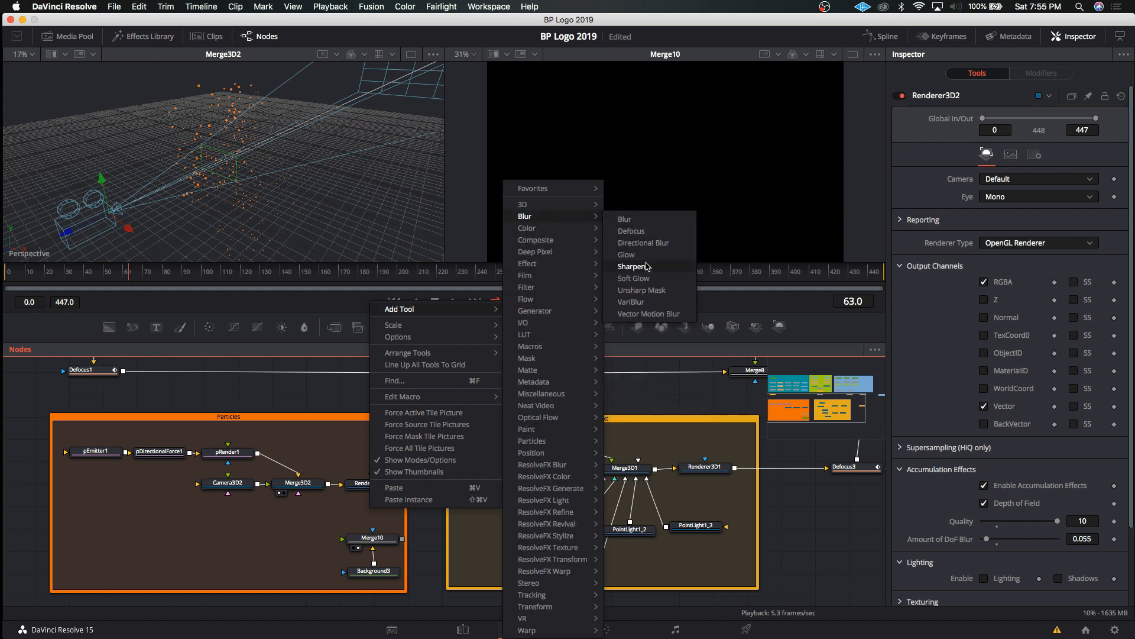
{"action": "left_click", "coordinate": [657, 314]}
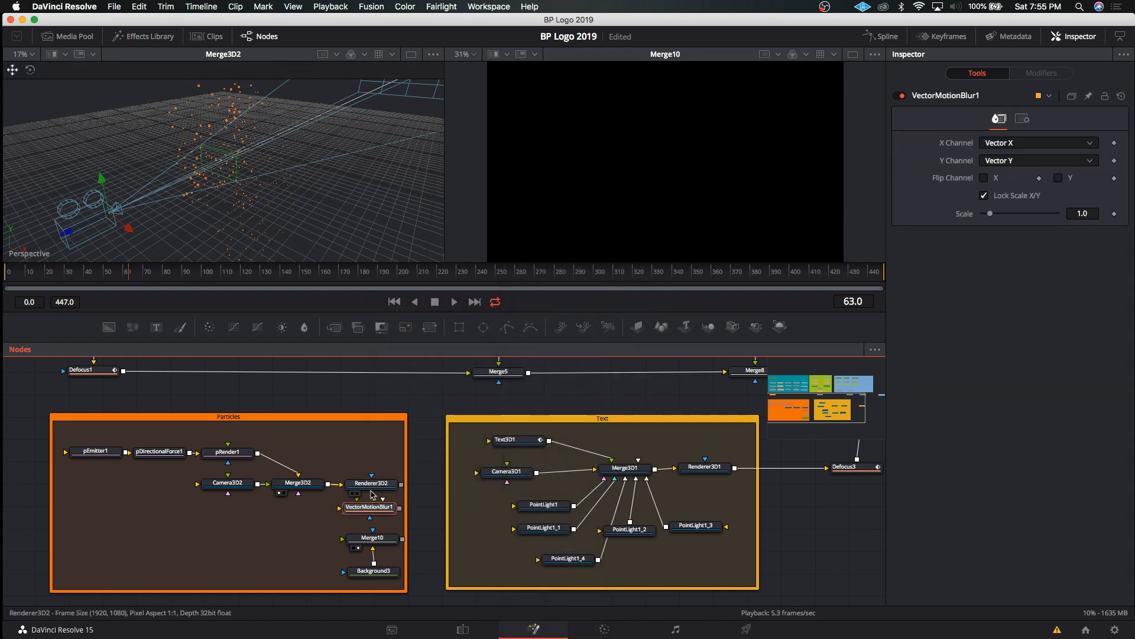
{"action": "left_click_drag", "start_coordinate": [396, 490], "coordinate": [372, 534]}
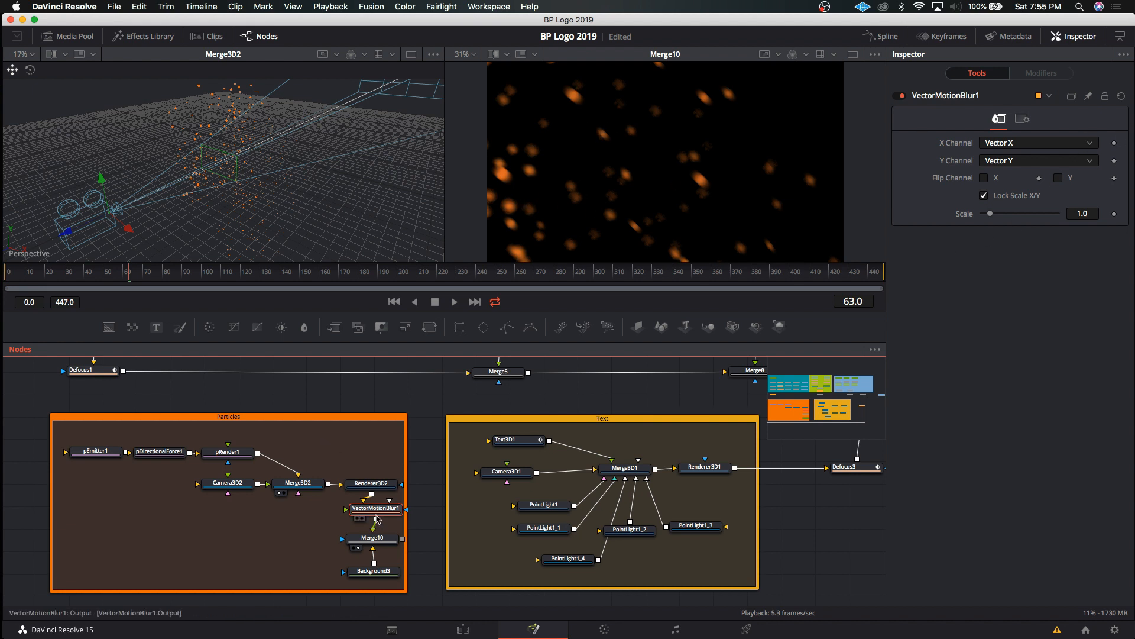
Play the particle animation from the start to check the motion blur, stop it and return to frame 0.
{"action": "left_click", "coordinate": [394, 302]}
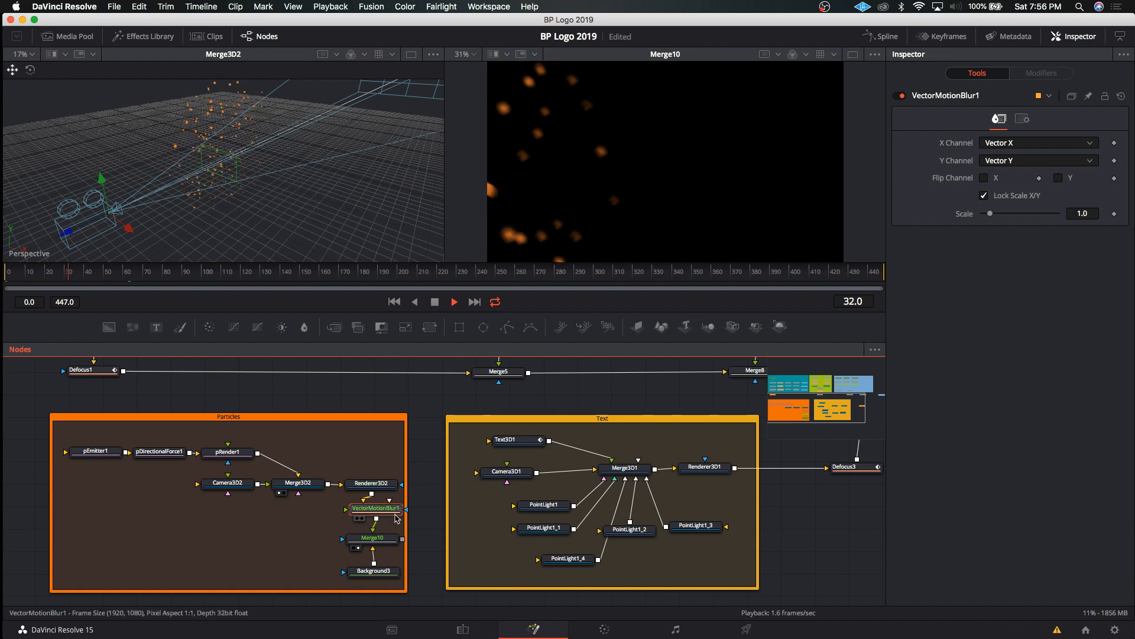
{"action": "mouse_move", "coordinate": [376, 512]}
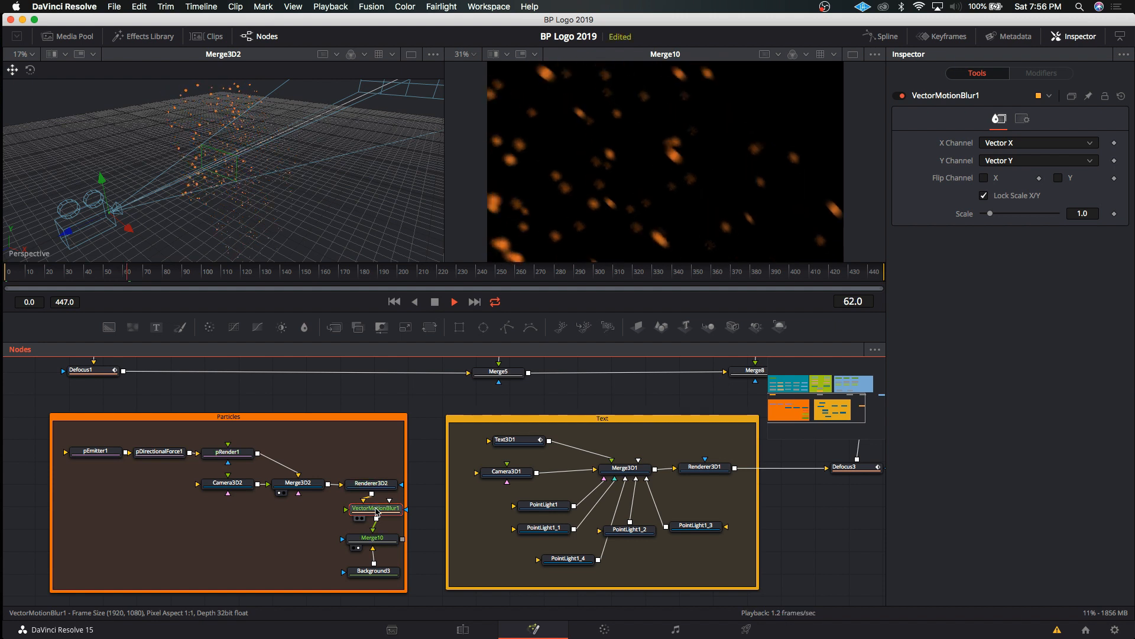
{"action": "left_click", "coordinate": [435, 303]}
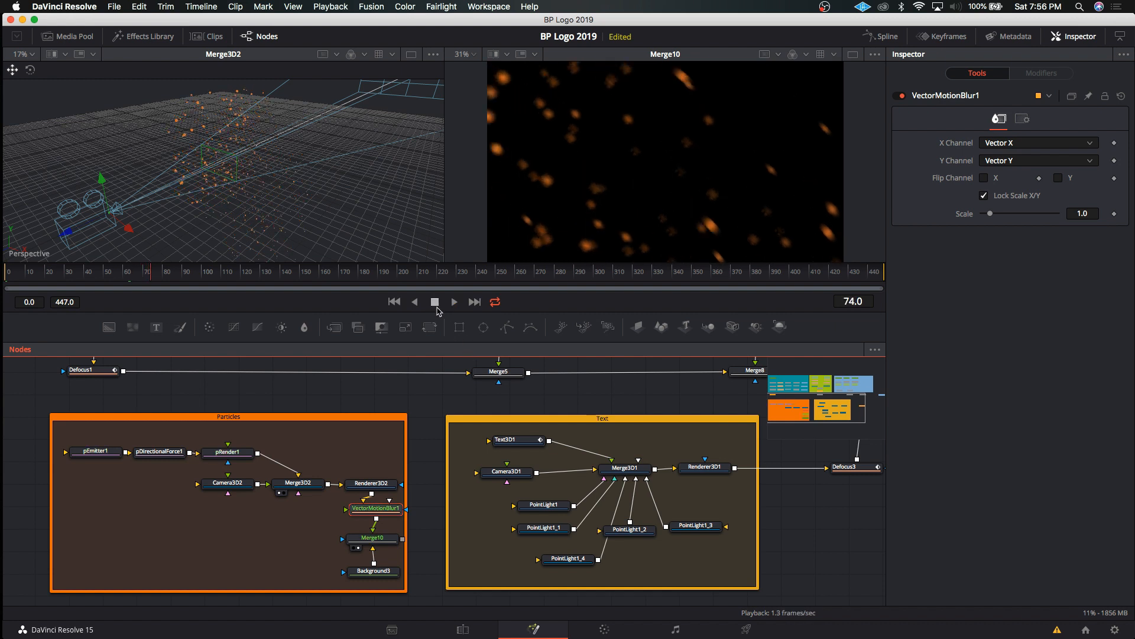
{"action": "left_click", "coordinate": [393, 302]}
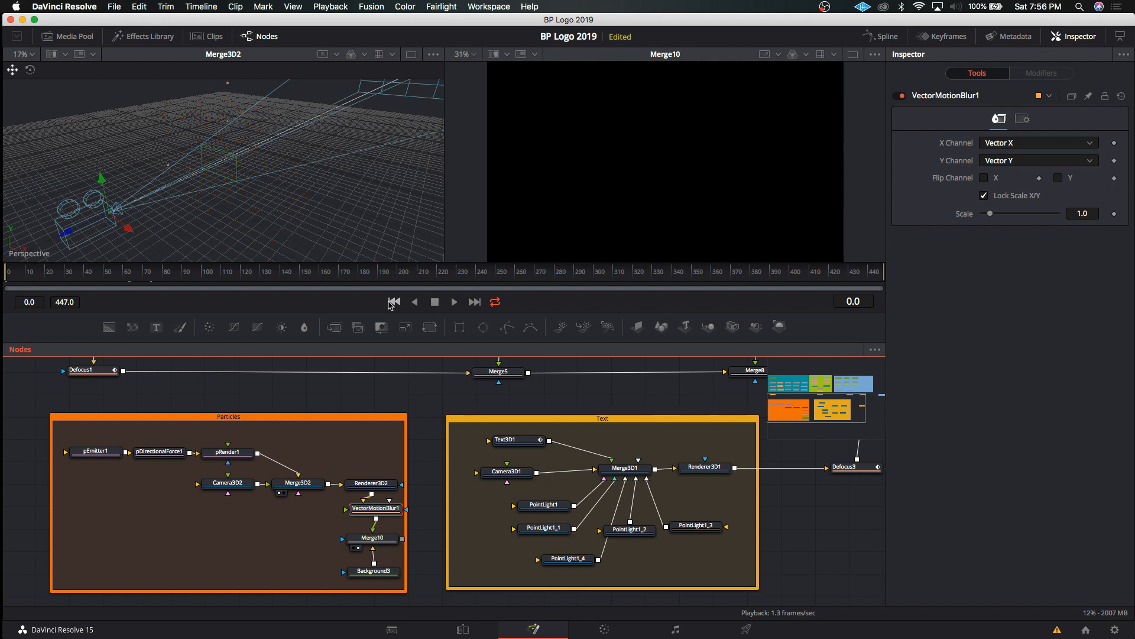
Save the project.
{"action": "left_click", "coordinate": [378, 539]}
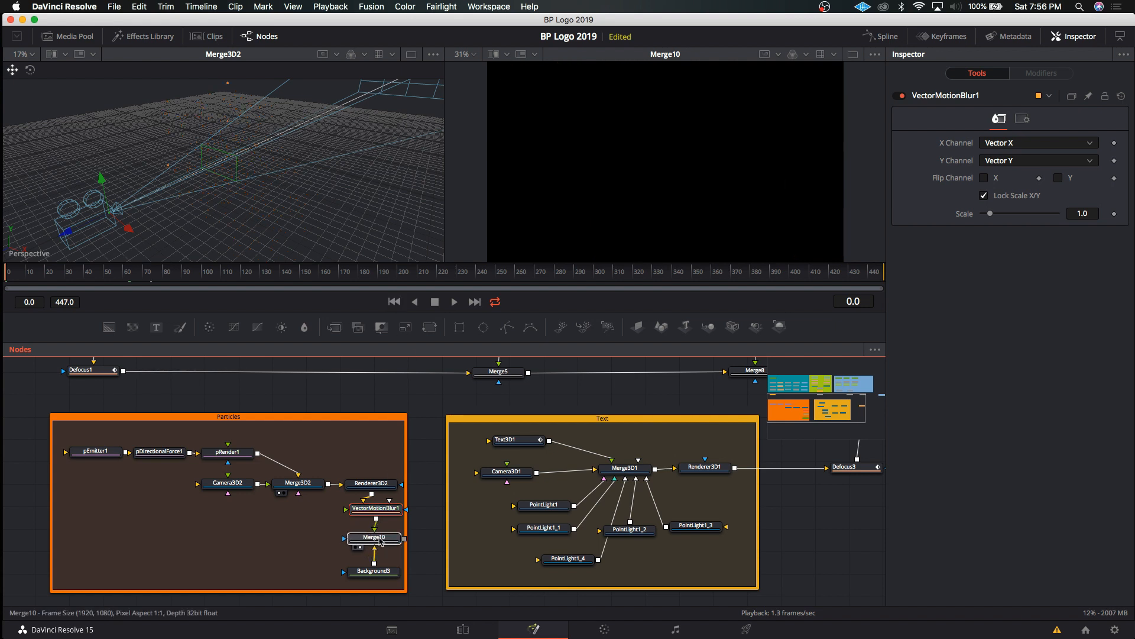
{"action": "left_click", "coordinate": [112, 8]}
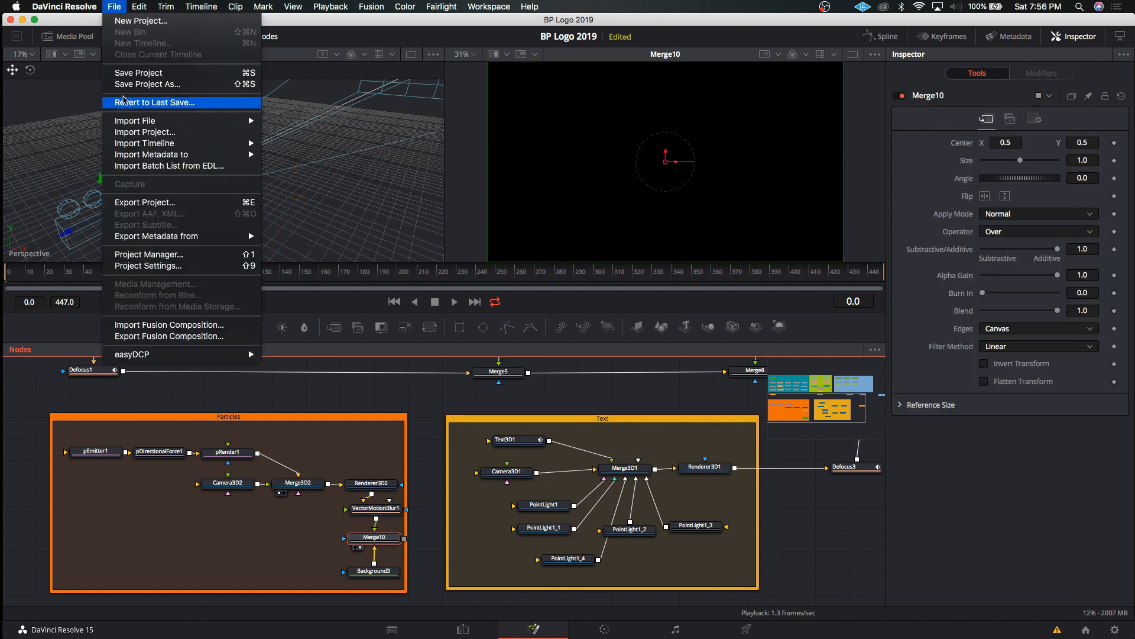
{"action": "left_click", "coordinate": [140, 72]}
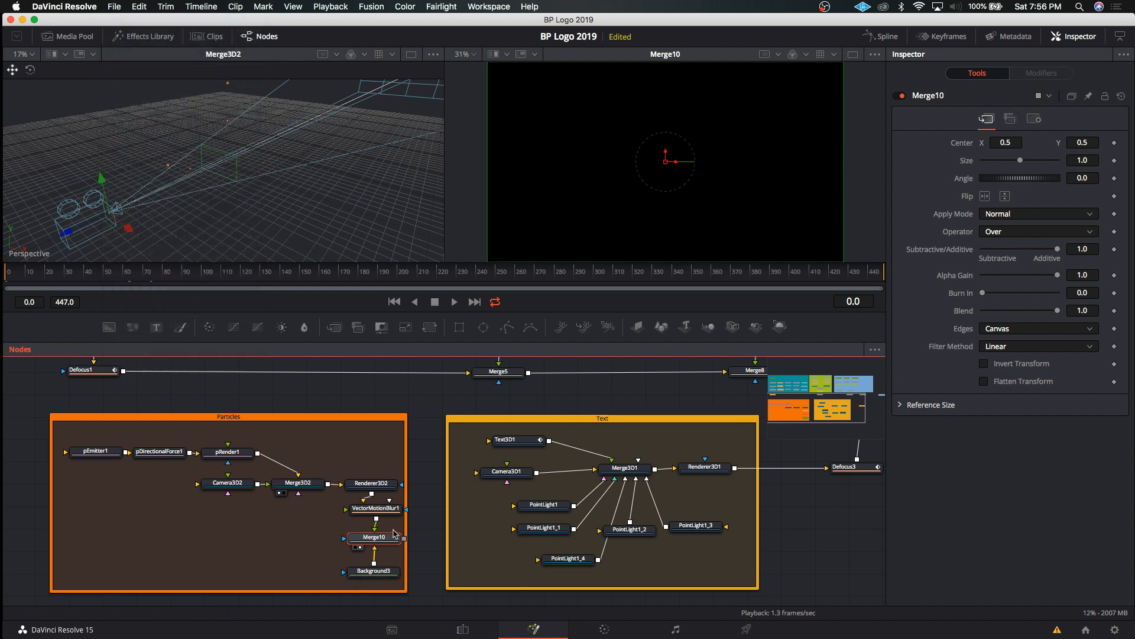
Go to frame 300, move Merge10 slightly down and insert a Glow node between VectorMotionBlur1 and Merge10.
{"action": "left_click", "coordinate": [594, 277]}
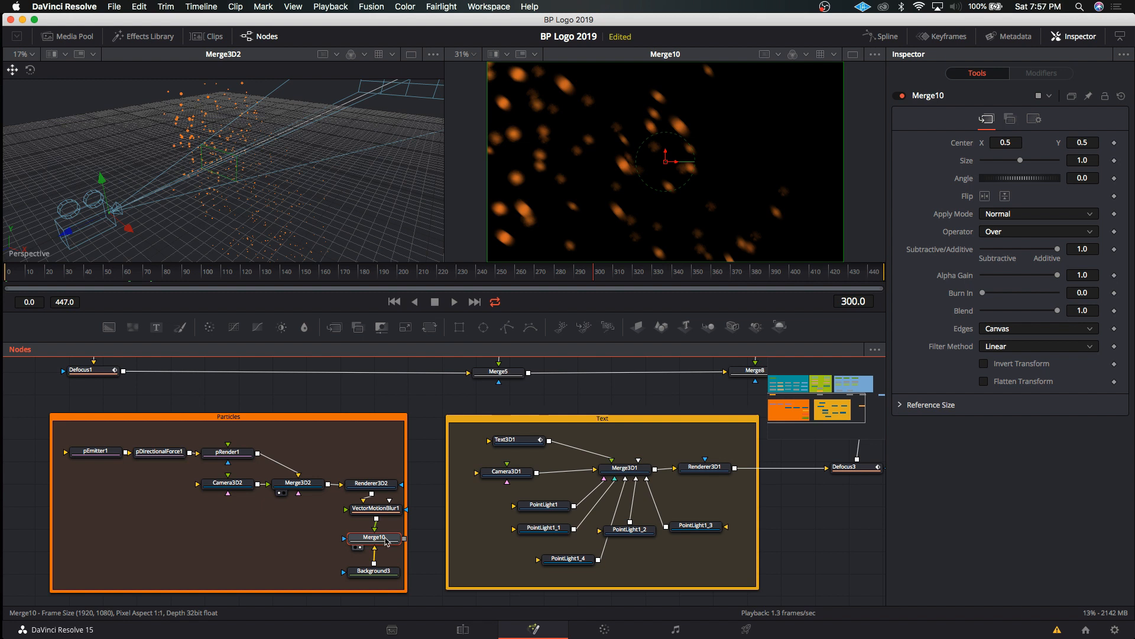
{"action": "left_click_drag", "start_coordinate": [384, 542], "coordinate": [385, 550]}
{"action": "left_click", "coordinate": [385, 516]}
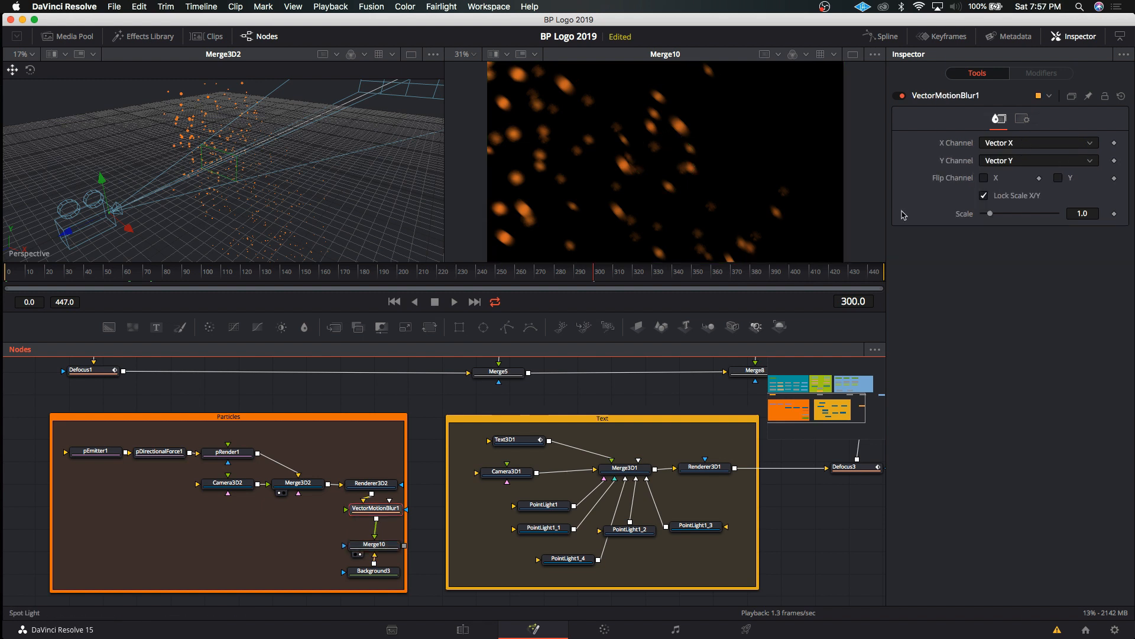
{"action": "right_click", "coordinate": [388, 512]}
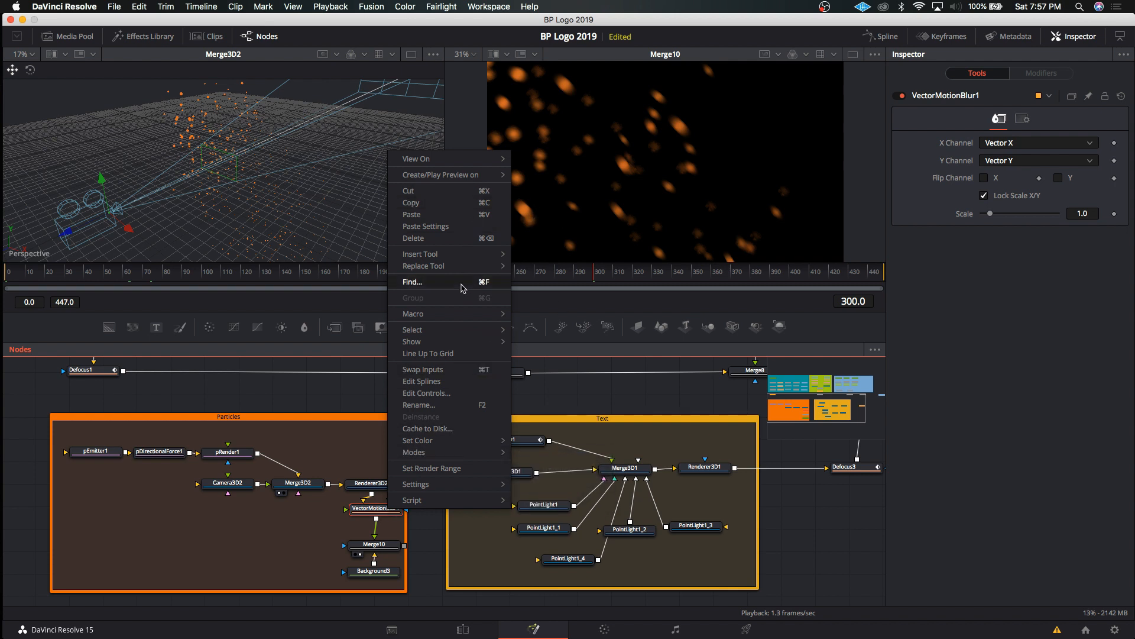
{"action": "left_click", "coordinate": [374, 518]}
{"action": "right_click", "coordinate": [374, 516]}
{"action": "mouse_move", "coordinate": [445, 504]}
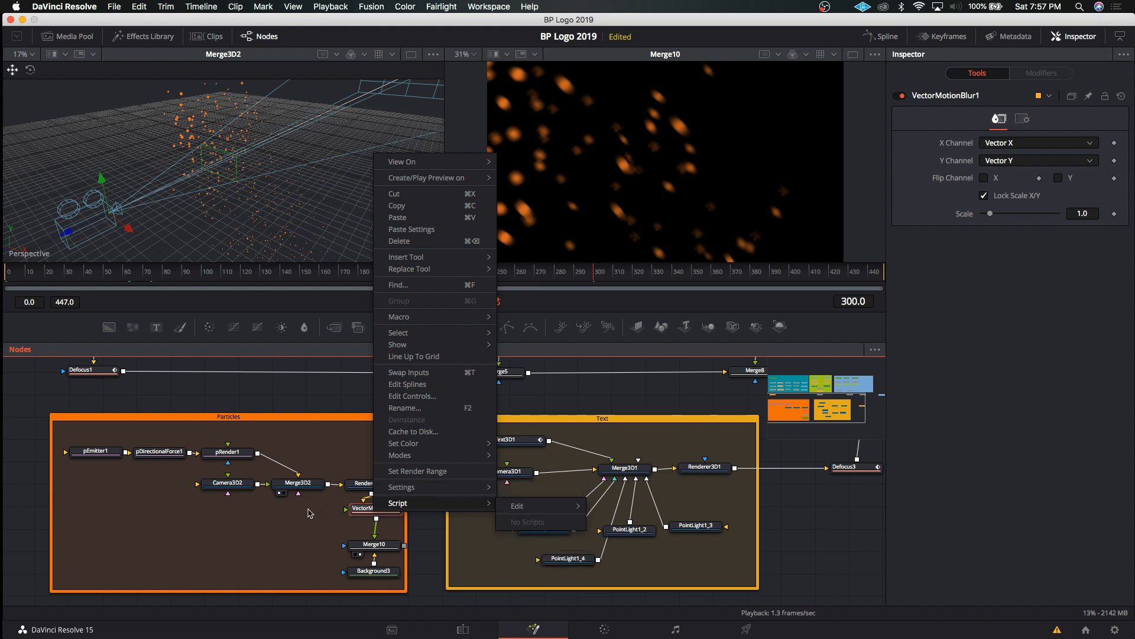
{"action": "left_click", "coordinate": [382, 512]}
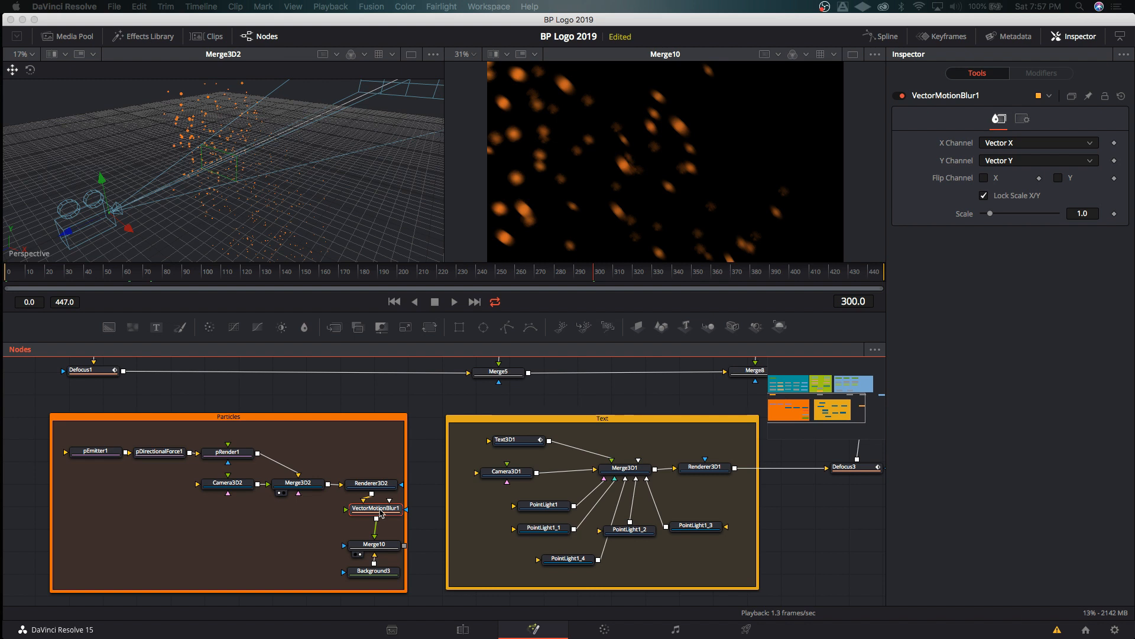
{"action": "key", "text": "Return"}
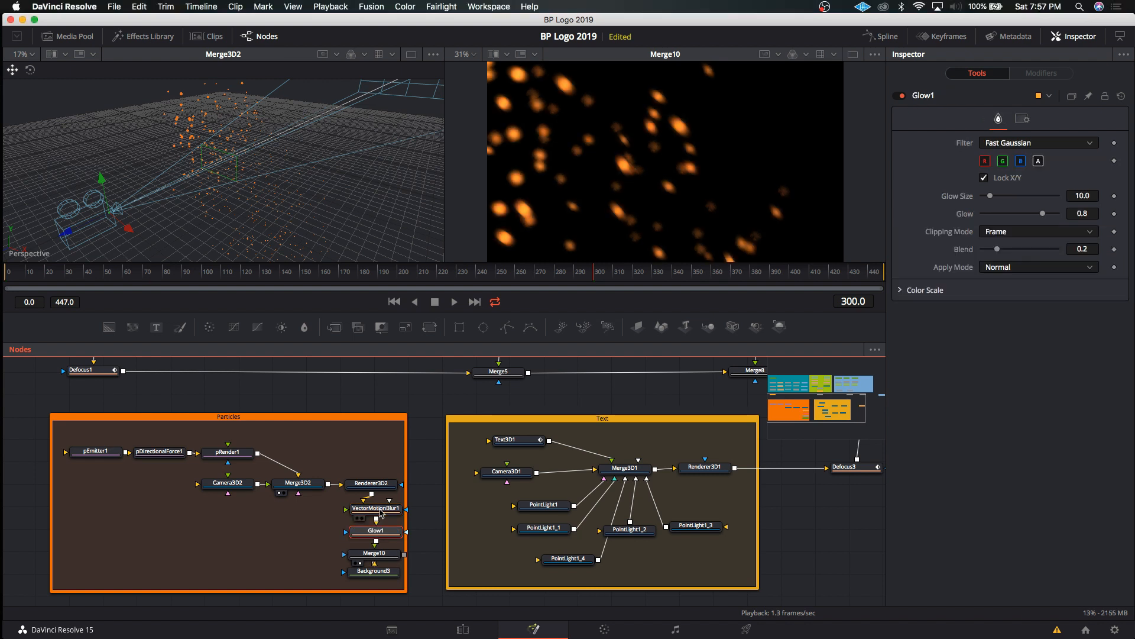
Try stronger and weaker glows on Glow1, settling on a Glow Size of 13.4 and a Glow of about 0.835.
{"action": "mouse_move", "coordinate": [998, 199]}
{"action": "left_mouse_down"}
{"action": "mouse_move", "coordinate": [976, 200]}
{"action": "mouse_move", "coordinate": [999, 196]}
{"action": "left_mouse_up"}
{"action": "left_click", "coordinate": [1020, 214]}
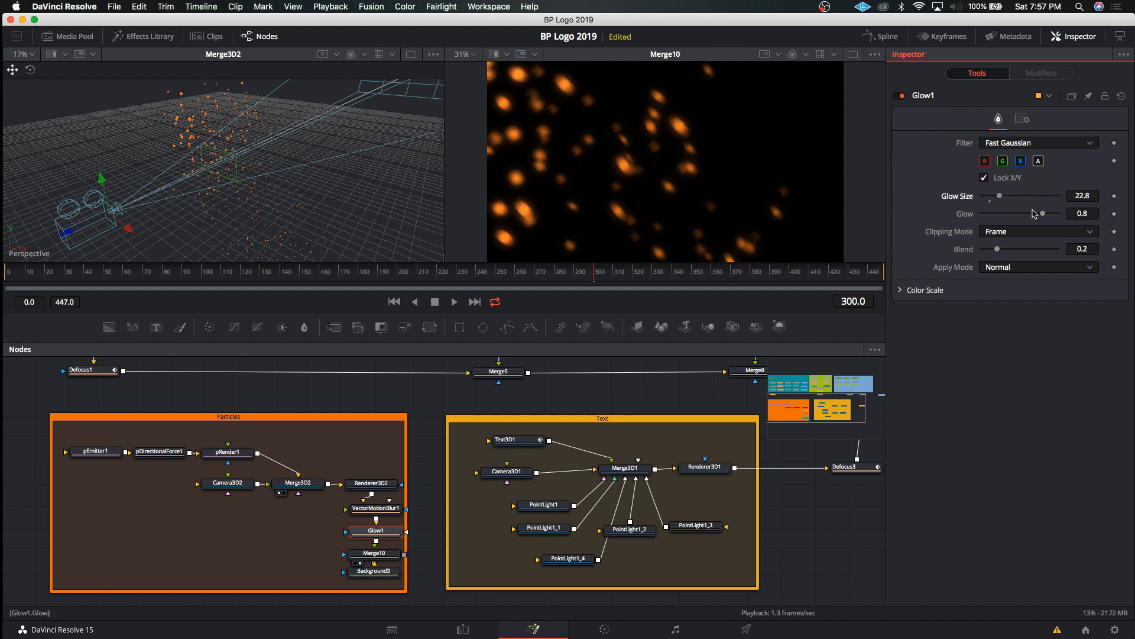
{"action": "left_click", "coordinate": [995, 214]}
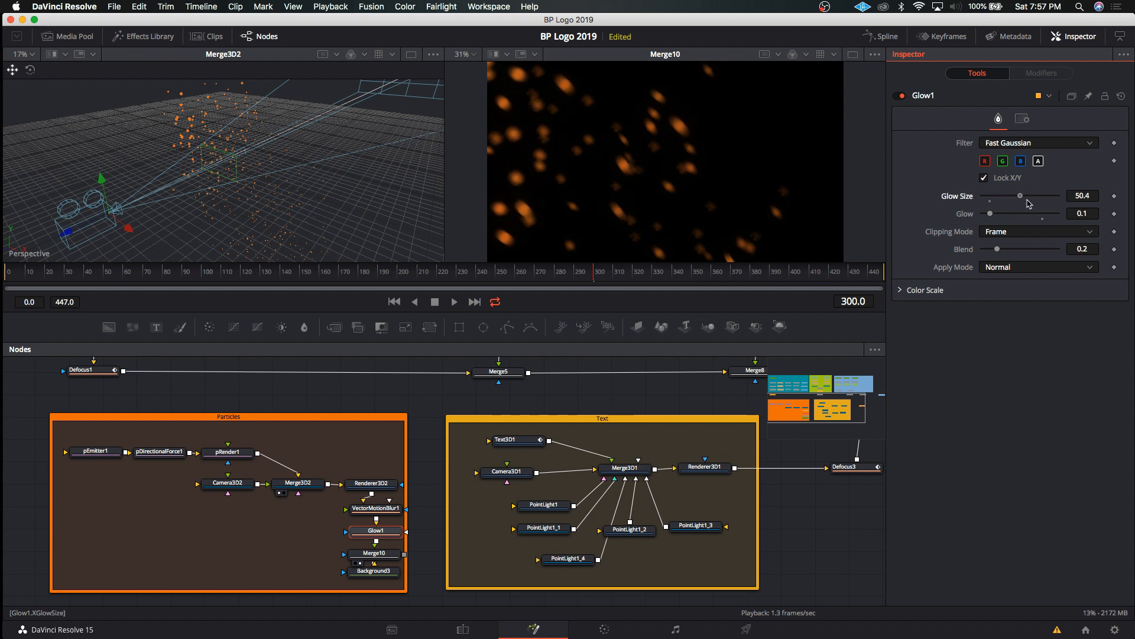
{"action": "left_click_drag", "start_coordinate": [989, 213], "coordinate": [1043, 219]}
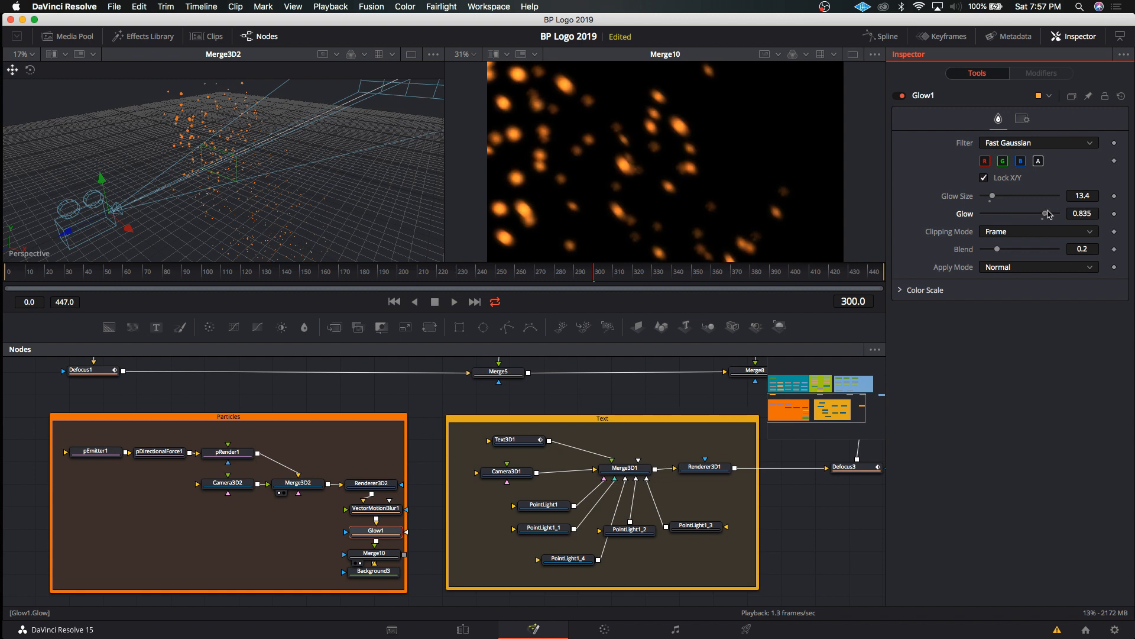
{"action": "mouse_move", "coordinate": [1049, 214]}
{"action": "left_mouse_down"}
{"action": "mouse_move", "coordinate": [1080, 215]}
{"action": "mouse_move", "coordinate": [1048, 219]}
{"action": "left_mouse_up"}
Lower the start point of pEmitter1's Size Over Life curve to about 0.25.
{"action": "left_click", "coordinate": [94, 452]}
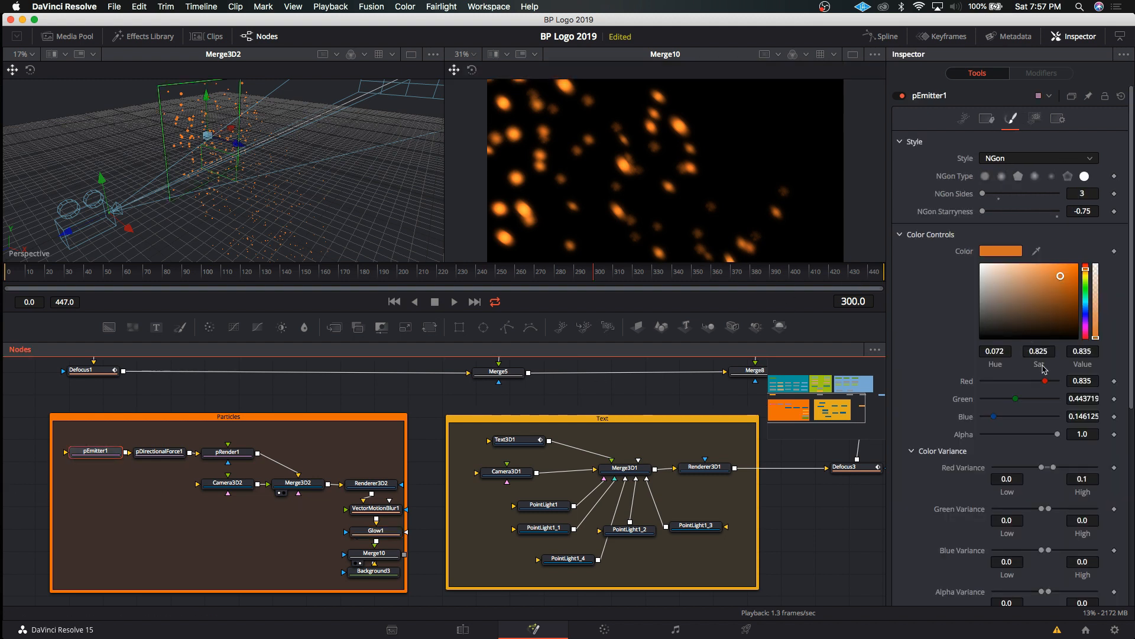
{"action": "left_click", "coordinate": [1034, 118]}
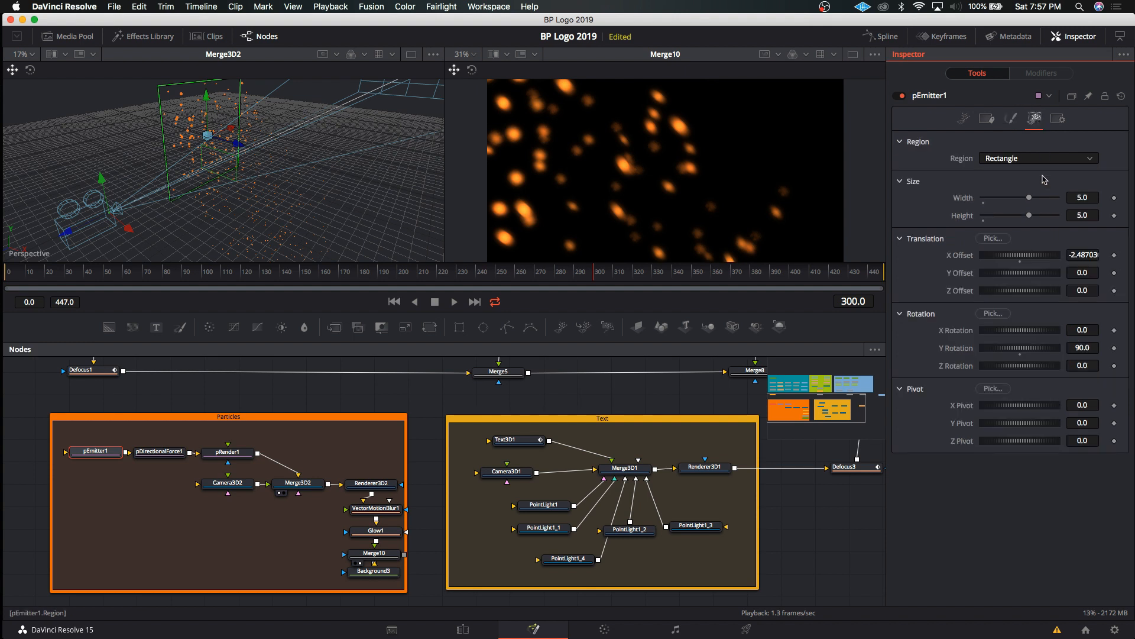
{"action": "left_click", "coordinate": [987, 118]}
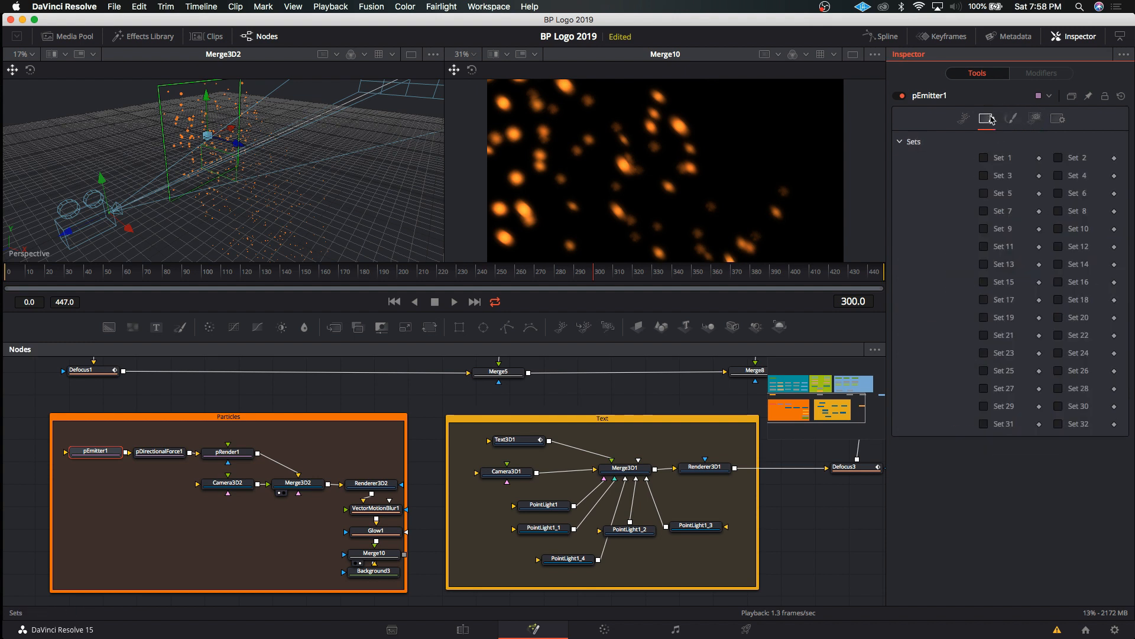
{"action": "left_click", "coordinate": [1034, 118]}
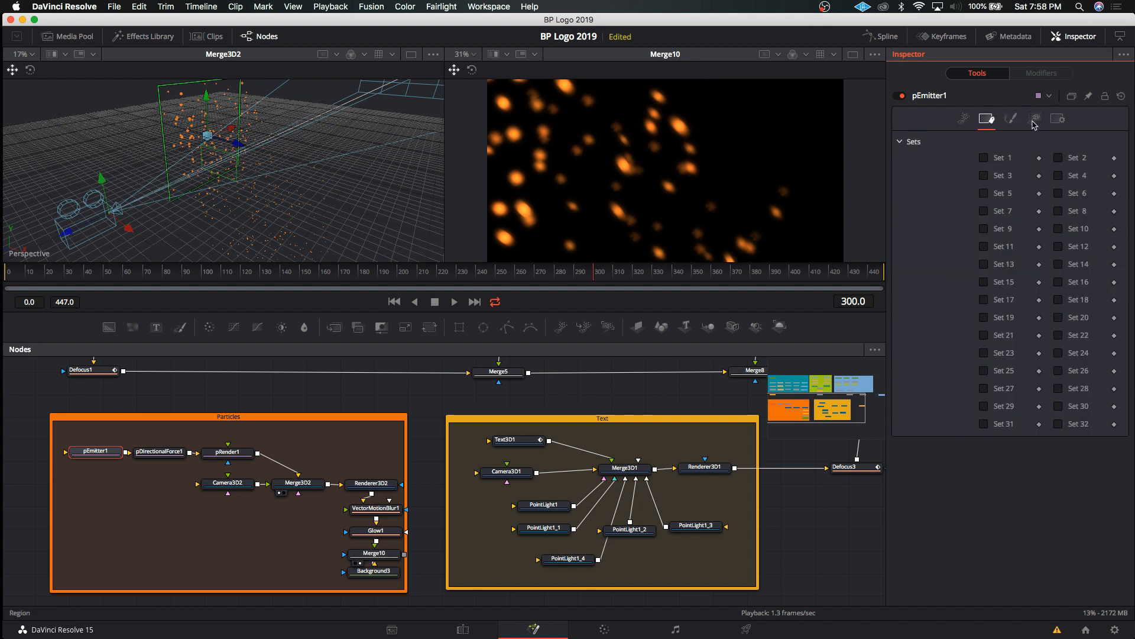
{"action": "left_click", "coordinate": [964, 118]}
{"action": "left_click", "coordinate": [1035, 118]}
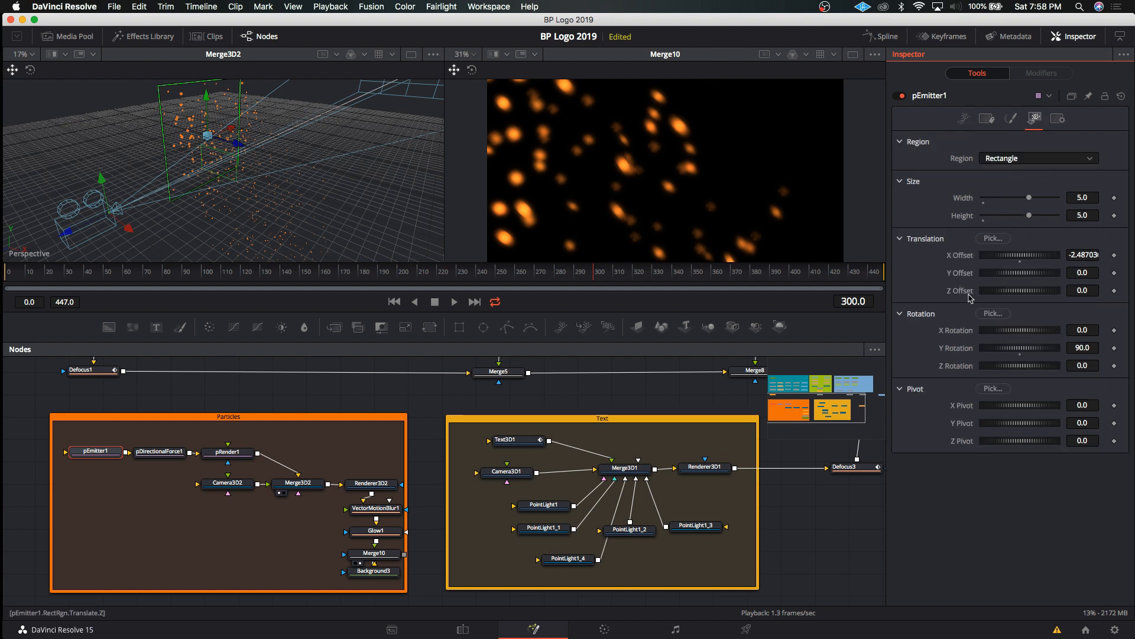
{"action": "left_click", "coordinate": [1058, 119]}
{"action": "left_click", "coordinate": [1034, 118]}
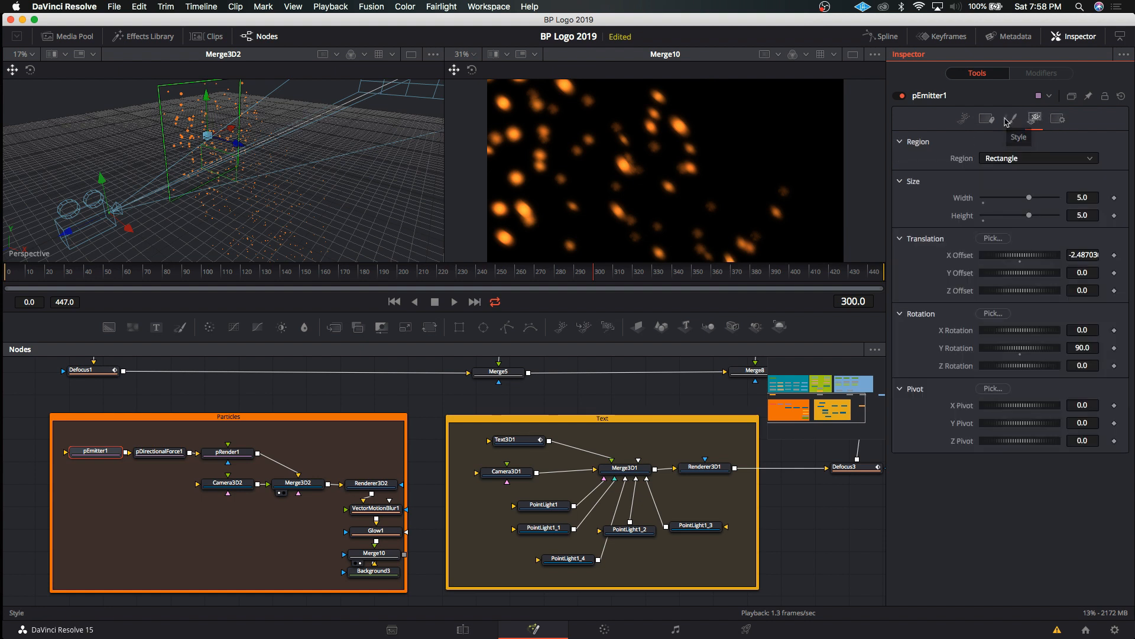
{"action": "left_click", "coordinate": [1010, 121]}
{"action": "scroll", "coordinate": [940, 443], "scroll_direction": "down", "scroll_amount": 5}
{"action": "scroll", "coordinate": [940, 442], "scroll_direction": "down", "scroll_amount": 2}
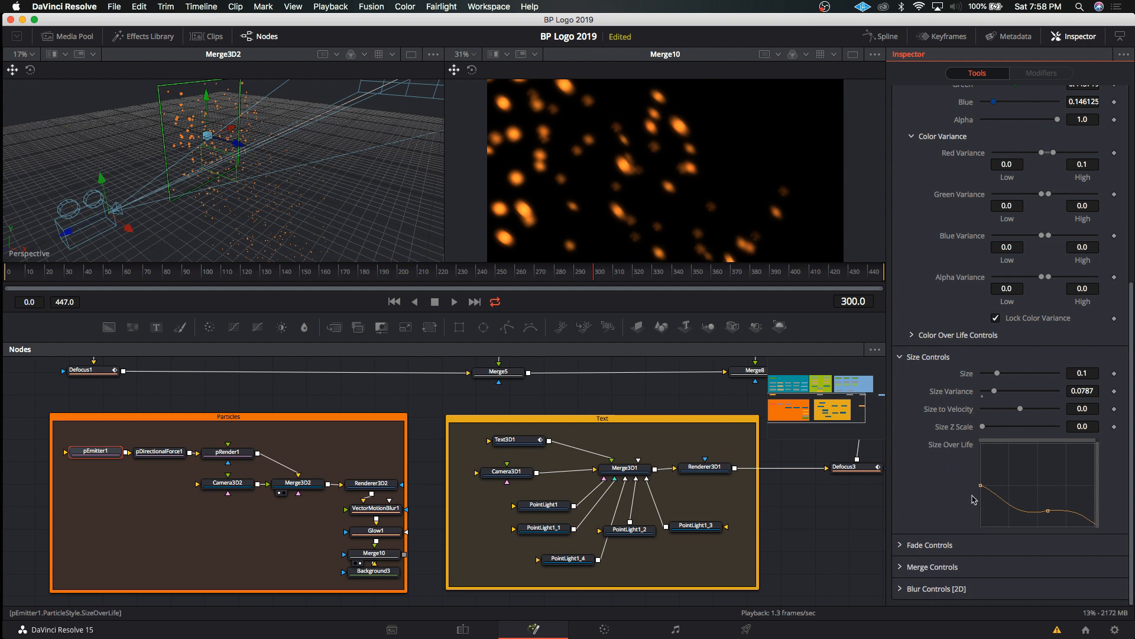
{"action": "left_click_drag", "start_coordinate": [981, 485], "coordinate": [976, 512]}
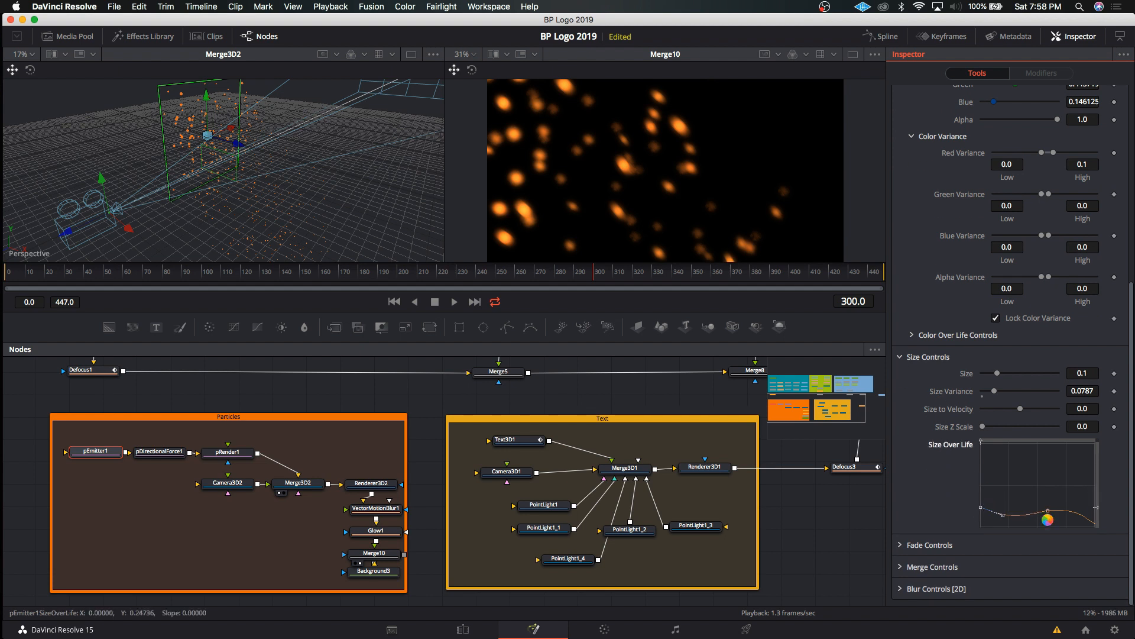
Try a lower middle point on pEmitter1's Size Over Life curve and delete that point.
{"action": "left_click_drag", "start_coordinate": [1047, 518], "coordinate": [1050, 523]}
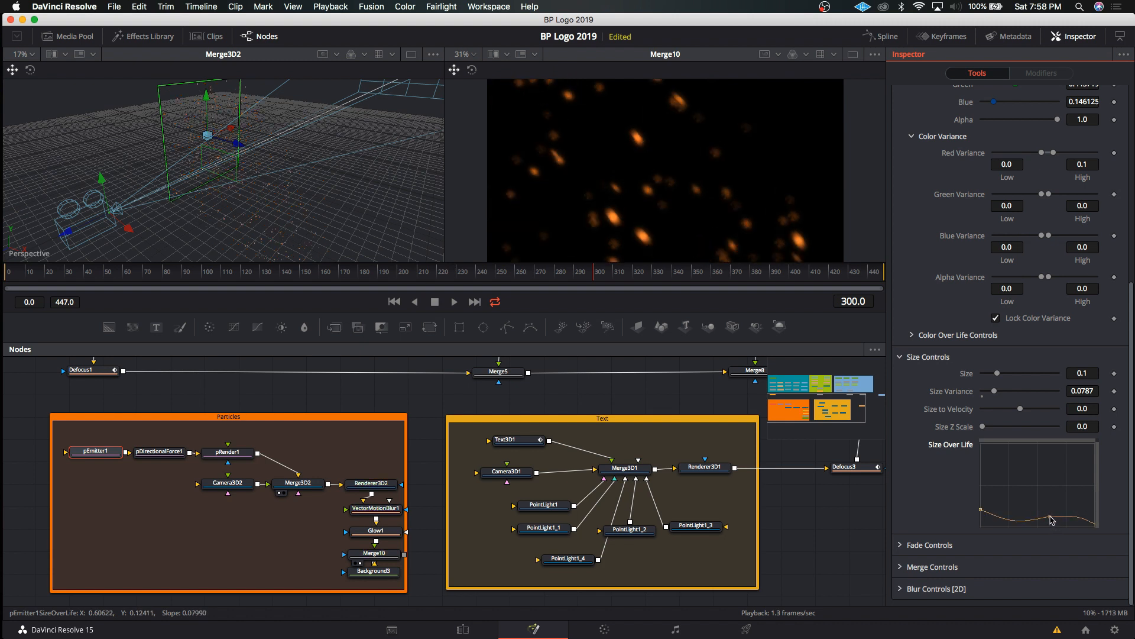
{"action": "right_click", "coordinate": [1048, 518]}
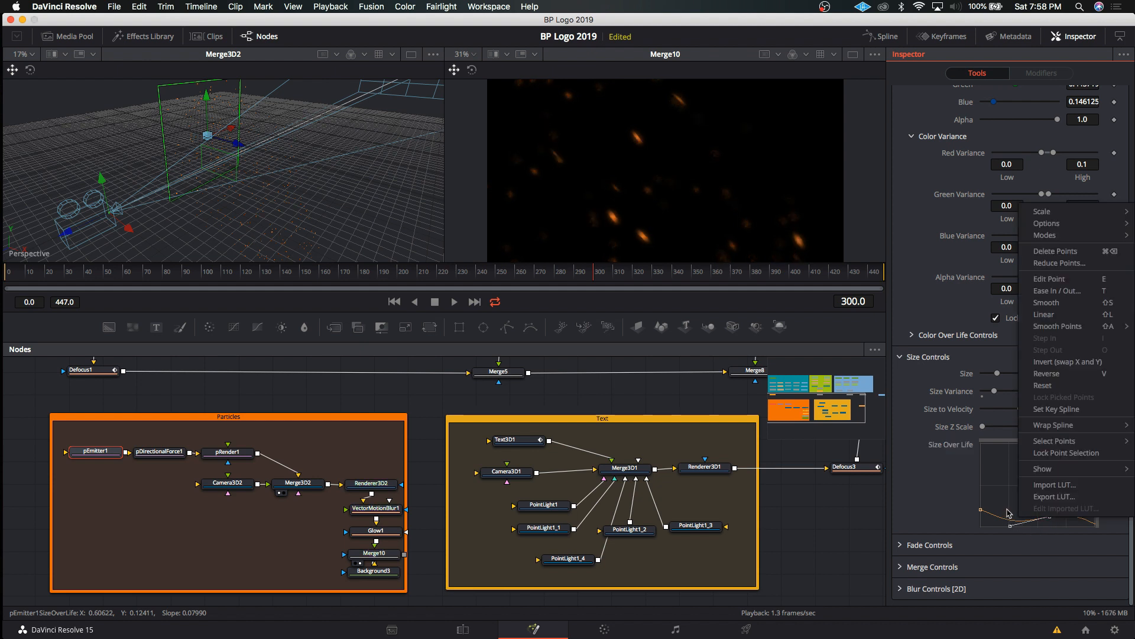
{"action": "left_click", "coordinate": [1001, 450]}
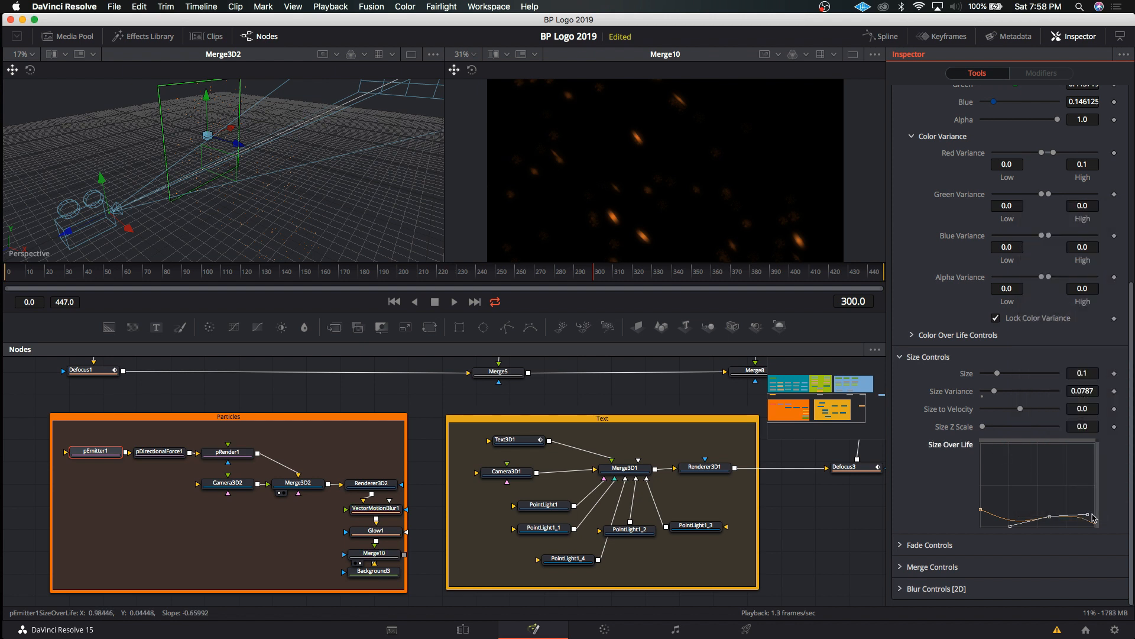
{"action": "right_click", "coordinate": [1050, 519]}
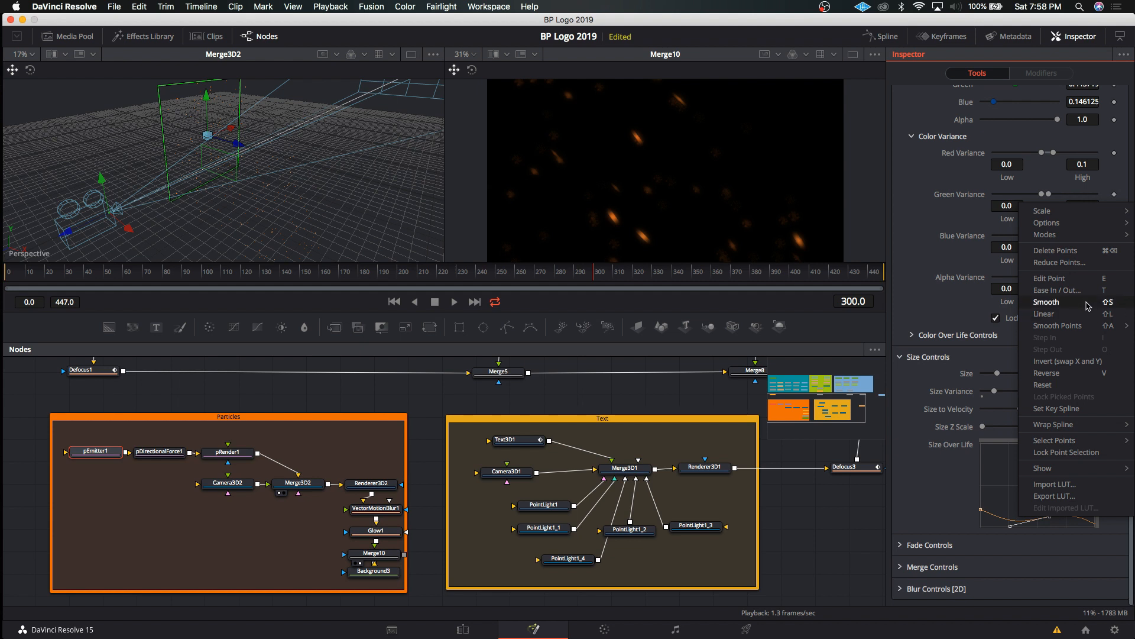
{"action": "left_click", "coordinate": [1075, 252]}
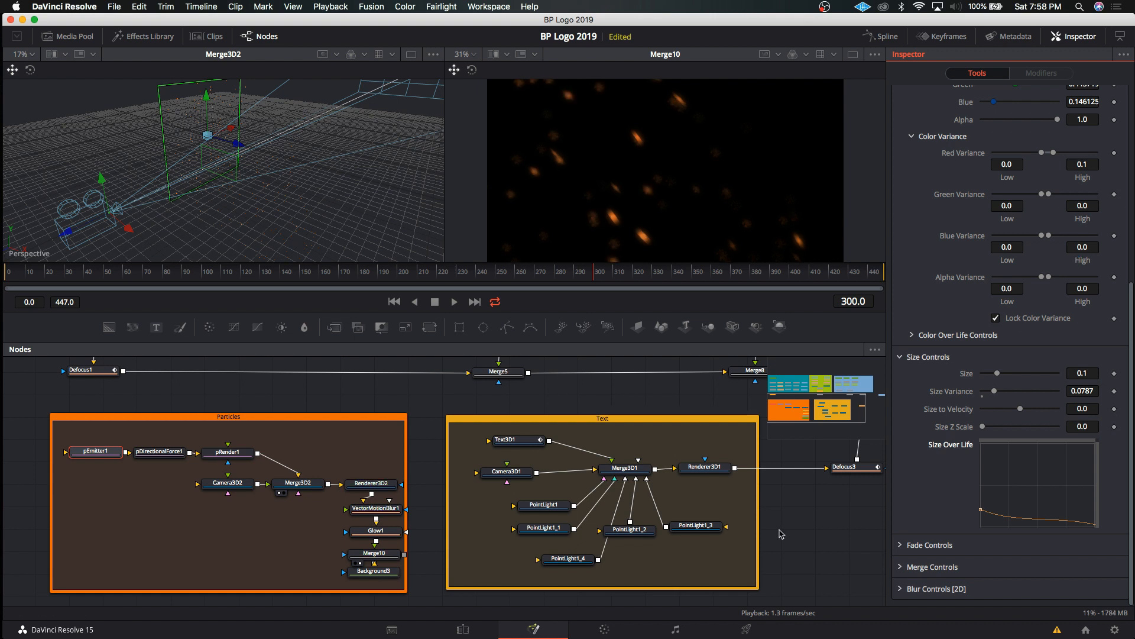
Play the animation briefly from frame 0, stop it and save the project.
{"action": "left_click", "coordinate": [394, 302]}
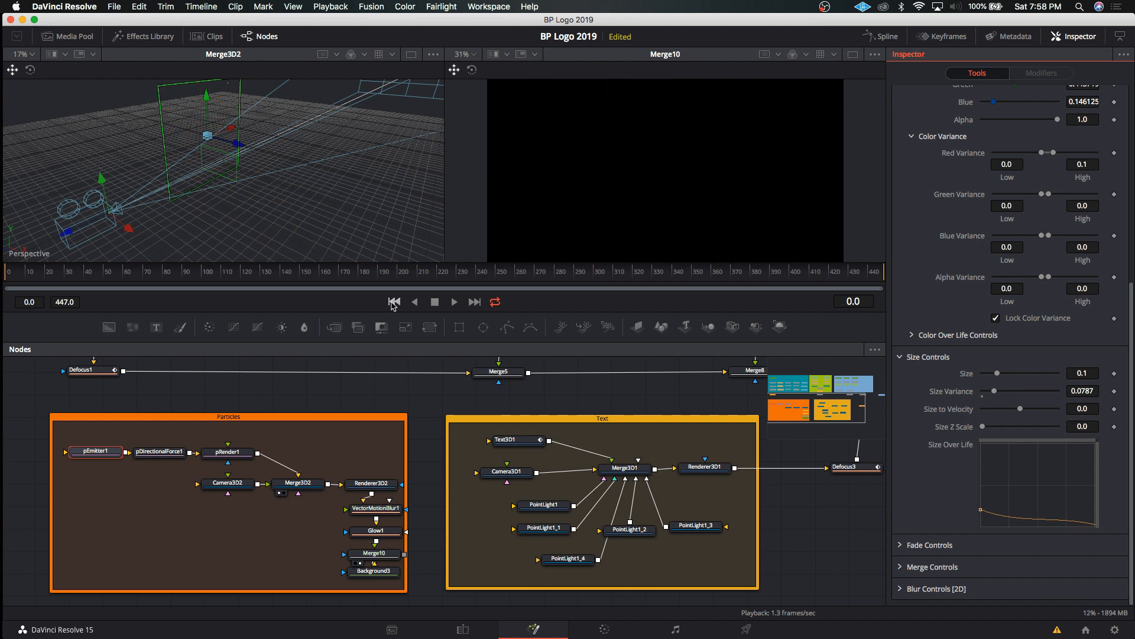
{"action": "left_click", "coordinate": [454, 302]}
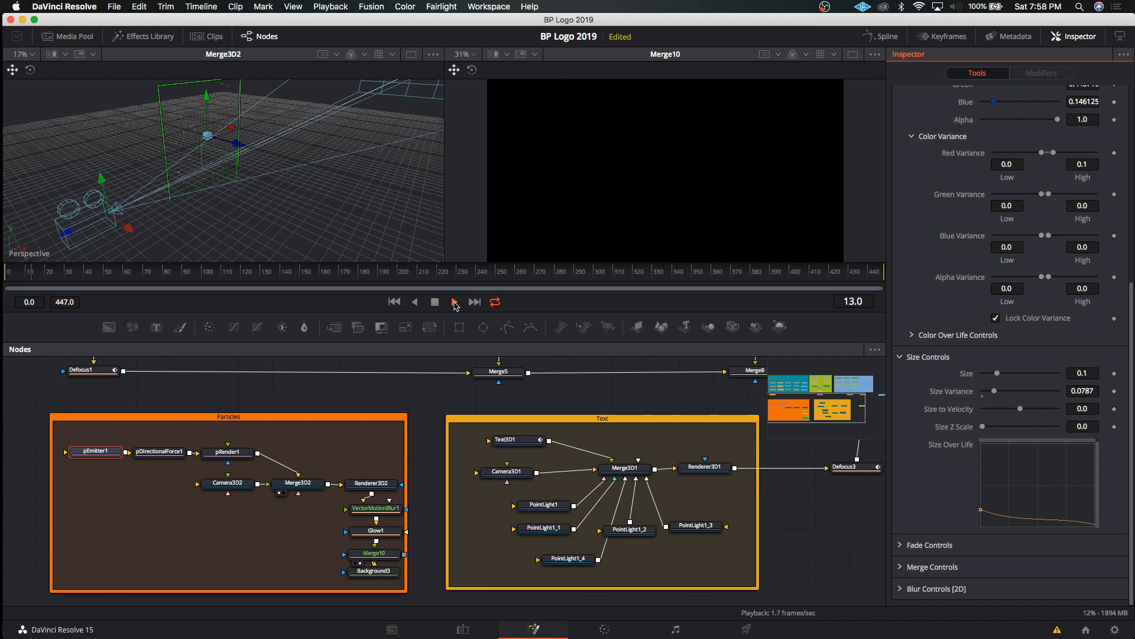
{"action": "left_click", "coordinate": [435, 301]}
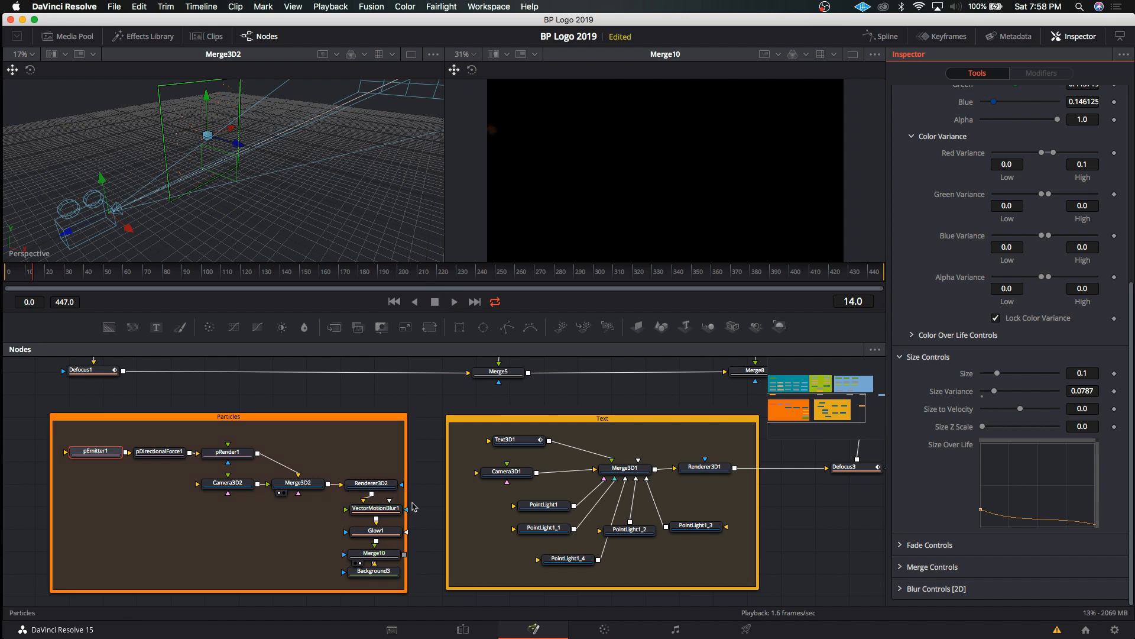
{"action": "key", "text": "super+s"}
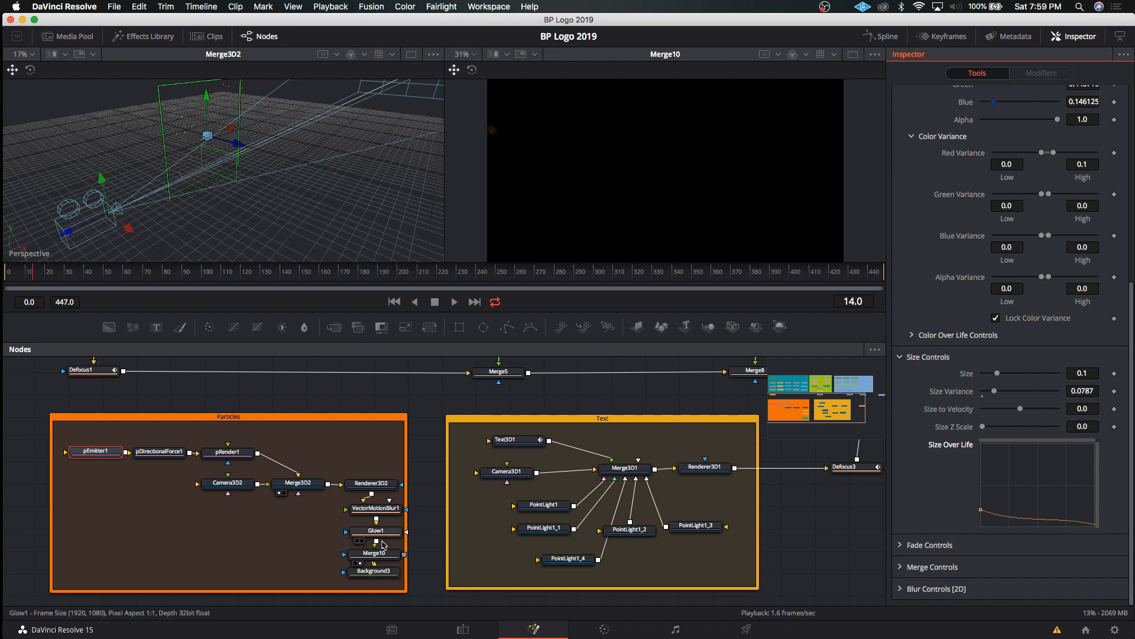
Delete the Background3 and Merge10 nodes from the Particles group.
{"action": "left_click", "coordinate": [384, 573]}
{"action": "key", "text": "Delete"}
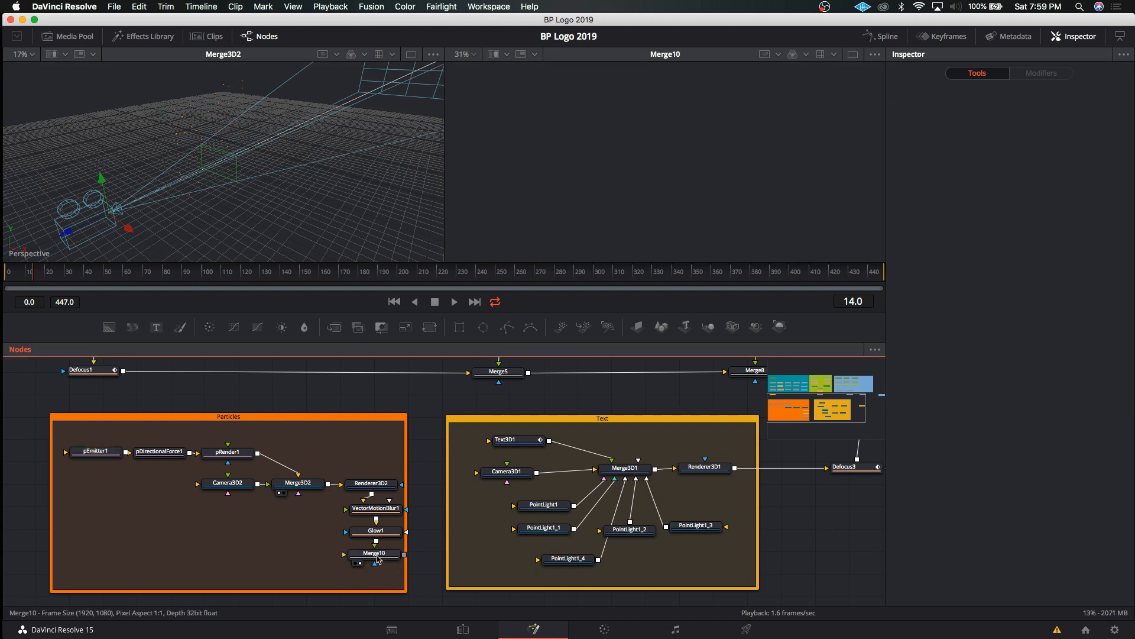
{"action": "left_click", "coordinate": [381, 555]}
{"action": "key", "text": "Delete"}
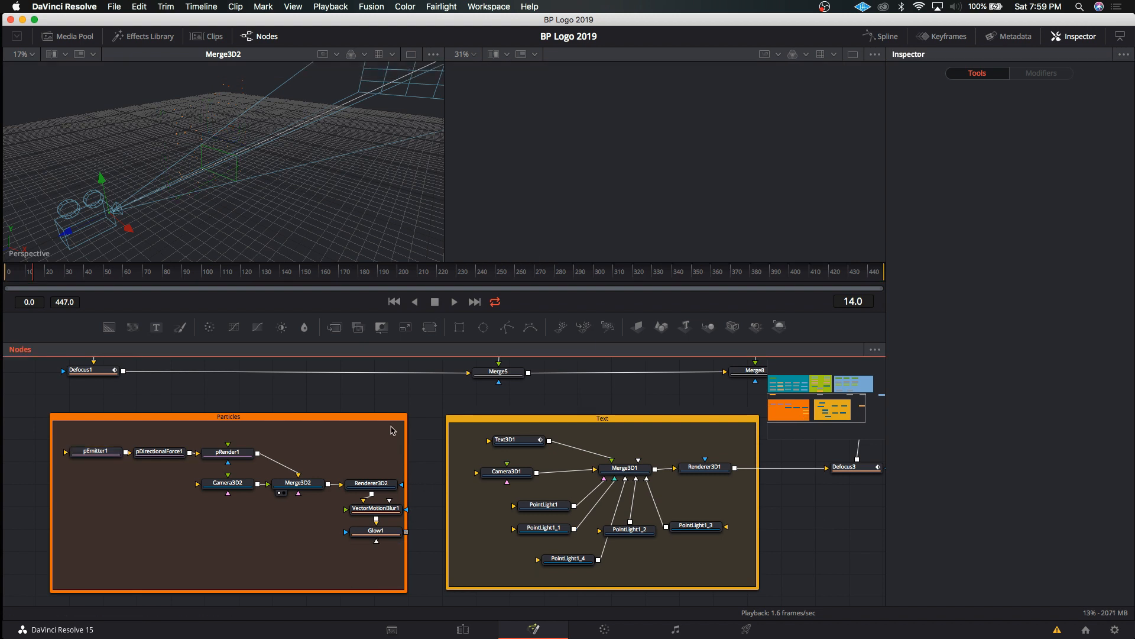
Shift the Particles group slightly left and move the Defocus3 node slightly right.
{"action": "left_click_drag", "start_coordinate": [390, 430], "coordinate": [368, 414]}
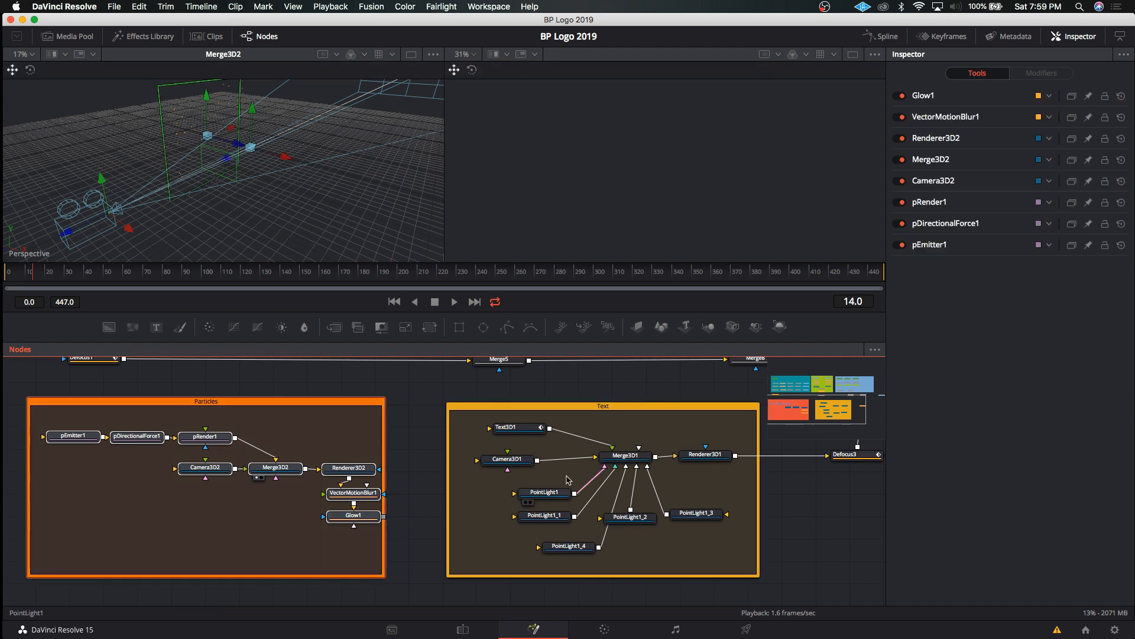
{"action": "left_click_drag", "start_coordinate": [819, 456], "coordinate": [608, 562]}
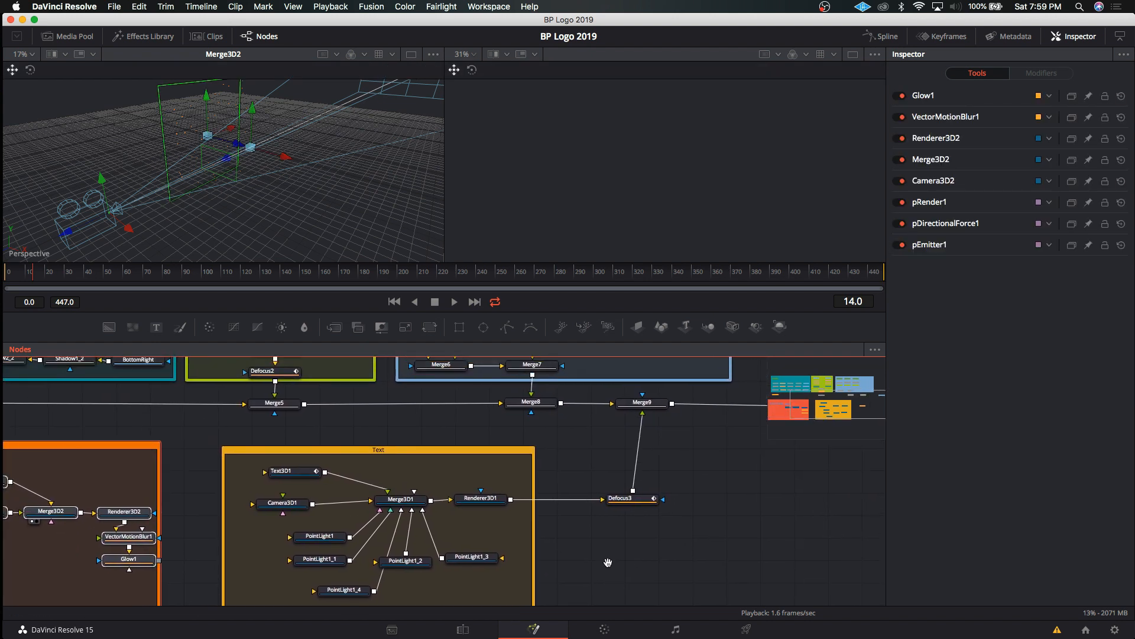
{"action": "left_click_drag", "start_coordinate": [640, 500], "coordinate": [666, 500]}
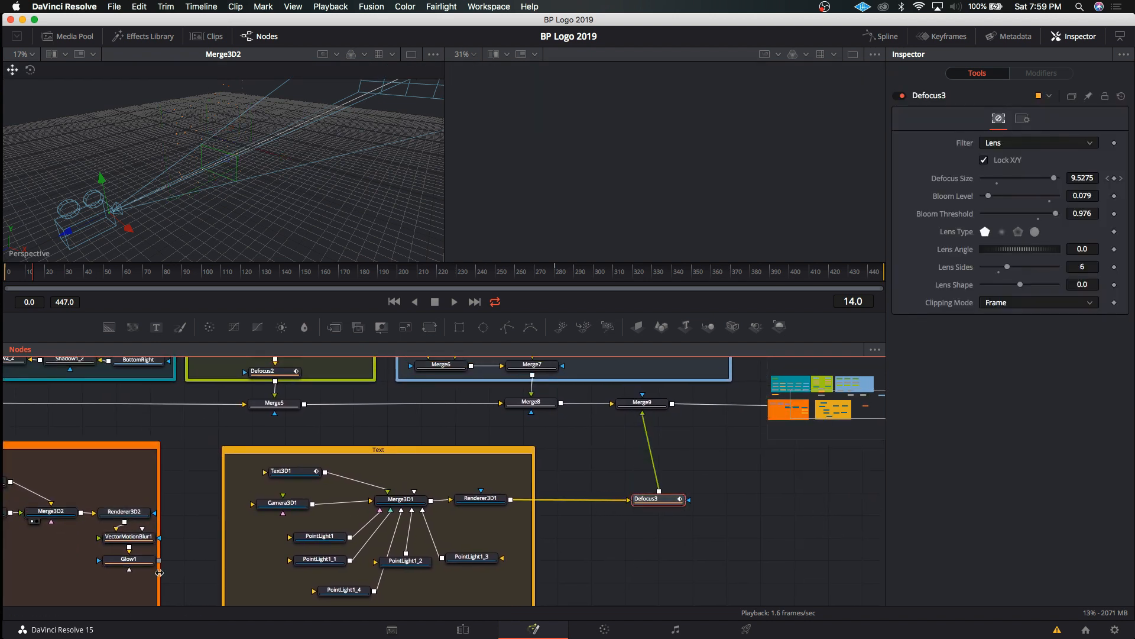
Rearrange Glow1 and VectorMotionBlur1 in a stack above Renderer3D2 inside the Particles group.
{"action": "left_click_drag", "start_coordinate": [141, 563], "coordinate": [144, 466]}
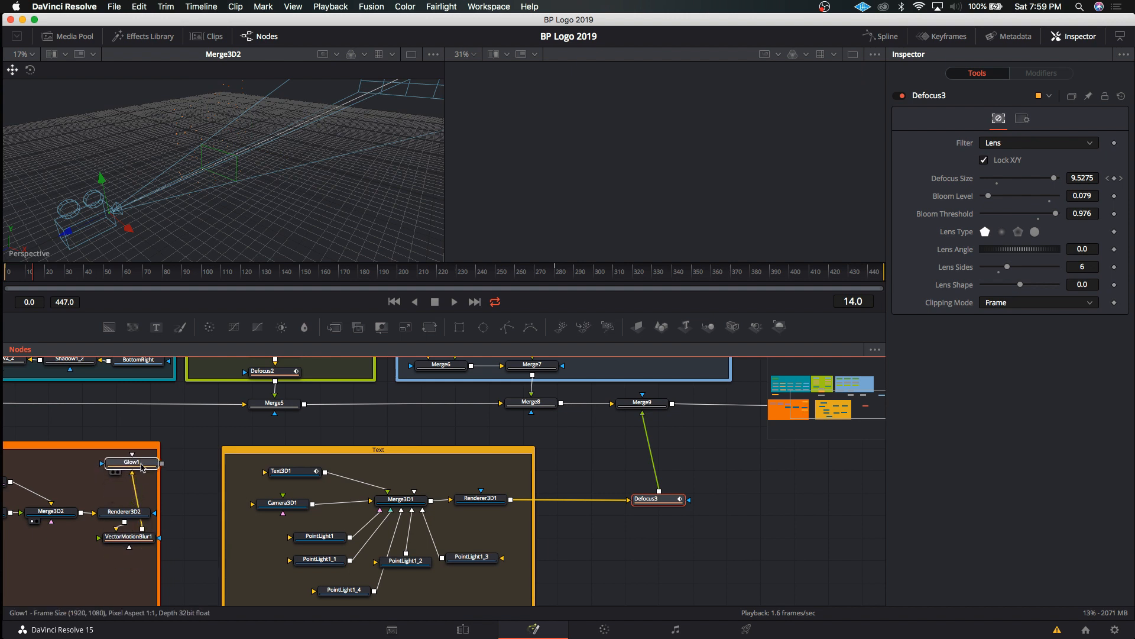
{"action": "left_click_drag", "start_coordinate": [131, 541], "coordinate": [134, 454]}
{"action": "scroll", "coordinate": [198, 558], "scroll_direction": "up", "scroll_amount": 2}
{"action": "scroll", "coordinate": [197, 558], "scroll_direction": "left", "scroll_amount": 3}
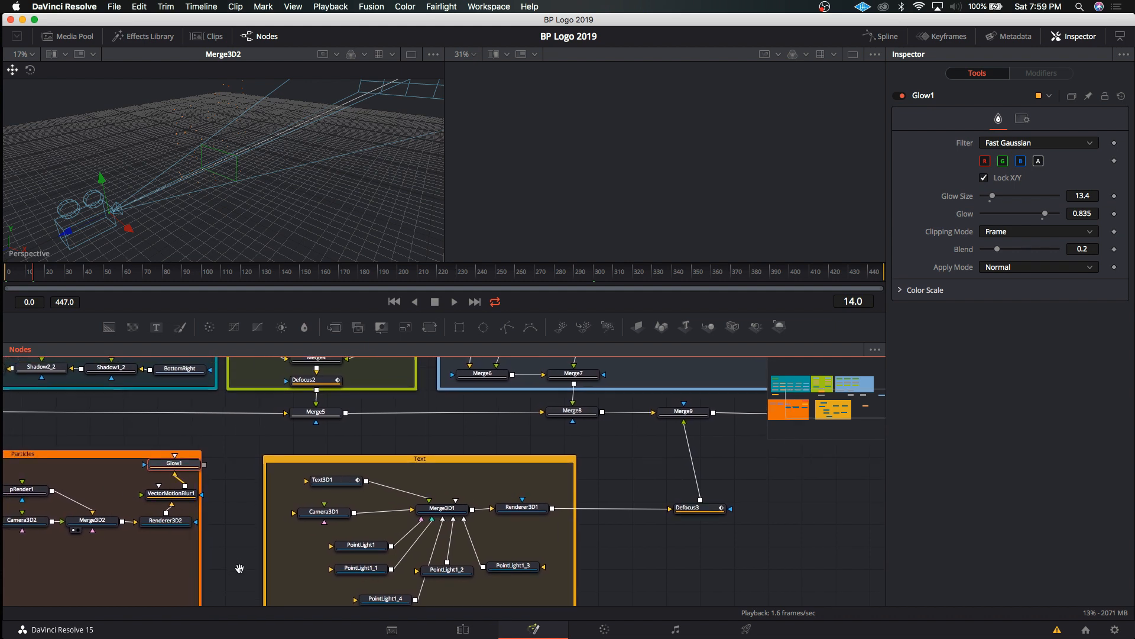
Move MediaOut1 far to the right of Merge9 to make room for another node.
{"action": "scroll", "coordinate": [844, 497], "scroll_direction": "right", "scroll_amount": 5}
{"action": "scroll", "coordinate": [844, 497], "scroll_direction": "up", "scroll_amount": 1}
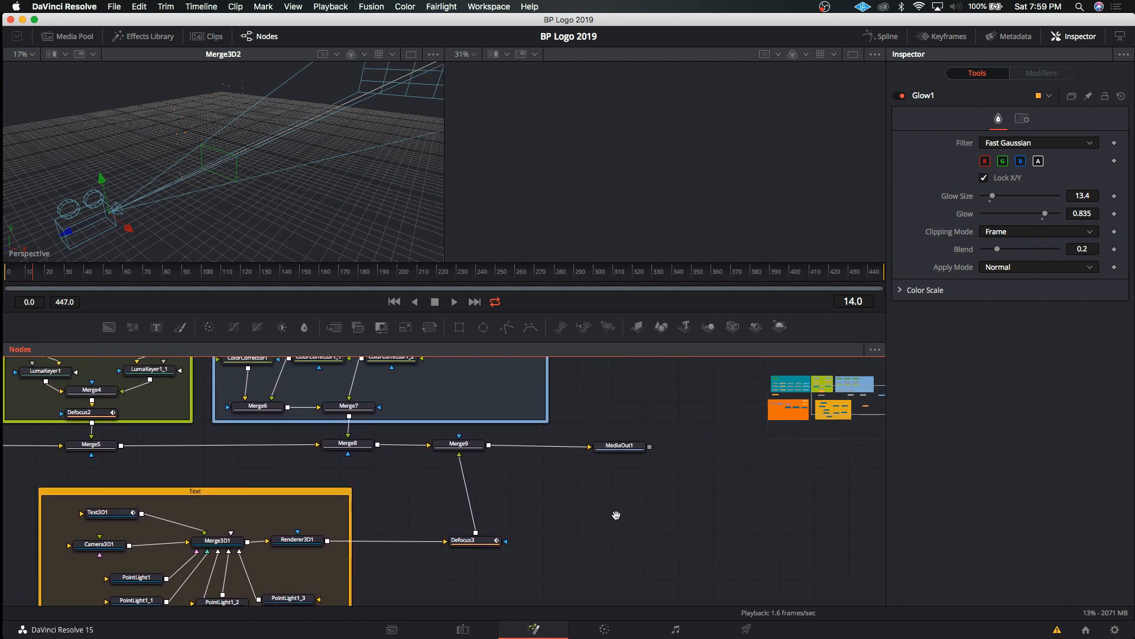
{"action": "left_click_drag", "start_coordinate": [624, 444], "coordinate": [825, 448]}
{"action": "scroll", "coordinate": [825, 448], "scroll_direction": "up", "scroll_amount": 1}
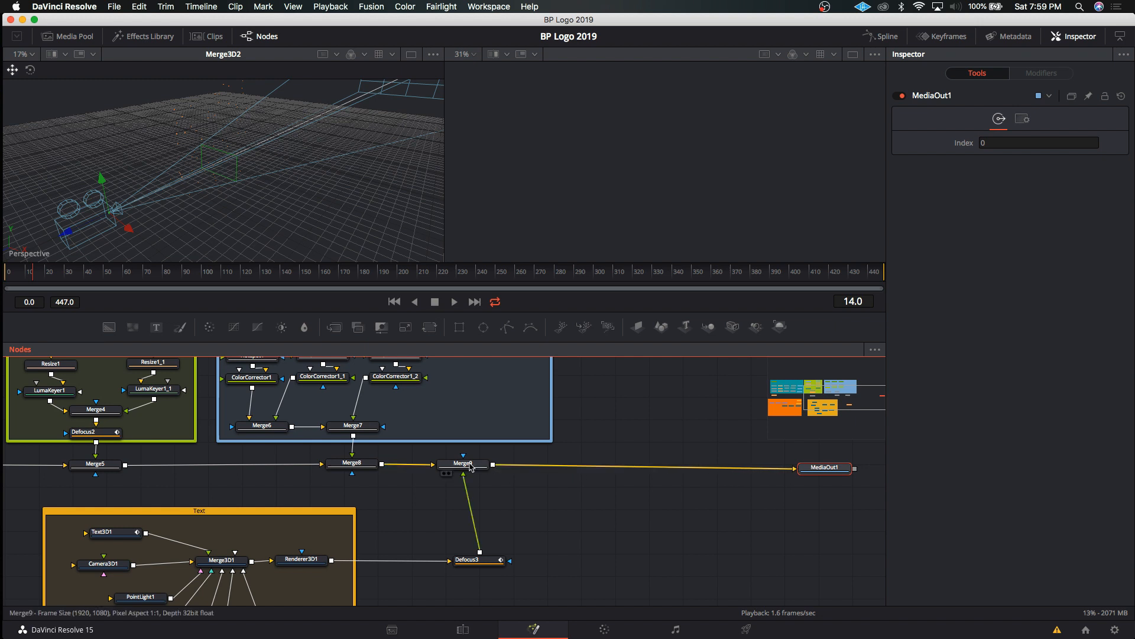
Align Merge9 above Defocus3, then insert a Merge node between Merge9 and MediaOut1 and space it further right.
{"action": "left_click_drag", "start_coordinate": [470, 466], "coordinate": [483, 467]}
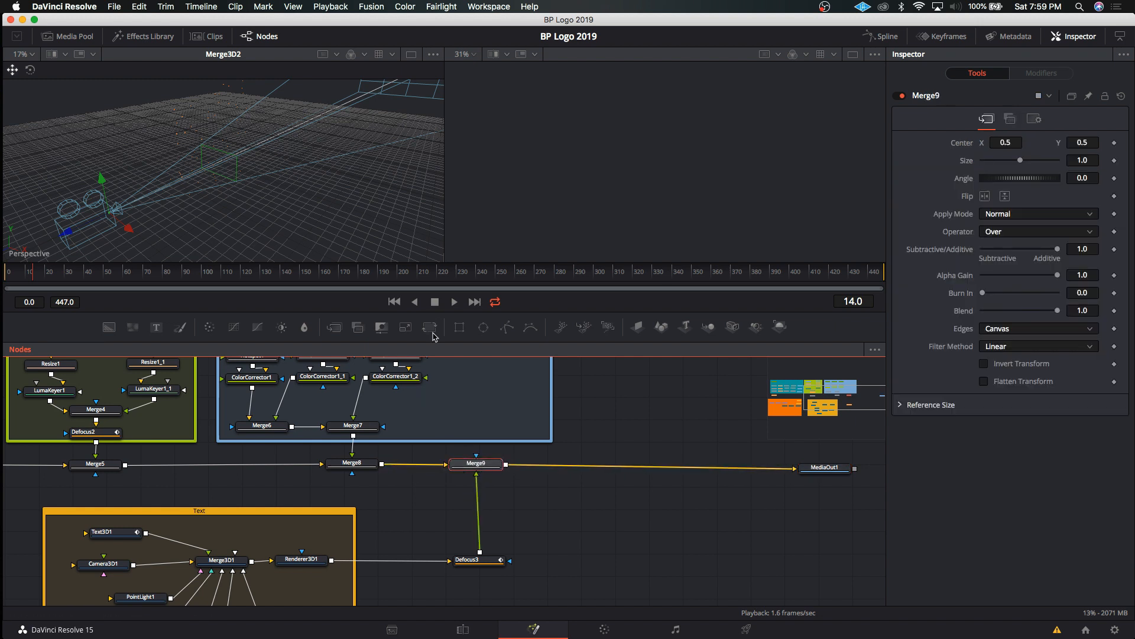
{"action": "left_click", "coordinate": [339, 330]}
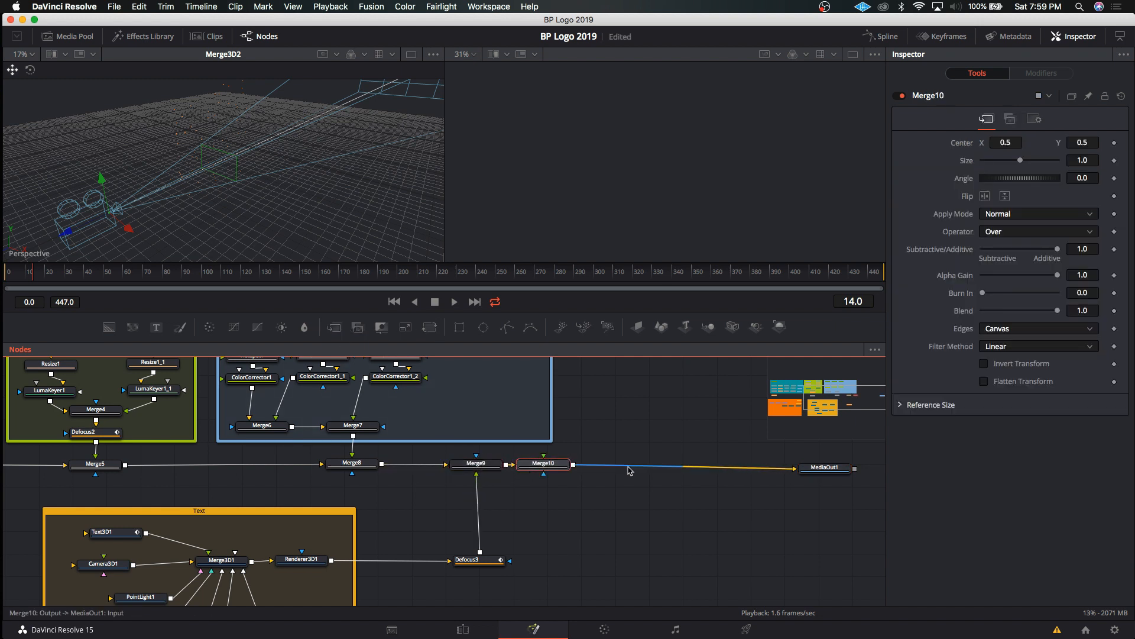
{"action": "left_click_drag", "start_coordinate": [550, 470], "coordinate": [572, 470]}
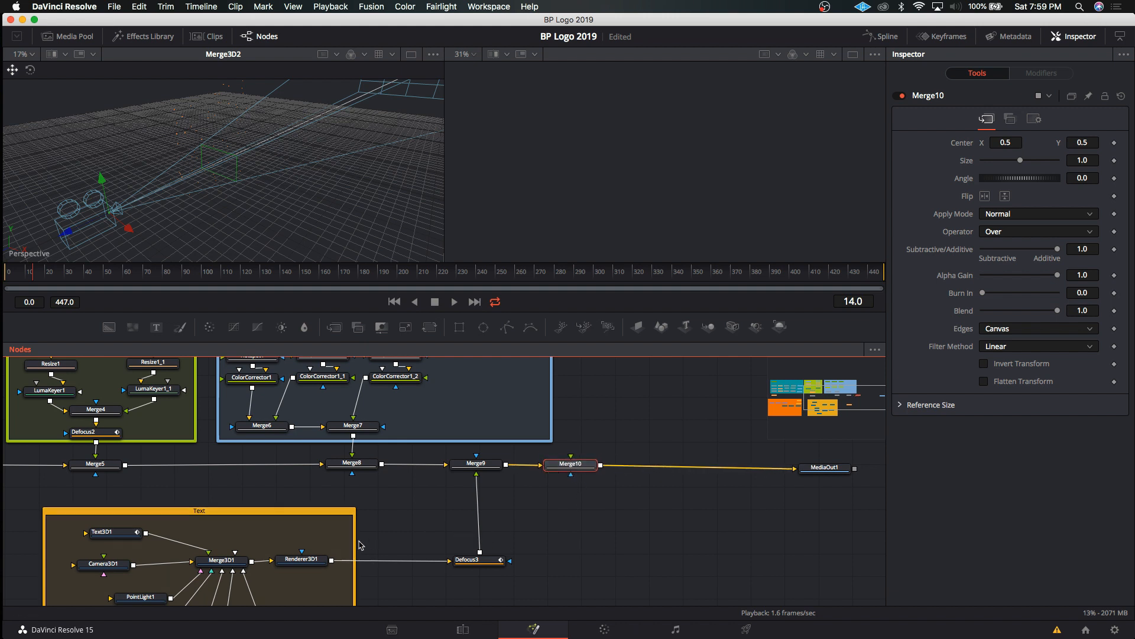
{"action": "left_click_drag", "start_coordinate": [361, 545], "coordinate": [587, 513]}
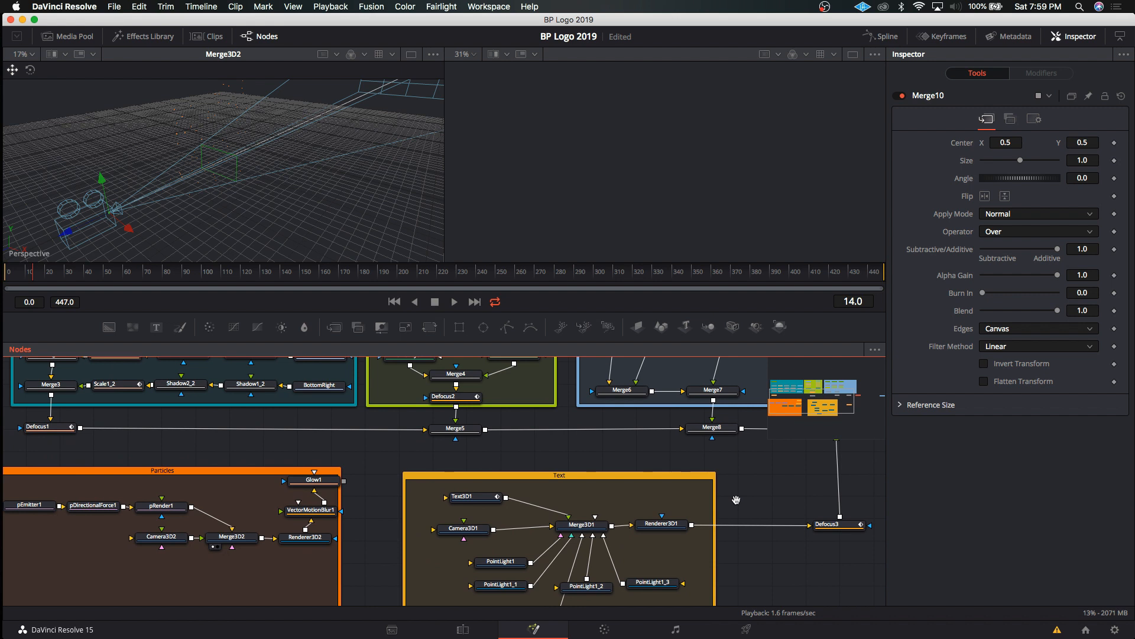
{"action": "left_click_drag", "start_coordinate": [736, 500], "coordinate": [376, 503]}
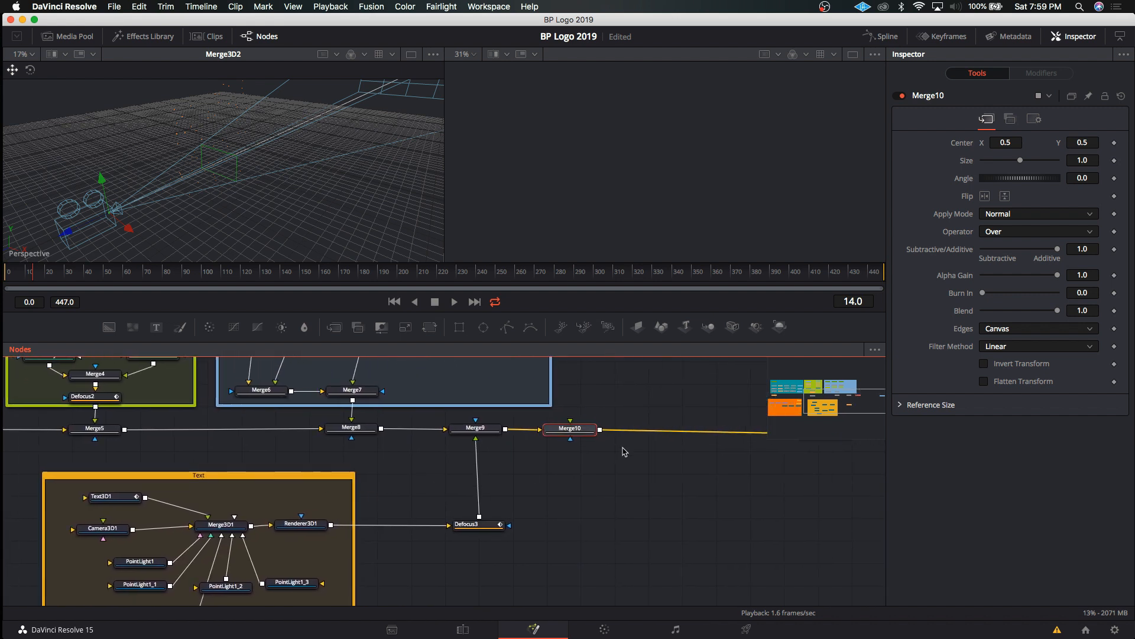
{"action": "left_click_drag", "start_coordinate": [579, 433], "coordinate": [614, 437]}
Connect Glow1's output to Merge10's foreground input and show Merge10 in the second viewer at frame 280.
{"action": "scroll", "coordinate": [117, 504], "scroll_direction": "left", "scroll_amount": 10}
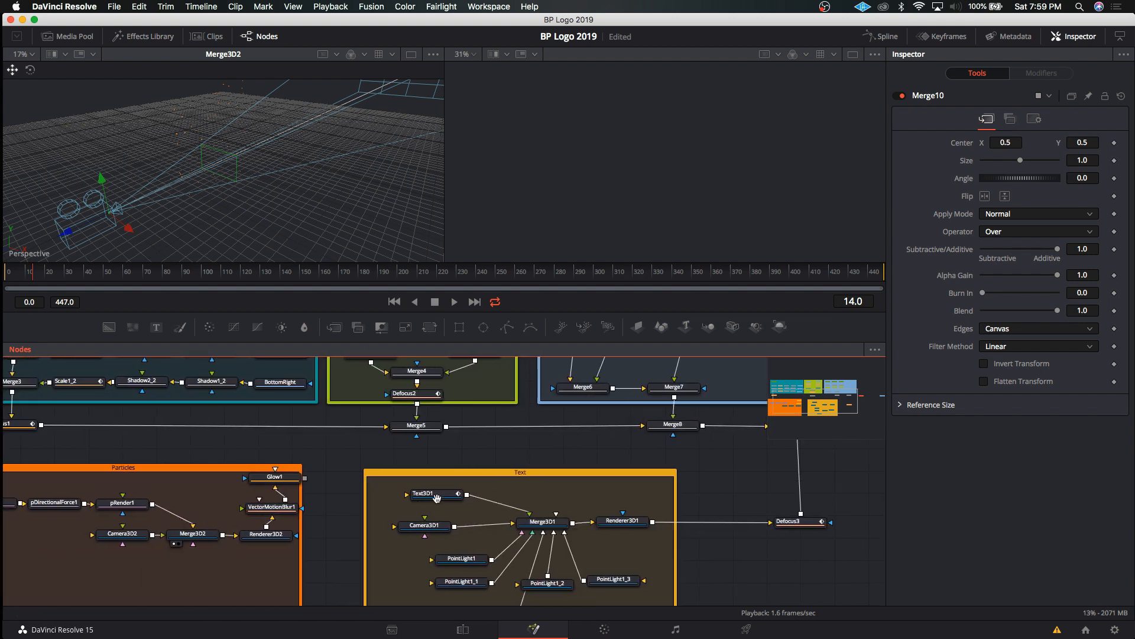
{"action": "left_click_drag", "start_coordinate": [312, 483], "coordinate": [456, 434]}
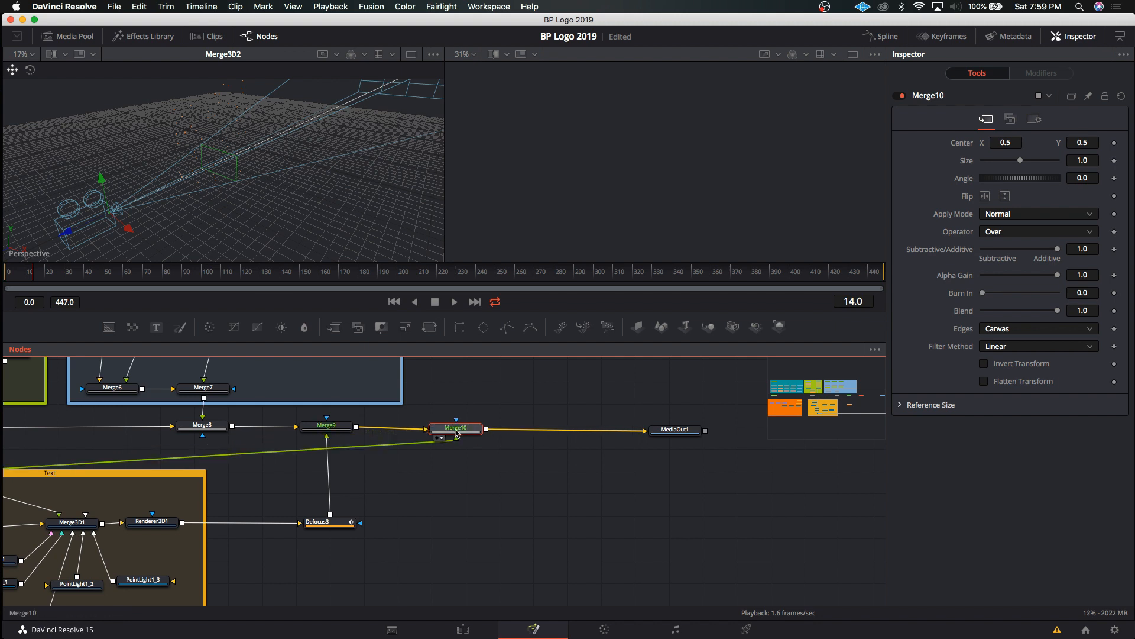
{"action": "key", "text": "2"}
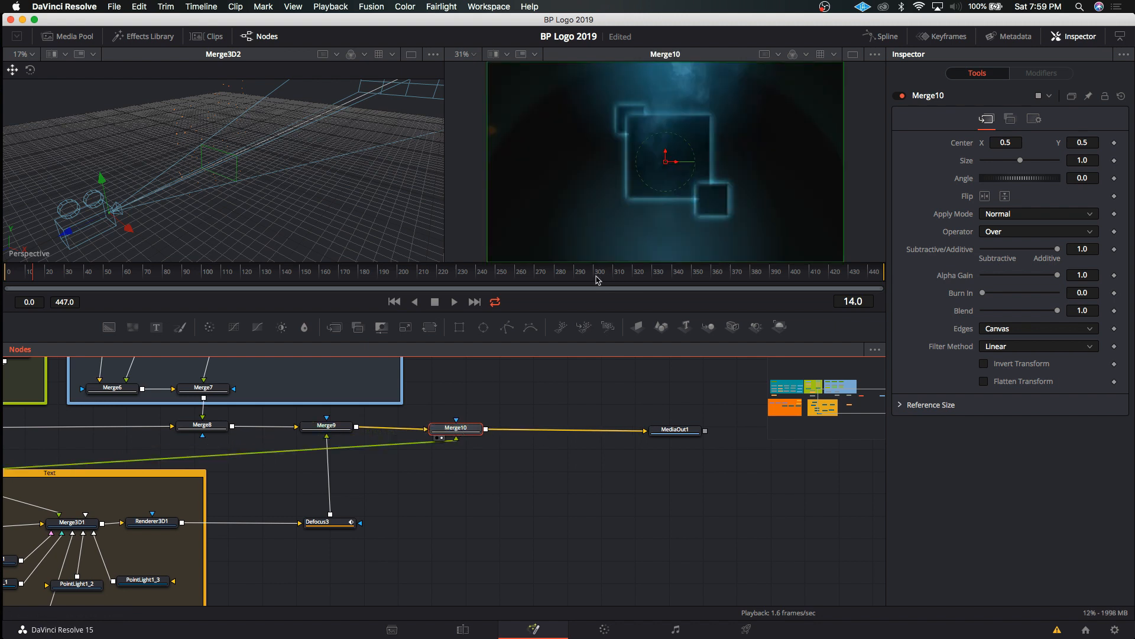
{"action": "left_click", "coordinate": [564, 276]}
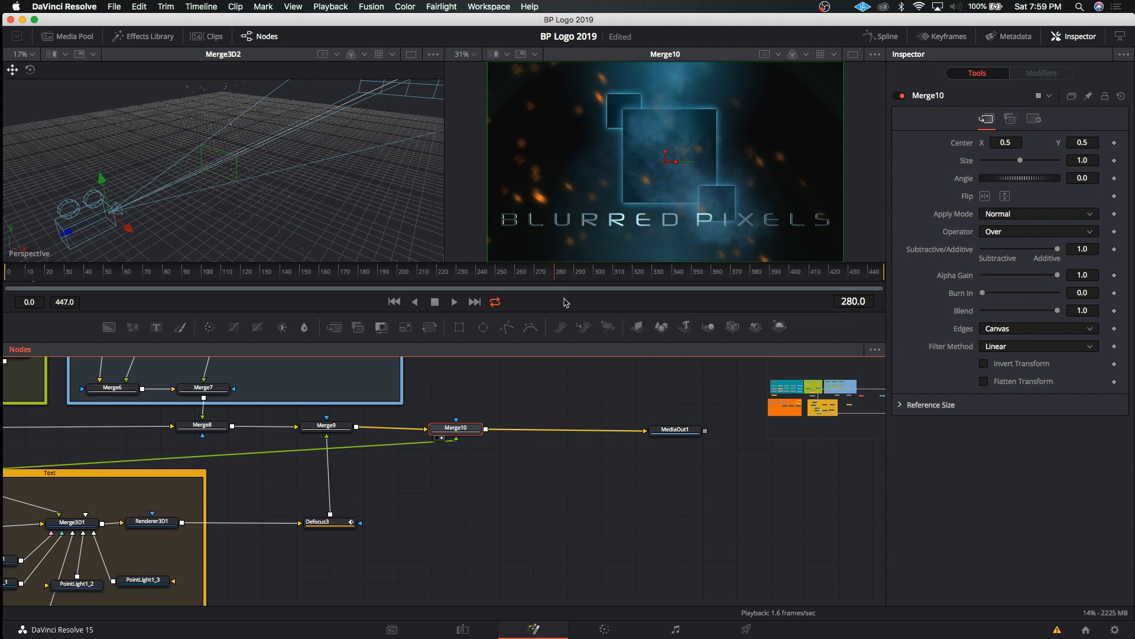
Save the BP Logo 2019 project.
{"action": "left_click", "coordinate": [114, 6]}
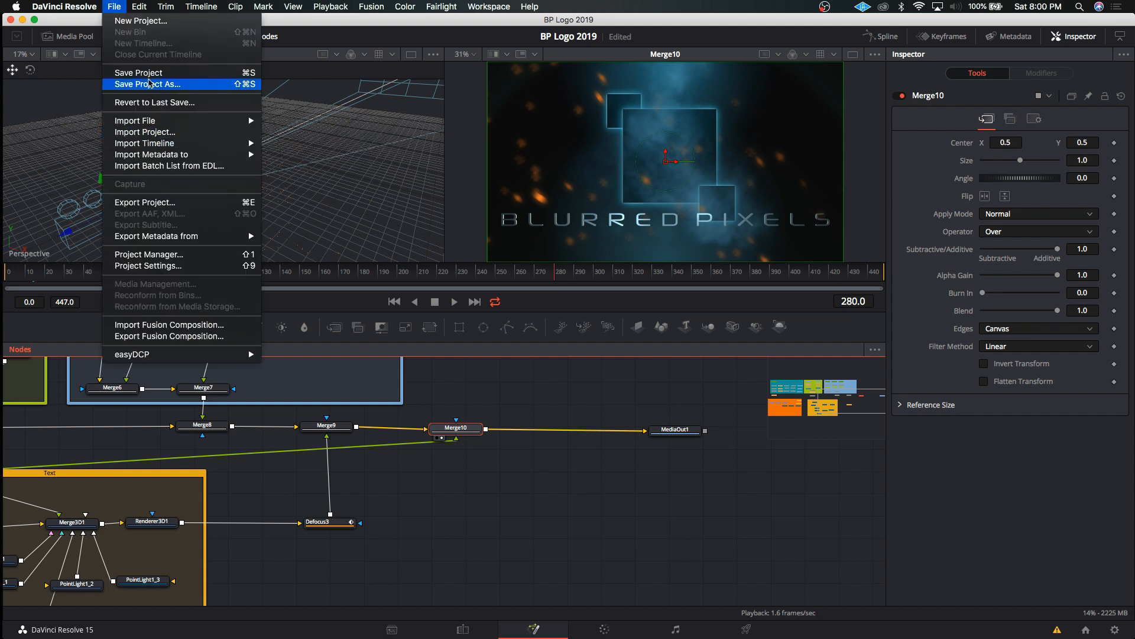
{"action": "left_click", "coordinate": [148, 72]}
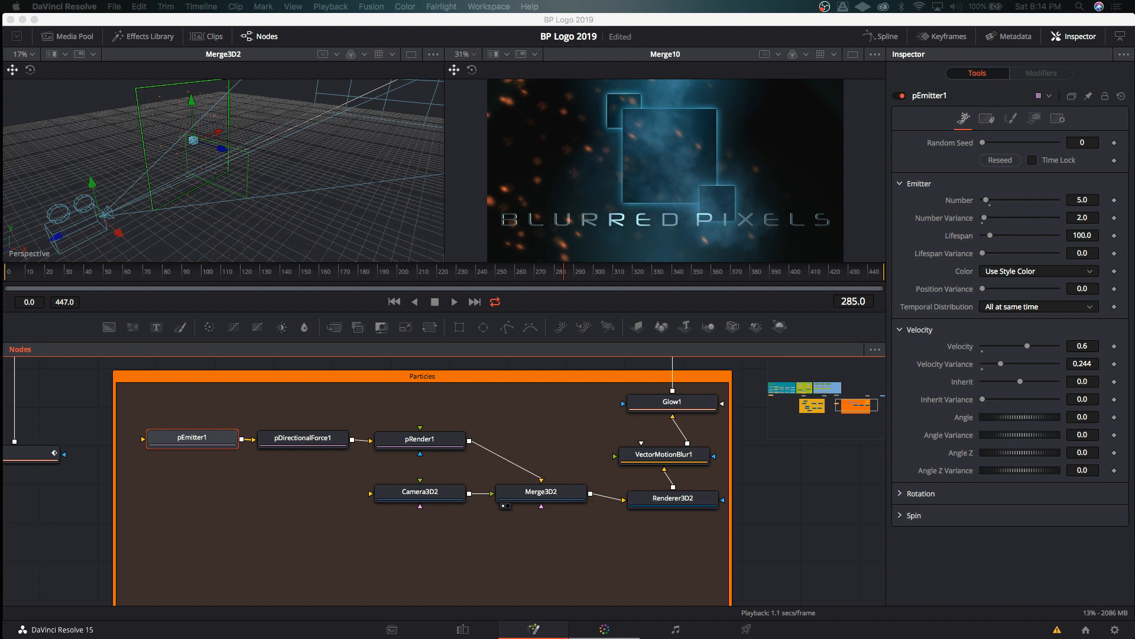
Review the whole node tree and the Particles group, and inspect the settings of Merge10.
{"action": "scroll", "coordinate": [460, 454], "scroll_direction": "down", "scroll_amount": 5}
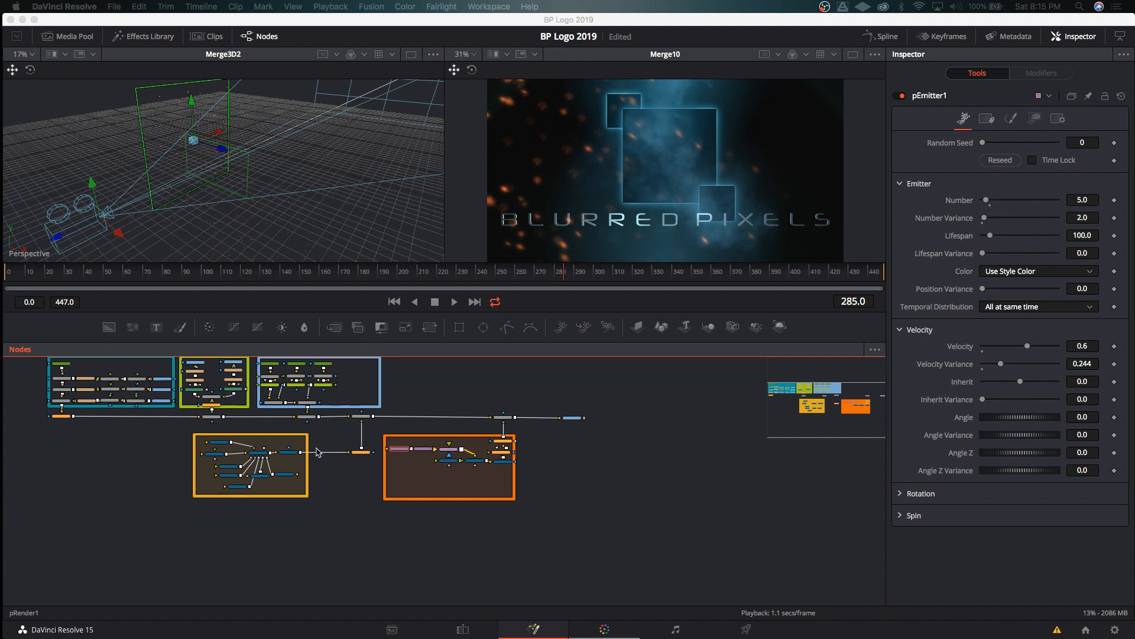
{"action": "scroll", "coordinate": [222, 424], "scroll_direction": "up", "scroll_amount": 2}
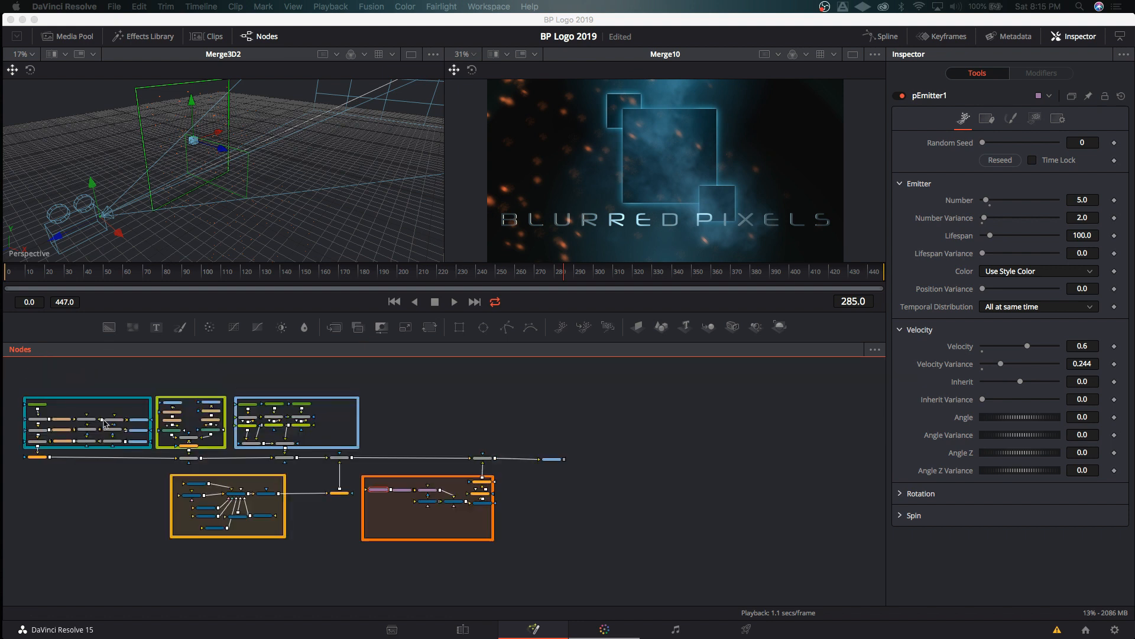
{"action": "scroll", "coordinate": [520, 503], "scroll_direction": "down", "scroll_amount": 2}
{"action": "scroll", "coordinate": [520, 503], "scroll_direction": "up", "scroll_amount": 5}
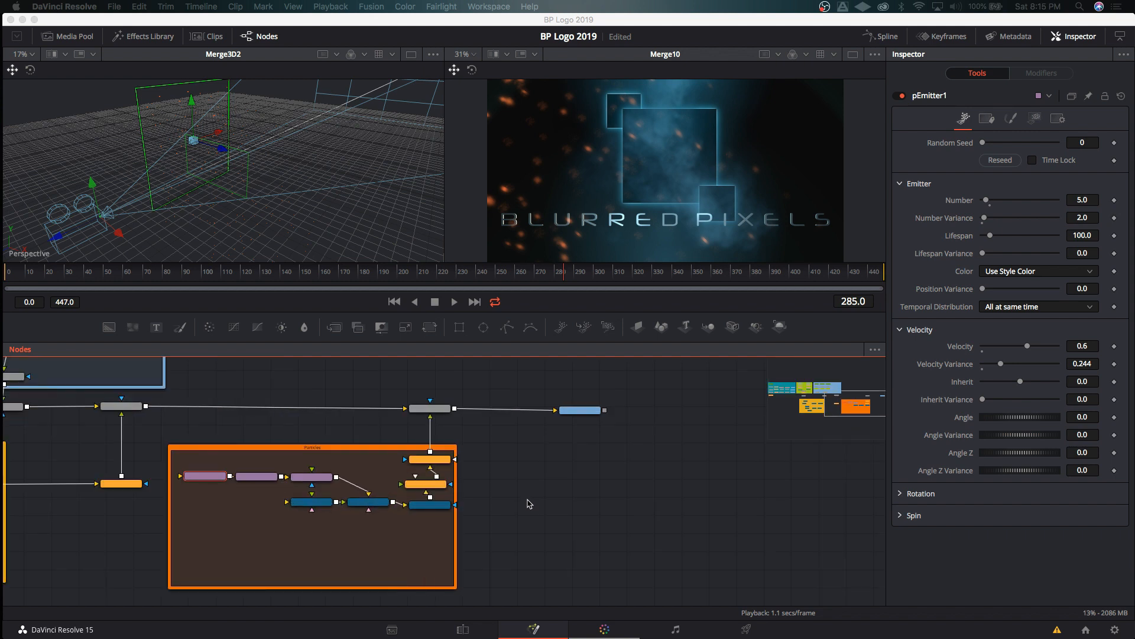
{"action": "left_click_drag", "start_coordinate": [476, 481], "coordinate": [543, 454]}
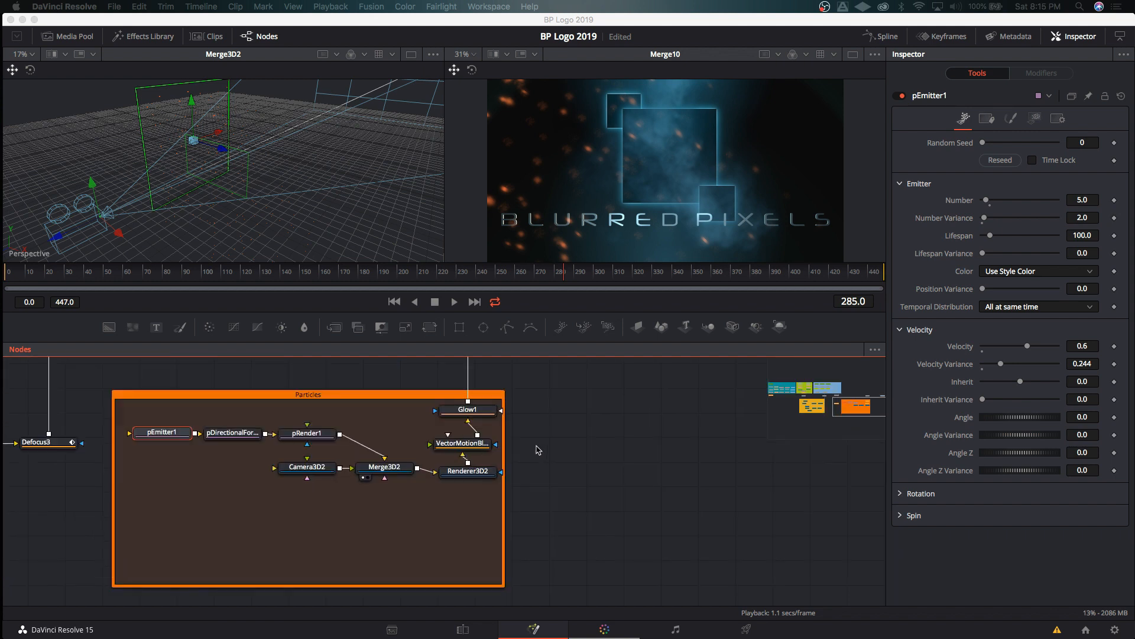
{"action": "scroll", "coordinate": [514, 489], "scroll_direction": "up", "scroll_amount": 2}
{"action": "left_click", "coordinate": [449, 392]}
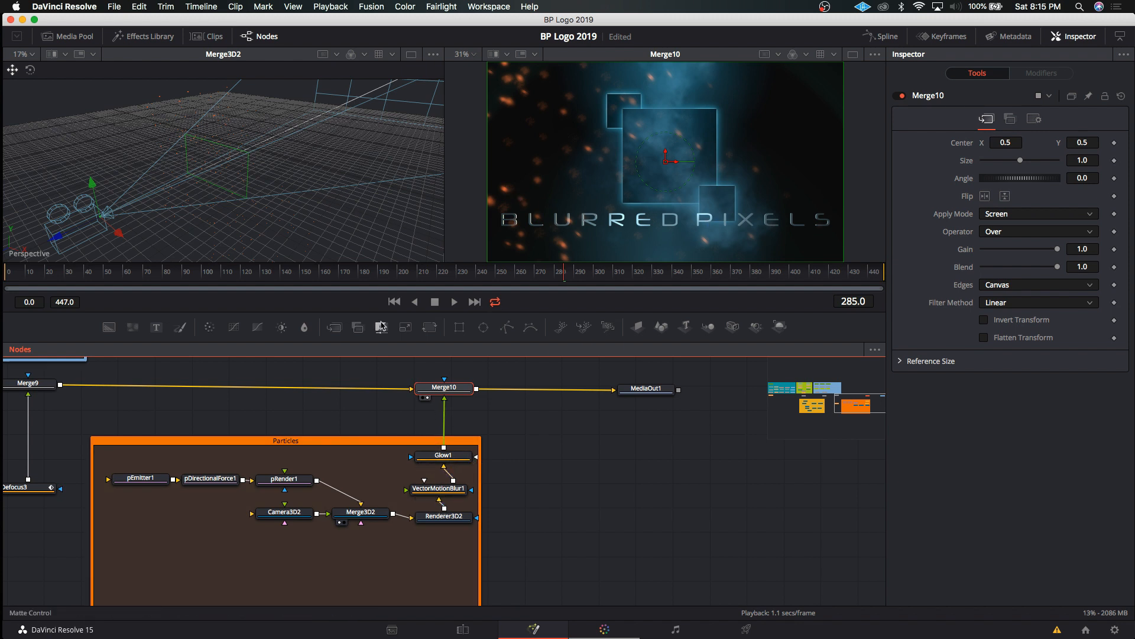
Set Renderer3D2's Amount of DoF Blur to 0.031 and its accumulation Quality to 4.
{"action": "left_click", "coordinate": [447, 515]}
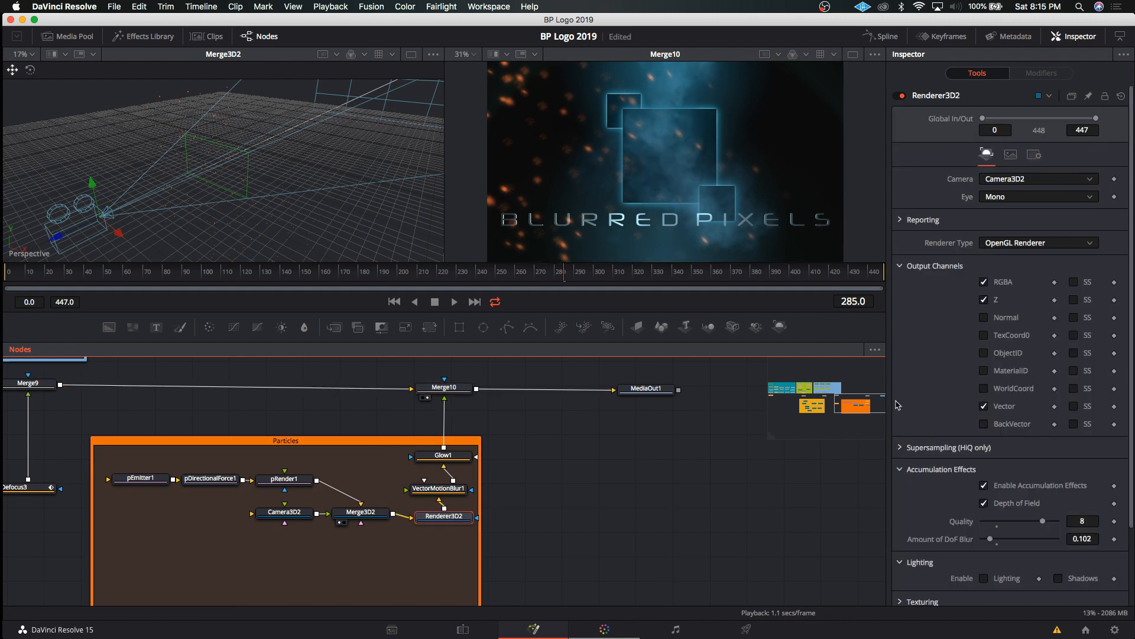
{"action": "scroll", "coordinate": [926, 522], "scroll_direction": "down", "scroll_amount": 2}
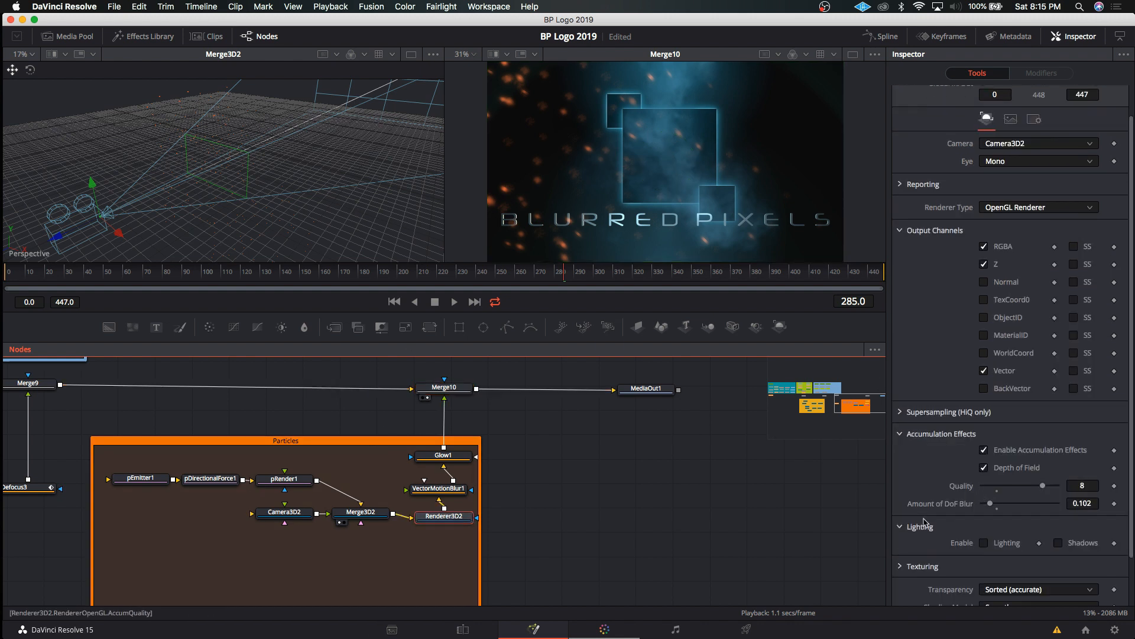
{"action": "left_click", "coordinate": [991, 504]}
{"action": "left_click_drag", "start_coordinate": [990, 505], "coordinate": [985, 508]}
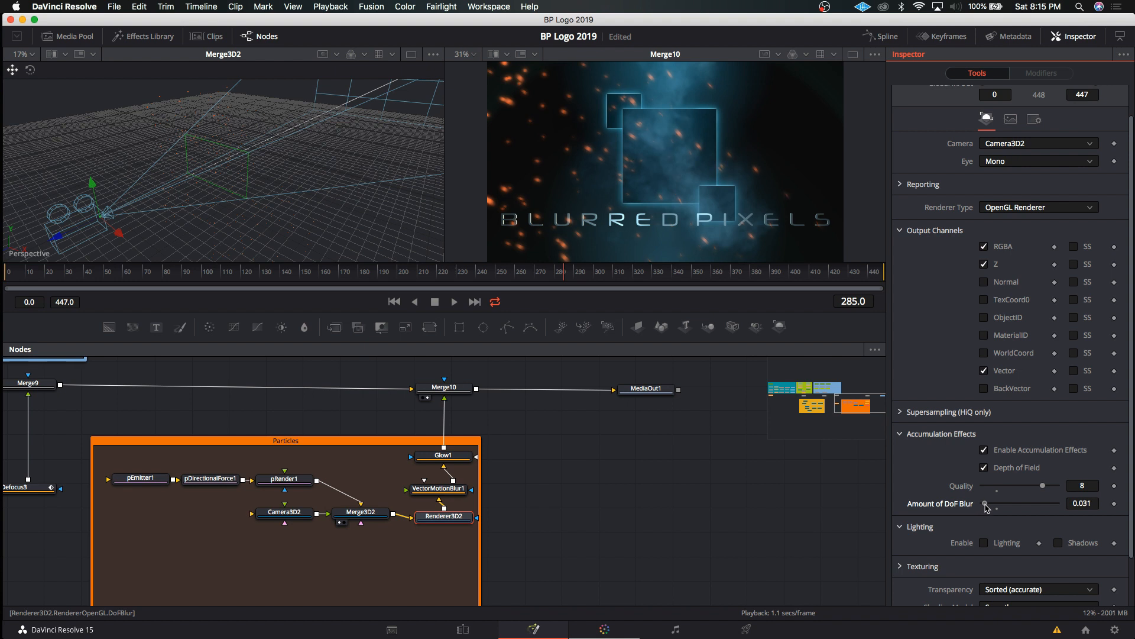
{"action": "left_click_drag", "start_coordinate": [1042, 485], "coordinate": [949, 495]}
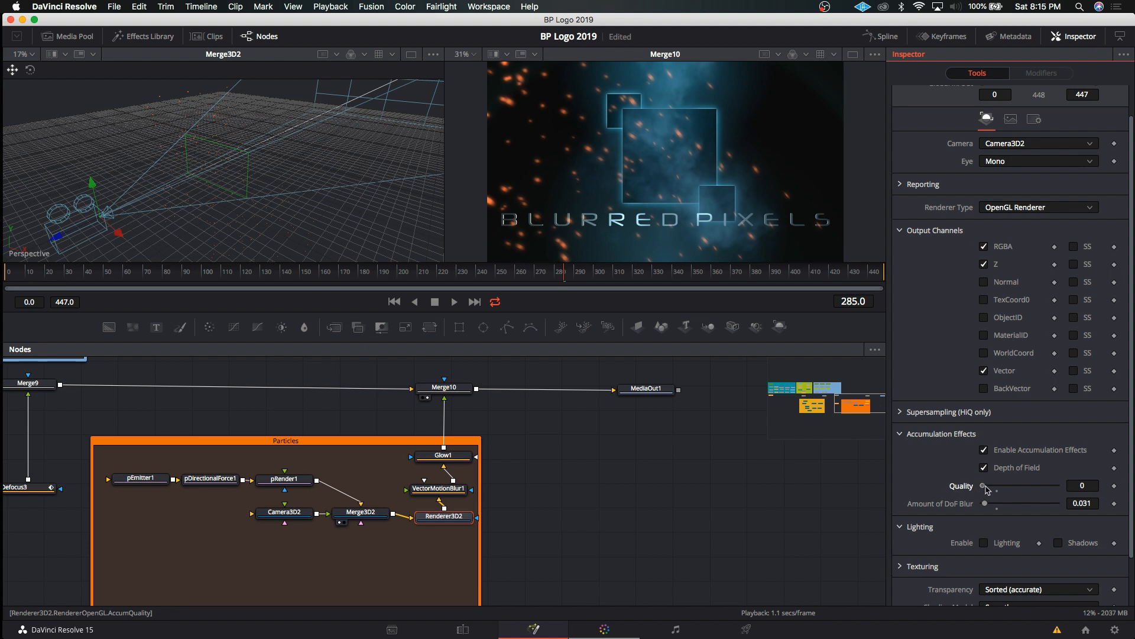
{"action": "left_click_drag", "start_coordinate": [986, 488], "coordinate": [994, 490]}
{"action": "left_click_drag", "start_coordinate": [993, 489], "coordinate": [1020, 492]}
{"action": "left_click_drag", "start_coordinate": [1020, 491], "coordinate": [1012, 492]}
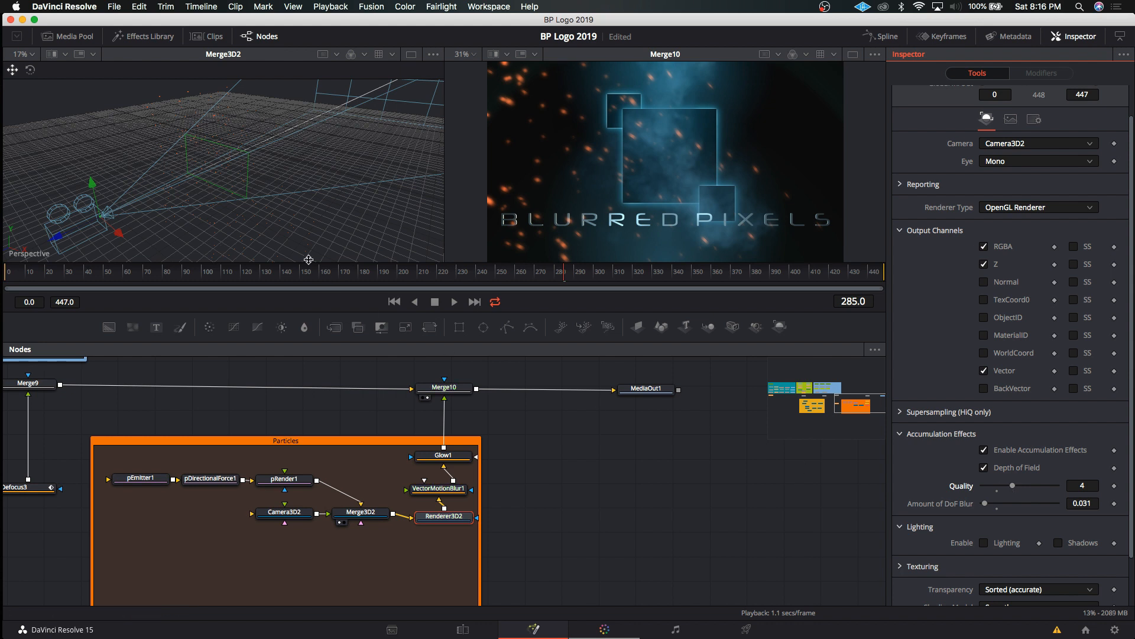
Adjust Glow1 to a Glow Size of 4.7 and a Glow strength of 0.953.
{"action": "left_click", "coordinate": [442, 455]}
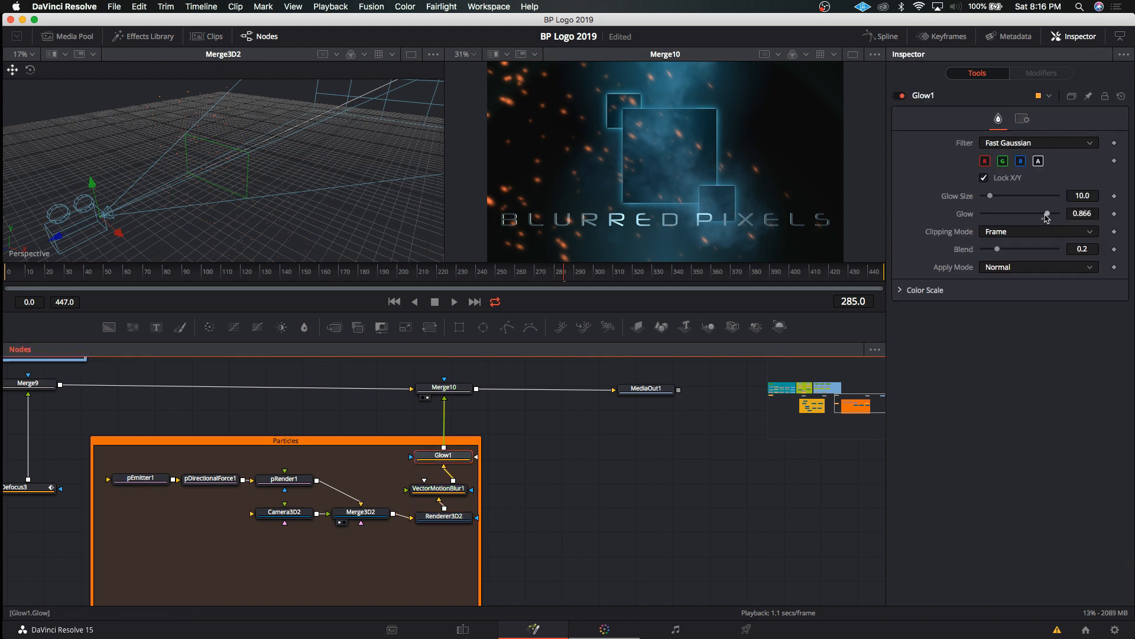
{"action": "left_click_drag", "start_coordinate": [1046, 218], "coordinate": [1055, 217]}
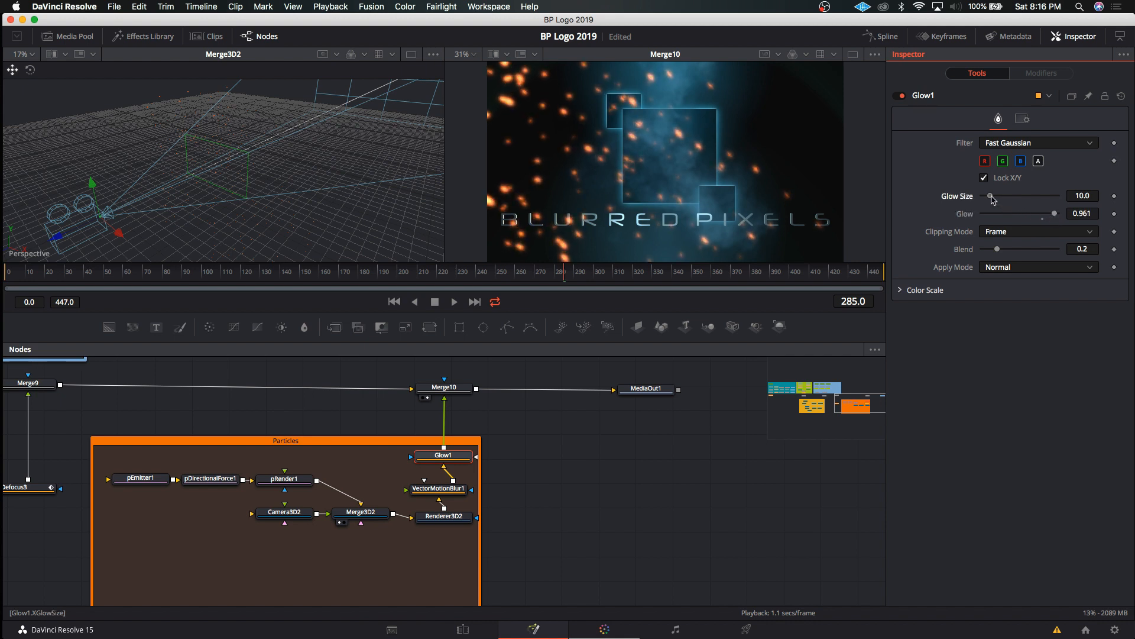
{"action": "left_click_drag", "start_coordinate": [992, 197], "coordinate": [982, 197]}
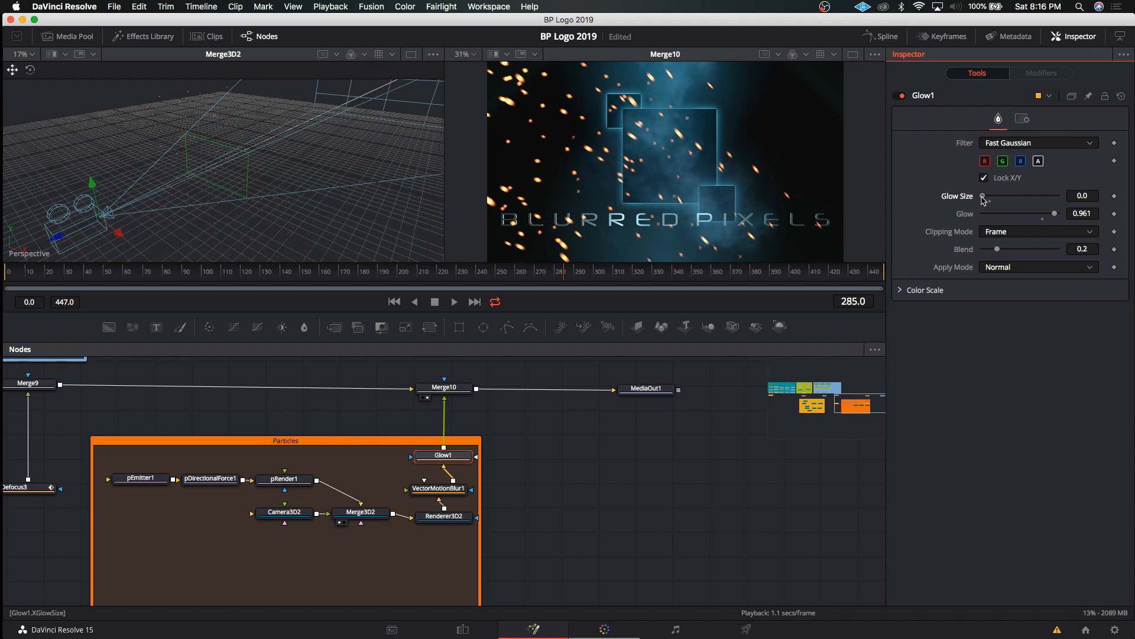
{"action": "left_click_drag", "start_coordinate": [1054, 216], "coordinate": [1052, 218]}
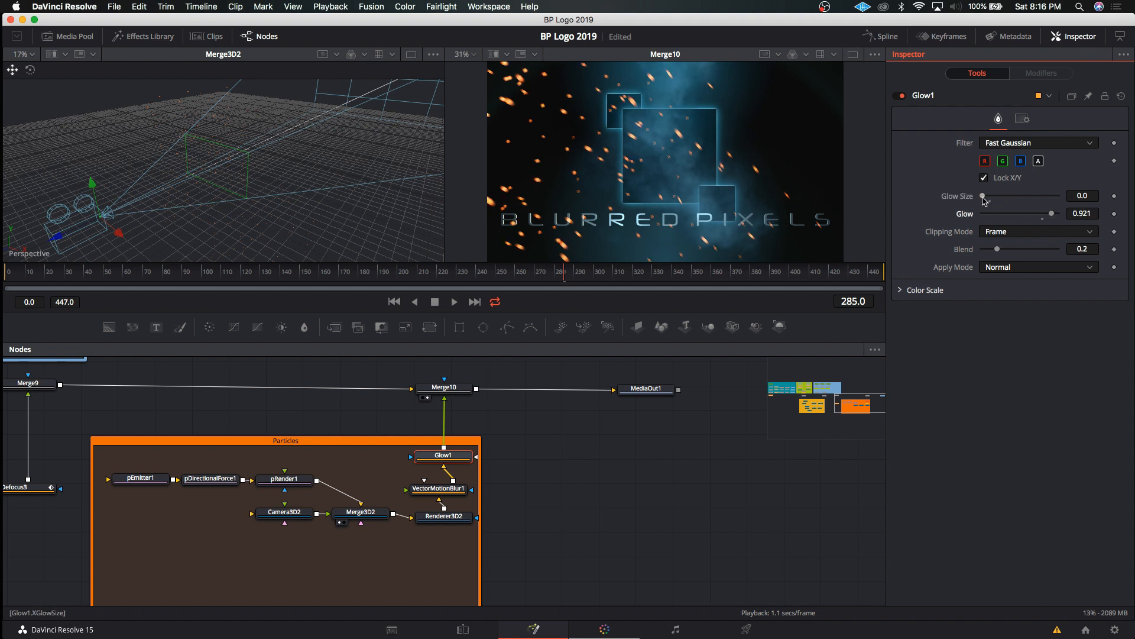
{"action": "left_click_drag", "start_coordinate": [977, 196], "coordinate": [986, 198]}
{"action": "left_click_drag", "start_coordinate": [1053, 215], "coordinate": [1055, 214]}
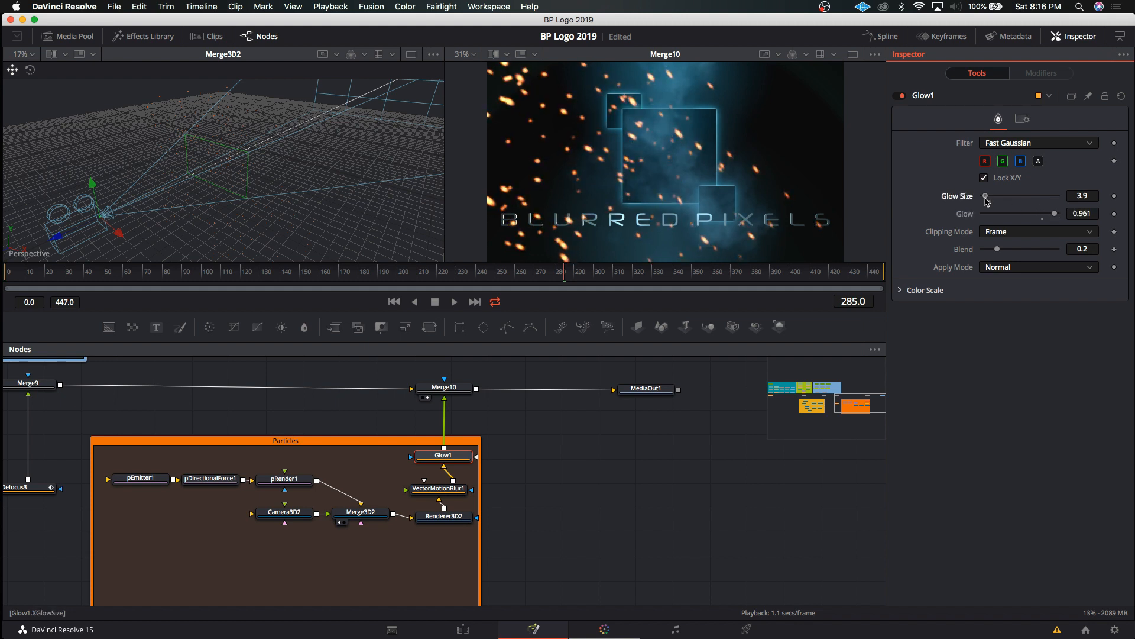
{"action": "left_click_drag", "start_coordinate": [983, 201], "coordinate": [1048, 215]}
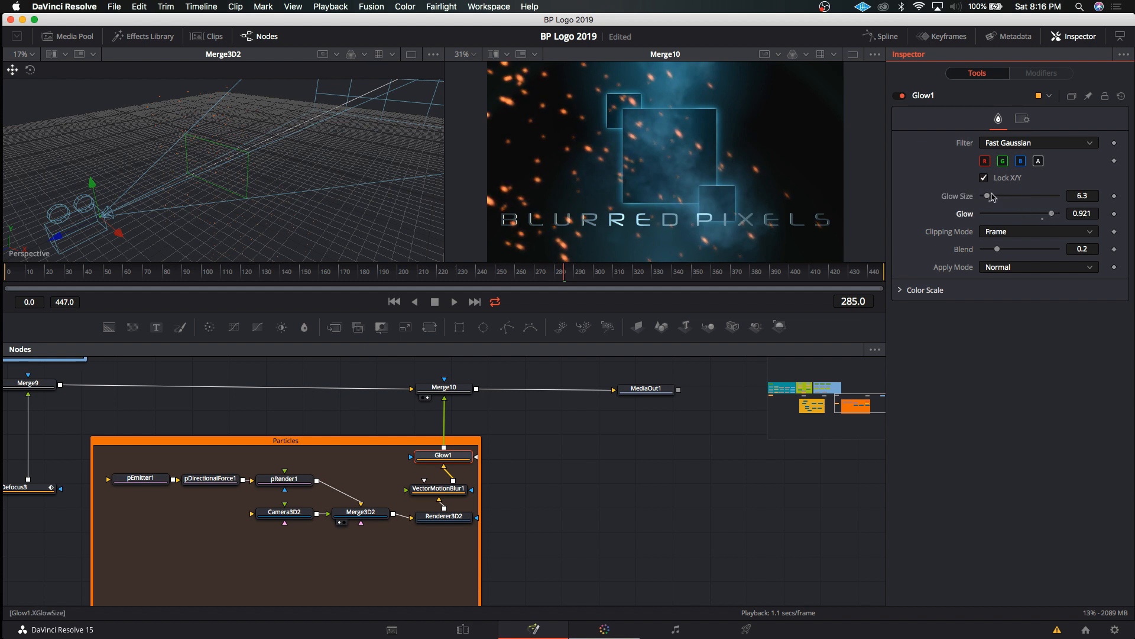
{"action": "left_click_drag", "start_coordinate": [987, 196], "coordinate": [987, 201]}
{"action": "left_click_drag", "start_coordinate": [1054, 216], "coordinate": [1058, 218]}
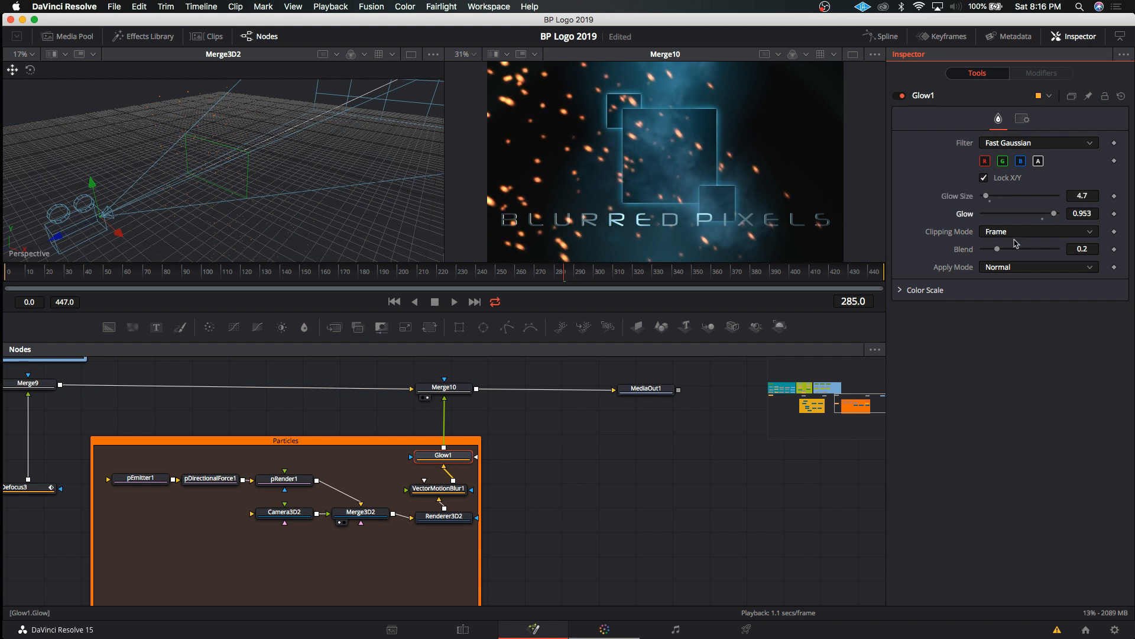
Try the Merge Under and Threshold apply modes on Glow1 and return it to Normal.
{"action": "left_click", "coordinate": [1001, 267]}
{"action": "left_click", "coordinate": [1003, 291]}
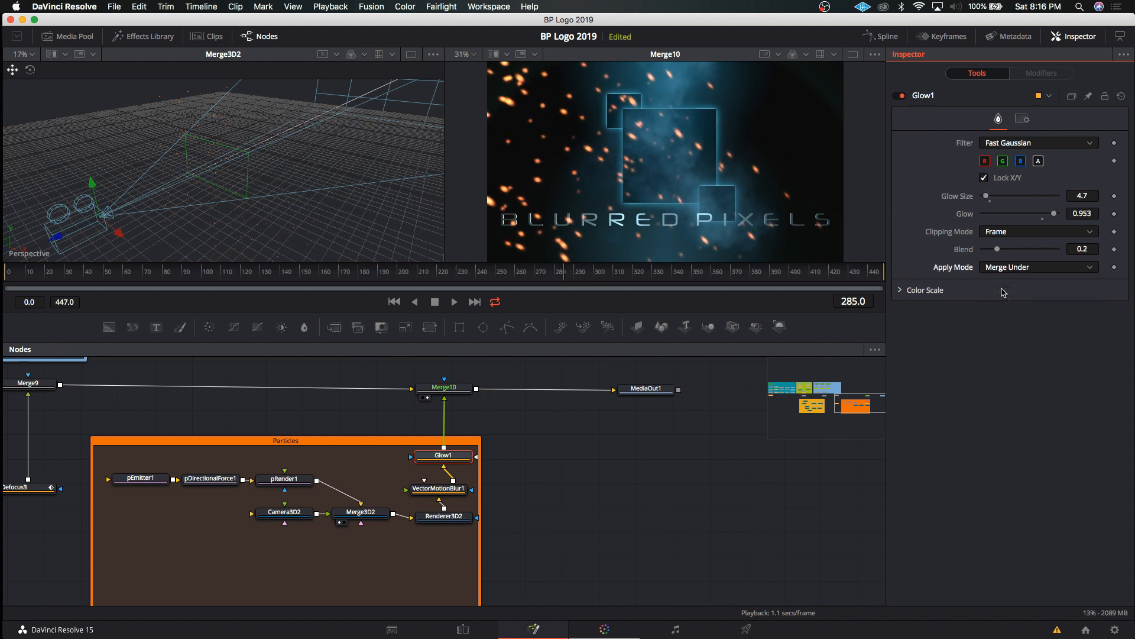
{"action": "left_click", "coordinate": [1003, 268]}
{"action": "left_click", "coordinate": [1001, 300]}
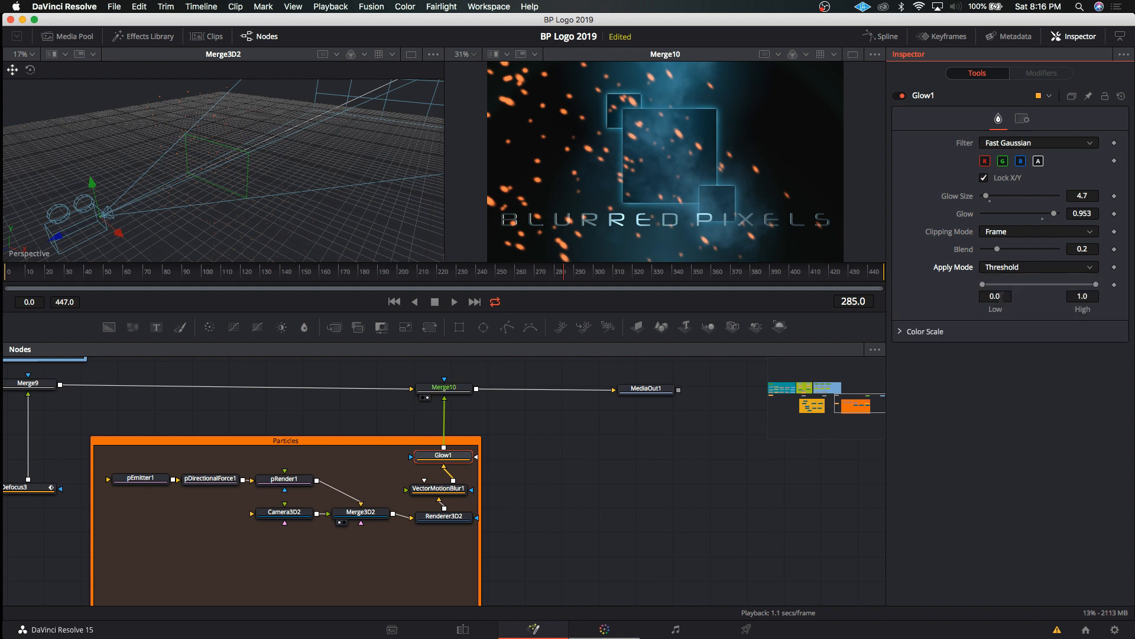
{"action": "left_click", "coordinate": [1004, 267]}
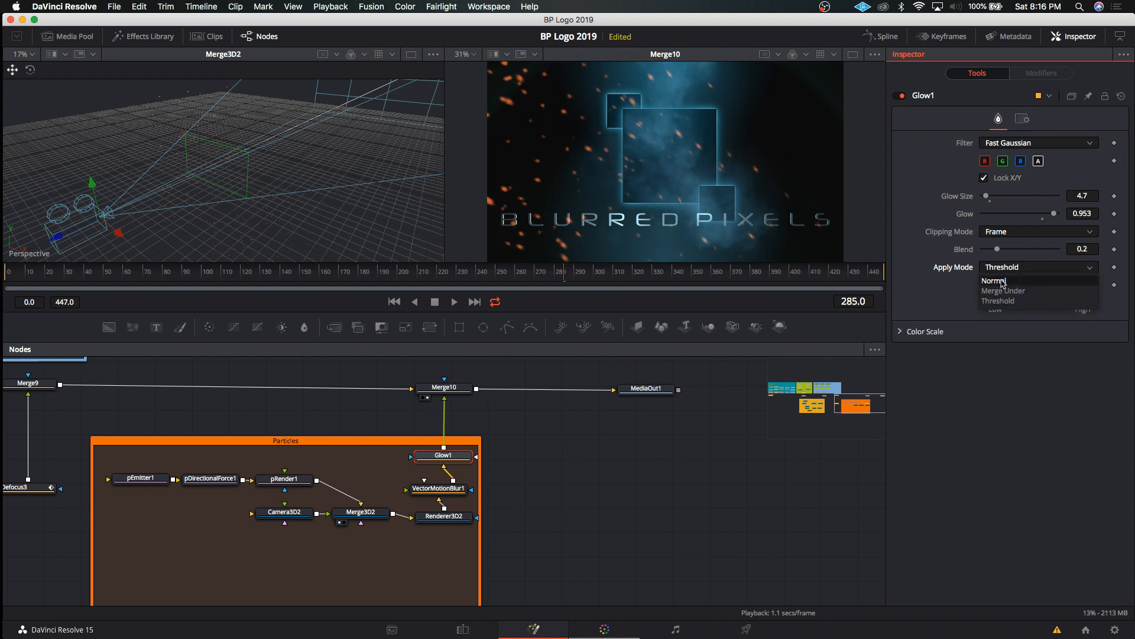
{"action": "left_click", "coordinate": [1003, 280]}
Set Glow1's Blend to 0.142.
{"action": "mouse_move", "coordinate": [998, 252]}
{"action": "left_mouse_down"}
{"action": "mouse_move", "coordinate": [1082, 254]}
{"action": "mouse_move", "coordinate": [973, 249]}
{"action": "mouse_move", "coordinate": [996, 247]}
{"action": "left_mouse_up"}
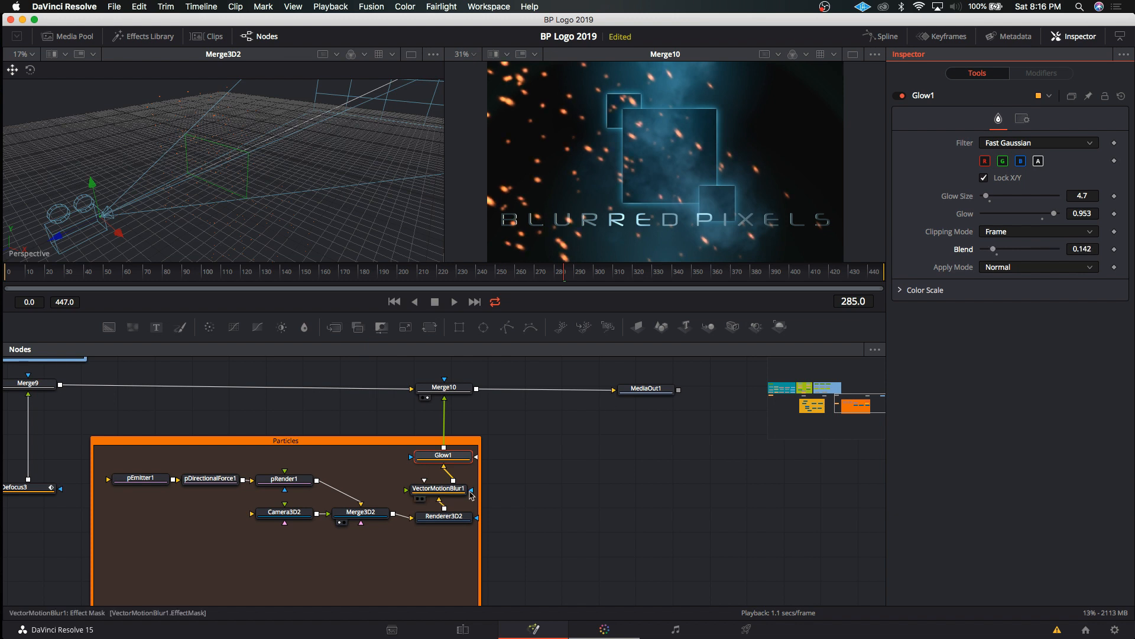
Change pEmitter1's style colour to a yellowish orange with hue 0.096, saturation 0.934 and value 0.898.
{"action": "left_click", "coordinate": [140, 478]}
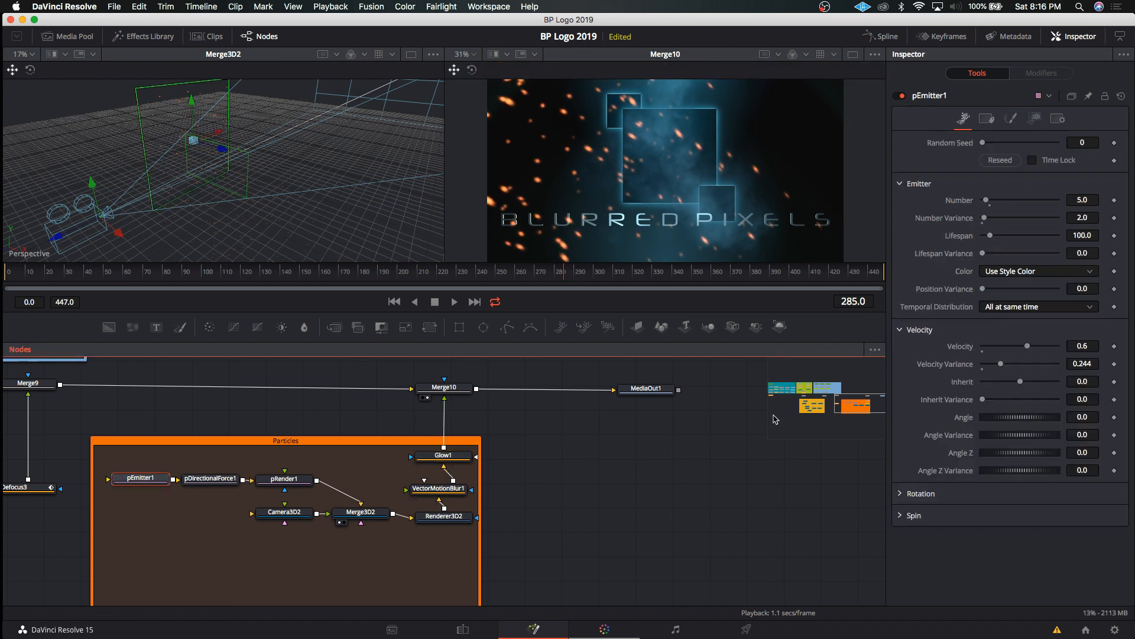
{"action": "left_click", "coordinate": [1035, 120]}
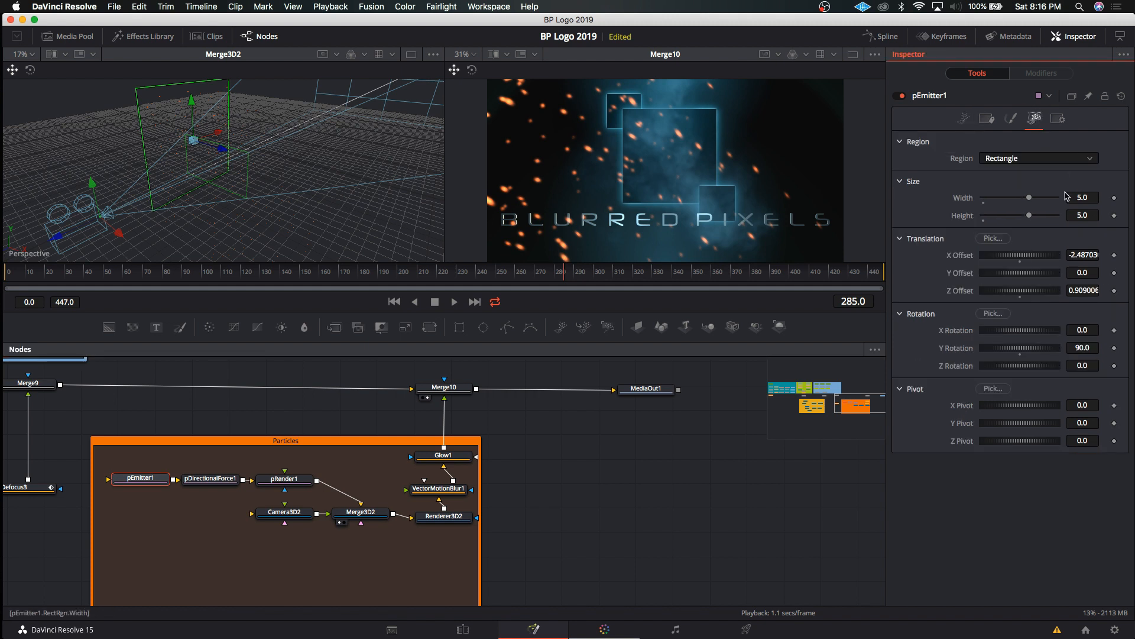
{"action": "left_click", "coordinate": [1011, 118]}
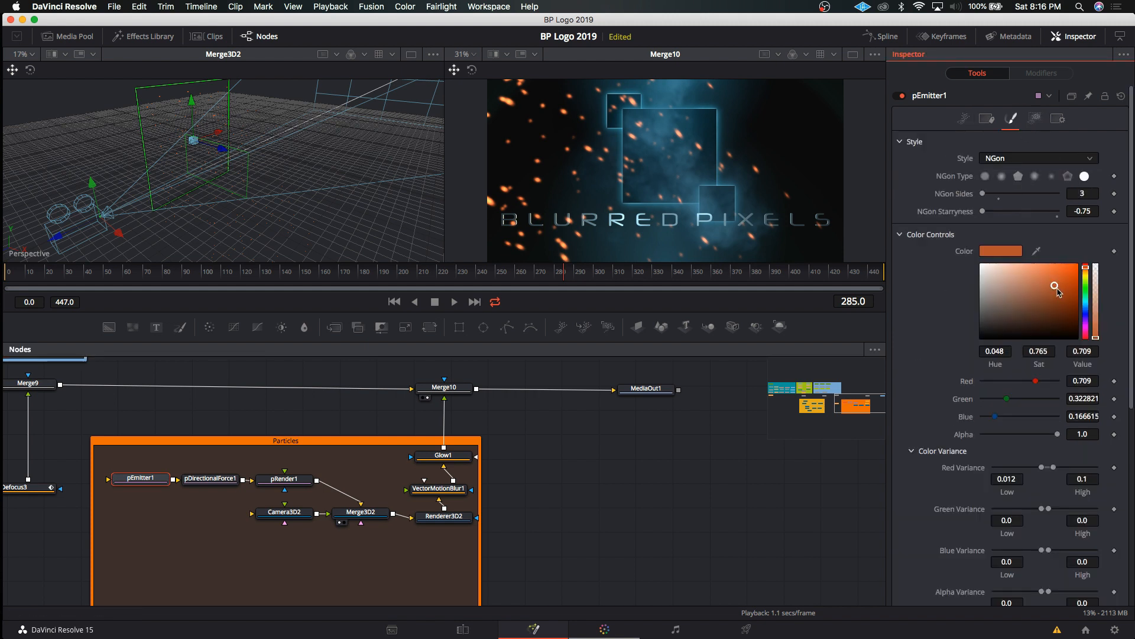
{"action": "left_click", "coordinate": [1087, 272]}
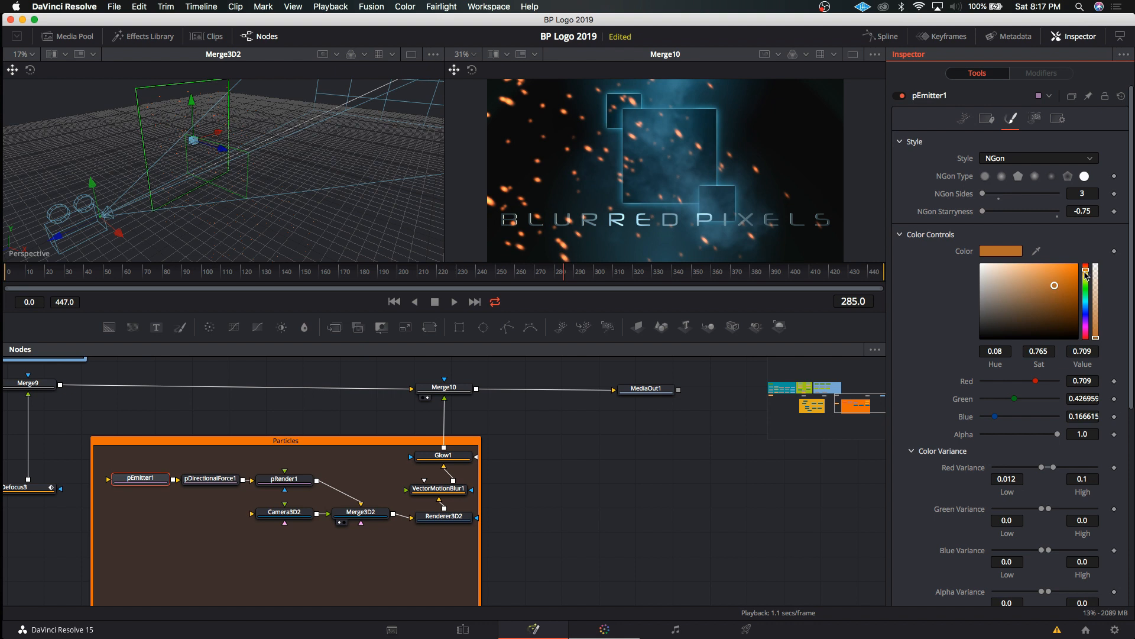
{"action": "left_click", "coordinate": [1086, 279]}
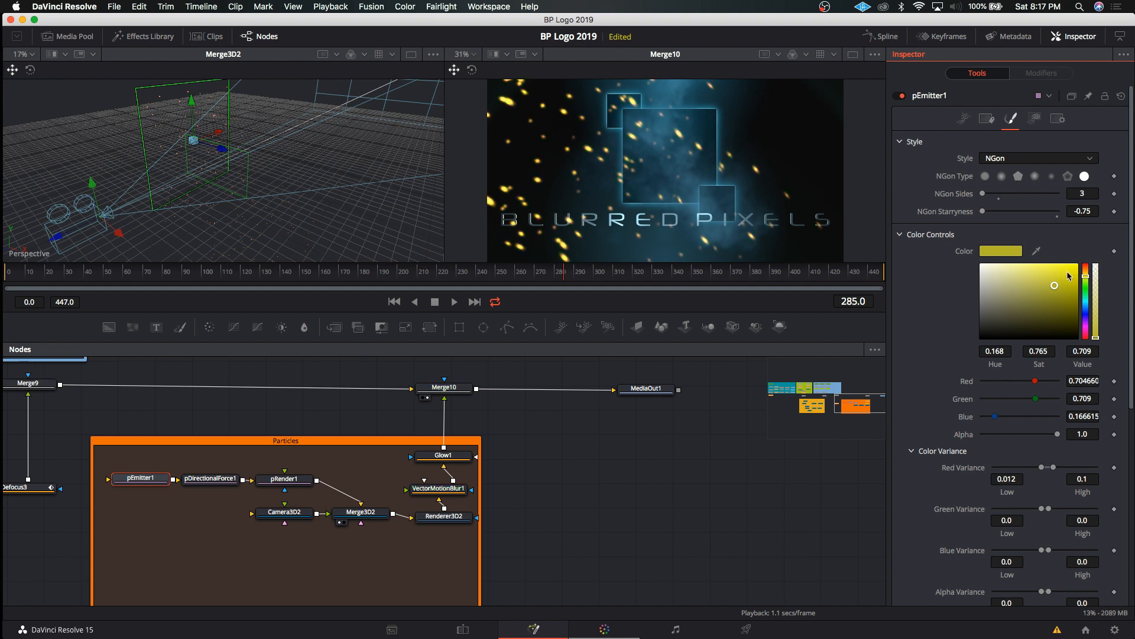
{"action": "left_click", "coordinate": [1086, 273]}
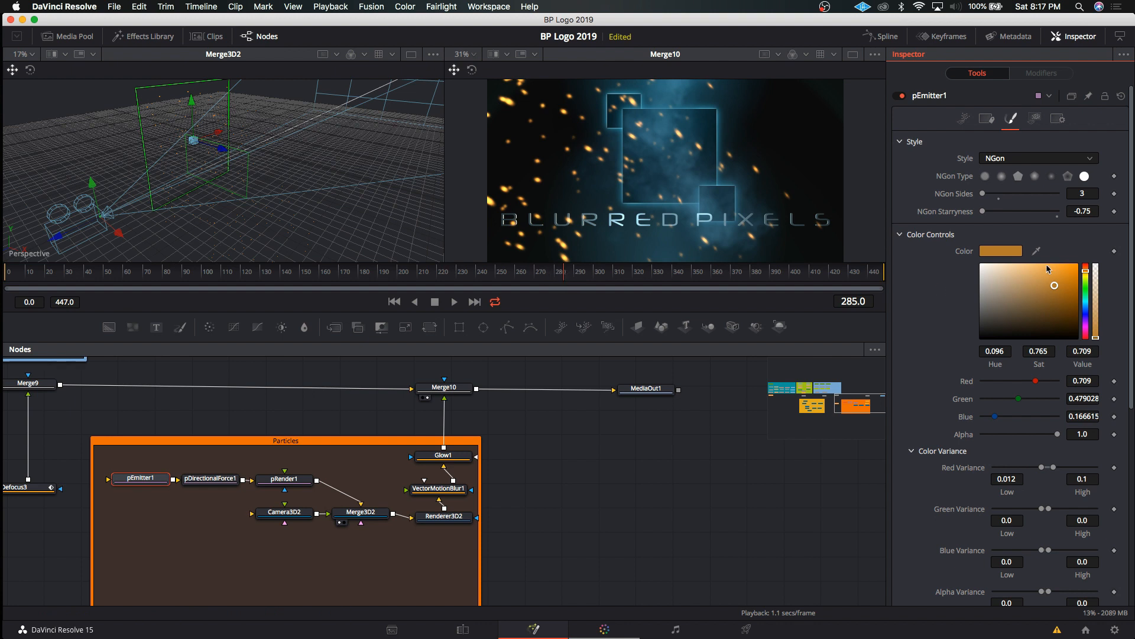
{"action": "left_click", "coordinate": [1072, 272]}
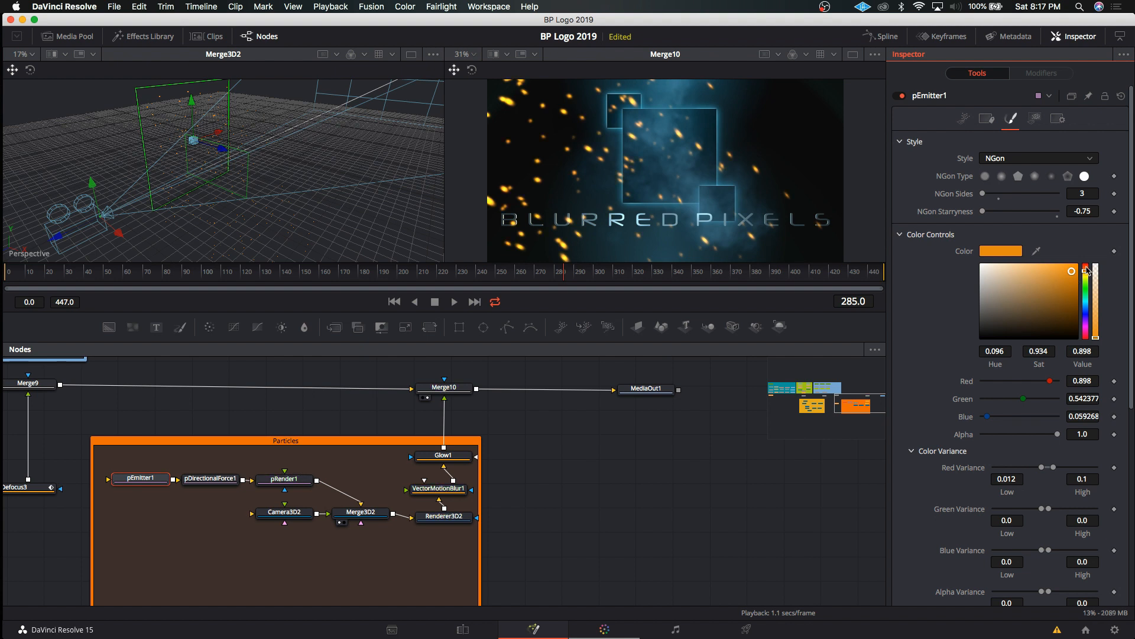
Retune pEmitter1's style colour to a lighter reddish orange with hue 0.048, saturation 0.705 and value 0.913.
{"action": "left_click", "coordinate": [1086, 268]}
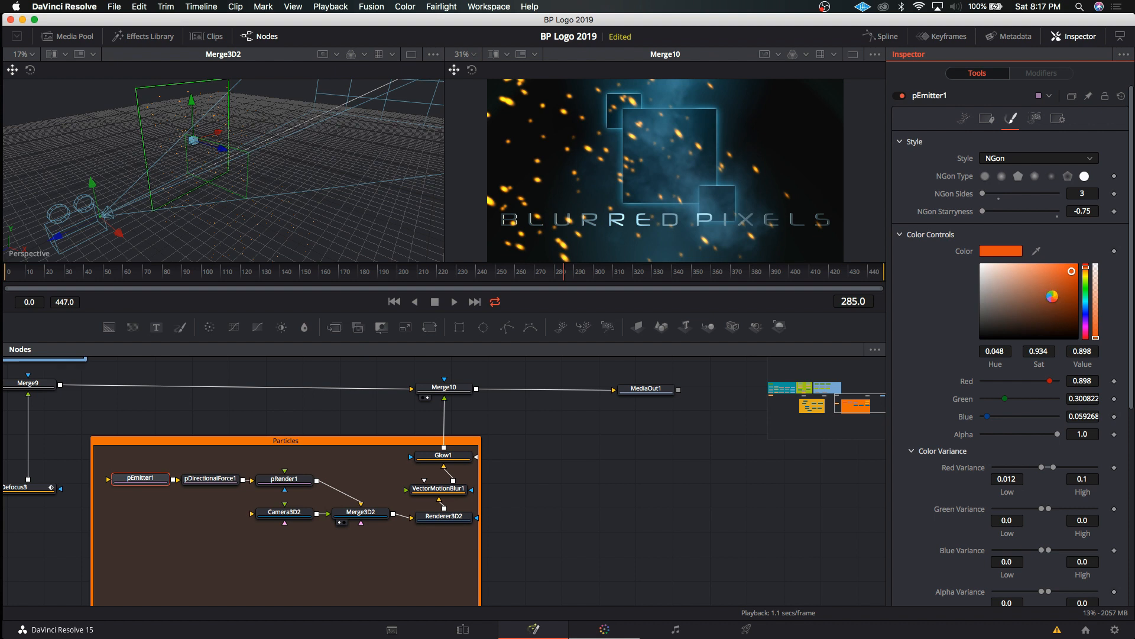
{"action": "left_click", "coordinate": [1051, 296]}
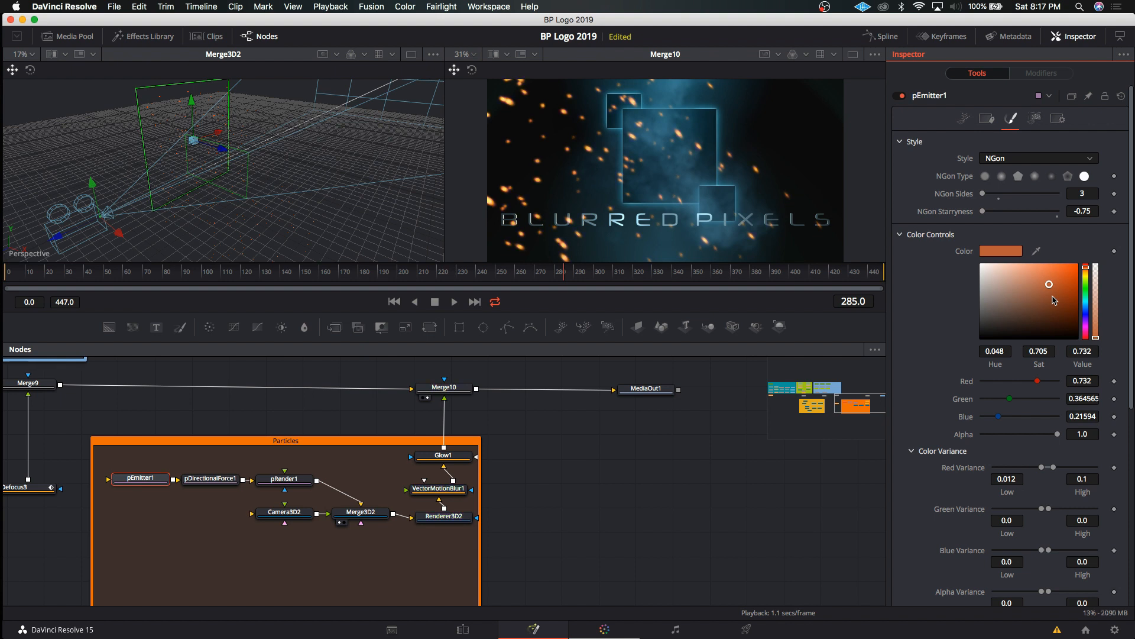
{"action": "left_click", "coordinate": [1064, 284]}
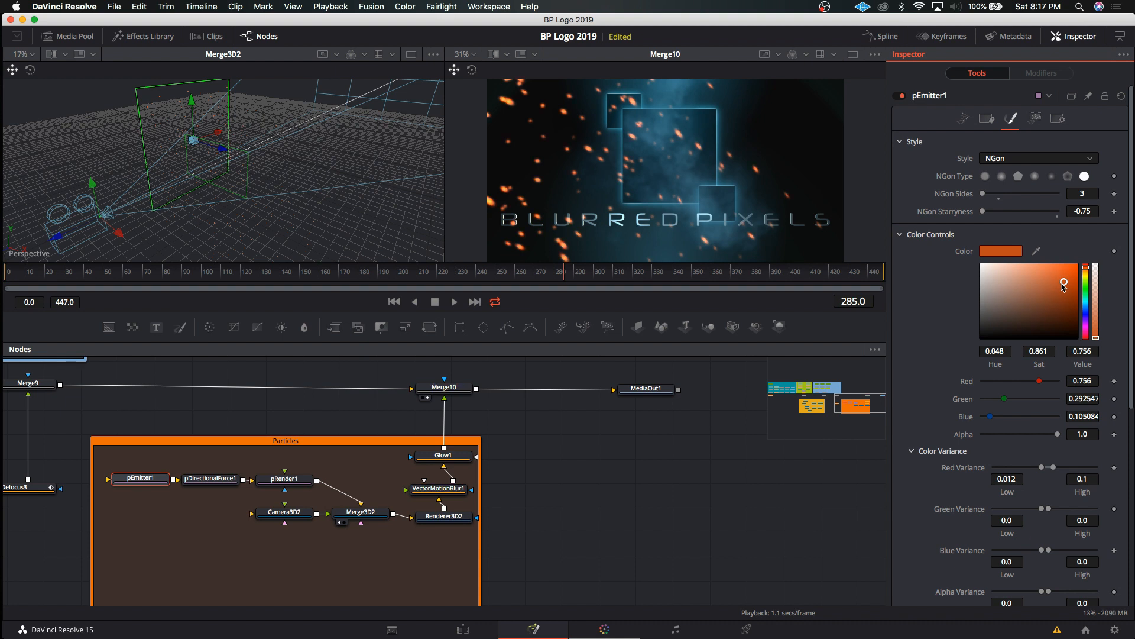
{"action": "left_click_drag", "start_coordinate": [1062, 282], "coordinate": [1057, 282]}
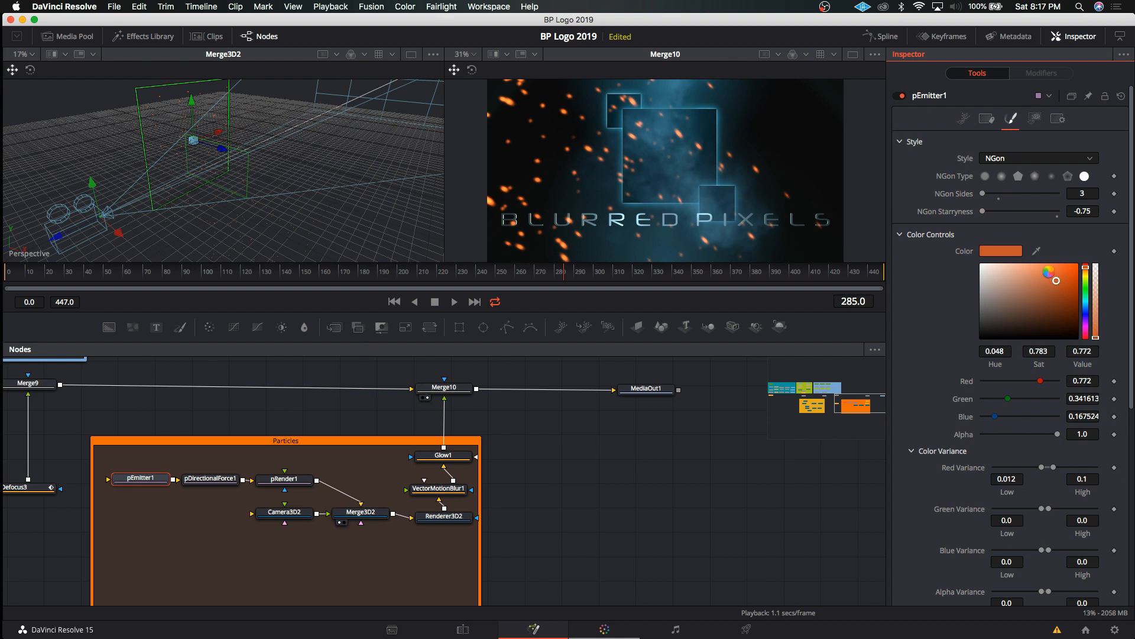
{"action": "left_click", "coordinate": [1049, 272]}
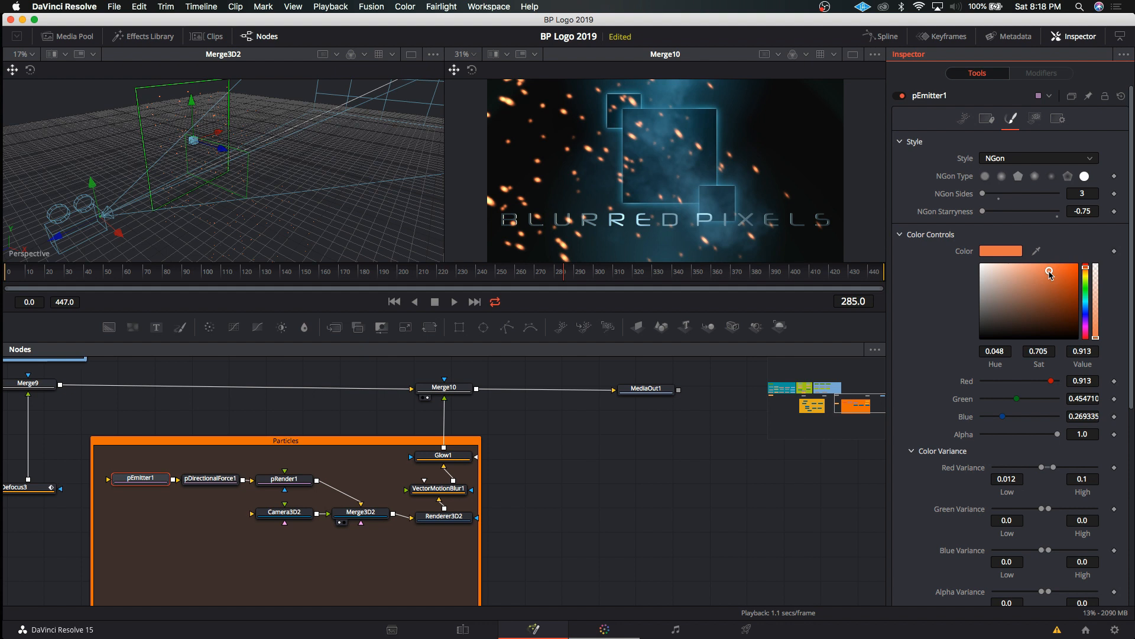
Deepen pEmitter1's style colour to a darker, more saturated orange with hue 0.048, saturation 0.867 and value 0.78.
{"action": "left_click", "coordinate": [1050, 280]}
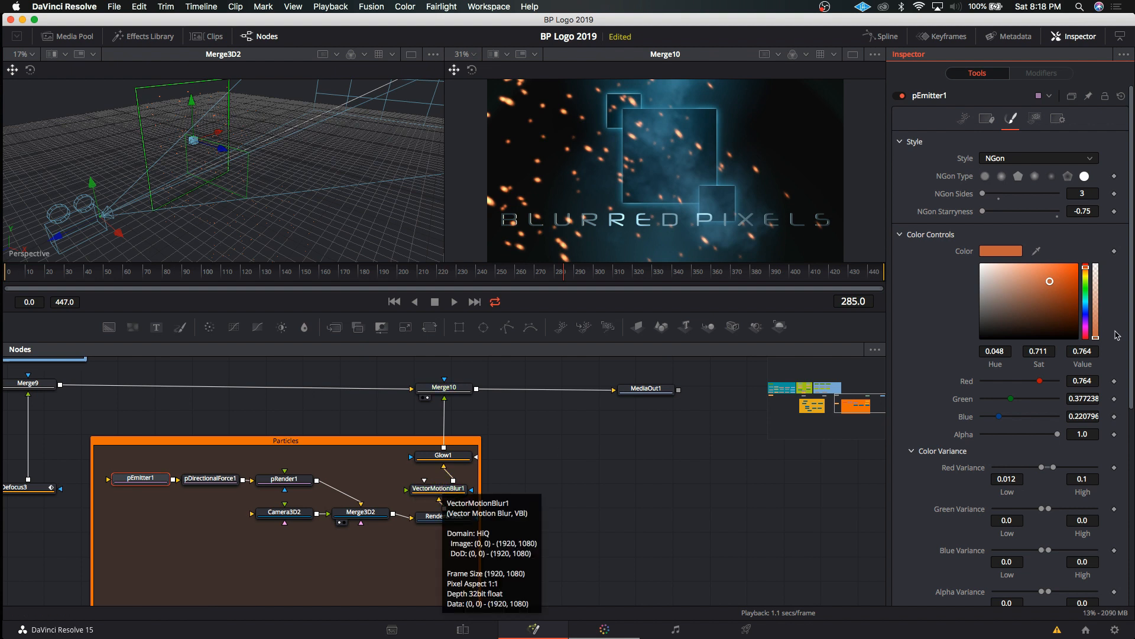
{"action": "left_click", "coordinate": [1063, 281]}
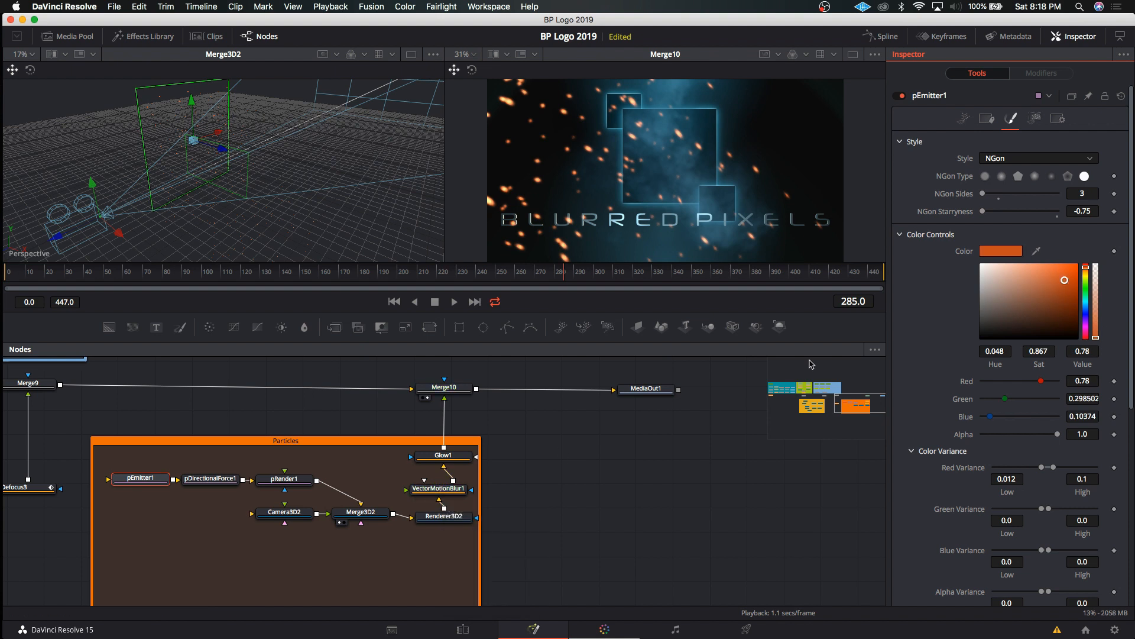
Select Glow1, show only the Merge10 viewer and check the composite at frames 242 and 446.
{"action": "left_click", "coordinate": [441, 459]}
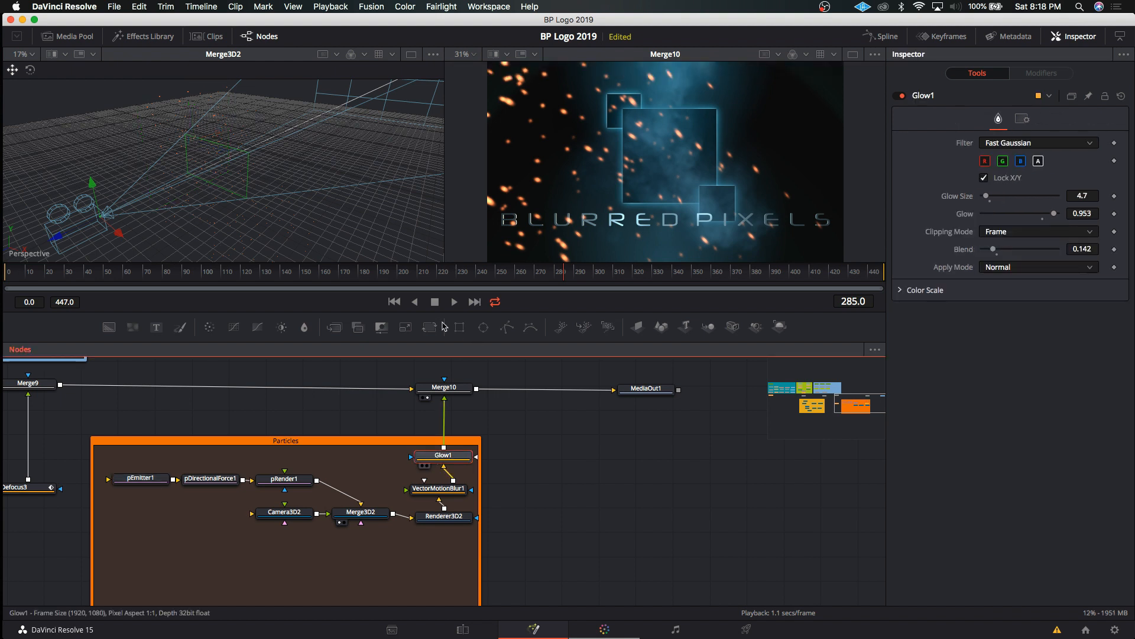
{"action": "key", "text": "F4"}
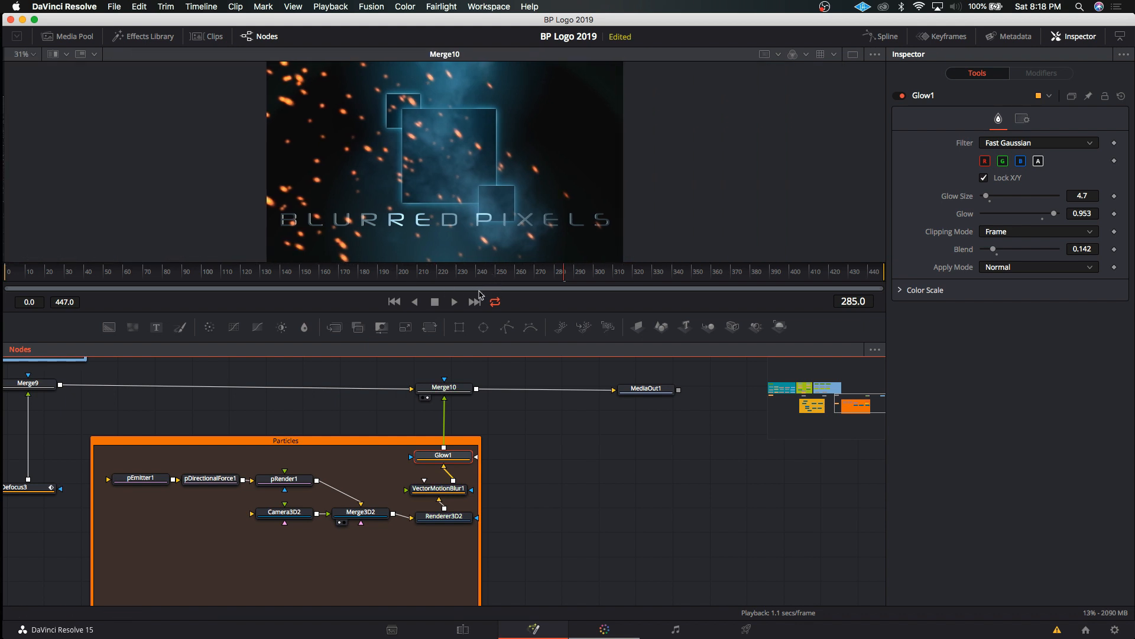
{"action": "left_click", "coordinate": [478, 286]}
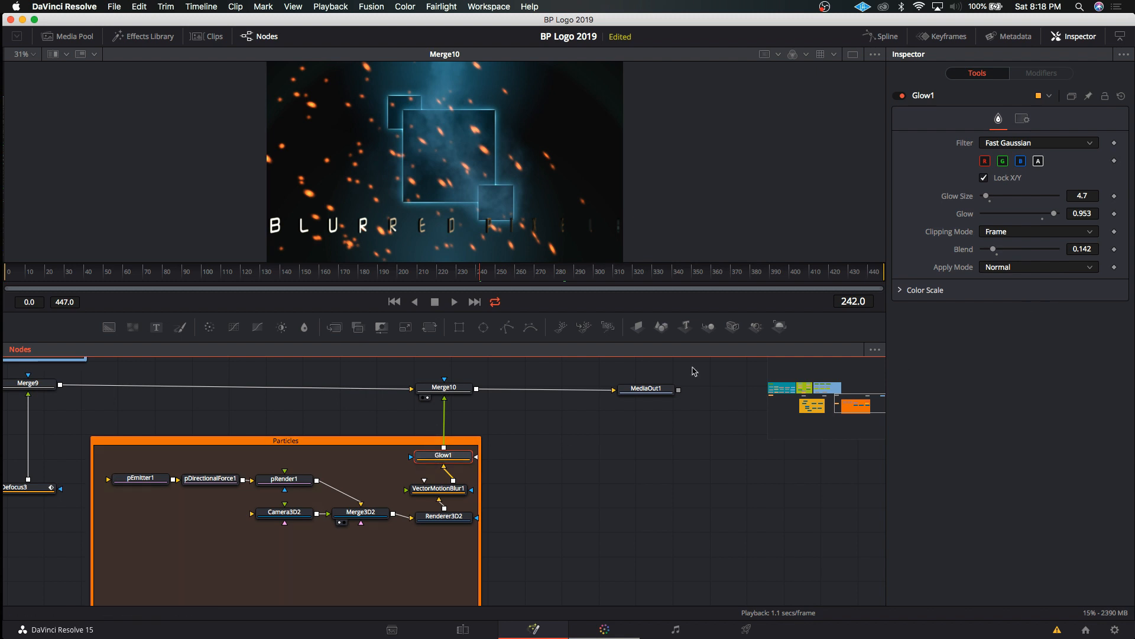
{"action": "left_click", "coordinate": [875, 289]}
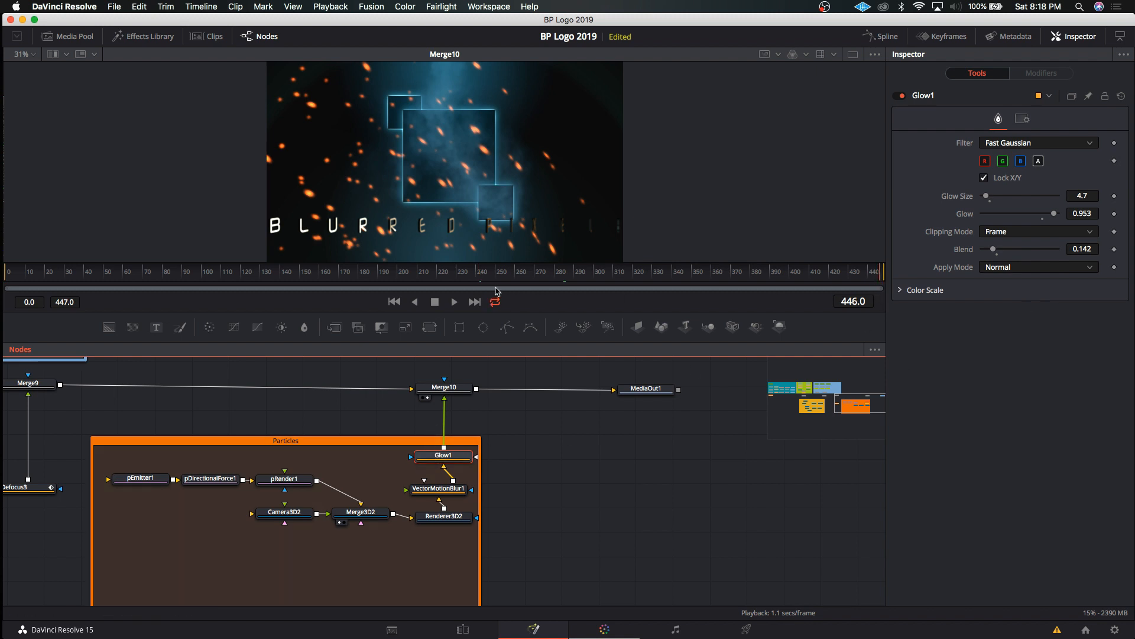
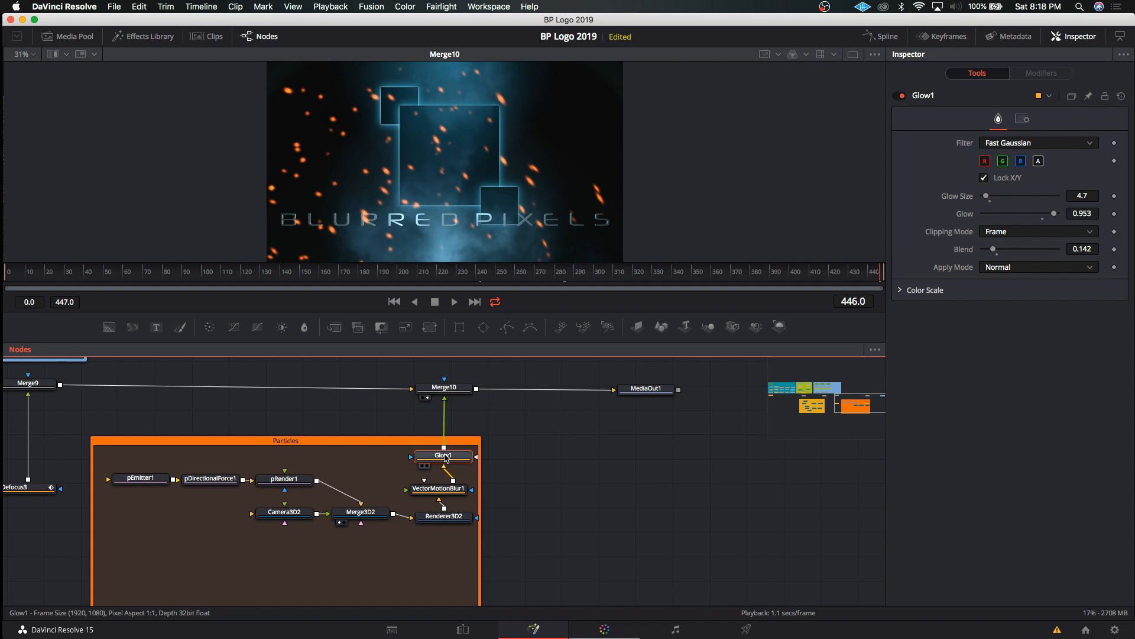
Keep Glow1's Fast Gaussian filter and set its Blend to 0.2, Glow Size to 0.8 and Glow to 0.929.
{"action": "left_click", "coordinate": [1020, 143]}
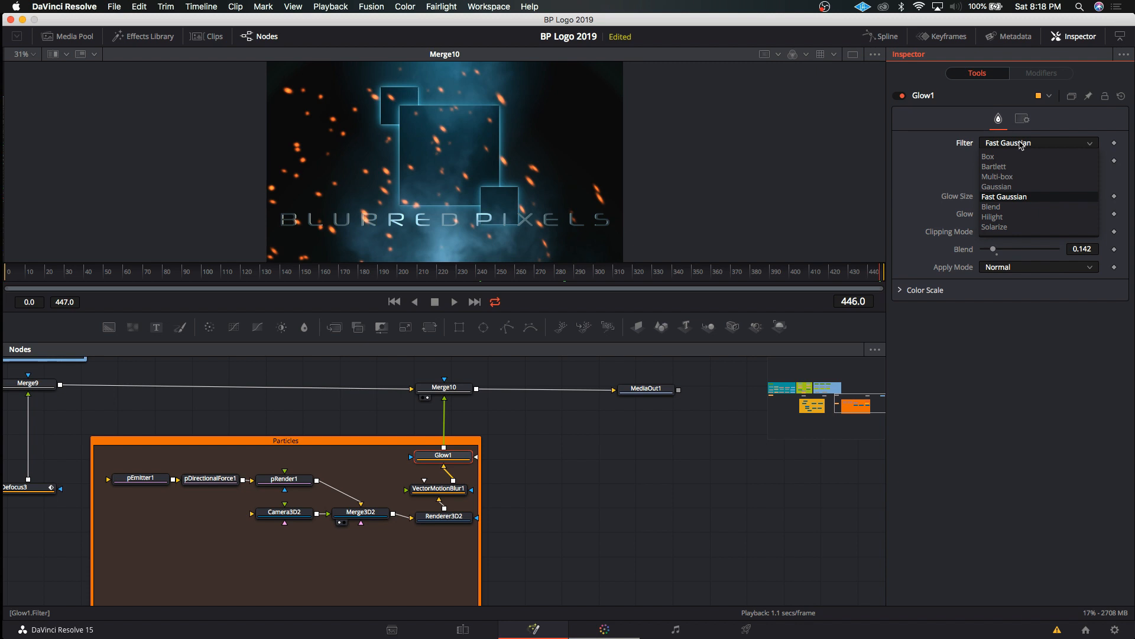
{"action": "left_click", "coordinate": [1021, 145]}
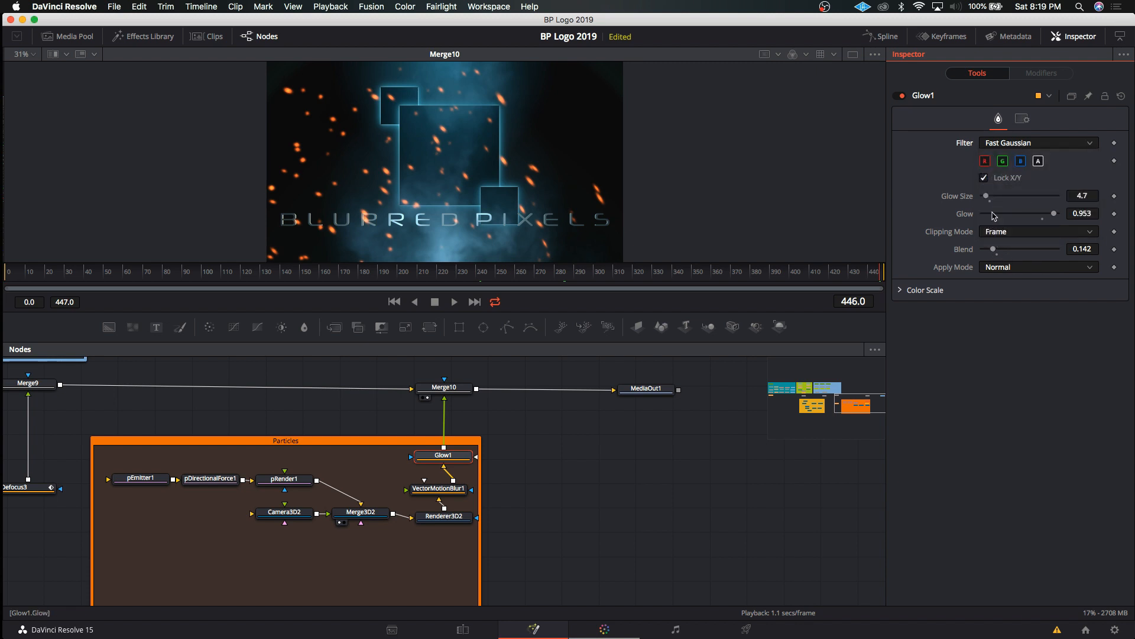
{"action": "left_click_drag", "start_coordinate": [994, 249], "coordinate": [1009, 258]}
{"action": "mouse_move", "coordinate": [986, 200]}
{"action": "left_mouse_down"}
{"action": "mouse_move", "coordinate": [1011, 202]}
{"action": "mouse_move", "coordinate": [987, 201]}
{"action": "left_mouse_up"}
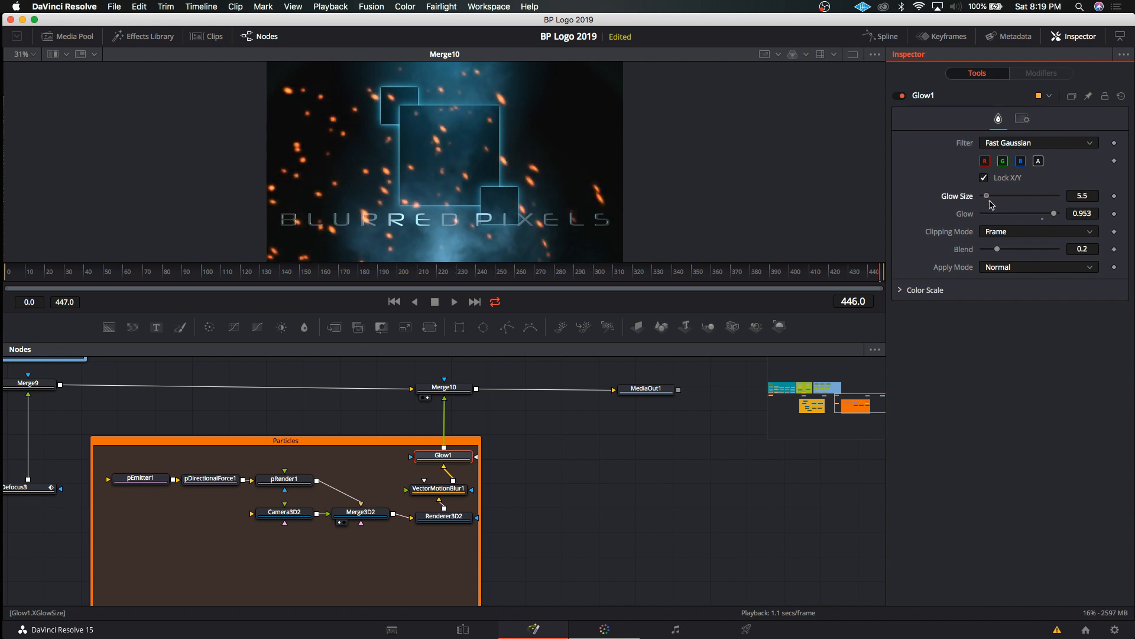
{"action": "left_click_drag", "start_coordinate": [1055, 216], "coordinate": [1071, 218]}
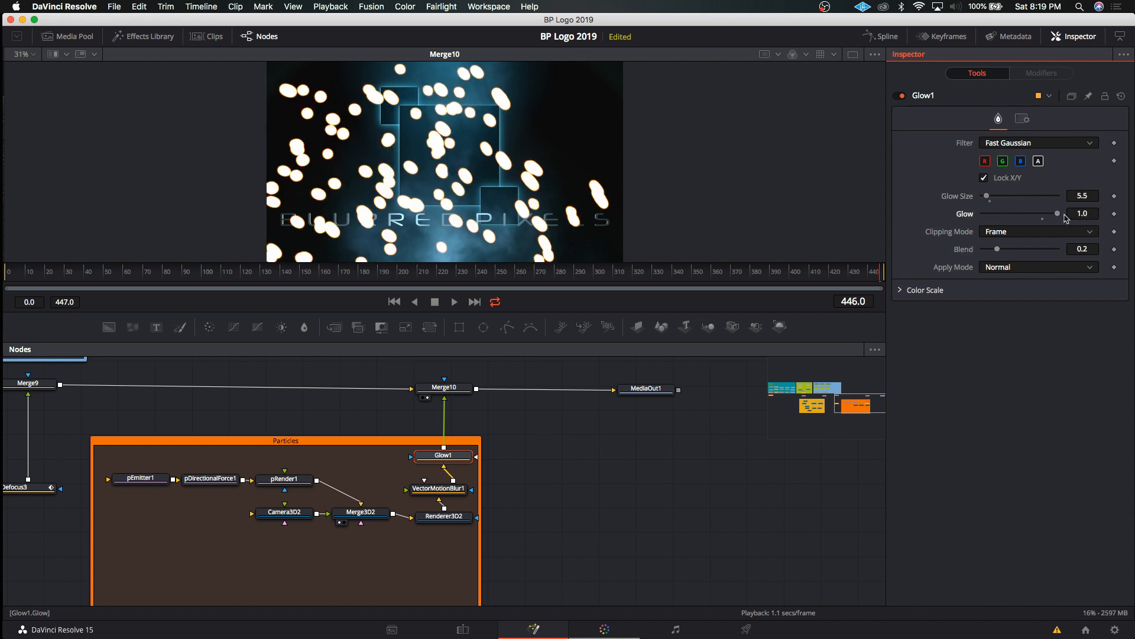
{"action": "left_click_drag", "start_coordinate": [987, 199], "coordinate": [983, 201]}
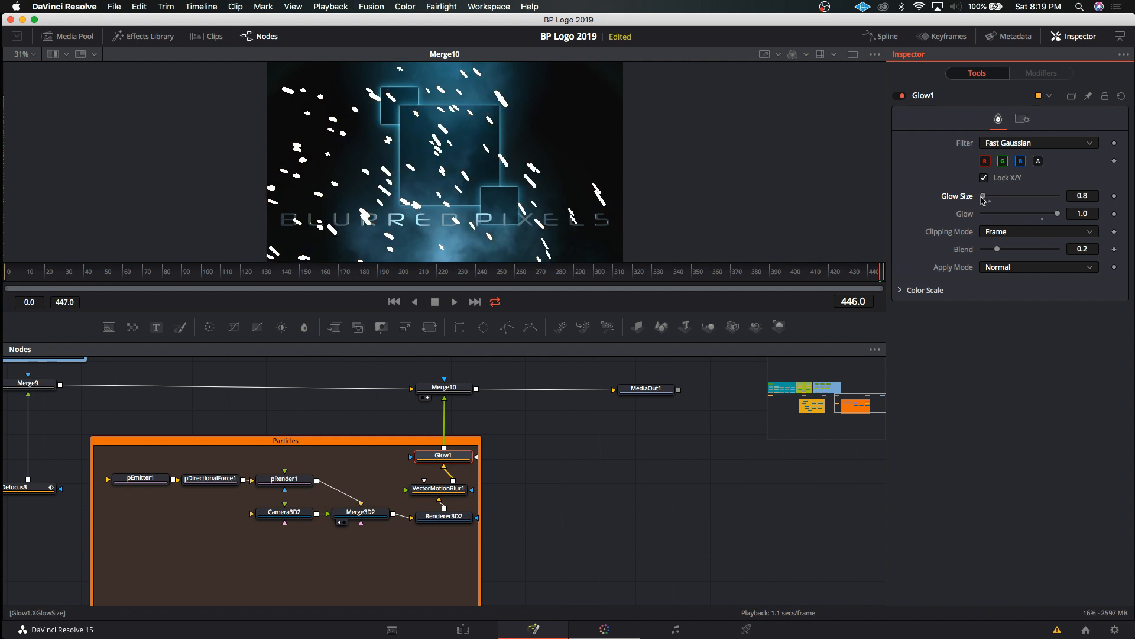
{"action": "left_click_drag", "start_coordinate": [1058, 219], "coordinate": [1049, 216]}
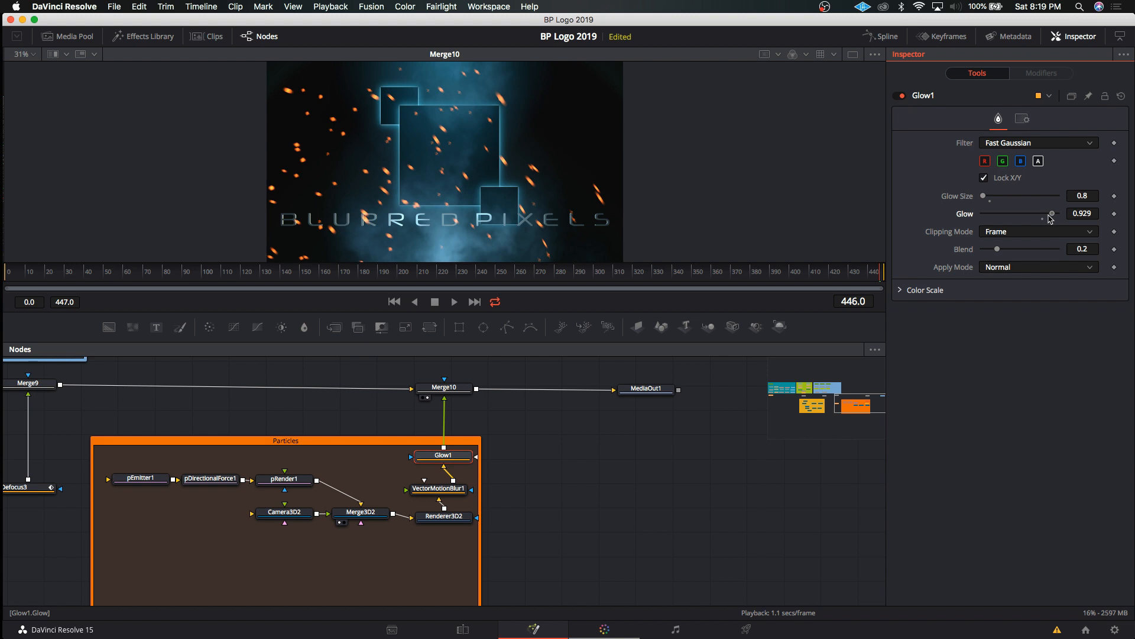
Preview the retuned particle glow by playing a few frames from frame 184.
{"action": "left_click", "coordinate": [367, 272]}
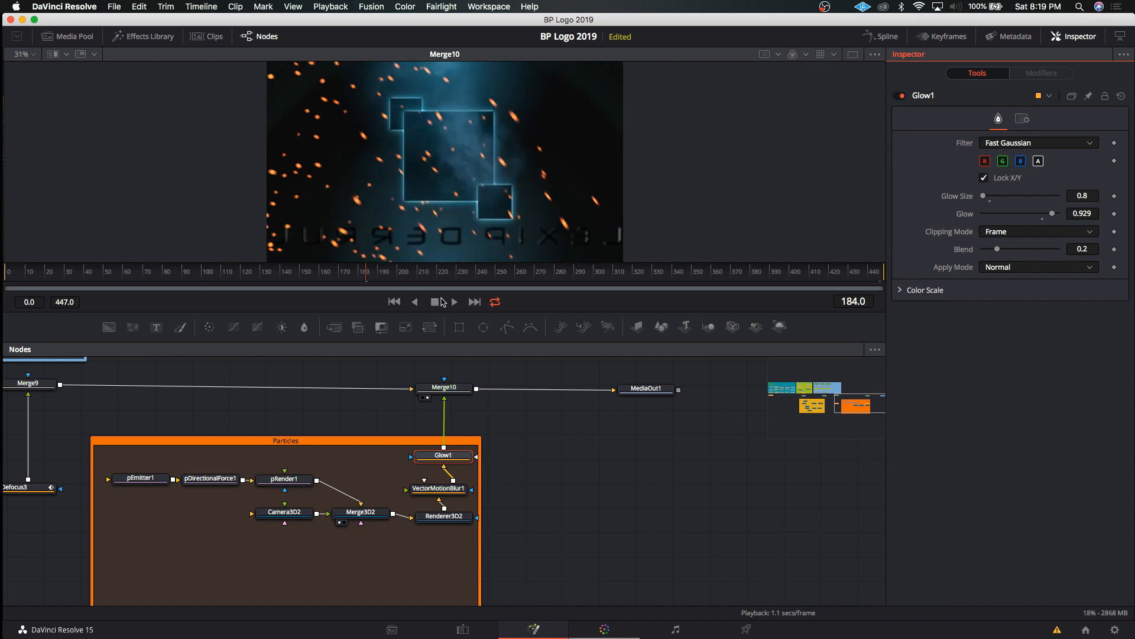
{"action": "left_click", "coordinate": [454, 303]}
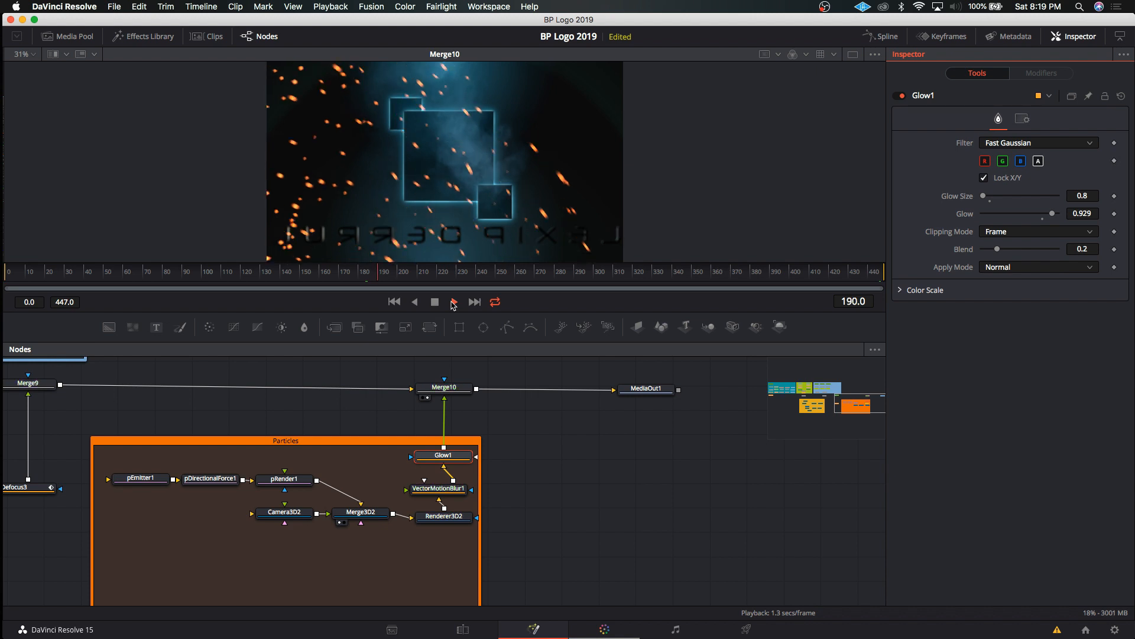
{"action": "left_click", "coordinate": [435, 302]}
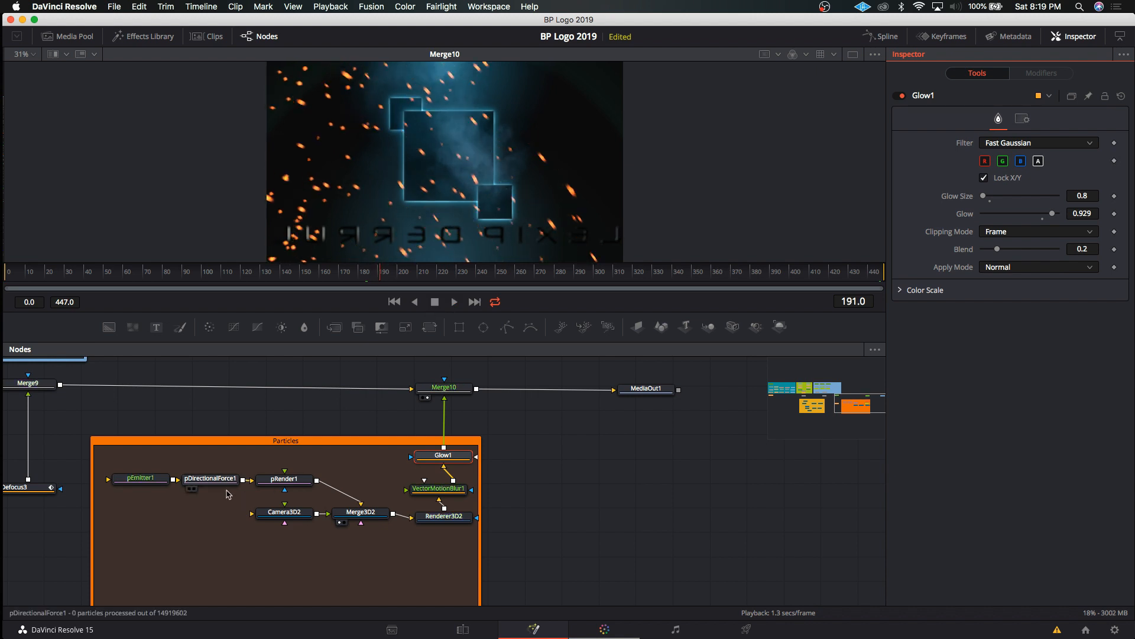
Rearrange pEmitter1 and pDirectionalForce1 to make room and insert a pTurbulence node between pDirectionalForce1 and pRender1.
{"action": "mouse_move", "coordinate": [141, 477]}
{"action": "left_mouse_down"}
{"action": "mouse_move", "coordinate": [141, 461]}
{"action": "mouse_move", "coordinate": [123, 485]}
{"action": "left_mouse_up"}
{"action": "right_click", "coordinate": [145, 483]}
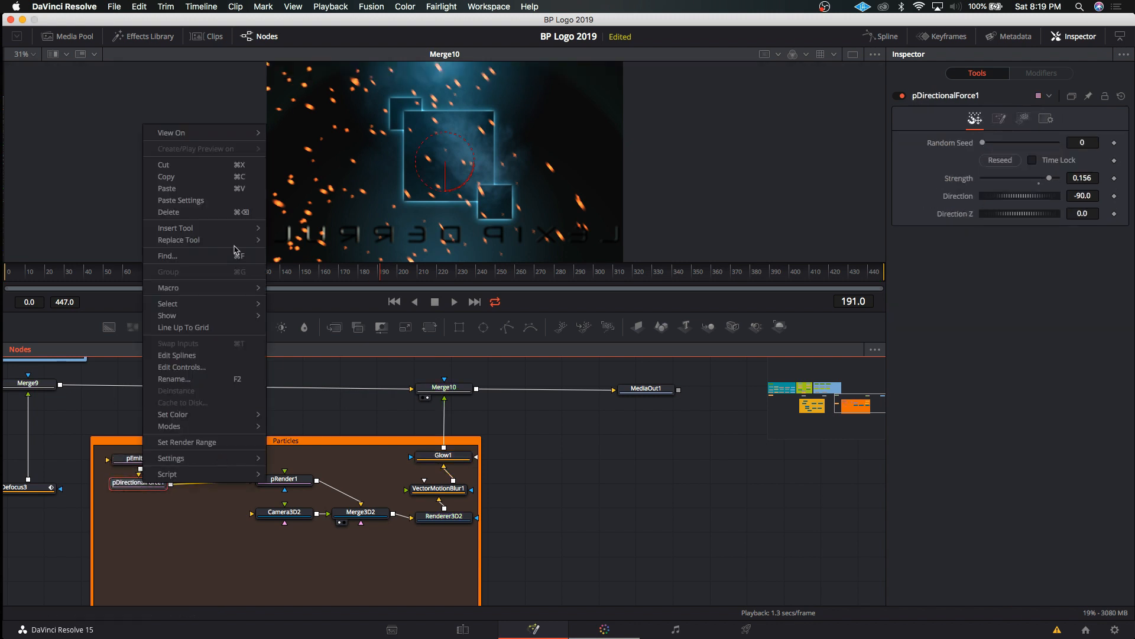
{"action": "mouse_move", "coordinate": [239, 232]}
{"action": "mouse_move", "coordinate": [322, 448]}
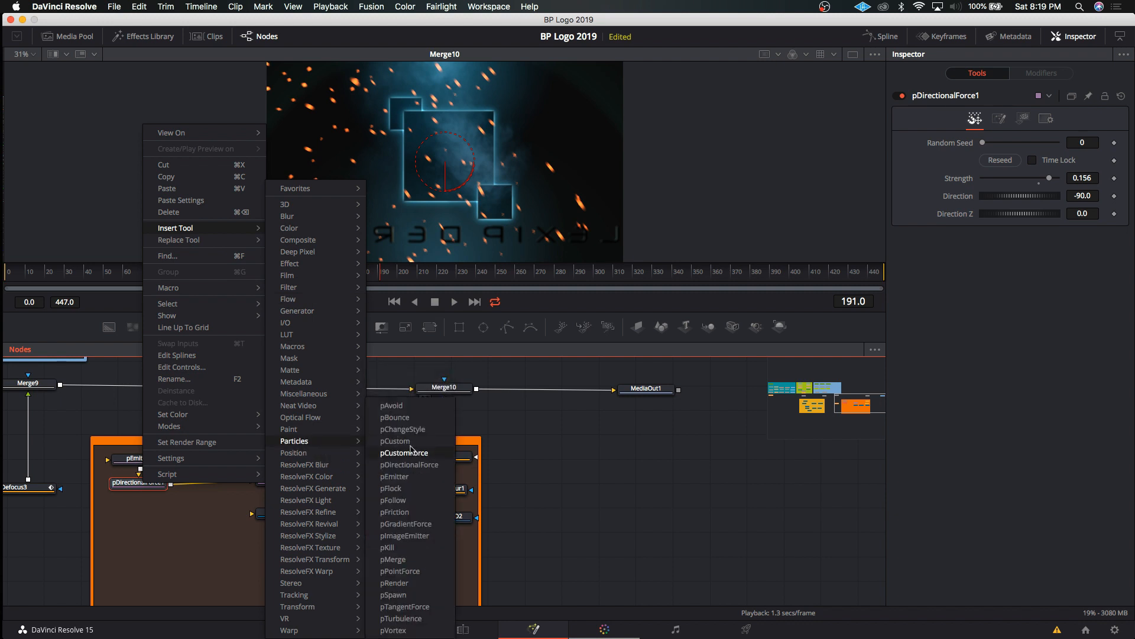
{"action": "left_click", "coordinate": [402, 618]}
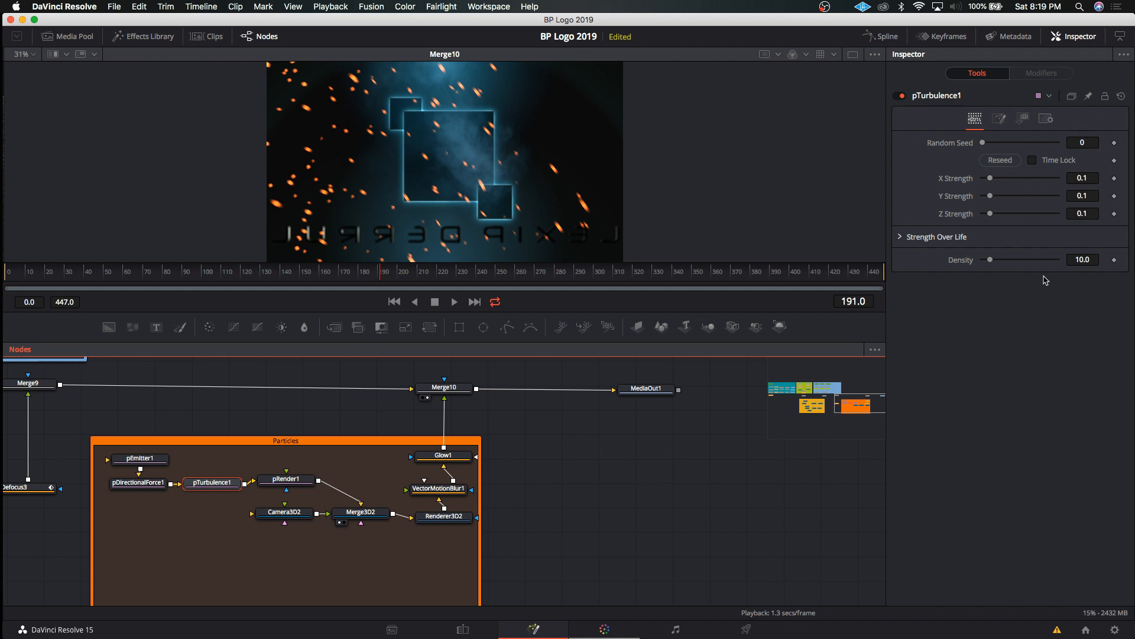
Play a few frames from frame 191 to preview the turbulent particles, stop, and return to the start of the composition.
{"action": "left_click", "coordinate": [454, 302]}
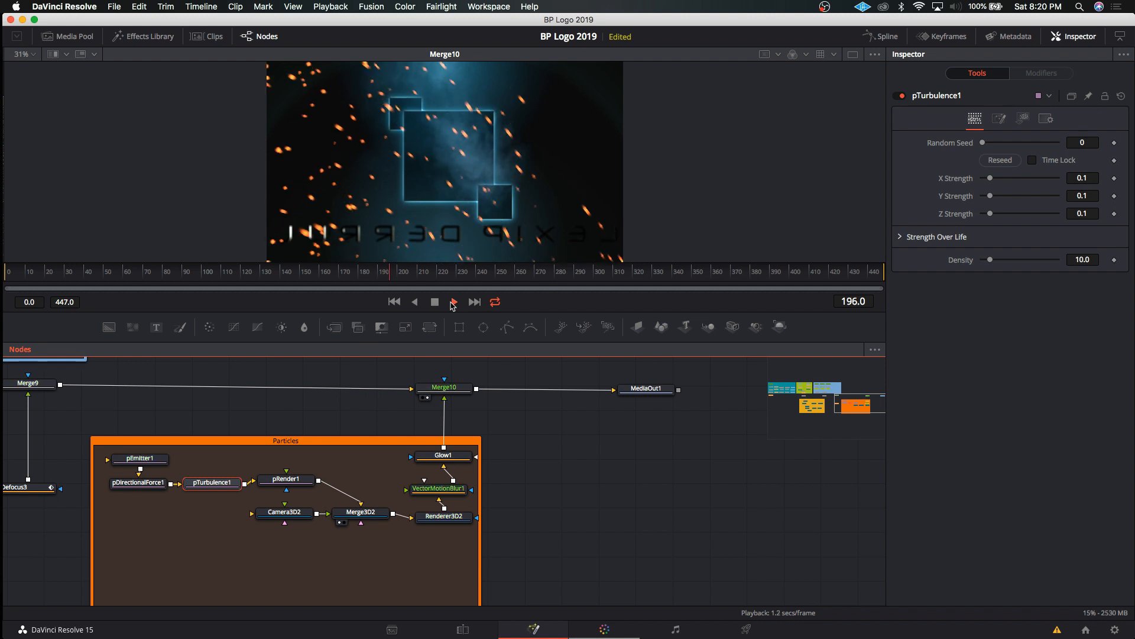
{"action": "left_click", "coordinate": [435, 302]}
{"action": "left_click", "coordinate": [393, 302]}
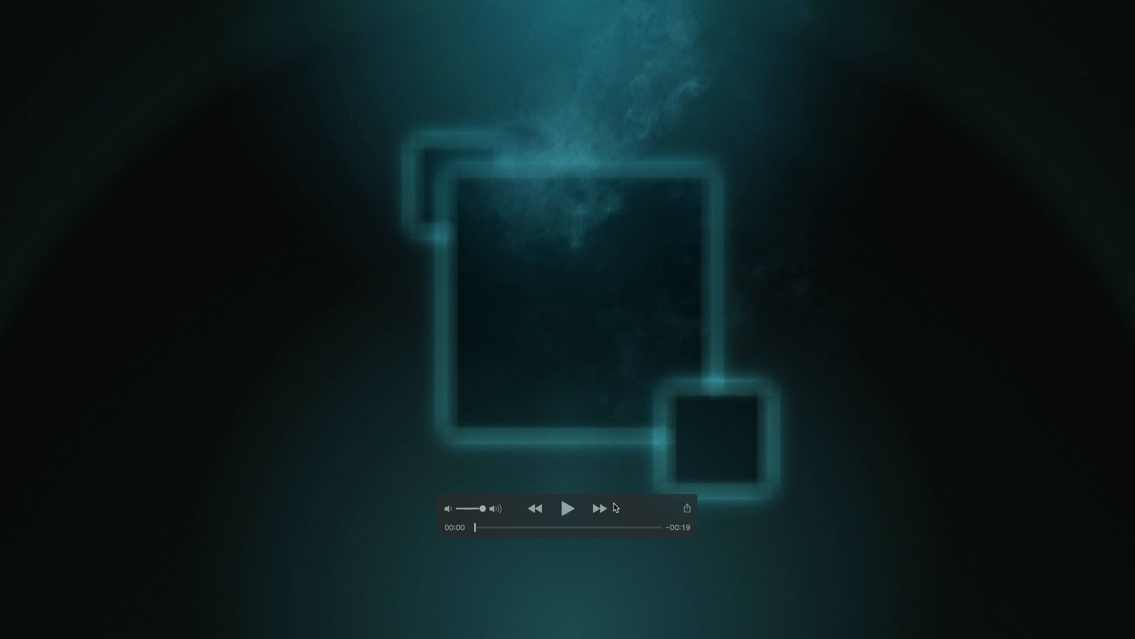
Move the full-screen video player's controls clear of the logo and play the logo animation video.
{"action": "left_click_drag", "start_coordinate": [660, 508], "coordinate": [1074, 604]}
{"action": "left_click", "coordinate": [981, 604]}
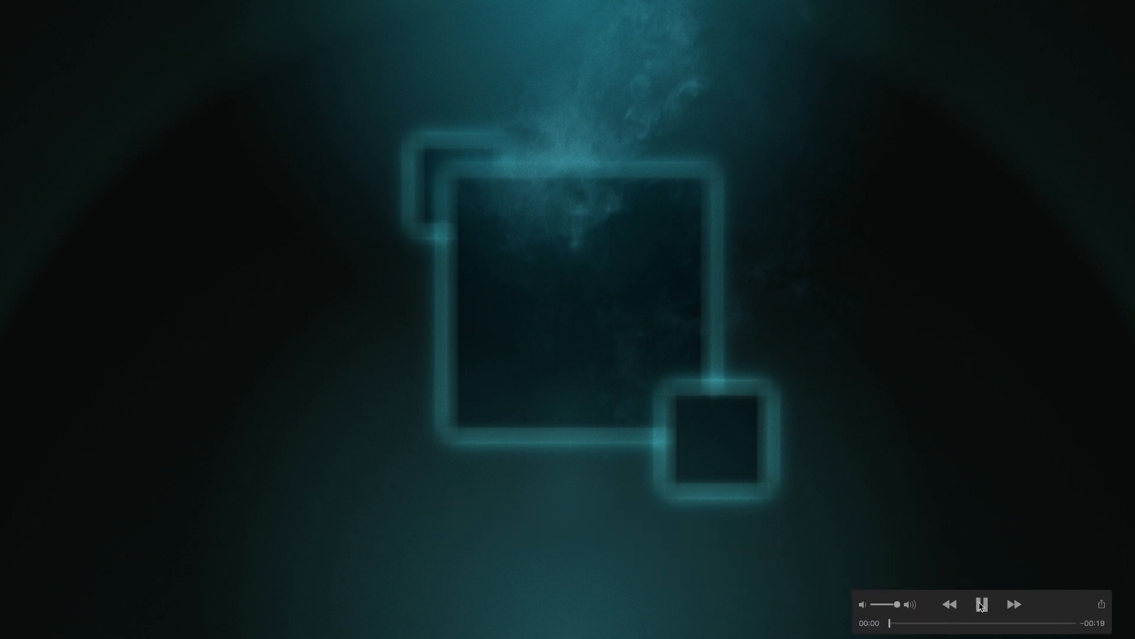